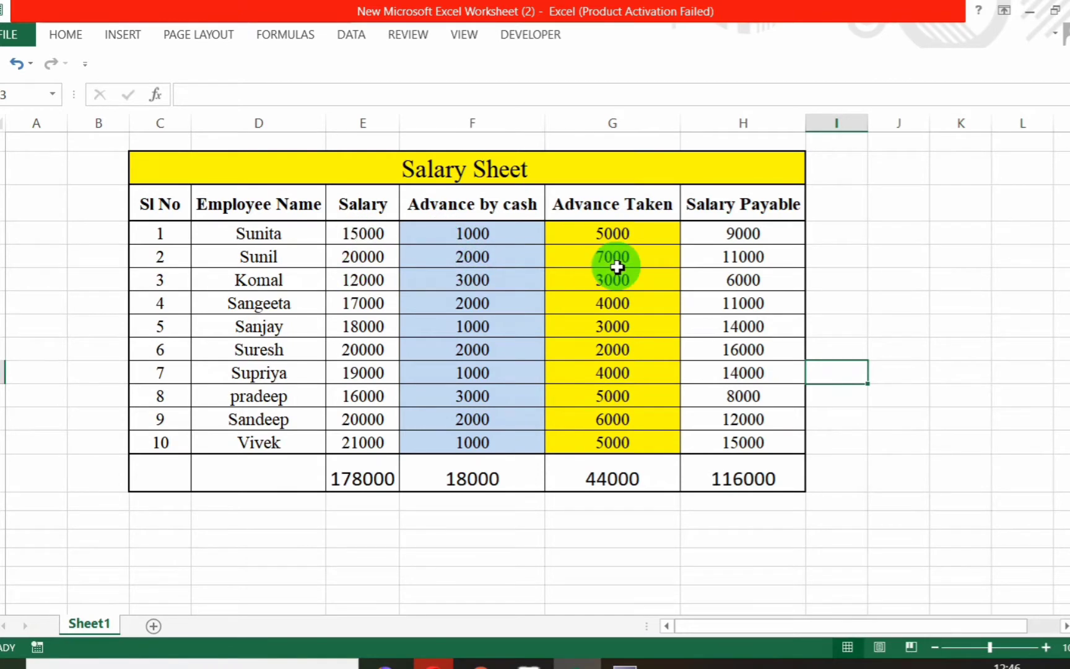
- Examine each employee's row from serial number 1 to 10, comparing salary, both advances and salary payable
{"action": "left_click", "coordinate": [258, 239]}
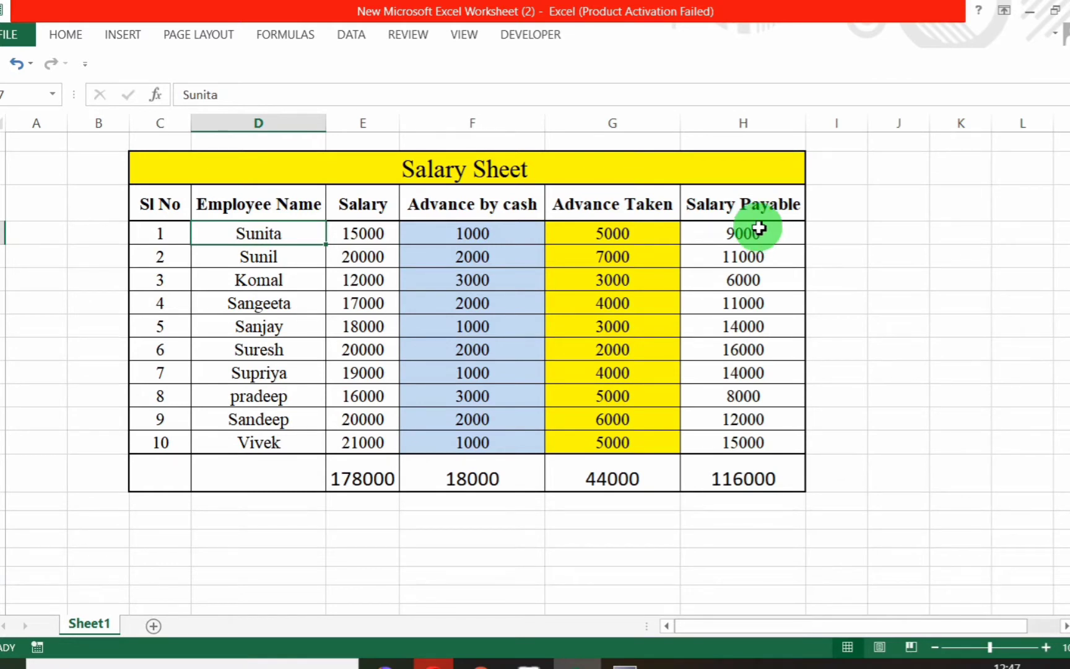
{"action": "left_click", "coordinate": [289, 264]}
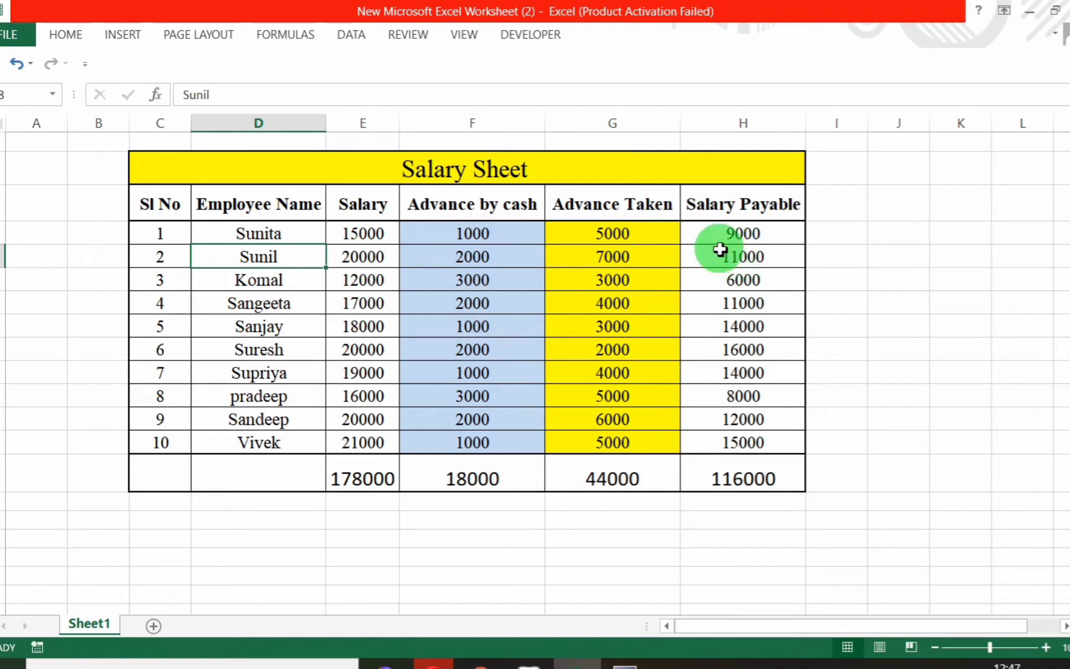
{"action": "left_click", "coordinate": [270, 279]}
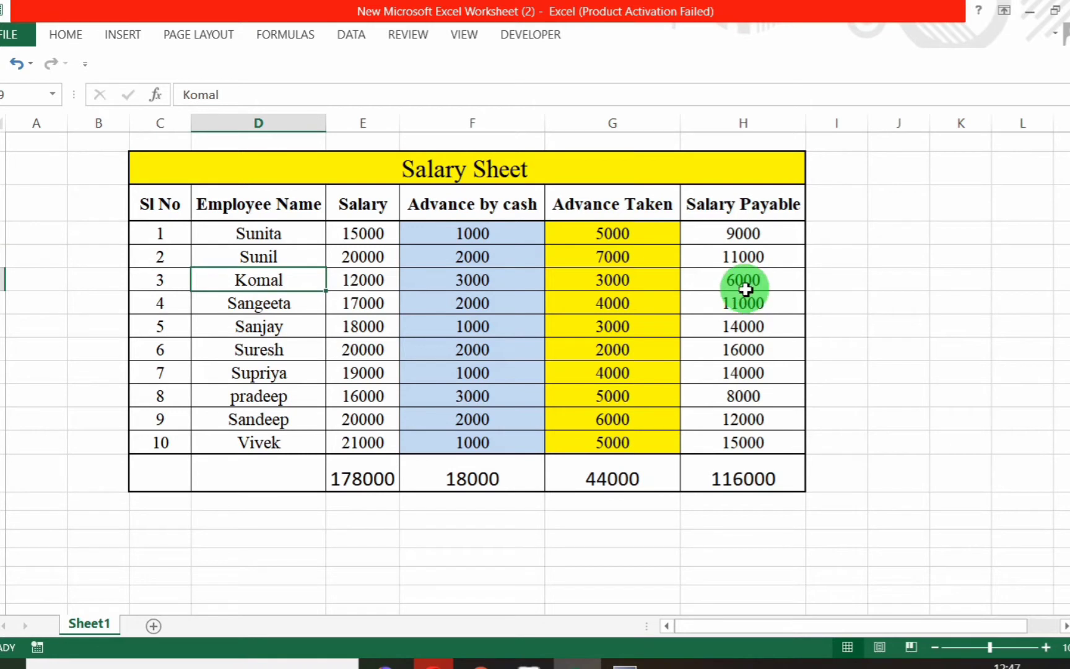
{"action": "left_click", "coordinate": [271, 306]}
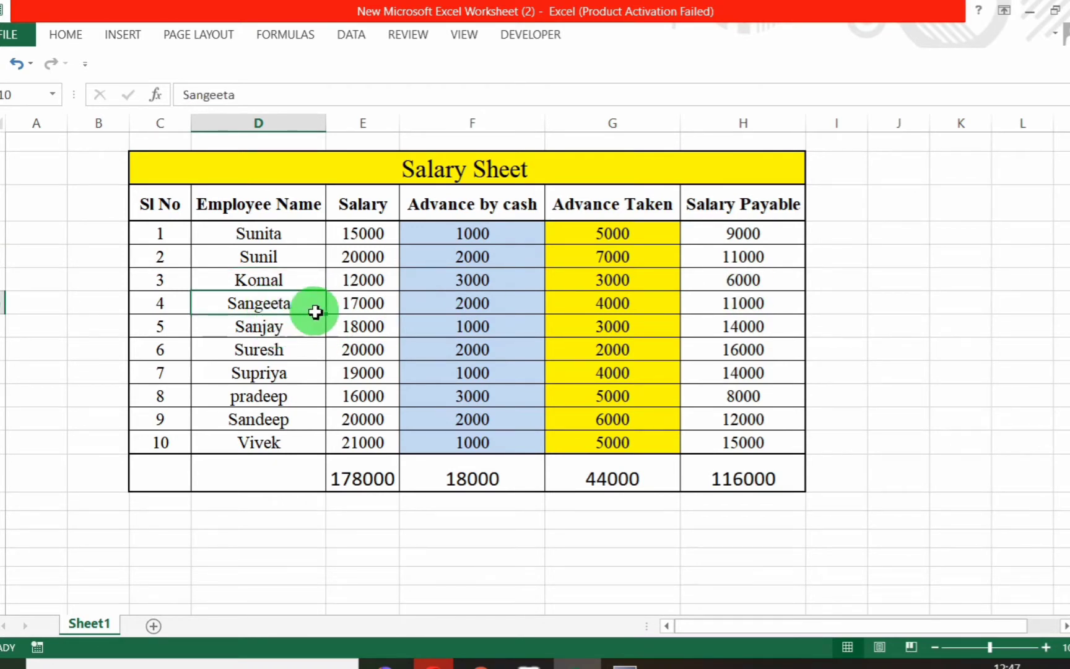
{"action": "left_click", "coordinate": [275, 327]}
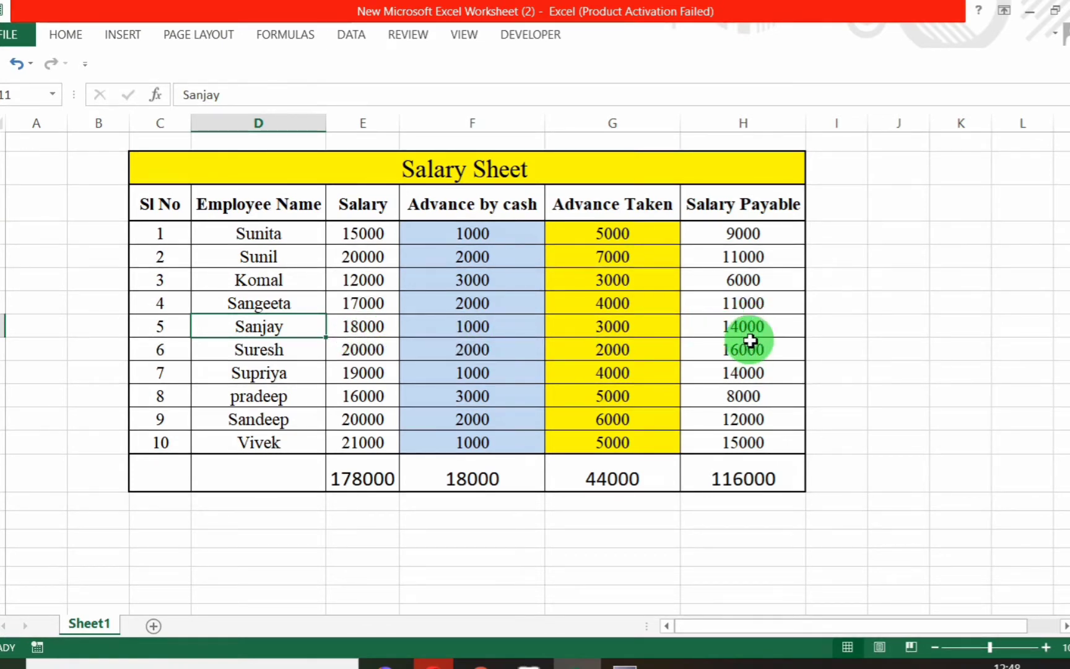
{"action": "left_click", "coordinate": [288, 350]}
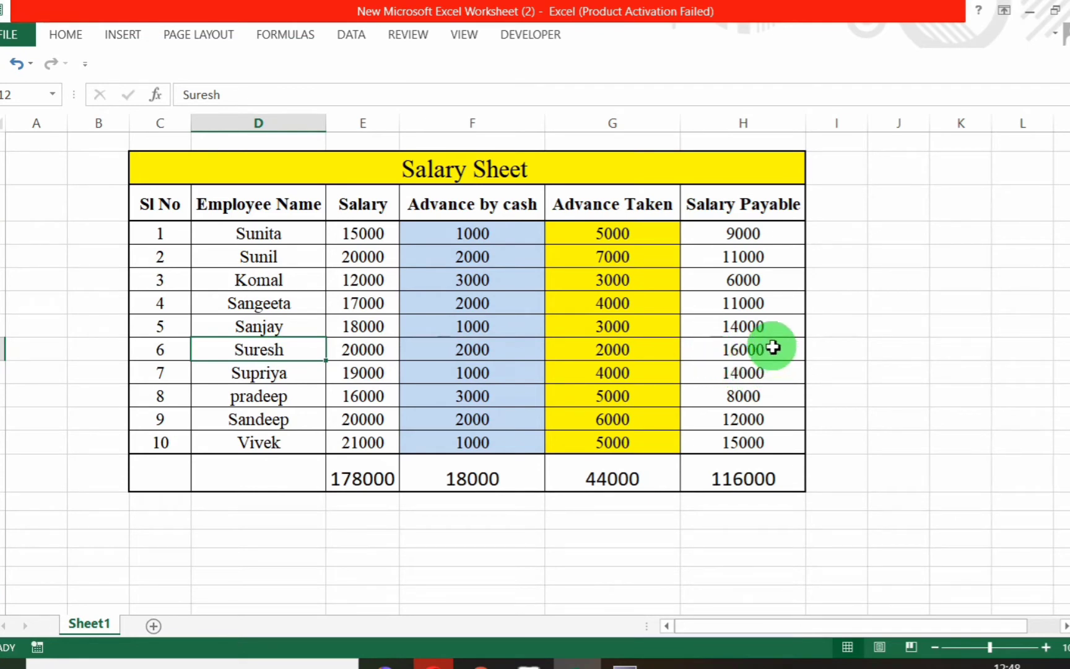
{"action": "left_click", "coordinate": [279, 380]}
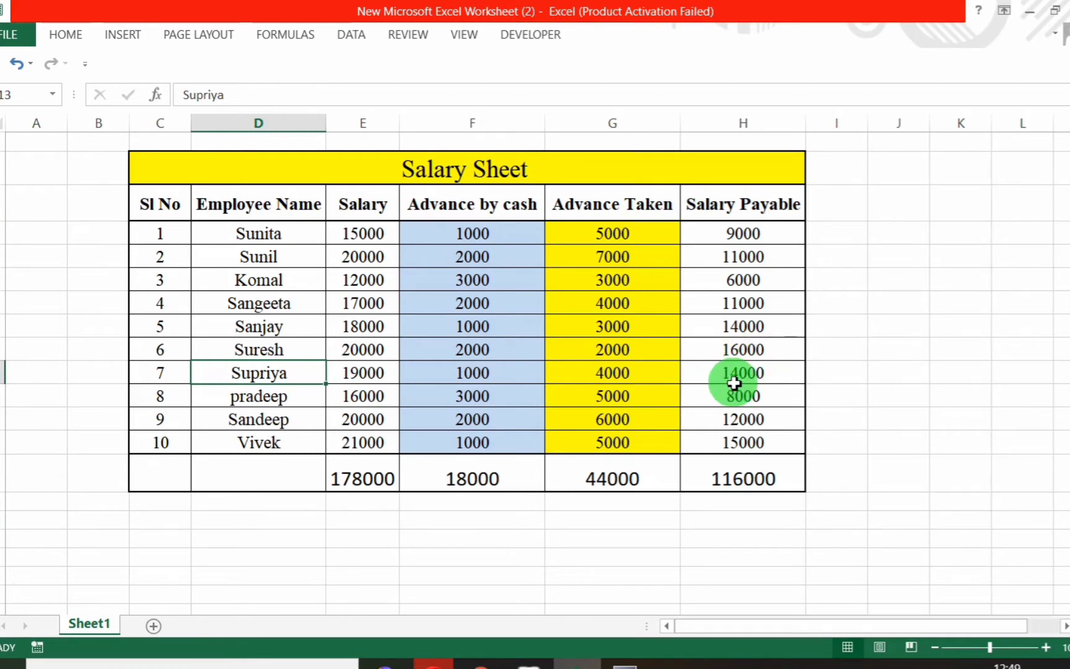
{"action": "left_click", "coordinate": [267, 405]}
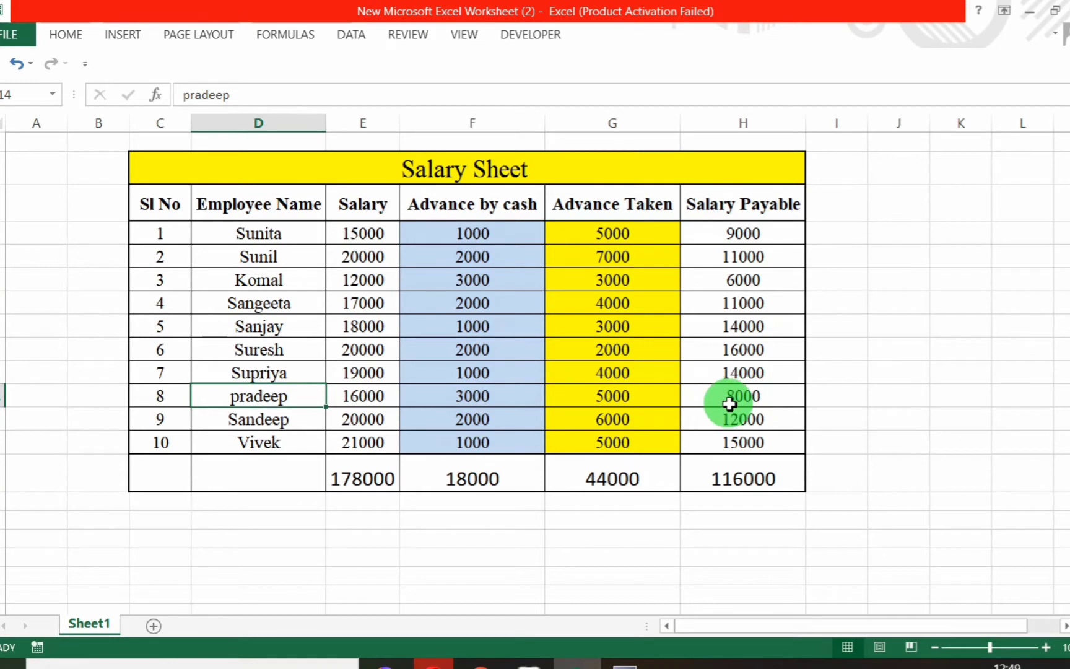
{"action": "left_click", "coordinate": [260, 428]}
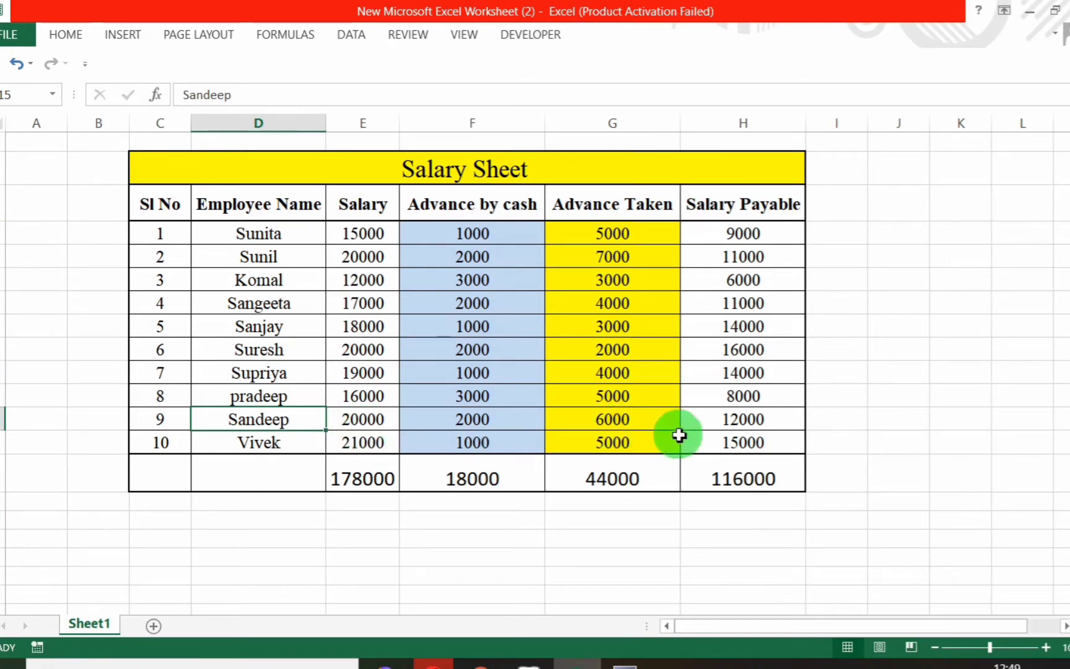
{"action": "left_click", "coordinate": [751, 426]}
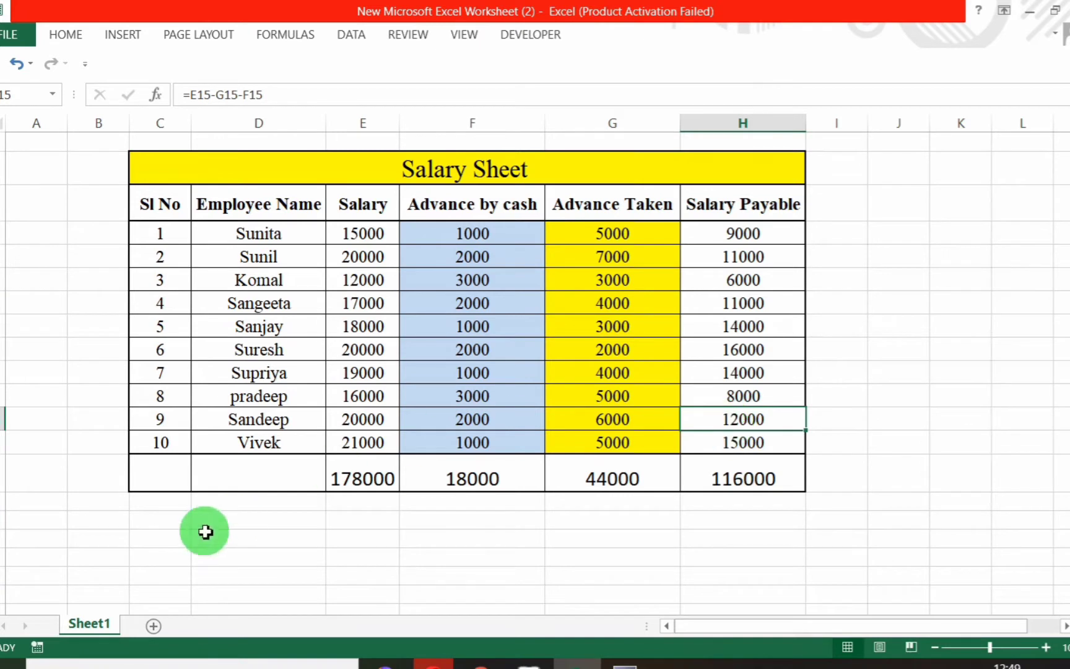
{"action": "left_click", "coordinate": [259, 443]}
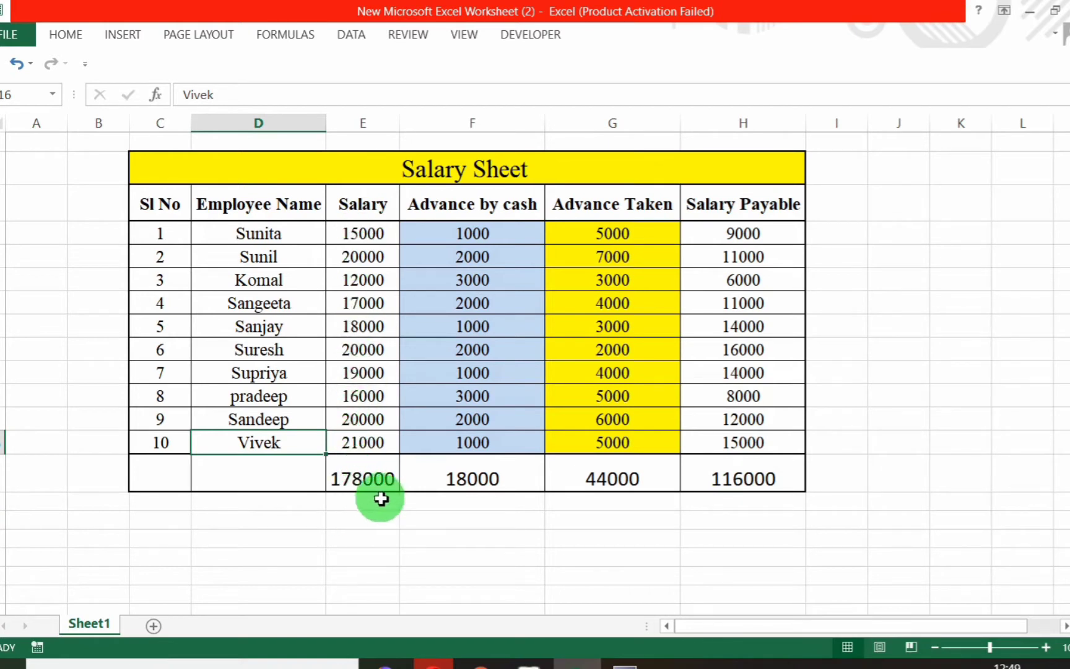
- Total the Salary column in E17 with the formula =SUM(E7:E16)
{"action": "left_click", "coordinate": [371, 477]}
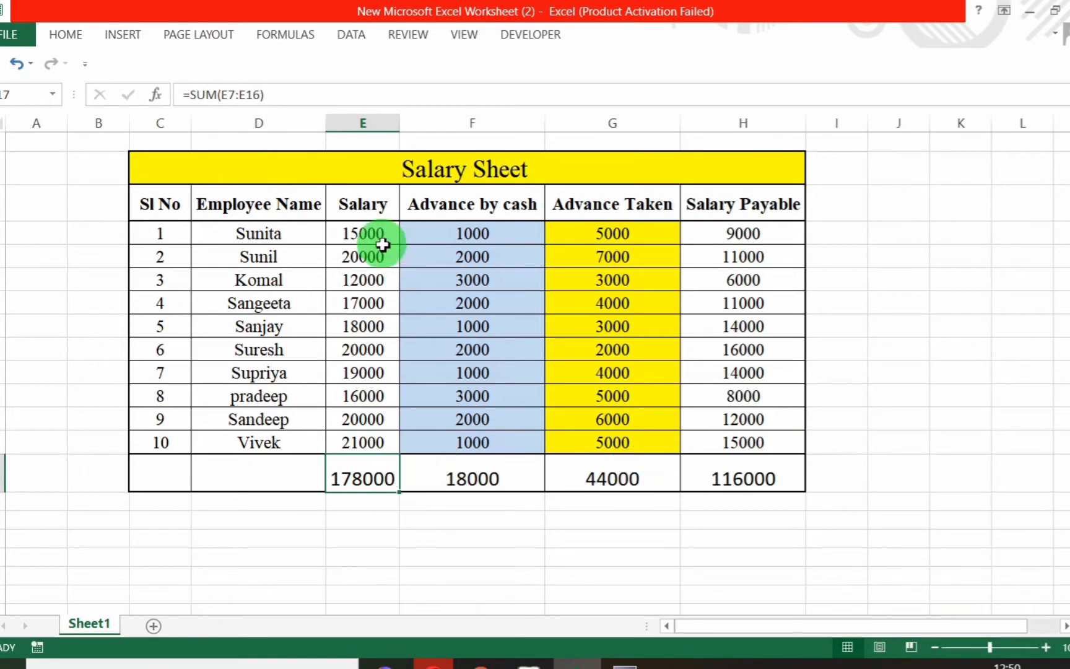
{"action": "left_click", "coordinate": [363, 514]}
{"action": "left_click", "coordinate": [371, 476]}
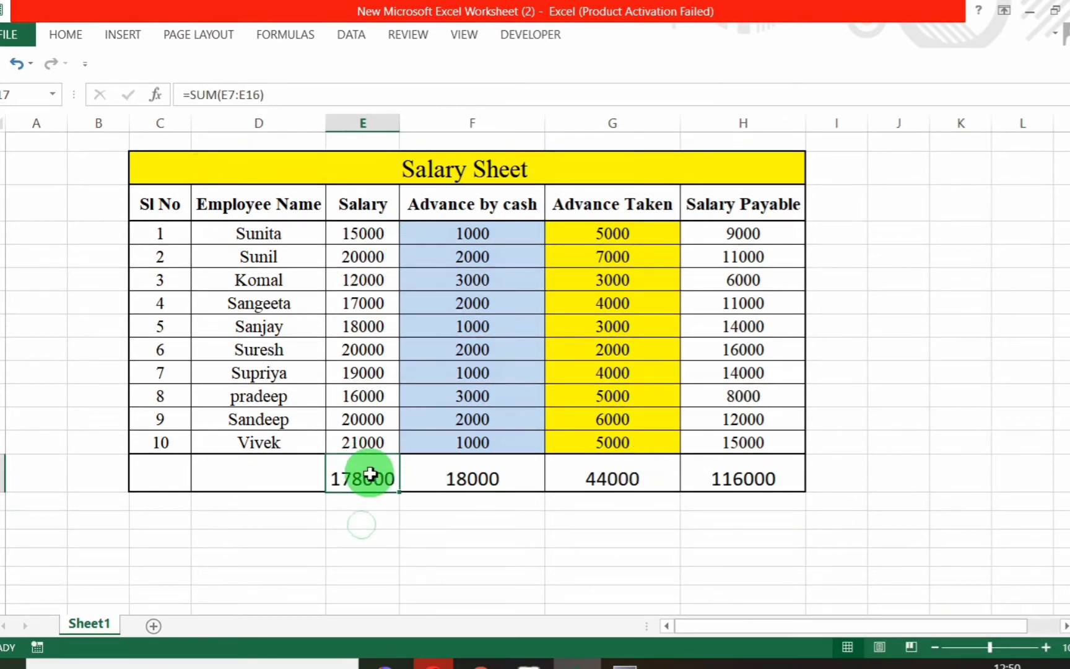
{"action": "type", "text": "=sum"}
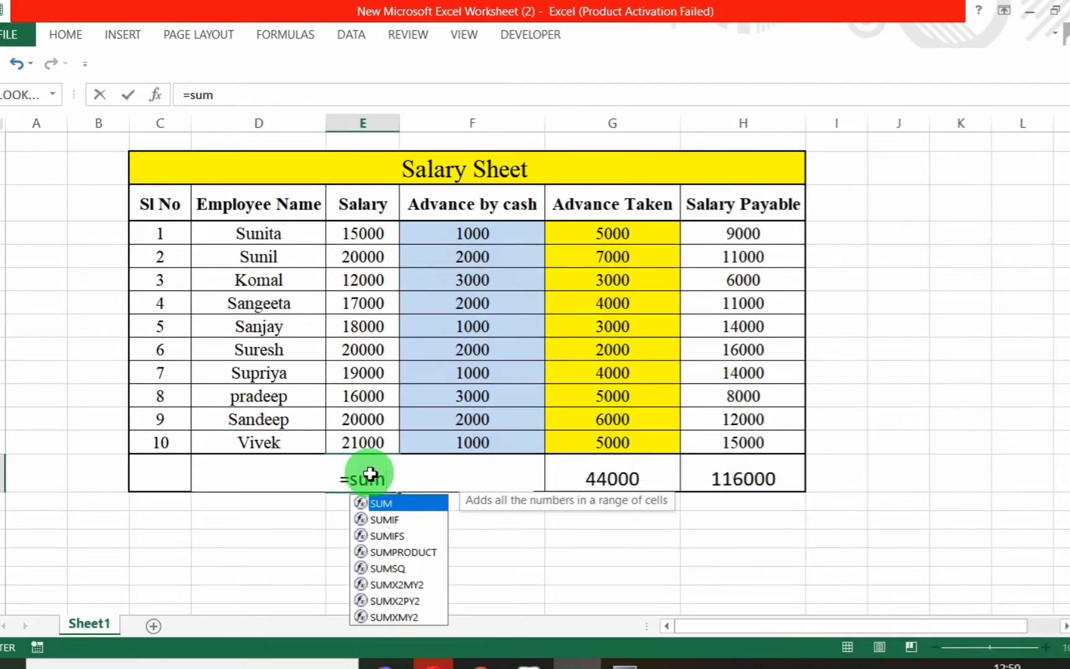
{"action": "type", "text": "("}
{"action": "left_click_drag", "start_coordinate": [353, 239], "coordinate": [346, 442]}
{"action": "type", "text": ")"}
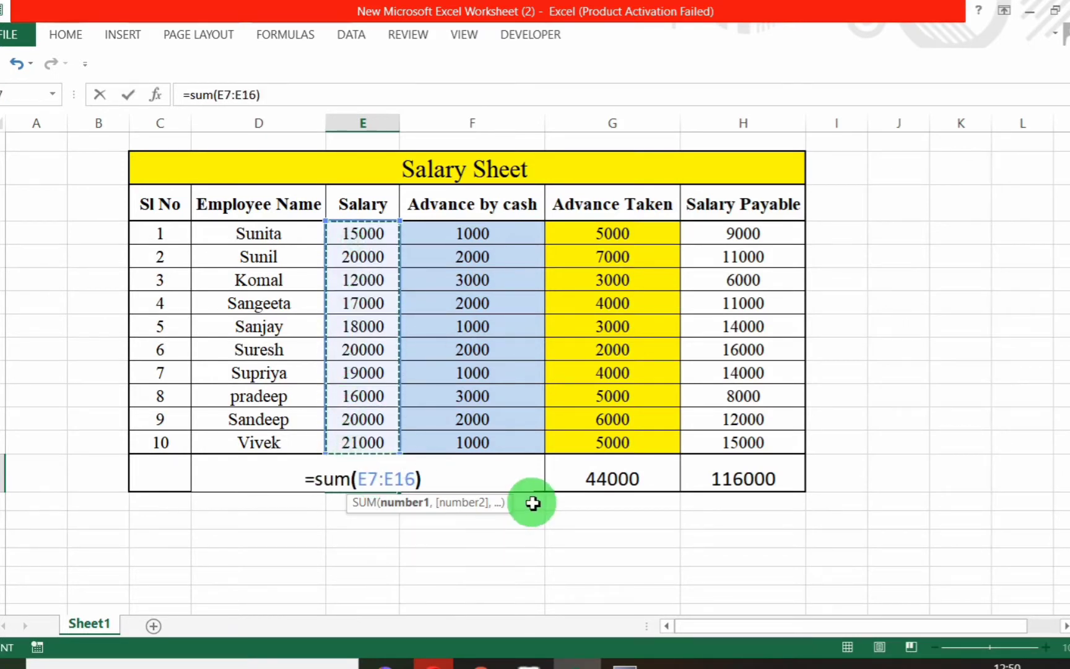
{"action": "key", "text": "Return"}
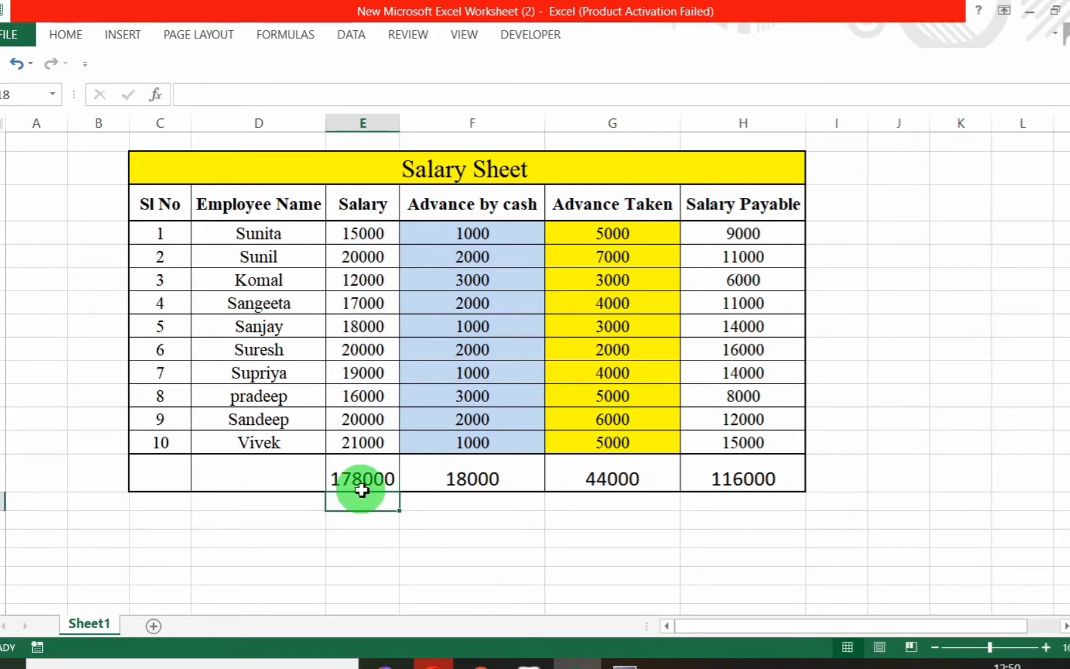
- Total the Advance by cash column in F17 with the formula =SUM(F7:F16)
{"action": "left_click", "coordinate": [510, 488]}
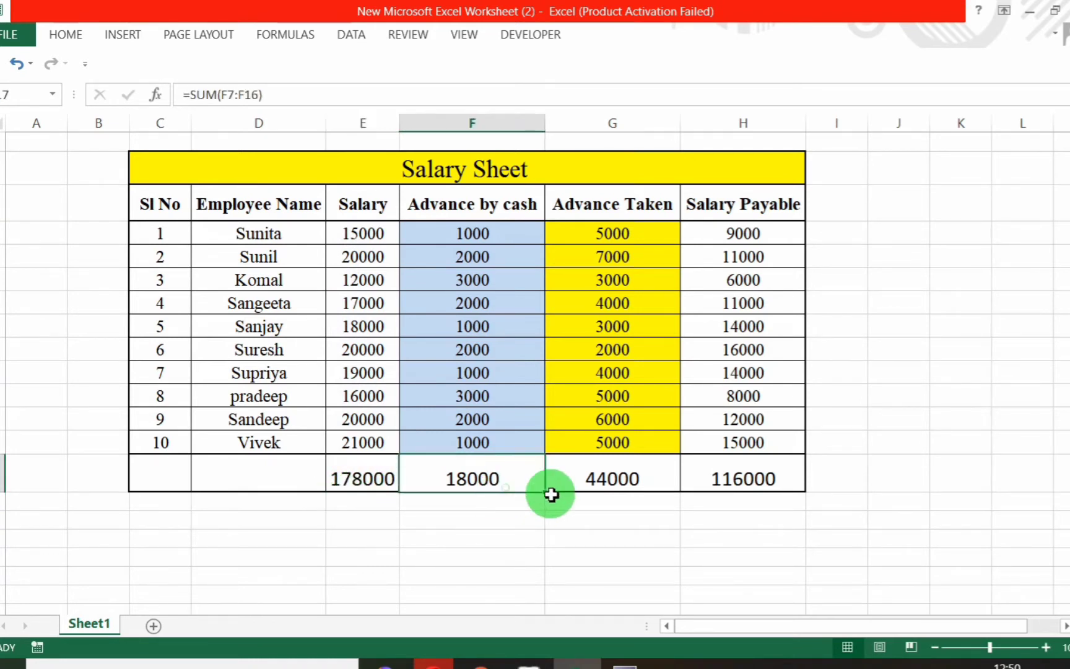
{"action": "type", "text": "=sum("}
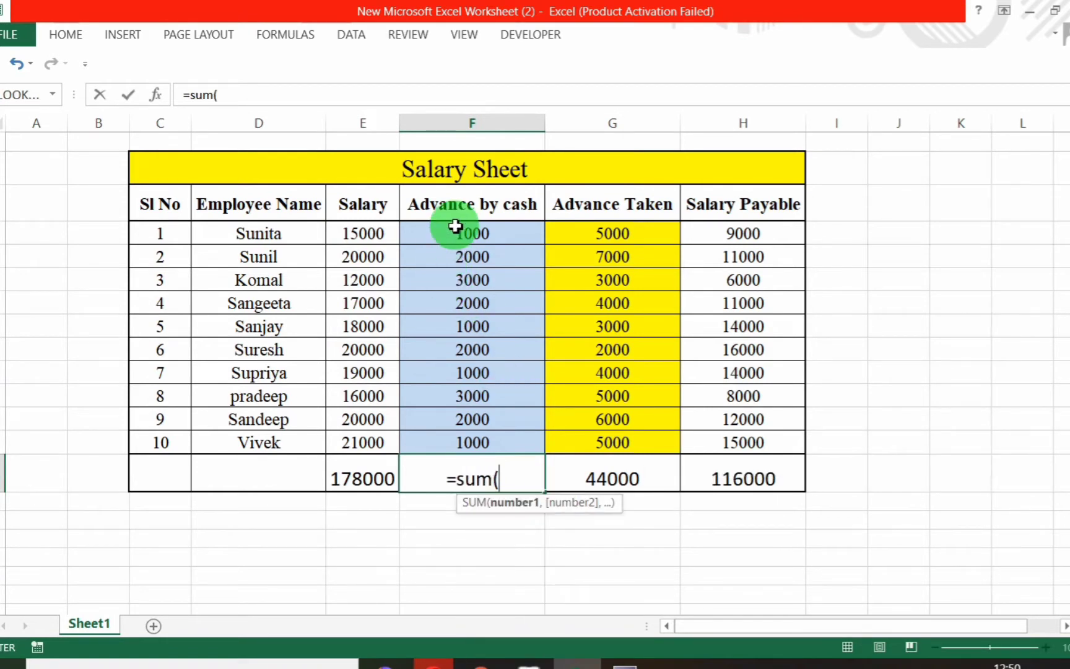
{"action": "left_click_drag", "start_coordinate": [458, 233], "coordinate": [483, 438]}
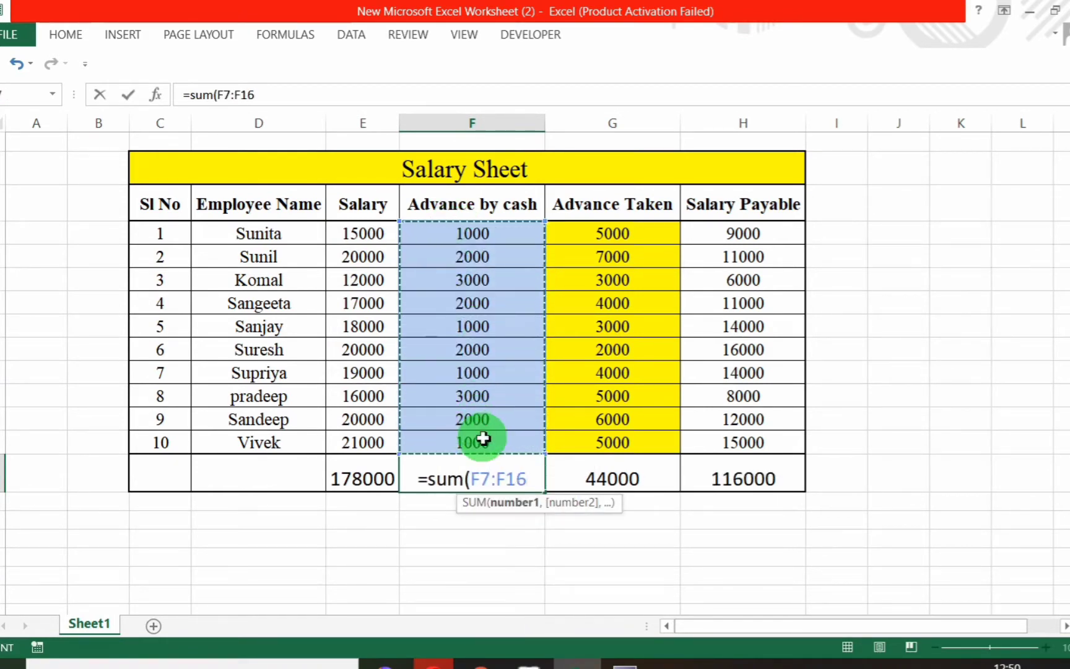
{"action": "type", "text": ")"}
{"action": "key", "text": "Return"}
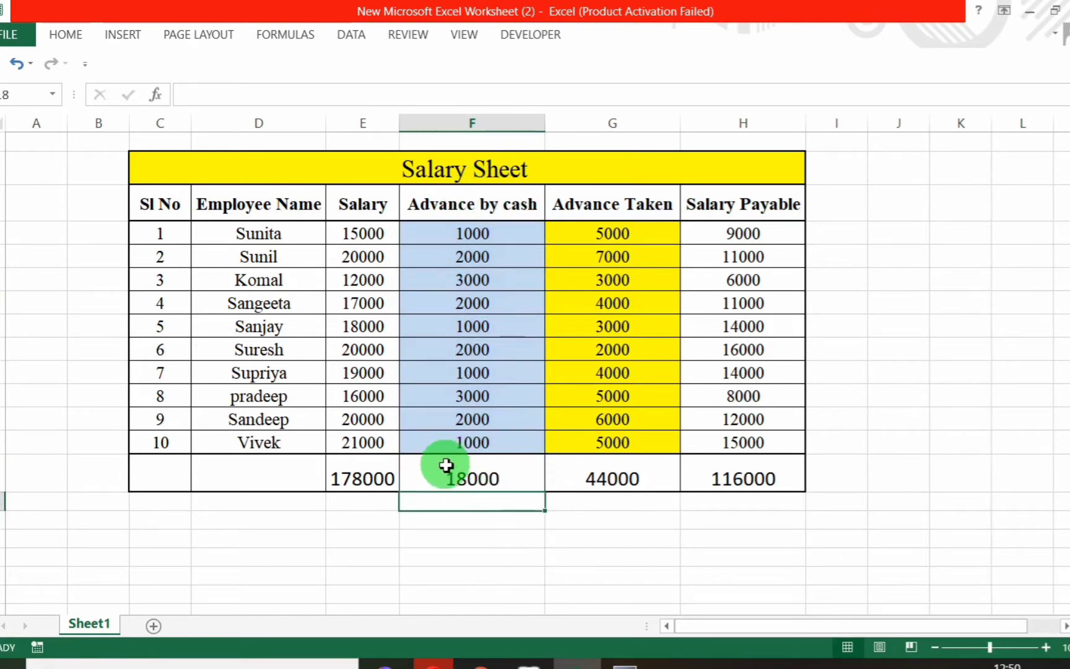
- Total the Advance Taken column in G17 with the formula =SUM(G7:G16)
{"action": "left_click", "coordinate": [609, 482]}
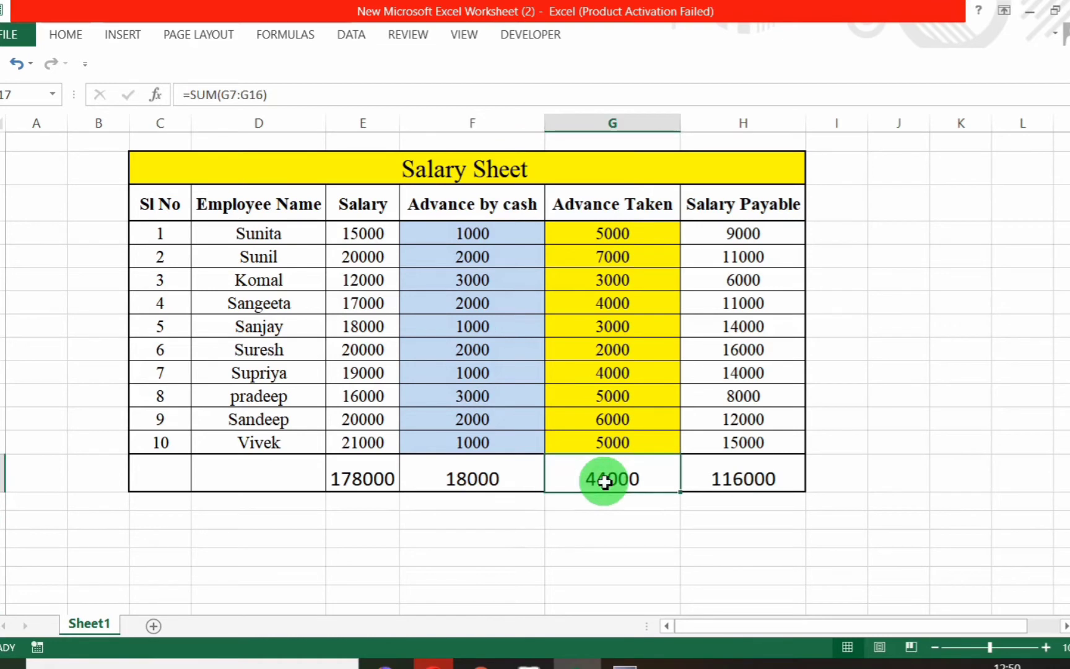
{"action": "type", "text": "="}
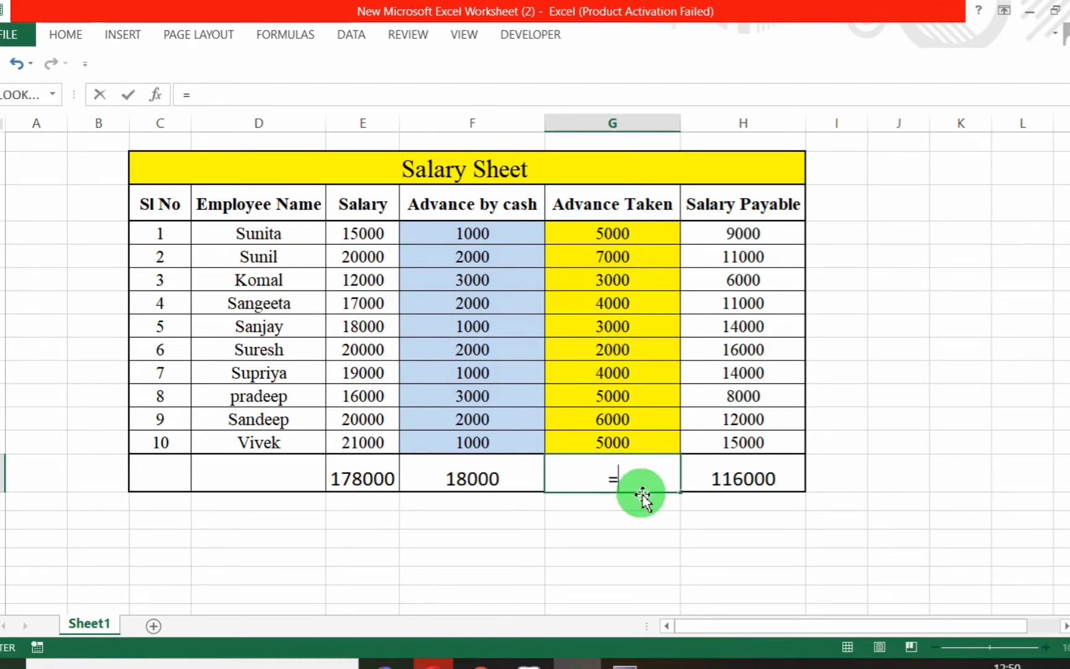
{"action": "type", "text": "sum("}
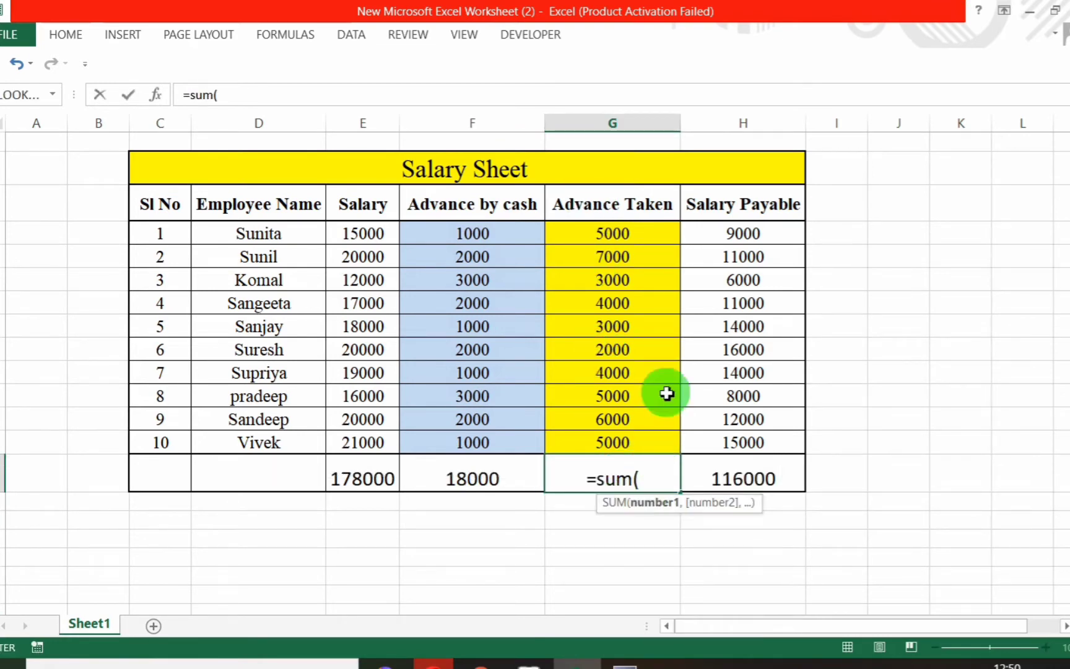
{"action": "left_click_drag", "start_coordinate": [619, 234], "coordinate": [640, 437]}
{"action": "type", "text": ")"}
{"action": "key", "text": "Return"}
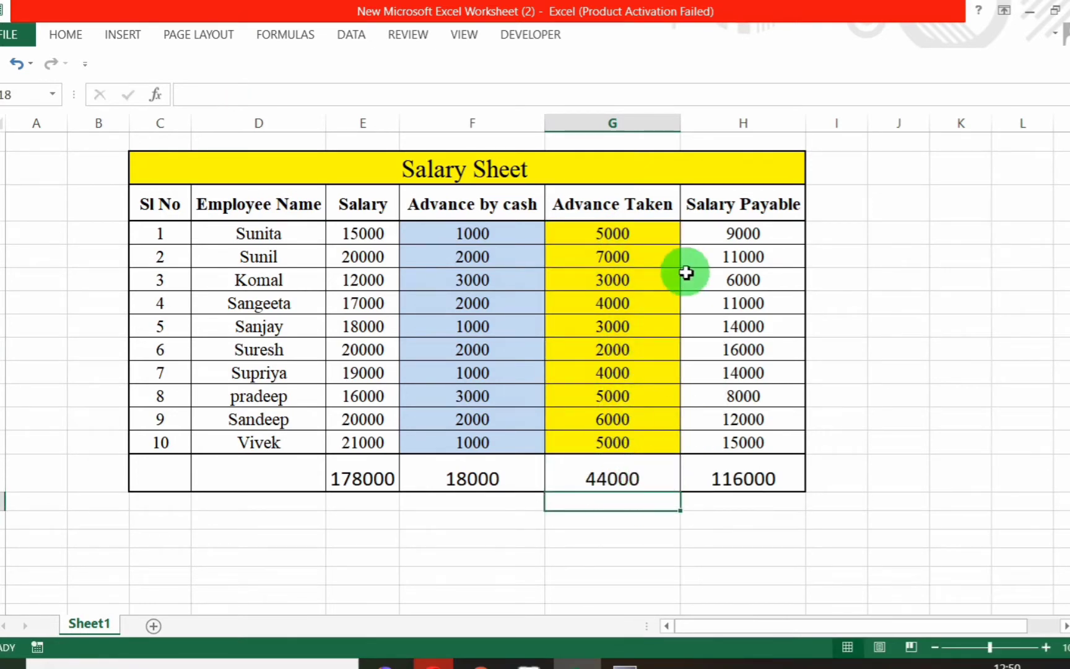
- Total the Salary Payable column in H17 with the formula =SUM(H7:H16)
{"action": "left_click", "coordinate": [743, 490]}
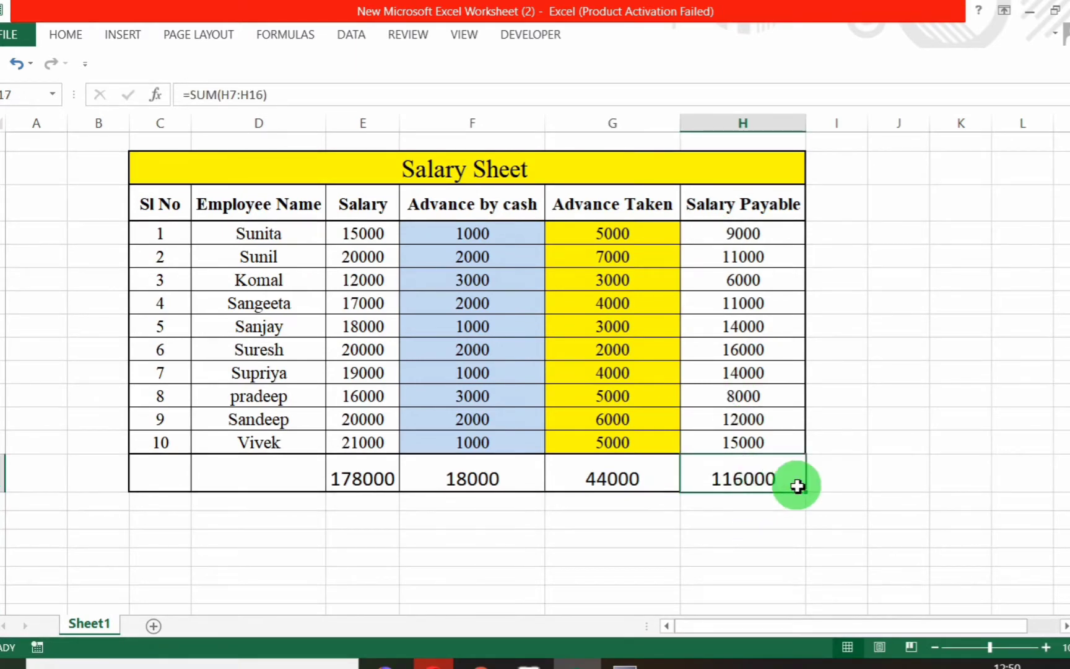
{"action": "type", "text": "=sum("}
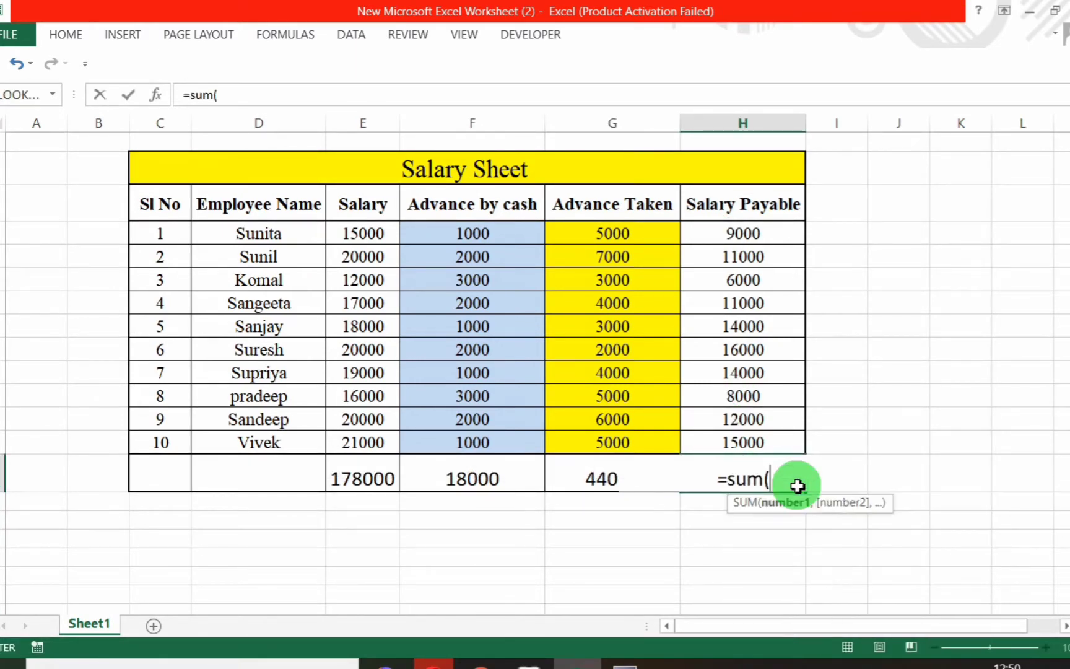
{"action": "left_click_drag", "start_coordinate": [743, 233], "coordinate": [728, 430]}
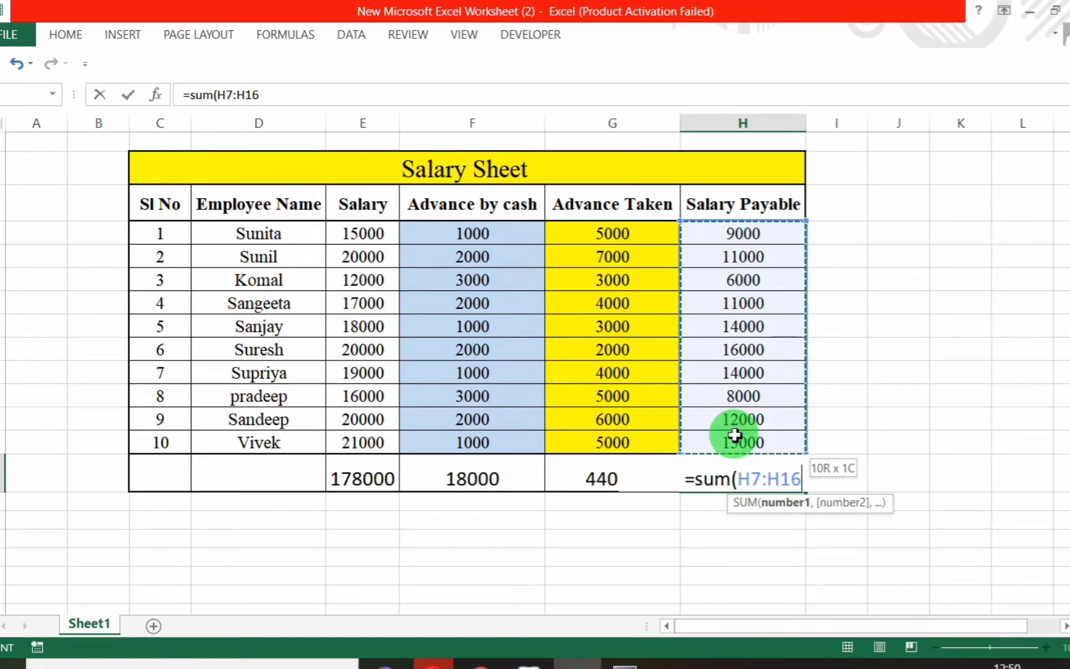
{"action": "type", "text": ")"}
{"action": "key", "text": "Return"}
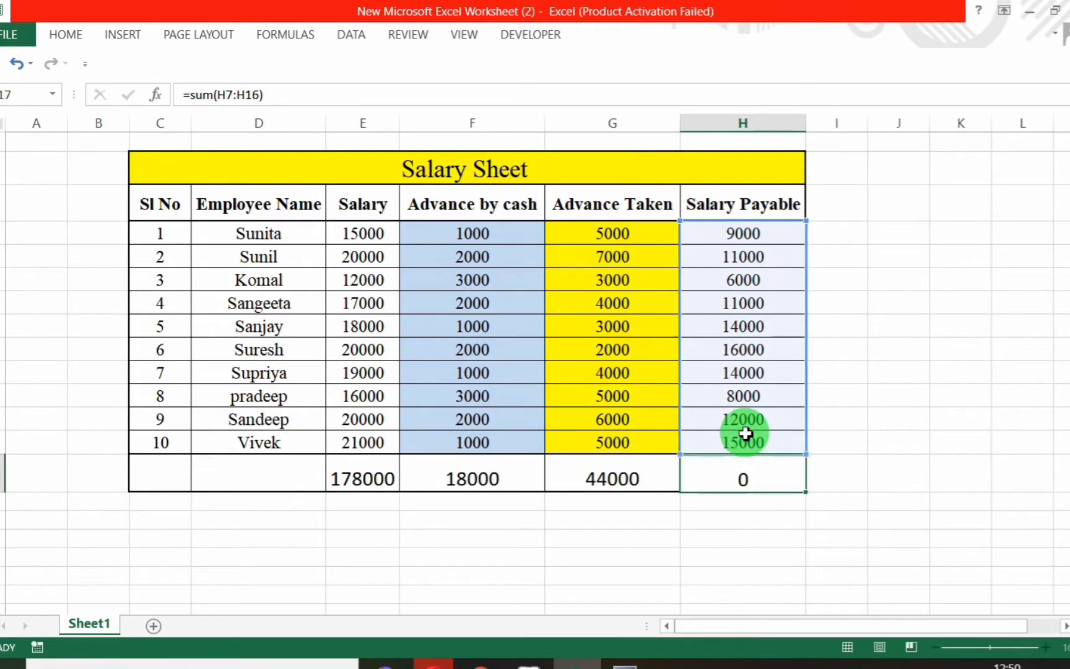
- Check the Salary total against its column and inspect the totals of both advance columns and Salary Payable
{"action": "left_click", "coordinate": [339, 480]}
{"action": "left_click", "coordinate": [365, 238]}
{"action": "left_click_drag", "start_coordinate": [366, 243], "coordinate": [356, 485]}
{"action": "left_click", "coordinate": [362, 511]}
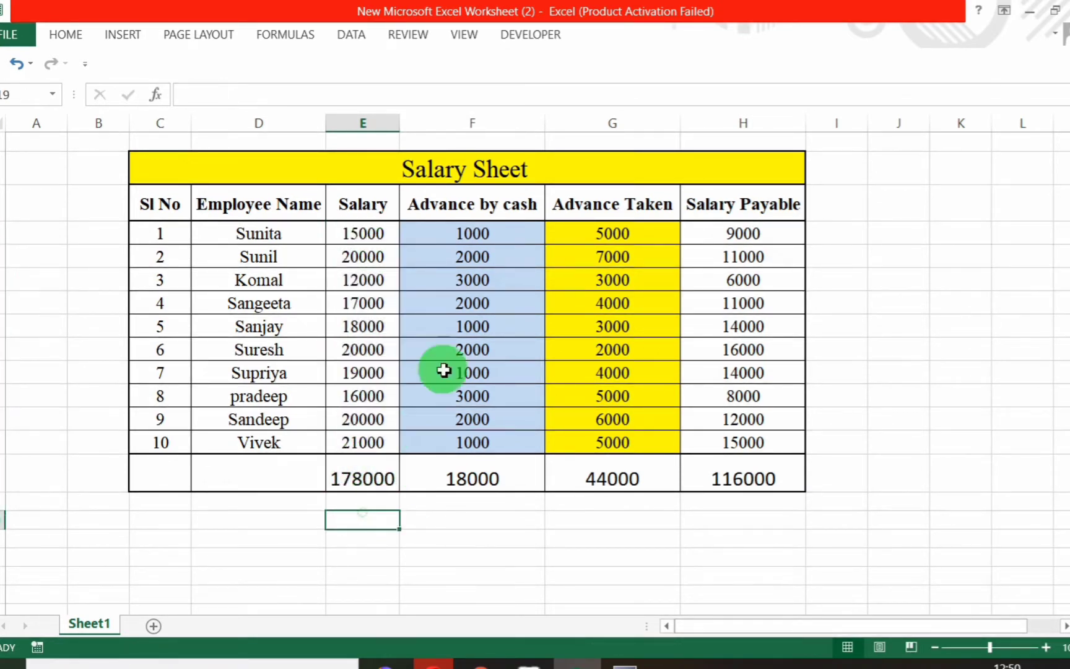
{"action": "left_click", "coordinate": [474, 489]}
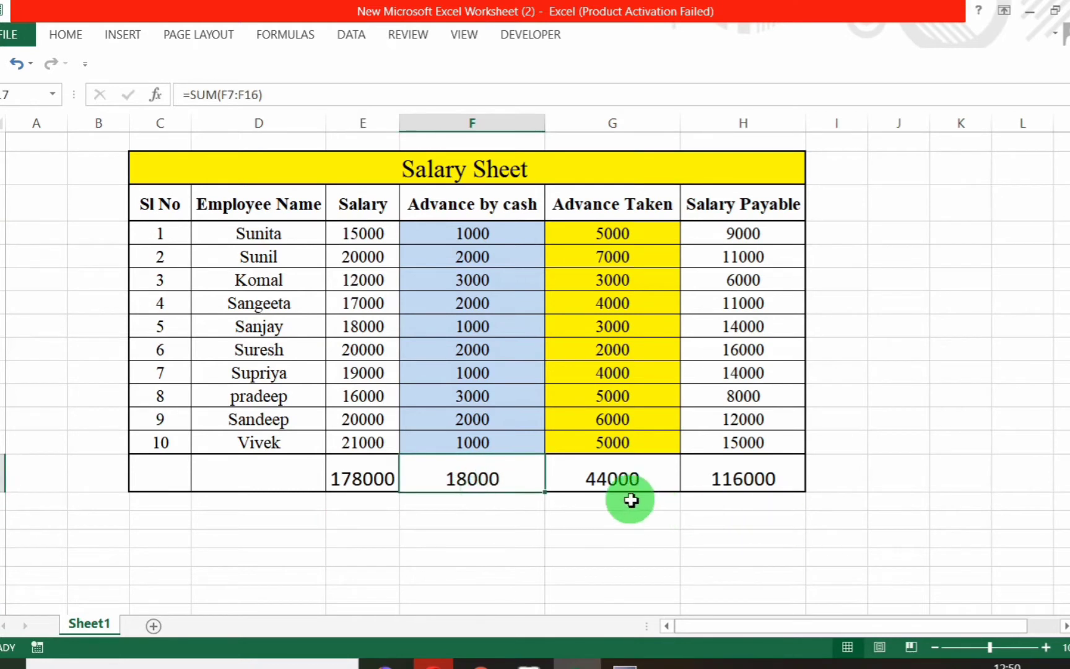
{"action": "left_click", "coordinate": [567, 485]}
{"action": "left_click", "coordinate": [768, 484]}
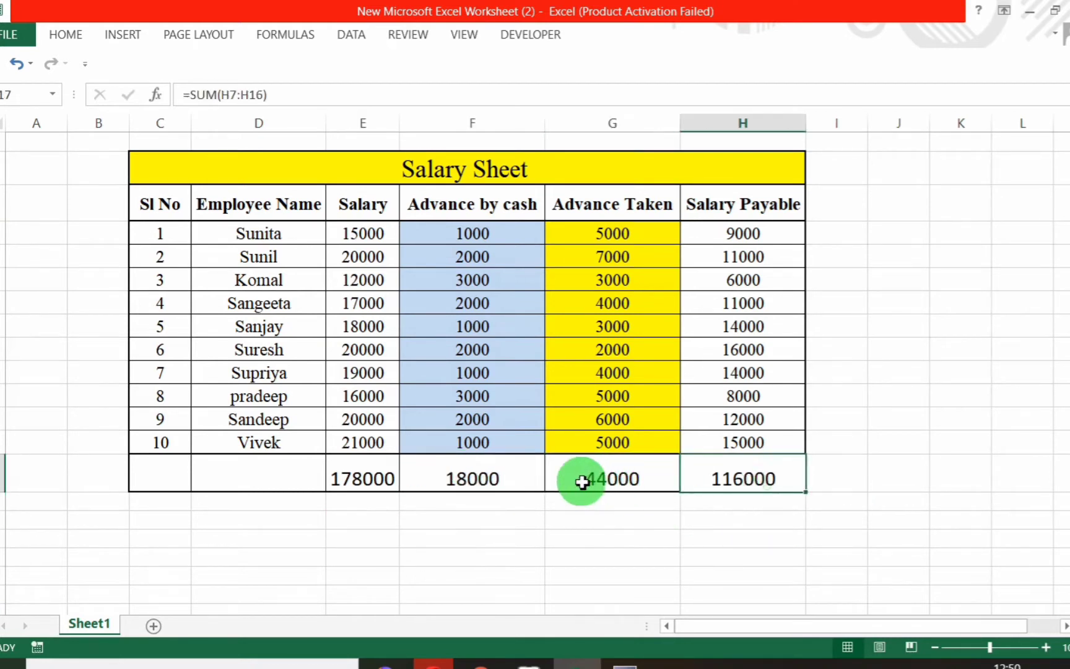
- Widen column I and add the two advance totals and the Salary Payable total in I17 with =F17+G17+H17
{"action": "left_click_drag", "start_coordinate": [867, 122], "coordinate": [894, 138]}
{"action": "left_click", "coordinate": [858, 484]}
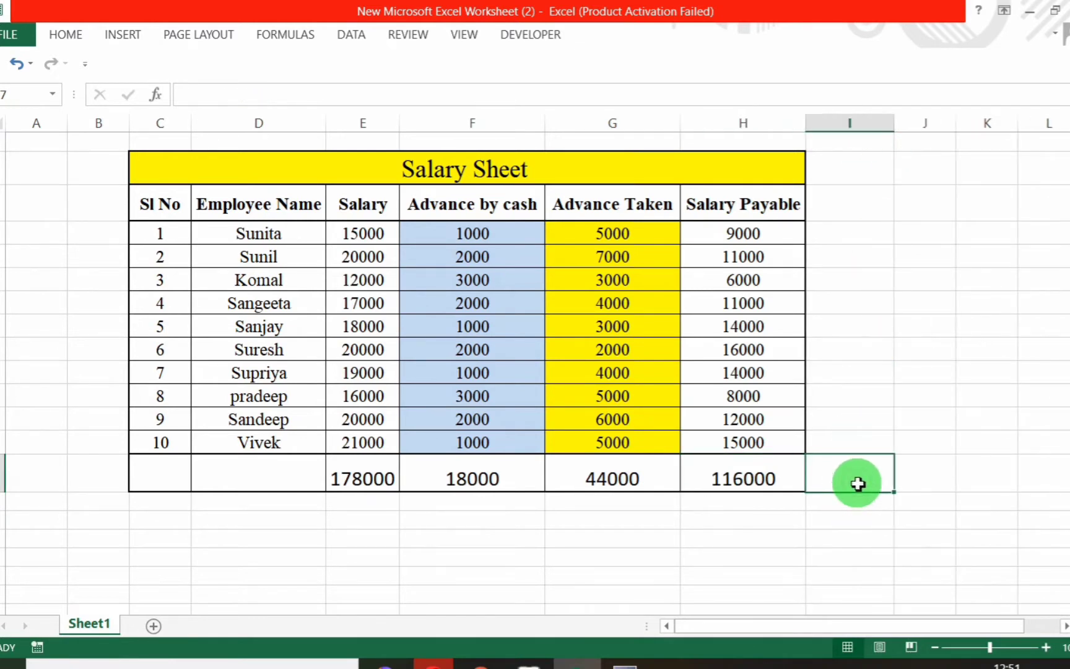
{"action": "type", "text": "="}
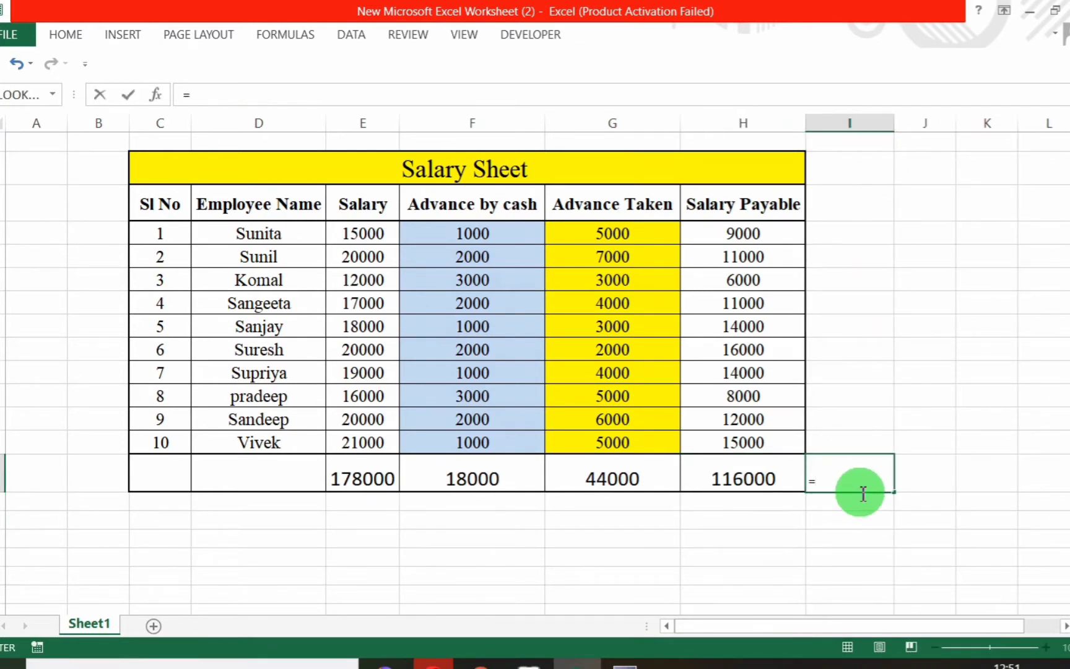
{"action": "left_click", "coordinate": [527, 474]}
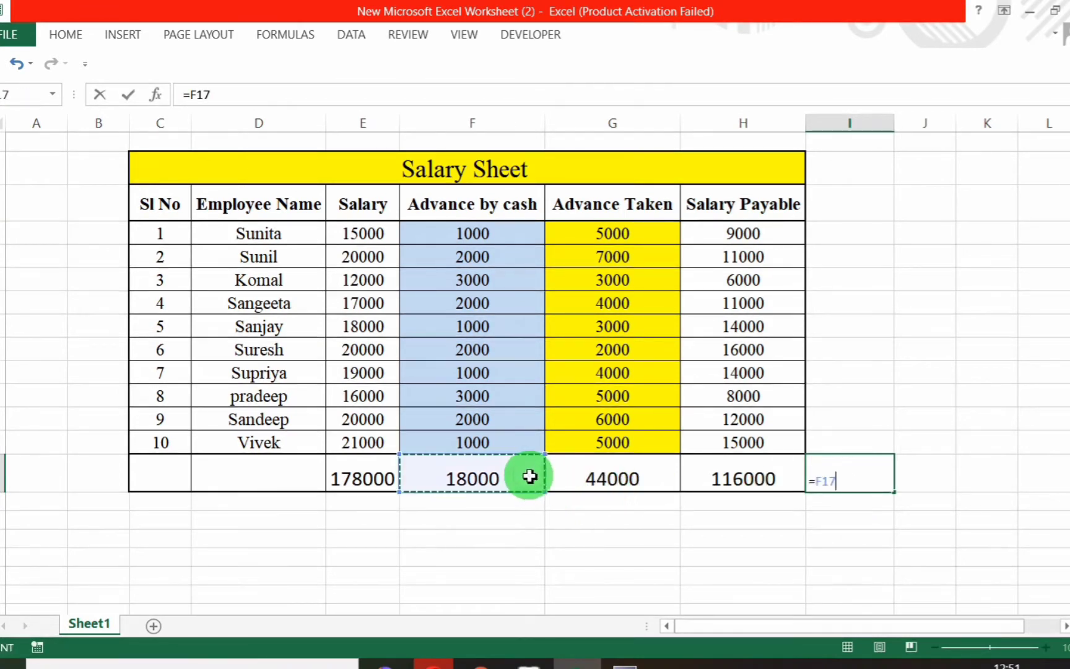
{"action": "type", "text": "+"}
{"action": "left_click", "coordinate": [609, 477]}
{"action": "type", "text": "+"}
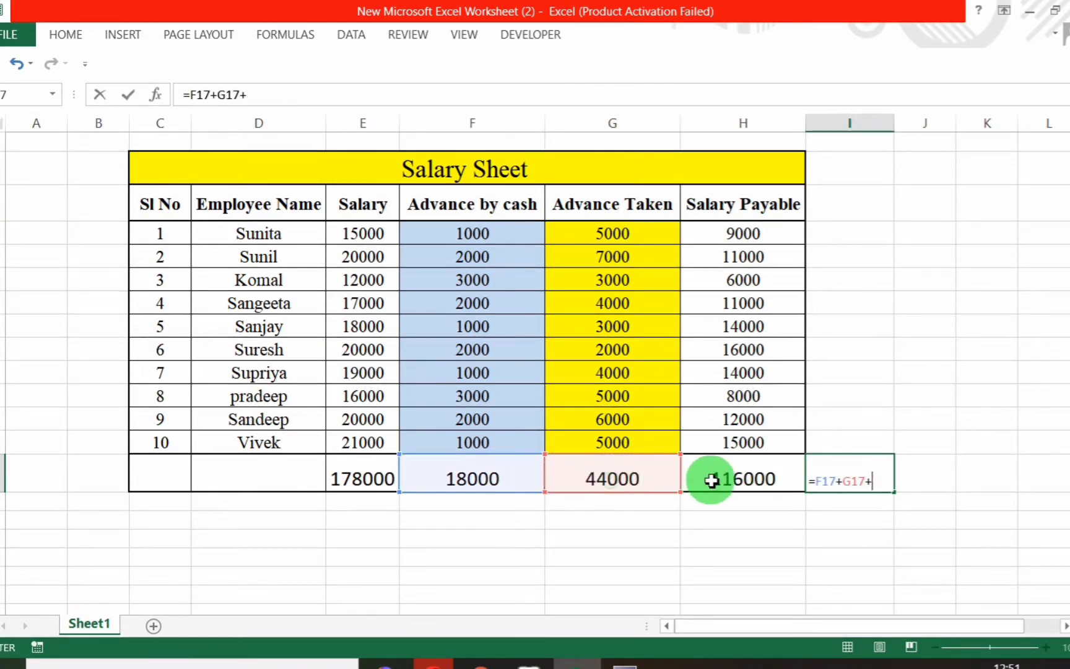
{"action": "left_click", "coordinate": [708, 480]}
{"action": "key", "text": "Return"}
{"action": "left_click", "coordinate": [833, 478]}
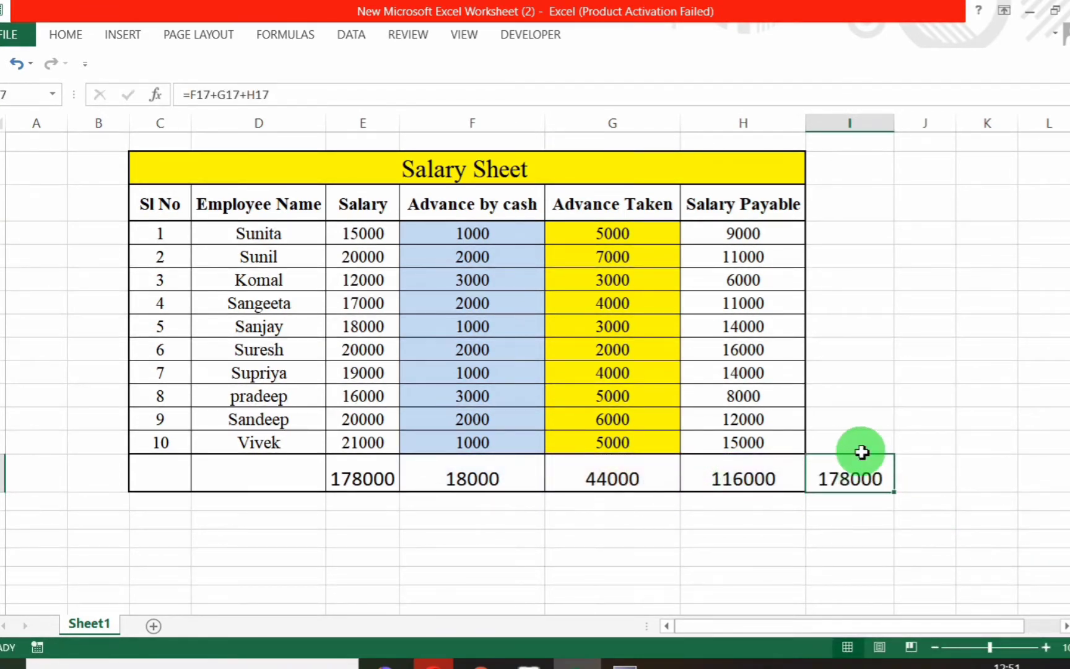
- Compare the check sum in I17 with the Salary total in E17 and clear the check formula
{"action": "left_click", "coordinate": [352, 475]}
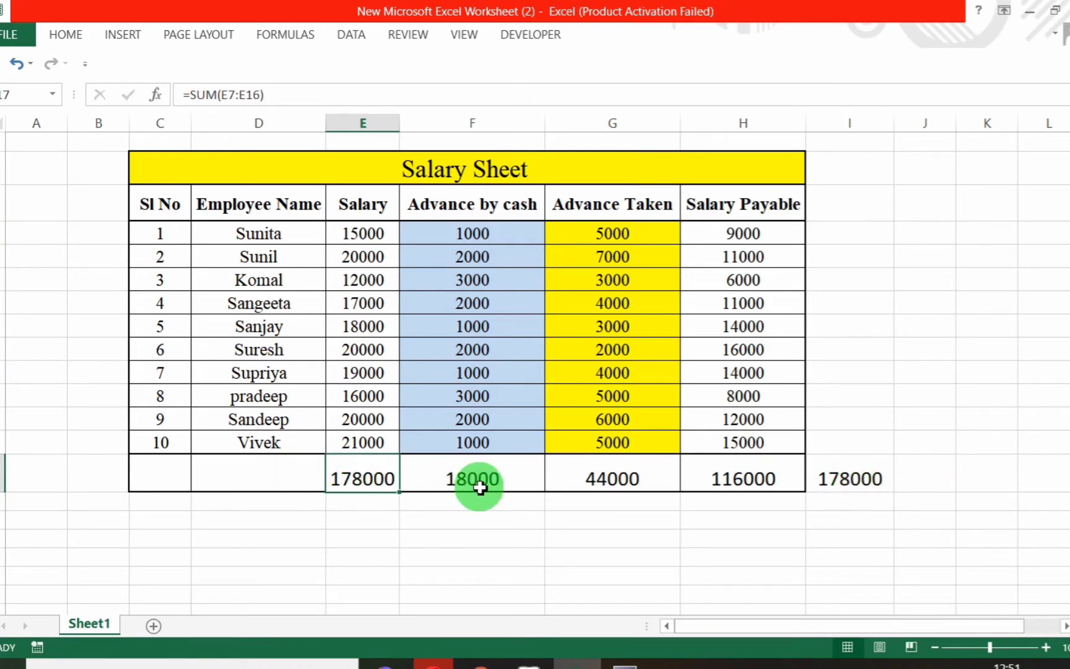
{"action": "left_click", "coordinate": [852, 483]}
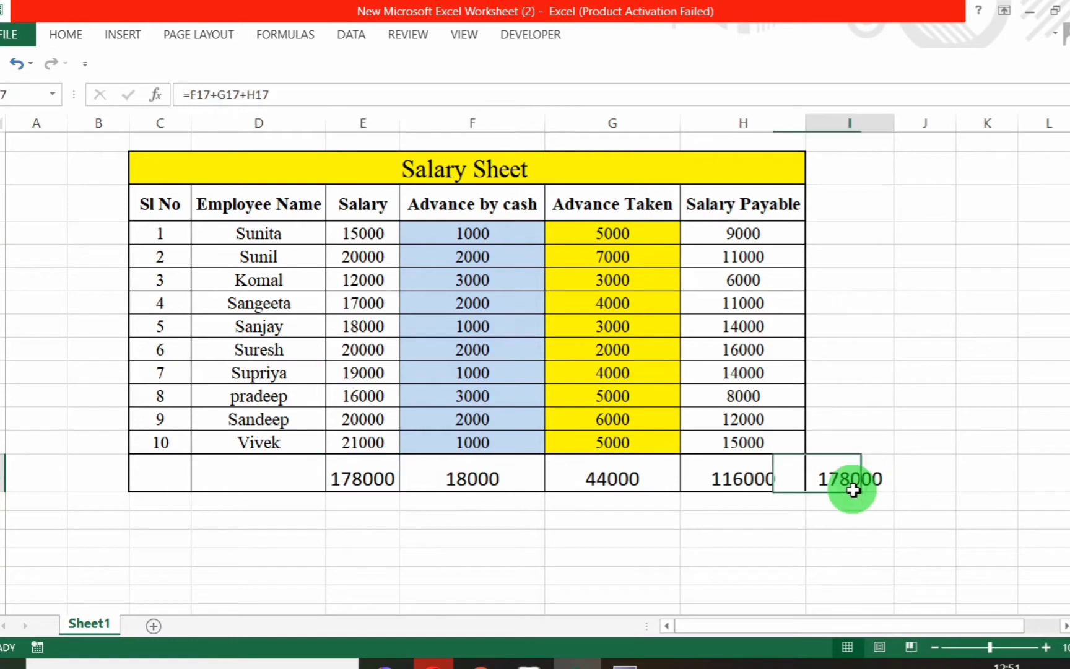
{"action": "key", "text": "Delete"}
{"action": "left_click", "coordinate": [804, 545]}
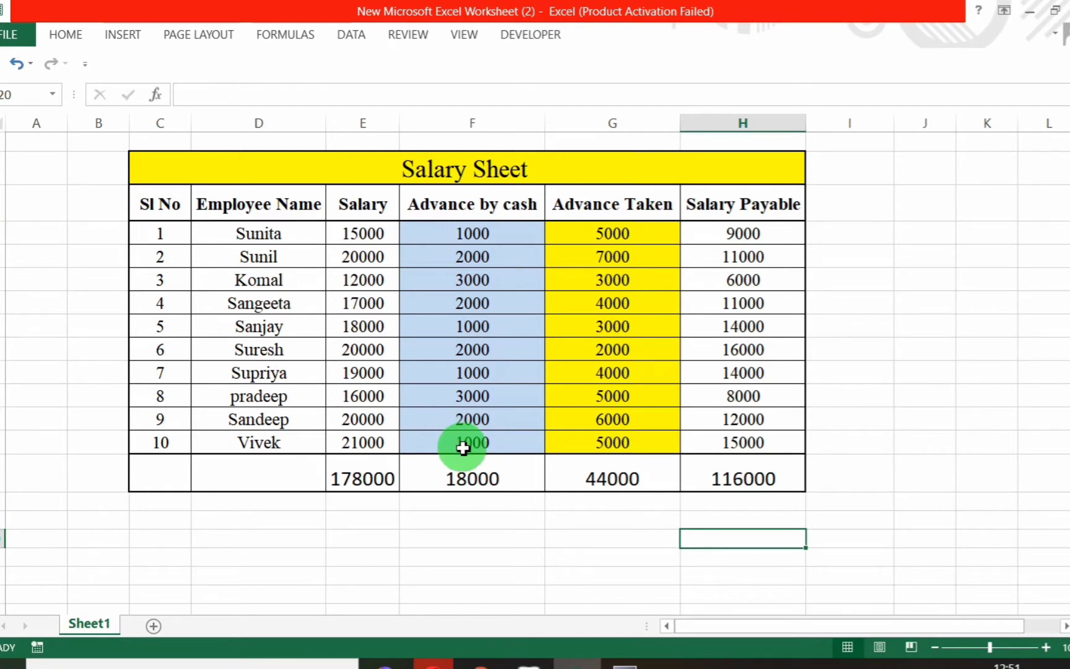
{"action": "left_click", "coordinate": [880, 662]}
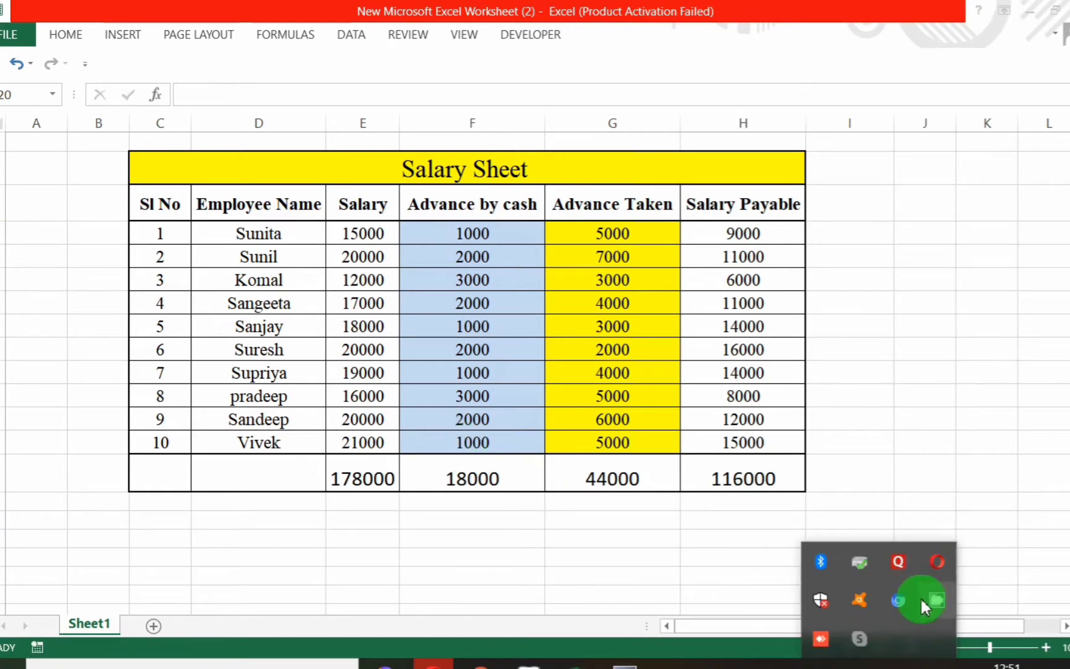
{"action": "right_click", "coordinate": [922, 597]}
{"action": "left_click", "coordinate": [977, 548]}
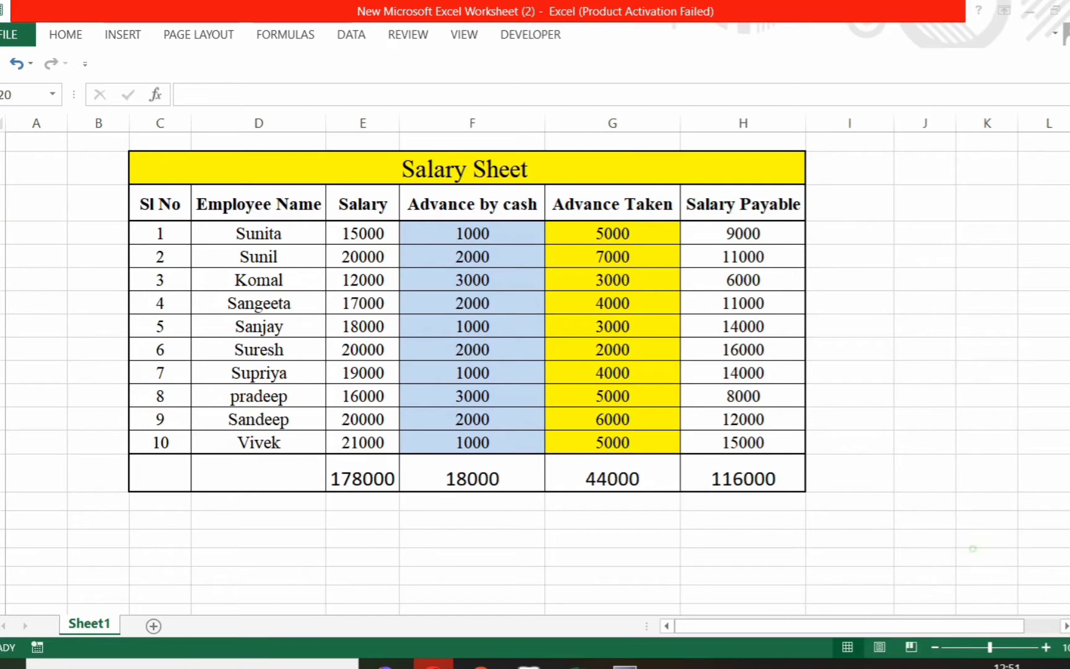
{"action": "left_click", "coordinate": [873, 663]}
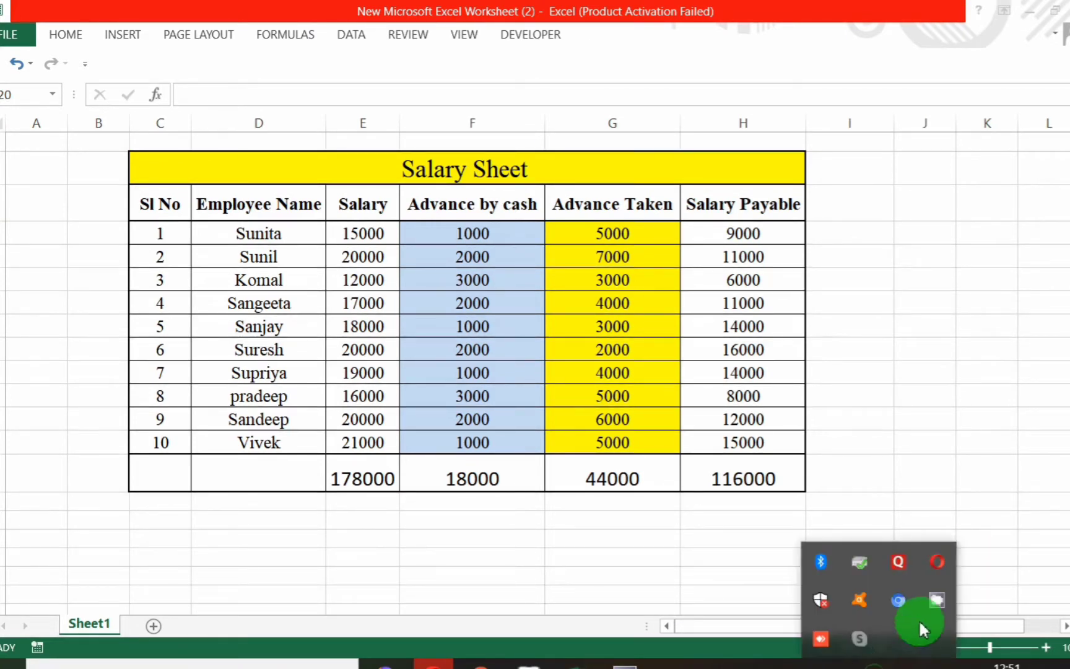
{"action": "right_click", "coordinate": [932, 595]}
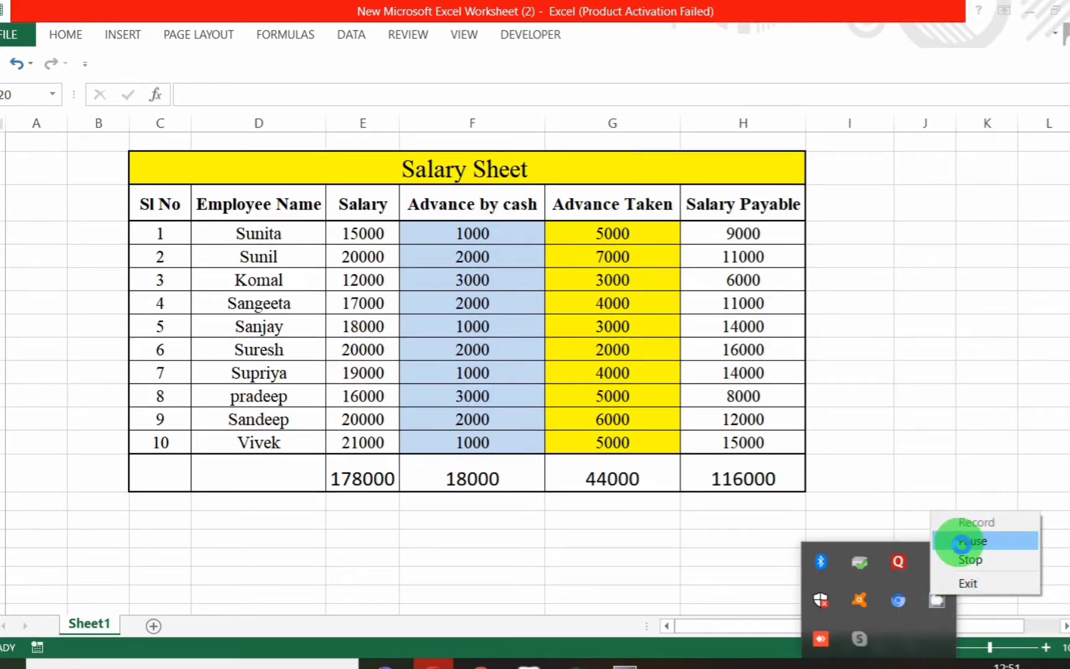
{"action": "left_click", "coordinate": [961, 543]}
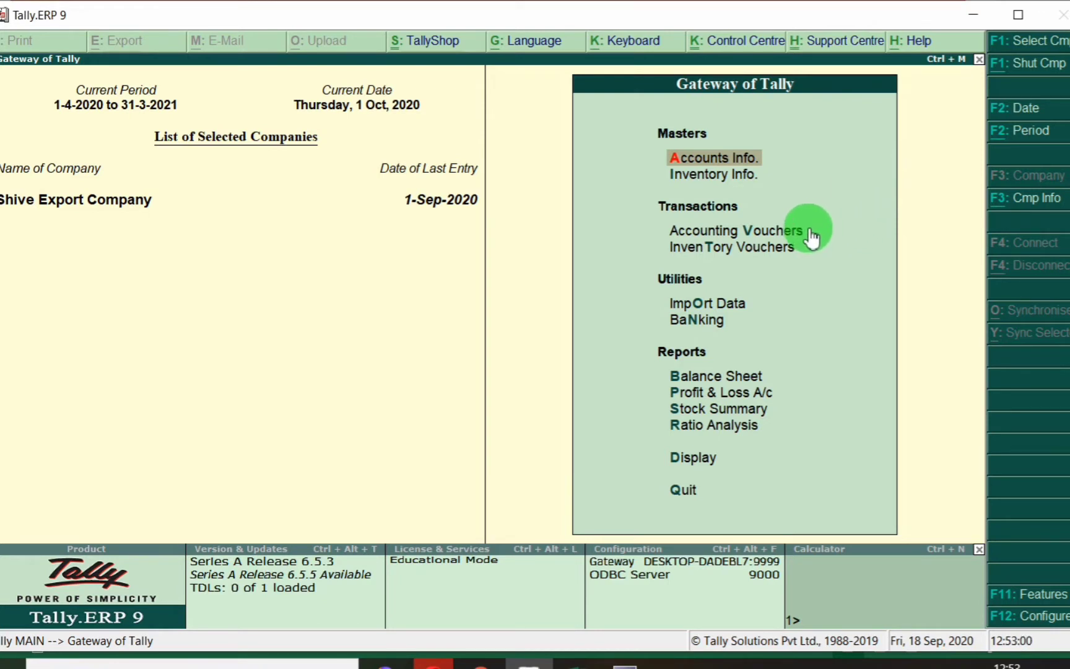
- Switch to Tally.ERP 9 and open the Salary & Wages group for alteration
{"action": "key", "text": "Return"}
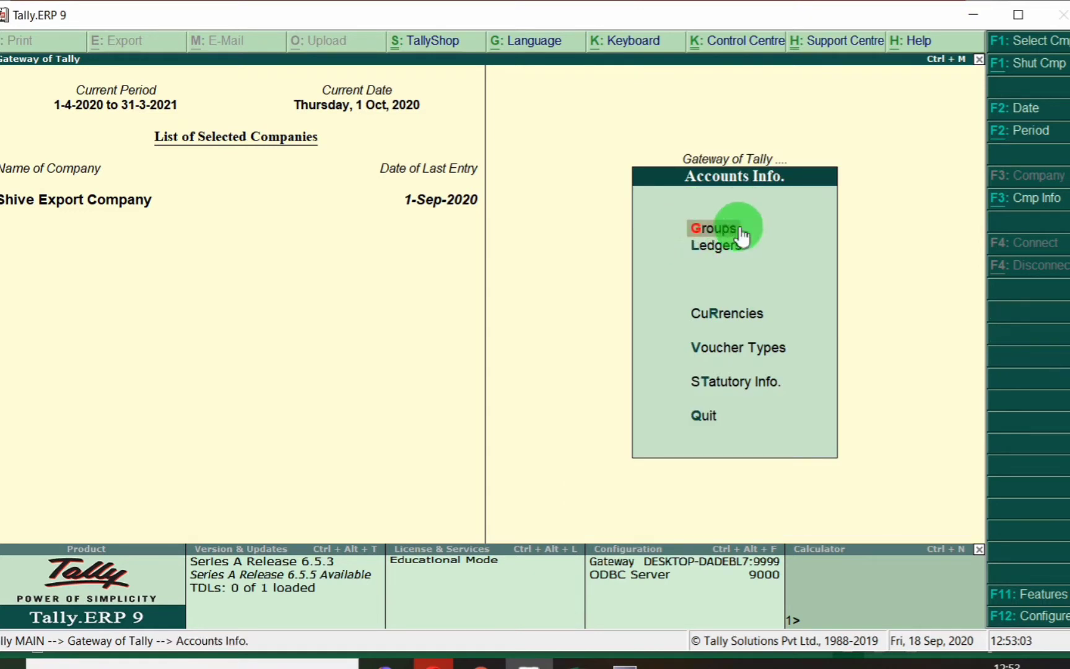
{"action": "left_click", "coordinate": [693, 230]}
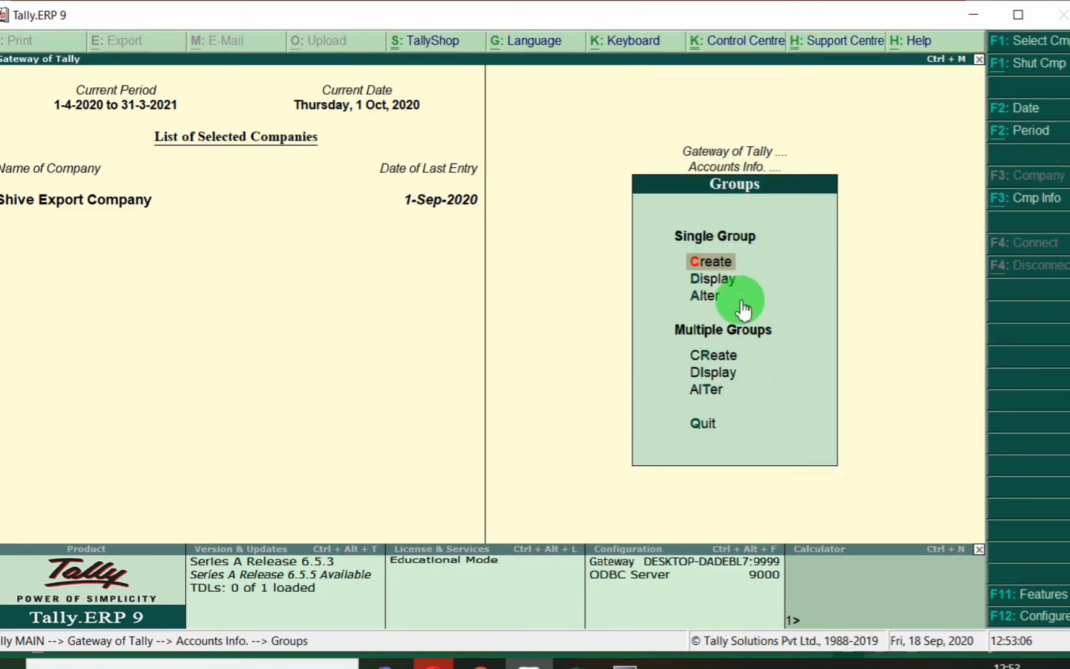
{"action": "left_click", "coordinate": [702, 298]}
{"action": "type", "text": "Wage"}
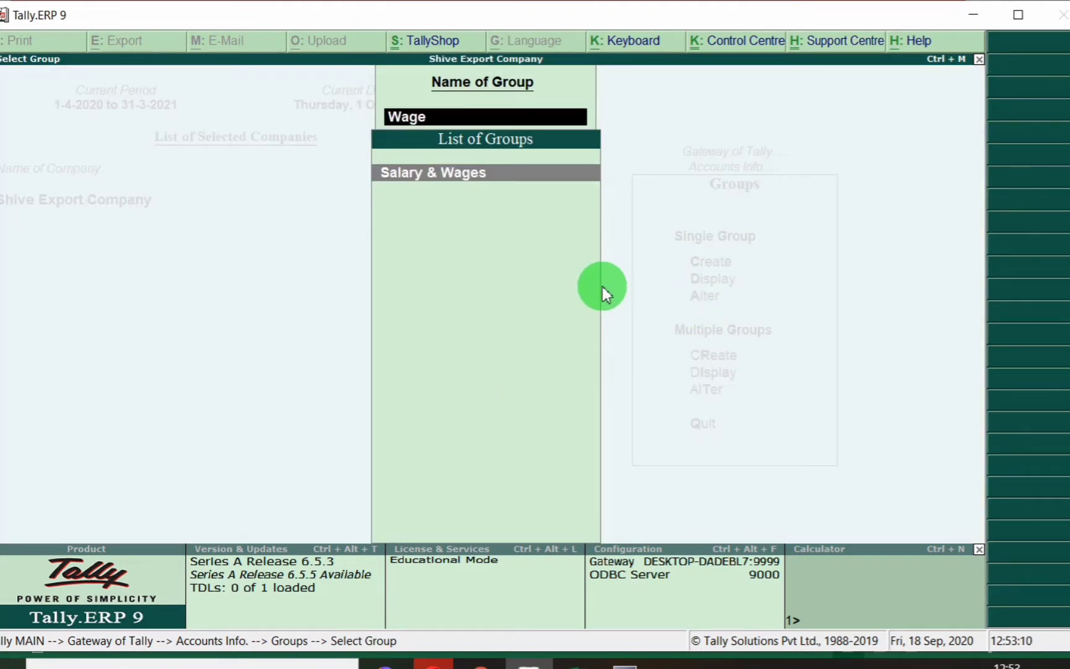
{"action": "key", "text": "Return"}
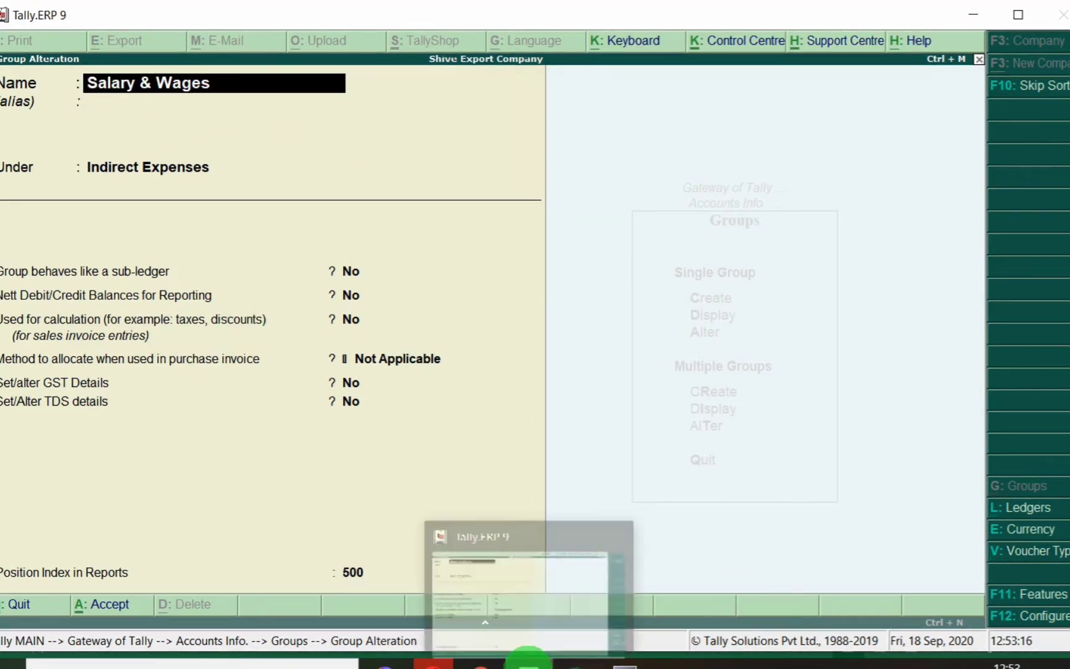
- Switch to the Excel salary sheet and look over the list of employee names
{"action": "left_click", "coordinate": [576, 665]}
{"action": "left_click", "coordinate": [257, 207]}
{"action": "left_click_drag", "start_coordinate": [251, 230], "coordinate": [249, 314]}
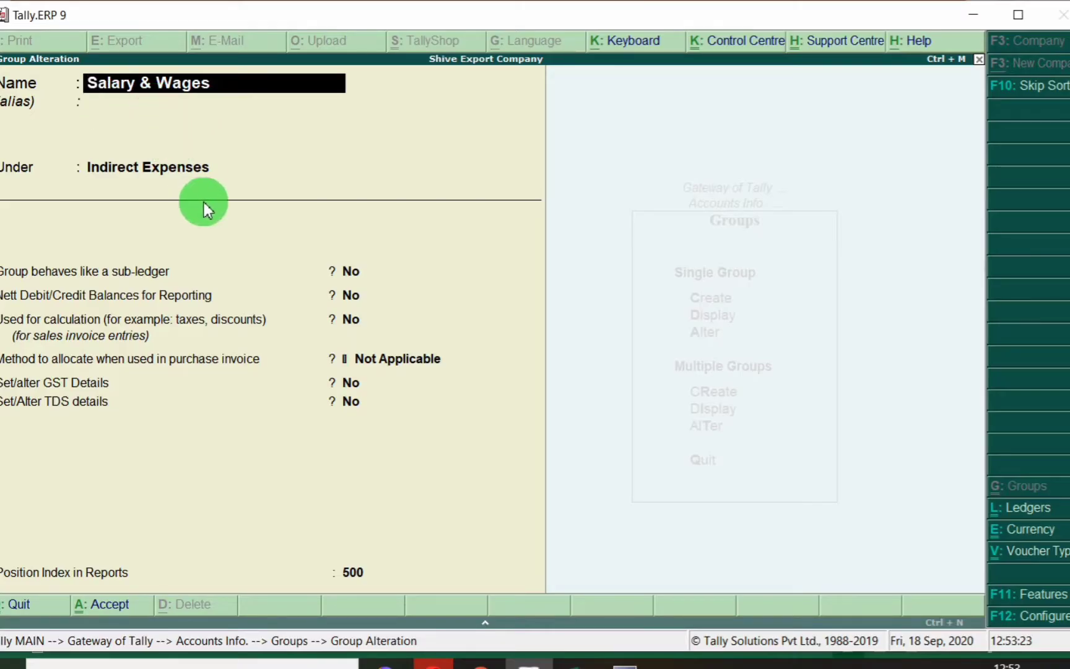
- Return to Tally and review the Salary & Wages group's settings under Indirect Expenses, accepting them without edits
{"action": "key", "text": "Return"}
{"action": "key", "text": "Return"}
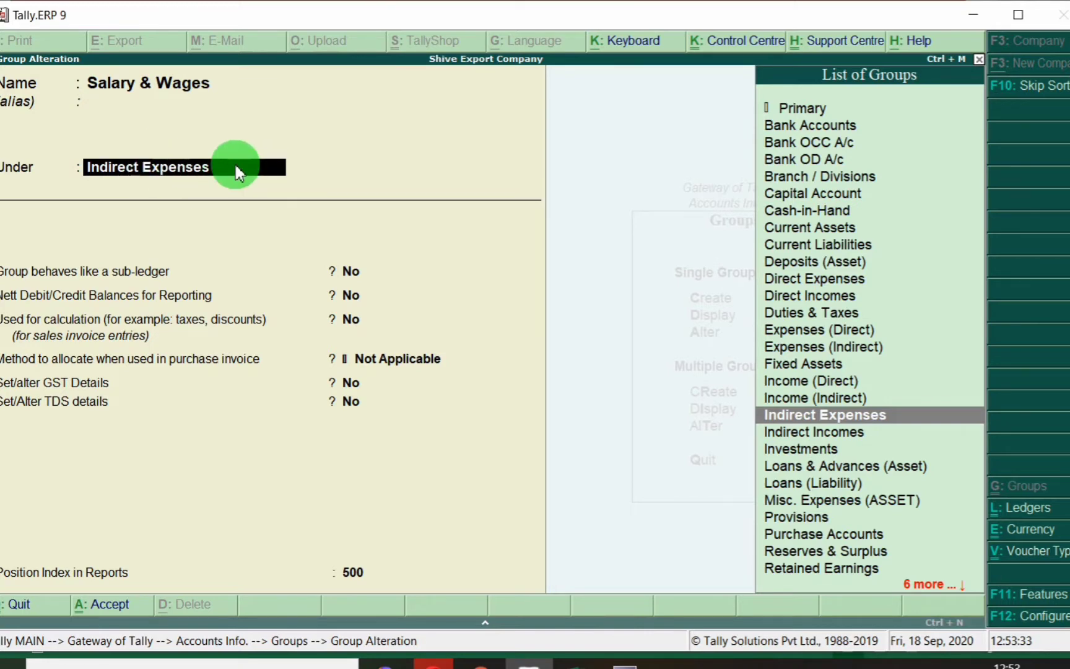
{"action": "key", "text": "Return"}
{"action": "key", "text": "Return"}
{"action": "key", "text": "Return"}
{"action": "key", "text": "Return"}
{"action": "key", "text": "Return"}
{"action": "key", "text": "Return"}
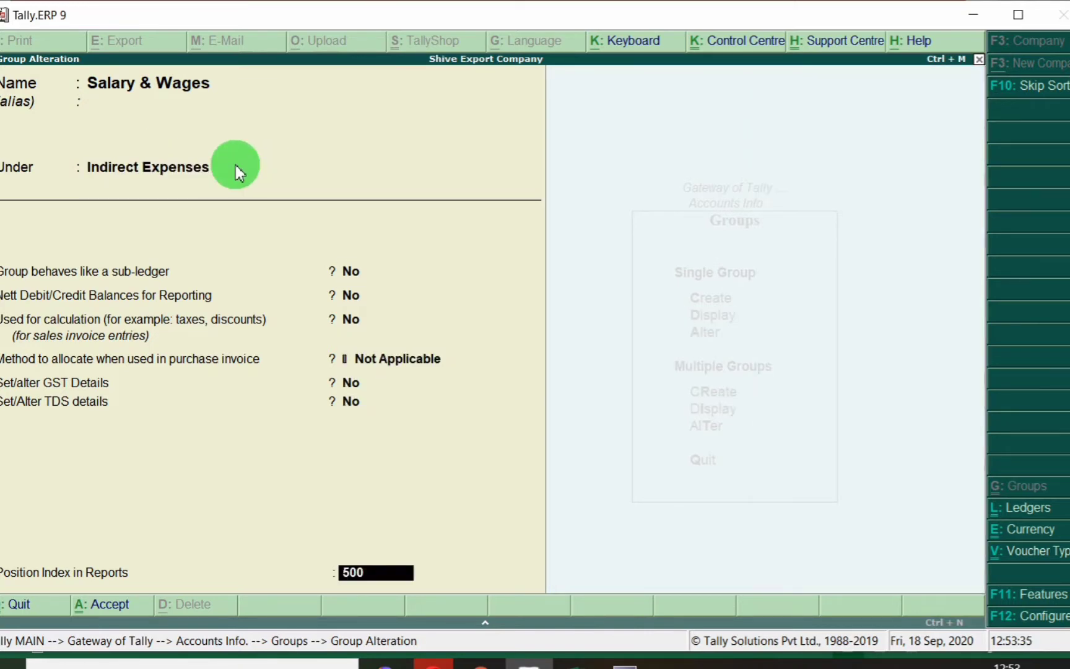
{"action": "key", "text": "Return"}
{"action": "key", "text": "Return"}
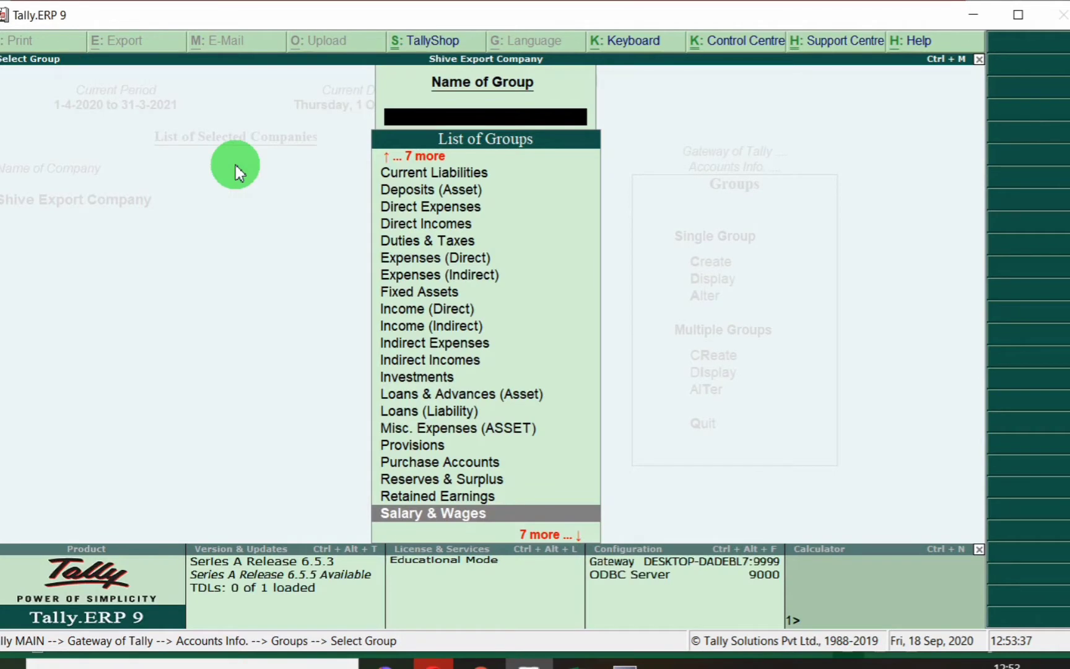
- Leave the group alteration and open the list of ledgers for altering a single ledger
{"action": "key", "text": "Escape"}
{"action": "key", "text": "Escape"}
{"action": "key", "text": "Down"}
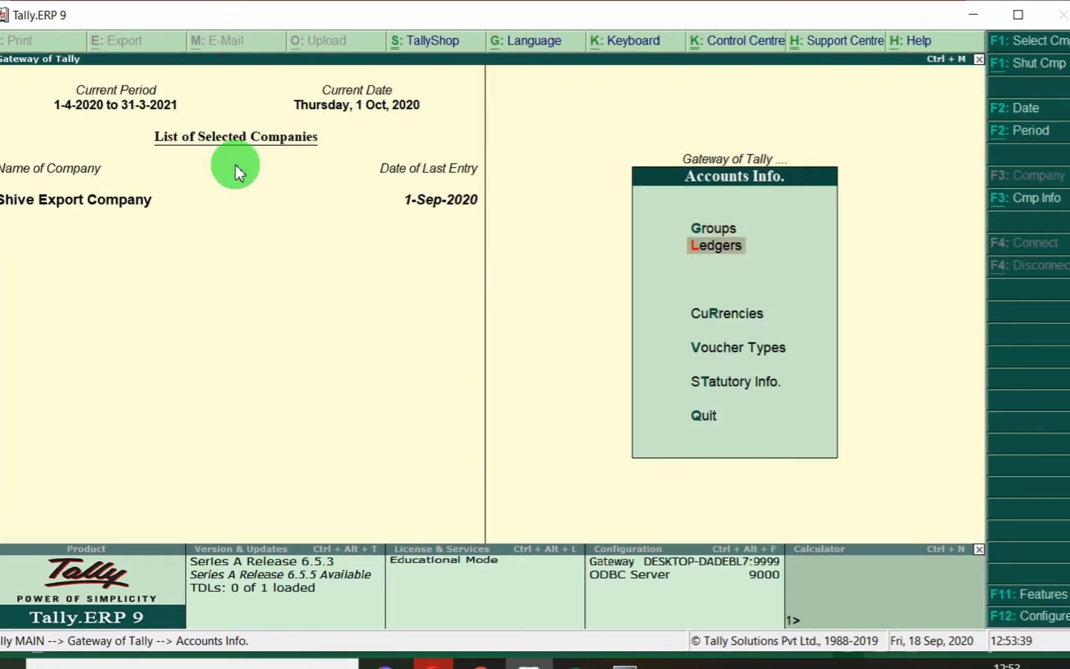
{"action": "key", "text": "Return"}
{"action": "key", "text": "Down"}
{"action": "key", "text": "Down"}
{"action": "key", "text": "Return"}
- Look over the employee names in the Excel salary sheet and return to Tally
{"action": "key", "text": "alt+Tab"}
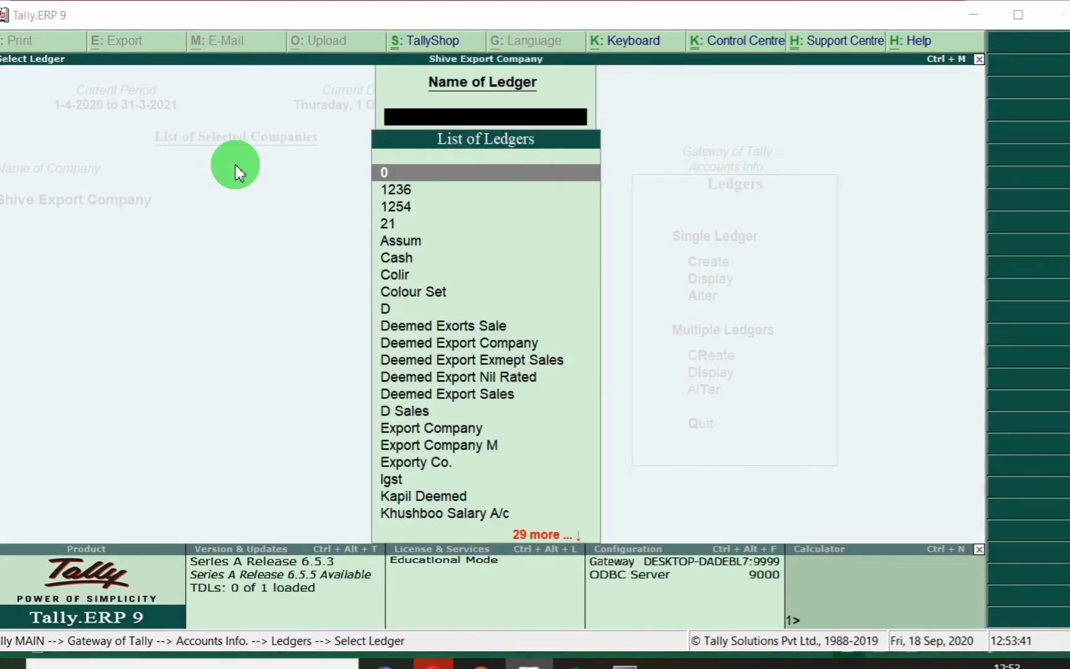
{"action": "left_click", "coordinate": [268, 233]}
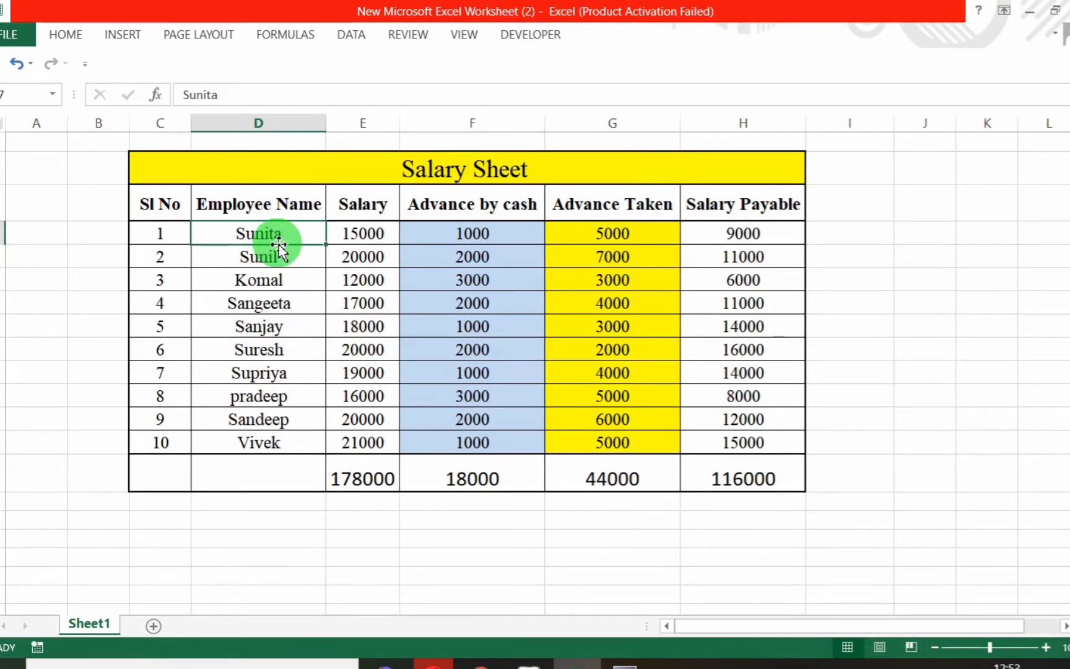
{"action": "left_click_drag", "start_coordinate": [278, 241], "coordinate": [279, 382]}
{"action": "key", "text": "alt+Tab"}
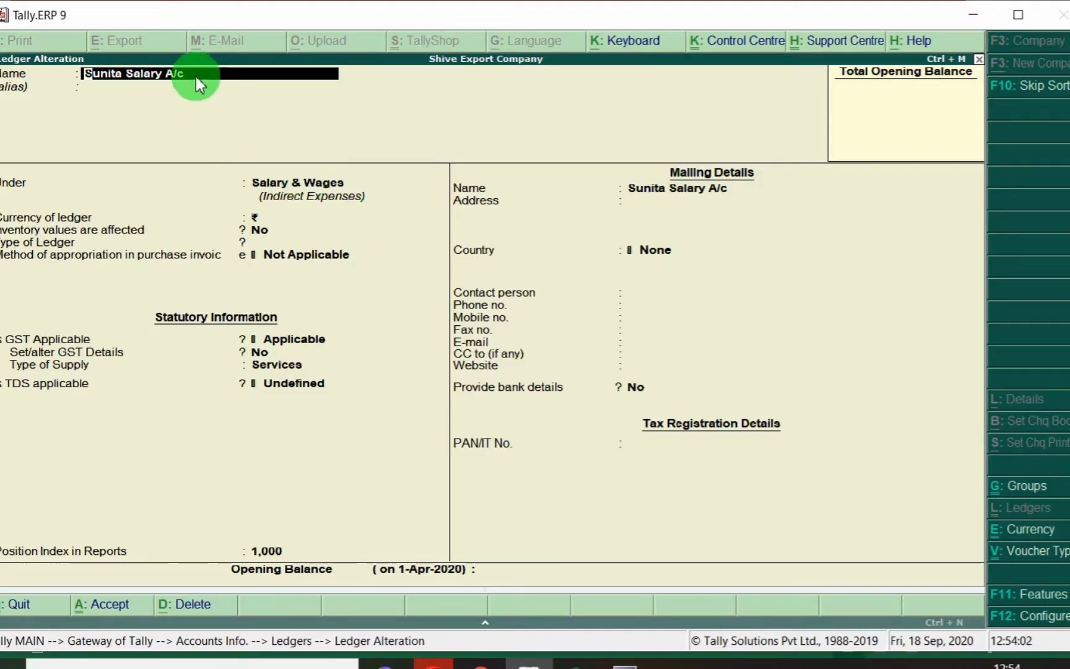
- Review the first employee's salary ledger under the Salary & Wages group and accept it without edits
{"action": "key", "text": "Return"}
{"action": "key", "text": "Return"}
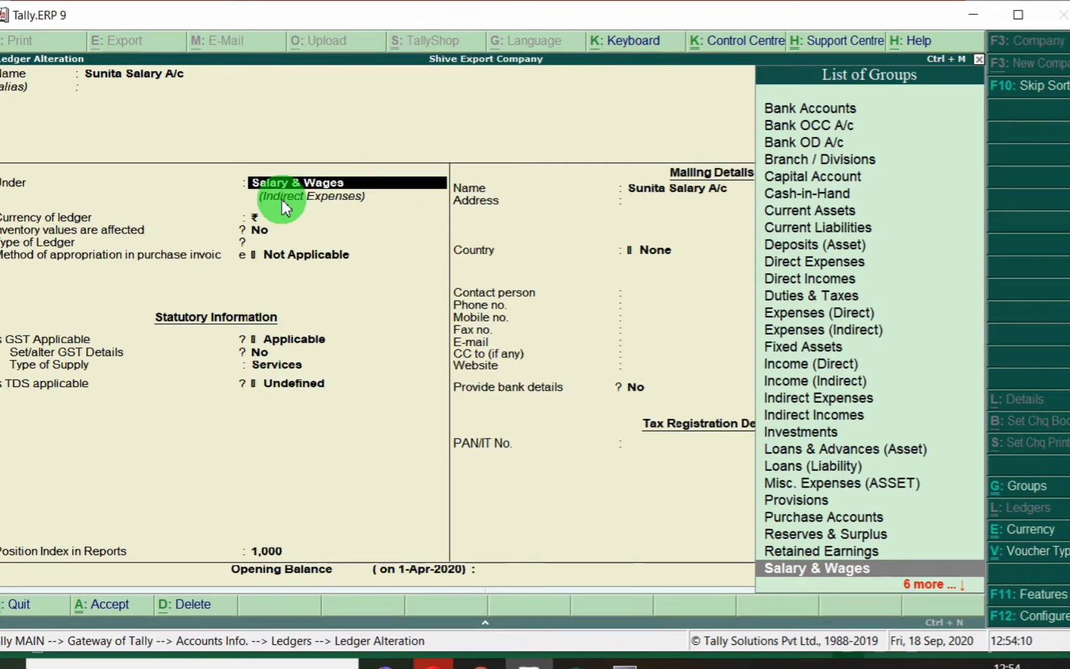
{"action": "key", "text": "Return"}
{"action": "key", "text": "Return"}
{"action": "key", "text": "Return"}
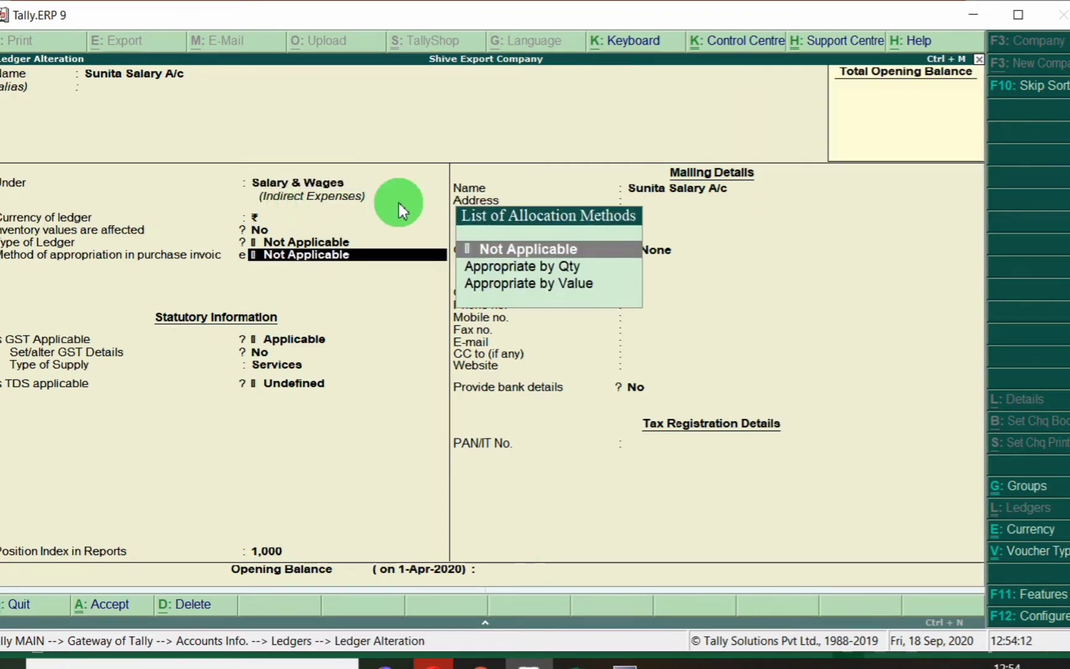
{"action": "key", "text": "ctrl+a"}
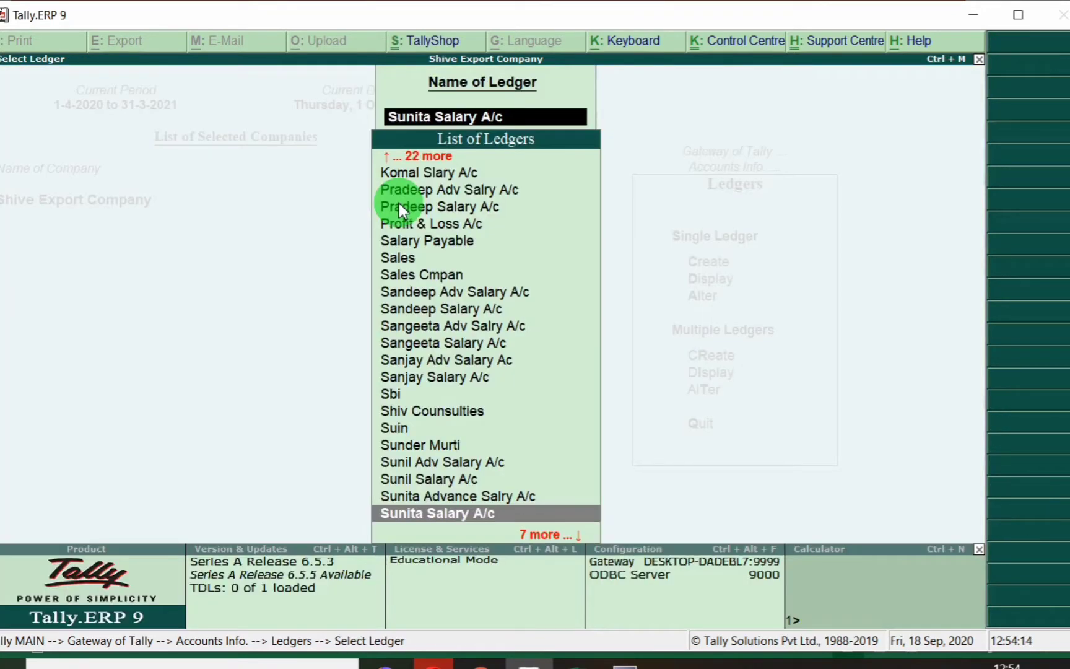
- Look up the second employee in the Excel salary sheet and open that employee's salary ledger for alteration in Tally
{"action": "key", "text": "alt+Tab"}
{"action": "left_click", "coordinate": [294, 268]}
{"action": "key", "text": "alt+Tab"}
{"action": "type", "text": "Sunil"}
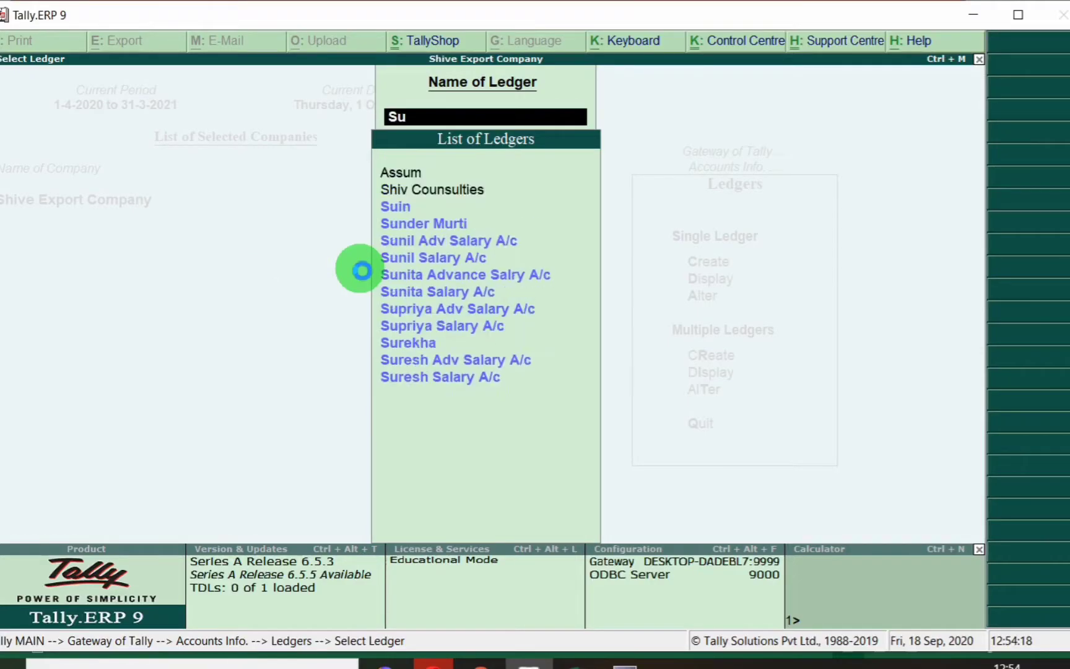
{"action": "key", "text": "Down"}
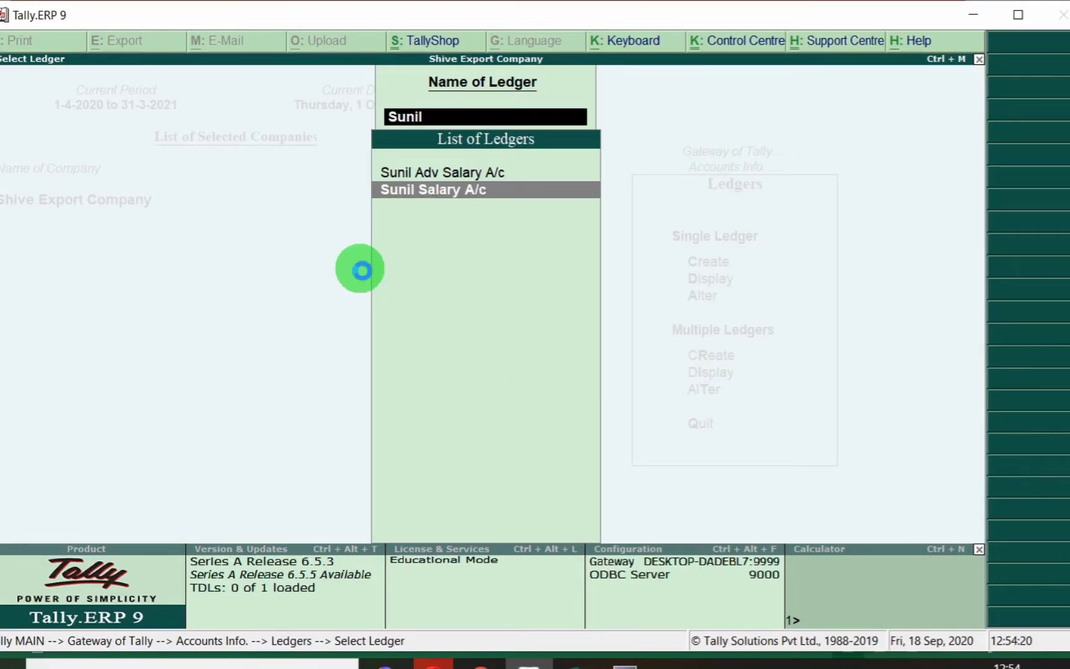
{"action": "key", "text": "Return"}
- Review the second employee's salary ledger, including its Salary & Wages group and GST settings, and accept it without edits
{"action": "key", "text": "Return"}
{"action": "key", "text": "Return"}
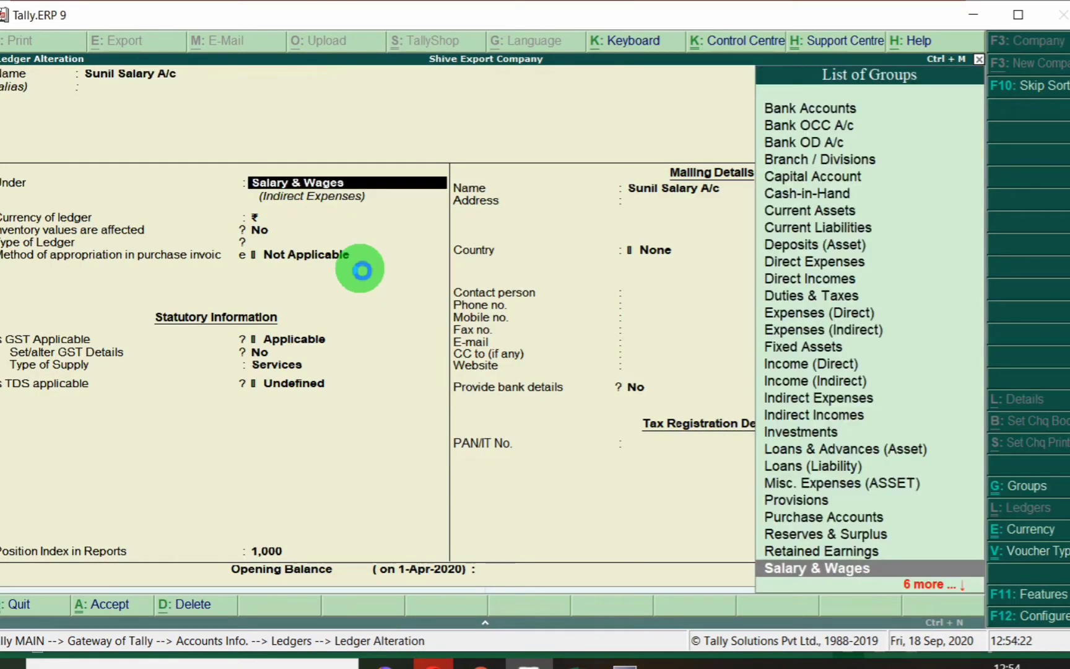
{"action": "key", "text": "Return"}
{"action": "key", "text": "Return"}
{"action": "key", "text": "Return"}
{"action": "key", "text": "Return"}
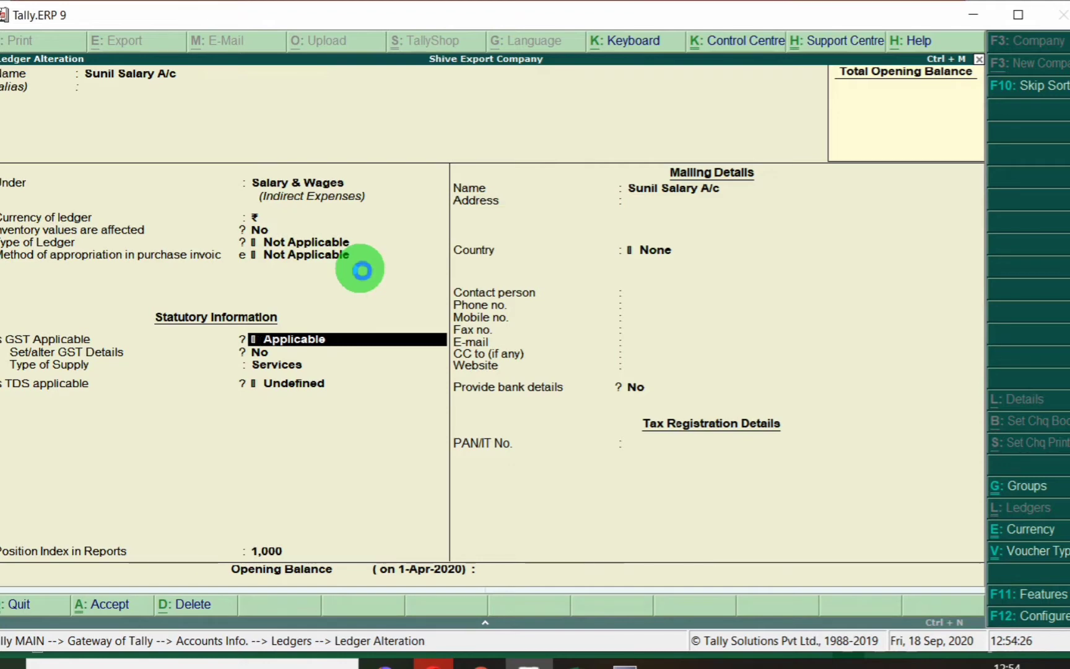
{"action": "key", "text": "ctrl+a"}
- Open the fourth listed employee's salary ledger for alteration and review its Salary & Wages group and inventory setting
{"action": "type", "text": "Sangee"}
{"action": "key", "text": "Down"}
{"action": "key", "text": "Return"}
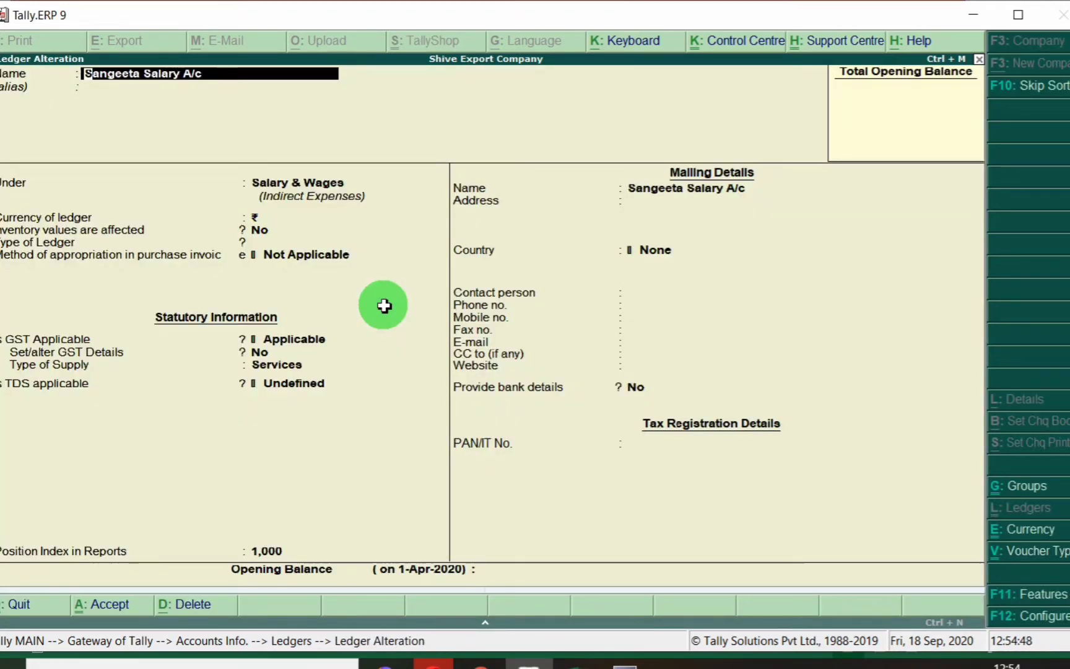
{"action": "key", "text": "Return"}
{"action": "key", "text": "Return"}
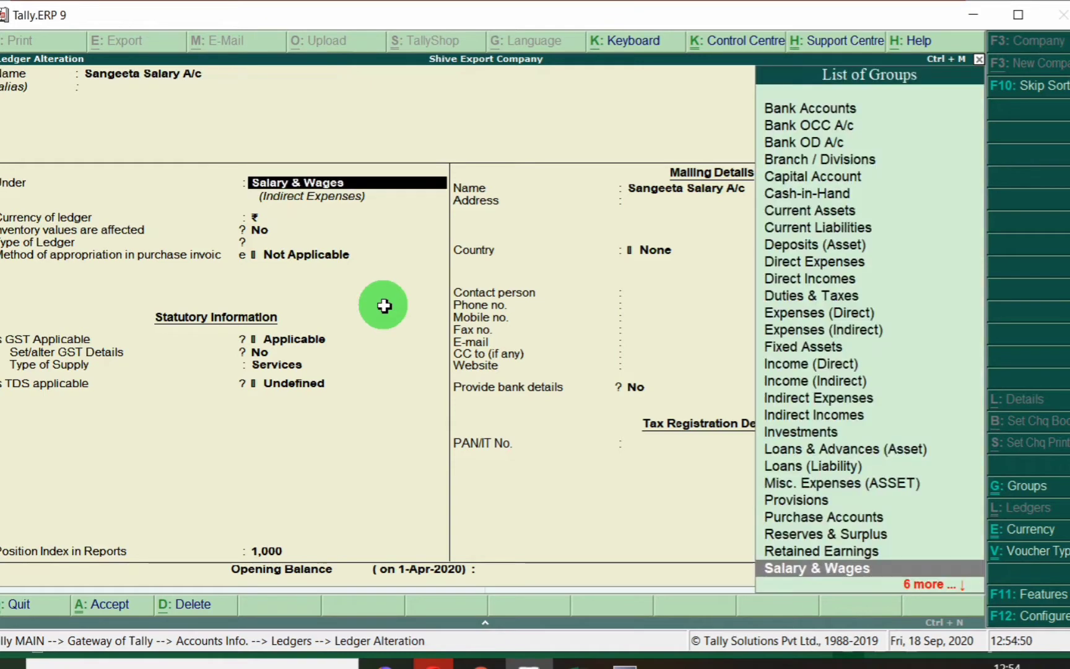
{"action": "key", "text": "Return"}
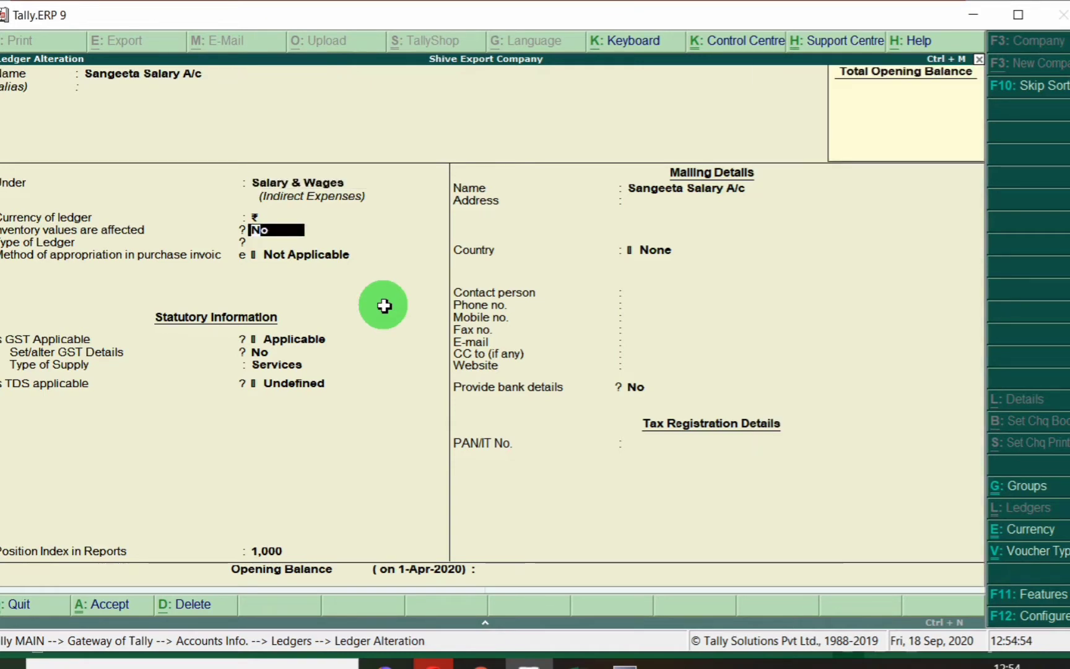
{"action": "key", "text": "Return"}
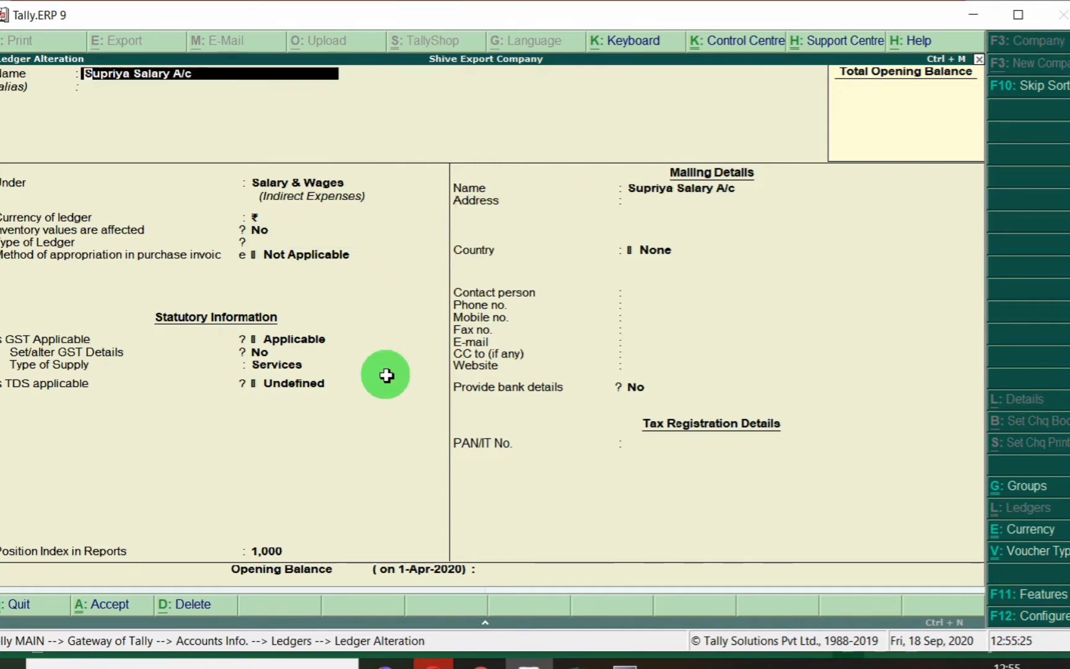
- Review the seventh listed employee's salary ledger under the Salary & Wages group and accept it without edits
{"action": "key", "text": "Return"}
{"action": "key", "text": "Return"}
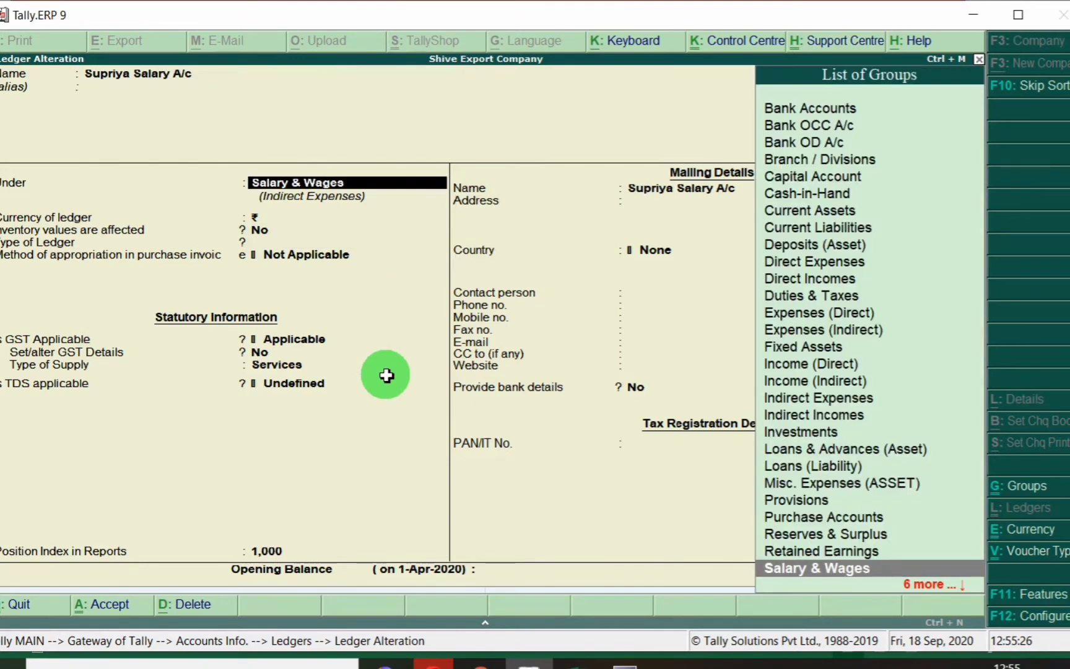
{"action": "key", "text": "Return"}
{"action": "key", "text": "Return"}
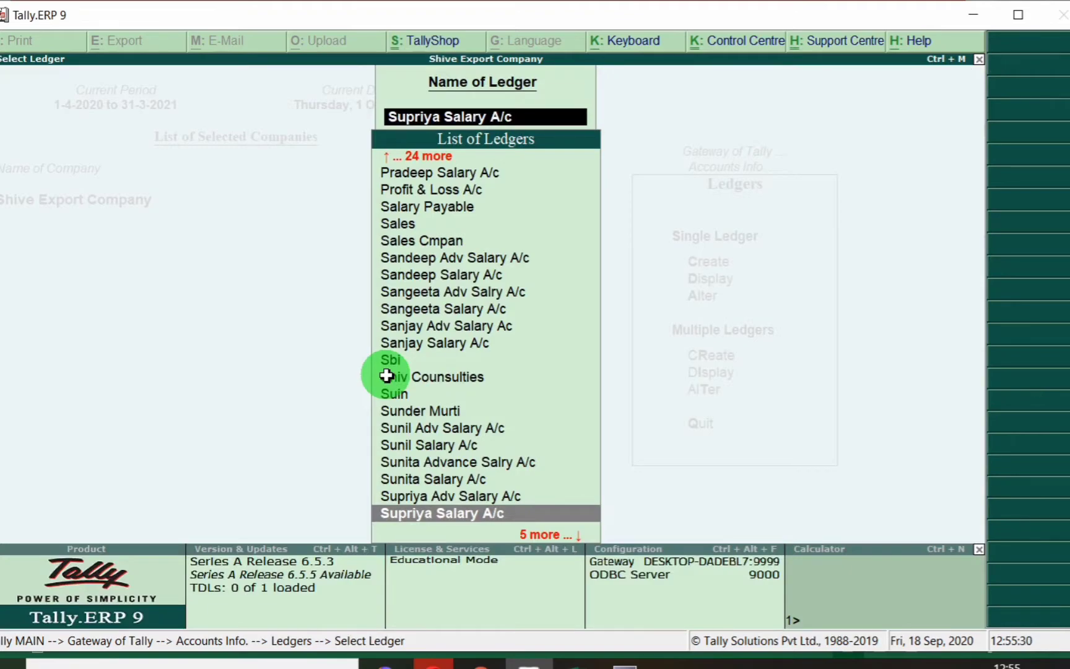
- Look up the eighth employee in the Excel salary sheet and open that employee's salary ledger for alteration in Tally
{"action": "key", "text": "alt+Tab"}
{"action": "key", "text": "Down"}
{"action": "key", "text": "alt+Tab"}
{"action": "type", "text": "Prade"}
{"action": "key", "text": "Down"}
{"action": "key", "text": "Return"}
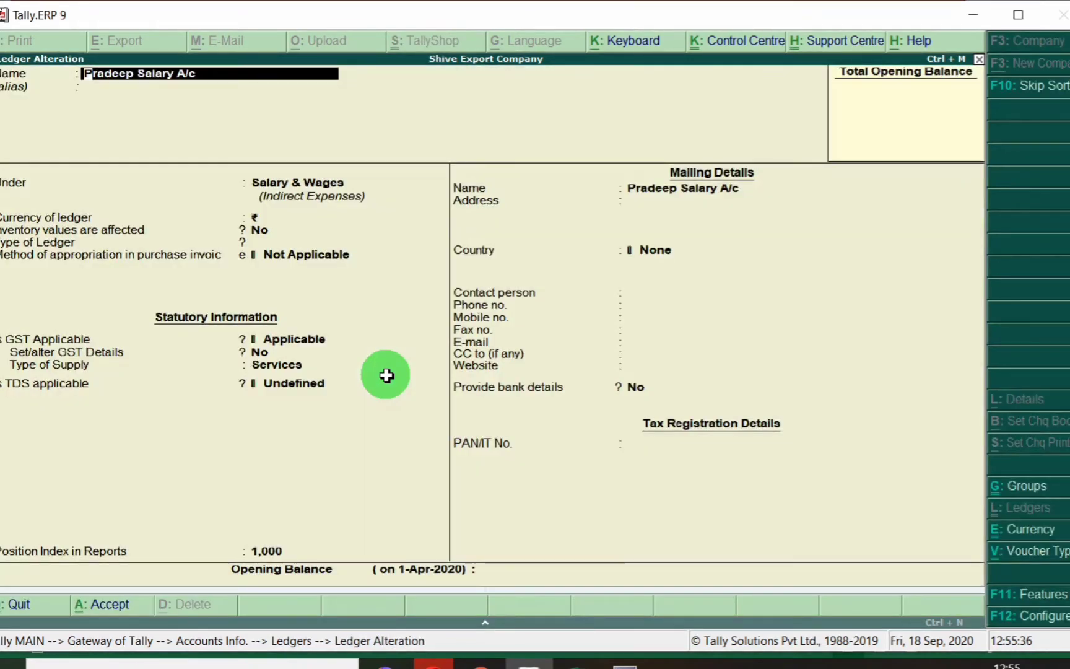
- Review the eighth employee's salary ledger through the Type of Ledger setting and accept it without edits
{"action": "key", "text": "Return"}
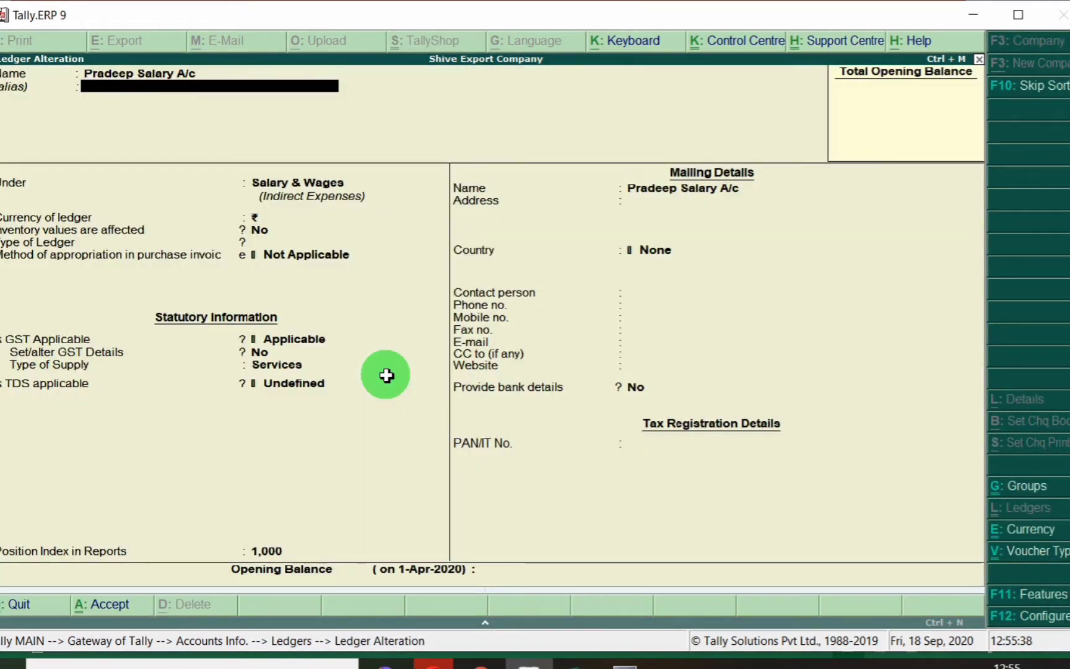
{"action": "key", "text": "Return"}
{"action": "key", "text": "Return"}
{"action": "key", "text": "Return"}
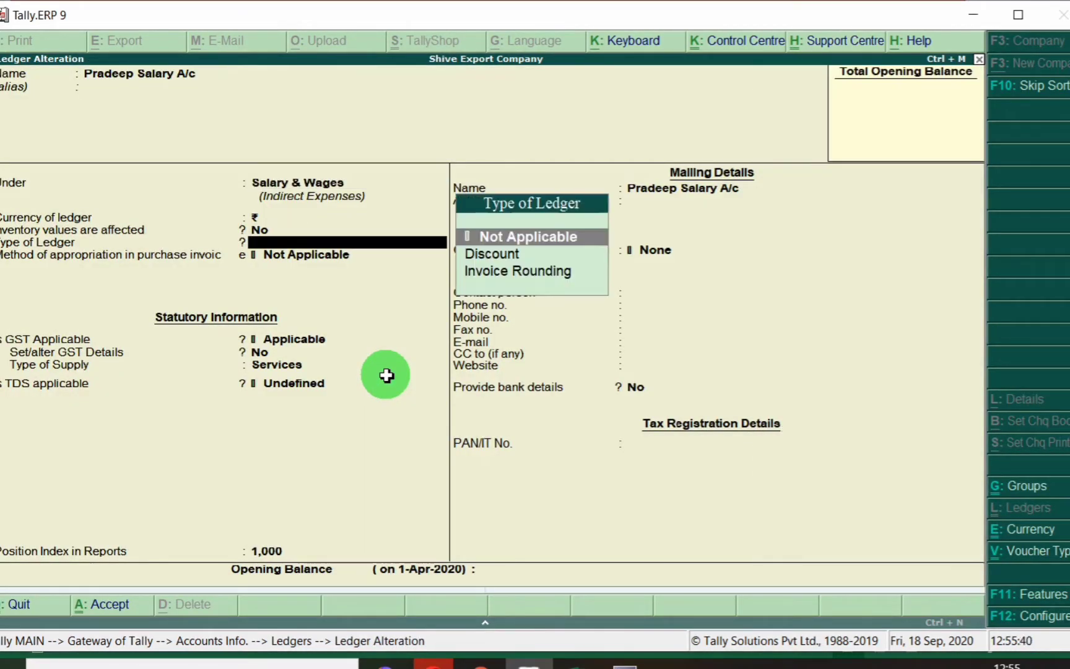
{"action": "key", "text": "ctrl+a"}
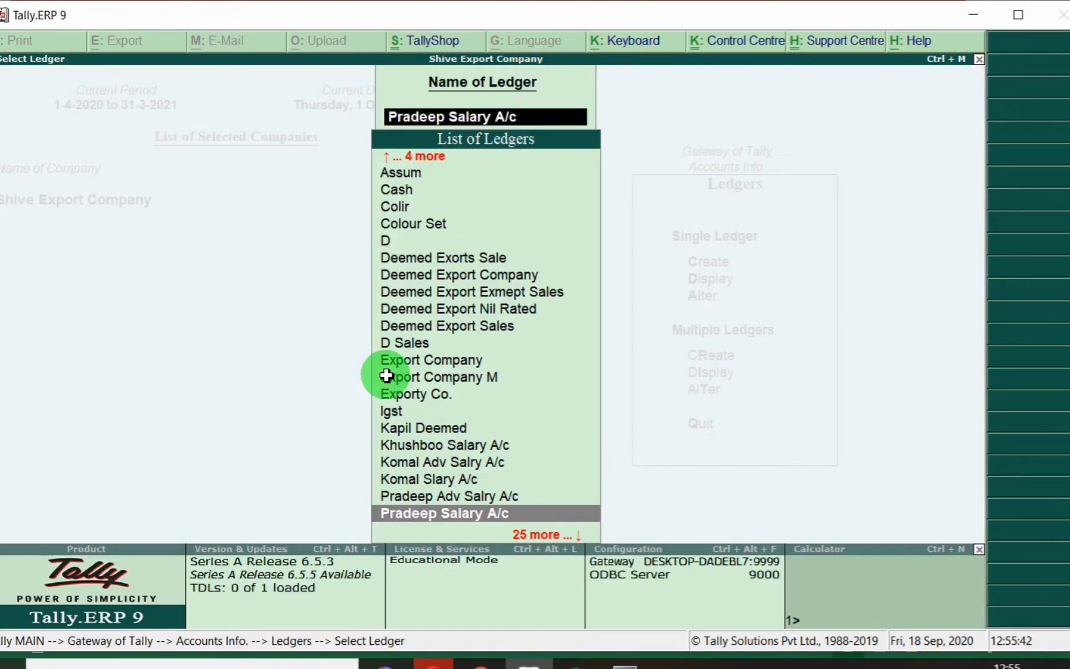
- Look up the ninth employee in the Excel salary sheet and open that employee's salary ledger for alteration in Tally
{"action": "key", "text": "alt+Tab"}
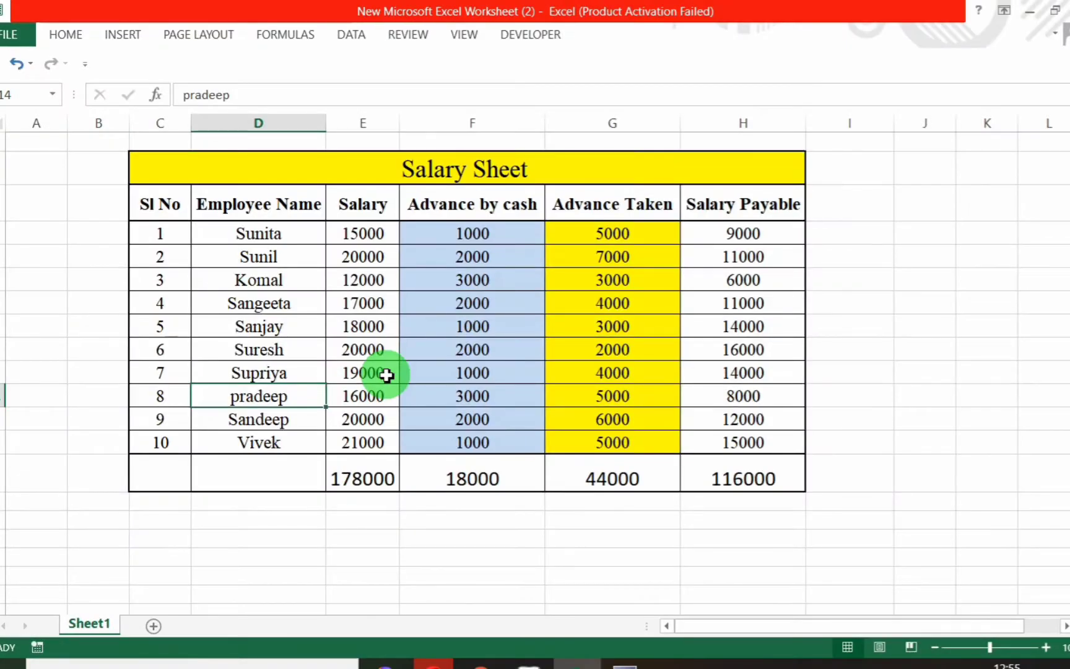
{"action": "key", "text": "Down"}
{"action": "key", "text": "Right"}
{"action": "key", "text": "alt"}
{"action": "key", "text": "alt"}
{"action": "key", "text": "alt+Tab"}
{"action": "type", "text": "sande"}
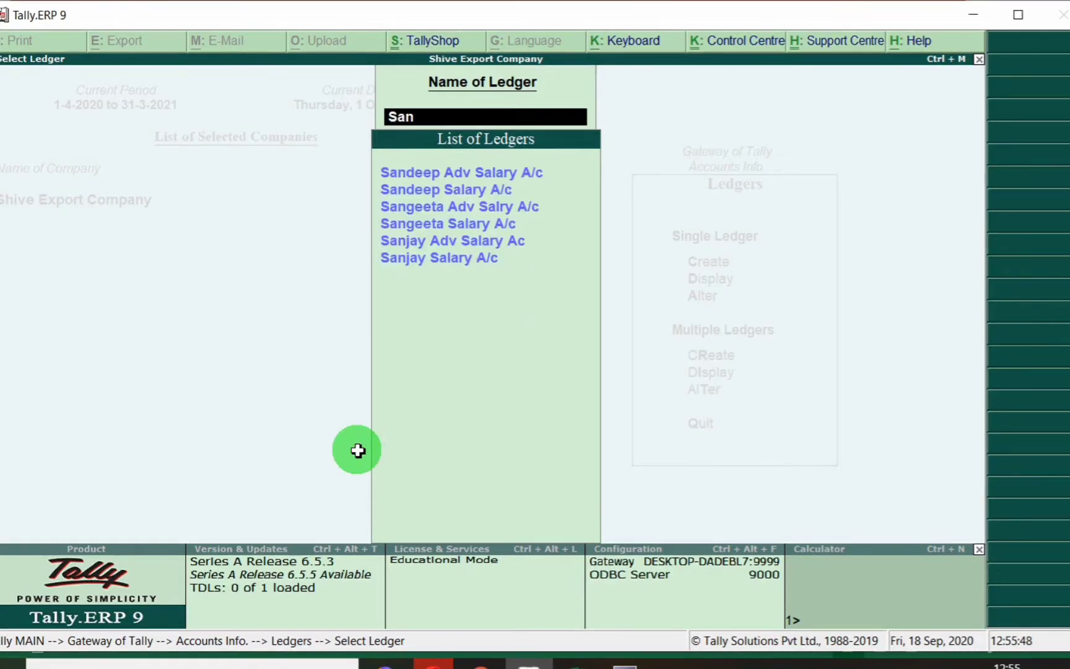
{"action": "key", "text": "Down"}
{"action": "key", "text": "Return"}
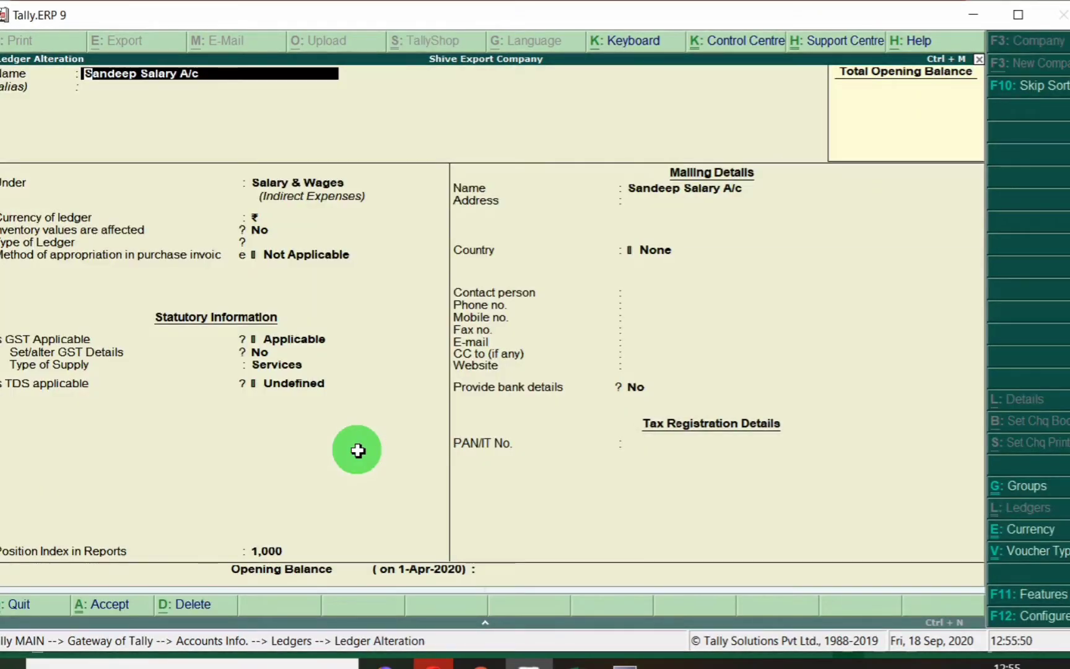
- Review the ninth employee's salary ledger, including its Salary & Wages group, and leave it without edits
{"action": "key", "text": "Return"}
{"action": "key", "text": "Return"}
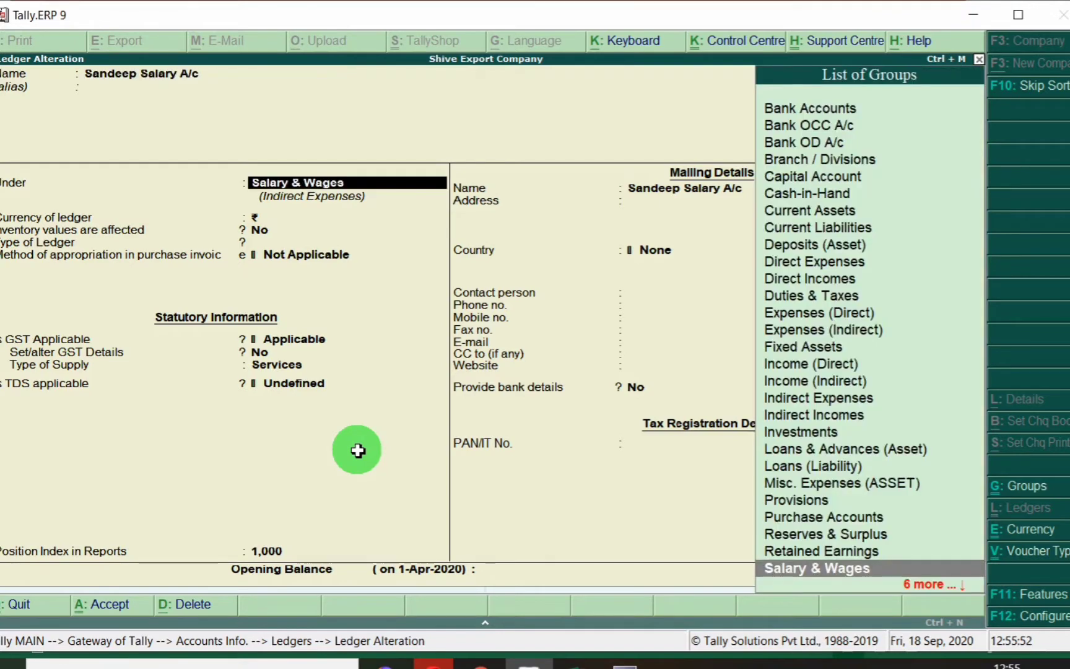
{"action": "key", "text": "Return"}
{"action": "key", "text": "Return"}
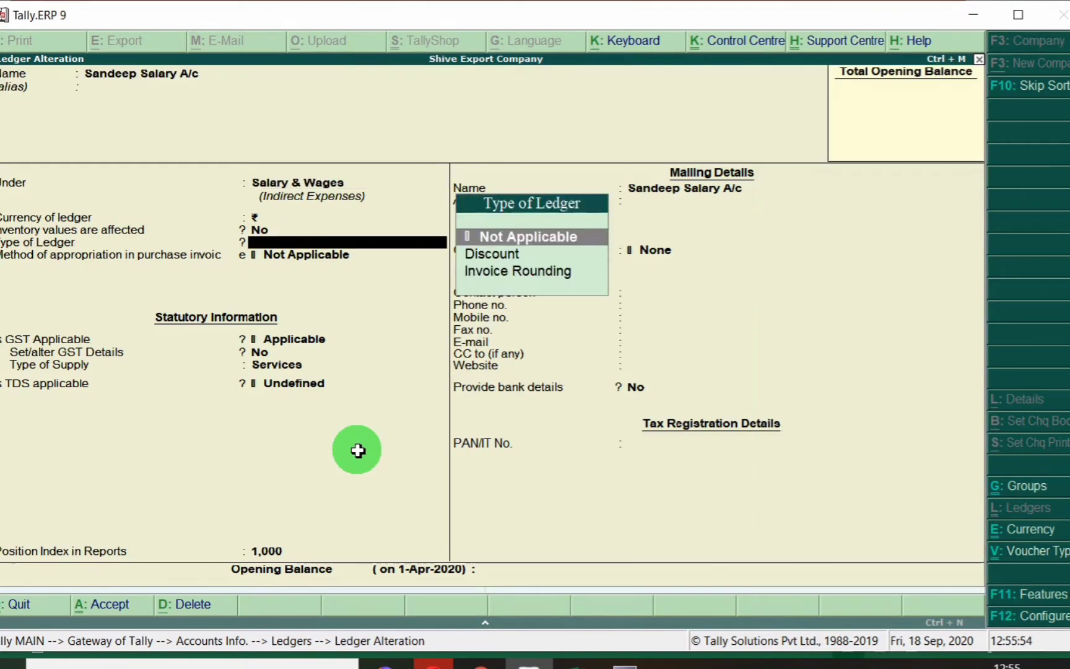
{"action": "key", "text": "Escape"}
{"action": "key", "text": "End"}
- Switch to the Excel salary sheet and examine all the employee names and the first employee's cash advance
{"action": "key", "text": "alt+Tab"}
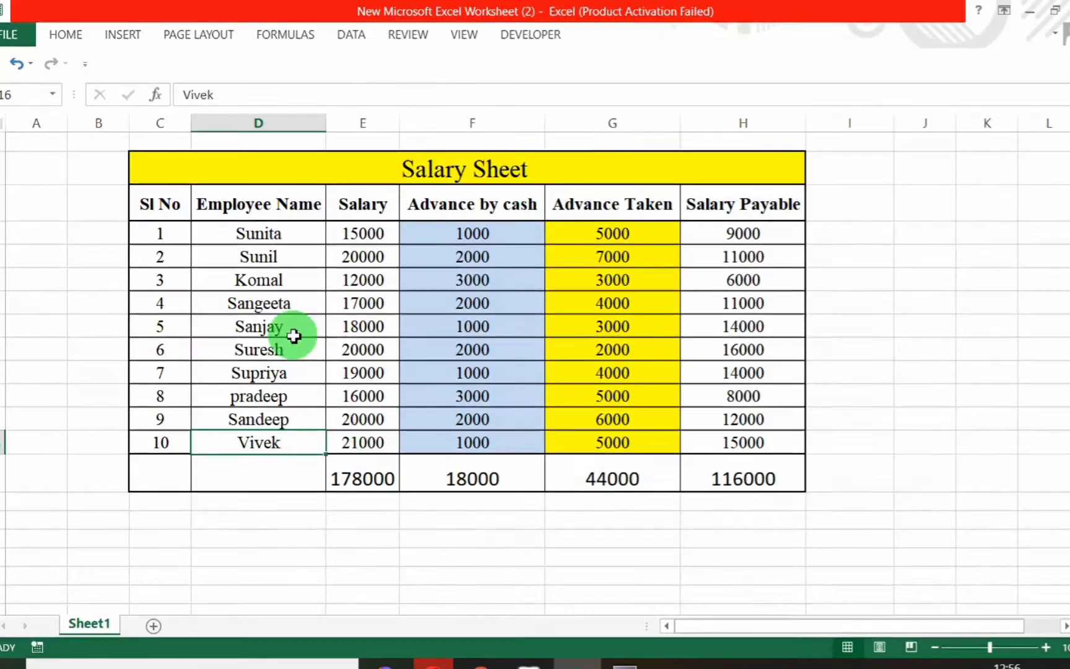
{"action": "left_click_drag", "start_coordinate": [228, 233], "coordinate": [253, 432]}
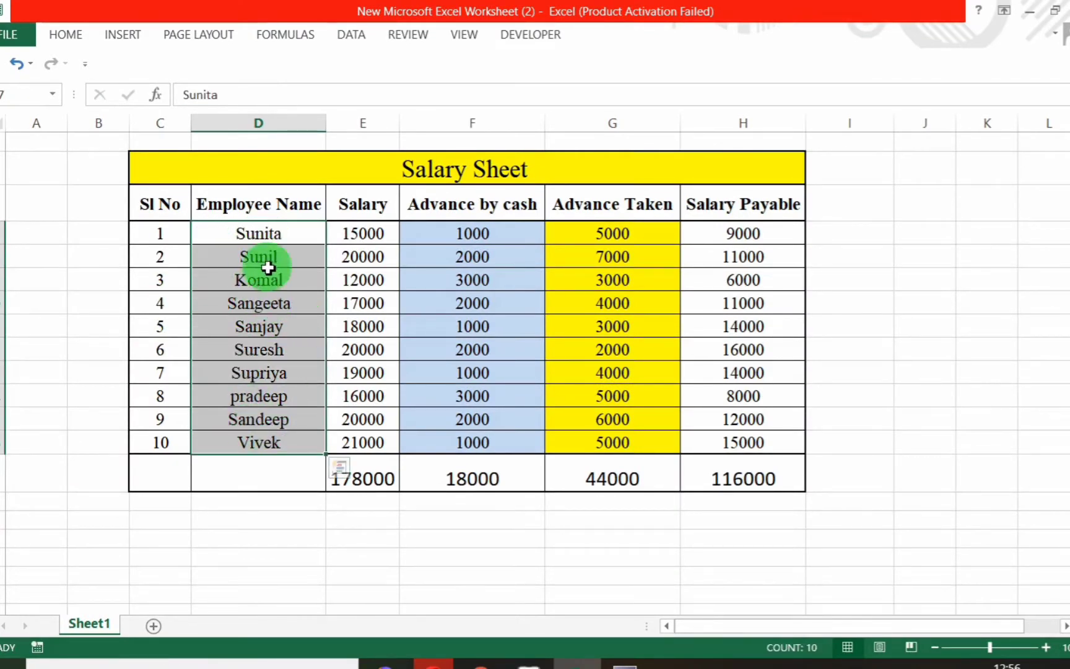
{"action": "left_click", "coordinate": [468, 228]}
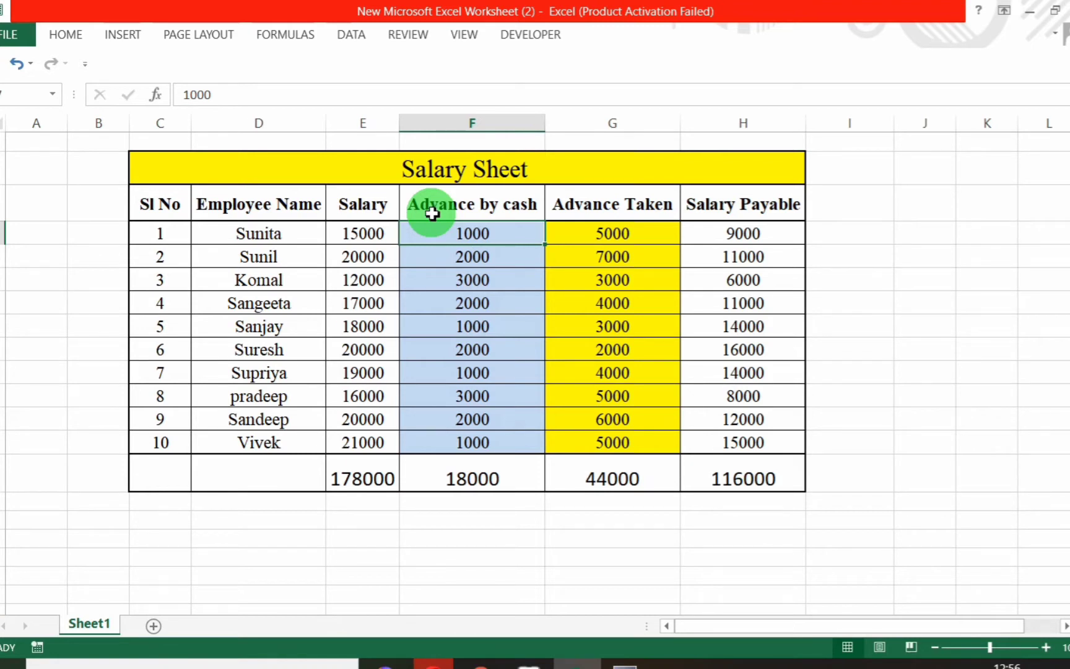
- Select the first employee in the Excel sheet and open that employee's advance salary ledger for alteration in Tally
{"action": "left_click", "coordinate": [276, 234]}
{"action": "key", "text": "alt+Tab"}
{"action": "type", "text": "Sunita"}
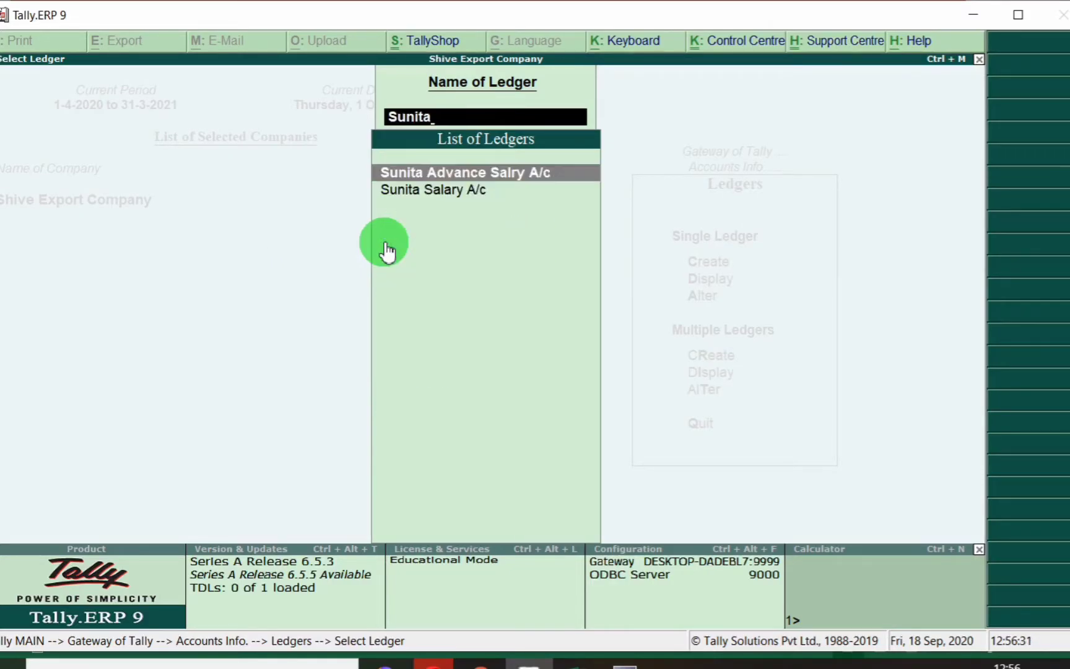
{"action": "key", "text": "Return"}
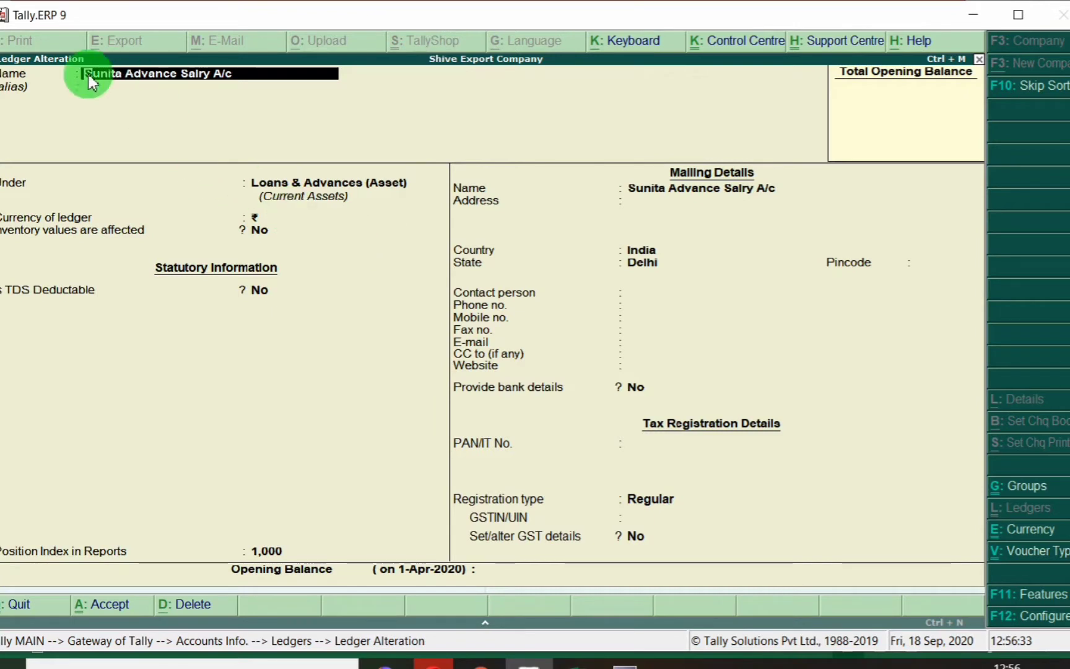
- Review the first employee's advance salary ledger under Loans & Advances (Asset) and accept it without edits
{"action": "key", "text": "Return"}
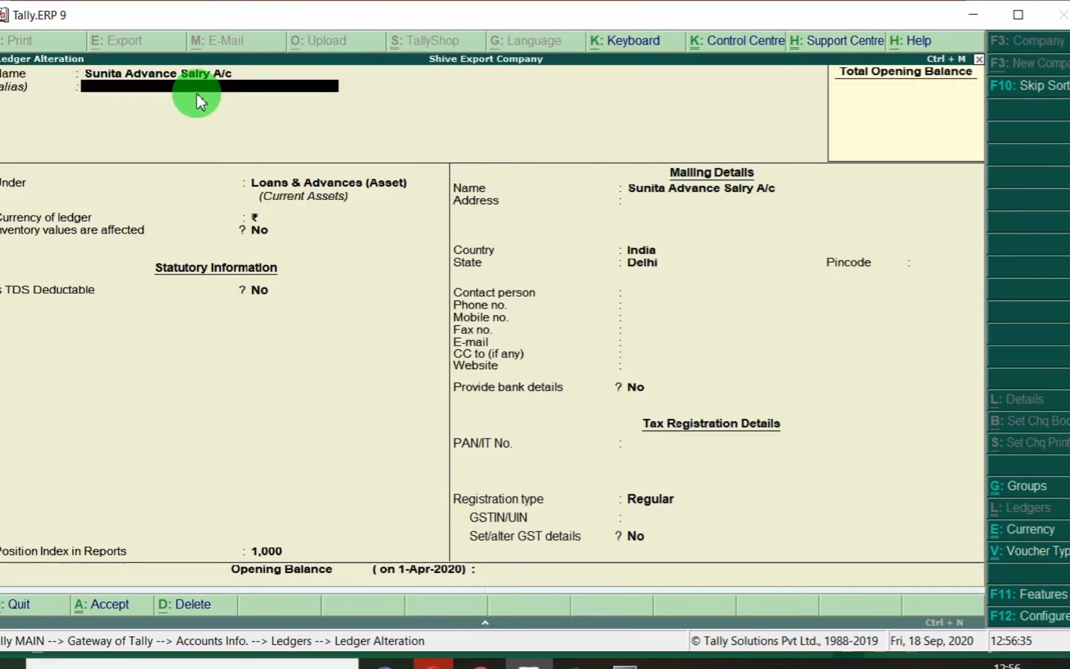
{"action": "key", "text": "Return"}
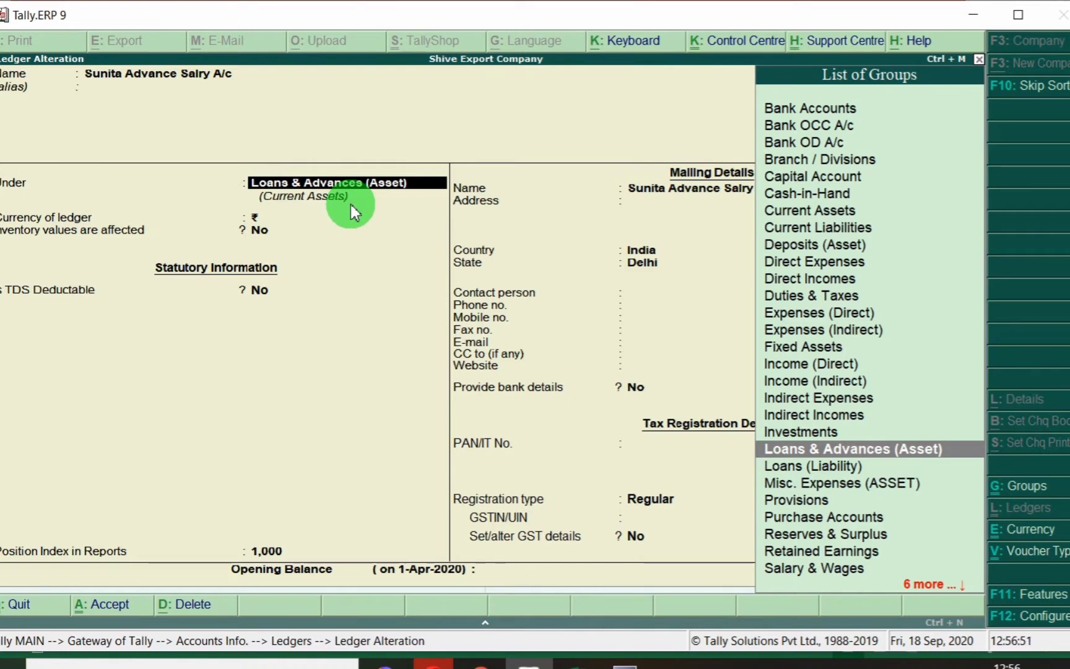
{"action": "key", "text": "Return"}
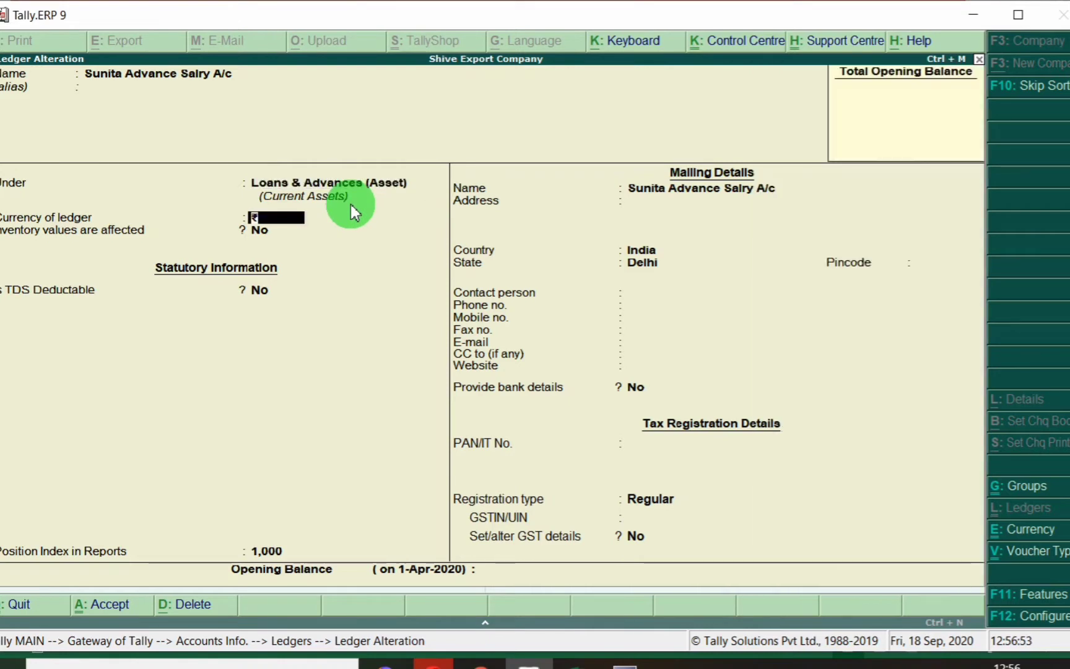
{"action": "key", "text": "ctrl+a"}
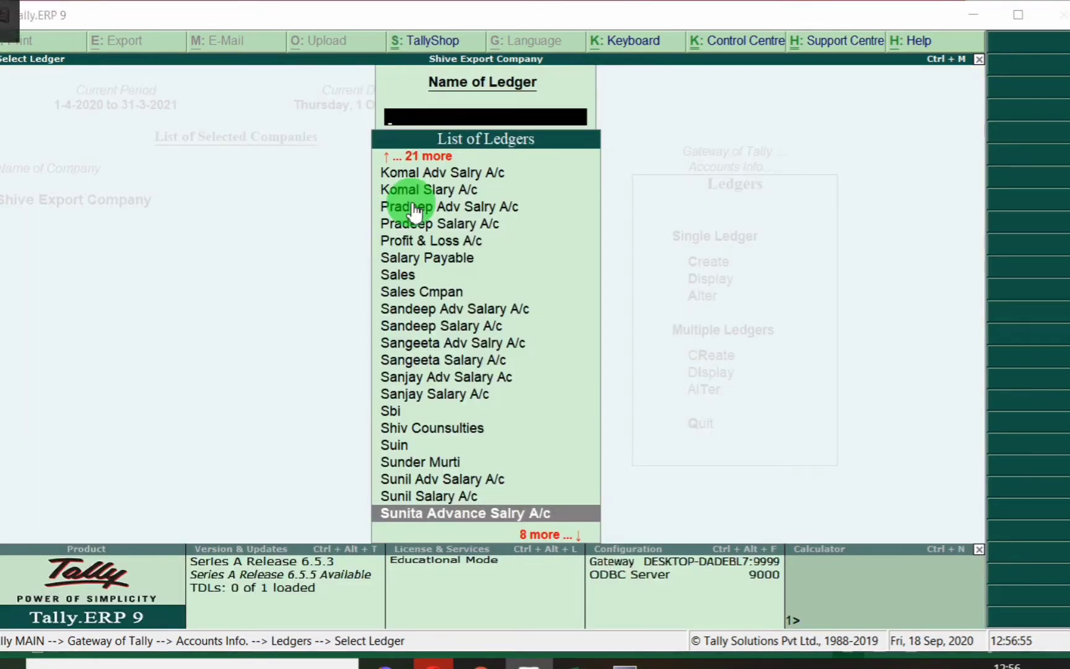
- Look up the second employee in the Excel sheet and open that employee's advance salary ledger for alteration in Tally
{"action": "key", "text": "alt+Tab"}
{"action": "left_click", "coordinate": [258, 257]}
{"action": "key", "text": "alt+Tab"}
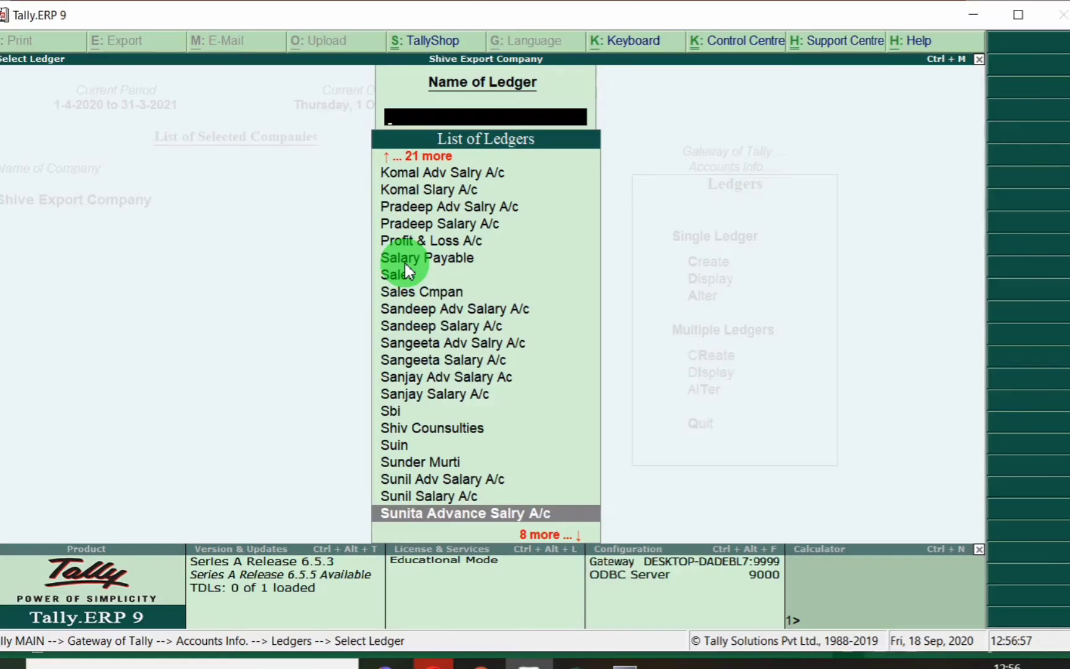
{"action": "type", "text": "Sunil"}
{"action": "key", "text": "Return"}
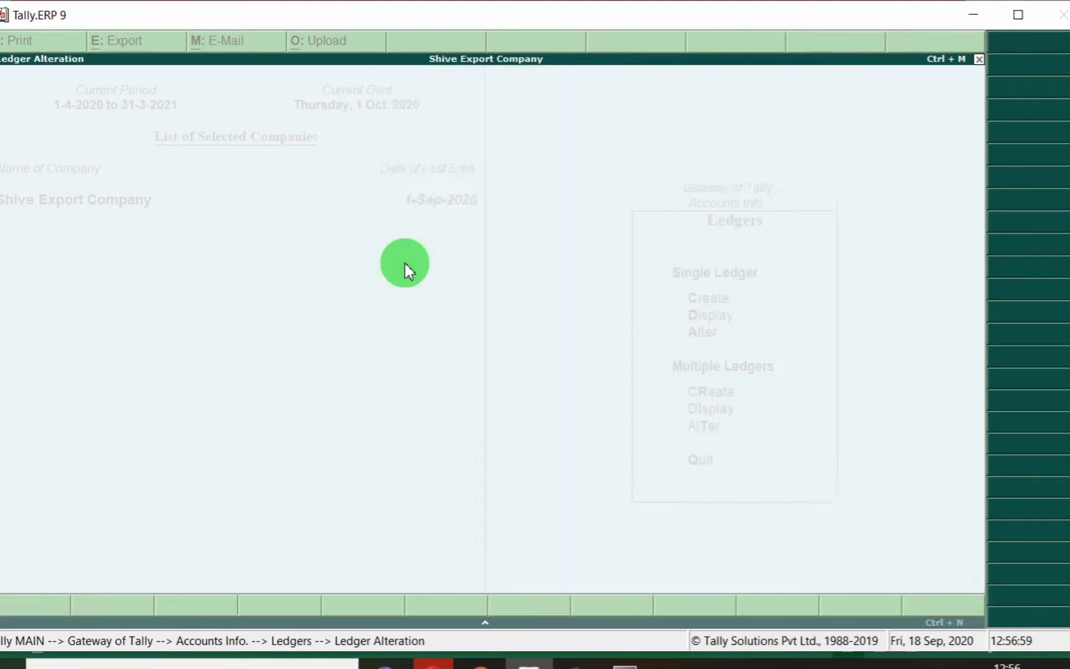
- Review the second employee's advance salary ledger under Loans & Advances (Asset) and accept it without edits
{"action": "key", "text": "Return"}
{"action": "key", "text": "Return"}
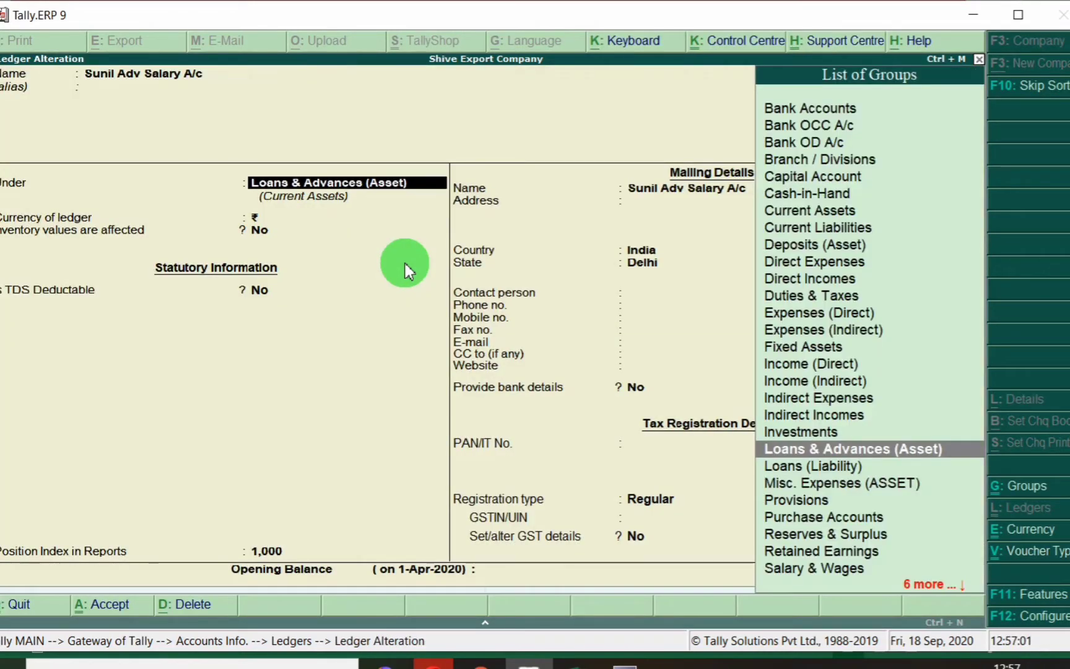
{"action": "key", "text": "Return"}
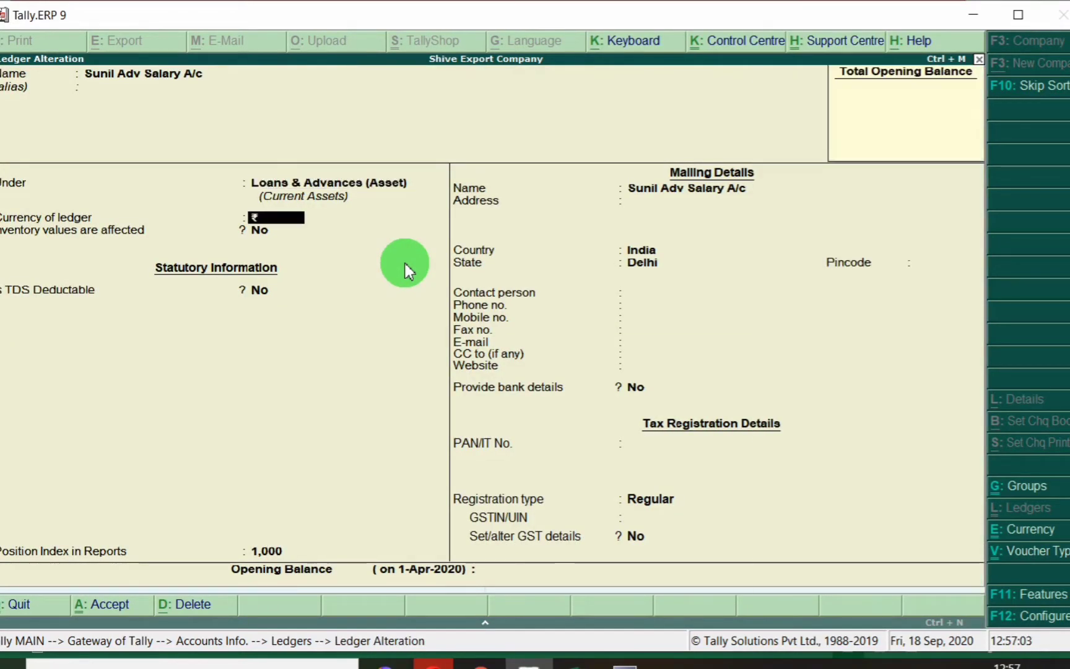
{"action": "key", "text": "ctrl+a"}
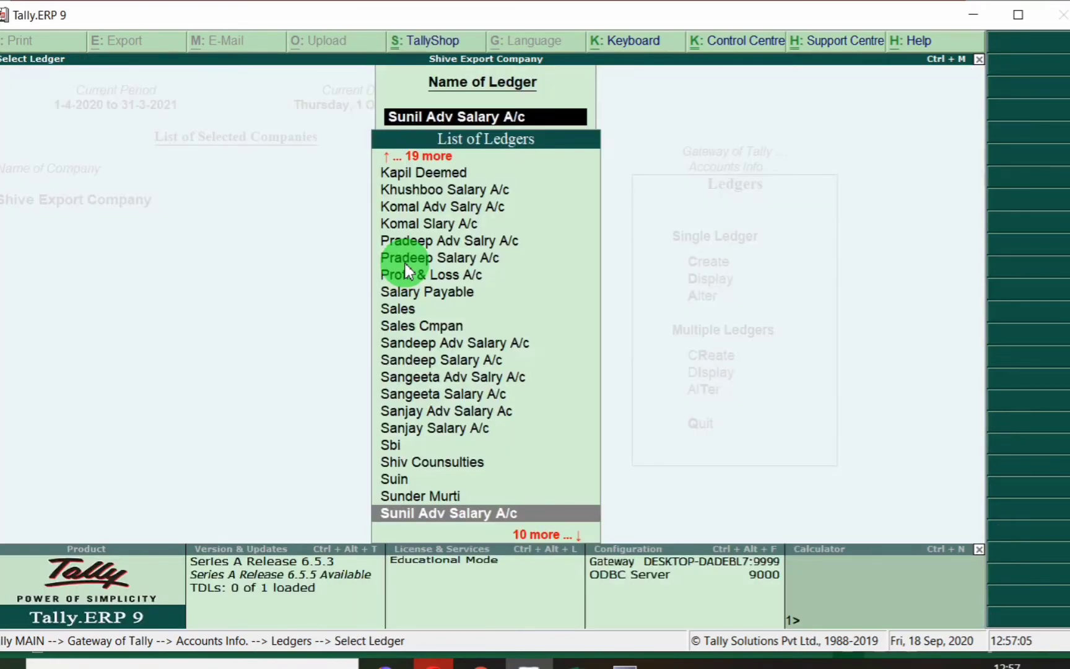
- Look up the third employee in the Excel sheet and open that employee's advance salary ledger for alteration in Tally
{"action": "key", "text": "alt+Tab"}
{"action": "key", "text": "Down"}
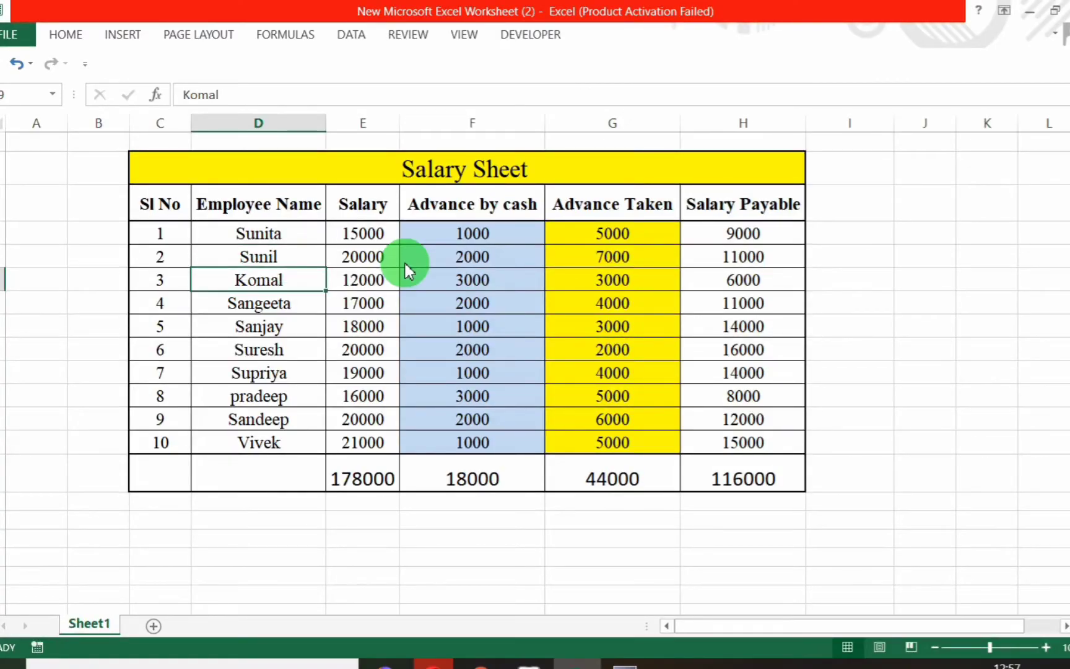
{"action": "key", "text": "alt+Tab"}
{"action": "type", "text": "Komal"}
{"action": "key", "text": "Return"}
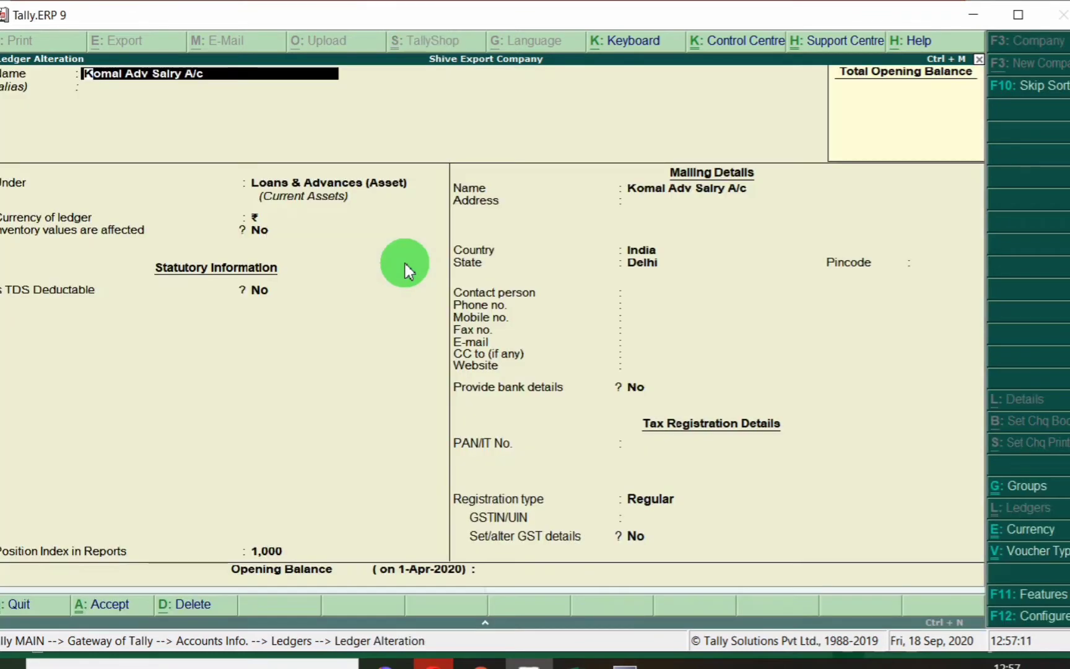
- Review the third employee's advance salary ledger under Loans & Advances (Asset) and accept it without edits
{"action": "key", "text": "Return"}
{"action": "key", "text": "Return"}
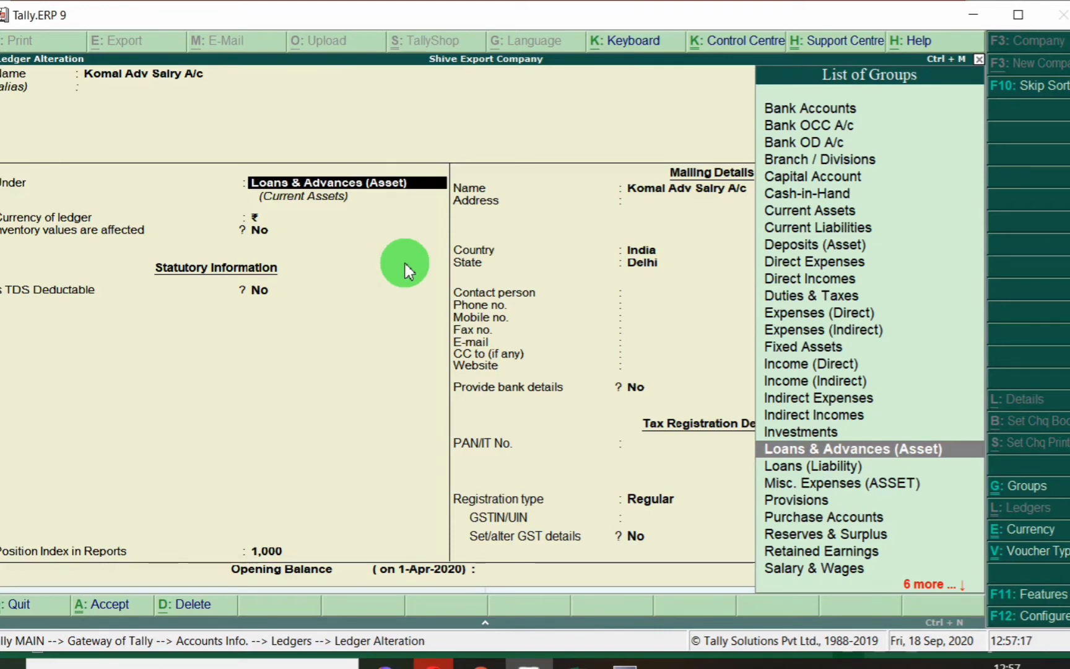
{"action": "key", "text": "Return"}
{"action": "key", "text": "ctrl+a"}
- Look up the fourth employee in the Excel sheet and open that employee's advance salary ledger for alteration in Tally
{"action": "key", "text": "alt+Tab"}
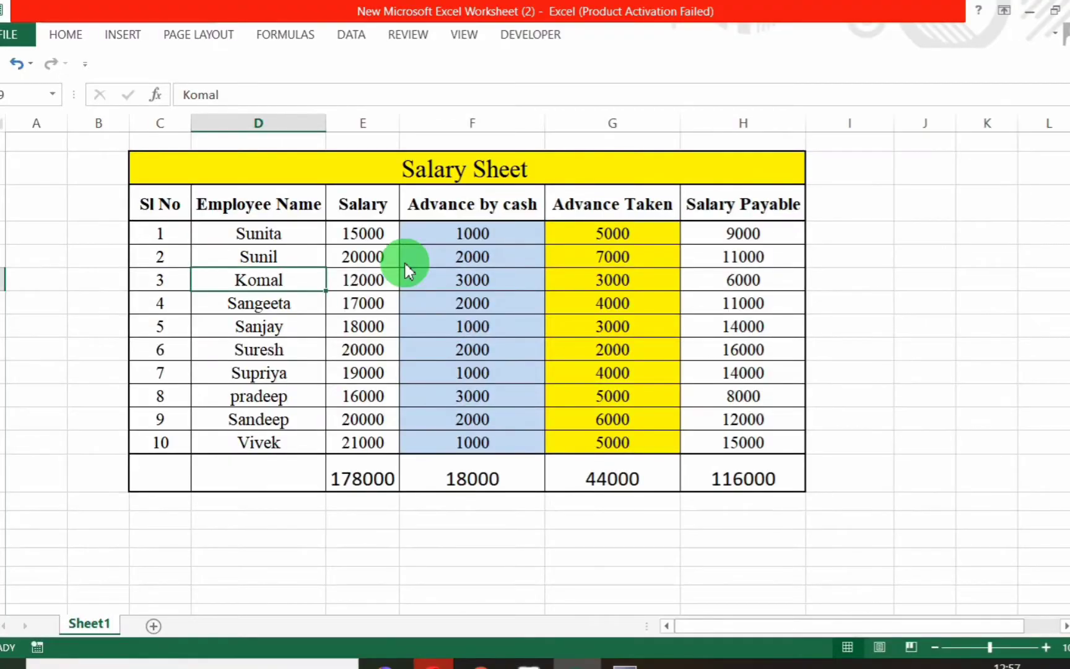
{"action": "left_click", "coordinate": [279, 298]}
{"action": "key", "text": "alt+Tab"}
{"action": "type", "text": "Sang"}
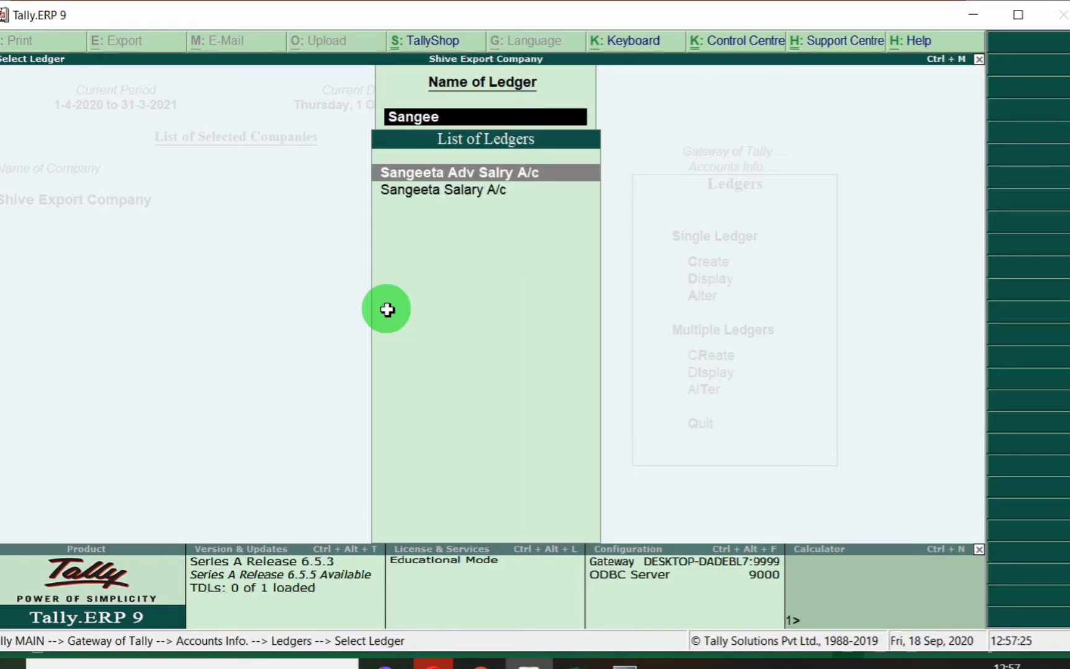
{"action": "key", "text": "Return"}
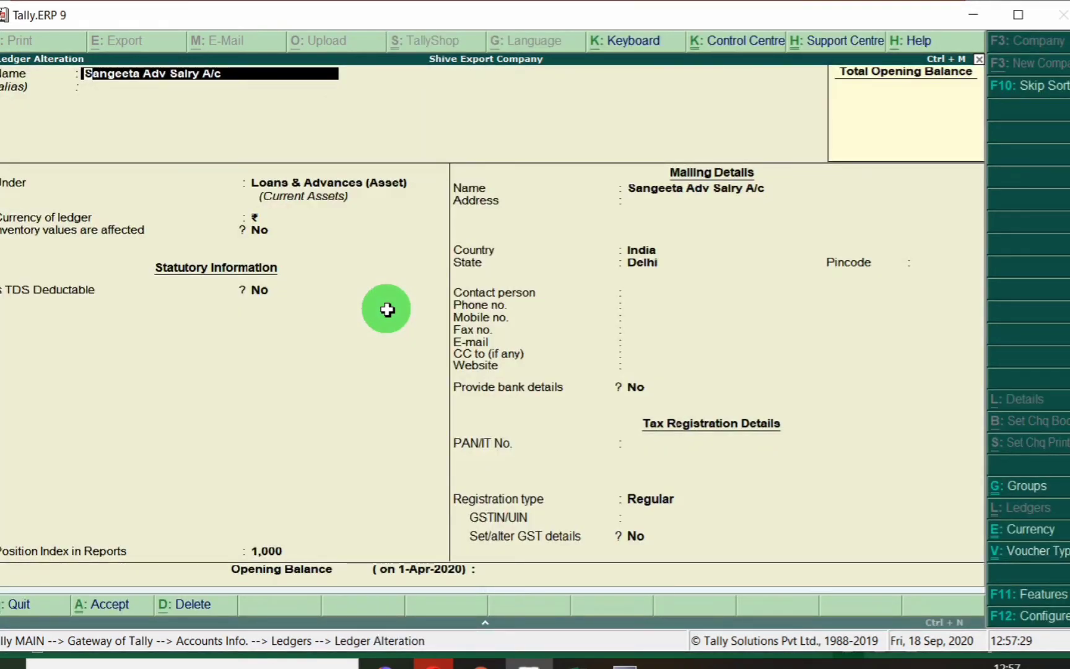
- Check the group of the fourth employee's advance salary ledger, then return to the Excel salary sheet
{"action": "key", "text": "Return"}
{"action": "key", "text": "Return"}
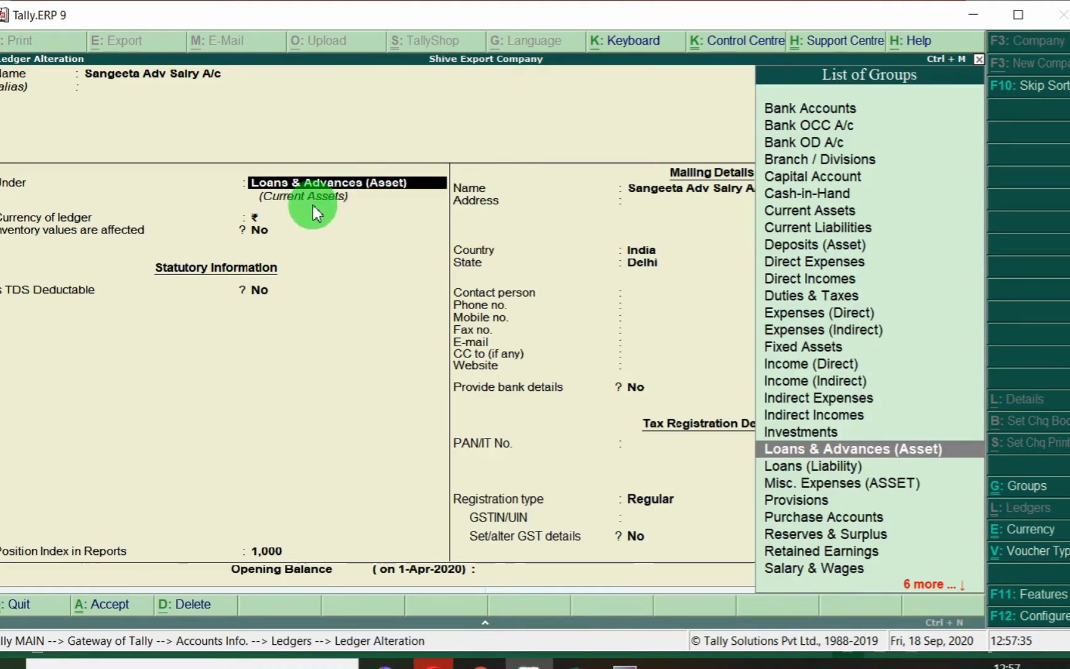
{"action": "key", "text": "alt+Tab"}
- Look up the sixth employee in the Excel sheet and open that employee's advance salary ledger for alteration in Tally
{"action": "left_click", "coordinate": [286, 350]}
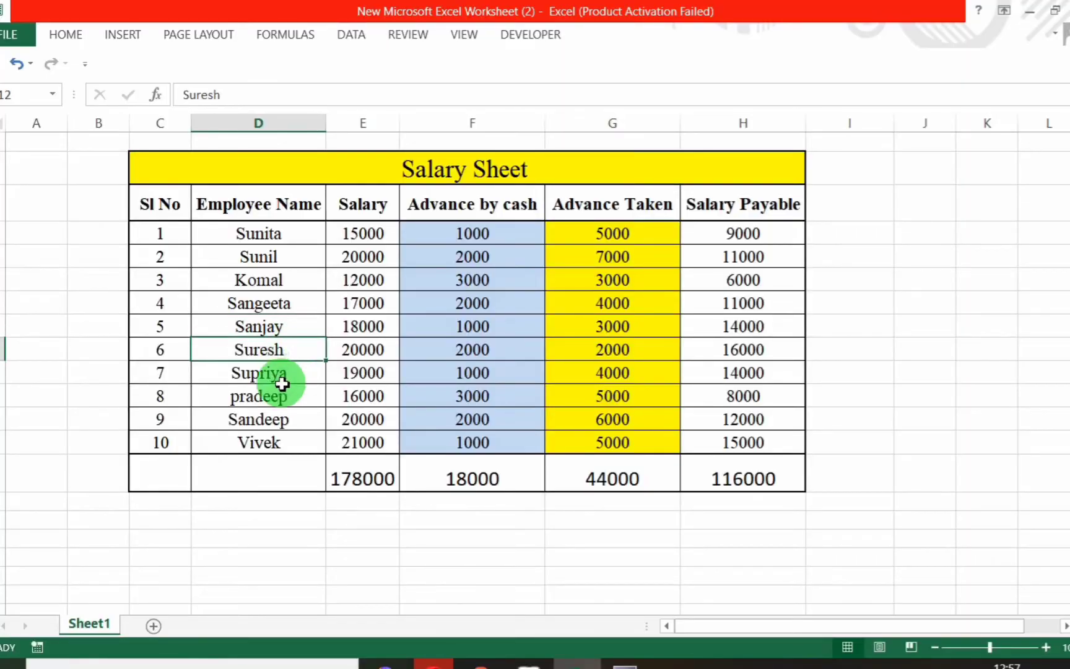
{"action": "key", "text": "alt+Tab"}
{"action": "type", "text": "Sures"}
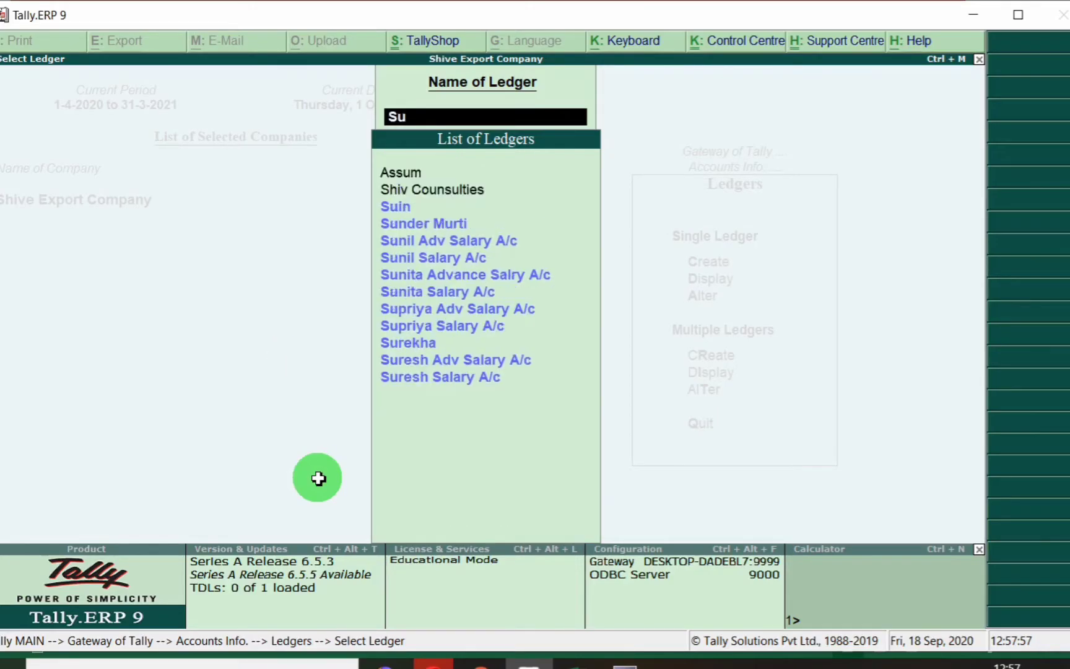
{"action": "key", "text": "Down"}
{"action": "key", "text": "Return"}
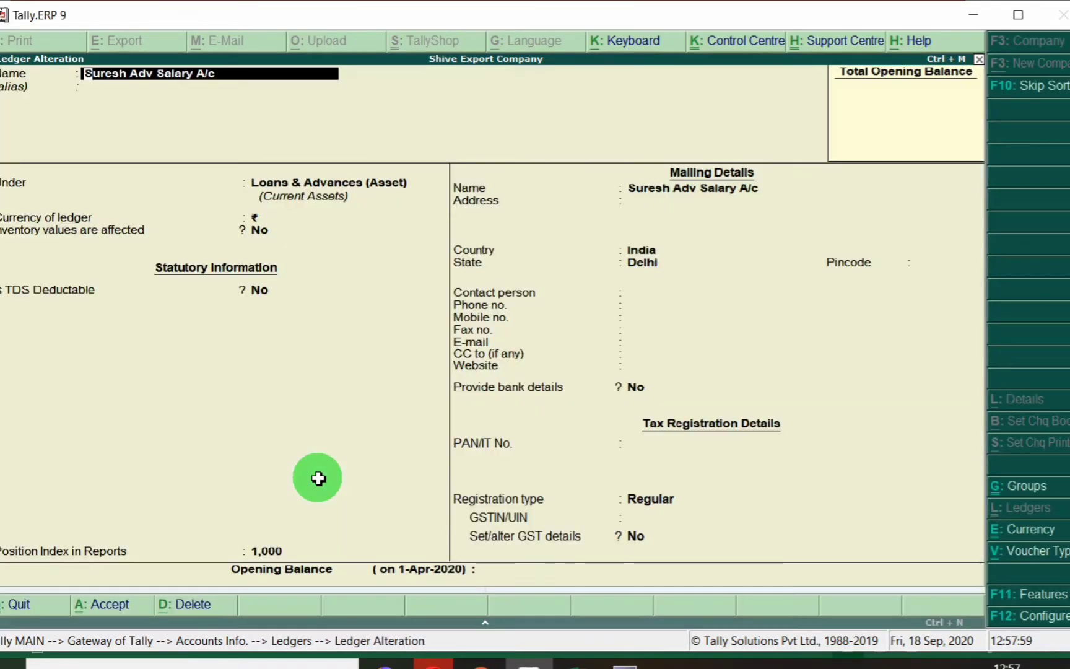
- Review the sixth employee's advance salary ledger under Loans & Advances (Asset), accept it without edits, and return to the Excel sheet
{"action": "key", "text": "Return"}
{"action": "key", "text": "Return"}
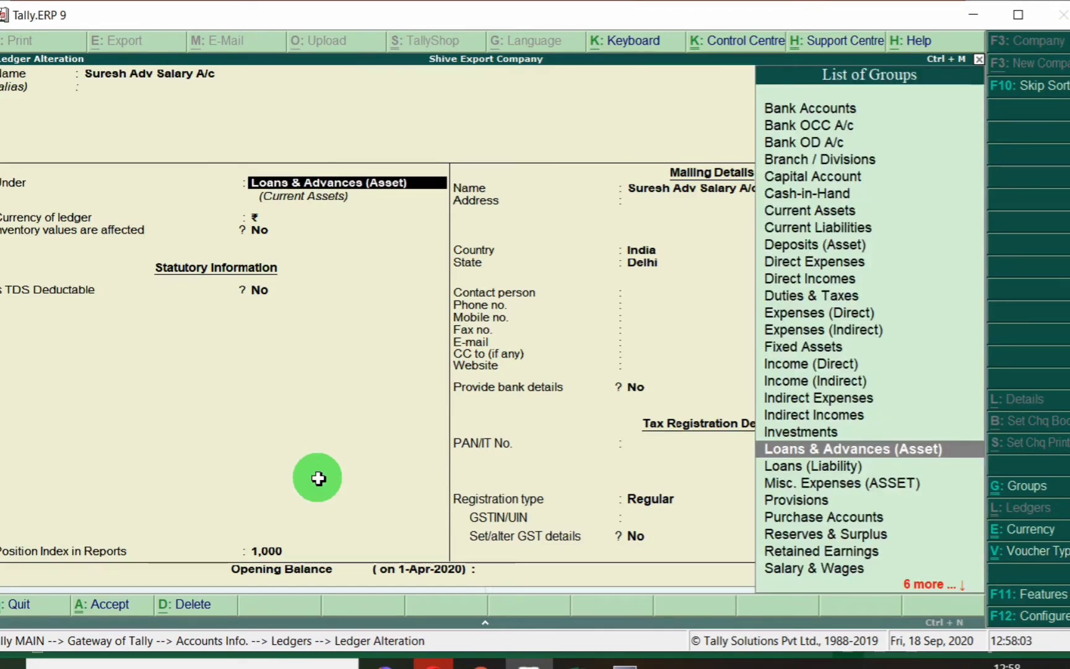
{"action": "key", "text": "Return"}
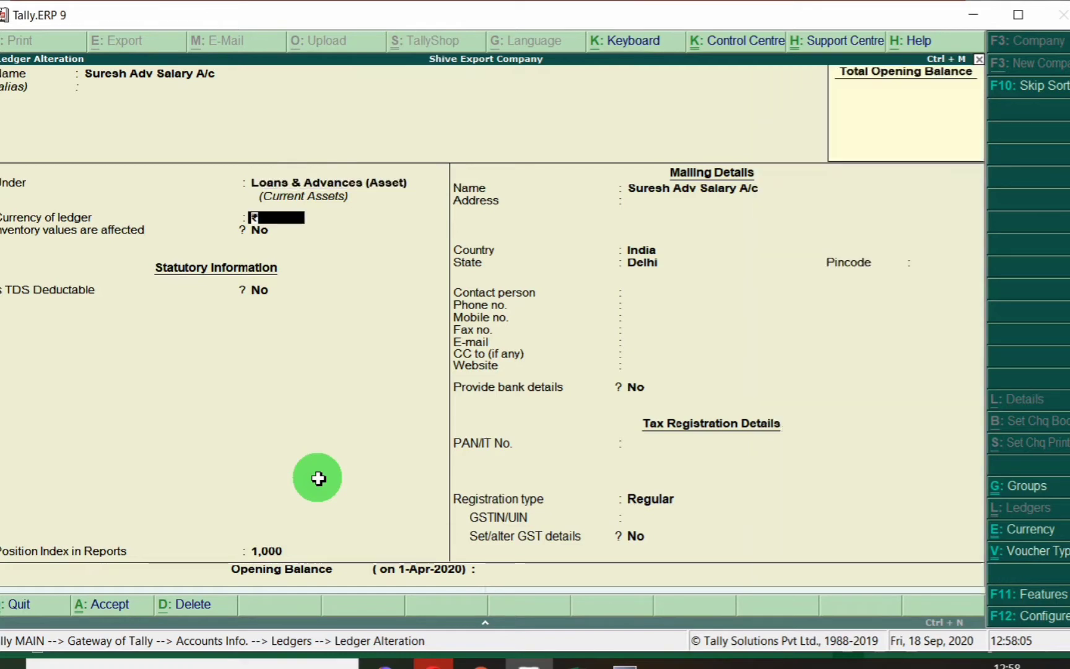
{"action": "key", "text": "ctrl+a"}
{"action": "key", "text": "BackSpace"}
{"action": "key", "text": "alt+Tab"}
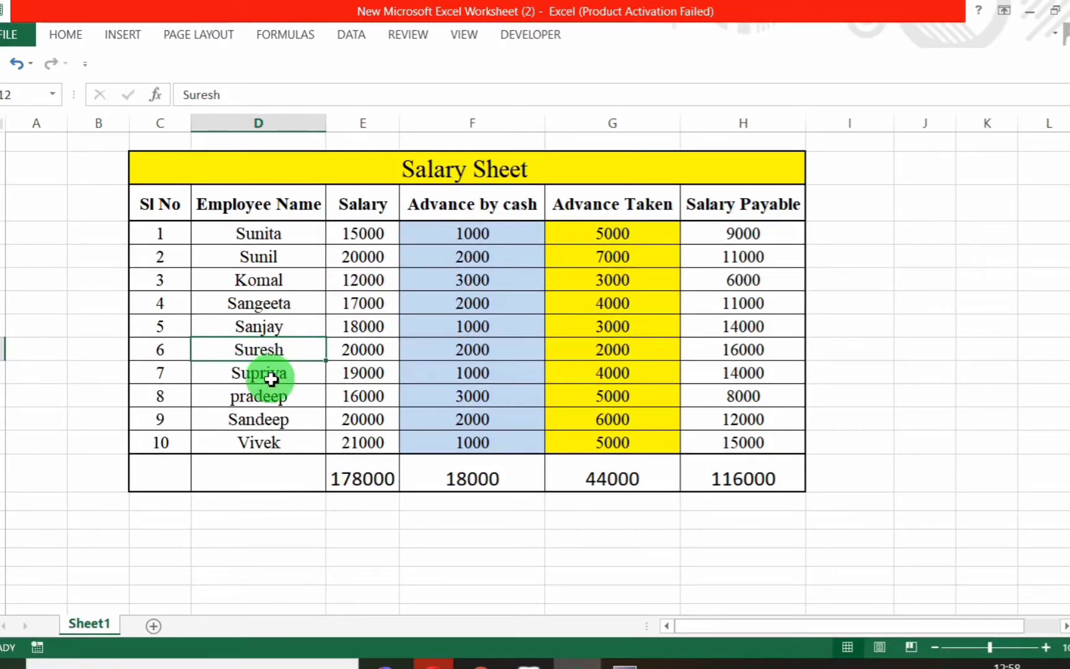
- Accept the ninth employee's advance salary ledger in Tally without edits and return to the Excel sheet
{"action": "key", "text": "alt+Tab"}
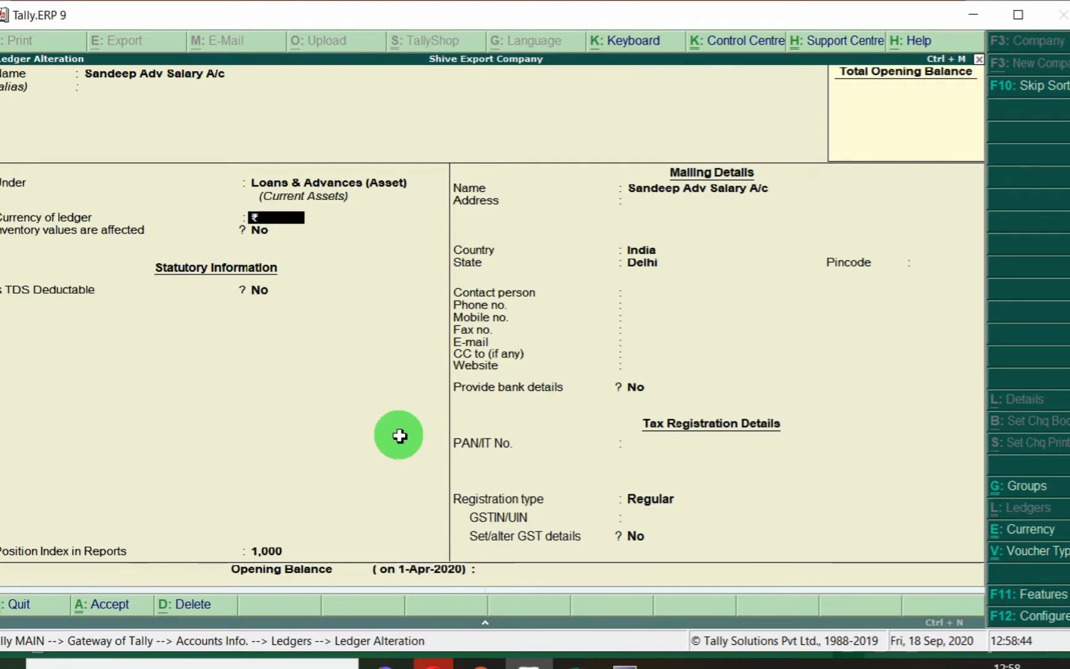
{"action": "key", "text": "ctrl+a"}
{"action": "key", "text": "alt+Tab"}
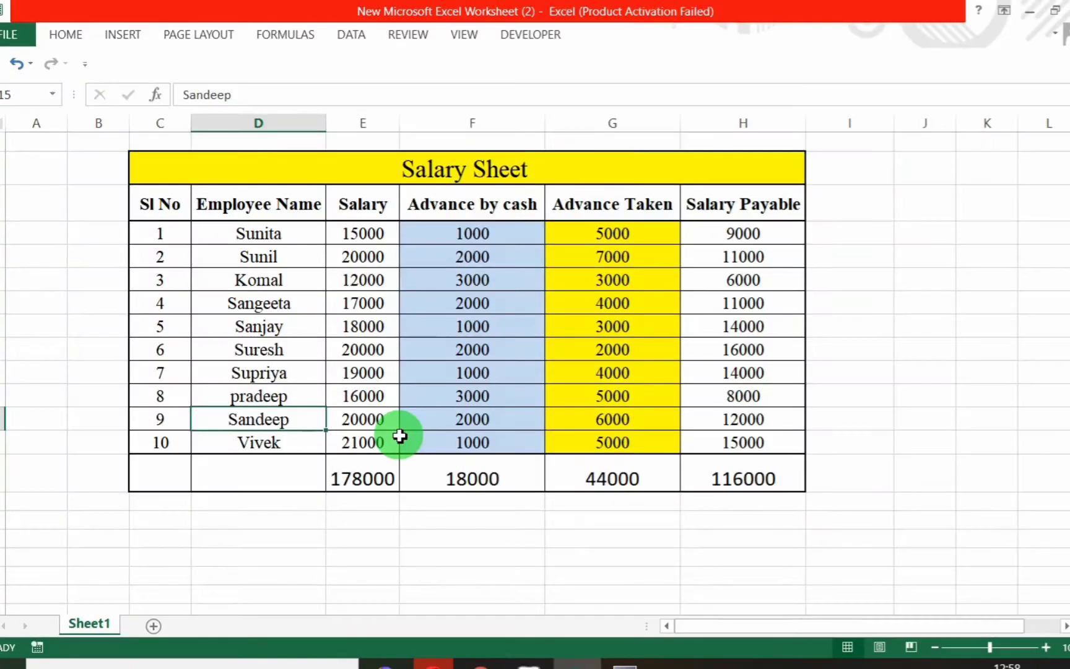
- Look up the tenth employee in the Excel sheet and open that employee's advance salary ledger for alteration in Tally
{"action": "left_click", "coordinate": [282, 444]}
{"action": "key", "text": "alt+Tab"}
{"action": "type", "text": "Vivek"}
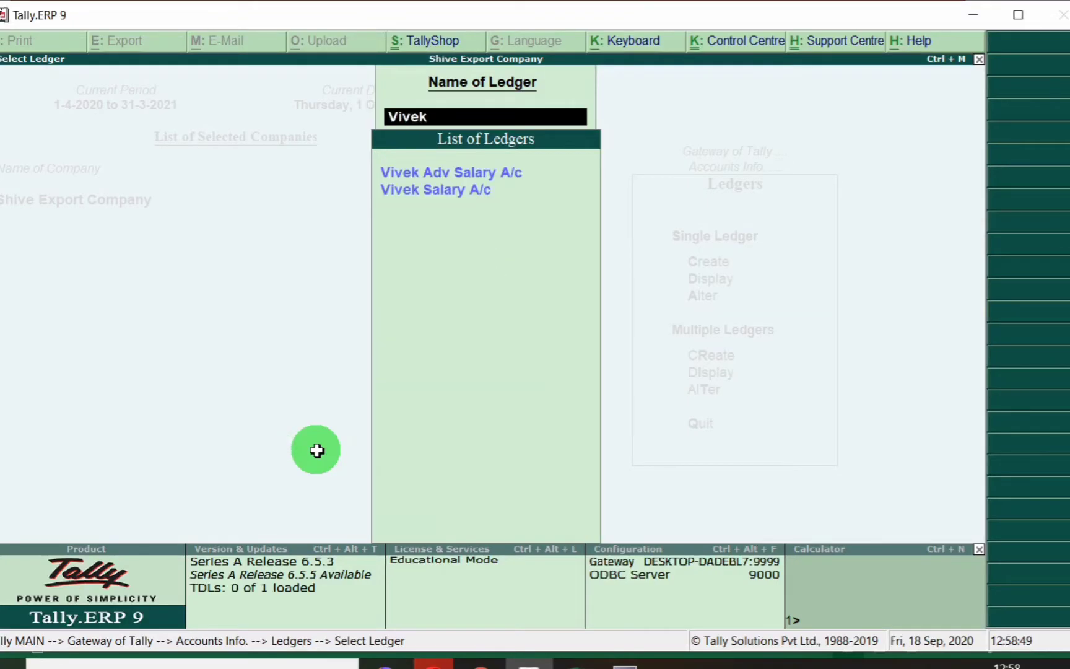
{"action": "key", "text": "Return"}
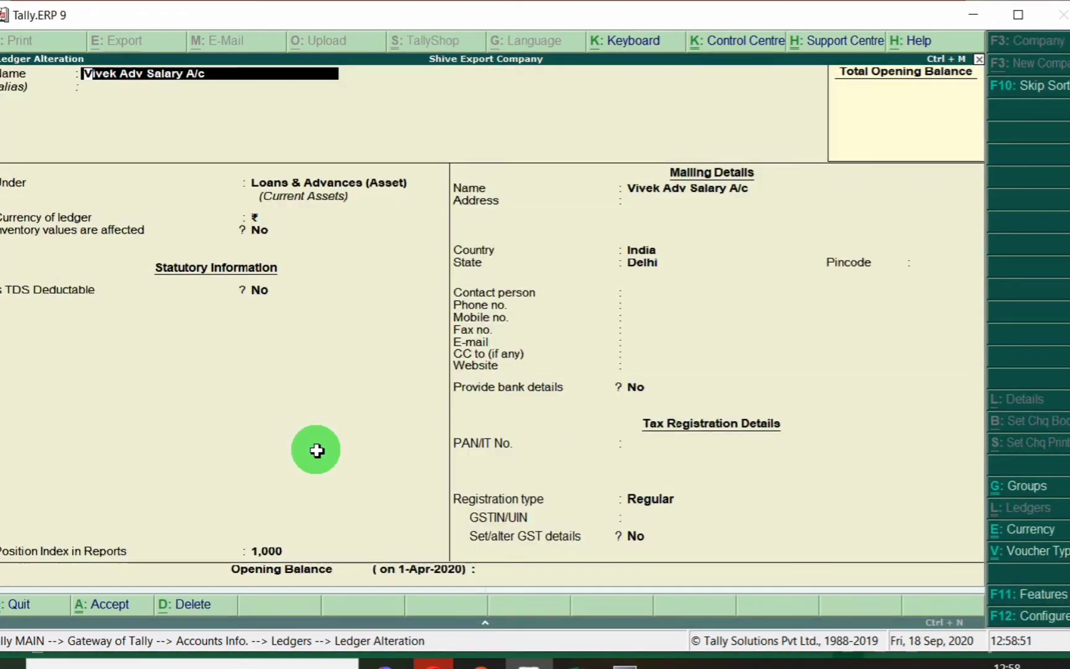
- Review the tenth employee's advance salary ledger under Loans & Advances (Asset), accept it without edits, and return to the Excel sheet
{"action": "key", "text": "Return"}
{"action": "key", "text": "Return"}
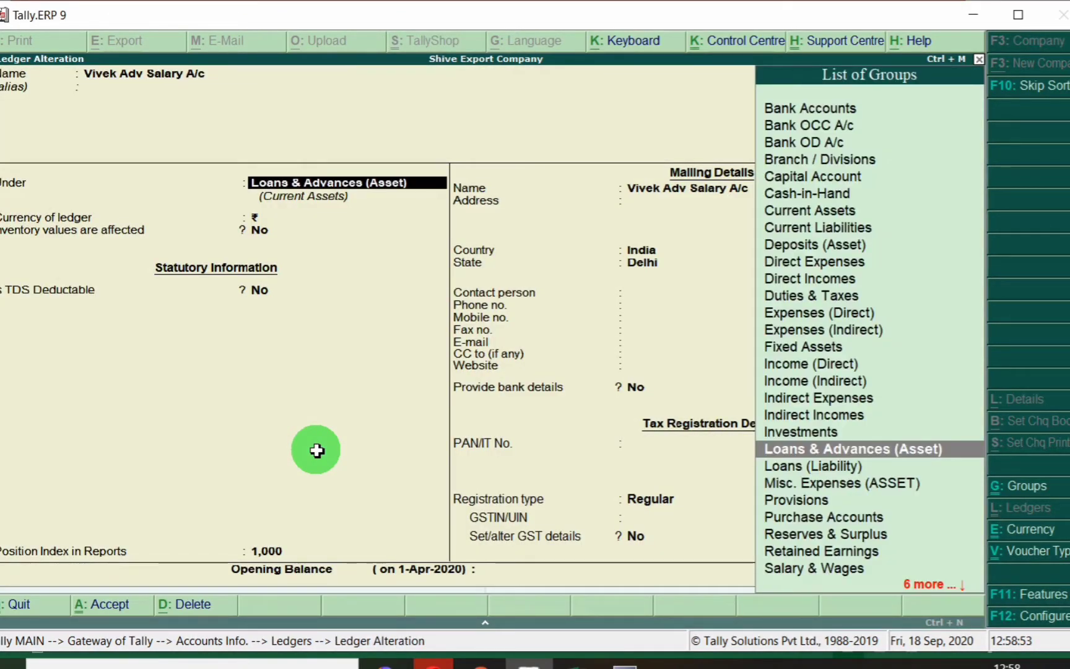
{"action": "key", "text": "Return"}
{"action": "key", "text": "ctrl+a"}
{"action": "key", "text": "BackSpace"}
{"action": "key", "text": "alt+Tab"}
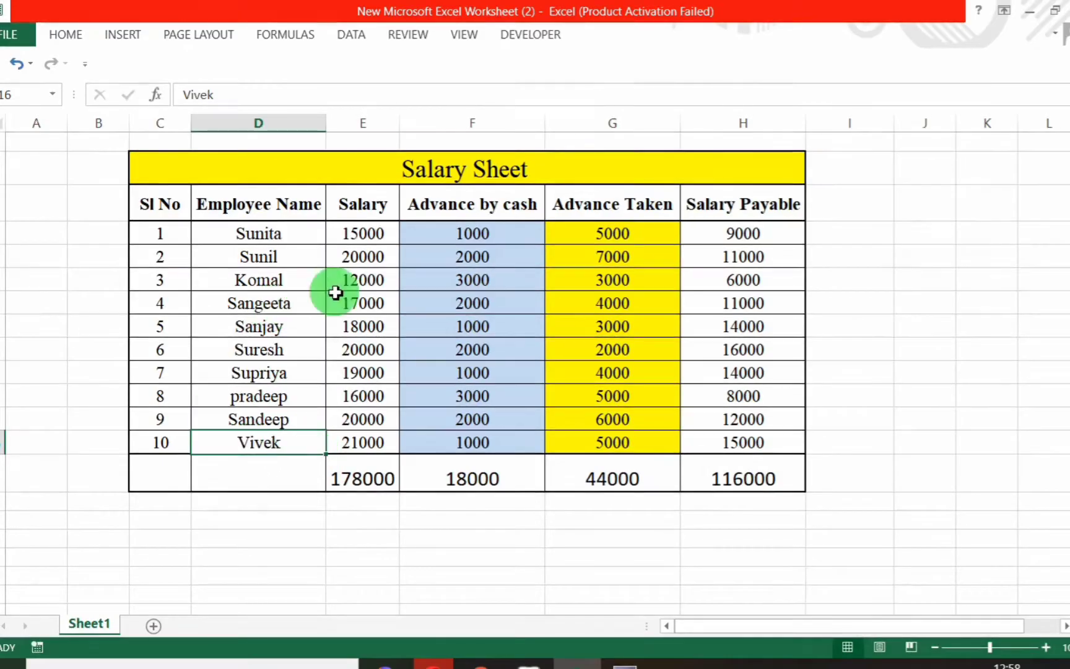
- Examine the Employee Name and Advance by cash columns of the salary sheet to see which cash advances need recording
{"action": "left_click_drag", "start_coordinate": [496, 233], "coordinate": [509, 405]}
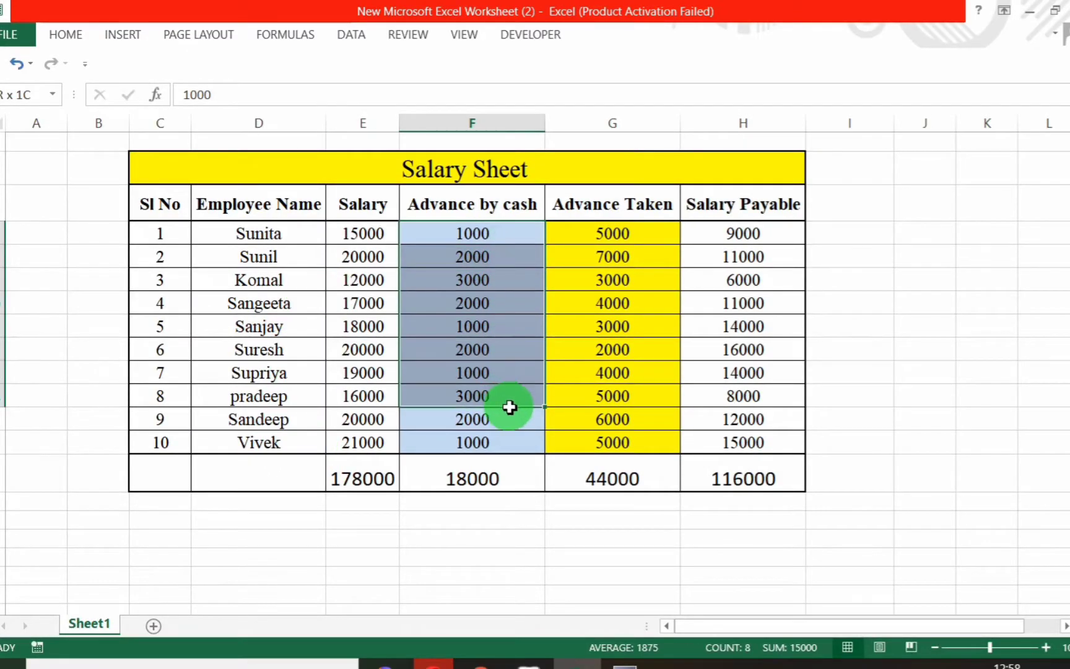
{"action": "left_click_drag", "start_coordinate": [239, 236], "coordinate": [286, 434]}
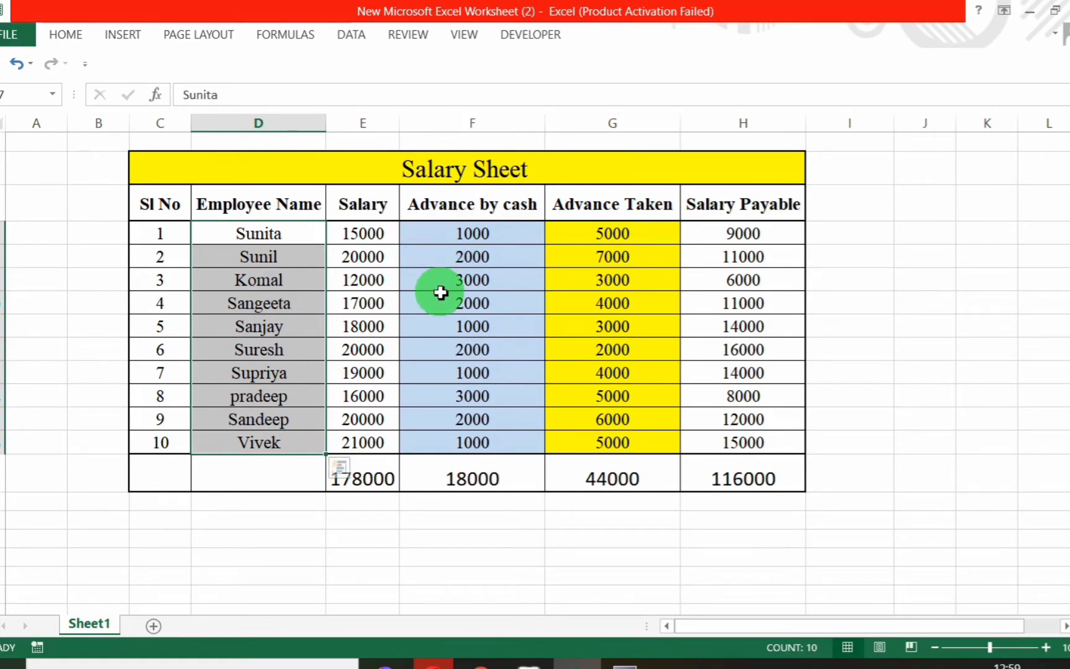
{"action": "left_click_drag", "start_coordinate": [470, 230], "coordinate": [474, 383]}
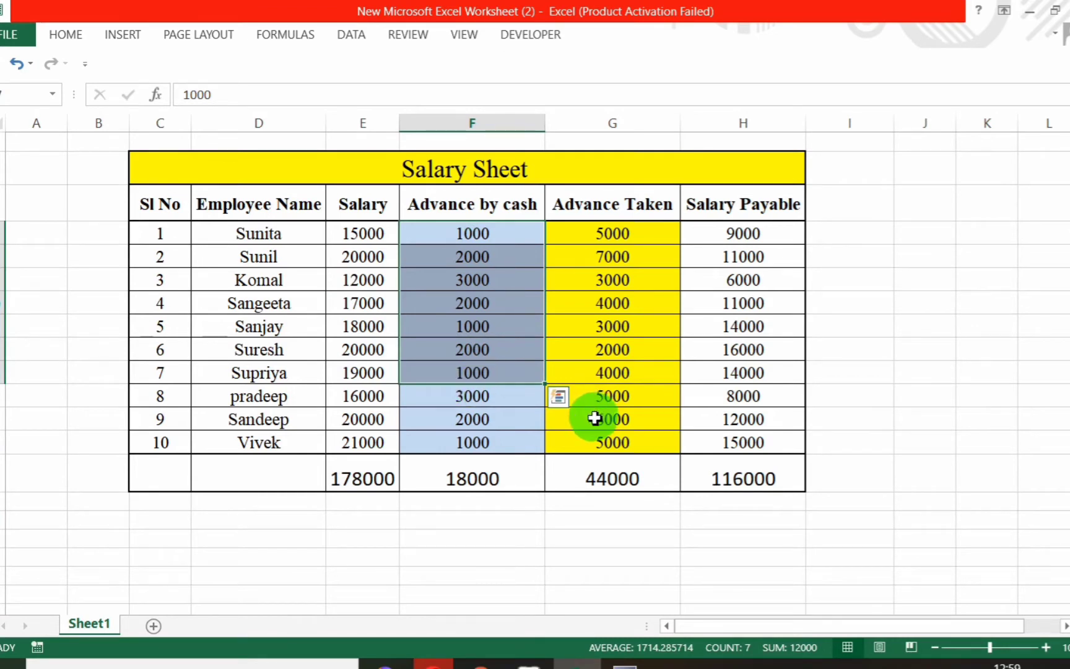
{"action": "left_click", "coordinate": [465, 230]}
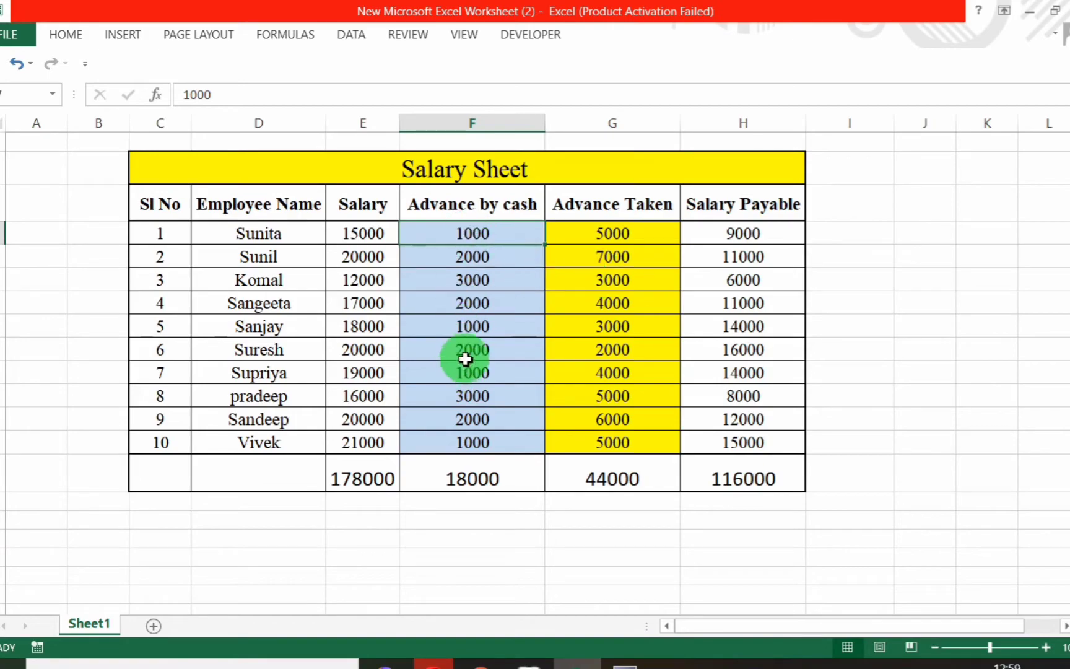
- Leave ledger alteration in Tally and start a Payment accounting voucher dated 1-Oct-2020
{"action": "key", "text": "alt+Tab"}
{"action": "key", "text": "Escape"}
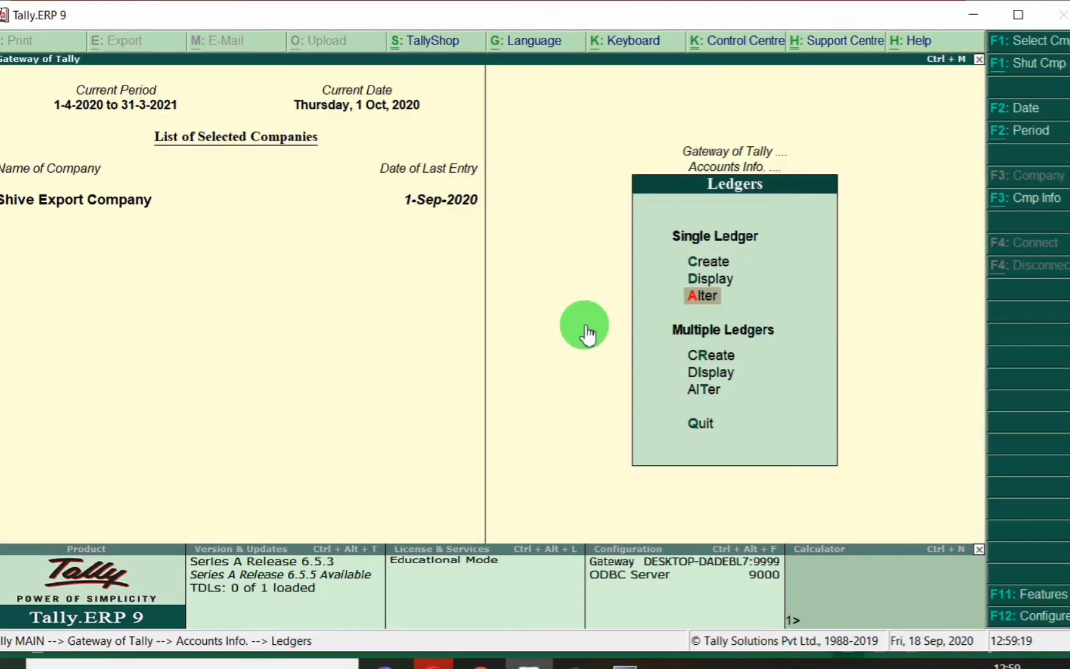
{"action": "key", "text": "Escape"}
{"action": "key", "text": "Escape"}
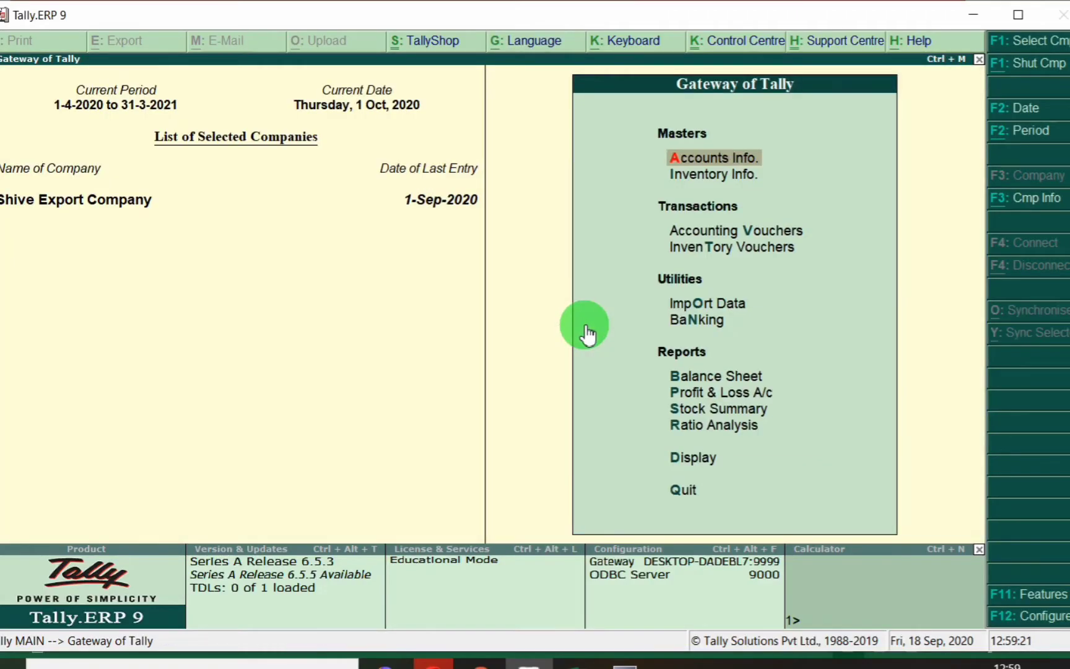
{"action": "key", "text": "v"}
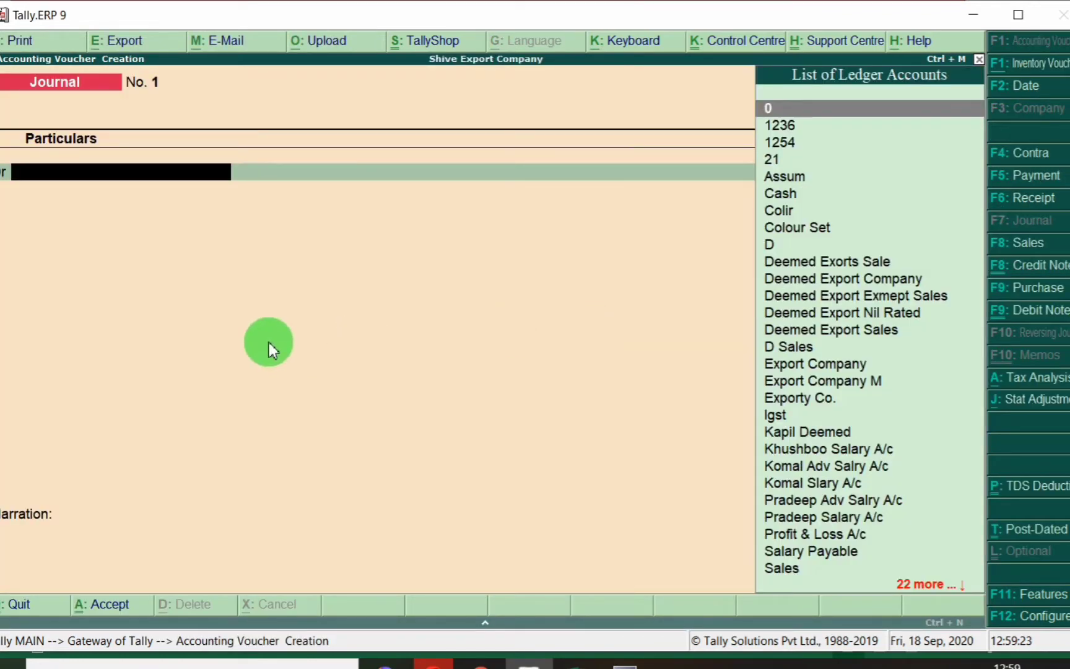
{"action": "left_click", "coordinate": [1027, 176]}
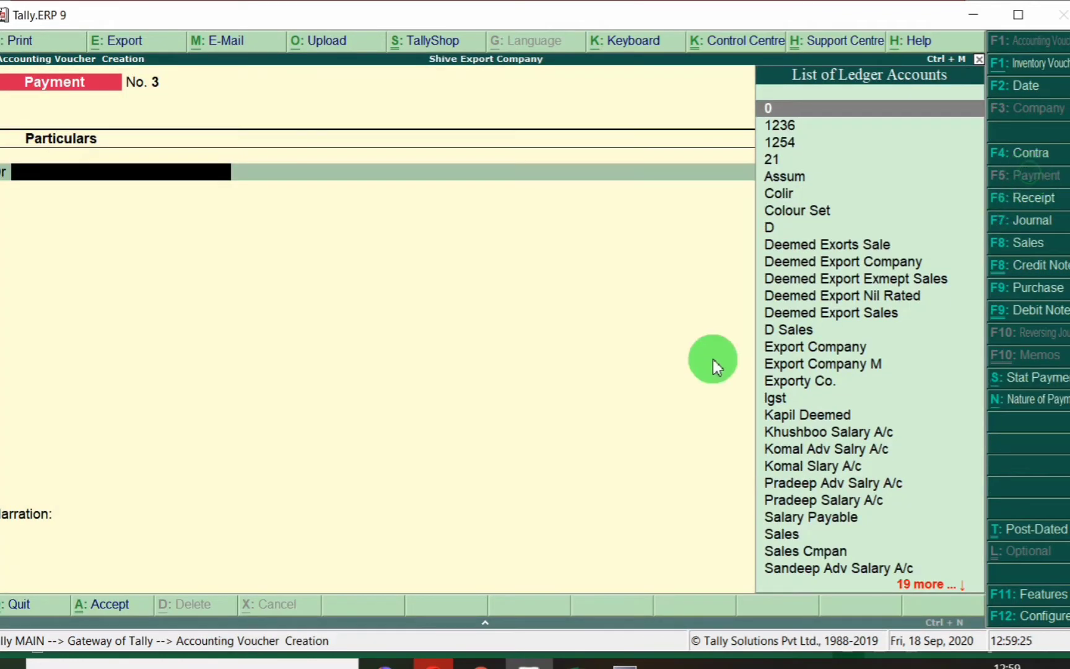
{"action": "key", "text": "F2"}
{"action": "type", "text": "1.10"}
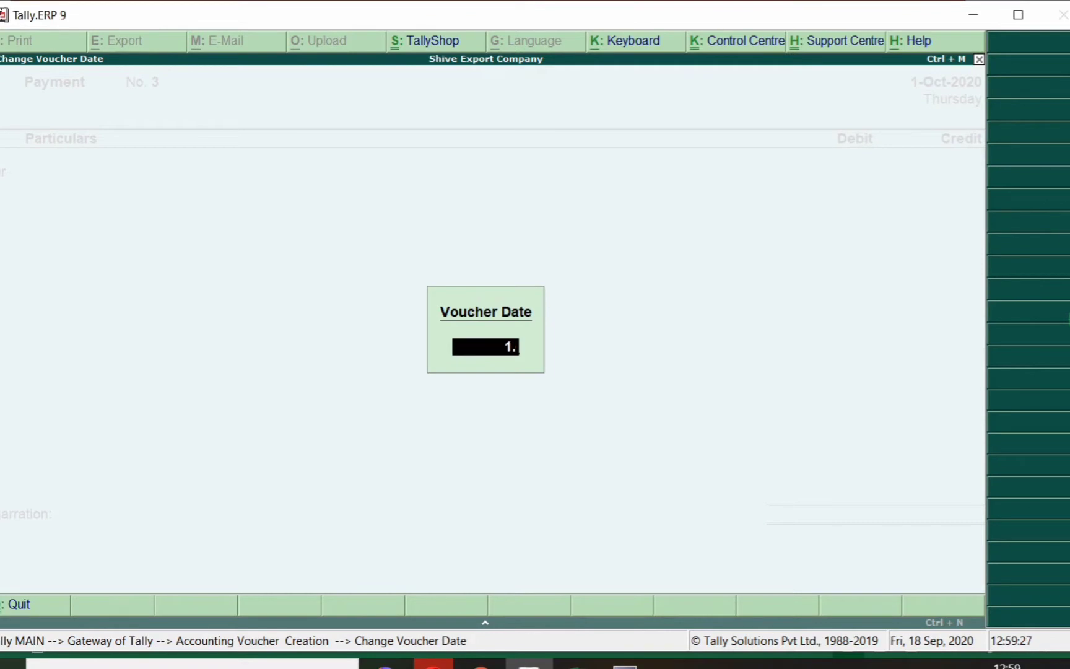
{"action": "key", "text": "Return"}
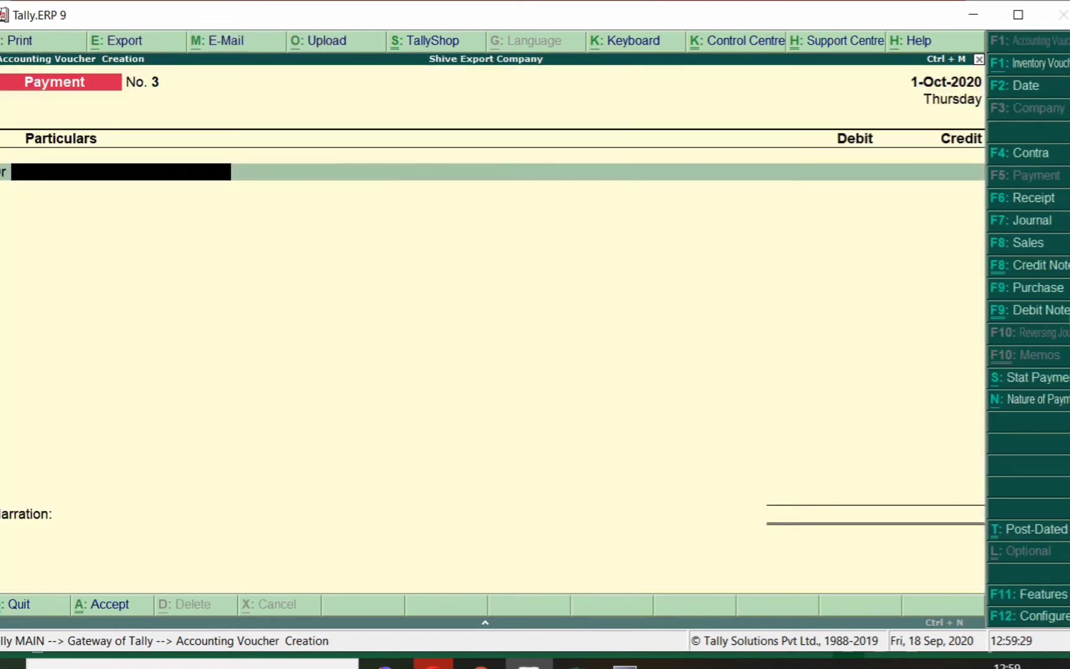
- Look up the first employee in the Excel sheet and debit that employee's advance salary ledger in the payment voucher
{"action": "key", "text": "alt+Tab"}
{"action": "left_click", "coordinate": [239, 234]}
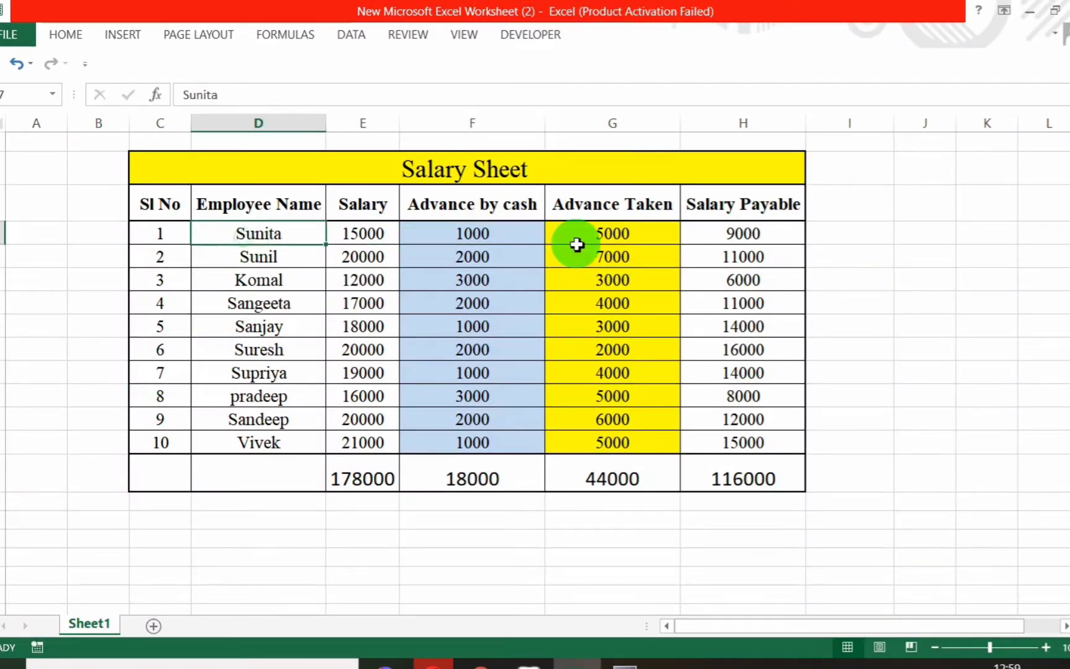
{"action": "key", "text": "alt+Tab"}
{"action": "type", "text": "Suni"}
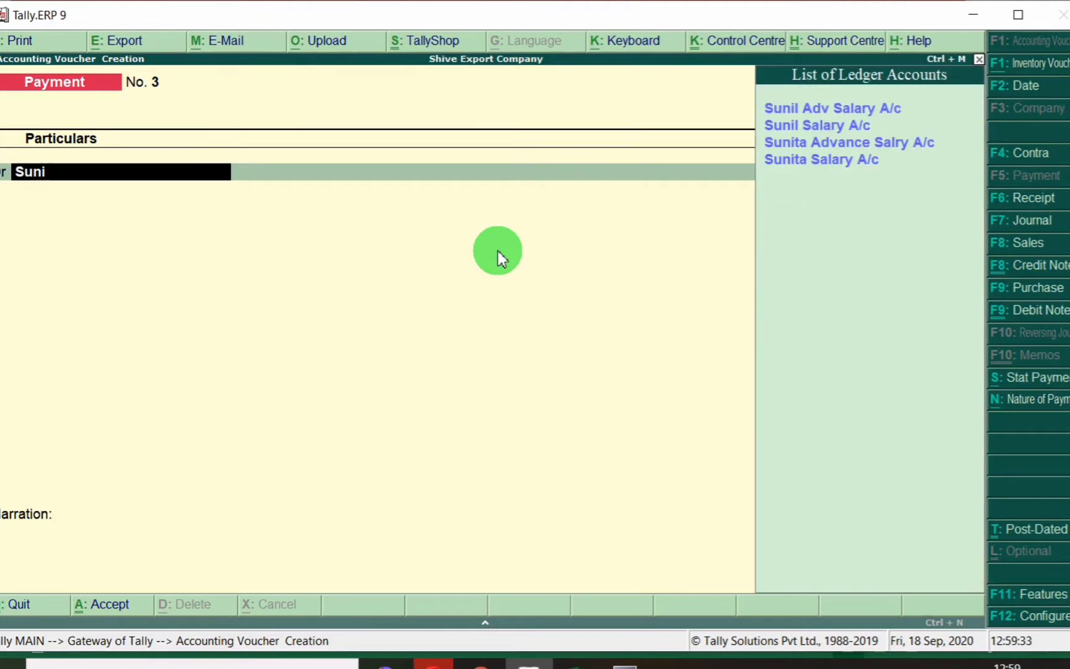
{"action": "type", "text": "ta"}
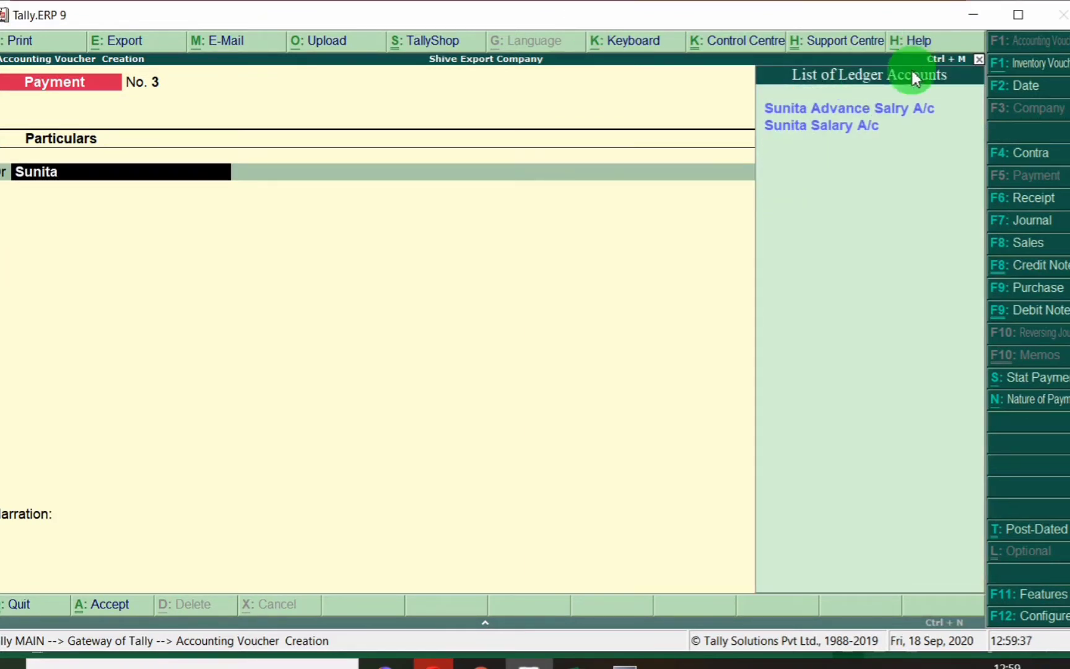
{"action": "left_click", "coordinate": [890, 116]}
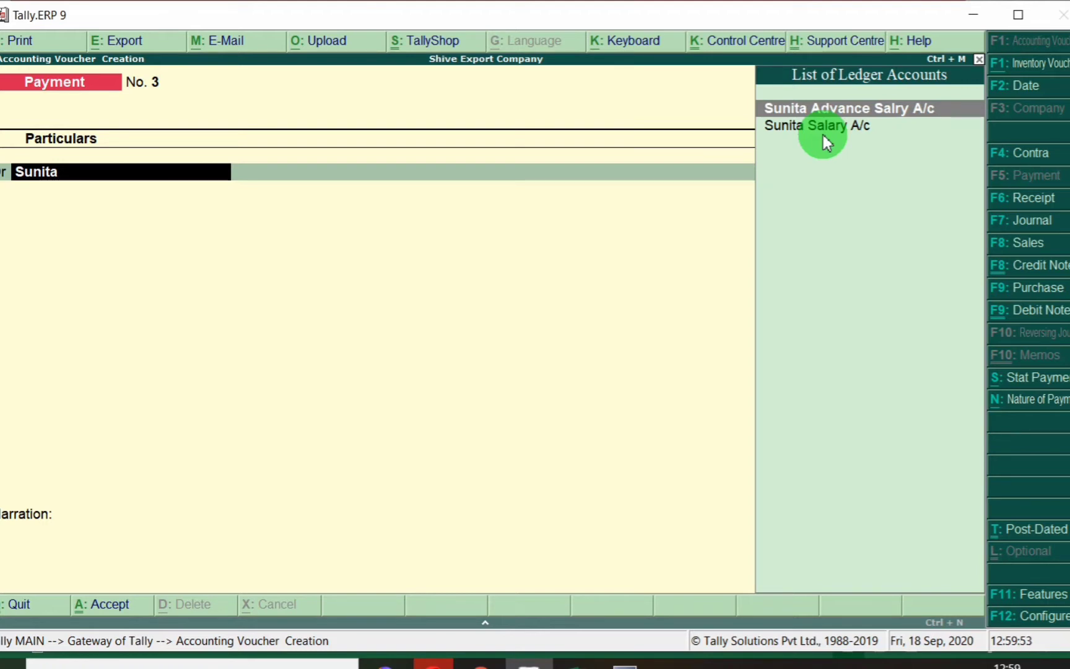
{"action": "key", "text": "Return"}
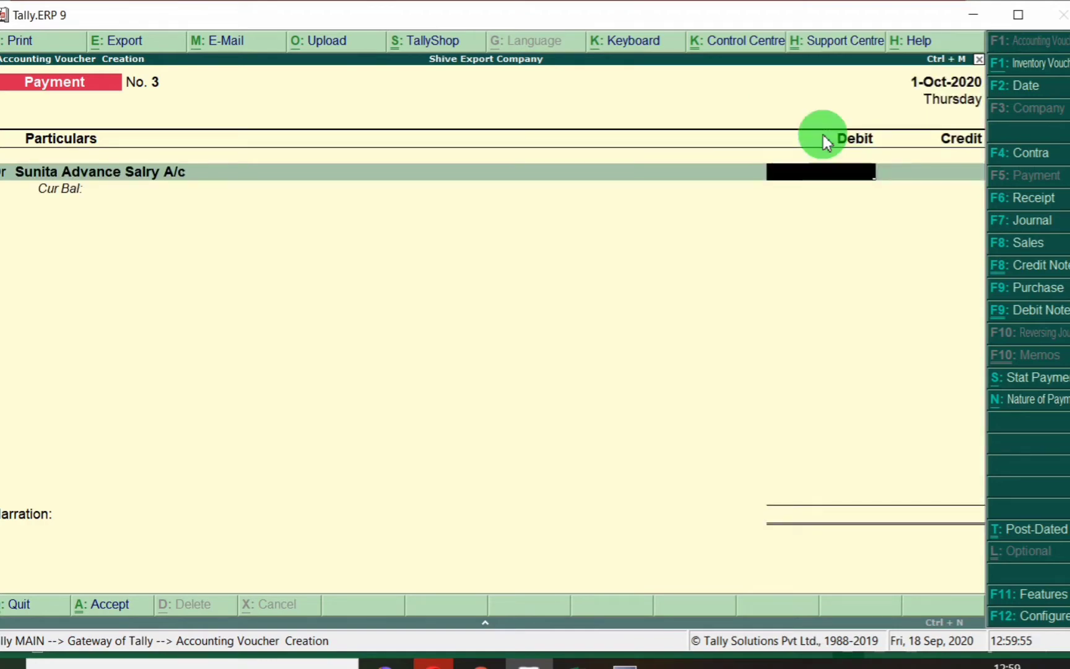
- Check the first employee's Advance by cash in Excel and enter 1,000 as the debit amount in the voucher
{"action": "key", "text": "alt+Tab"}
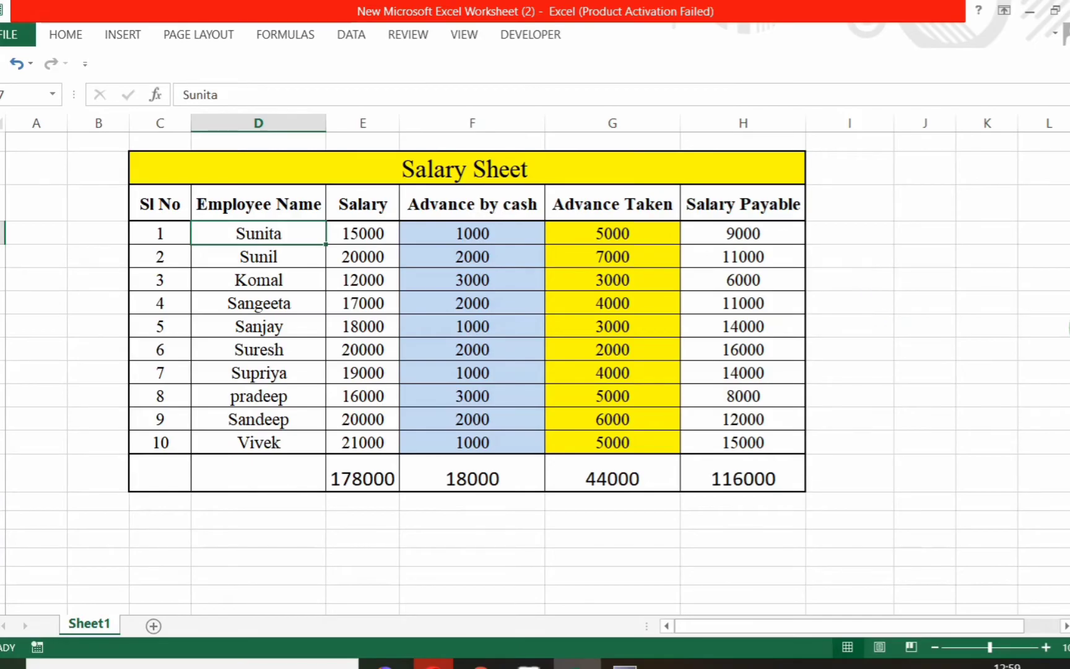
{"action": "key", "text": "alt+Tab"}
{"action": "type", "text": "1,000"}
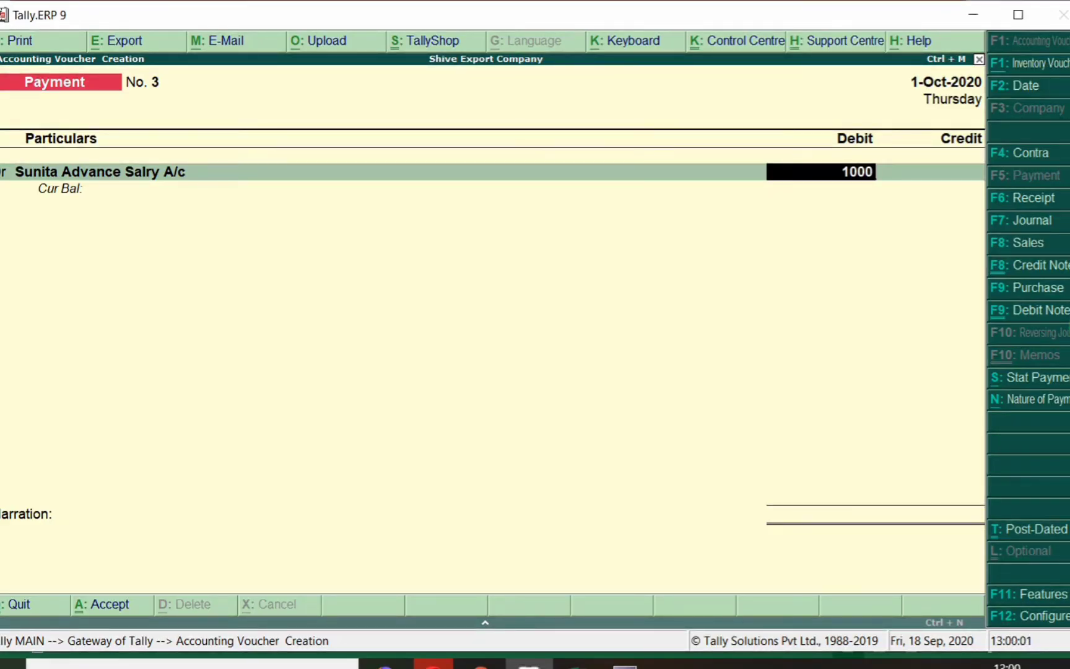
{"action": "key", "text": "Return"}
{"action": "key", "text": "Return"}
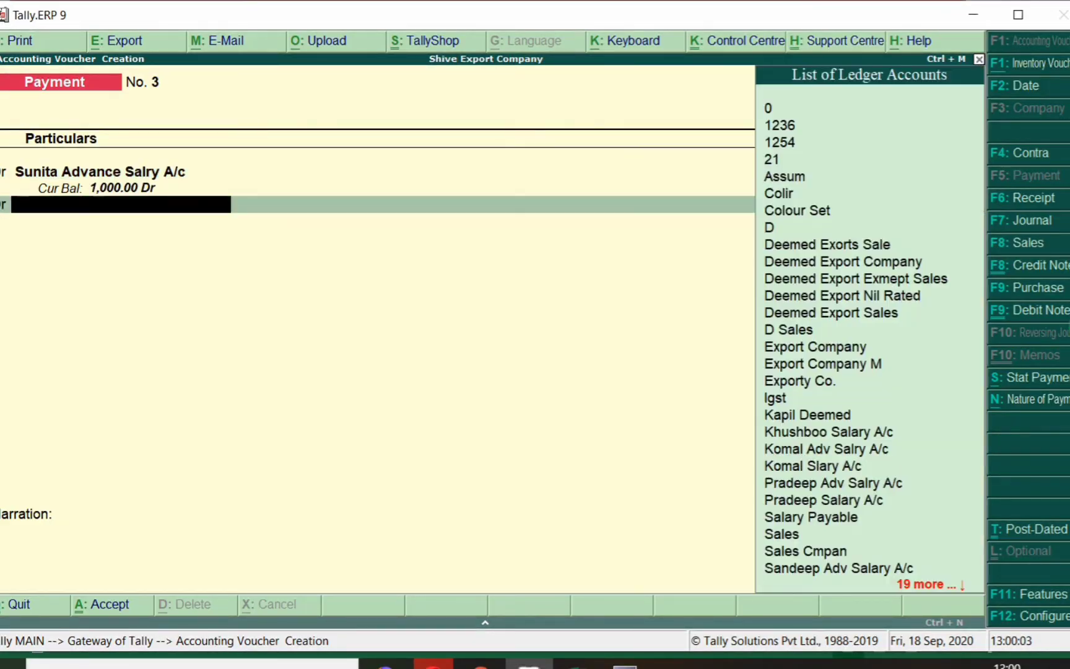
- Look up the second employee in the Excel sheet and add that employee's advance salary ledger as the next debit line
{"action": "key", "text": "alt+Tab"}
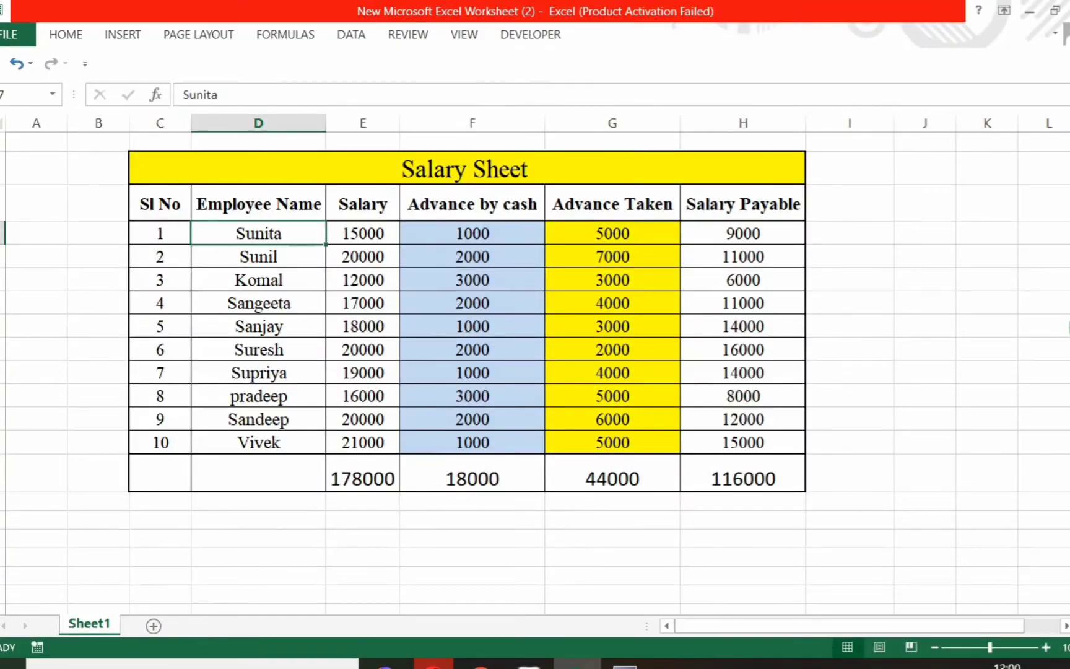
{"action": "left_click", "coordinate": [248, 259]}
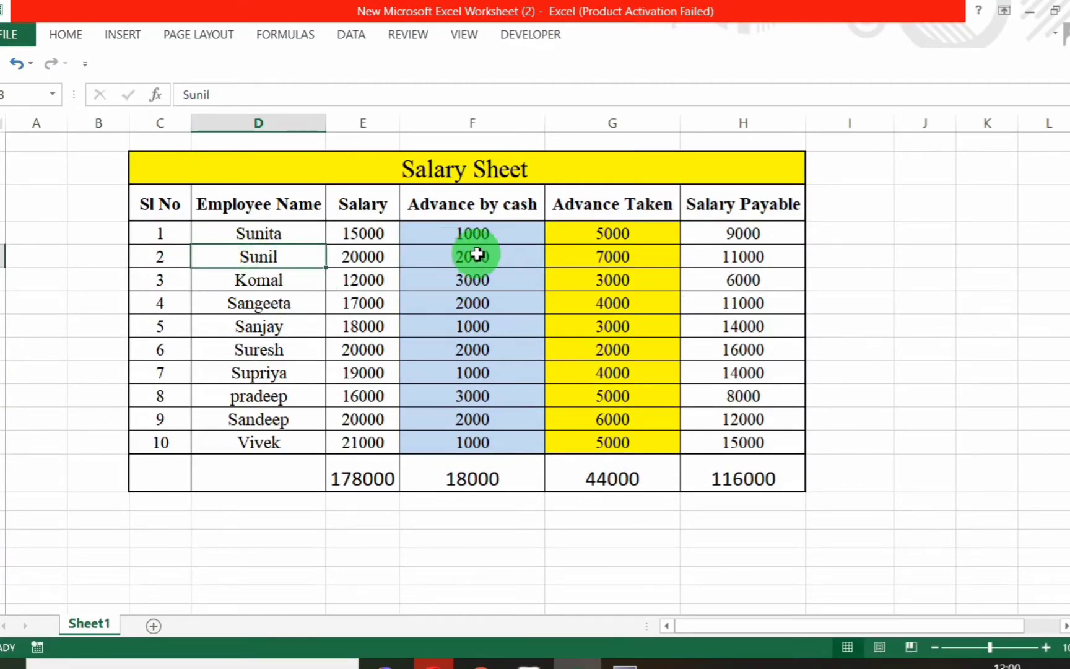
{"action": "key", "text": "alt+Tab"}
{"action": "type", "text": "Sunil"}
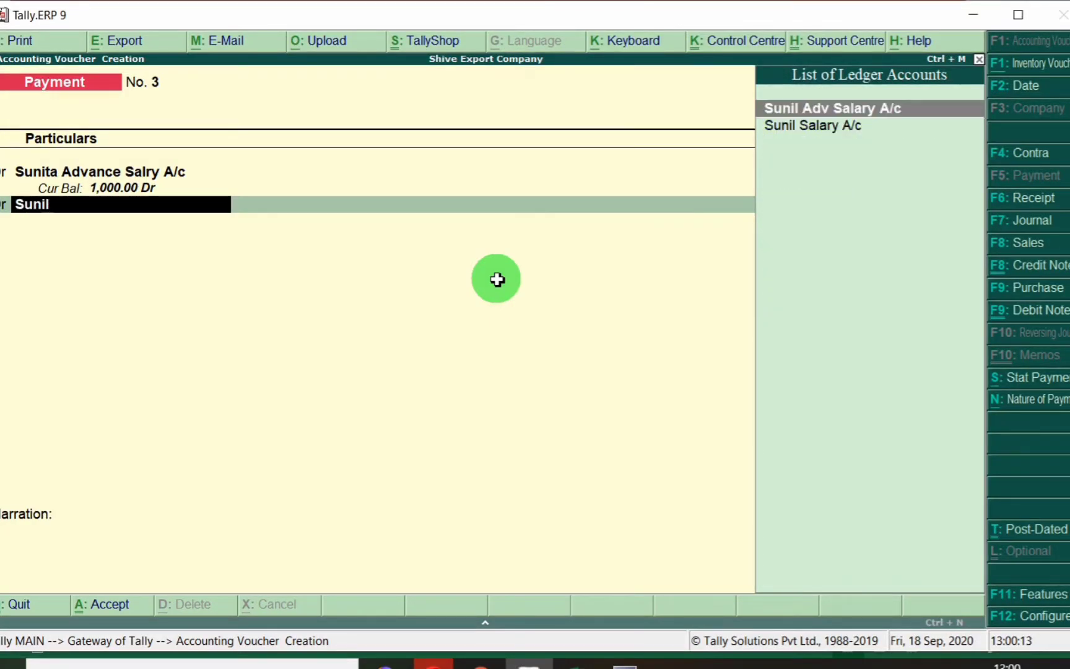
{"action": "key", "text": "Return"}
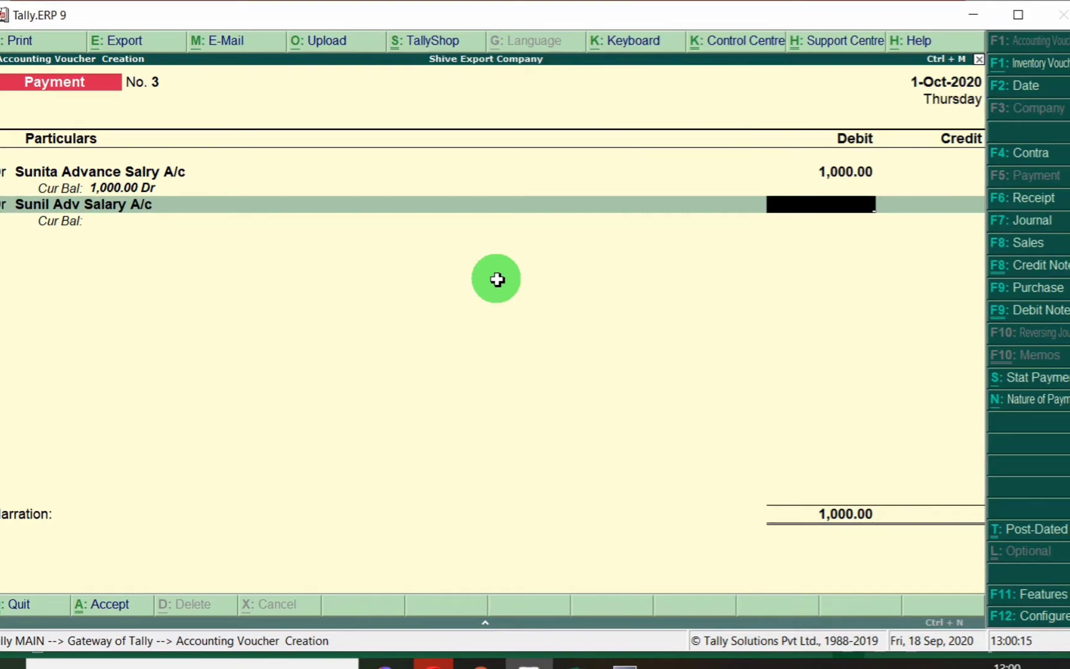
- Check the second employee's Advance by cash in the Excel sheet and enter 2,000 as the debit amount in the voucher
{"action": "key", "text": "alt+Tab"}
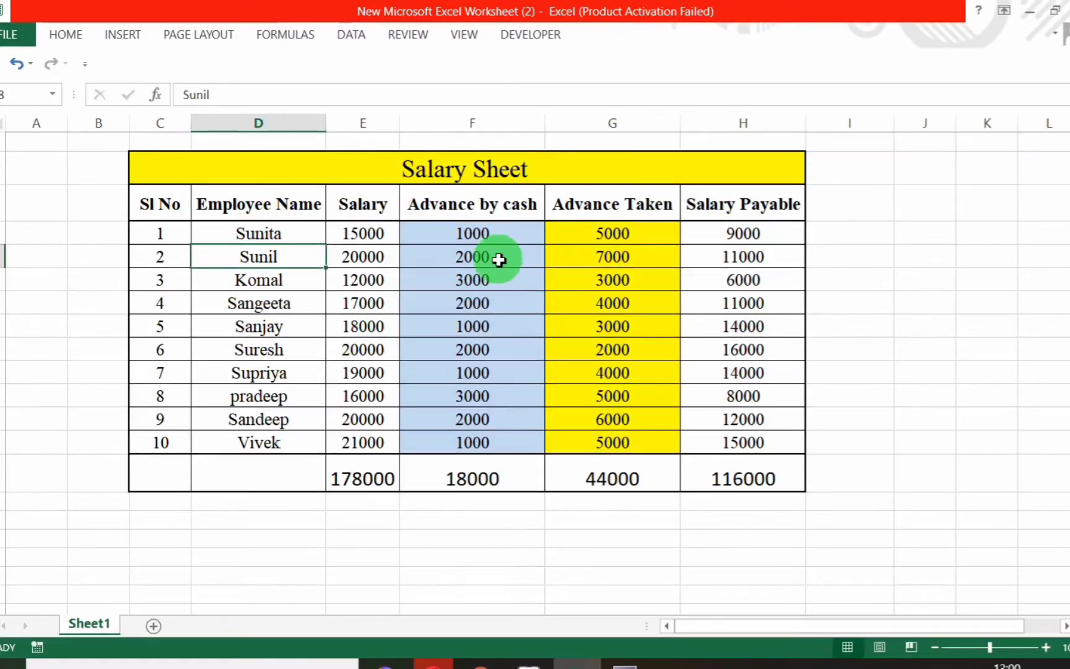
{"action": "key", "text": "alt+Tab"}
{"action": "type", "text": "2000"}
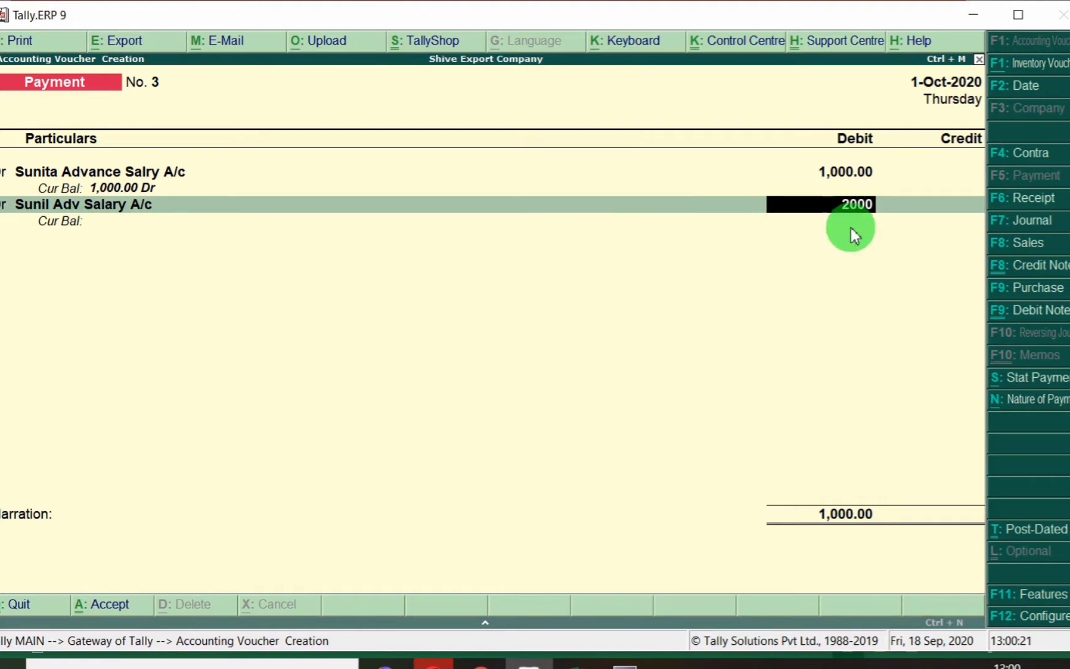
{"action": "key", "text": "Return"}
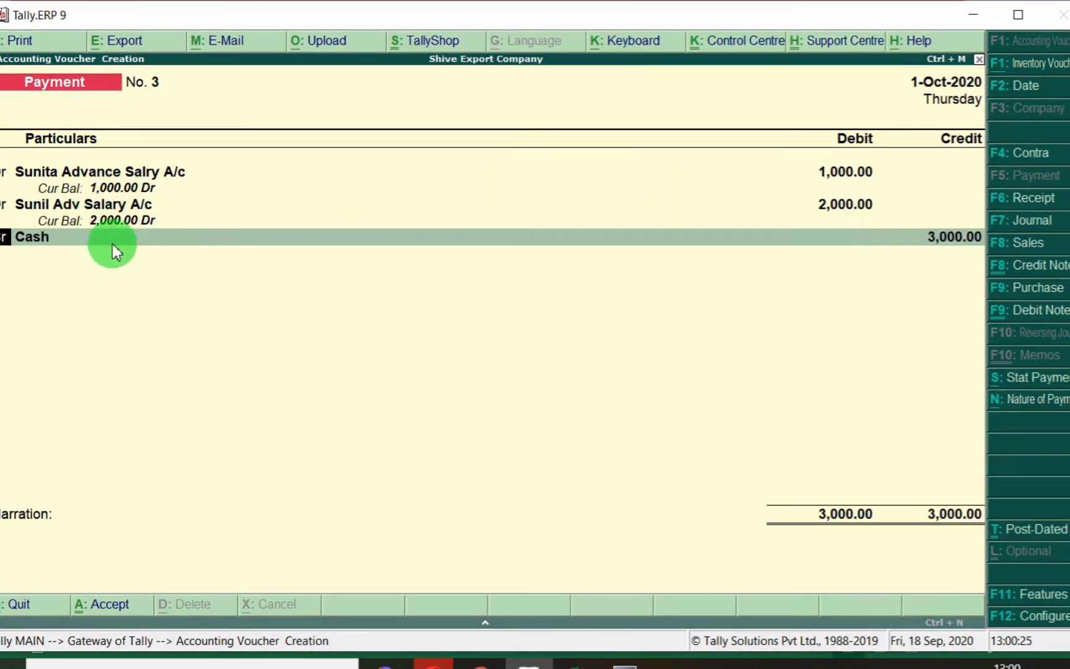
- Look up the third employee in the Excel sheet and add that employee's advance salary ledger as the next debit line
{"action": "key", "text": "Return"}
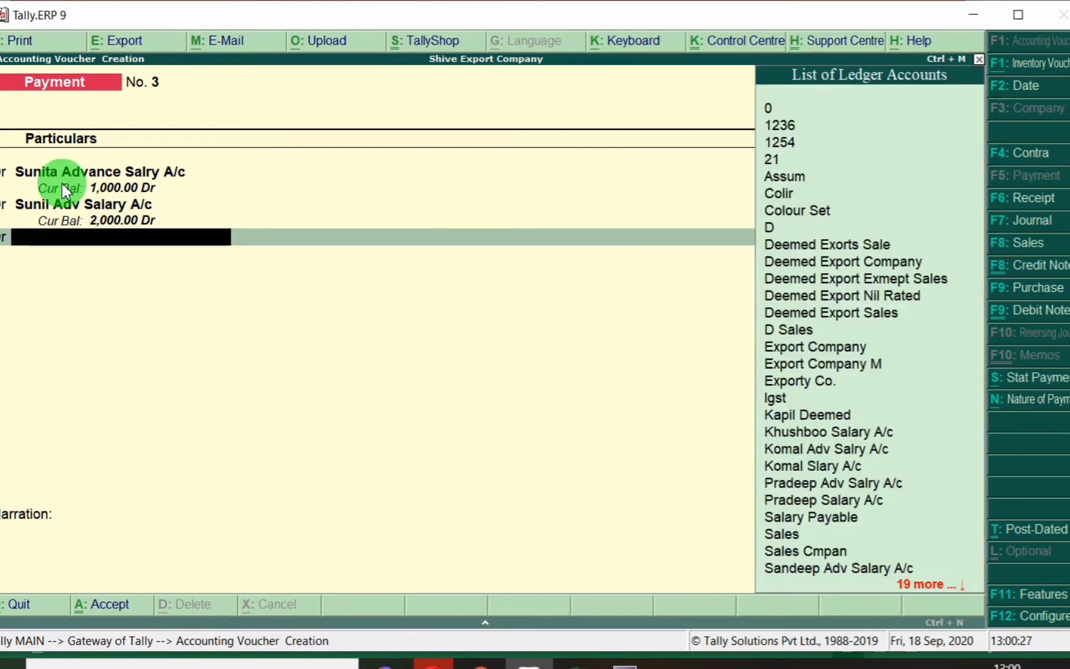
{"action": "key", "text": "alt+Tab"}
{"action": "left_click", "coordinate": [285, 280]}
{"action": "key", "text": "alt+Tab"}
{"action": "type", "text": "Komal"}
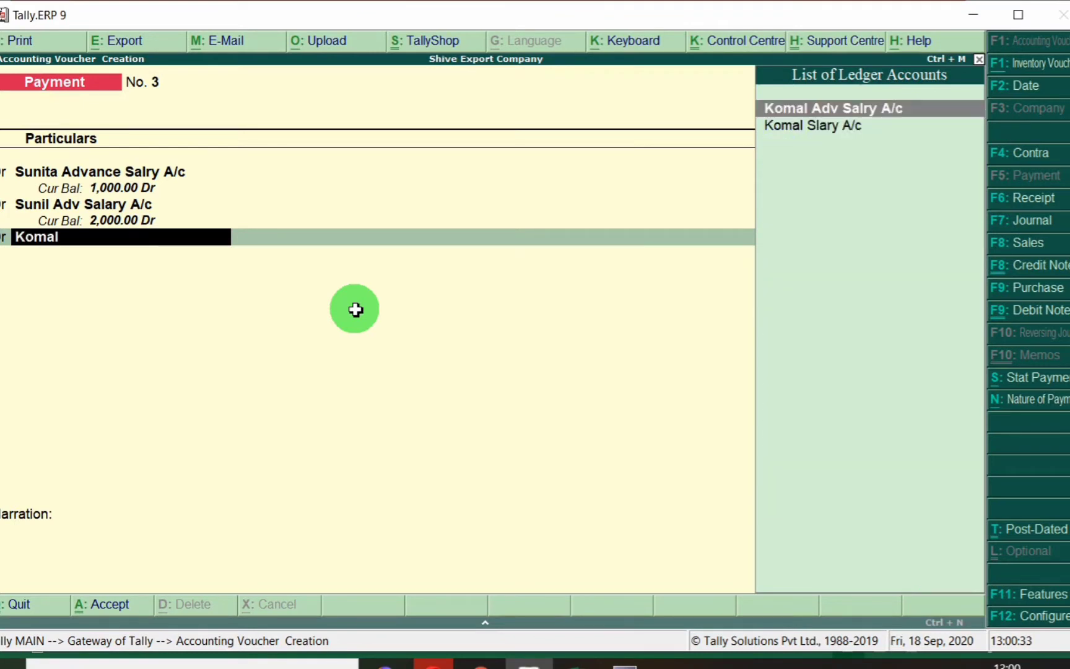
{"action": "key", "text": "Return"}
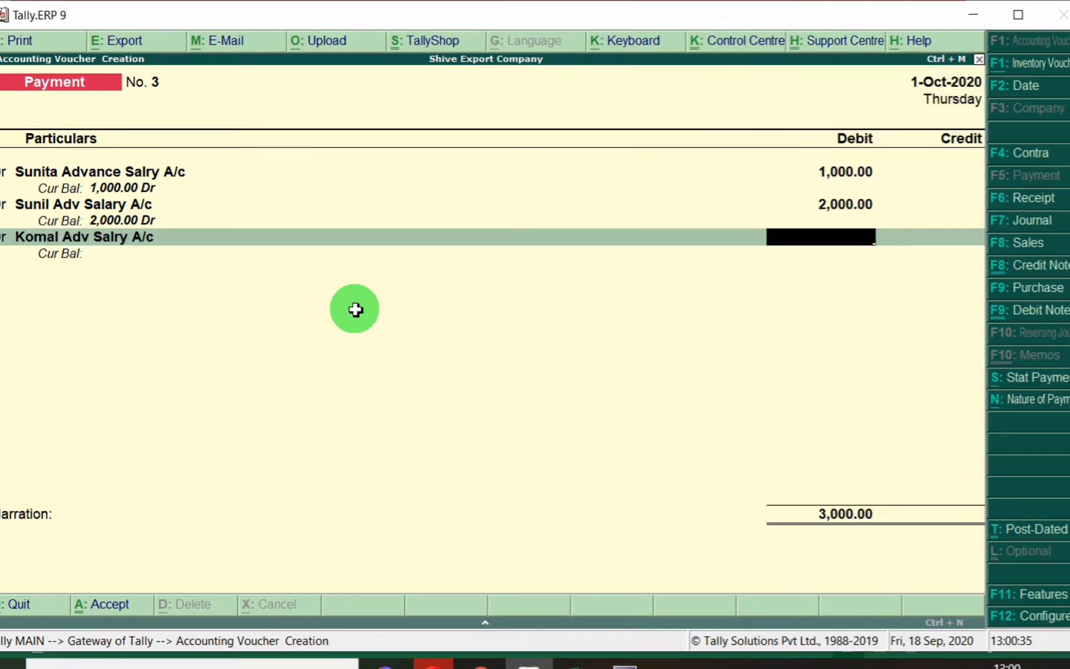
- Check the third employee's Advance by cash in Excel and enter 3,000 as that line's debit amount in the voucher
{"action": "key", "text": "alt+Tab"}
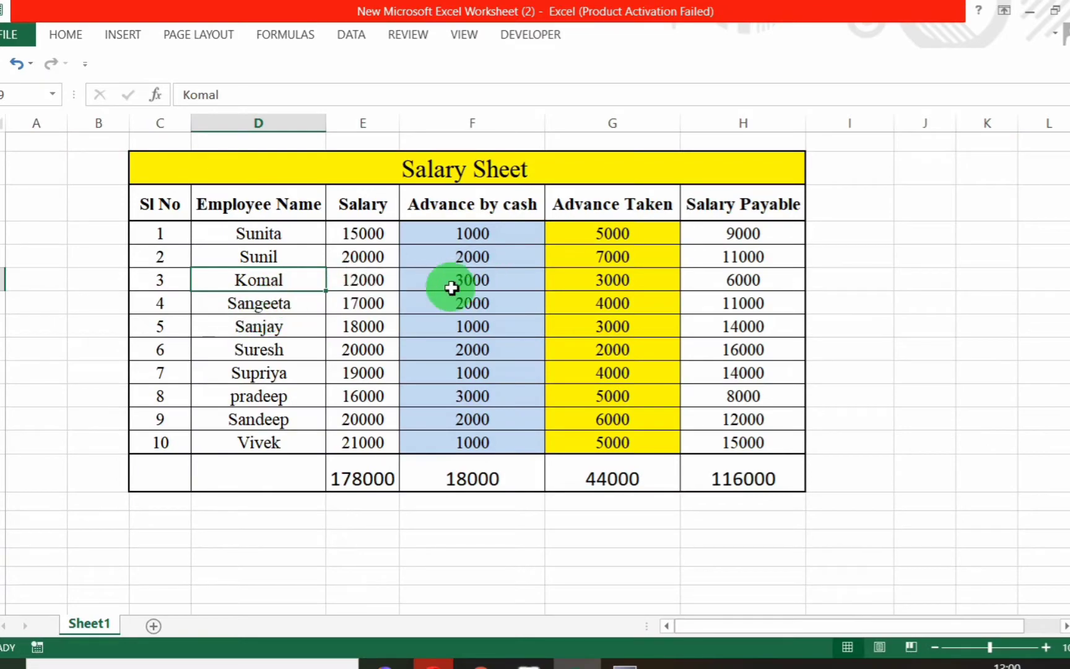
{"action": "left_click", "coordinate": [450, 284]}
{"action": "key", "text": "alt+Tab"}
{"action": "type", "text": "3,000"}
{"action": "key", "text": "Return"}
- Look up the fourth employee in the Excel sheet and add that employee's advance salary ledger as a debit line
{"action": "key", "text": "Return"}
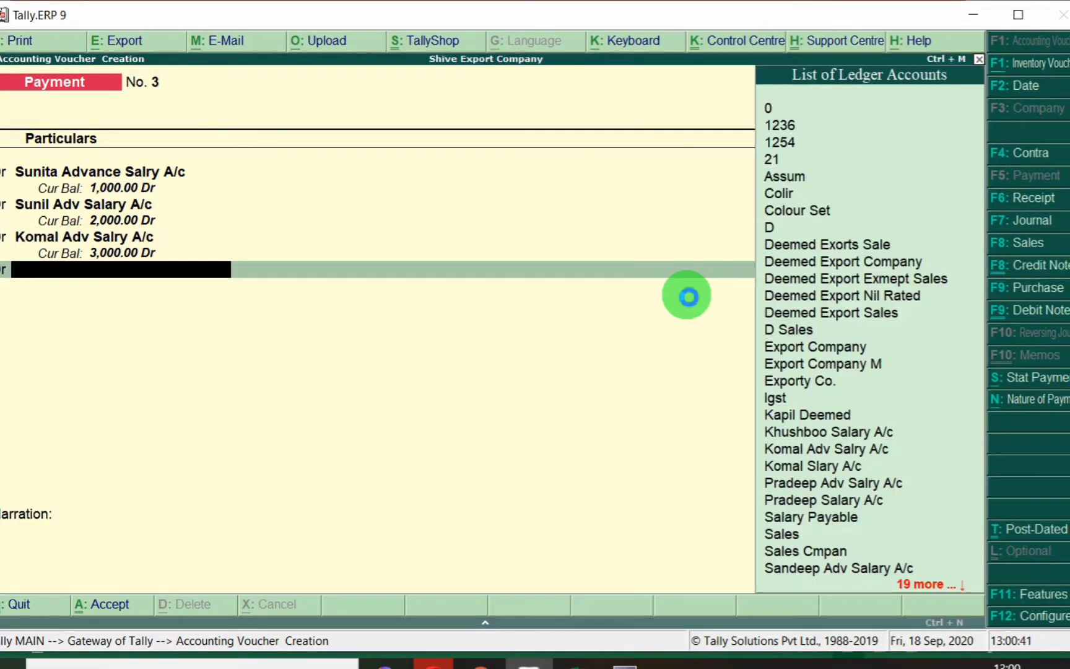
{"action": "key", "text": "alt+Tab"}
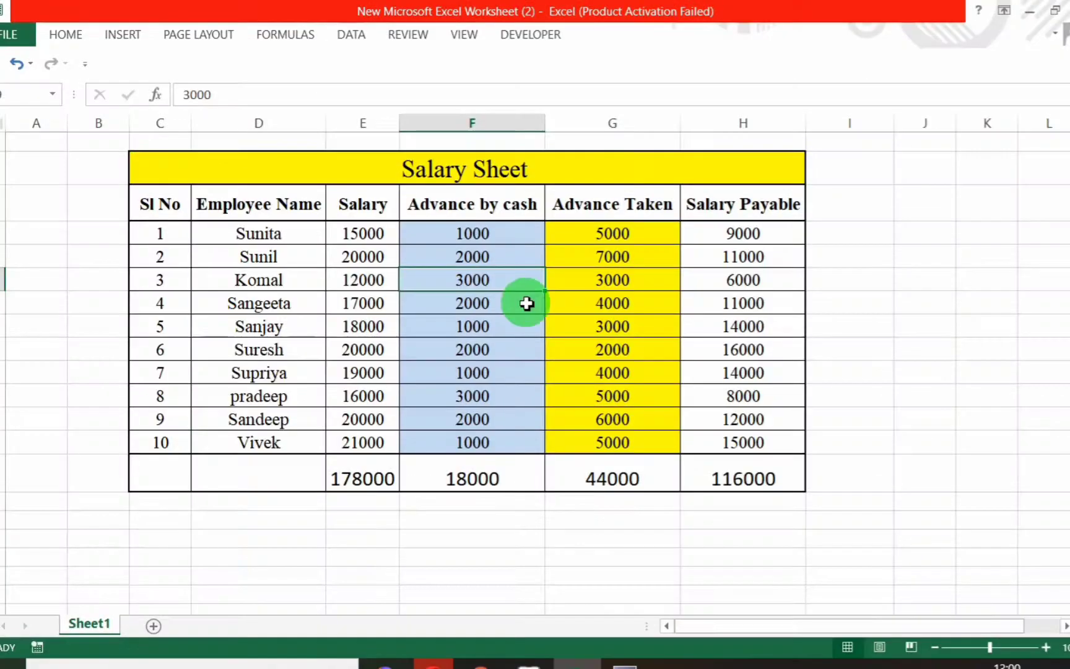
{"action": "left_click", "coordinate": [281, 306]}
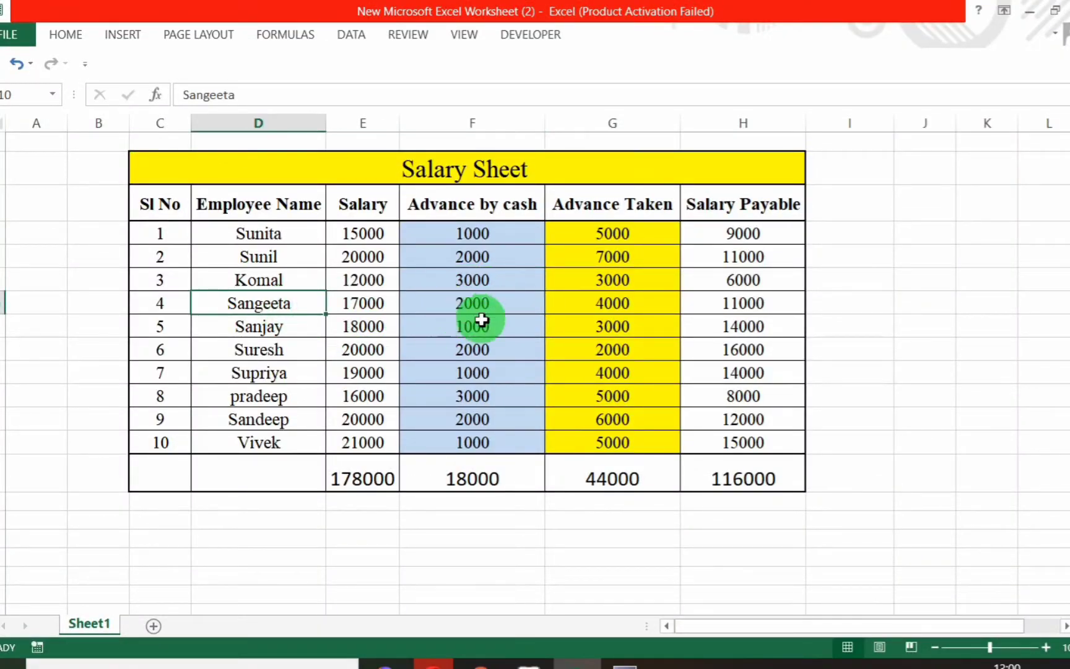
{"action": "key", "text": "alt+Tab"}
{"action": "type", "text": "Sang"}
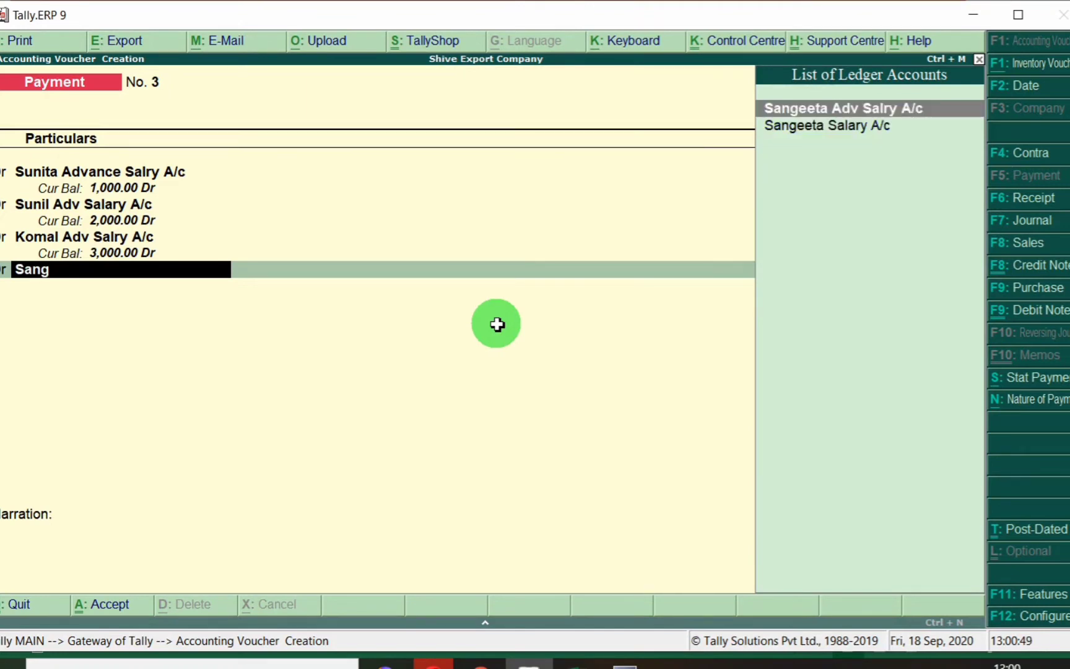
{"action": "key", "text": "Return"}
- Check the fourth employee's Advance by cash in Excel and enter 2,000 as that line's debit amount in the voucher
{"action": "key", "text": "alt+Tab"}
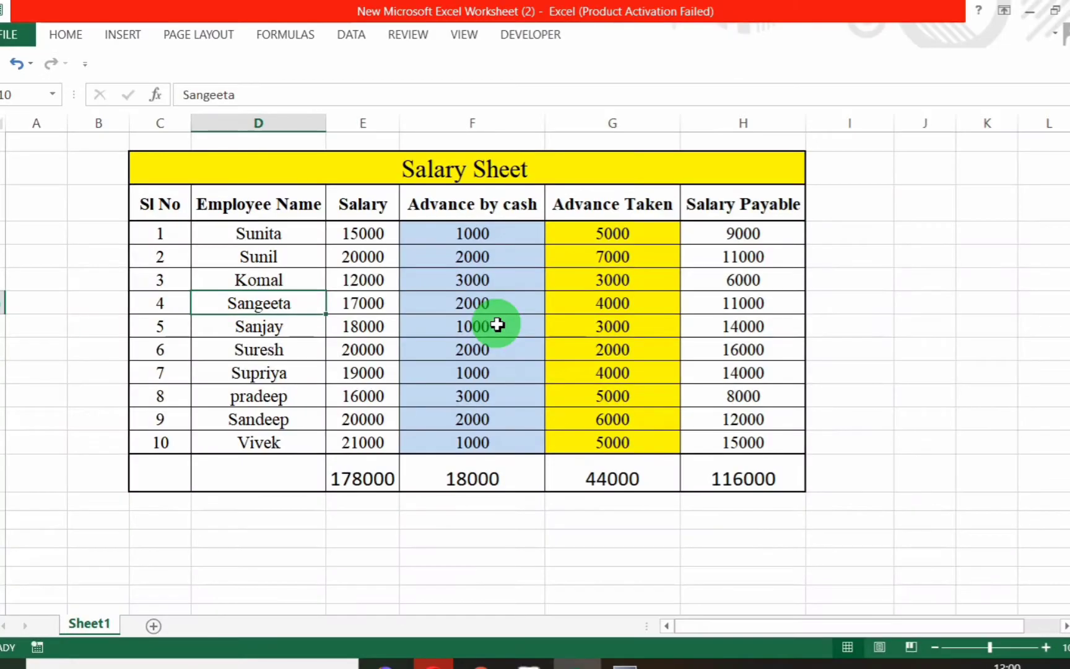
{"action": "left_click", "coordinate": [457, 307]}
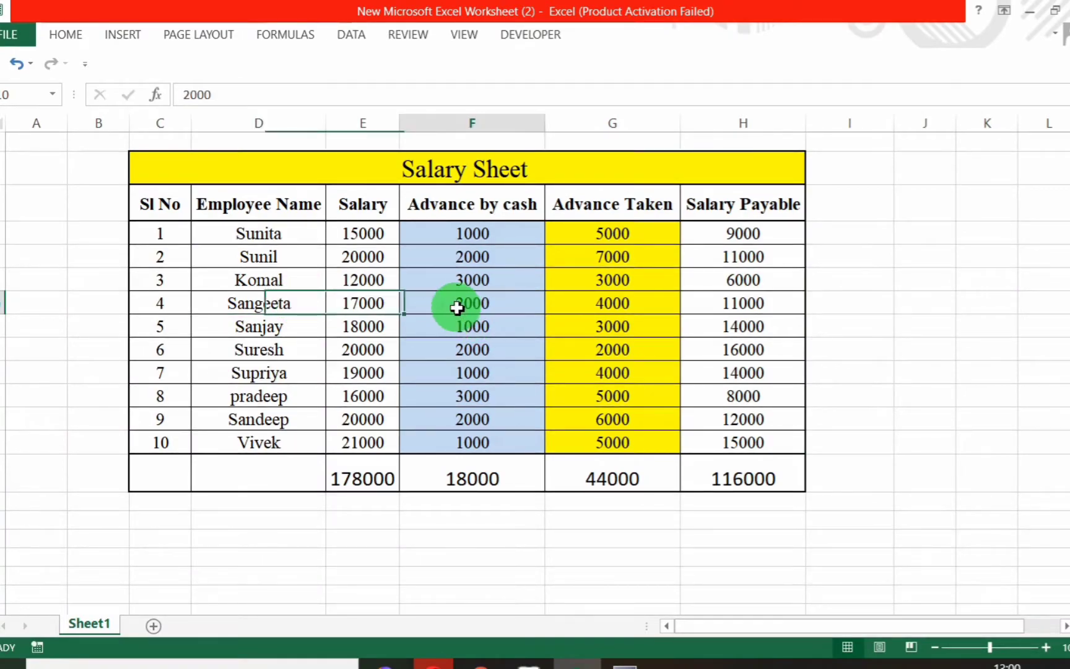
{"action": "key", "text": "alt+Tab"}
{"action": "type", "text": "2,000"}
{"action": "key", "text": "Return"}
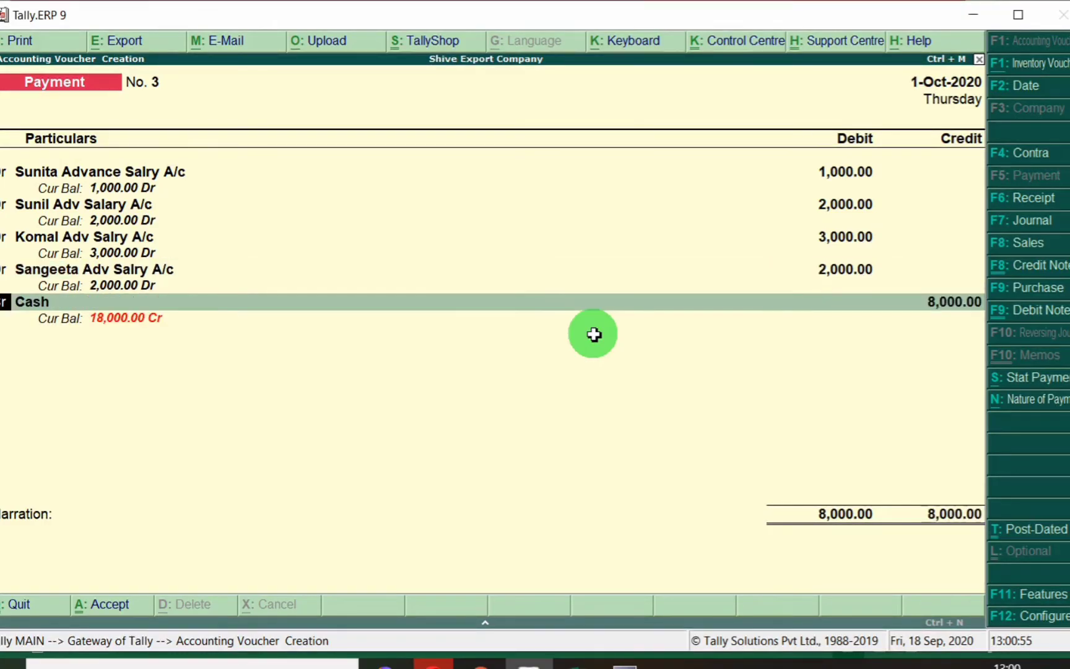
- Look up the fifth employee in the Excel sheet and add that employee's advance salary ledger as a debit line
{"action": "key", "text": "Return"}
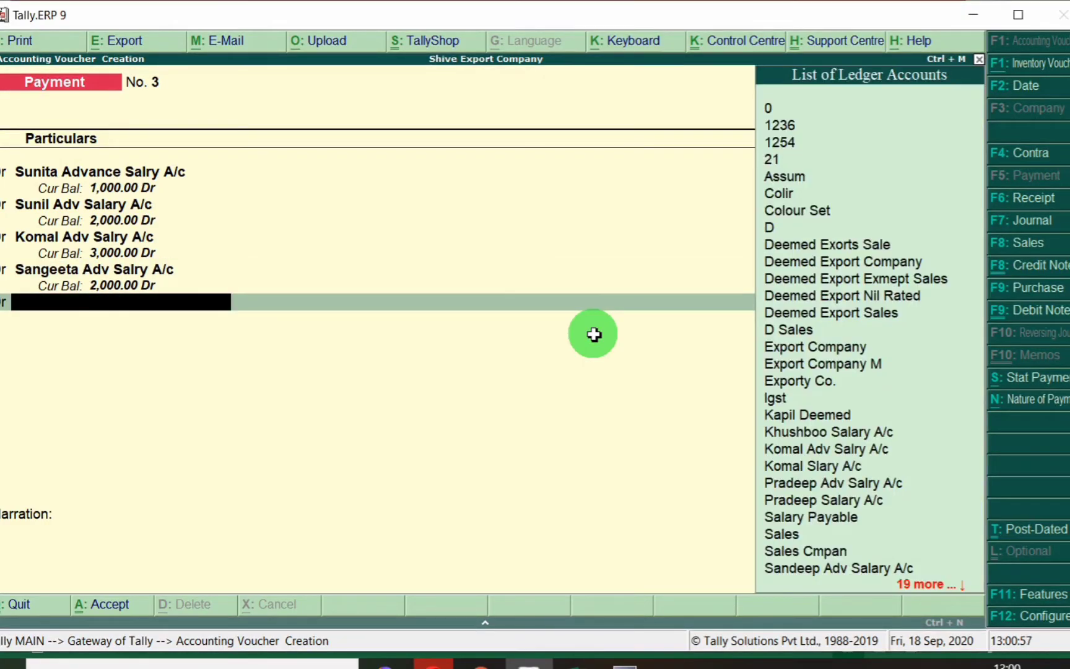
{"action": "key", "text": "alt+Tab"}
{"action": "left_click", "coordinate": [289, 331]}
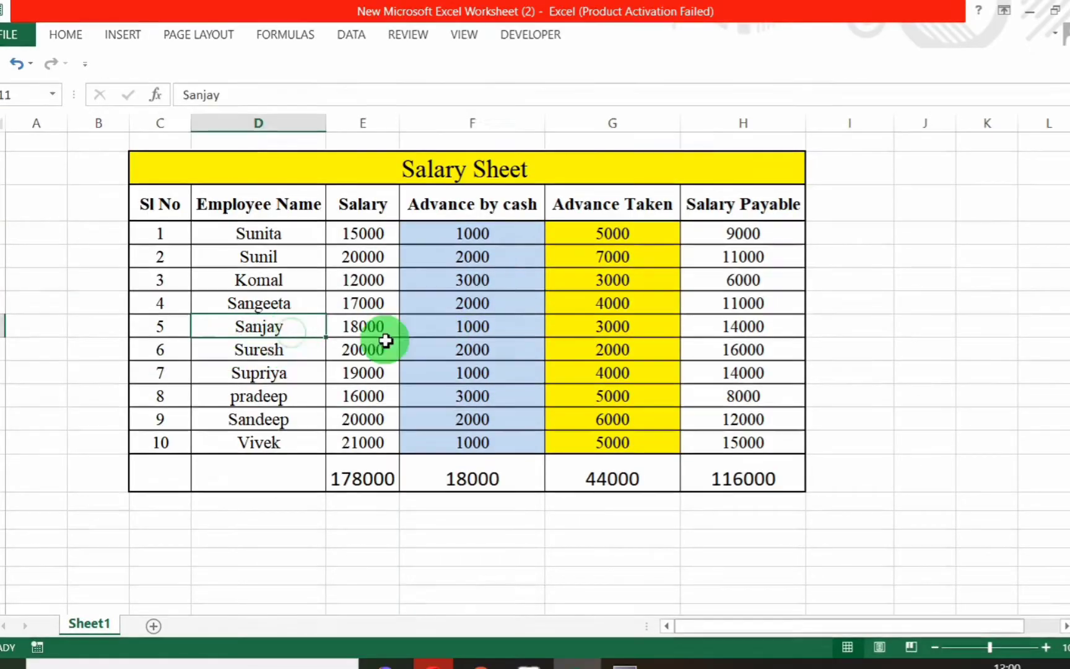
{"action": "key", "text": "alt+Tab"}
{"action": "type", "text": "sanj"}
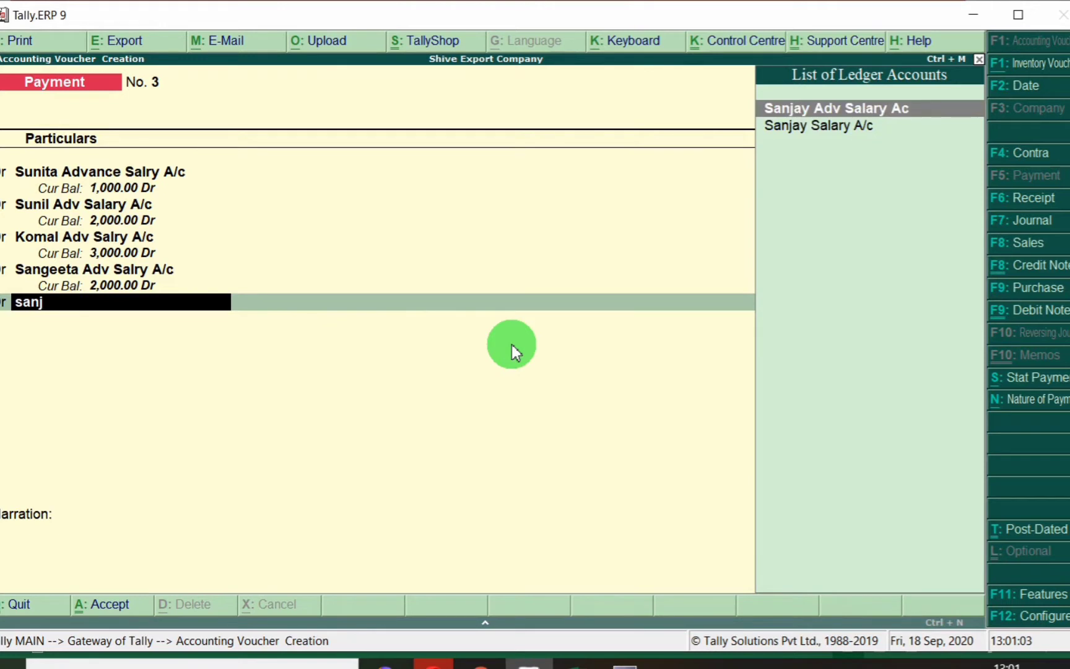
{"action": "key", "text": "Return"}
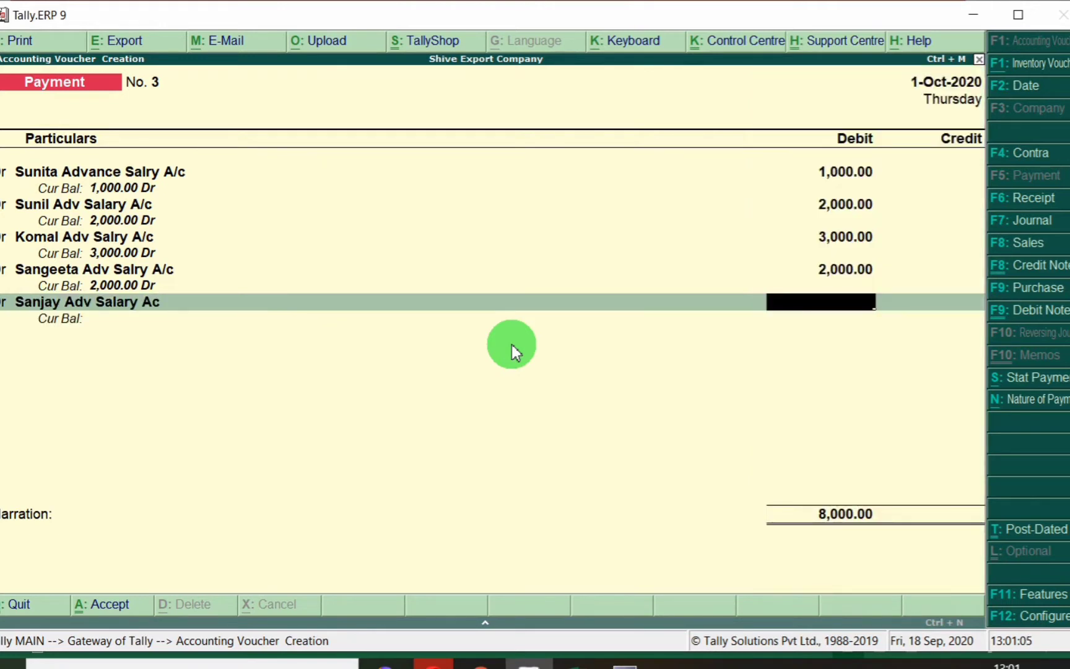
- Check the fifth employee's Advance by cash in Excel and enter 1,000 as that line's debit amount in the voucher
{"action": "key", "text": "alt+Tab"}
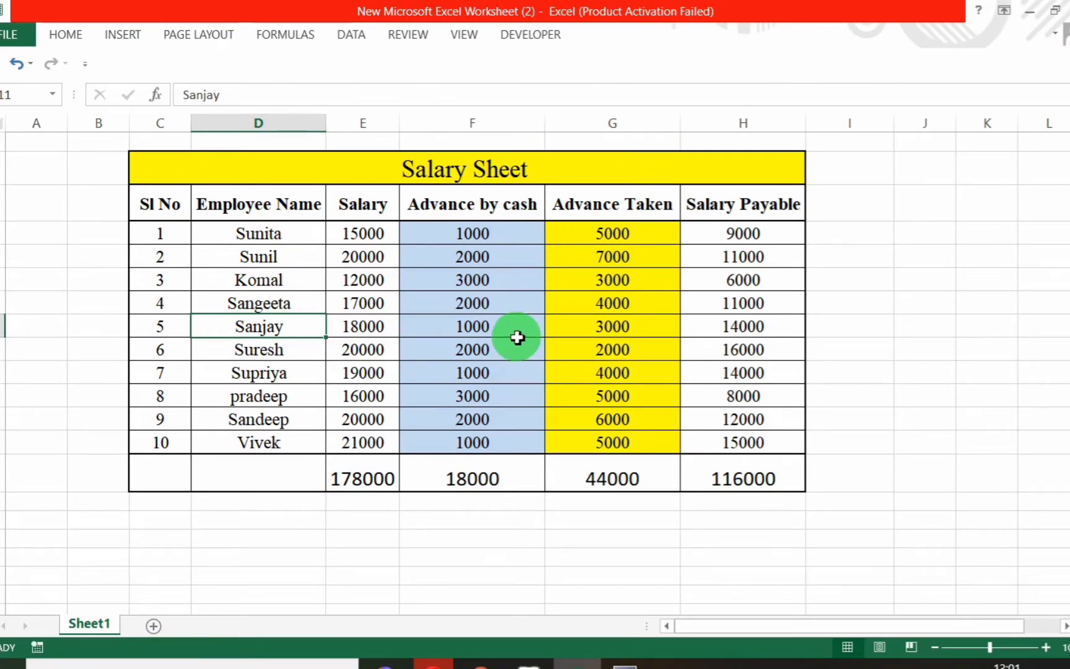
{"action": "key", "text": "alt+Tab"}
{"action": "type", "text": "1000"}
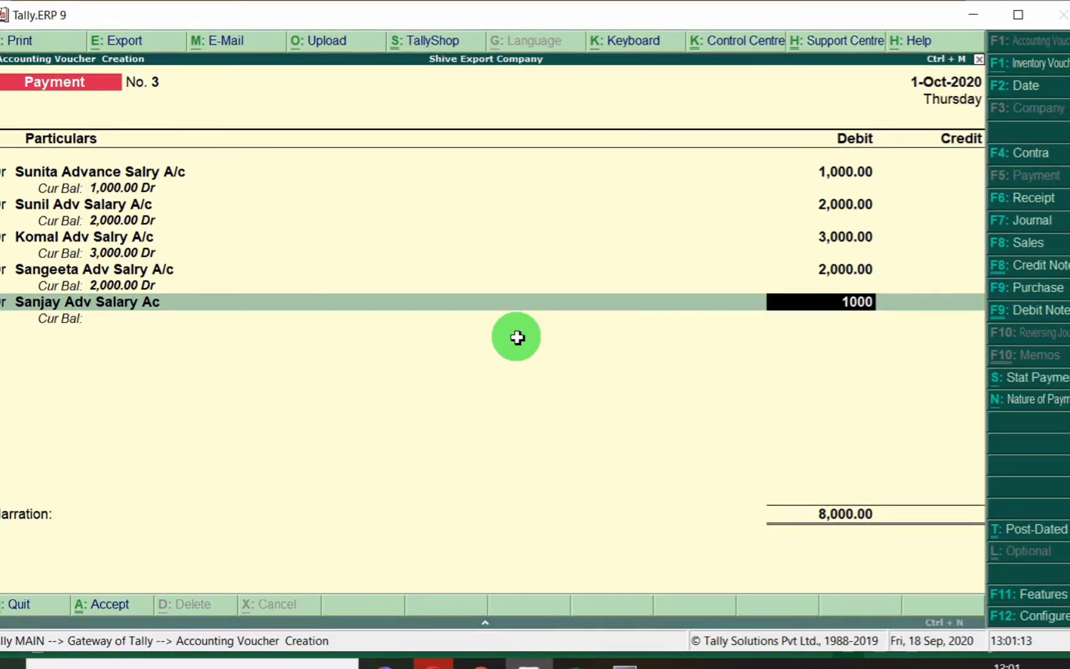
{"action": "key", "text": "Return"}
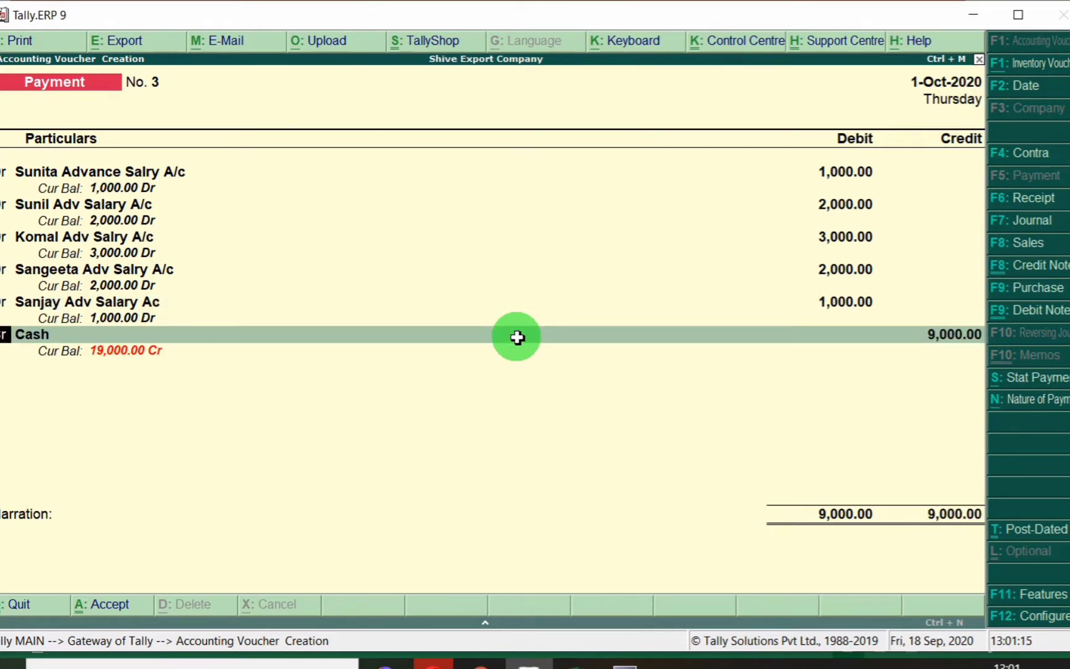
- Look up the sixth employee in Excel and debit that employee's advance salary ledger with 2,000 in the voucher
{"action": "key", "text": "d"}
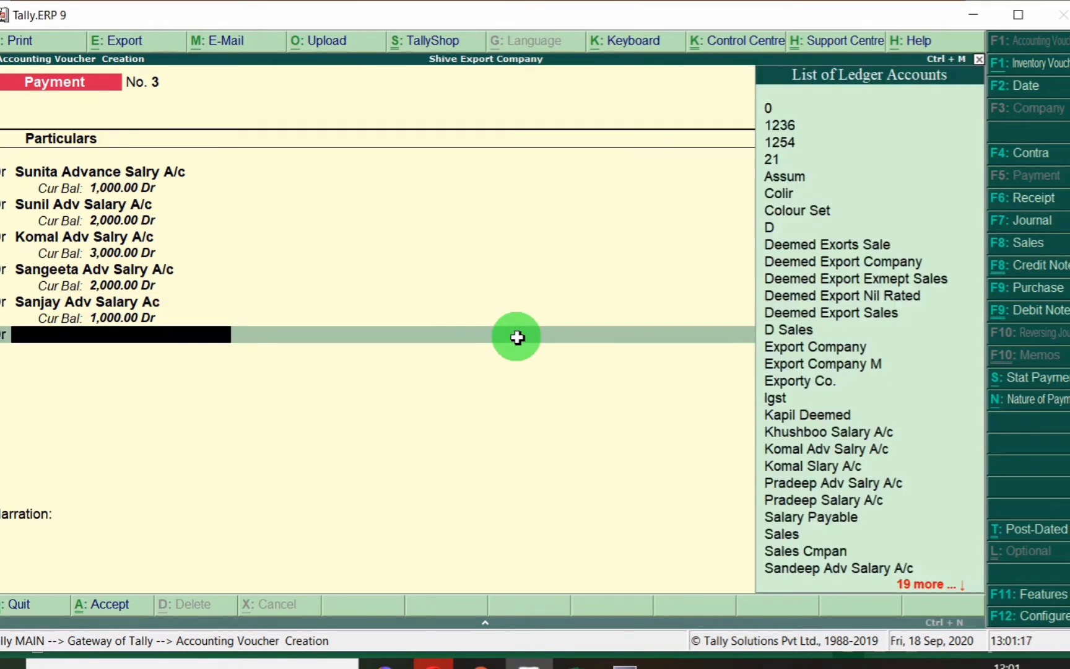
{"action": "key", "text": "alt+Tab"}
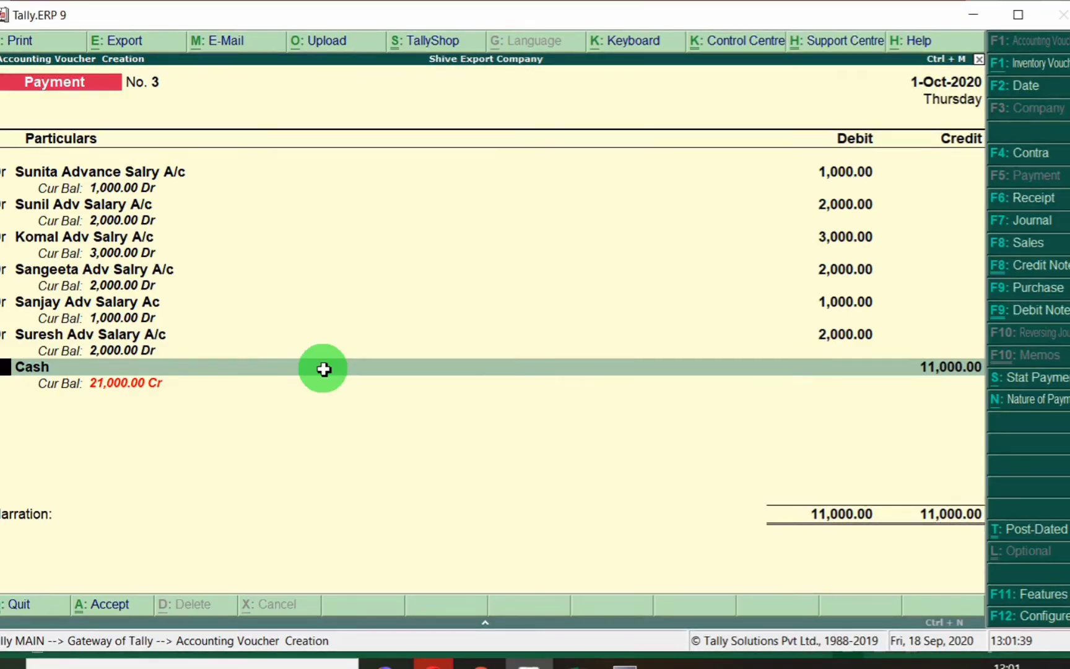
- Add the seventh employee's advance salary ledger as a debit line and enter 1,000, checking Advance by cash in Excel
{"action": "key", "text": "Return"}
{"action": "type", "text": "Supr"}
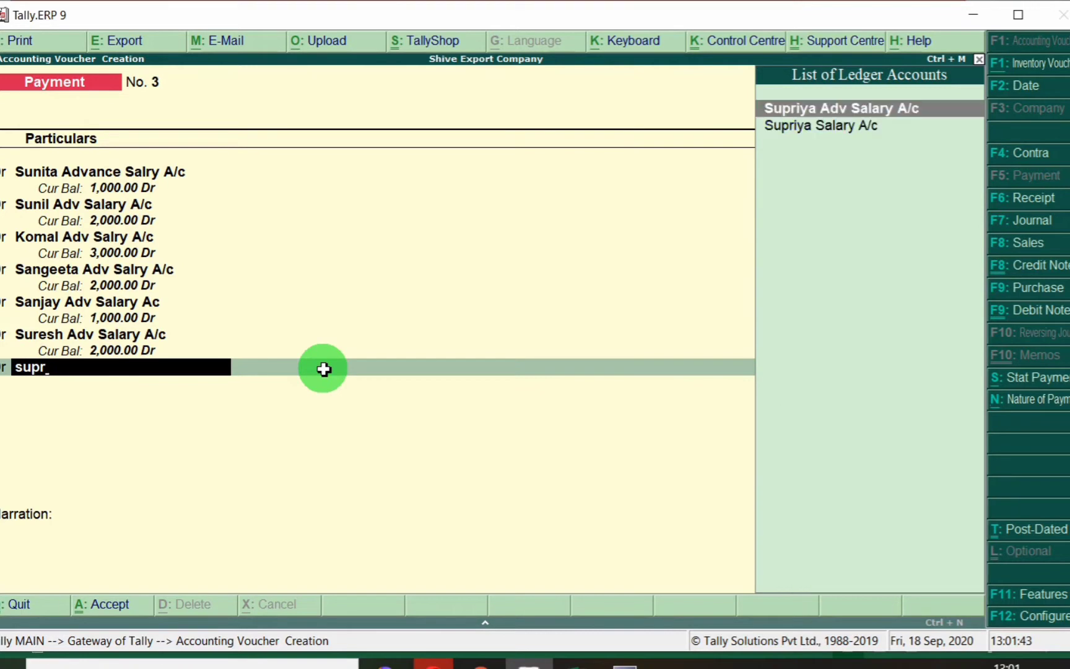
{"action": "key", "text": "Return"}
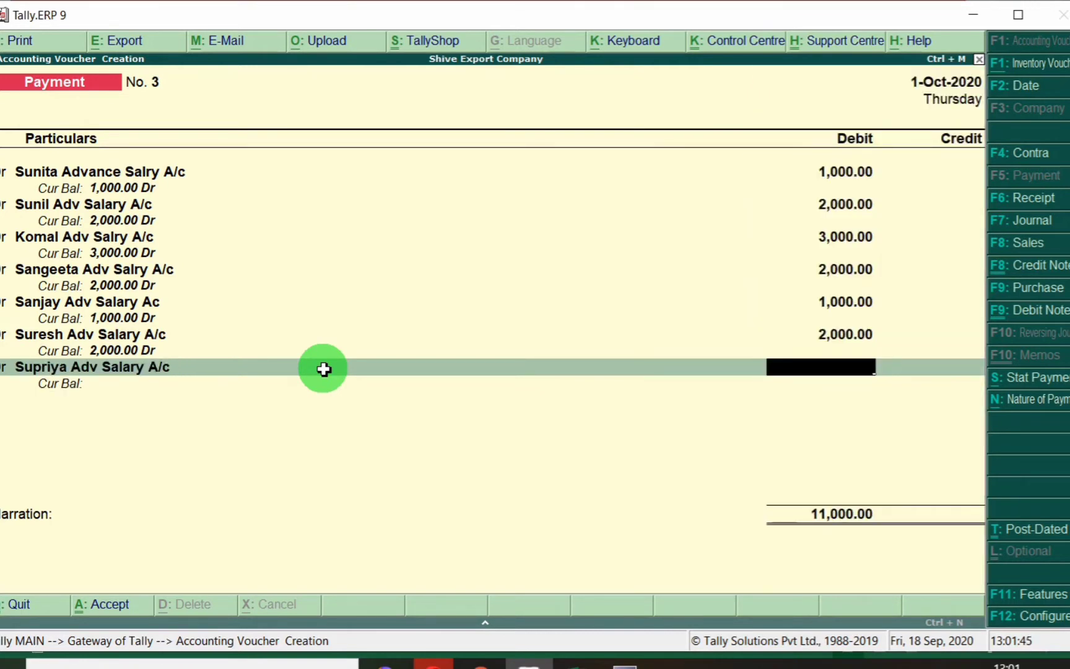
{"action": "key", "text": "alt+Tab"}
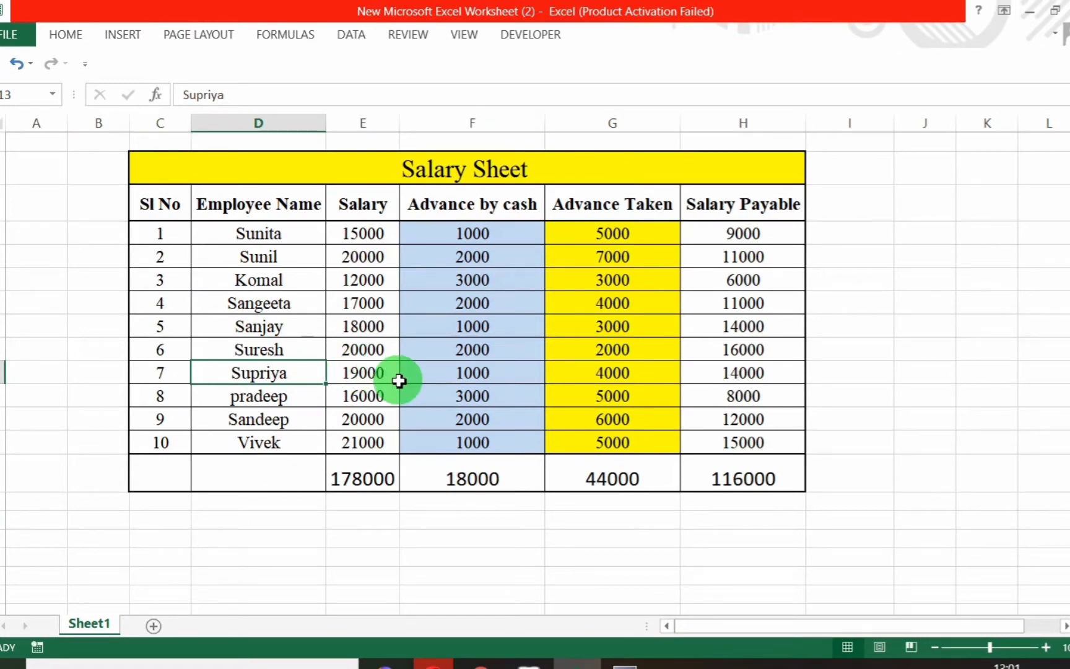
{"action": "key", "text": "alt+Tab"}
{"action": "type", "text": "1000"}
{"action": "key", "text": "Return"}
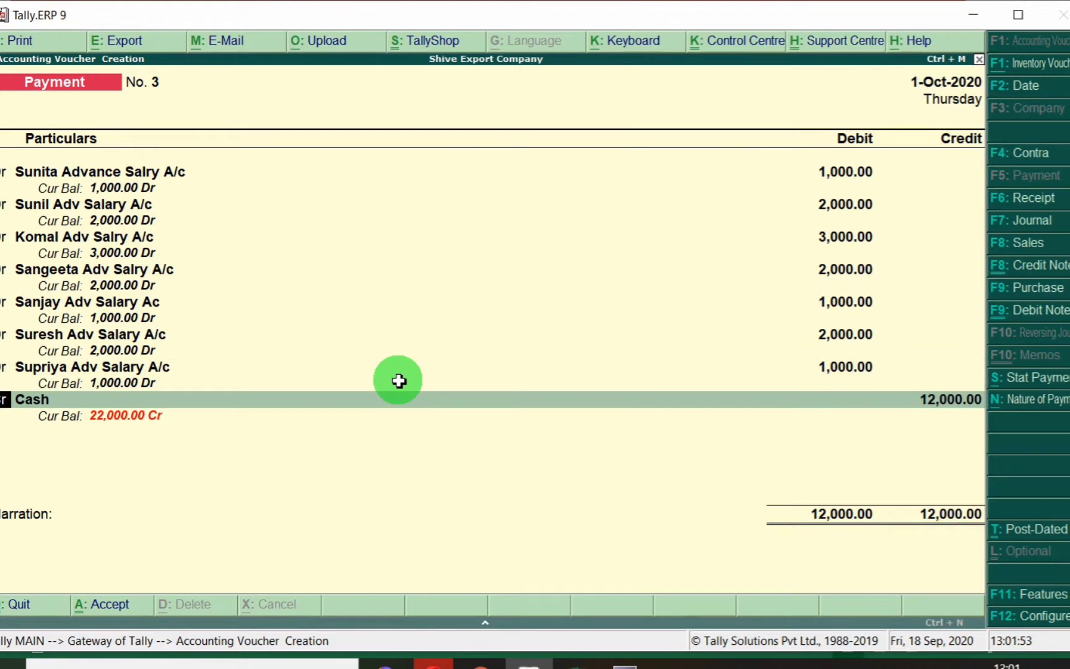
- Add the eighth employee's advance salary ledger as a debit line and enter 3,000, checking Advance by cash in Excel
{"action": "key", "text": "Return"}
{"action": "type", "text": "Pradee"}
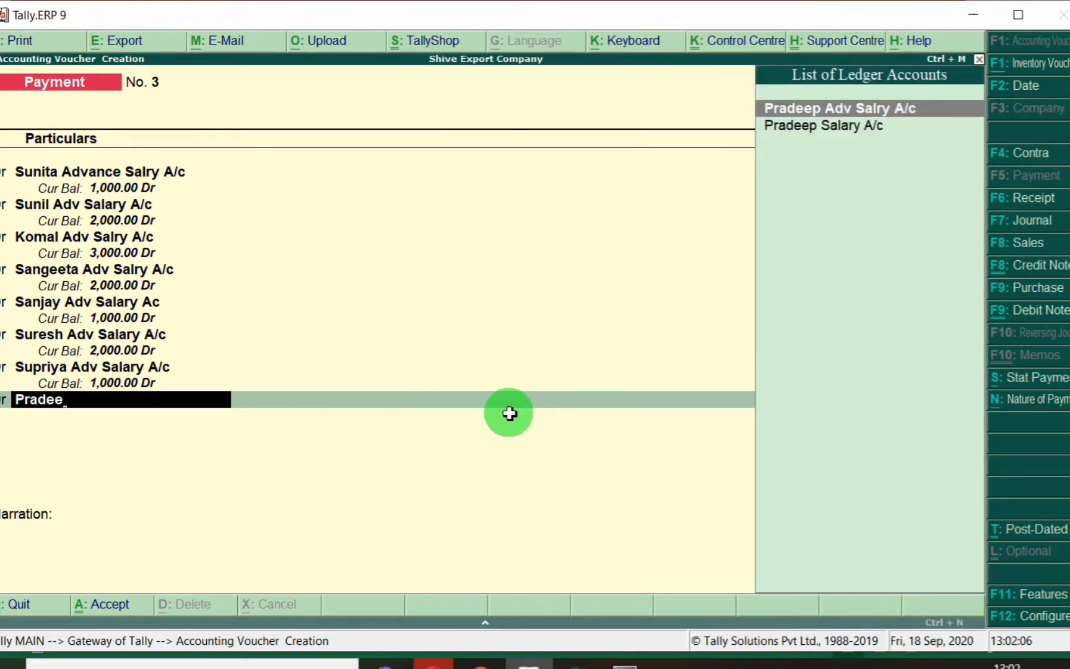
{"action": "key", "text": "Return"}
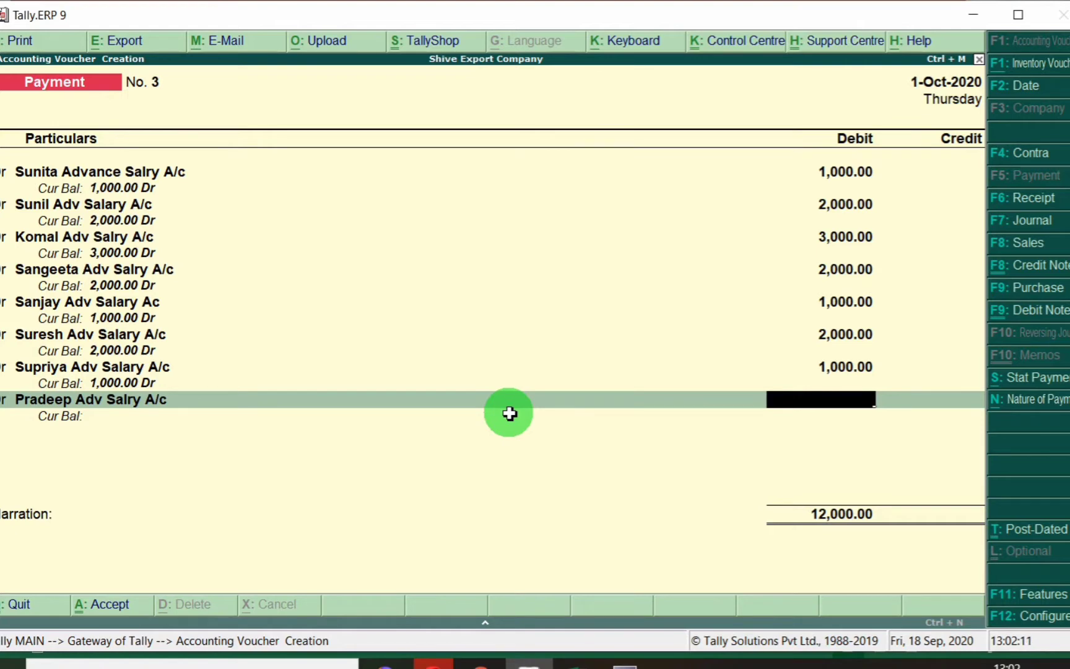
{"action": "key", "text": "alt+Tab"}
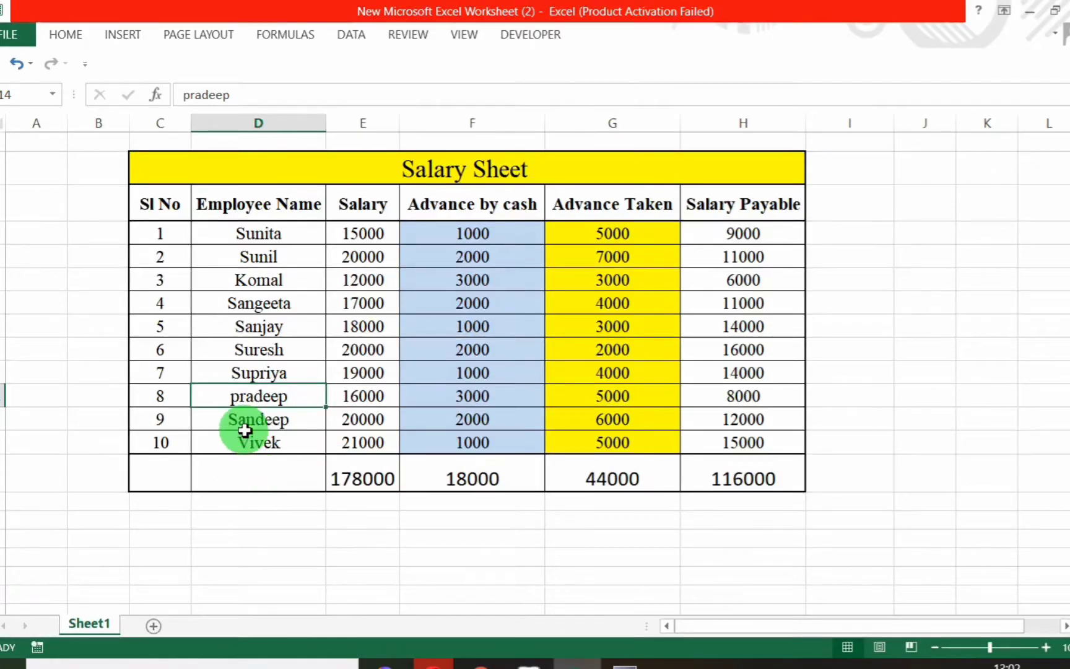
{"action": "key", "text": "alt+Tab"}
{"action": "type", "text": "3"}
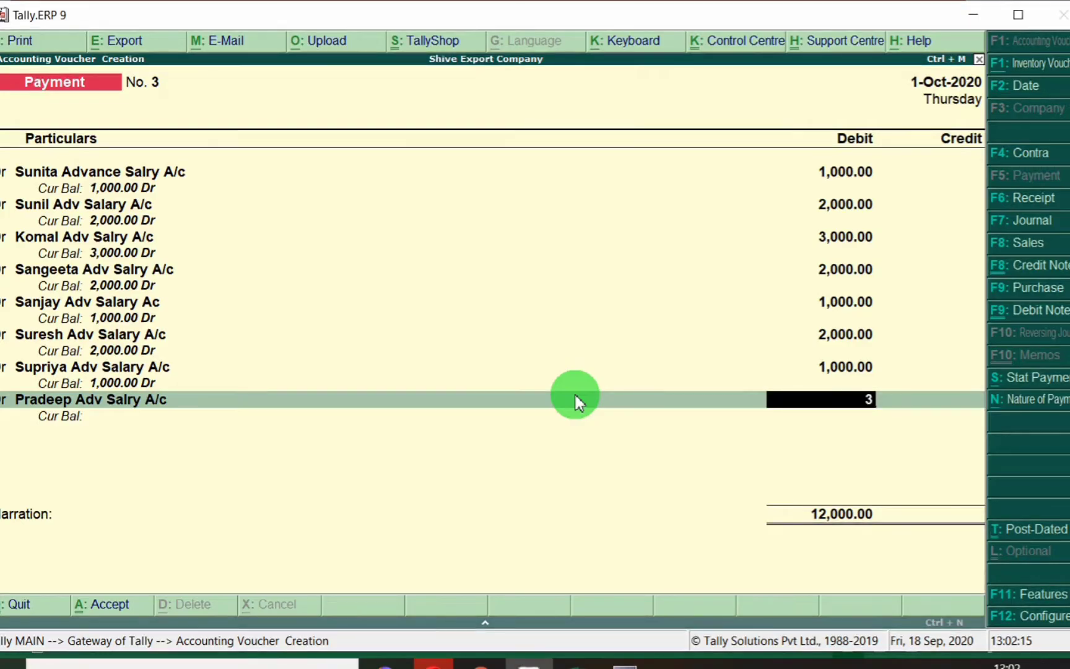
{"action": "type", "text": ",000"}
{"action": "key", "text": "Return"}
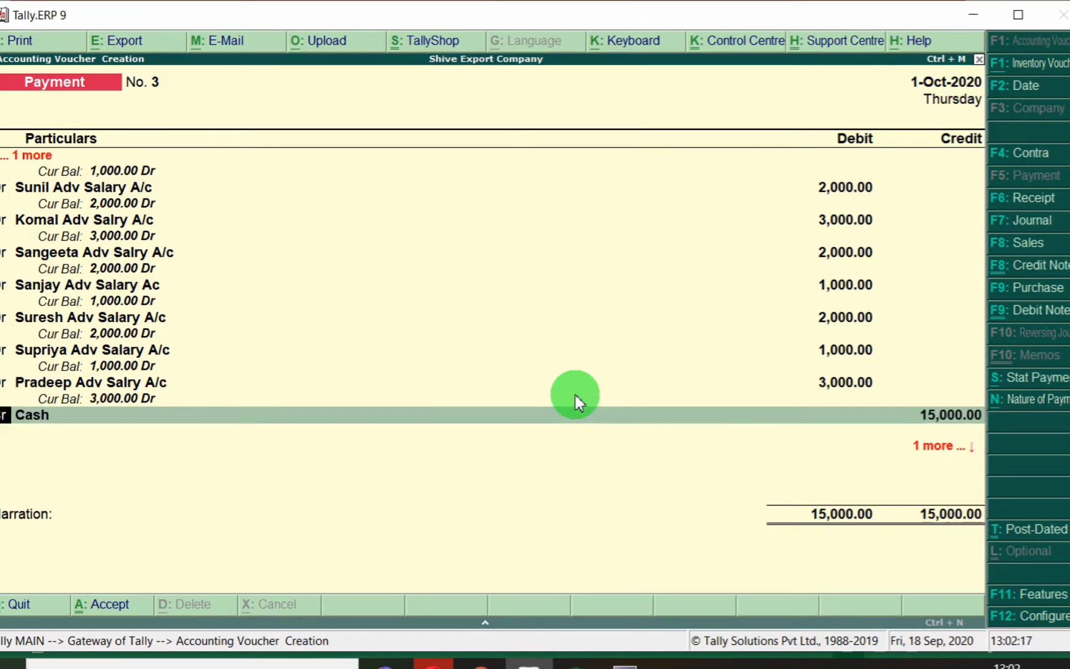
- Add the ninth employee's advance salary ledger as a debit line and enter 2,000, checking Advance by cash in Excel
{"action": "type", "text": "dsande"}
{"action": "key", "text": "Return"}
{"action": "key", "text": "alt+Tab"}
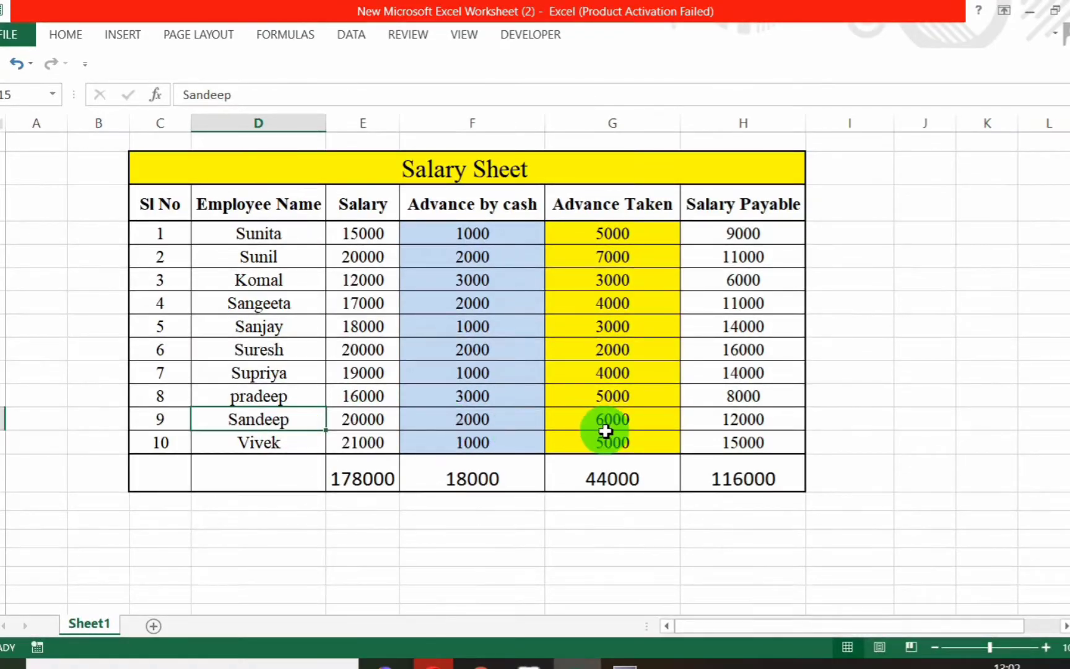
{"action": "key", "text": "alt+Tab"}
{"action": "type", "text": "2,000"}
{"action": "key", "text": "Return"}
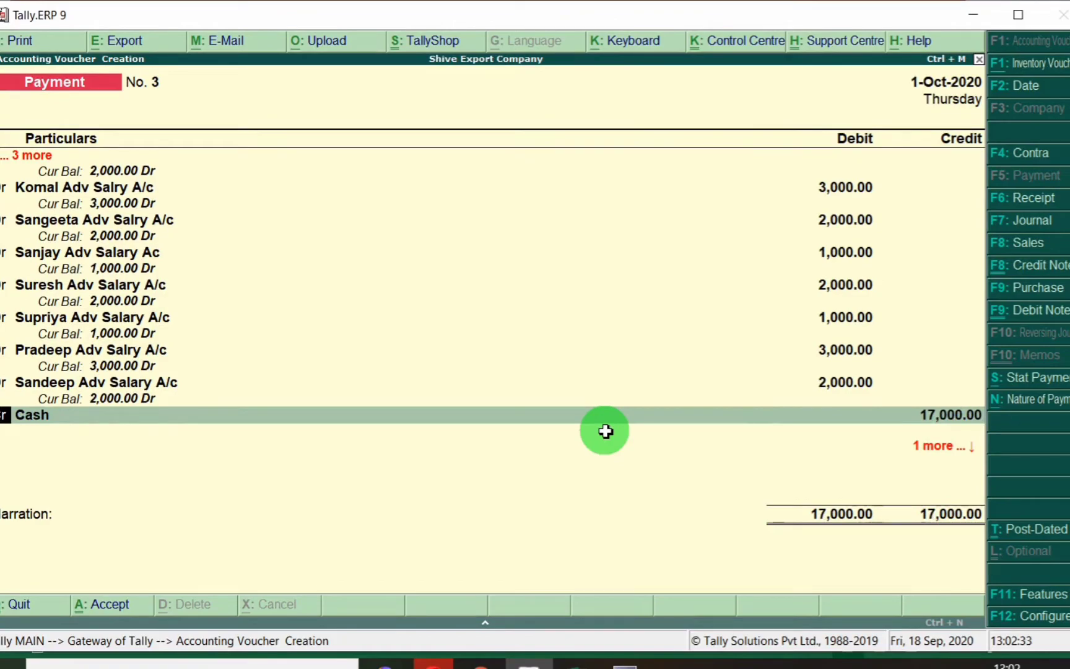
- Look up the tenth employee in Excel and debit that employee's advance salary ledger with 1,000 in the voucher
{"action": "key", "text": "d"}
{"action": "key", "text": "alt+Tab"}
{"action": "left_click", "coordinate": [262, 450]}
{"action": "key", "text": "alt+Tab"}
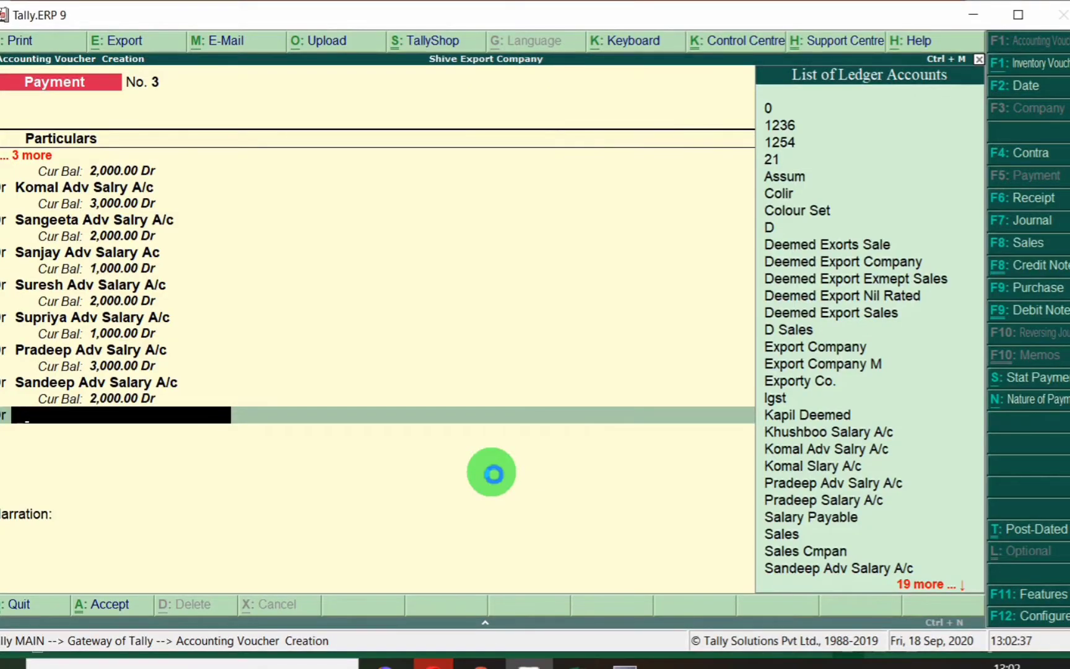
{"action": "type", "text": "Vive"}
{"action": "key", "text": "Return"}
{"action": "type", "text": "1000"}
{"action": "key", "text": "Return"}
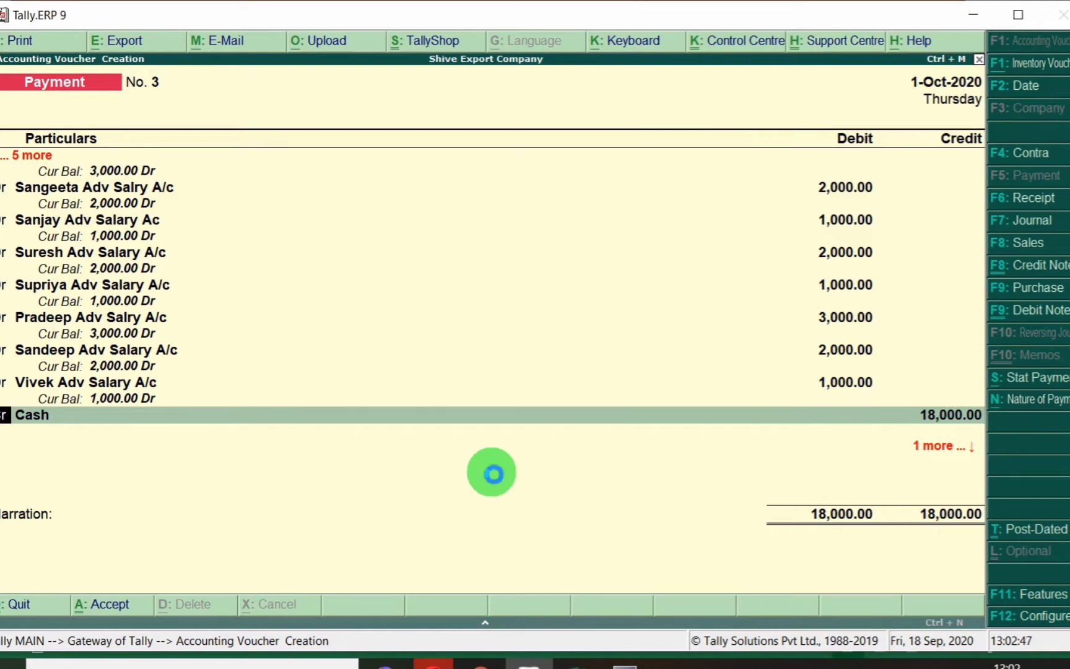
- Credit Cash with 18,000, check it against the Advance by cash total in Excel, and accept the Payment voucher
{"action": "key", "text": "Return"}
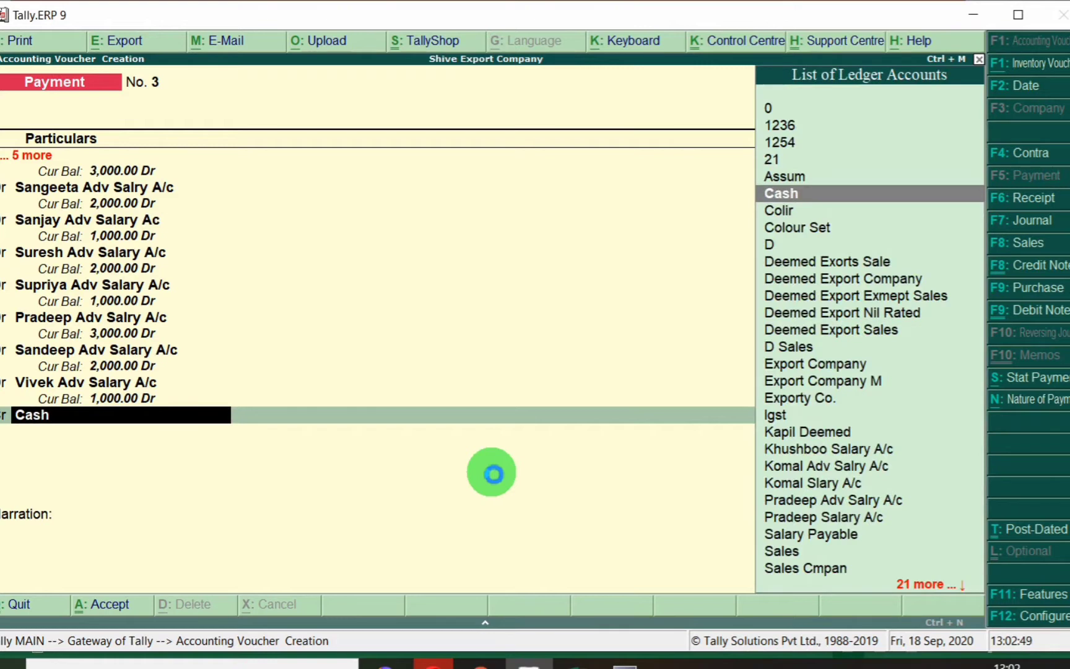
{"action": "key", "text": "Return"}
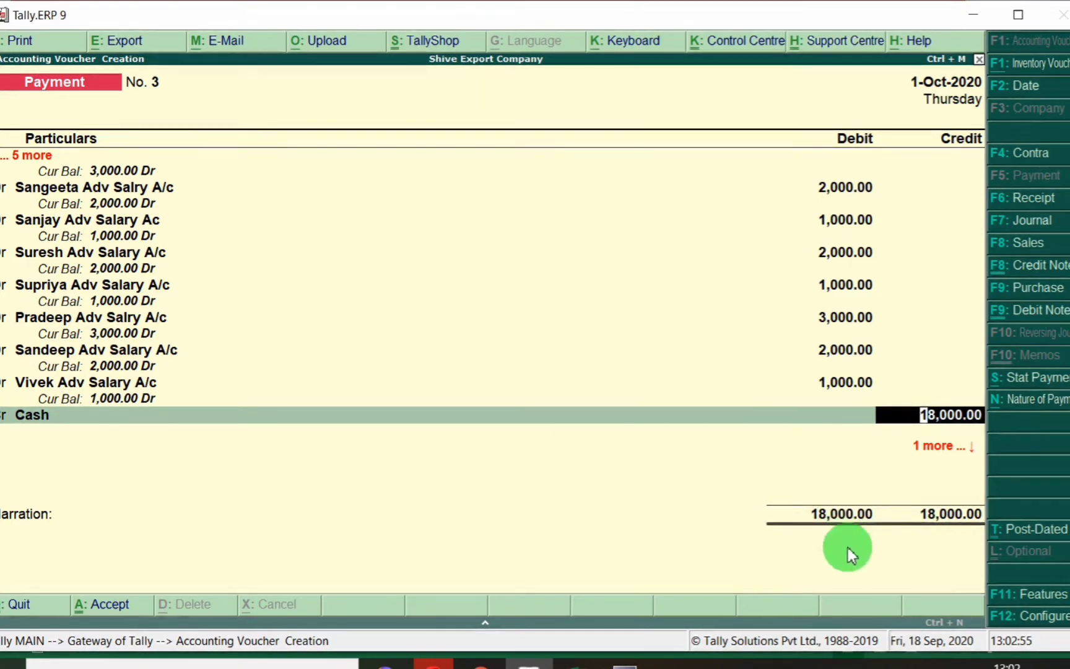
{"action": "key", "text": "alt+Tab"}
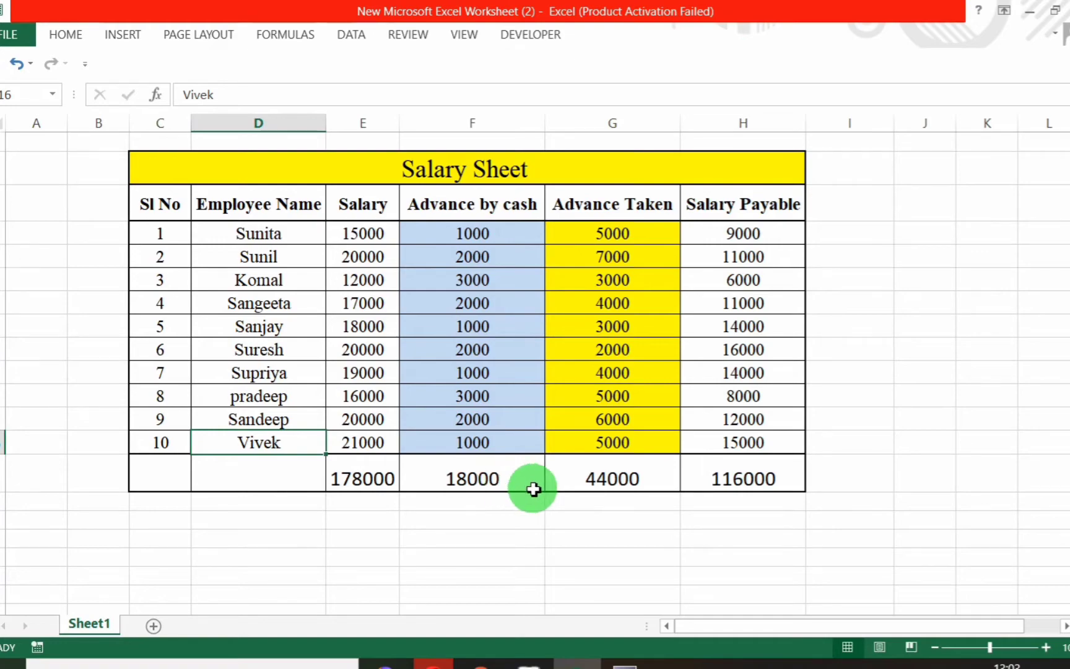
{"action": "key", "text": "alt+Tab"}
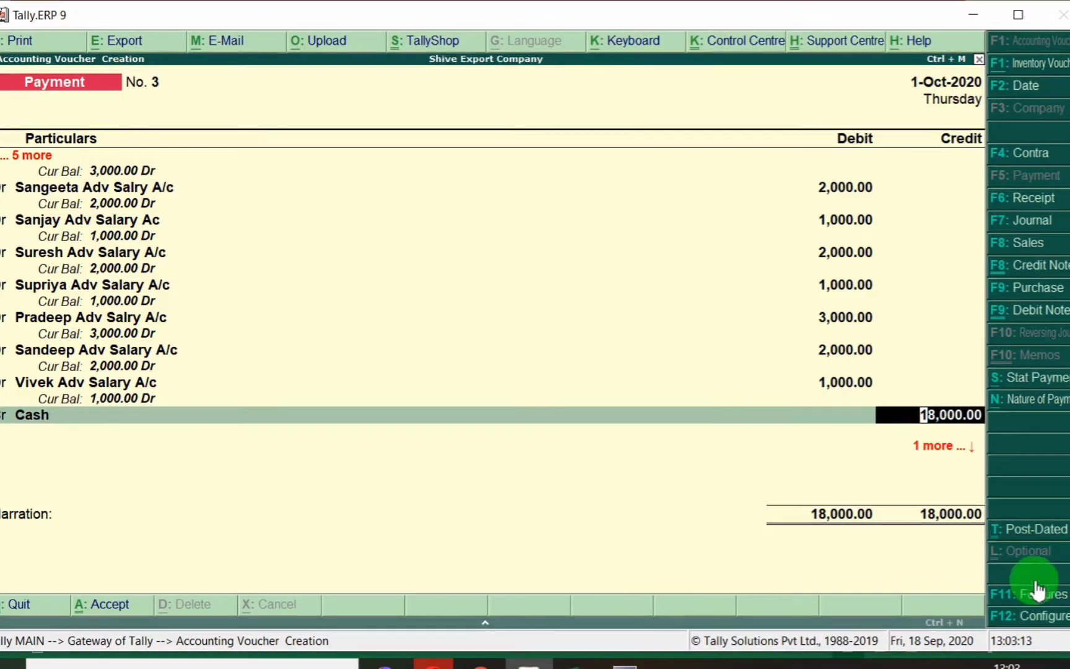
{"action": "left_click", "coordinate": [108, 604]}
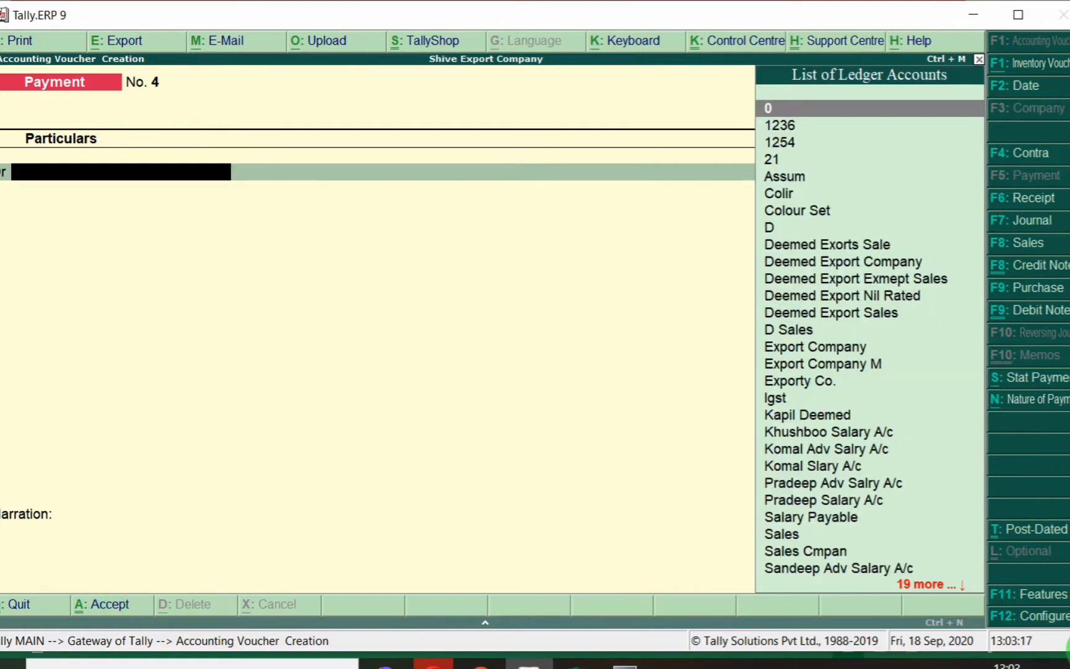
- Review the Advance Taken amounts in Excel and date the new Payment voucher 2-10-2020
{"action": "key", "text": "alt+Tab"}
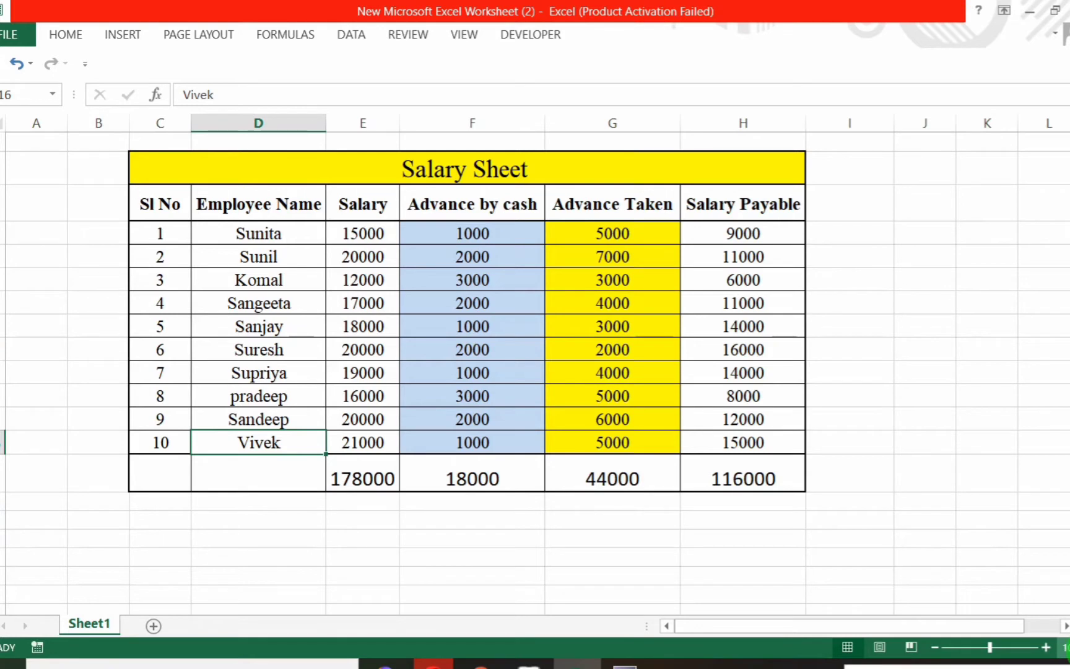
{"action": "left_click_drag", "start_coordinate": [623, 242], "coordinate": [611, 439]}
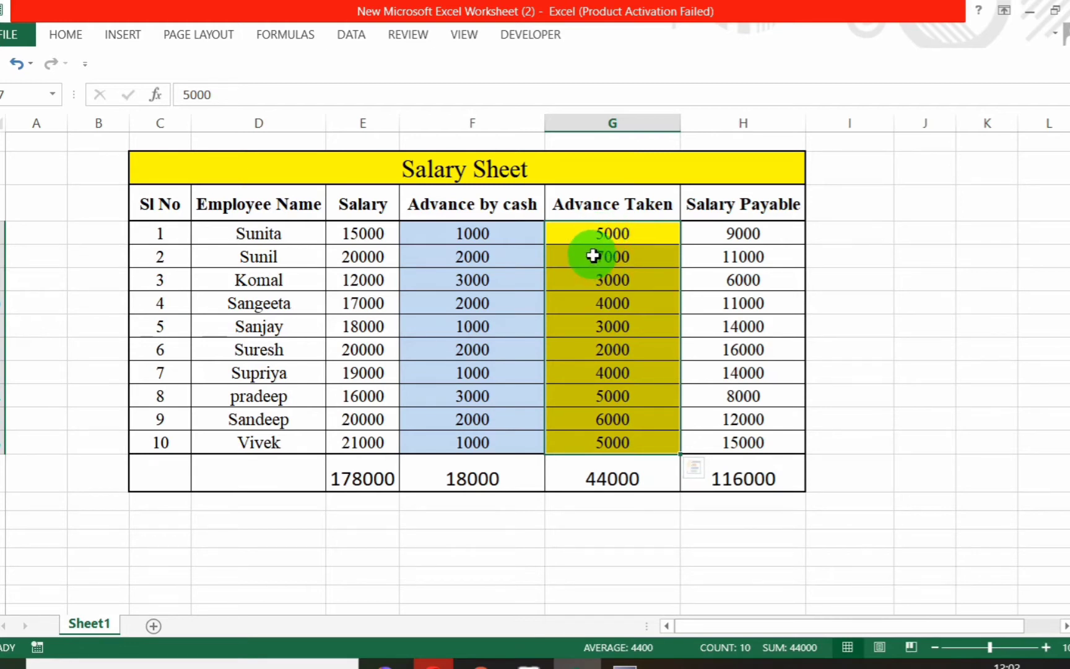
{"action": "key", "text": "alt+Tab"}
{"action": "key", "text": "F2"}
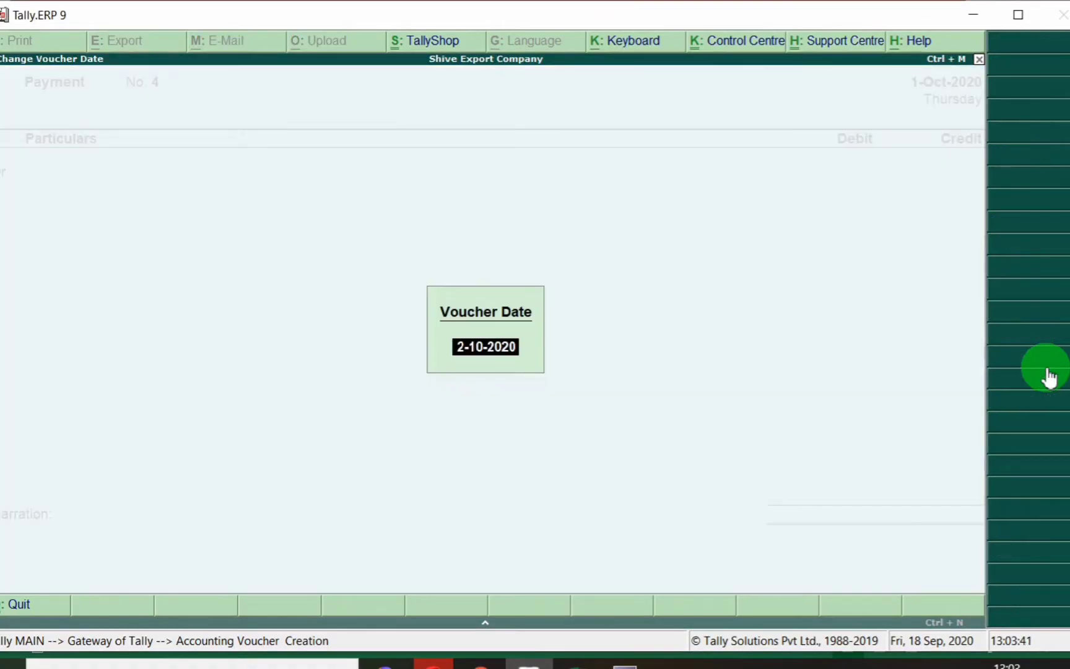
{"action": "key", "text": "Return"}
- Look up the first employee in Excel and select that employee's advance salary ledger as the voucher's first debit line
{"action": "key", "text": "alt+Tab"}
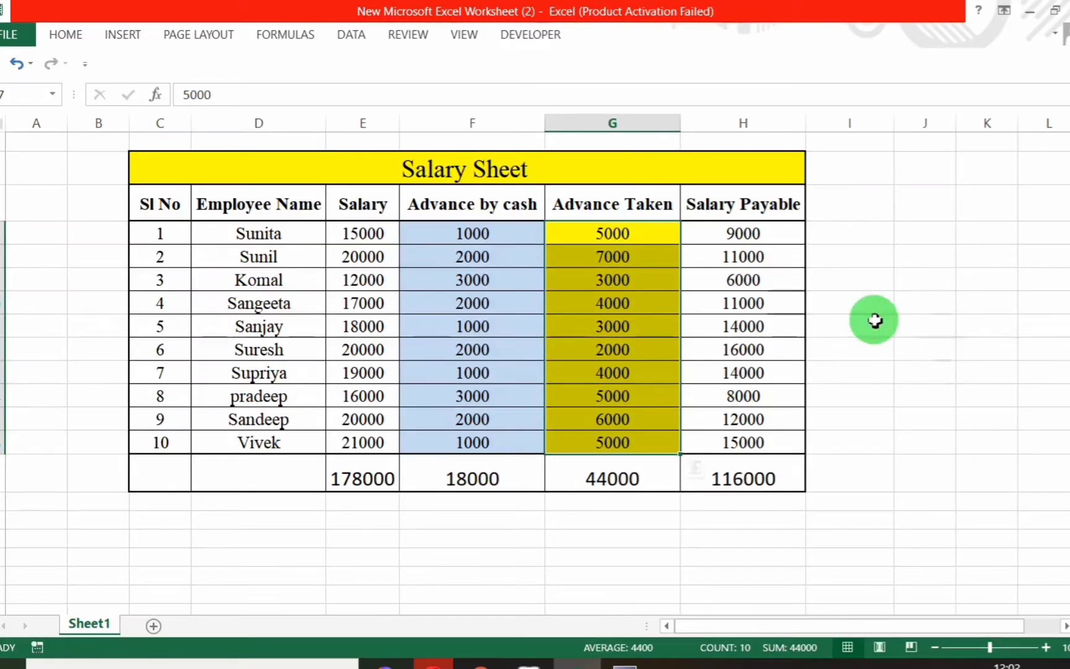
{"action": "left_click", "coordinate": [272, 241]}
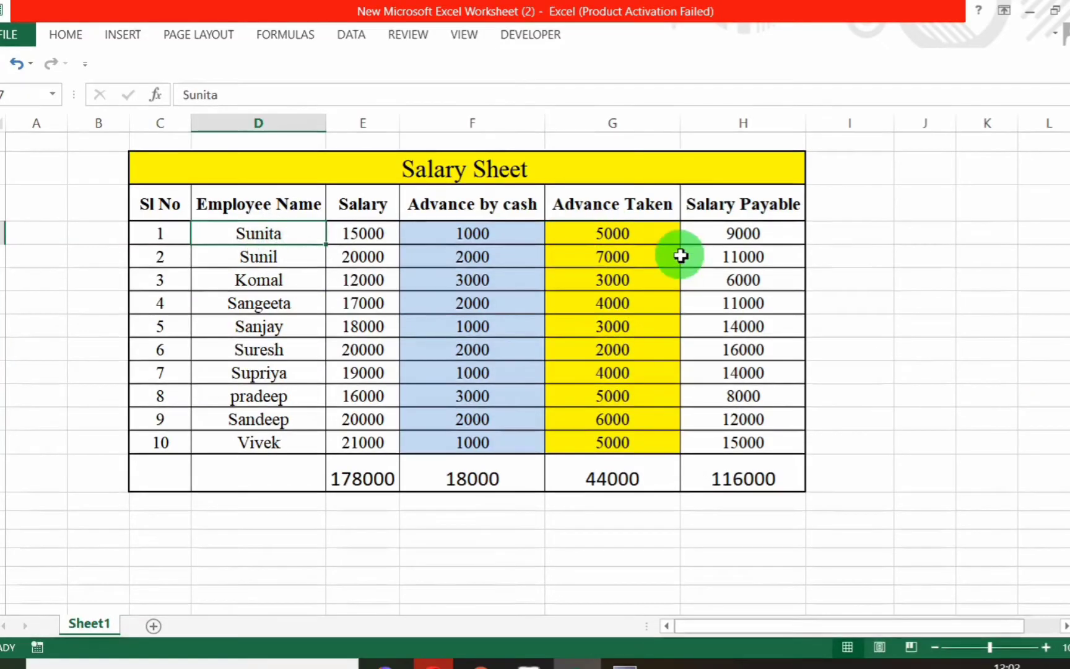
{"action": "key", "text": "alt+Tab"}
{"action": "type", "text": "ni"}
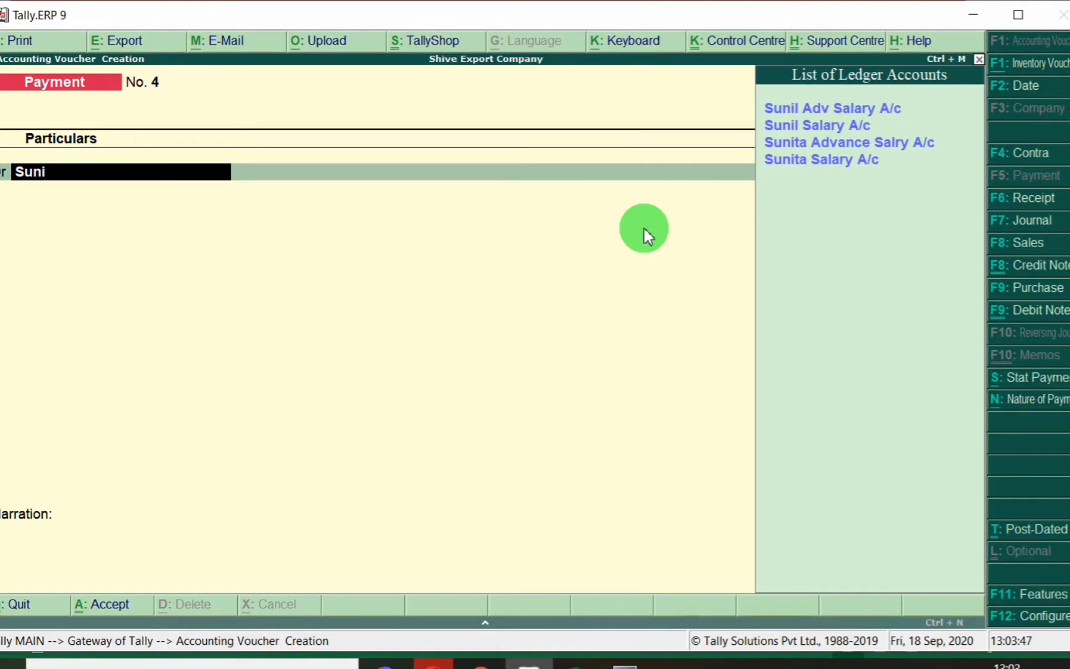
{"action": "key", "text": "Down"}
{"action": "key", "text": "Down"}
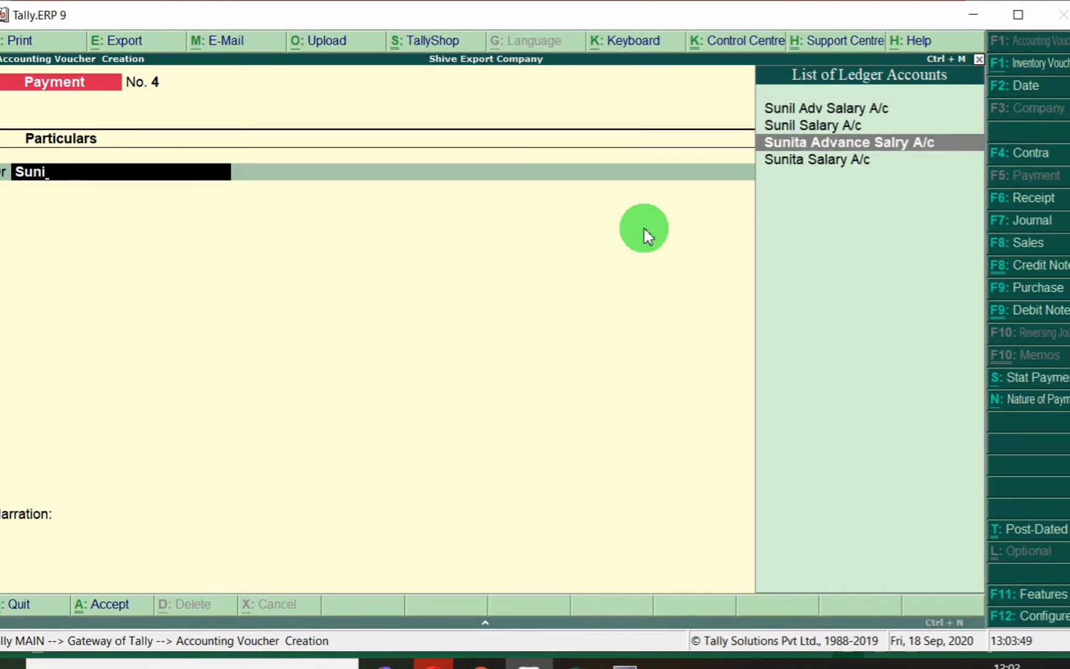
{"action": "key", "text": "Return"}
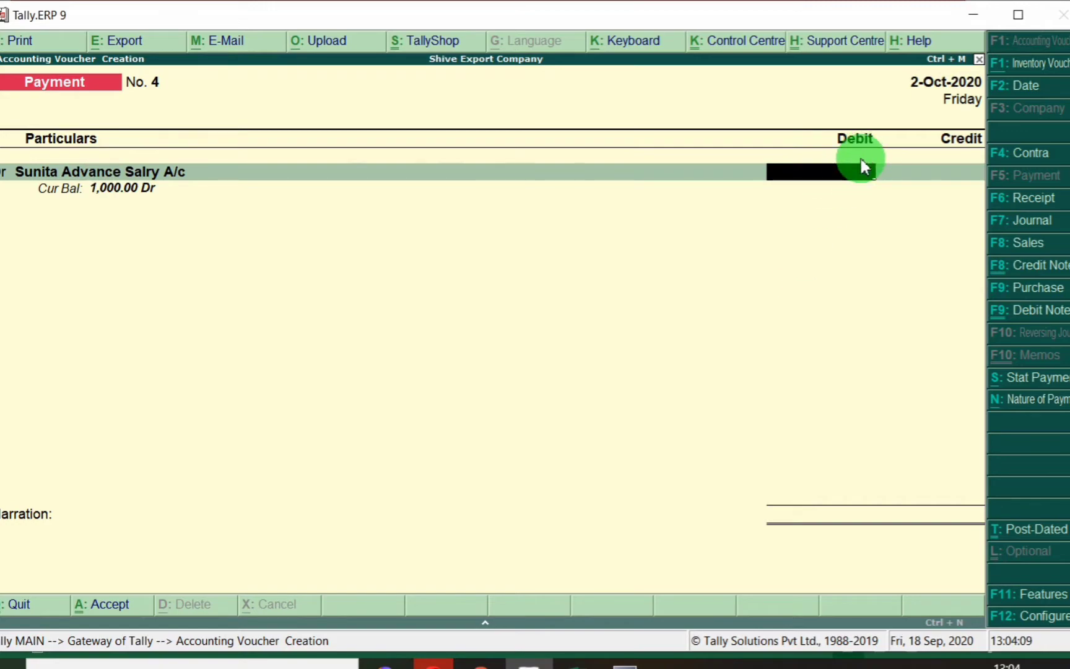
- Check the first employee's Advance Taken in Excel, enter a debit of 5,000, and start another debit line
{"action": "key", "text": "alt+Tab"}
{"action": "left_click", "coordinate": [613, 234]}
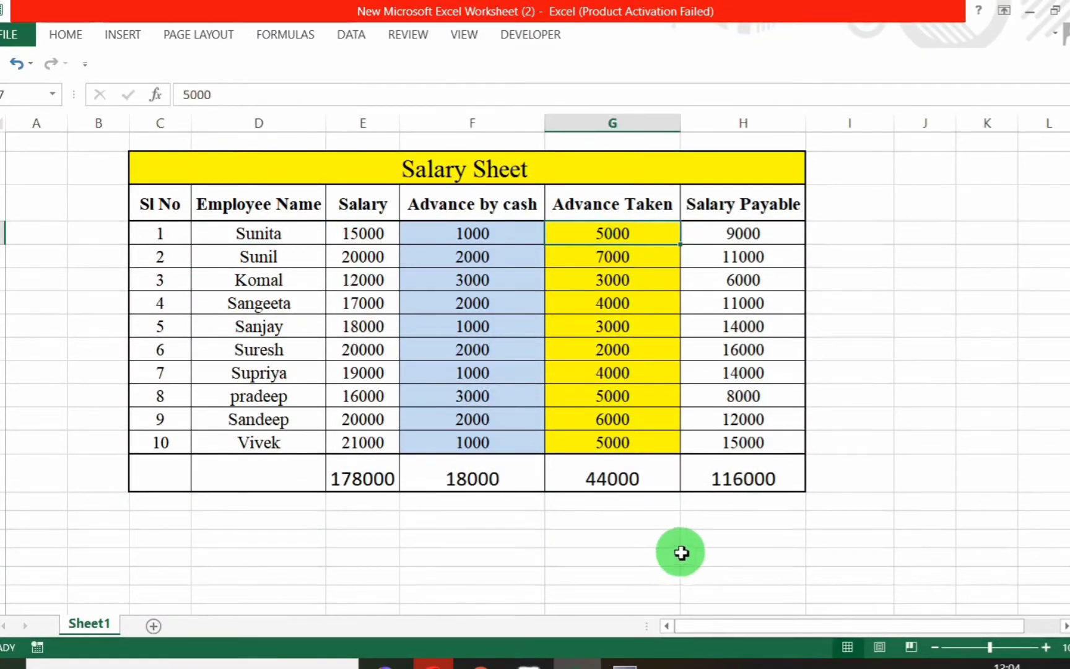
{"action": "key", "text": "alt+Tab"}
{"action": "type", "text": "5000"}
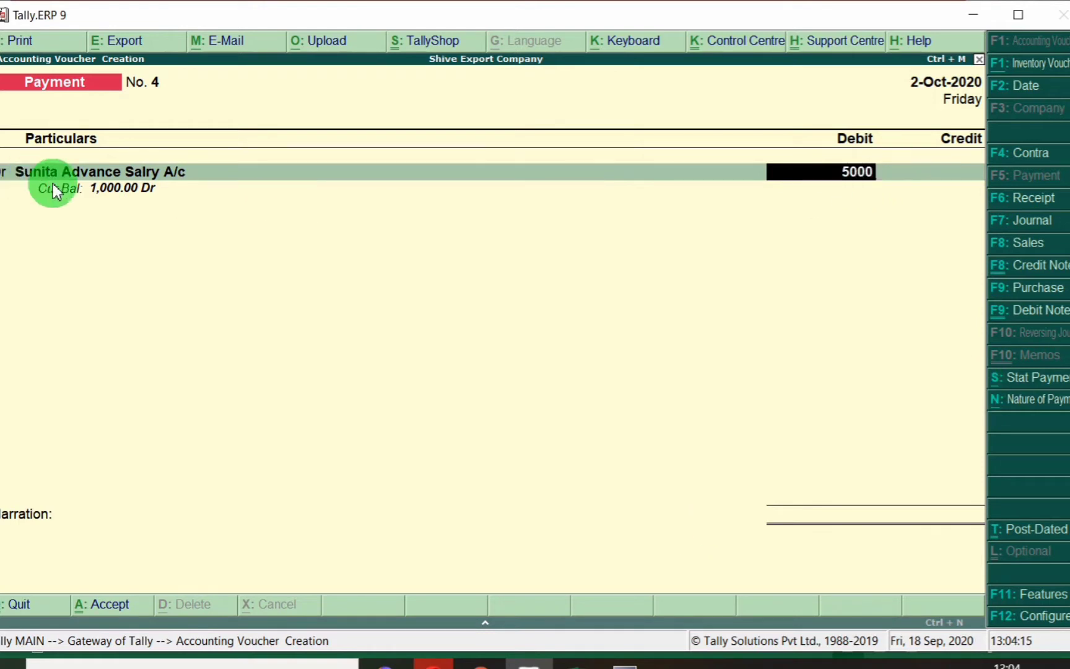
{"action": "key", "text": "Return"}
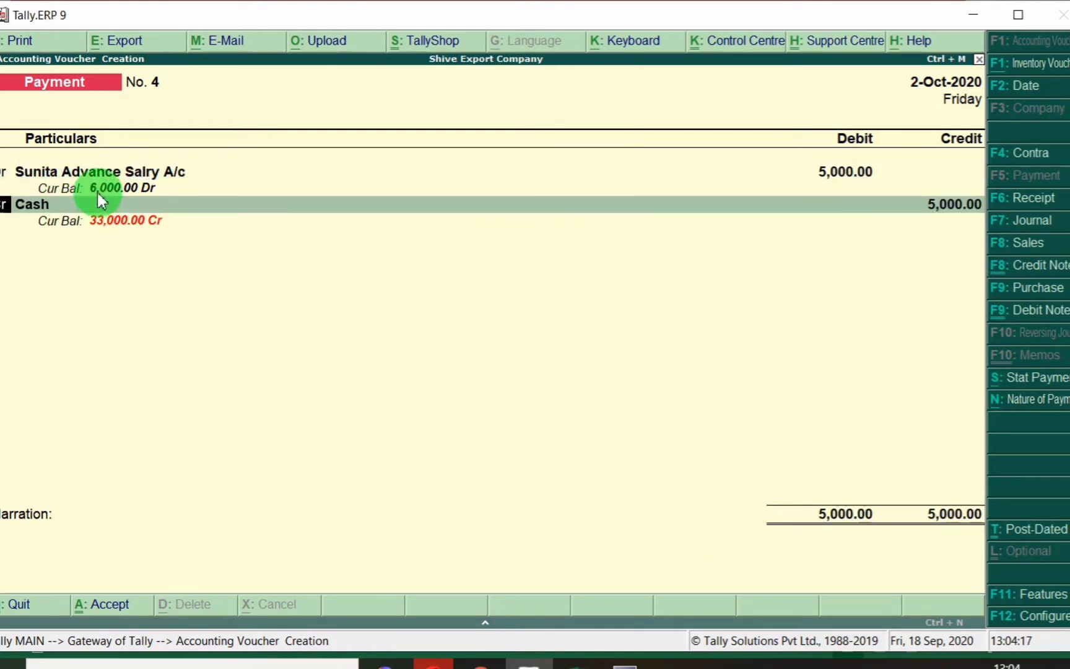
{"action": "key", "text": "Return"}
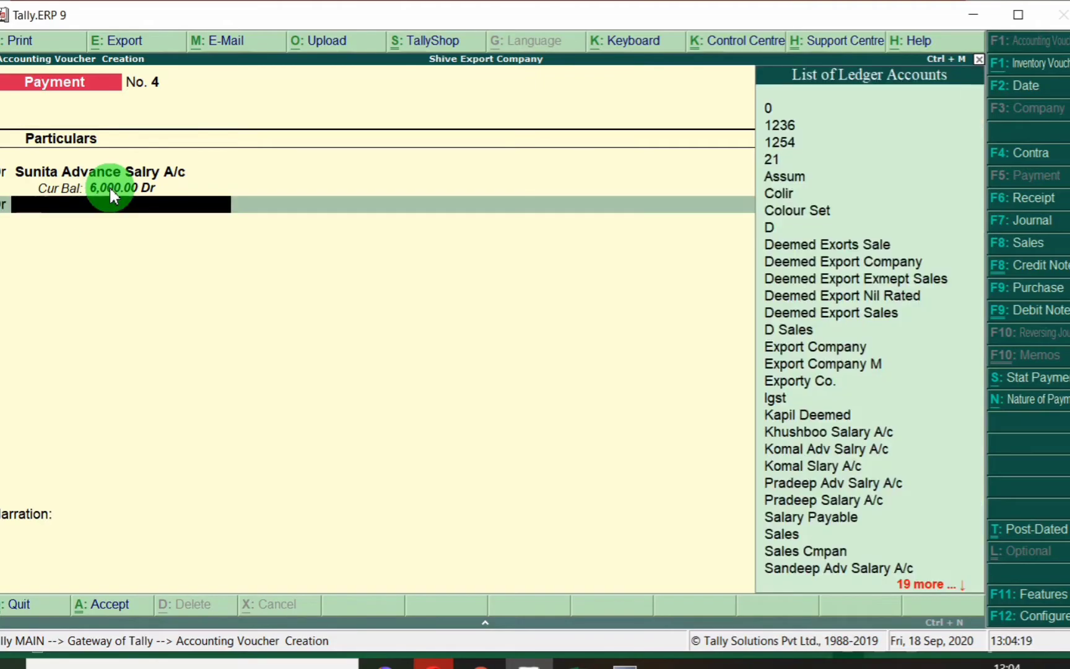
- Look up the second employee in Excel and select that employee's advance salary ledger for the second debit line
{"action": "key", "text": "alt+Tab"}
{"action": "left_click", "coordinate": [213, 260]}
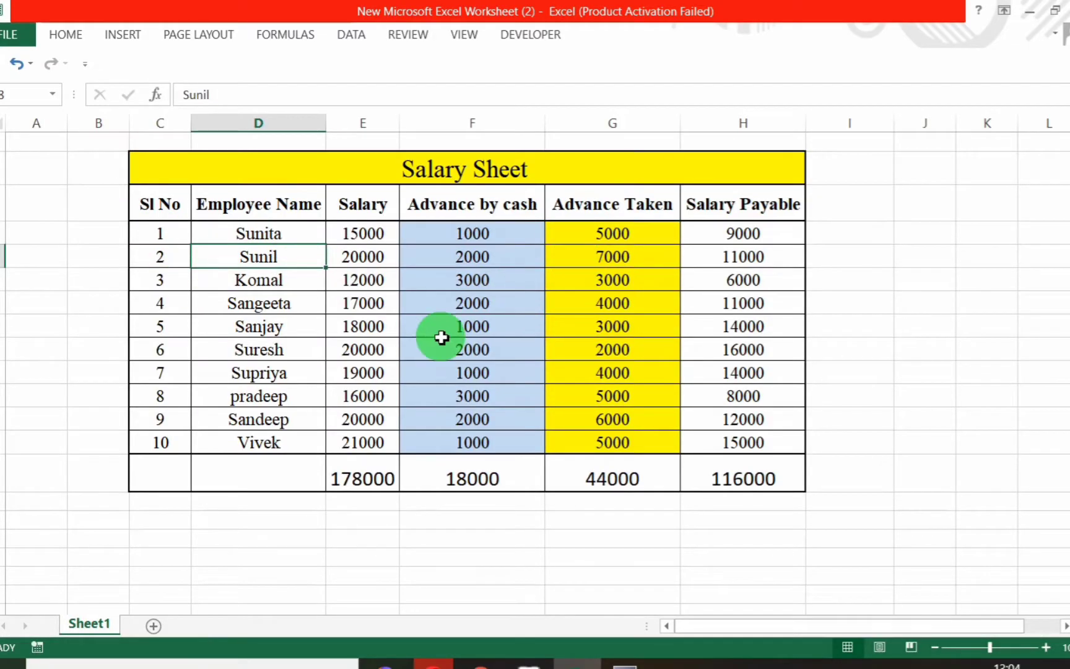
{"action": "key", "text": "alt+Tab"}
{"action": "type", "text": "Sunil"}
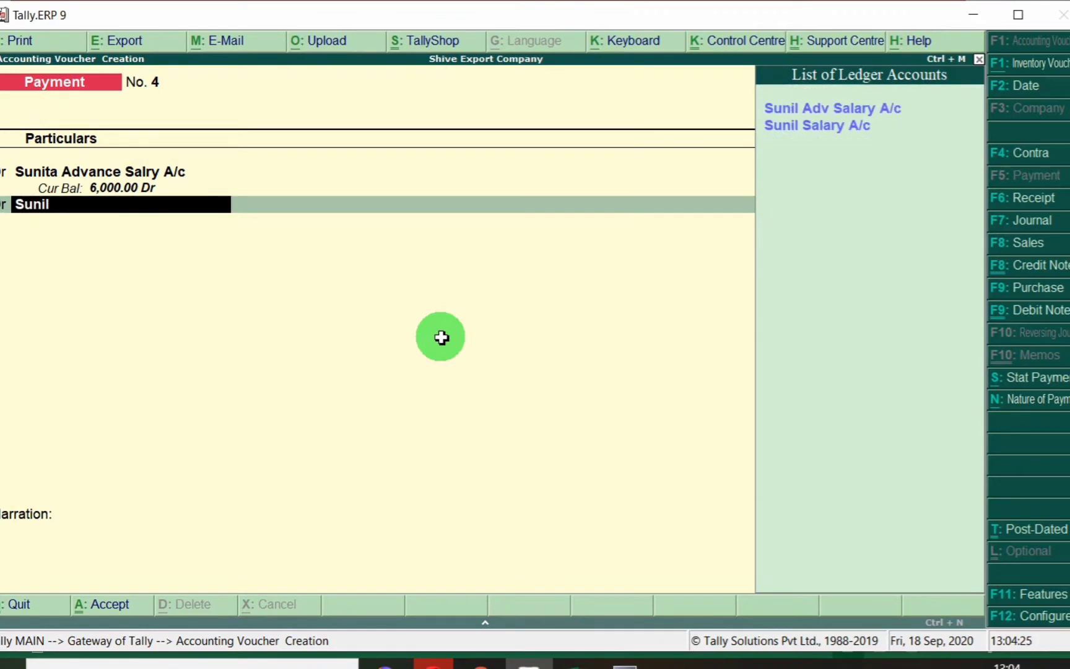
{"action": "key", "text": "Return"}
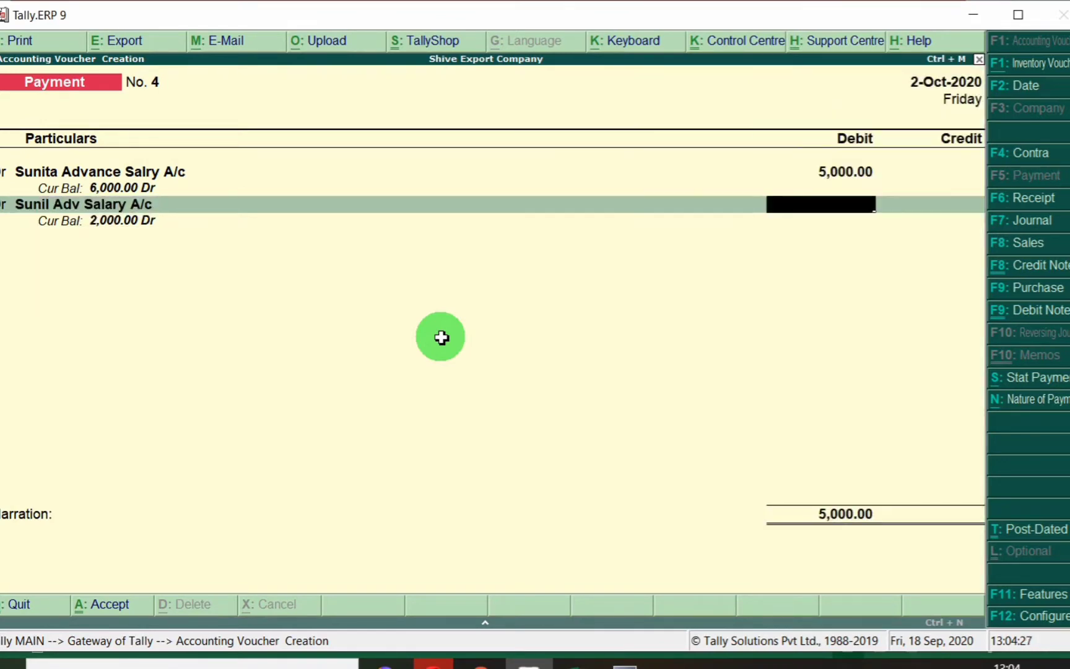
- Check the second employee's Advance Taken in Excel and enter 7,000 as the debit amount
{"action": "key", "text": "alt+Tab"}
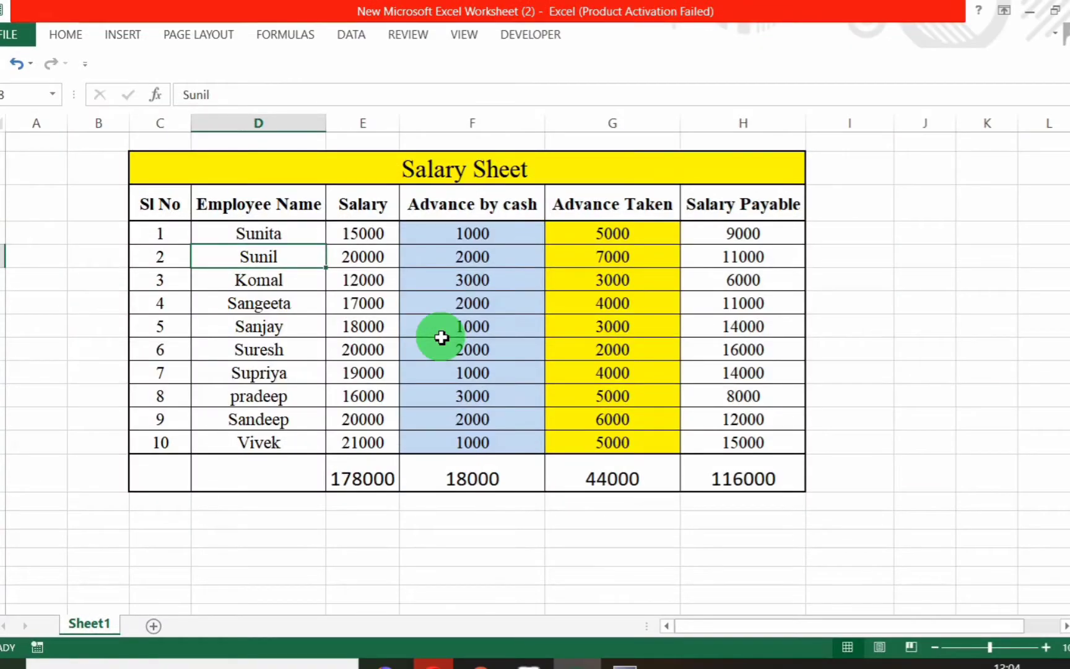
{"action": "left_click", "coordinate": [588, 275]}
{"action": "left_click", "coordinate": [588, 251]}
{"action": "key", "text": "alt+Tab"}
{"action": "type", "text": "7000"}
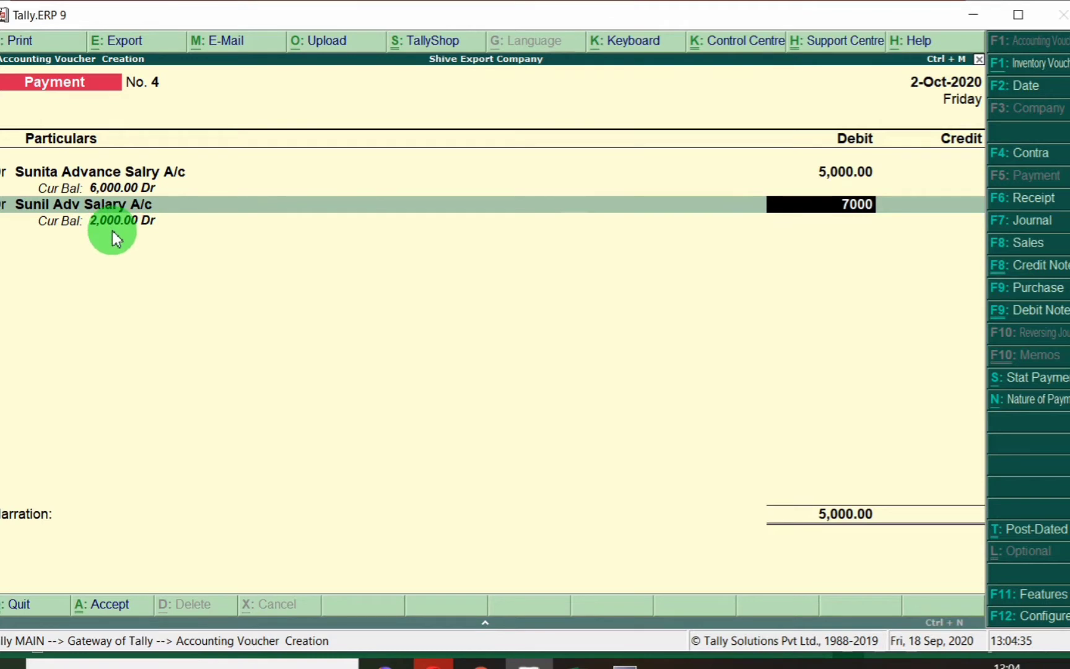
{"action": "key", "text": "Return"}
{"action": "left_click", "coordinate": [70, 251]}
- Add the third employee's advance salary ledger as a debit line and enter 3,000, checking Advance Taken in Excel
{"action": "key", "text": "alt+Tab"}
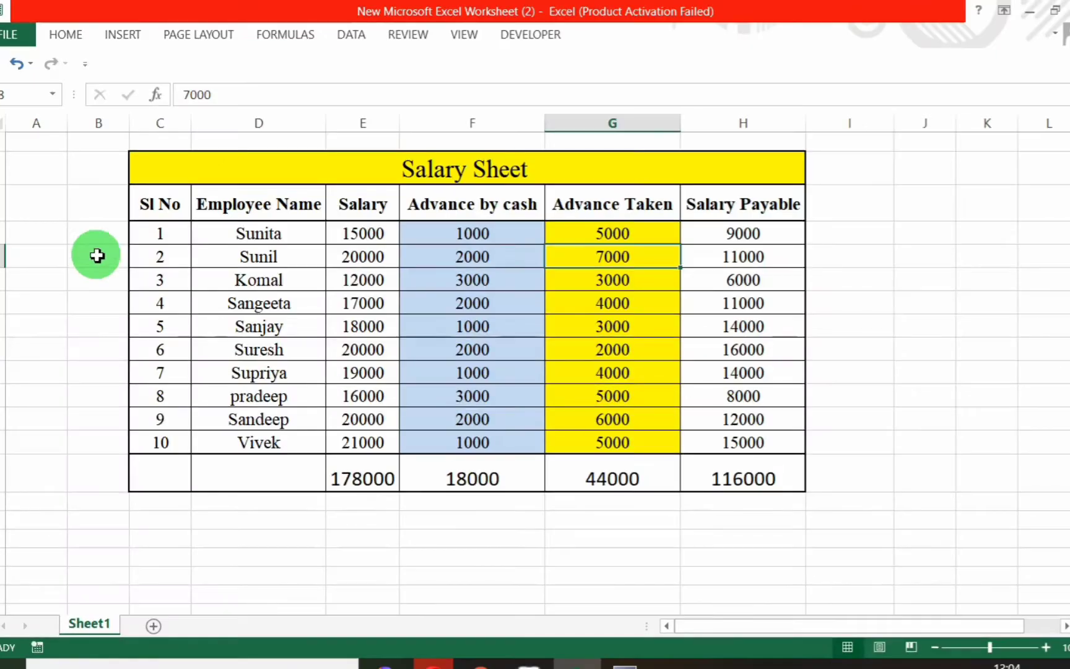
{"action": "left_click", "coordinate": [227, 281]}
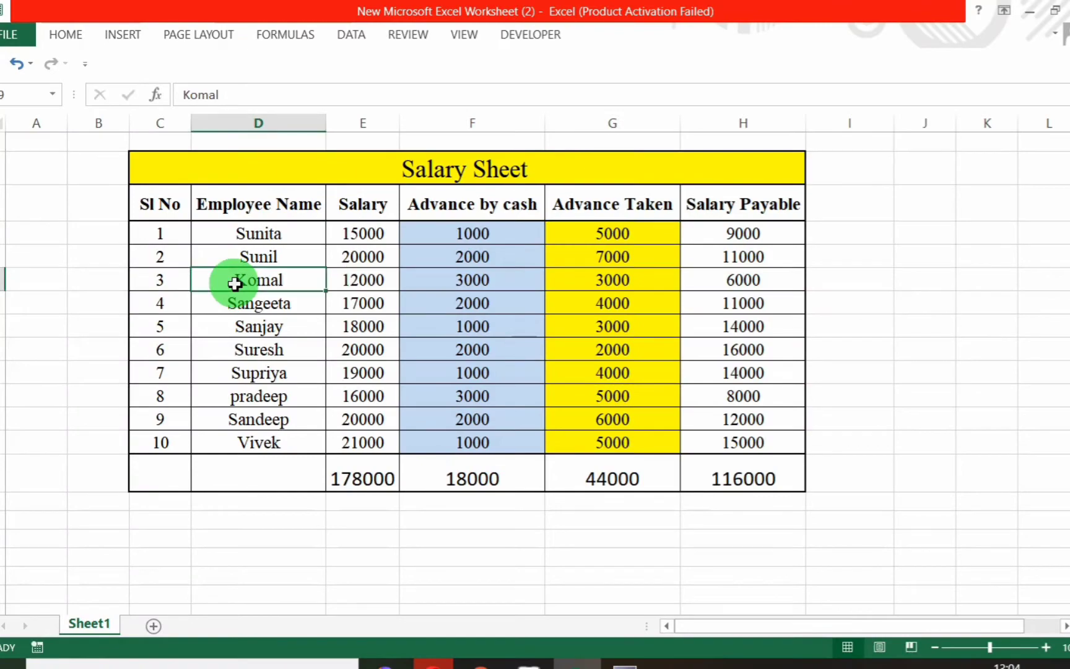
{"action": "left_click", "coordinate": [610, 282]}
{"action": "key", "text": "alt+Tab"}
{"action": "type", "text": "Koma"}
{"action": "key", "text": "Return"}
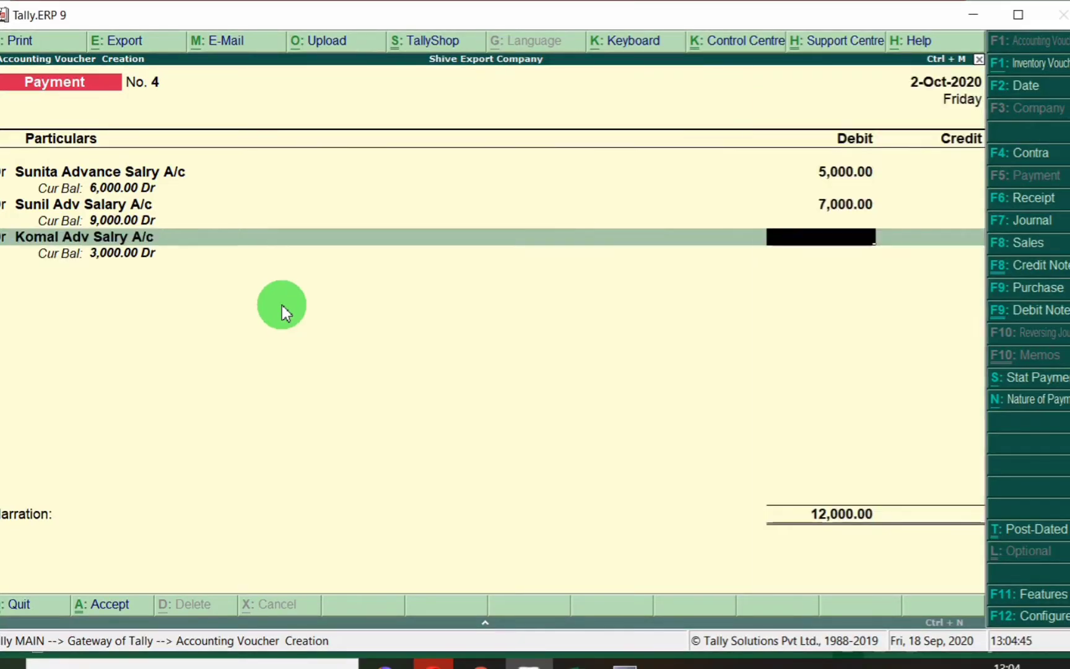
{"action": "type", "text": "3000"}
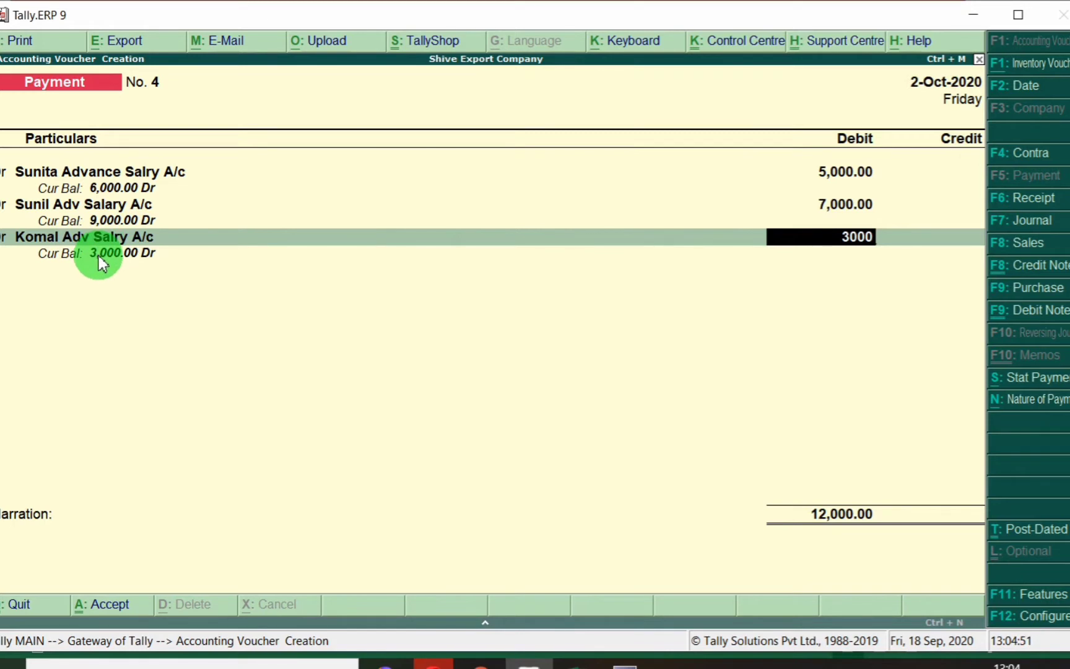
{"action": "key", "text": "Return"}
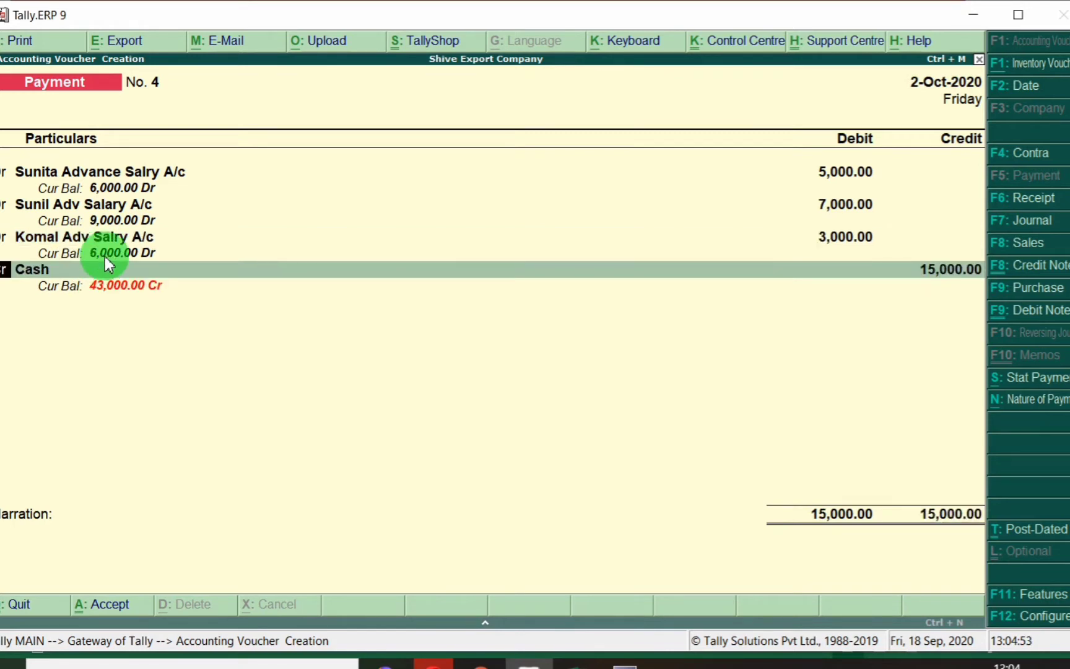
{"action": "key", "text": "Return"}
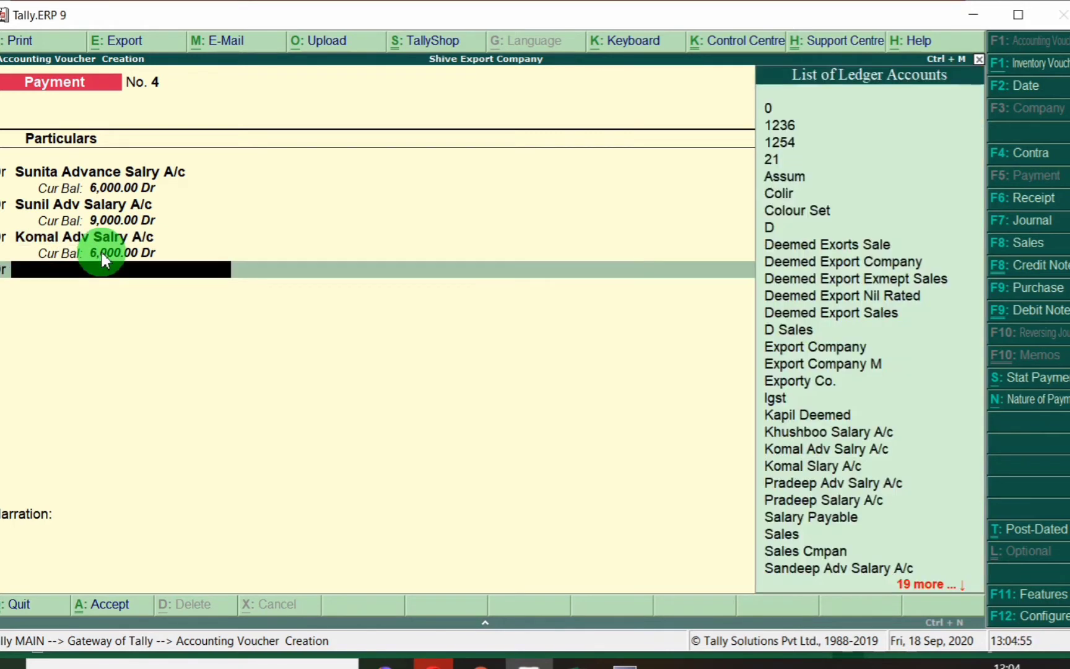
- Look up the fourth employee in Excel and debit that employee's advance salary ledger with 4,000 in the voucher
{"action": "key", "text": "alt+Tab"}
{"action": "left_click", "coordinate": [250, 323]}
{"action": "left_click", "coordinate": [270, 306]}
{"action": "key", "text": "alt+Tab"}
{"action": "type", "text": "Sangee"}
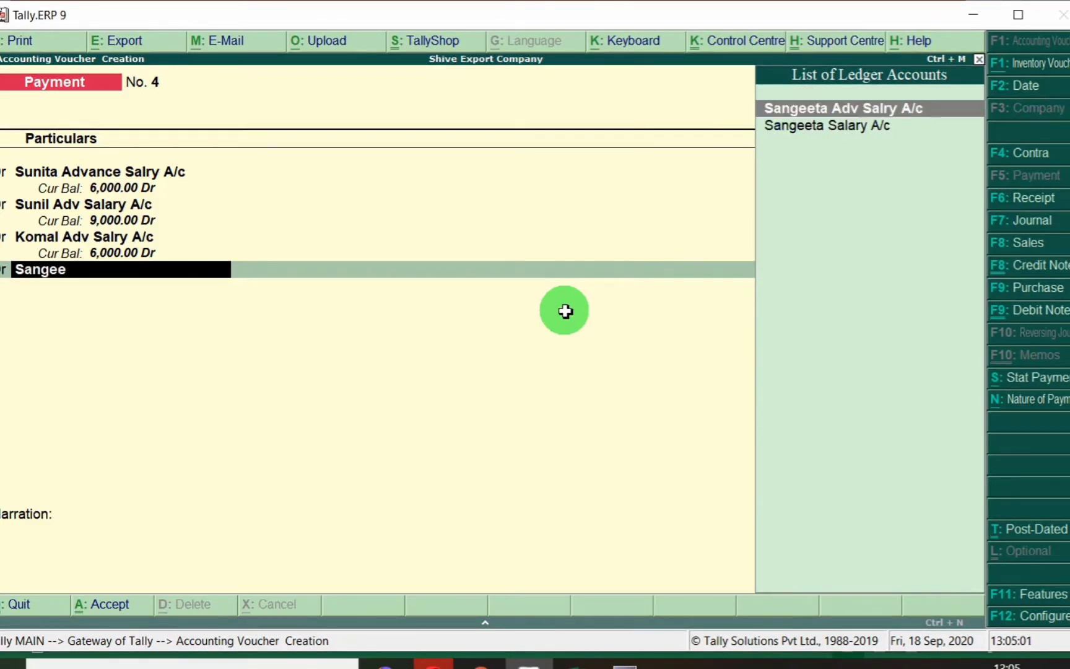
{"action": "key", "text": "Return"}
{"action": "type", "text": "4000"}
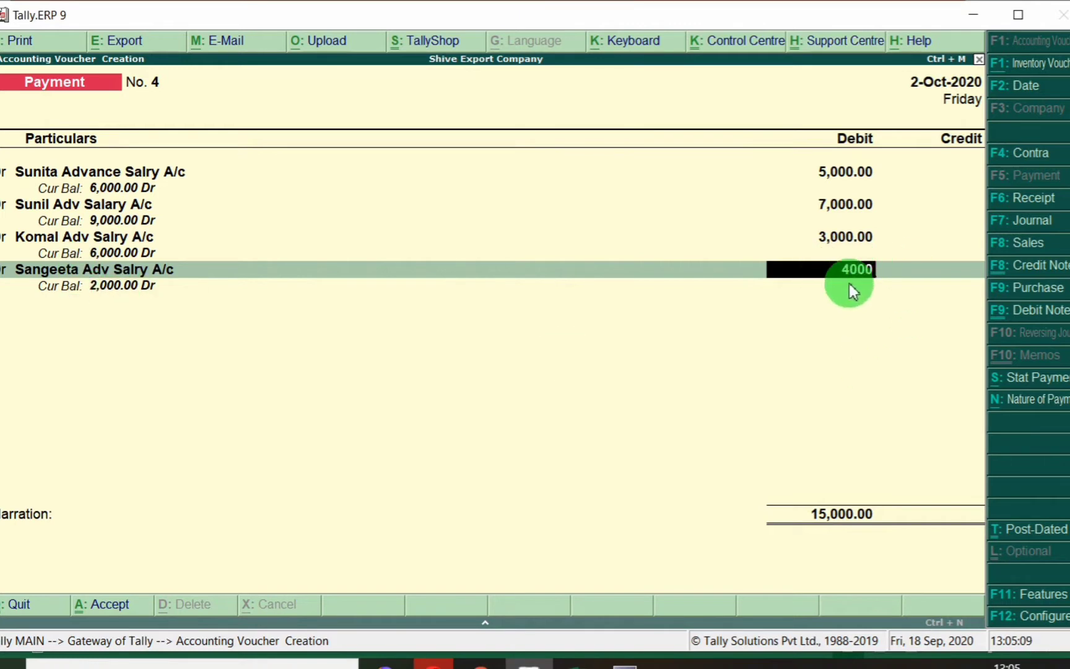
{"action": "key", "text": "Return"}
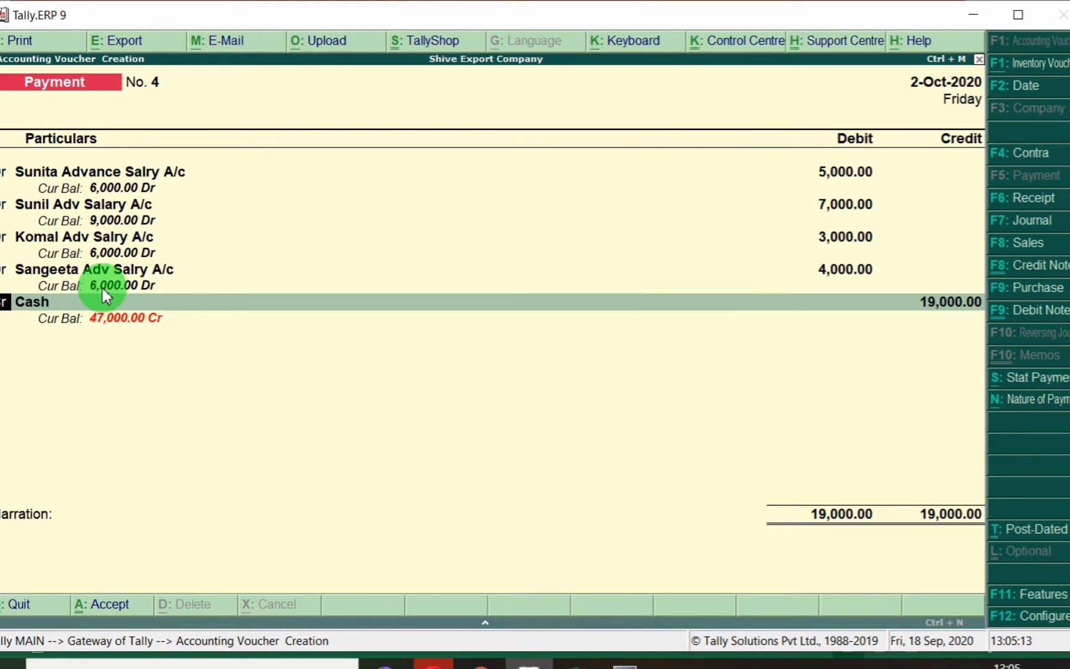
{"action": "key", "text": "Return"}
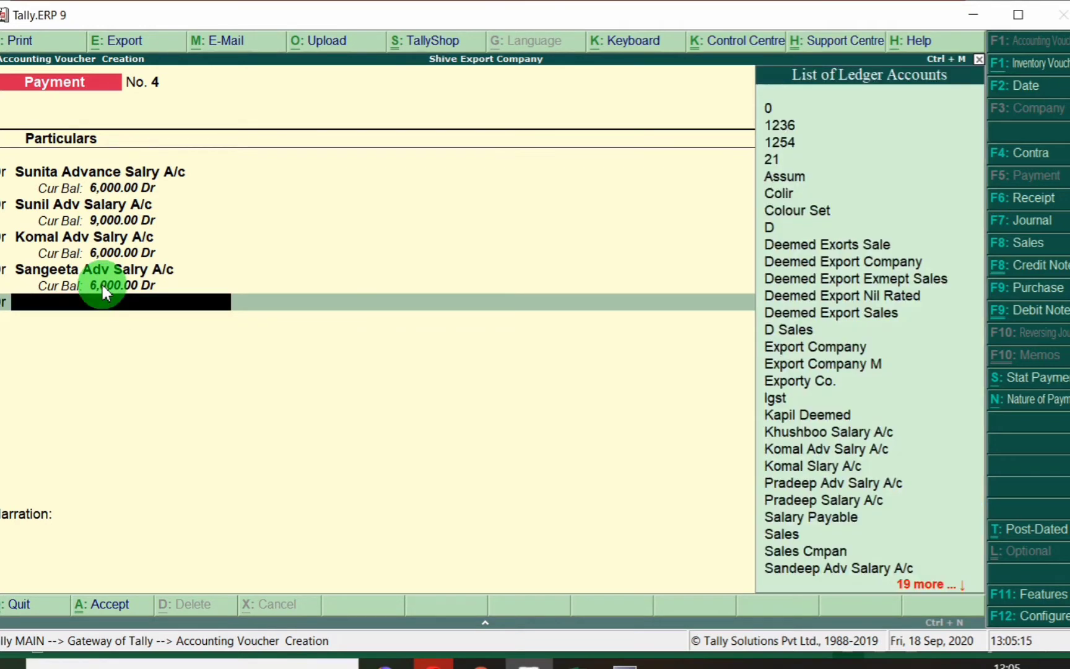
- Look up the fifth employee in Excel, select that employee's advance salary ledger for the fifth debit line and enter 6,000
{"action": "key", "text": "alt+Tab"}
{"action": "left_click", "coordinate": [270, 329]}
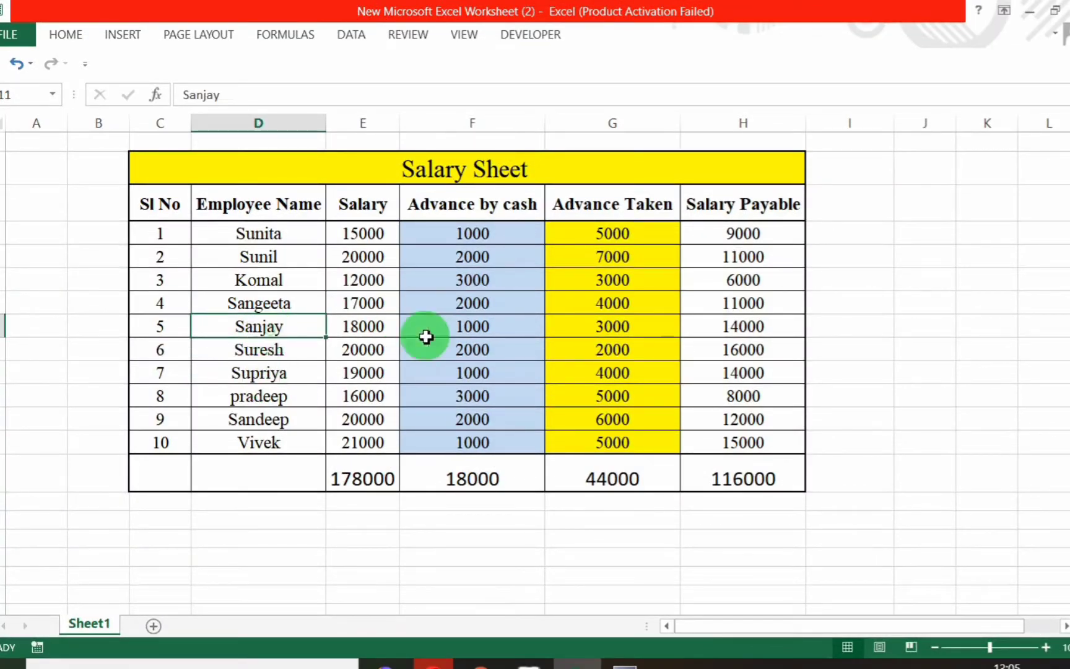
{"action": "key", "text": "alt+Tab"}
{"action": "type", "text": "Sang"}
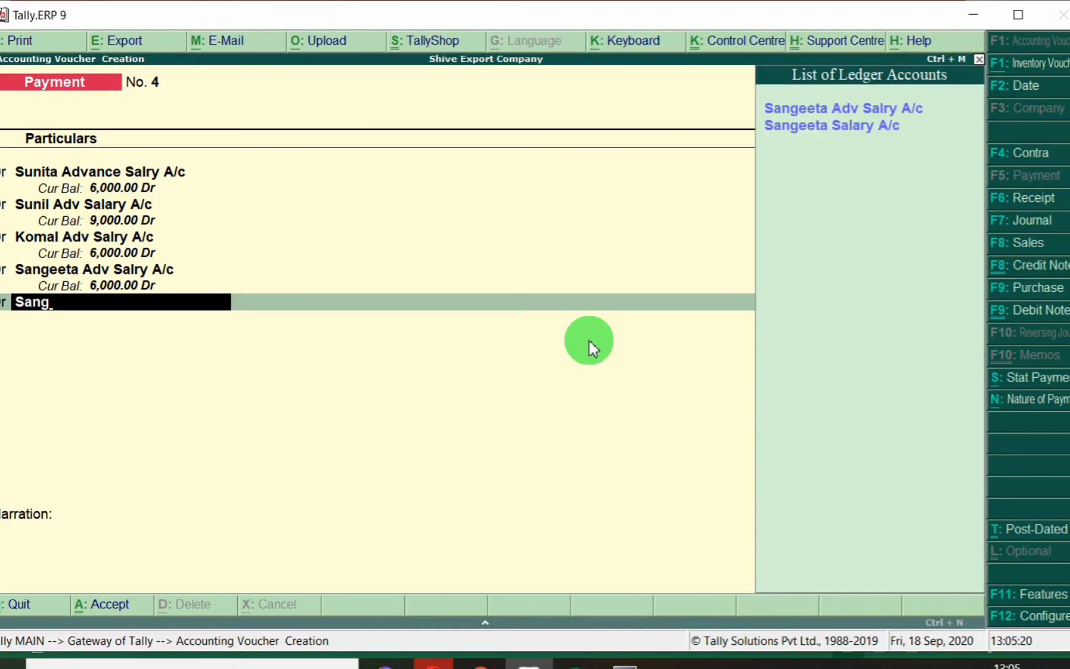
{"action": "key", "text": "BackSpace"}
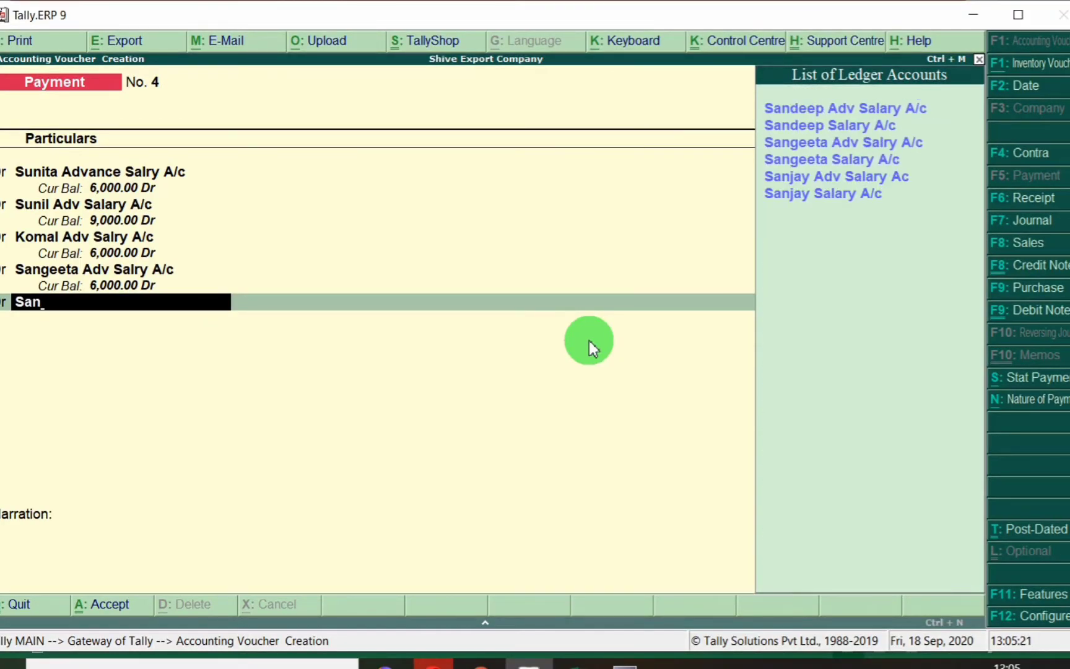
{"action": "type", "text": "ja"}
{"action": "key", "text": "Return"}
{"action": "type", "text": "6000"}
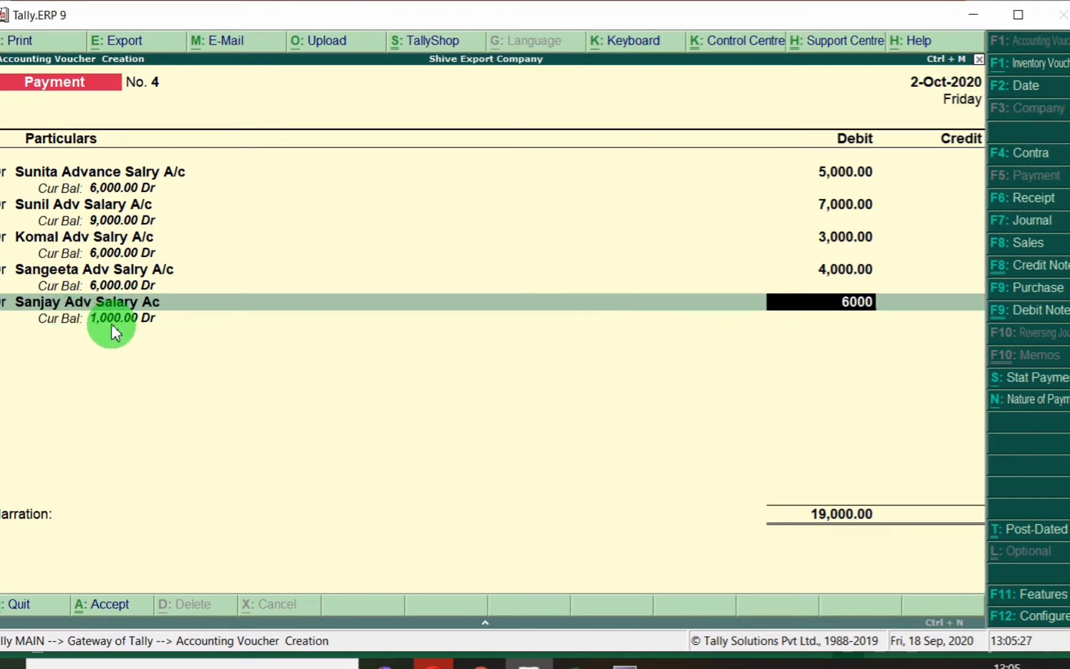
{"action": "key", "text": "Return"}
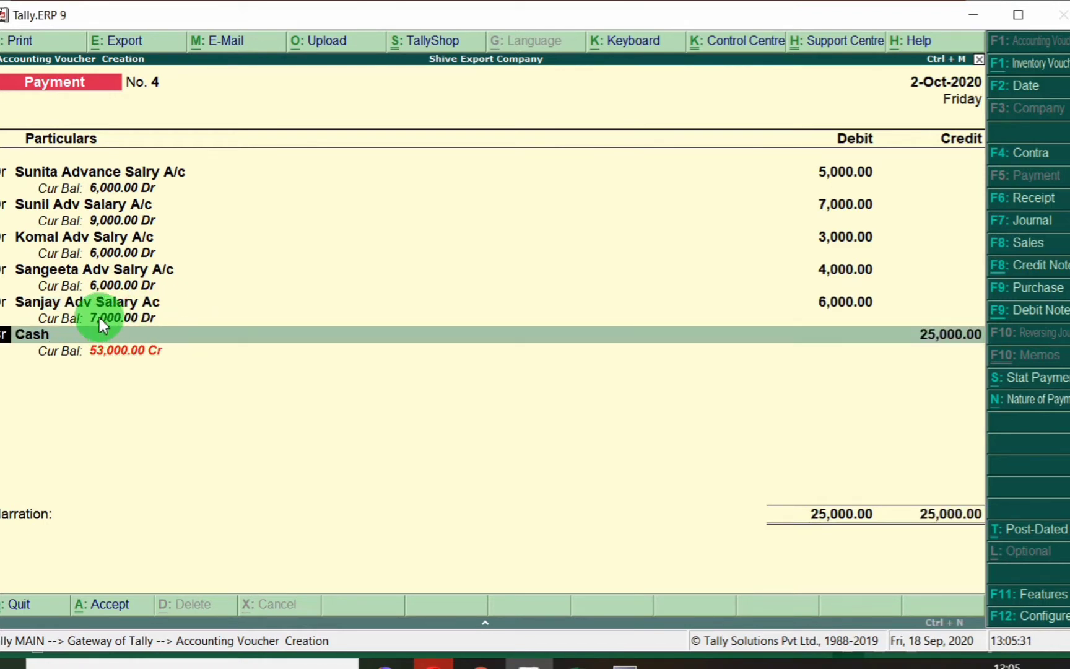
- Recheck the fifth employee's Advance Taken in Excel and correct that ledger's debit amount to 3,000
{"action": "key", "text": "alt+Tab"}
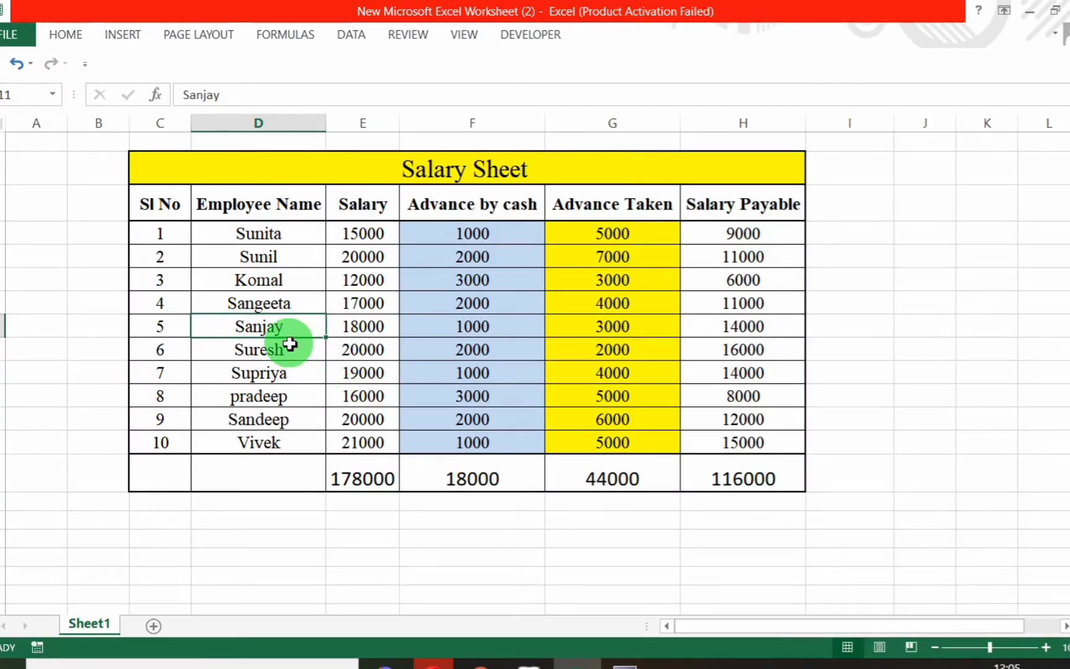
{"action": "key", "text": "alt+Tab"}
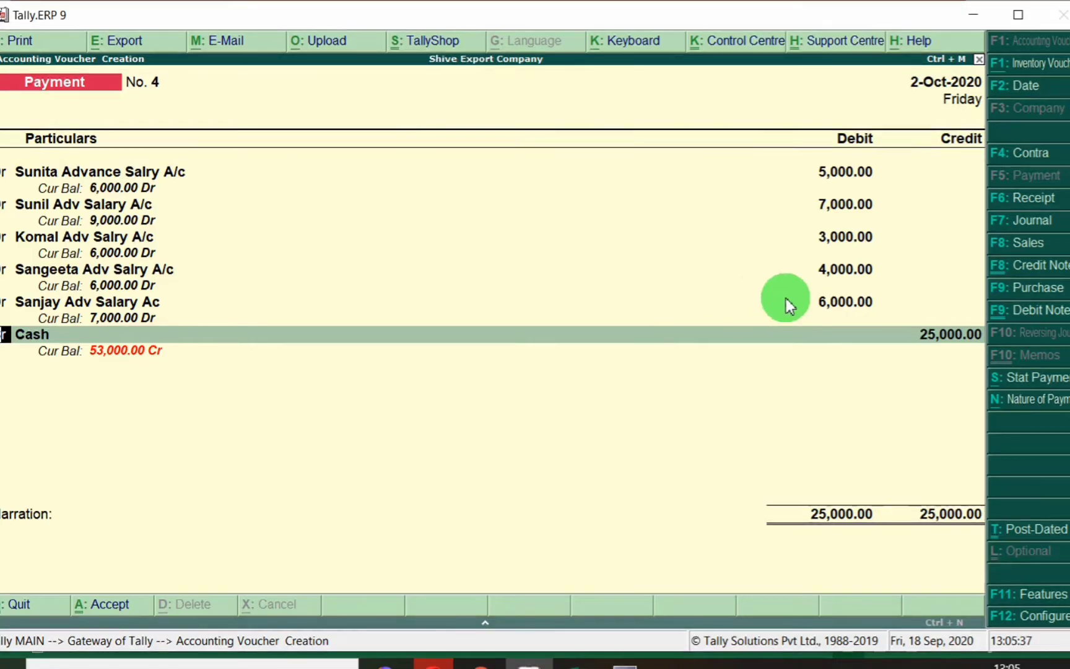
{"action": "left_click", "coordinate": [137, 304]}
{"action": "key", "text": "Return"}
{"action": "type", "text": "3,00"}
{"action": "type", "text": "0"}
{"action": "key", "text": "Return"}
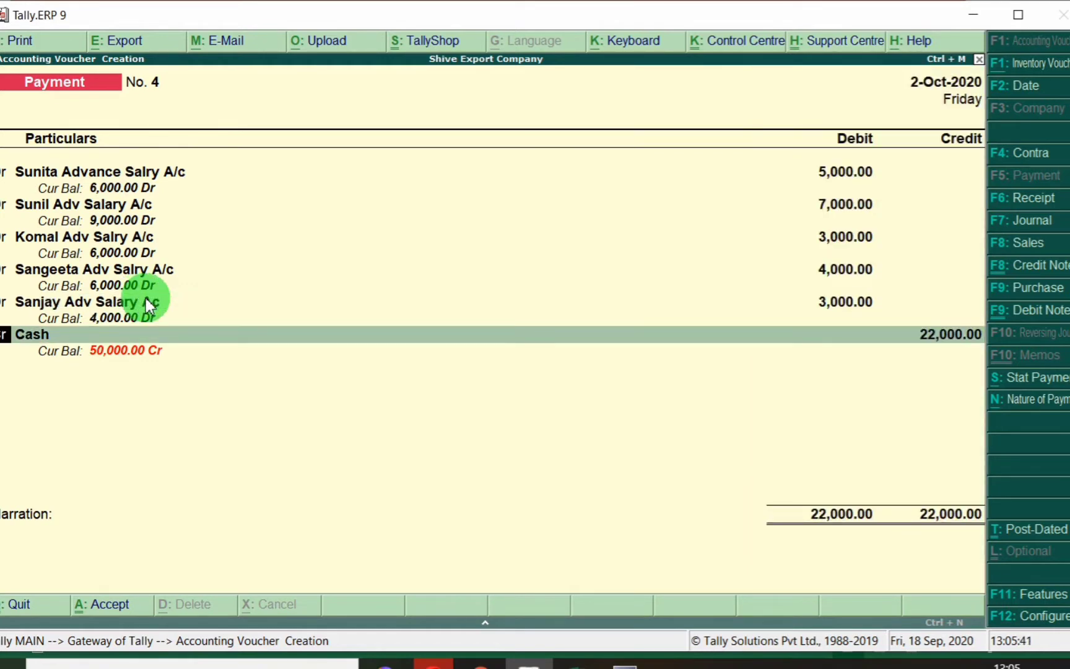
- Look up the sixth employee in Excel and debit that employee's advance salary ledger with 2,000 in the voucher
{"action": "left_click", "coordinate": [109, 327]}
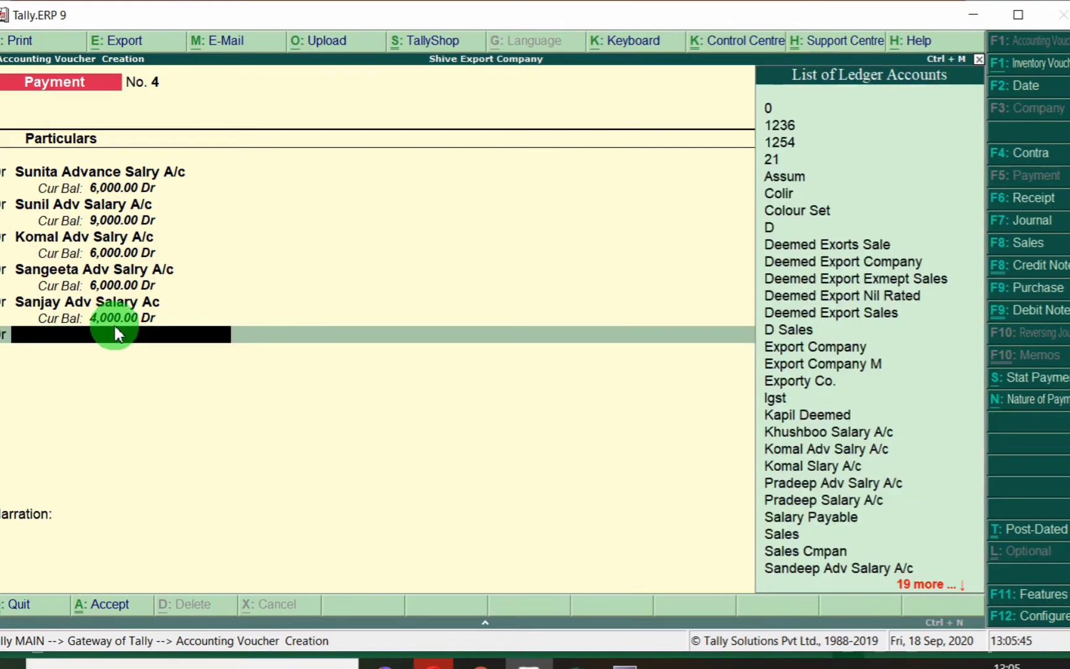
{"action": "key", "text": "alt+Tab"}
{"action": "left_click", "coordinate": [285, 350]}
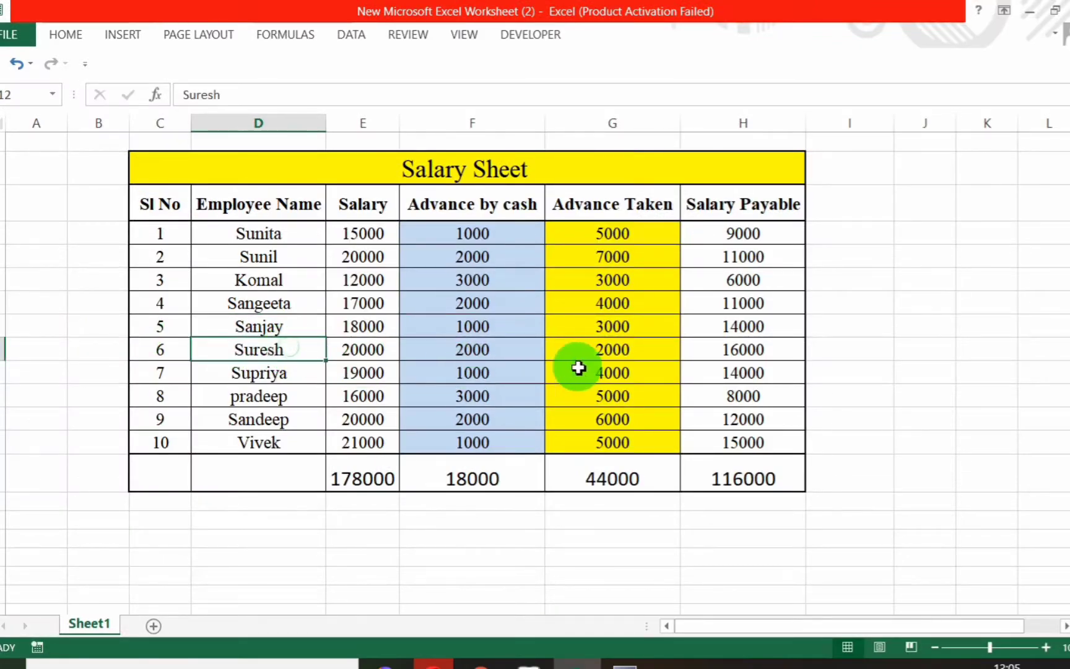
{"action": "key", "text": "alt+Tab"}
{"action": "type", "text": "Sure"}
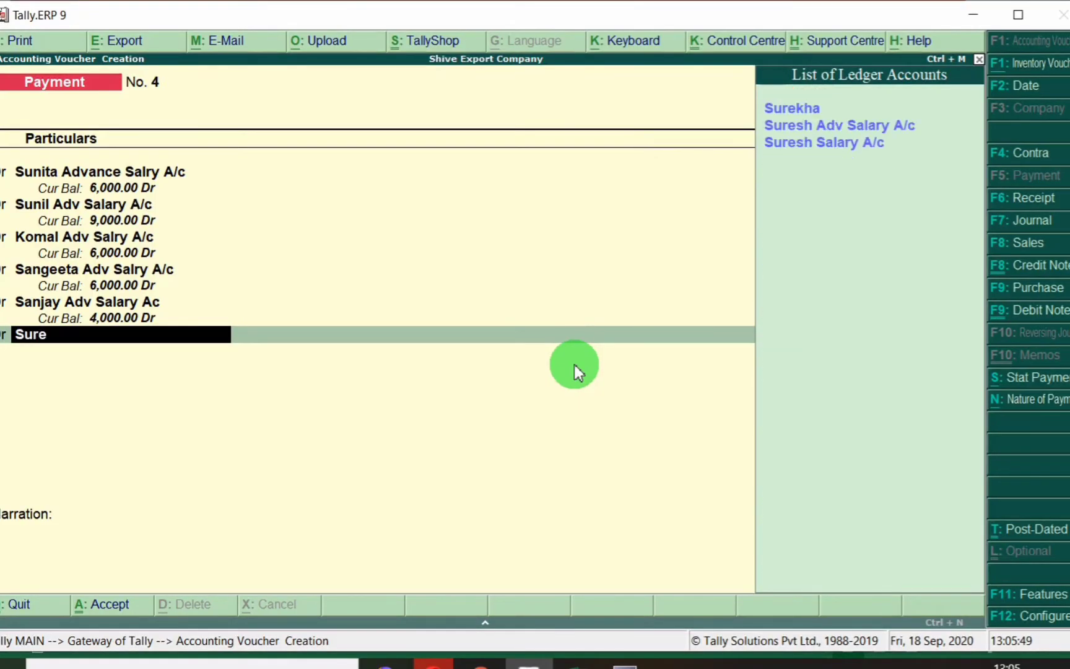
{"action": "key", "text": "Down"}
{"action": "key", "text": "Return"}
{"action": "type", "text": "2000"}
{"action": "key", "text": "alt+Tab"}
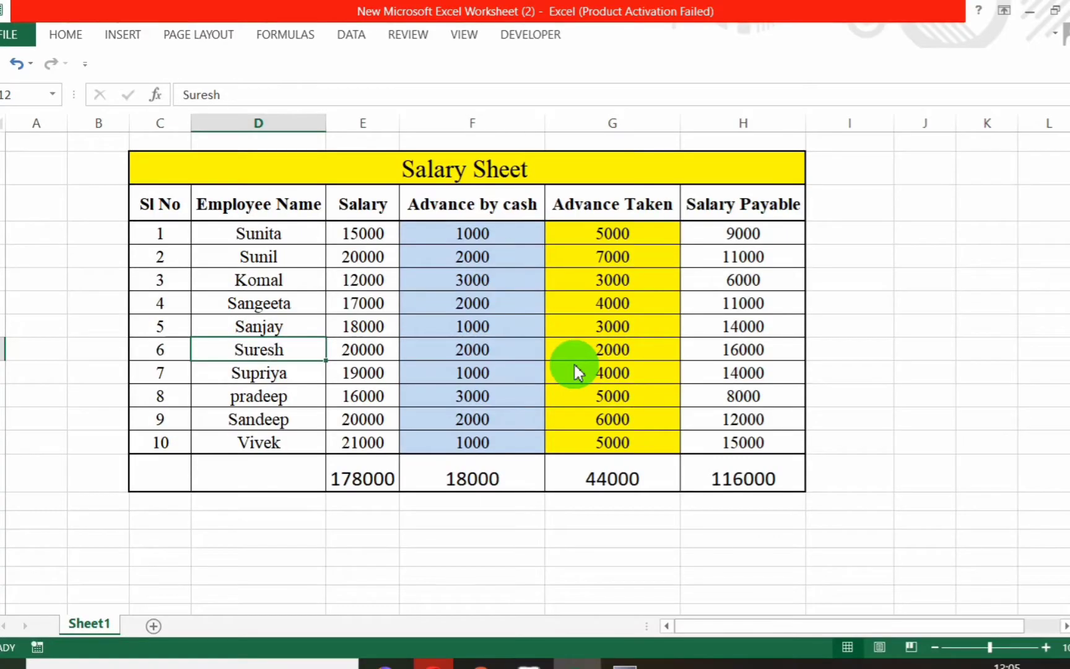
{"action": "left_click", "coordinate": [265, 375]}
{"action": "key", "text": "alt+Tab"}
{"action": "key", "text": "Return"}
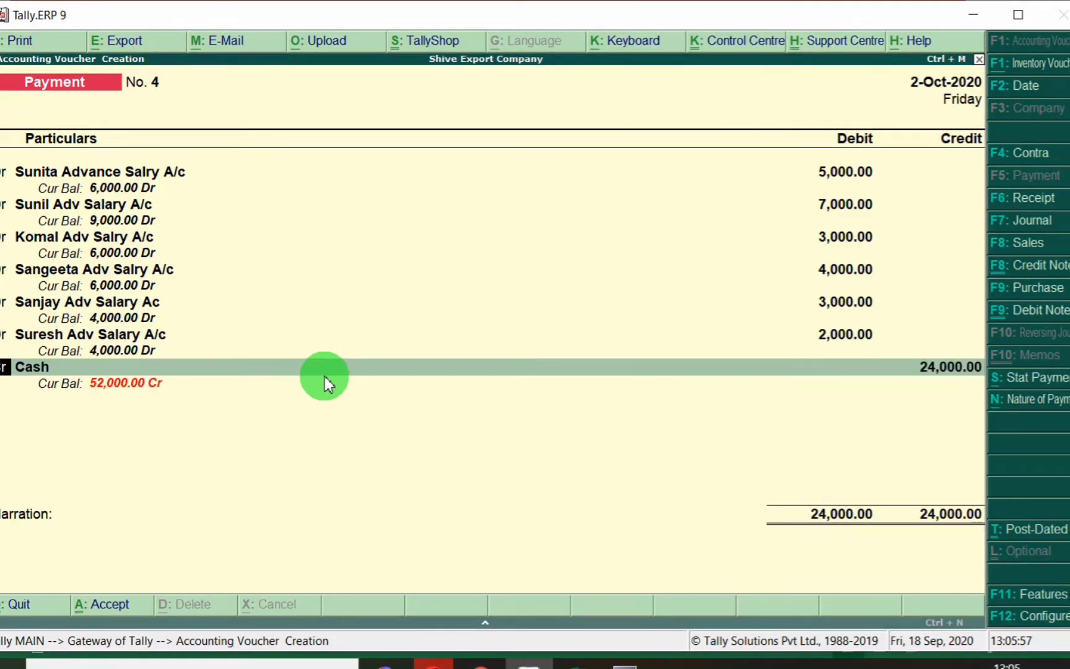
- Check the seventh employee's Advance Taken in Excel and add that employee's advance salary ledger as a debit line of 4,000
{"action": "key", "text": "Return"}
{"action": "key", "text": "alt+Tab"}
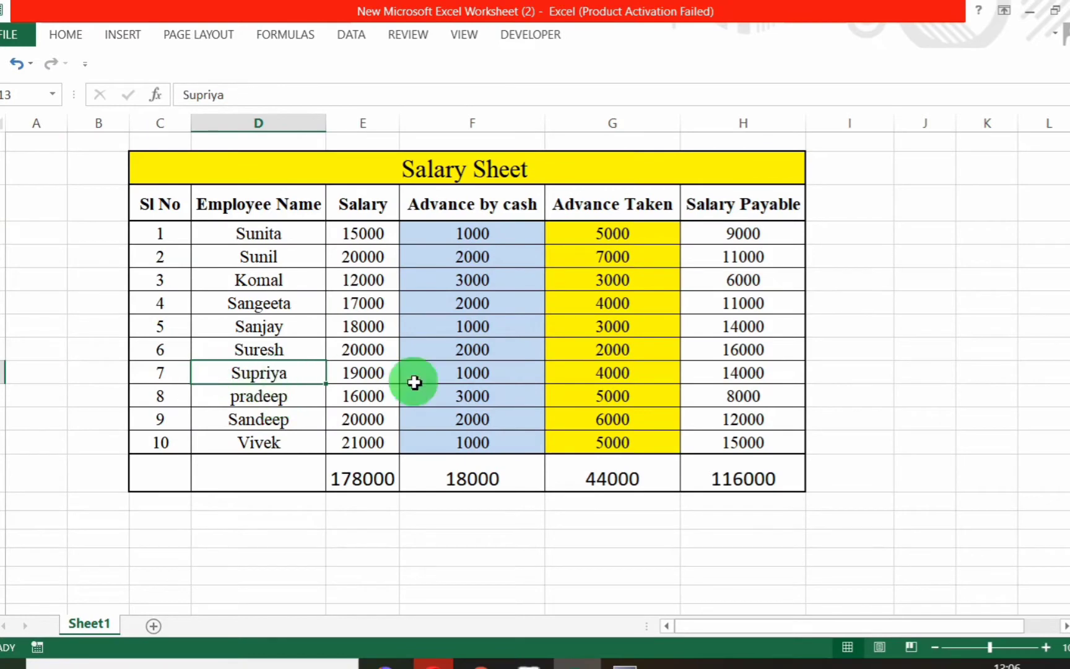
{"action": "key", "text": "alt+Tab"}
{"action": "type", "text": "S"}
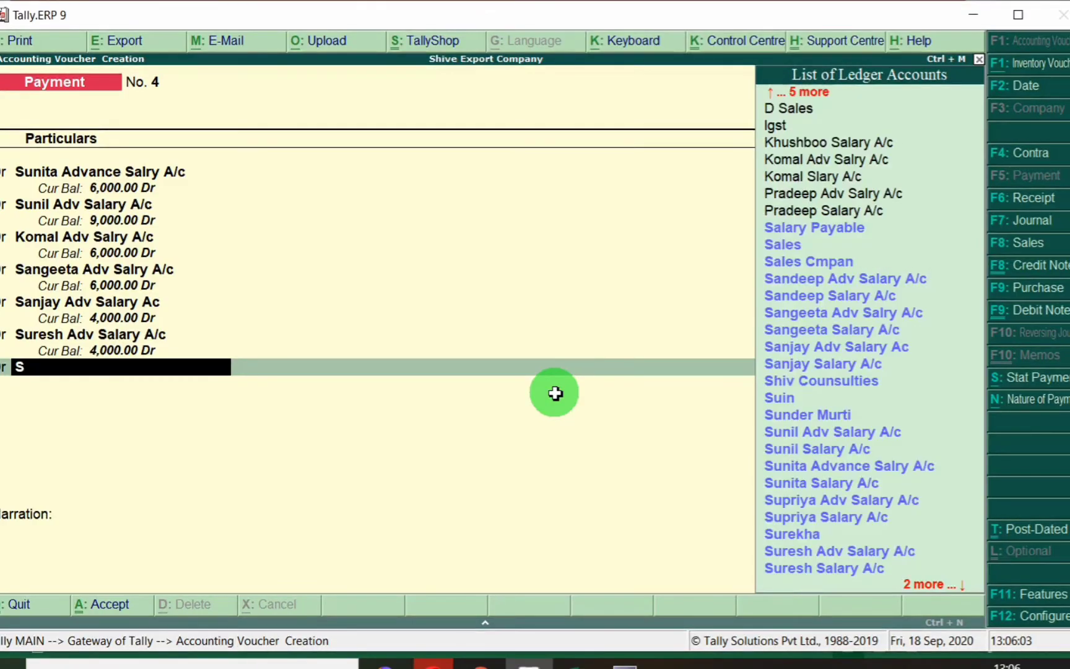
{"action": "type", "text": "upriya Adv Salary A/c"}
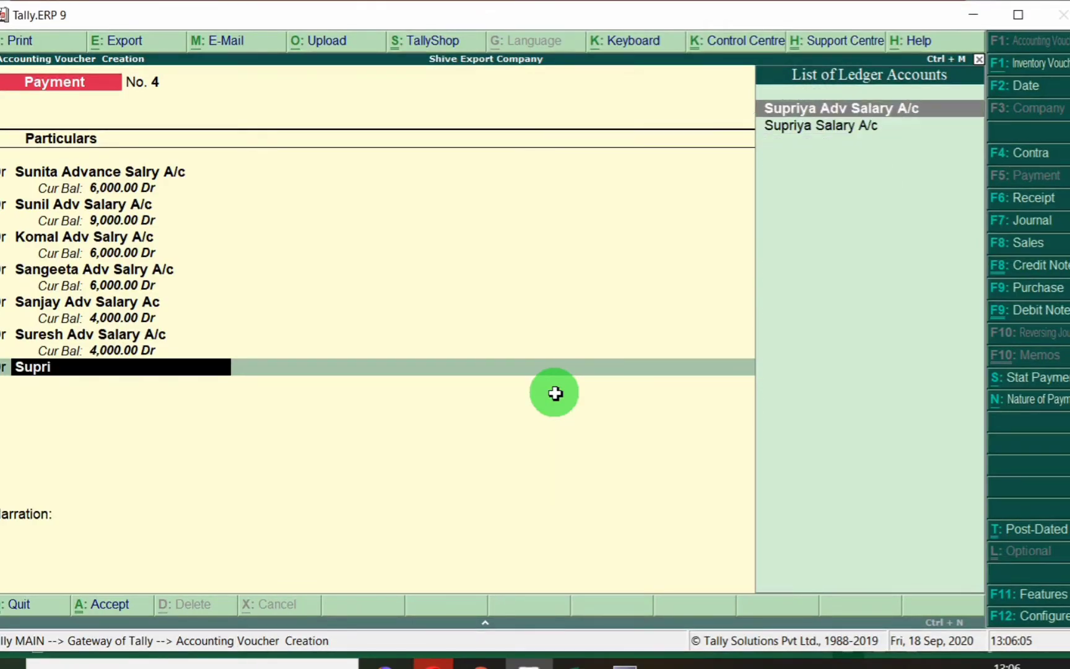
{"action": "key", "text": "Return"}
{"action": "type", "text": "4,000"}
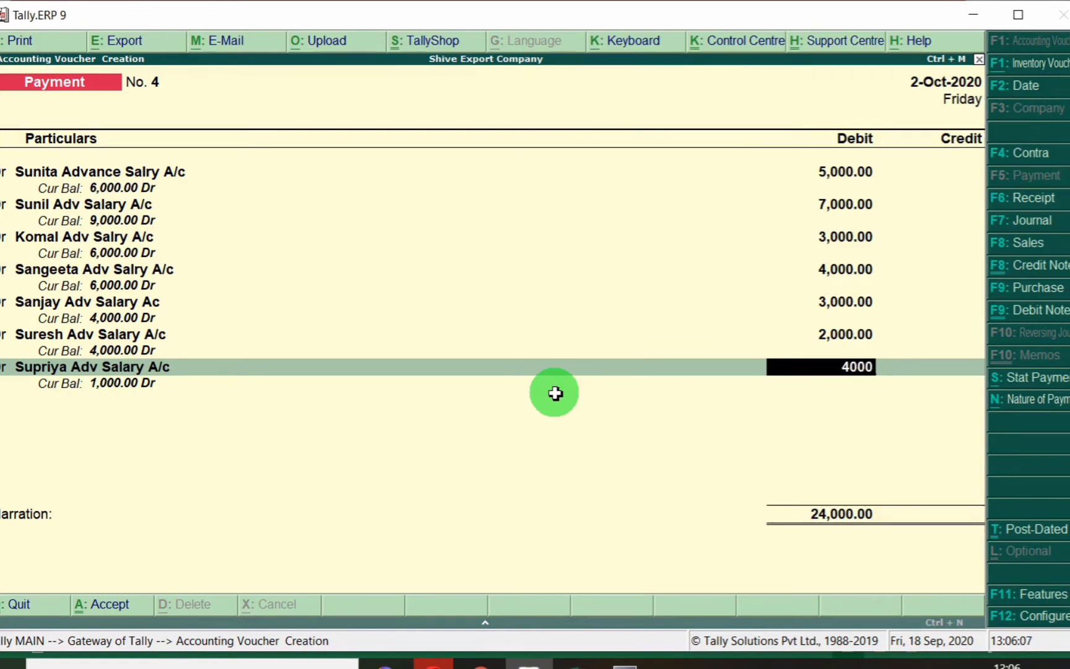
{"action": "key", "text": "Return"}
- Look up the eighth employee in Excel and debit that employee's advance salary ledger with 5,000
{"action": "key", "text": "d"}
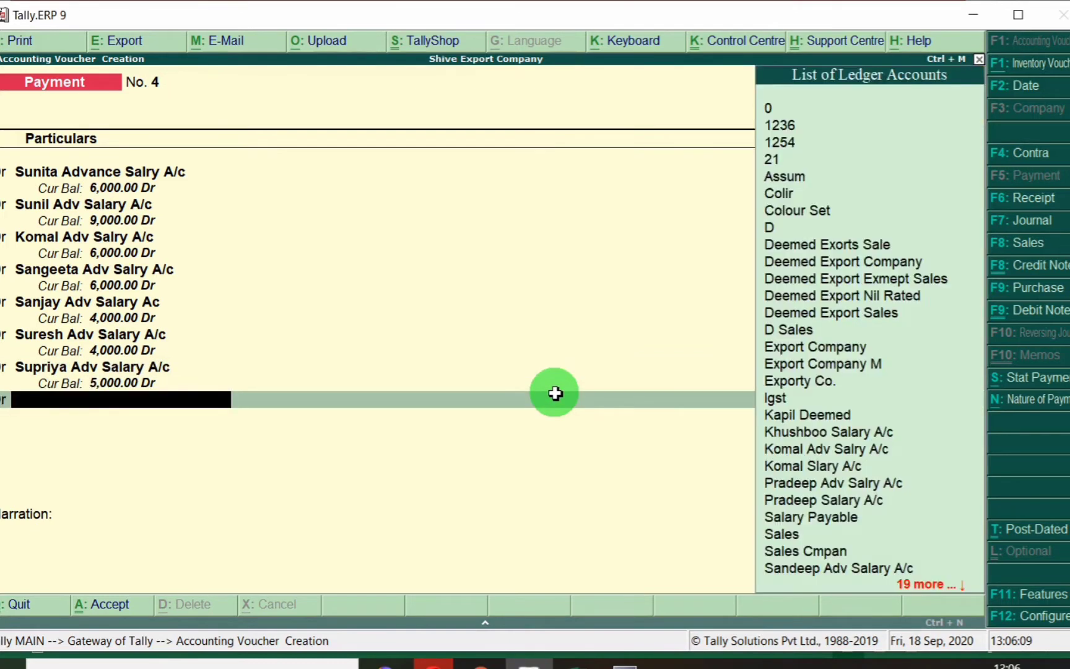
{"action": "key", "text": "alt+Tab"}
{"action": "left_click", "coordinate": [280, 394]}
{"action": "key", "text": "alt+Tab"}
{"action": "type", "text": "Prad"}
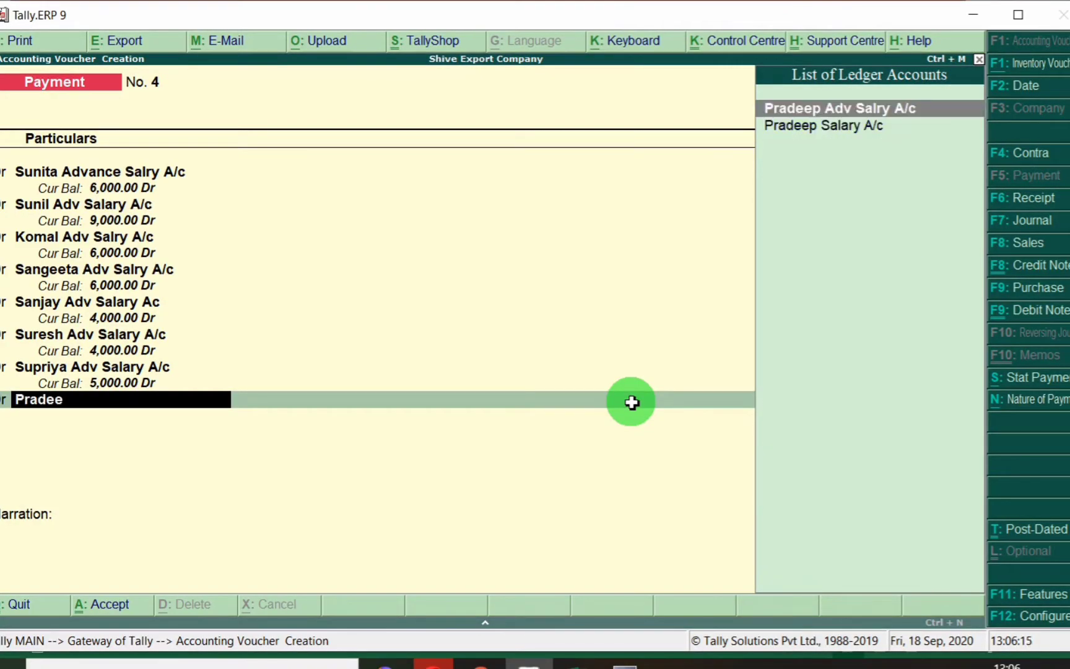
{"action": "key", "text": "Return"}
{"action": "type", "text": "5000"}
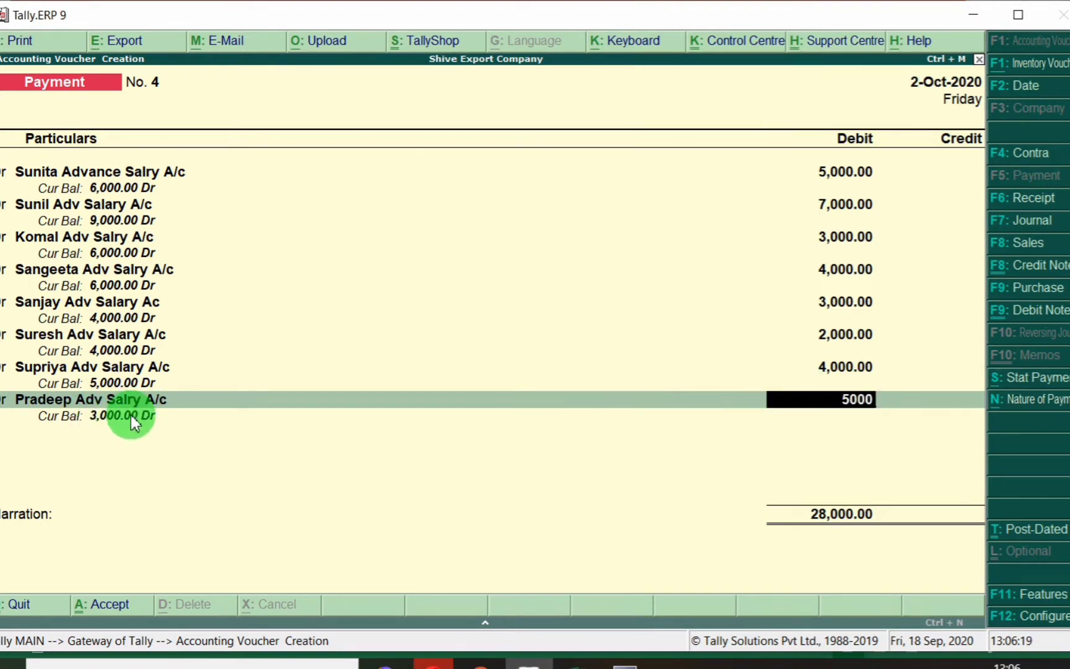
{"action": "key", "text": "Return"}
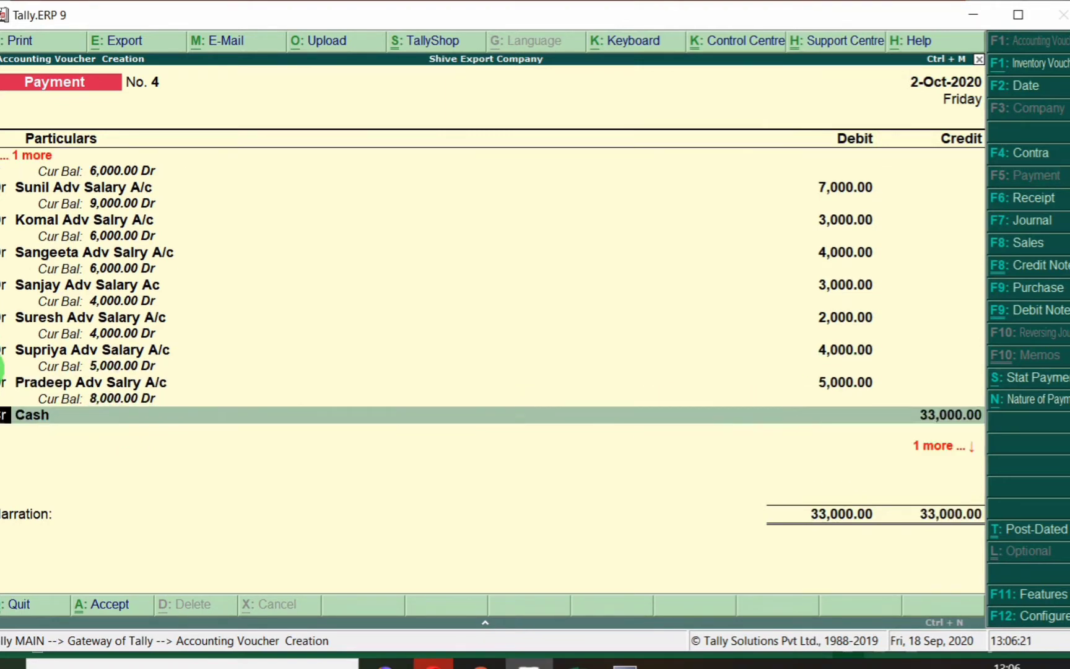
- Look up the ninth employee in Excel and debit that employee's advance salary ledger with 6,000
{"action": "left_click", "coordinate": [2, 421]}
{"action": "key", "text": "alt+Tab"}
{"action": "left_click", "coordinate": [242, 421]}
{"action": "key", "text": "alt+Tab"}
{"action": "type", "text": "Sande"}
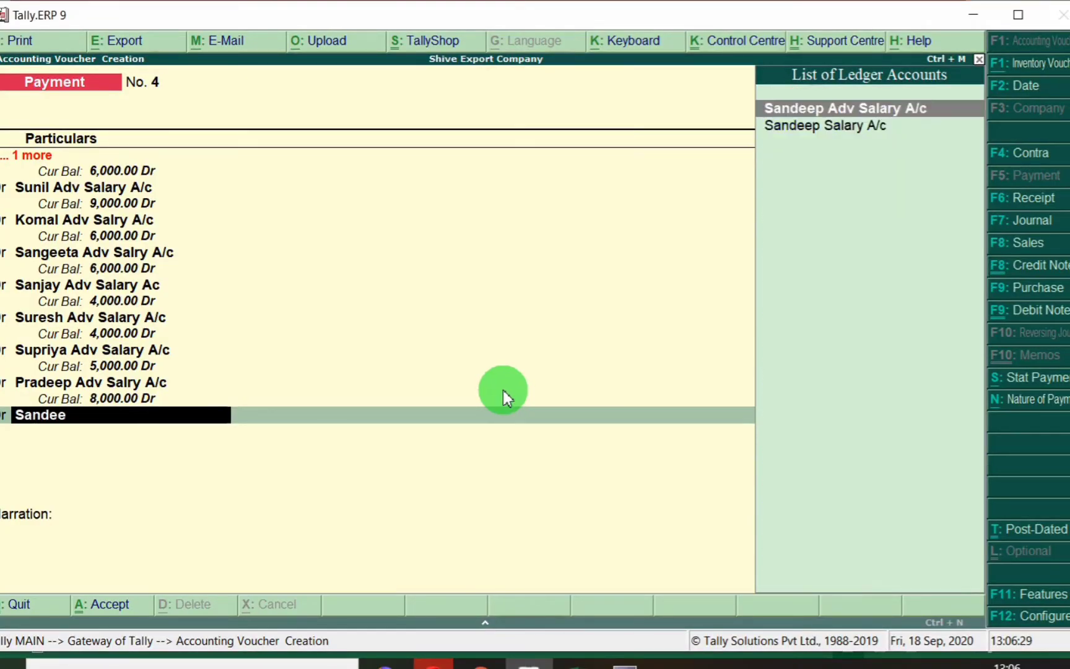
{"action": "key", "text": "Return"}
{"action": "type", "text": "6000"}
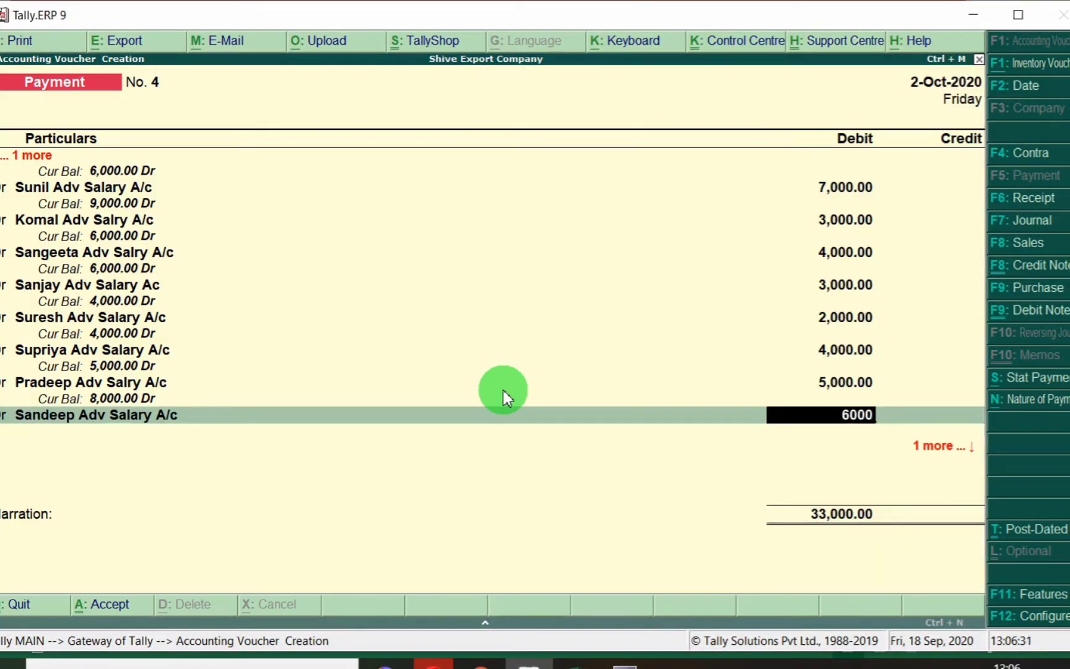
{"action": "key", "text": "Return"}
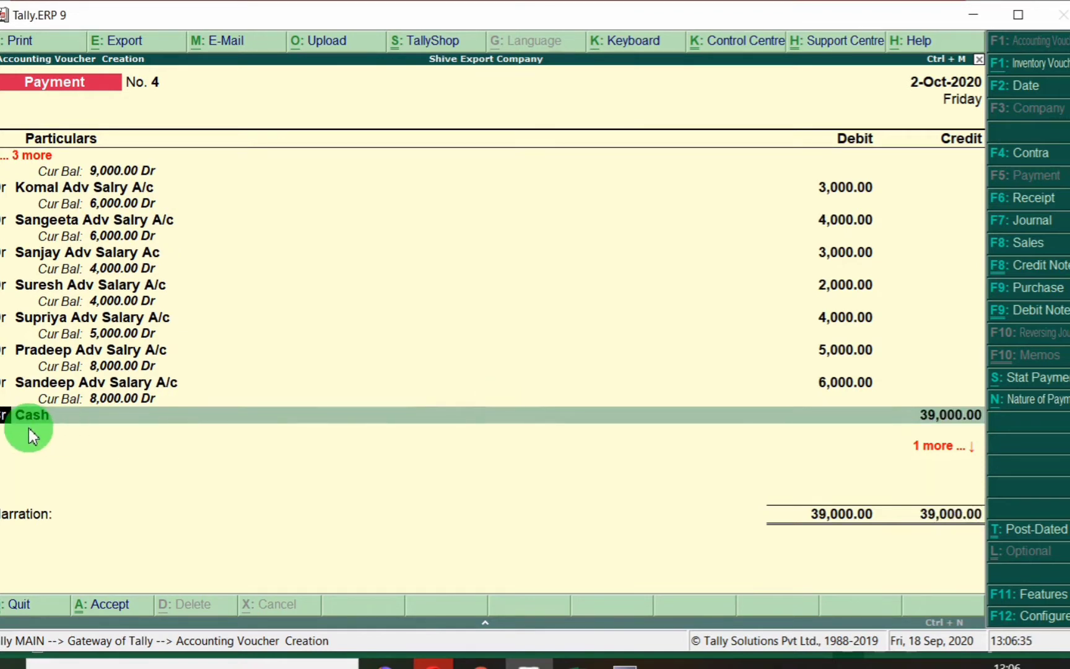
- Add the tenth employee's advance salary ledger as the last debit line and enter 5,000, checking Advance Taken in Excel
{"action": "key", "text": "Return"}
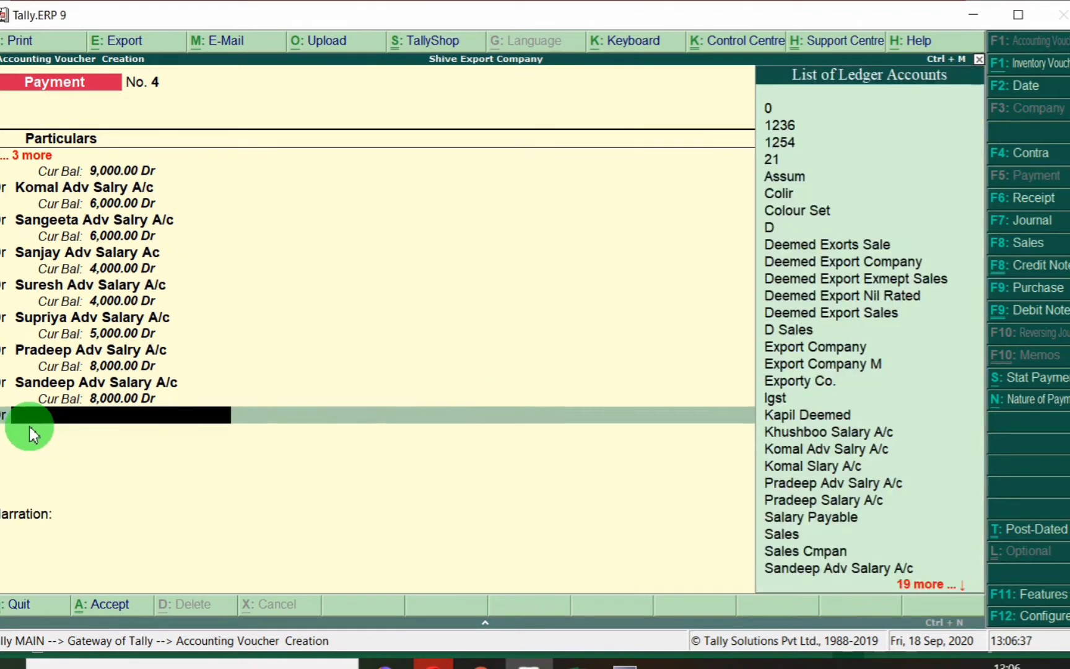
{"action": "key", "text": "alt+Tab"}
{"action": "left_click", "coordinate": [256, 437]}
{"action": "key", "text": "alt+Tab"}
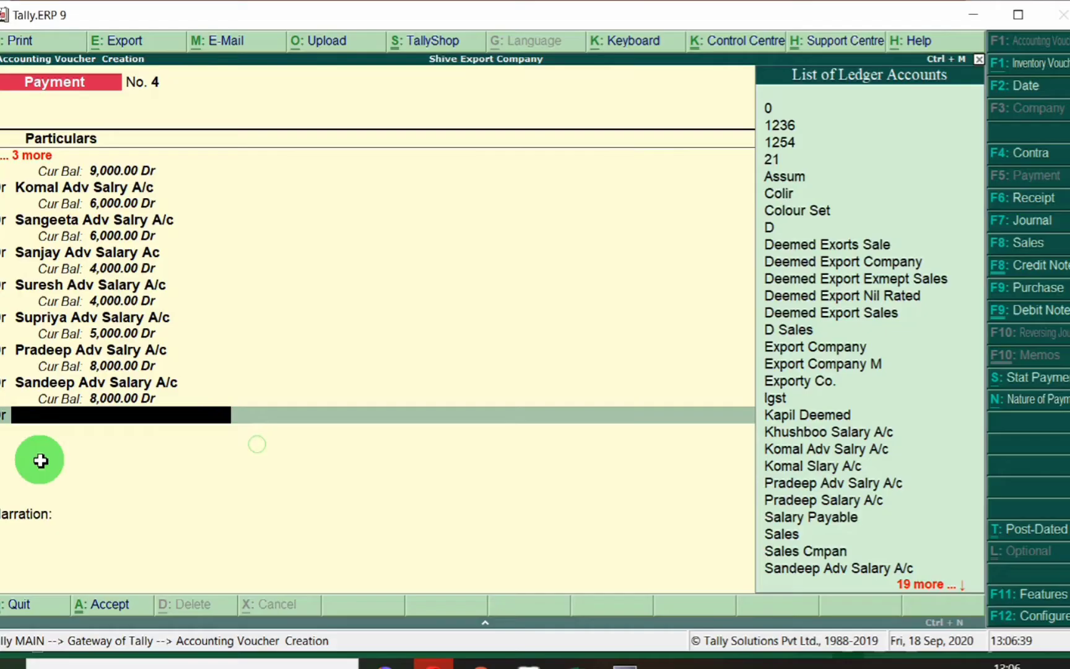
{"action": "type", "text": "Vive"}
{"action": "key", "text": "Return"}
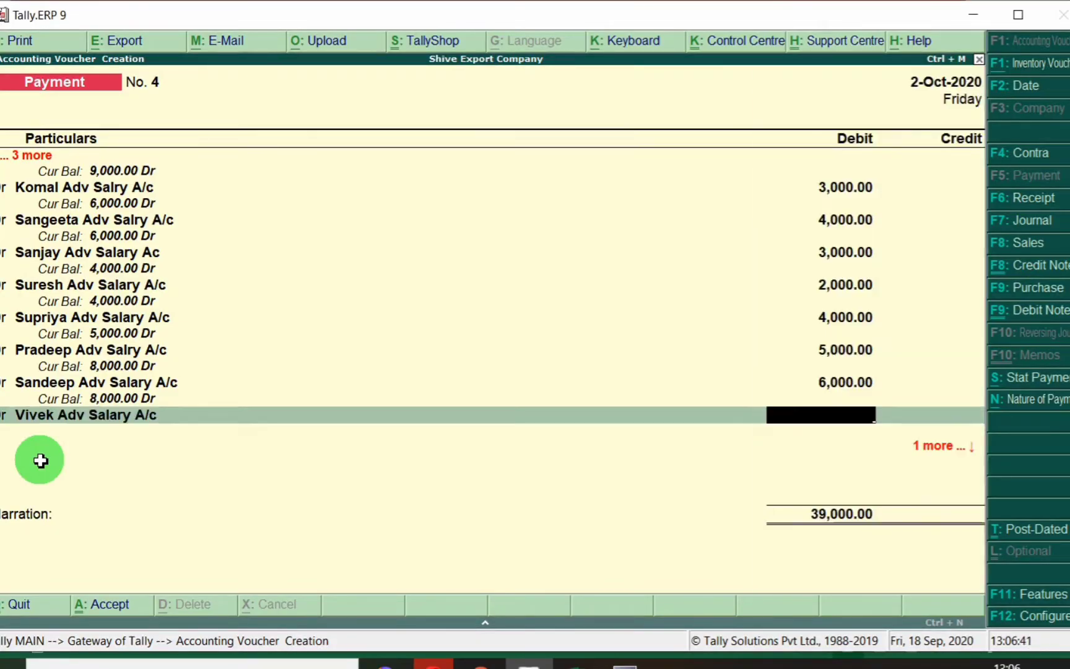
{"action": "key", "text": "alt+Tab"}
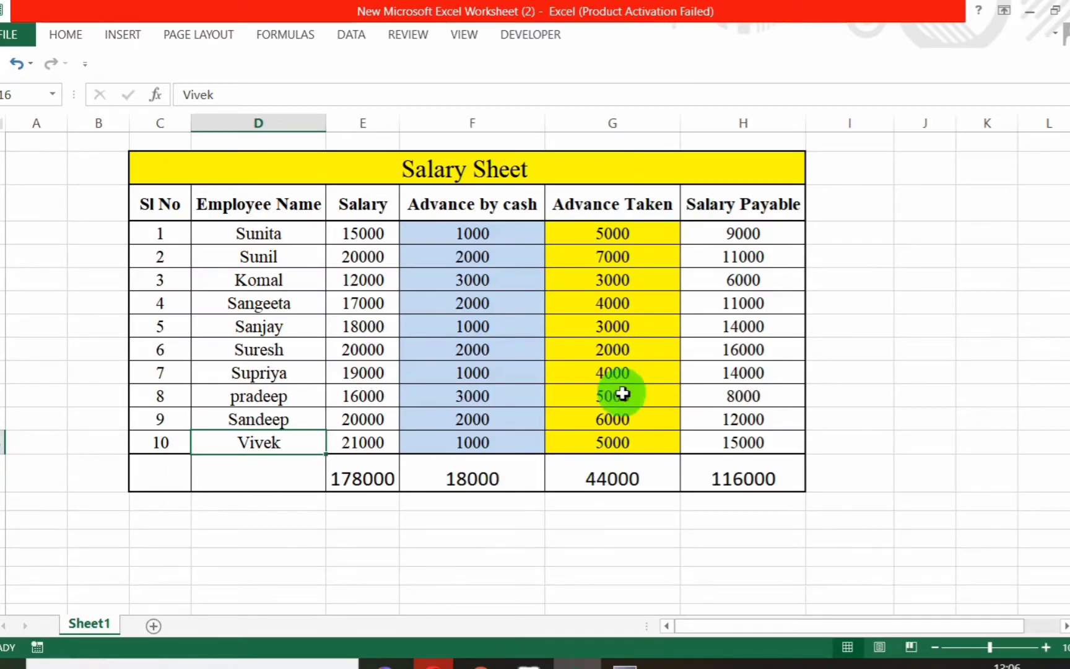
{"action": "key", "text": "alt+Tab"}
{"action": "type", "text": "5,00"}
{"action": "type", "text": "00"}
{"action": "key", "text": "Return"}
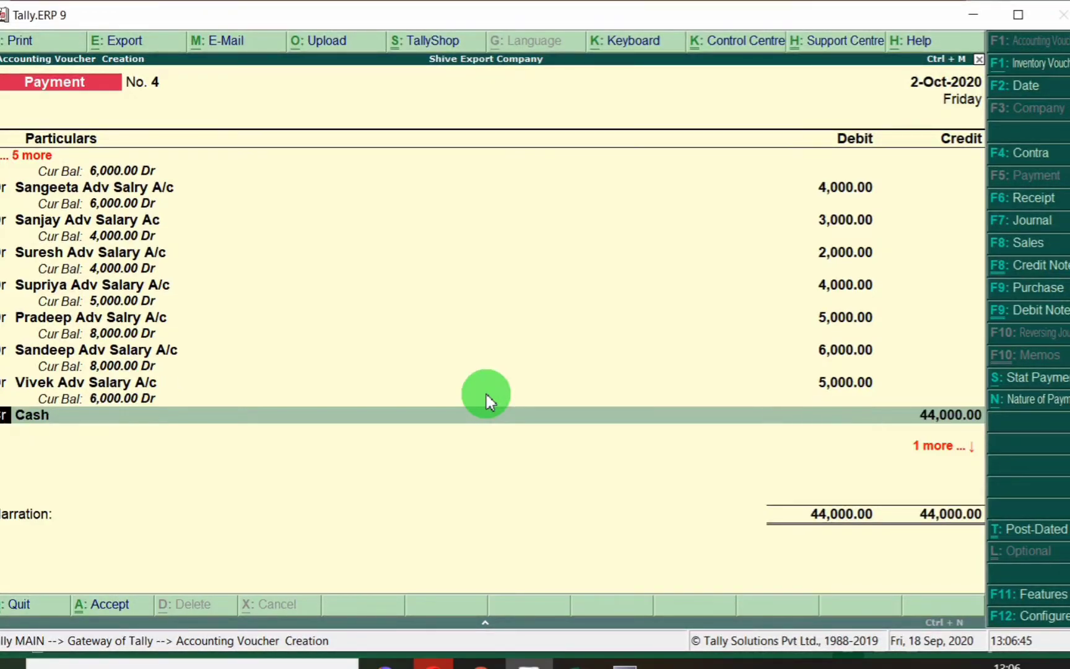
- Compare the voucher's total credit amount with the Advance Taken total in the Excel salary sheet
{"action": "key", "text": "Return"}
{"action": "key", "text": "Return"}
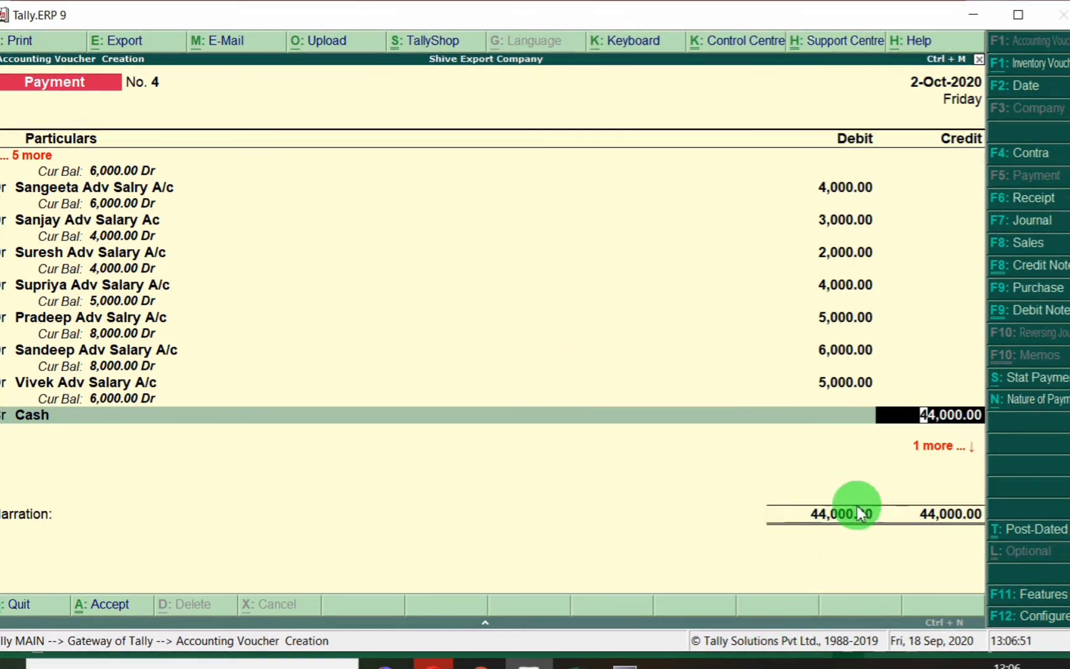
{"action": "key", "text": "alt+Tab"}
{"action": "left_click", "coordinate": [621, 473]}
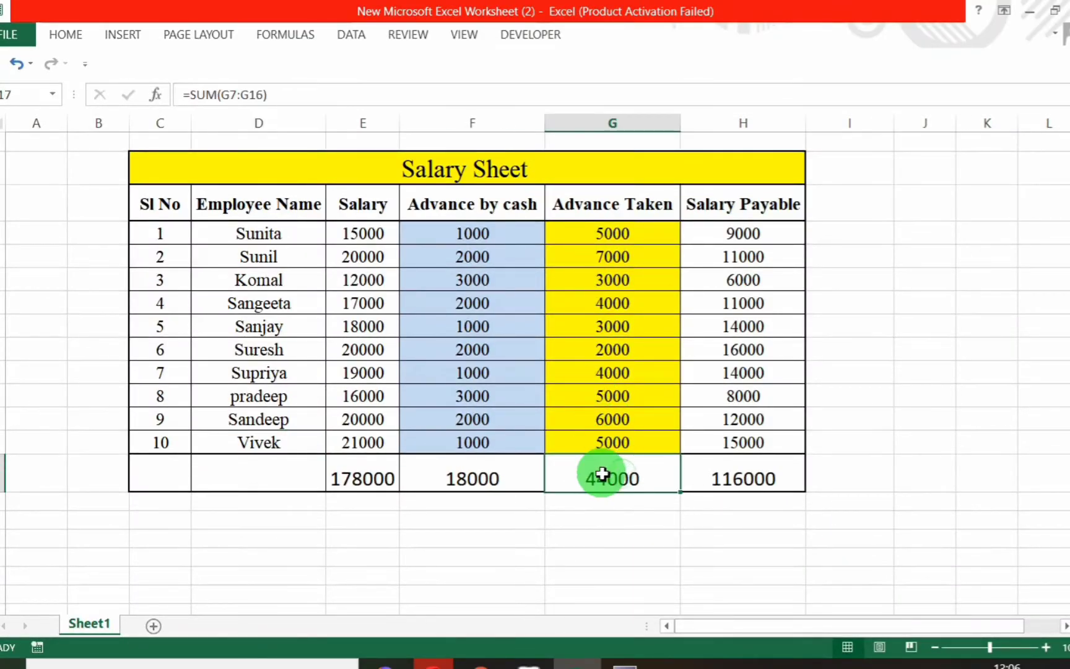
{"action": "key", "text": "alt+Tab"}
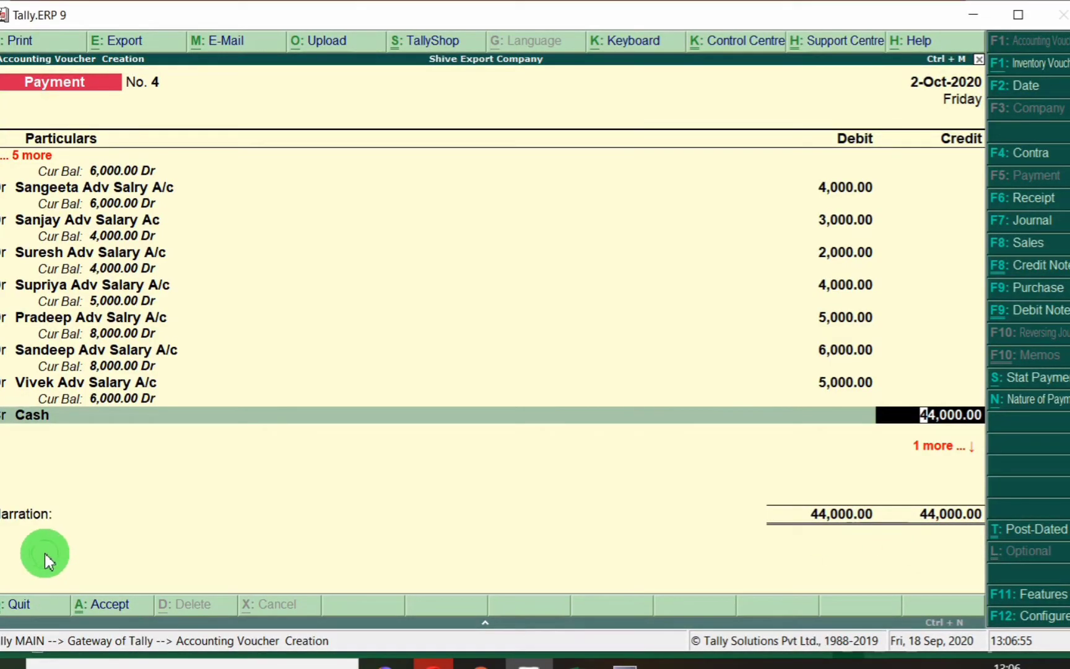
- Replace the Cash credit ledger in the 2-Oct-2020 Payment voucher with Sbi
{"action": "key", "text": "Return"}
{"action": "key", "text": "BackSpace"}
{"action": "key", "text": "BackSpace"}
{"action": "type", "text": "Sbi"}
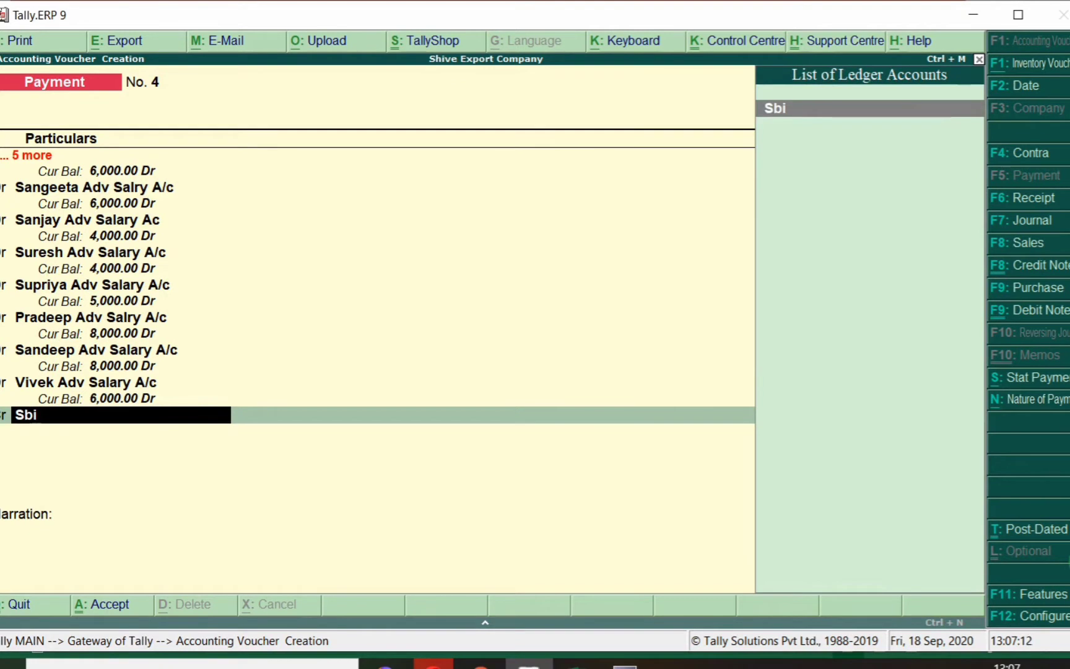
{"action": "key", "text": "Return"}
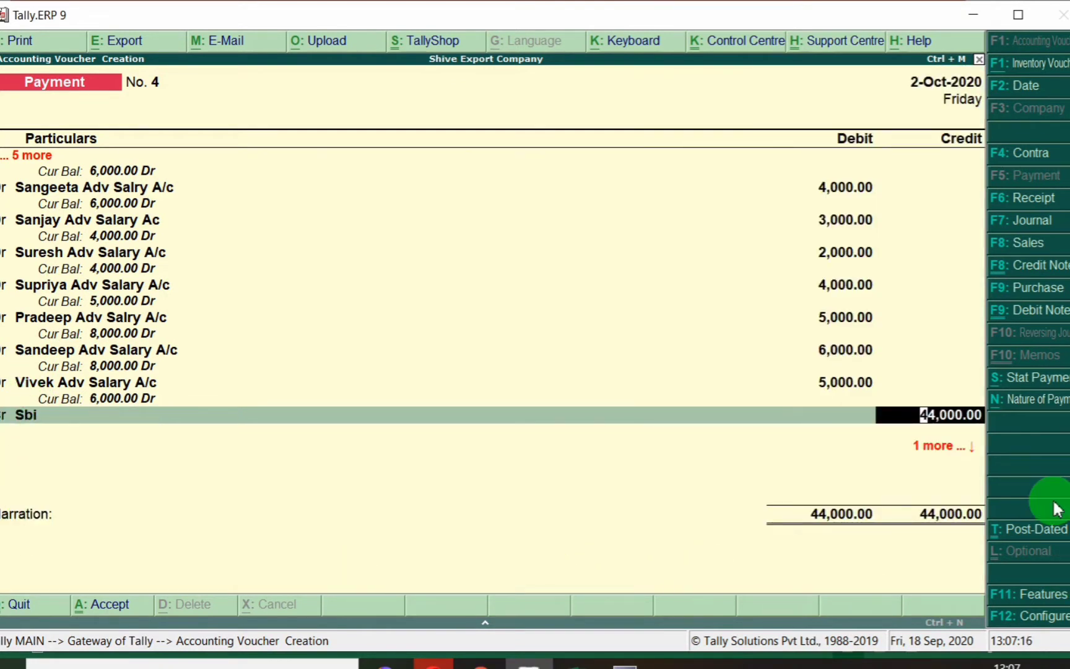
- Accept the 44,000 credit and the Sbi bank allocation as a cheque crossed A/c Payee, dated 2-Oct-2020
{"action": "key", "text": "Return"}
{"action": "key", "text": "Return"}
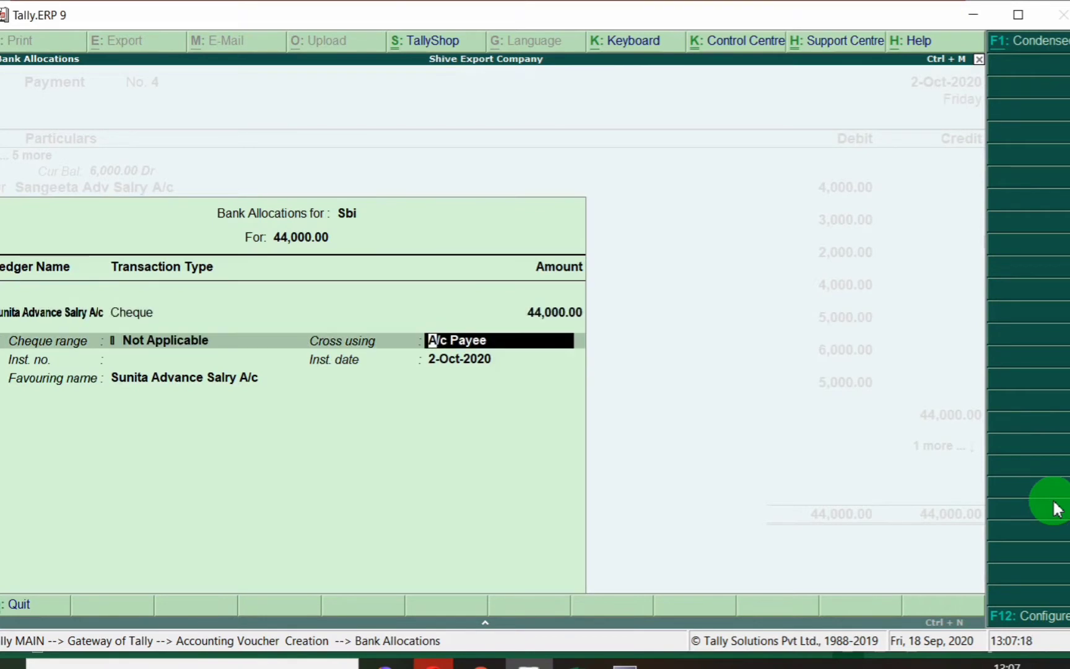
{"action": "key", "text": "Return"}
{"action": "key", "text": "Return"}
{"action": "key", "text": "Return"}
{"action": "key", "text": "Return"}
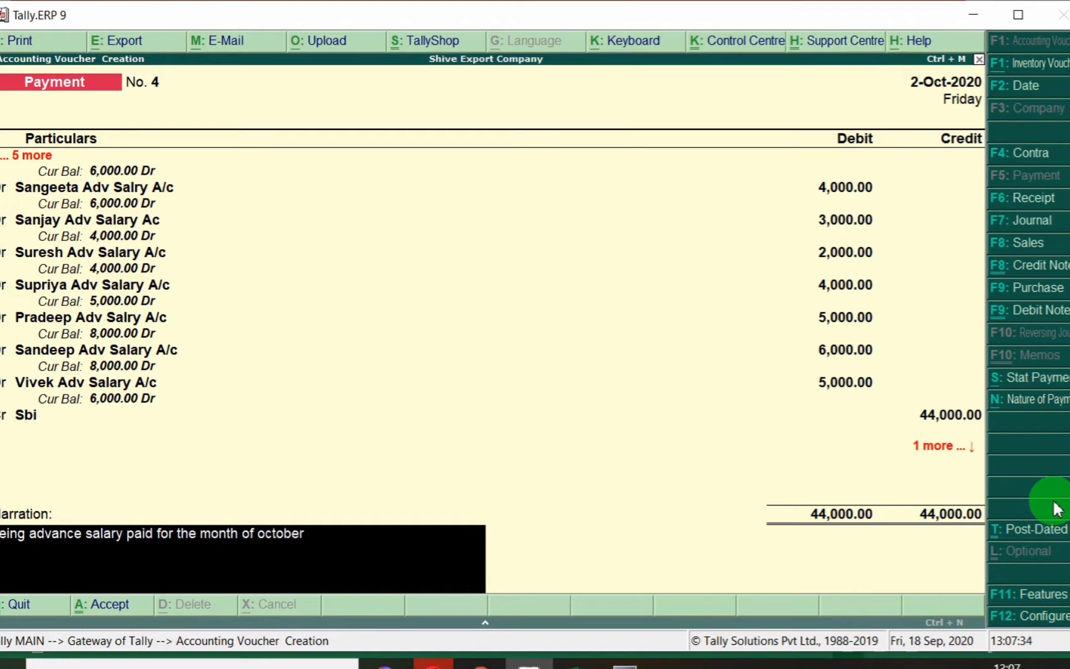
- Save the Payment voucher with the narration "Being advance salary paid for the month of october" and return to the Gateway of Tally
{"action": "key", "text": "Return"}
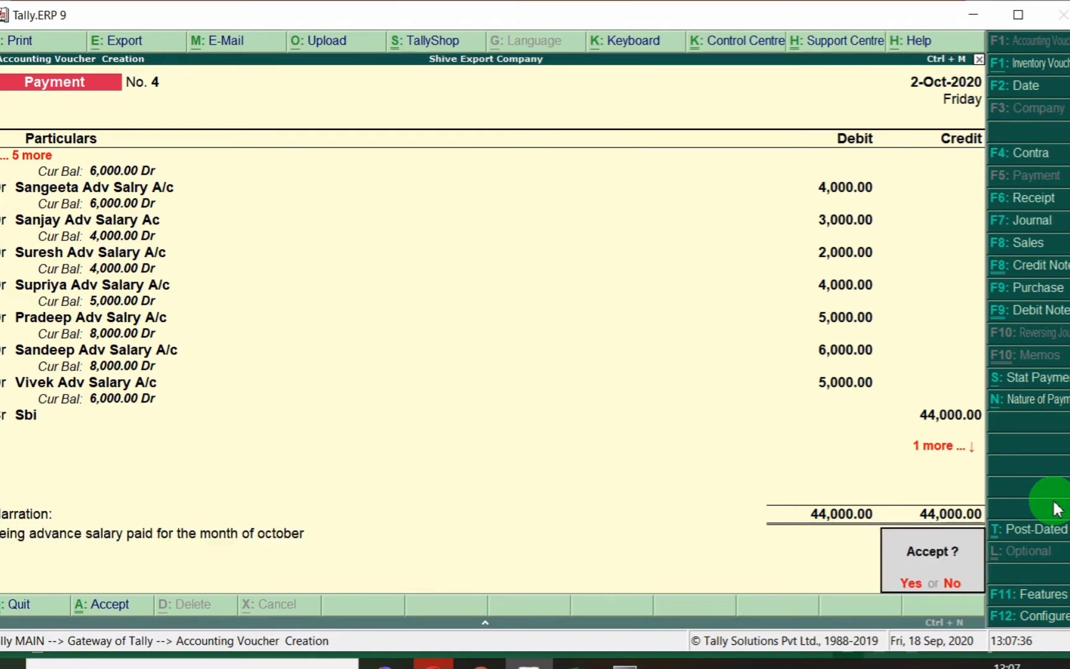
{"action": "key", "text": "Return"}
{"action": "key", "text": "Escape"}
{"action": "key", "text": "Return"}
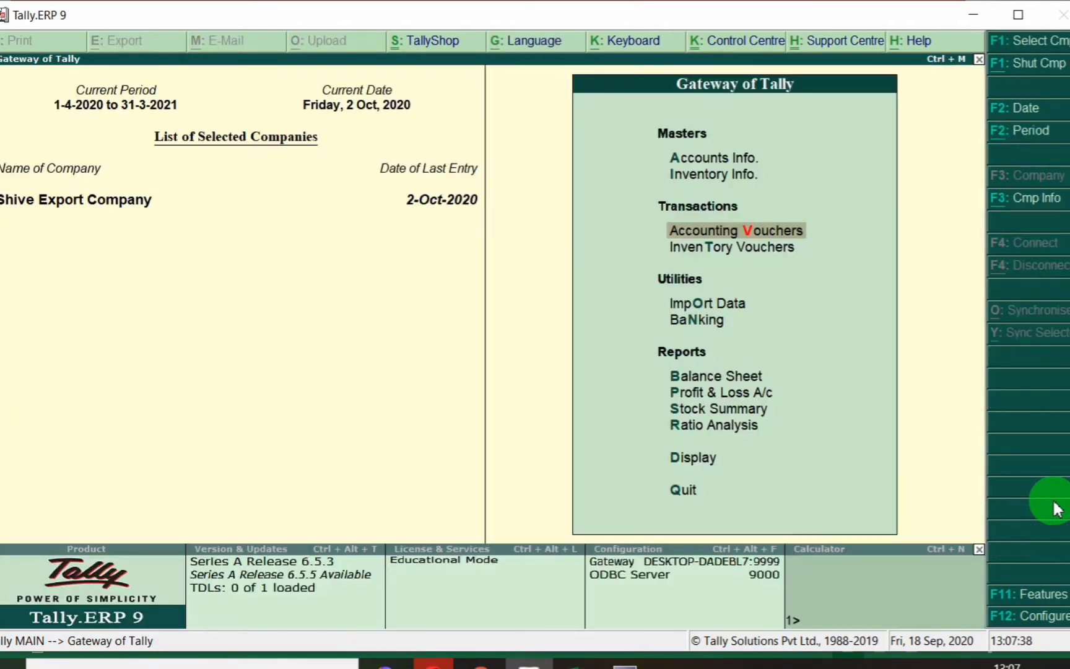
- Open the third employee's advance salary ledger in Tally.ERP 9 and compare it with that employee's row in the Excel salary sheet
{"action": "key", "text": "alt+Tab"}
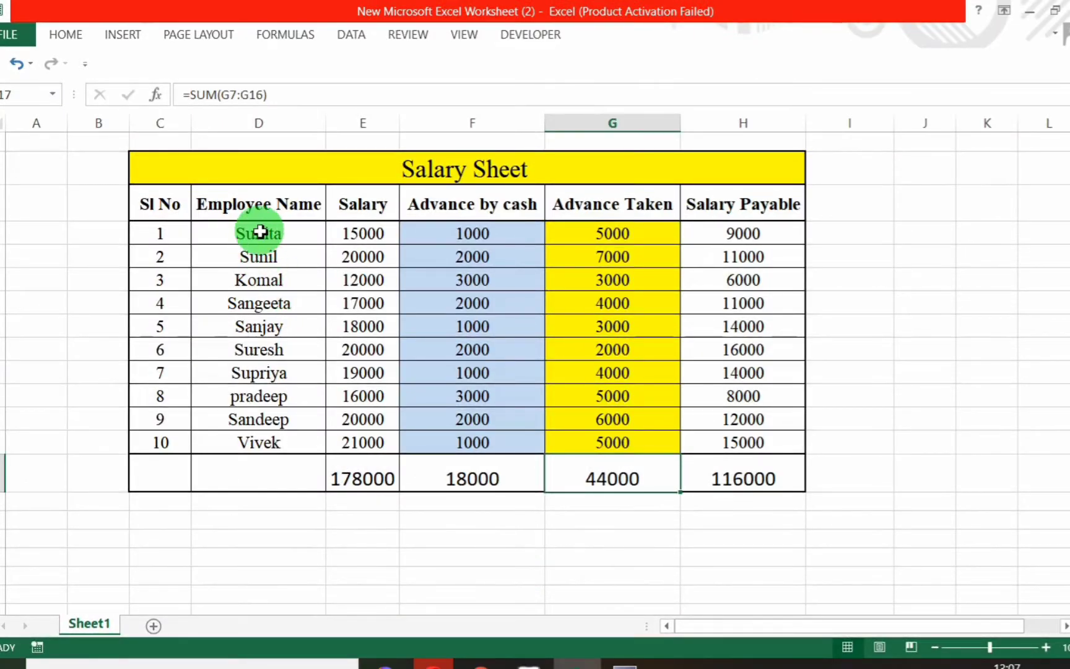
{"action": "left_click", "coordinate": [261, 233]}
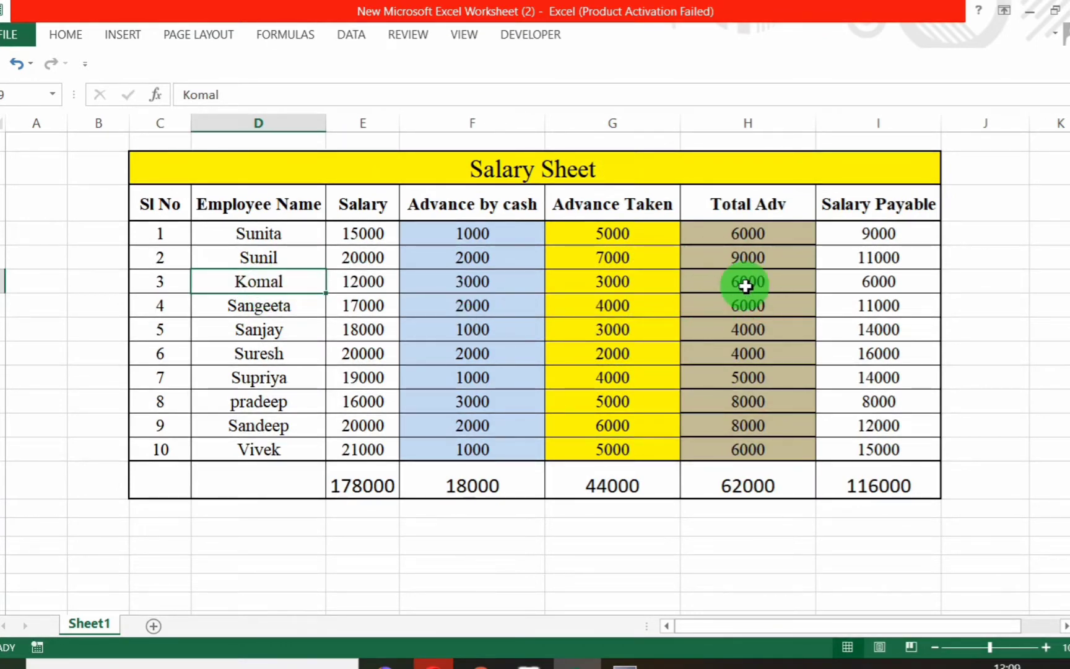
{"action": "key", "text": "alt+Tab"}
{"action": "type", "text": "Koma"}
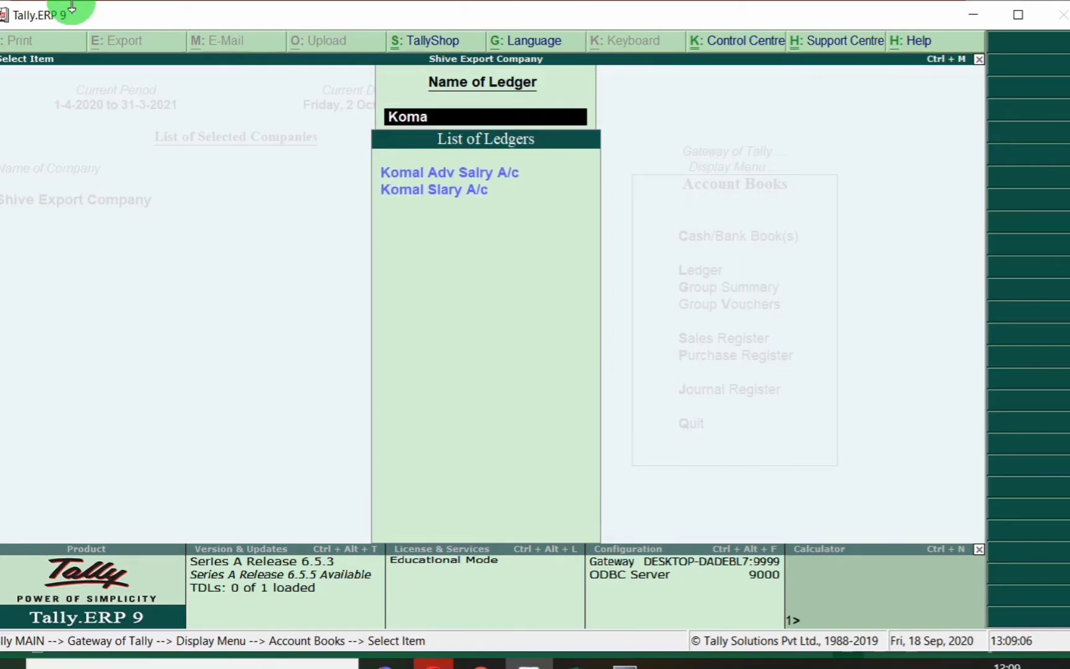
{"action": "key", "text": "Return"}
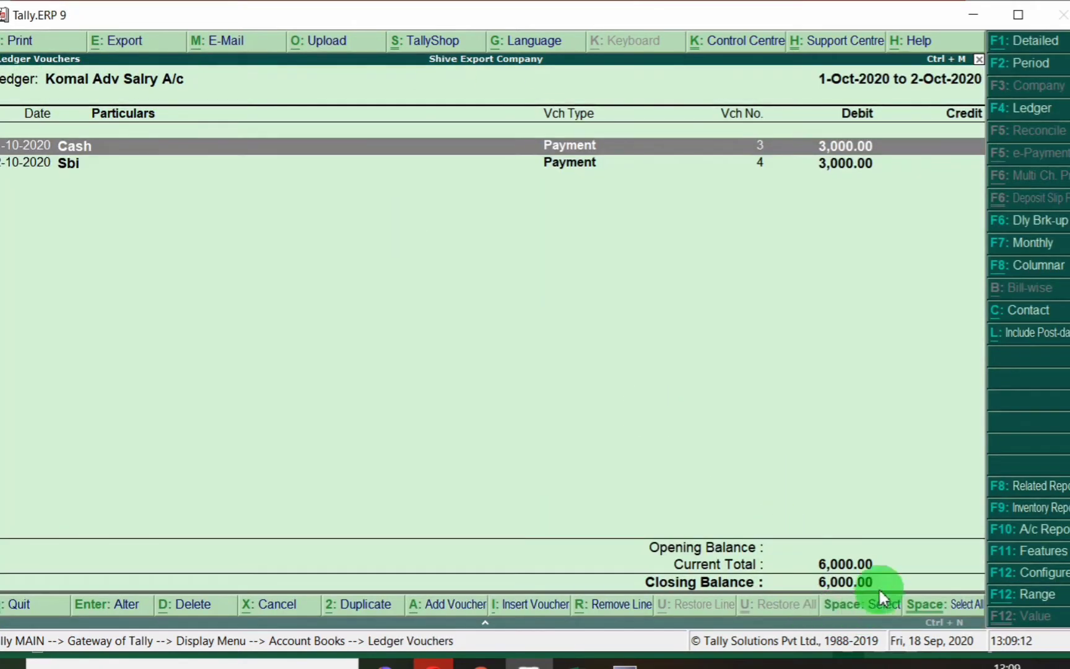
{"action": "key", "text": "alt+Tab"}
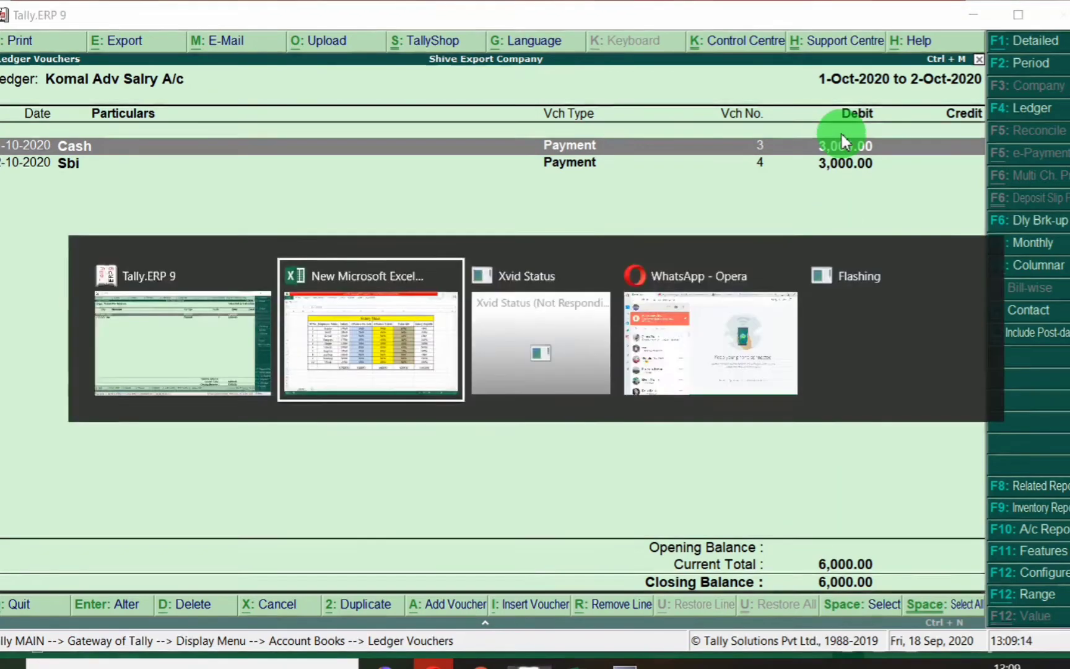
{"action": "left_click", "coordinate": [2, 282]}
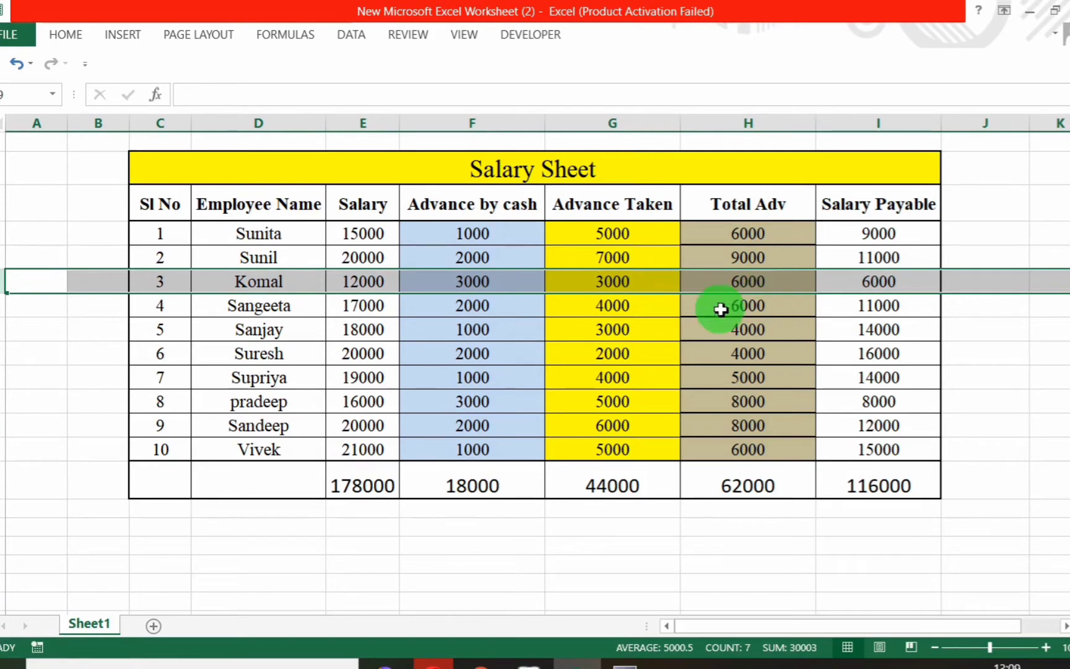
- Compare the fifth employee's advances in the Excel salary sheet with that employee's advance salary ledger in Tally.ERP 9
{"action": "left_click", "coordinate": [2, 334]}
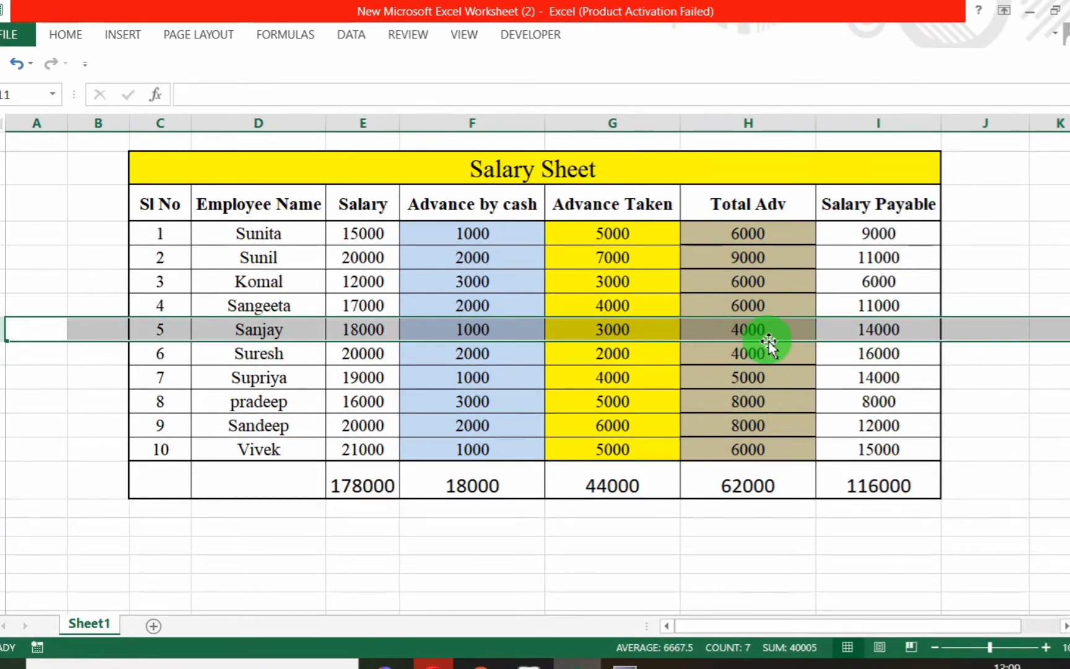
{"action": "key", "text": "alt+Tab"}
{"action": "key", "text": "Escape"}
{"action": "key", "text": "Return"}
{"action": "type", "text": "sanj"}
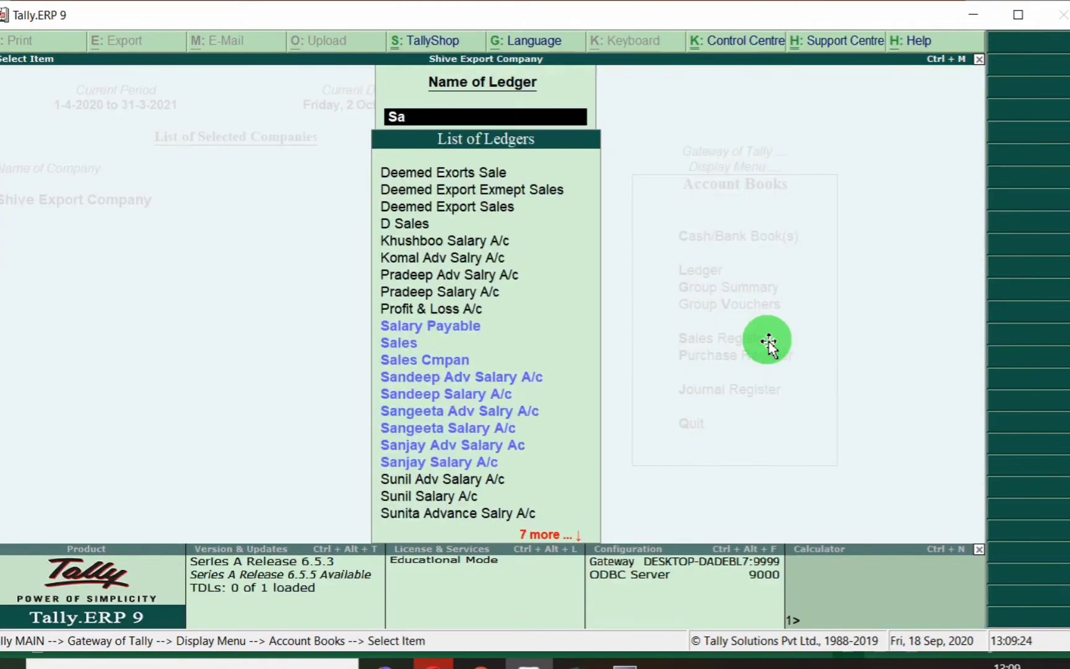
{"action": "key", "text": "Return"}
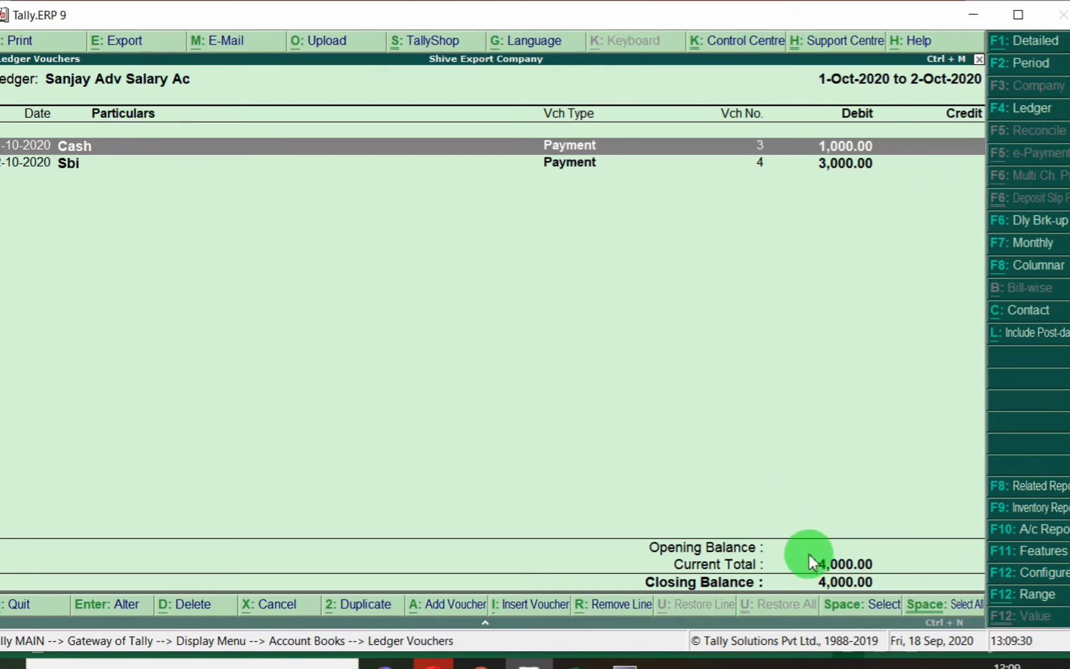
{"action": "key", "text": "alt+Tab"}
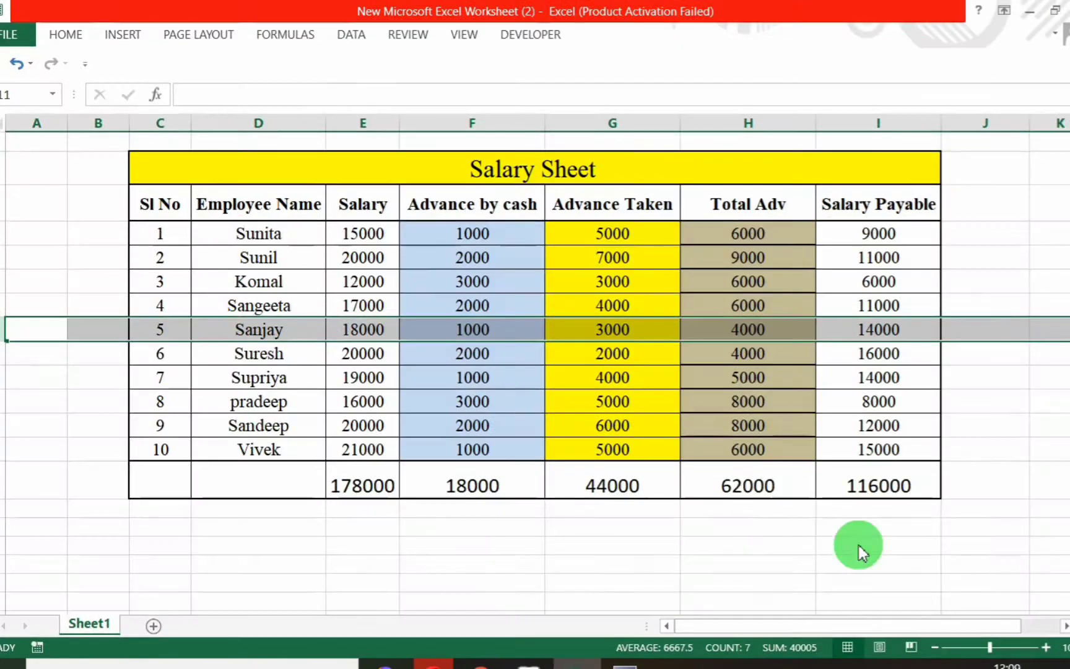
- Compare the seventh employee's Excel salary row with that employee's advance salary ledger in Tally.ERP 9
{"action": "left_click", "coordinate": [6, 377]}
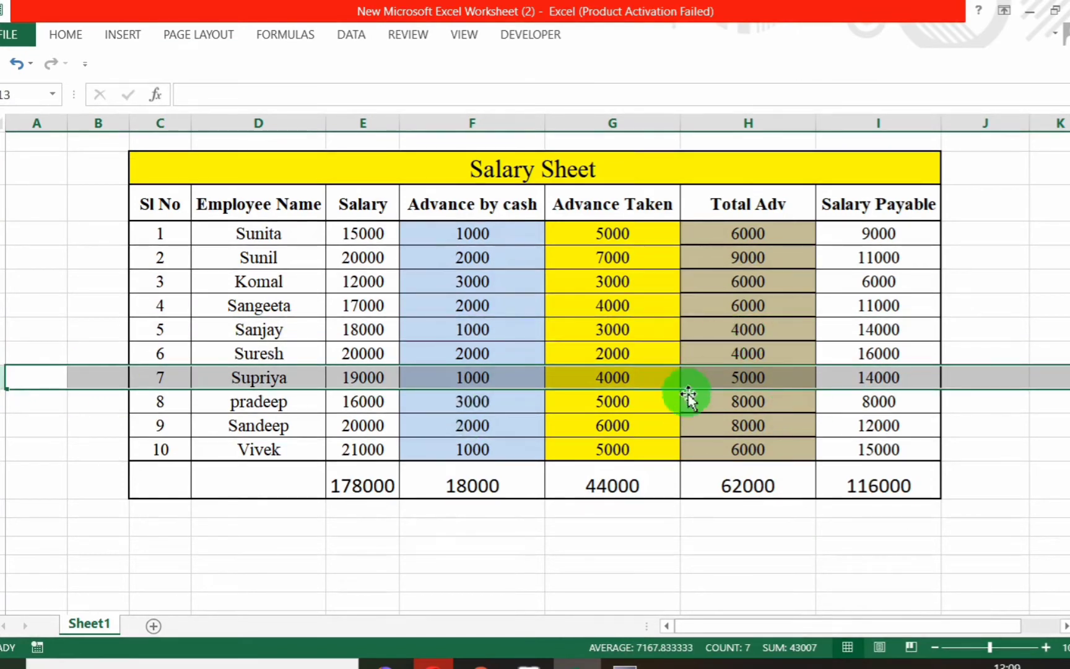
{"action": "key", "text": "alt+Tab"}
{"action": "key", "text": "Escape"}
{"action": "type", "text": "supr"}
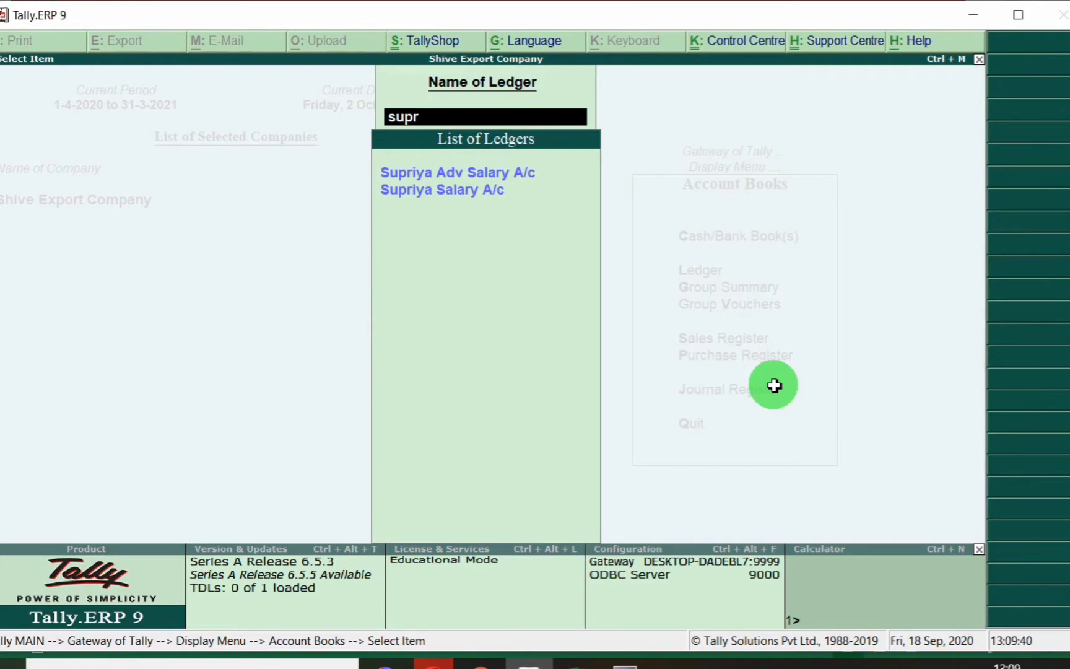
{"action": "key", "text": "Return"}
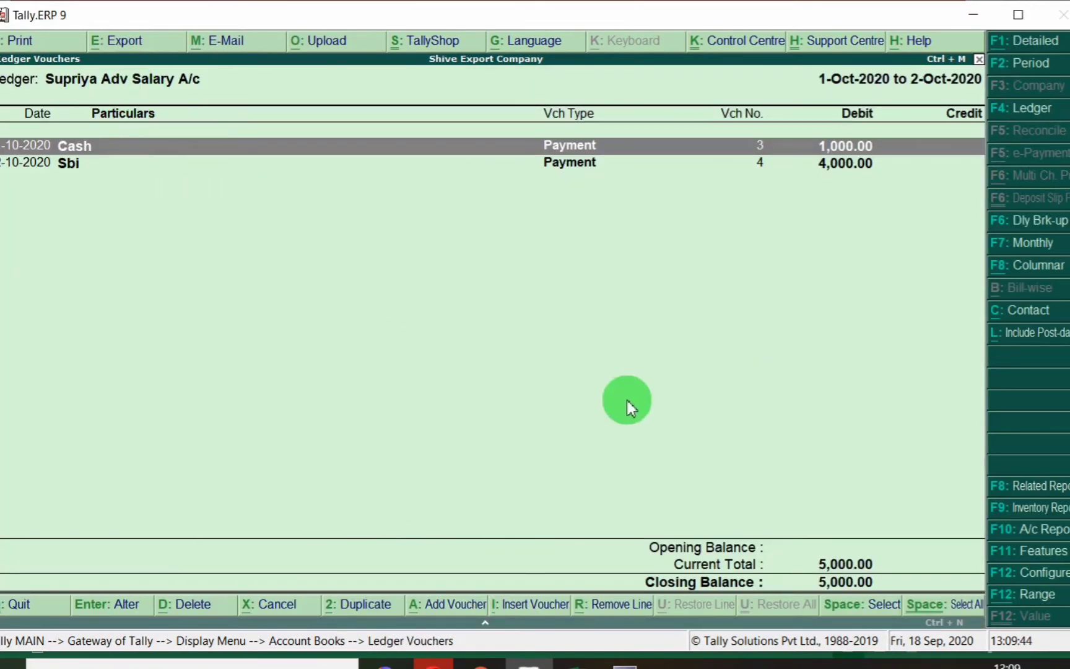
{"action": "key", "text": "alt+Tab"}
{"action": "key", "text": "alt+Tab"}
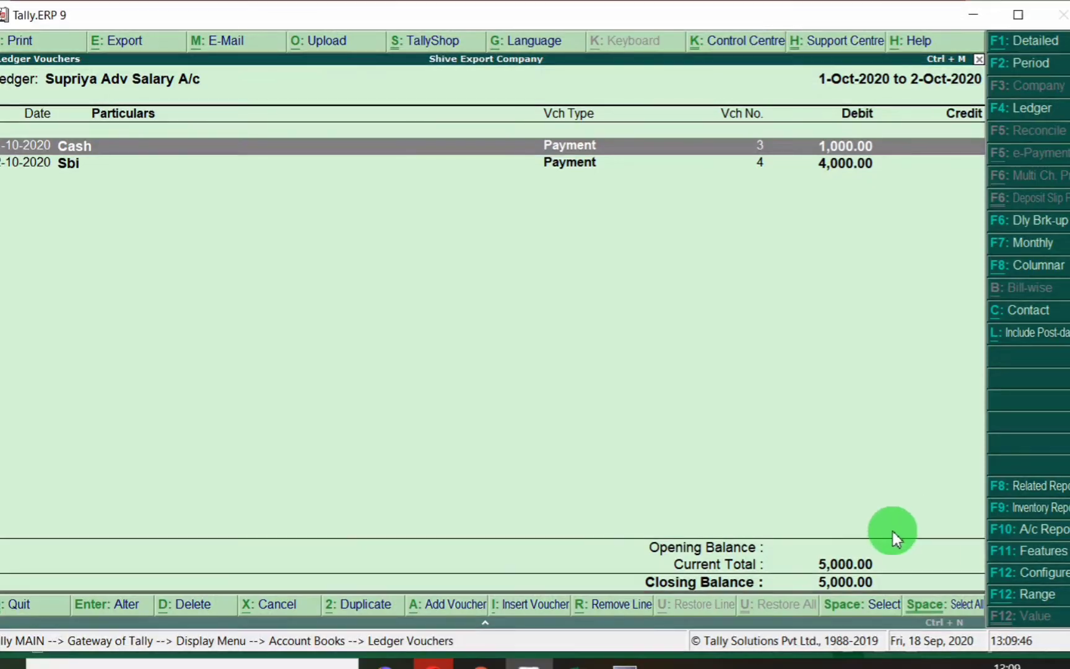
- Check the tenth employee's advance salary ledger in Tally.ERP 9 against that employee's advances in the Excel salary sheet
{"action": "key", "text": "Escape"}
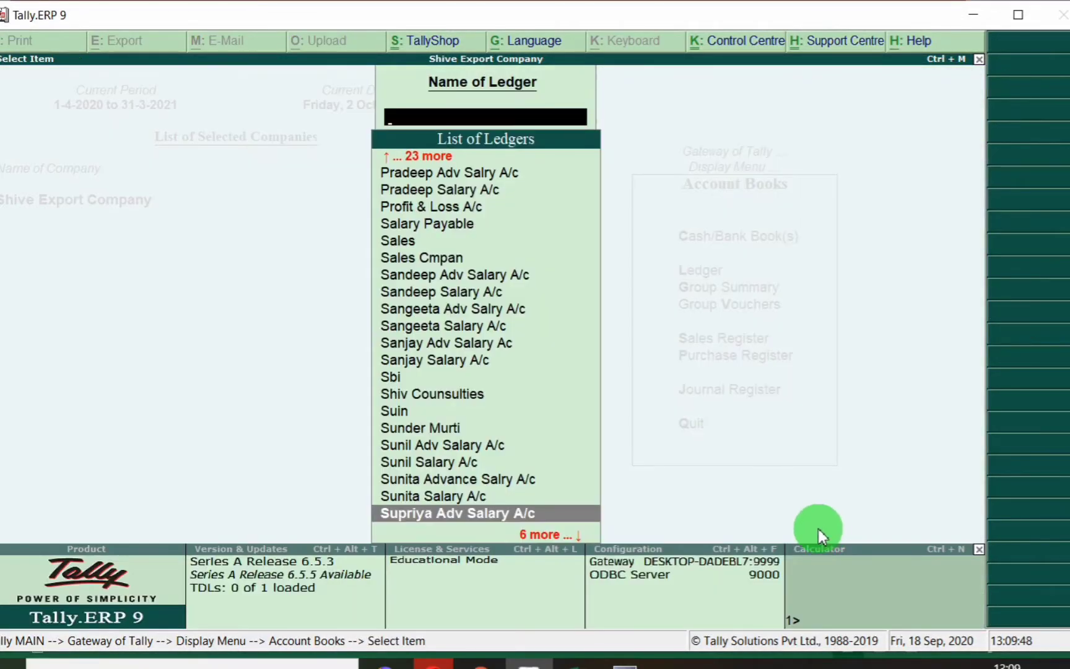
{"action": "key", "text": "alt+Tab"}
{"action": "left_click", "coordinate": [5, 449]}
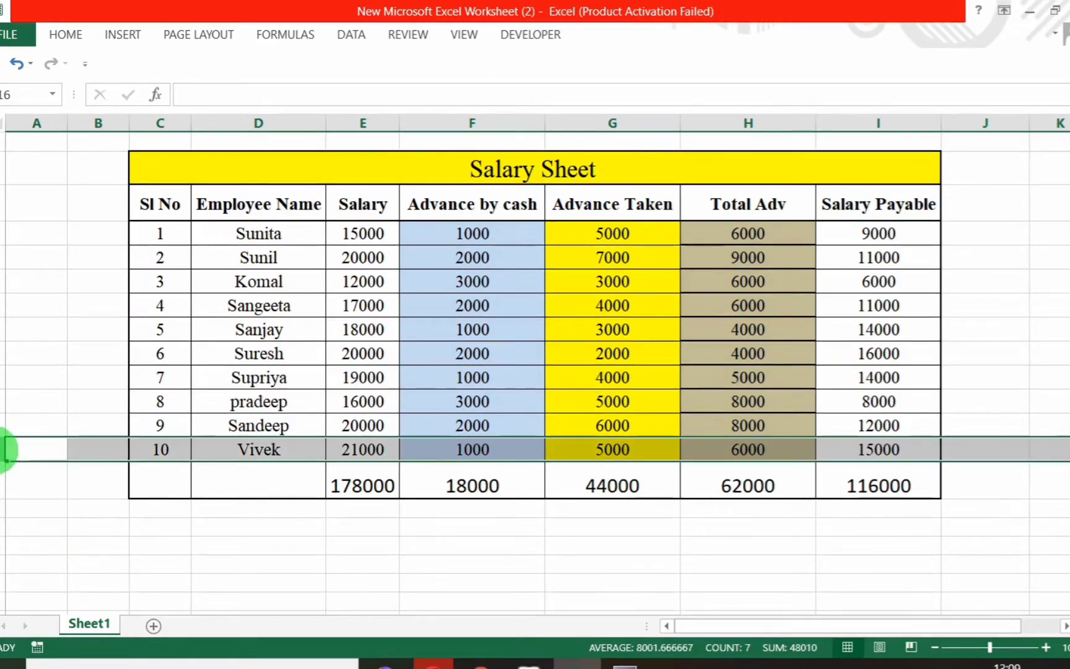
{"action": "key", "text": "alt+Tab"}
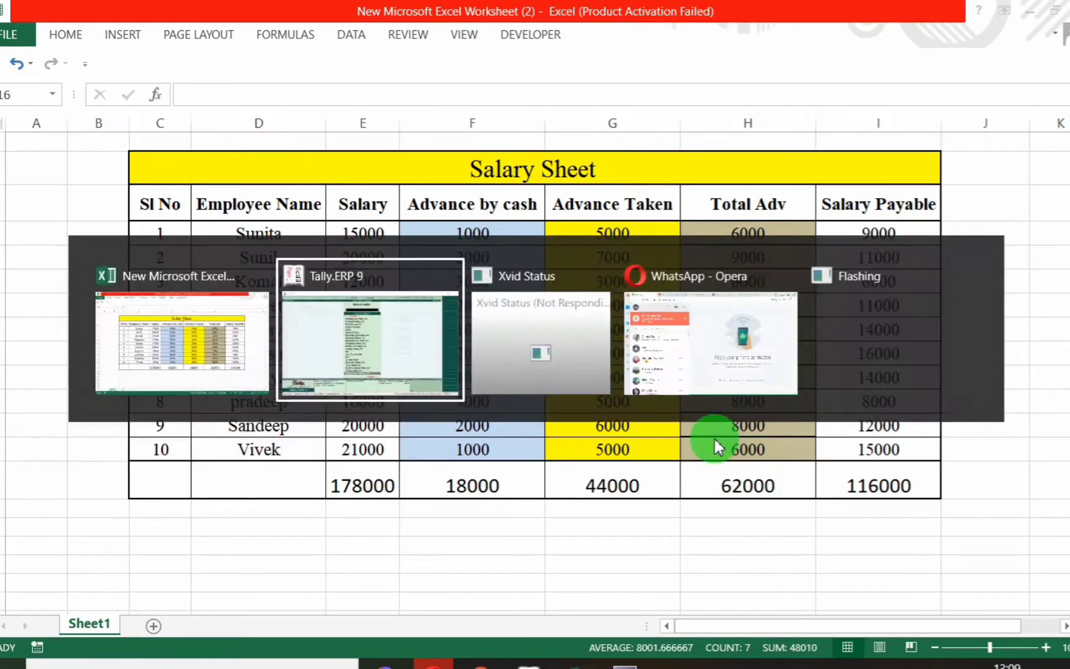
{"action": "type", "text": "viv"}
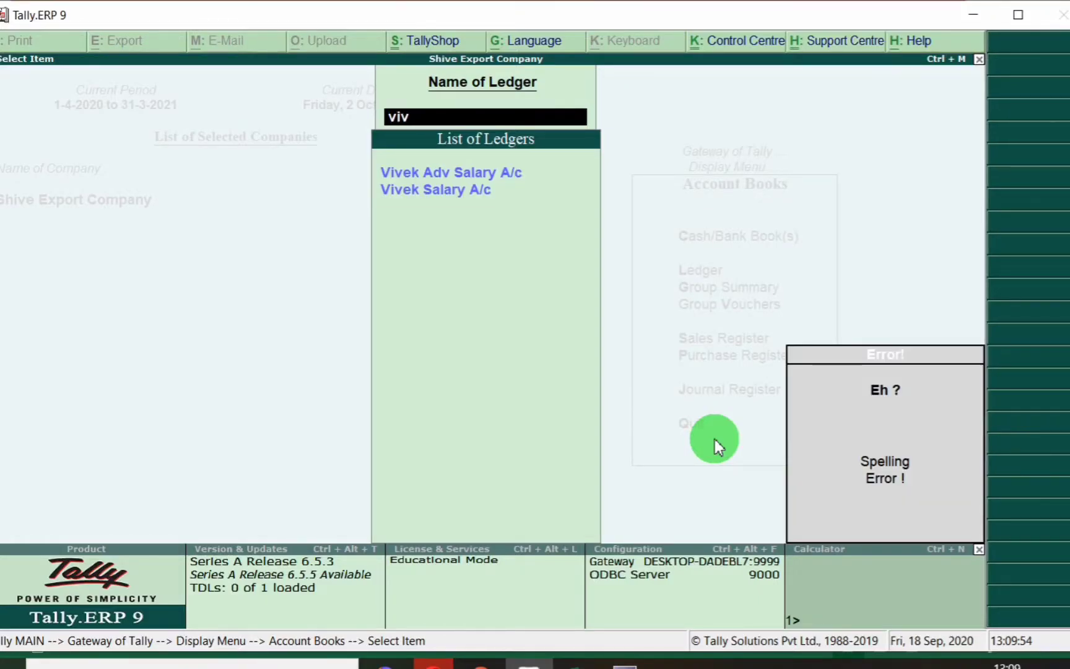
{"action": "key", "text": "Return"}
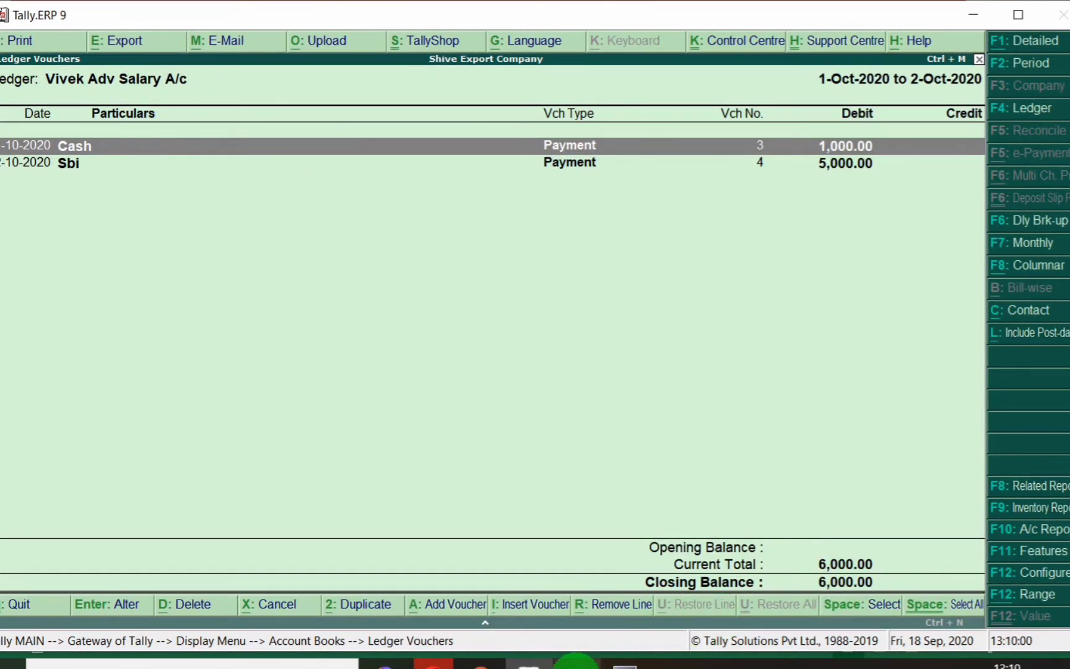
{"action": "left_click", "coordinate": [579, 663]}
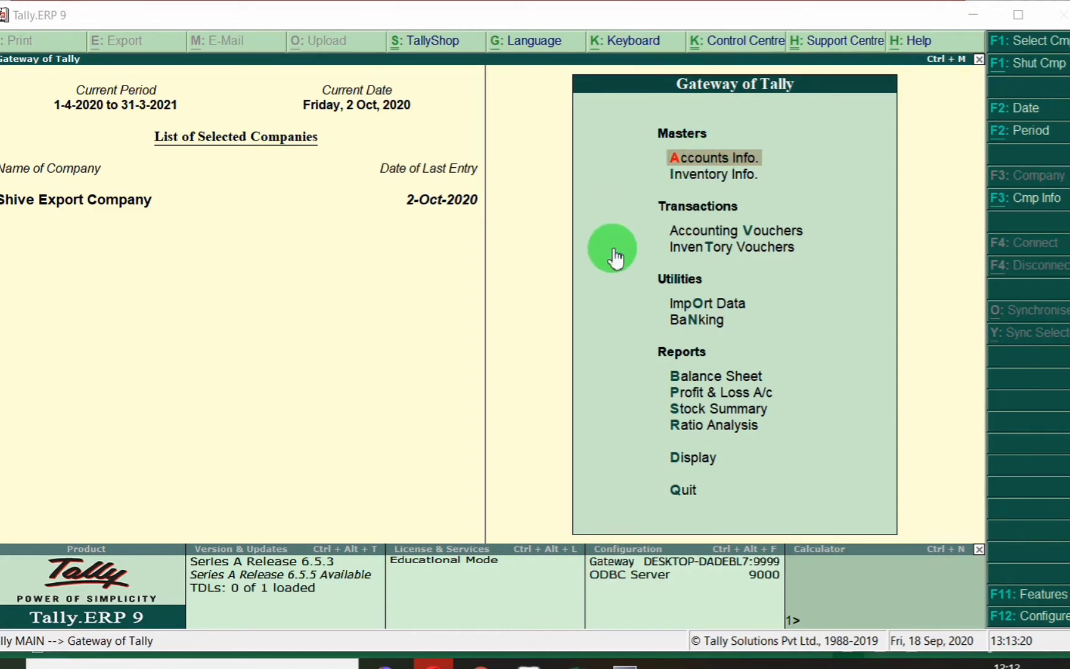
- Open the Balance Sheet and drill down through Current Assets to the Loans & Advances (Asset) group summary
{"action": "key", "text": "b"}
{"action": "key", "text": "Right"}
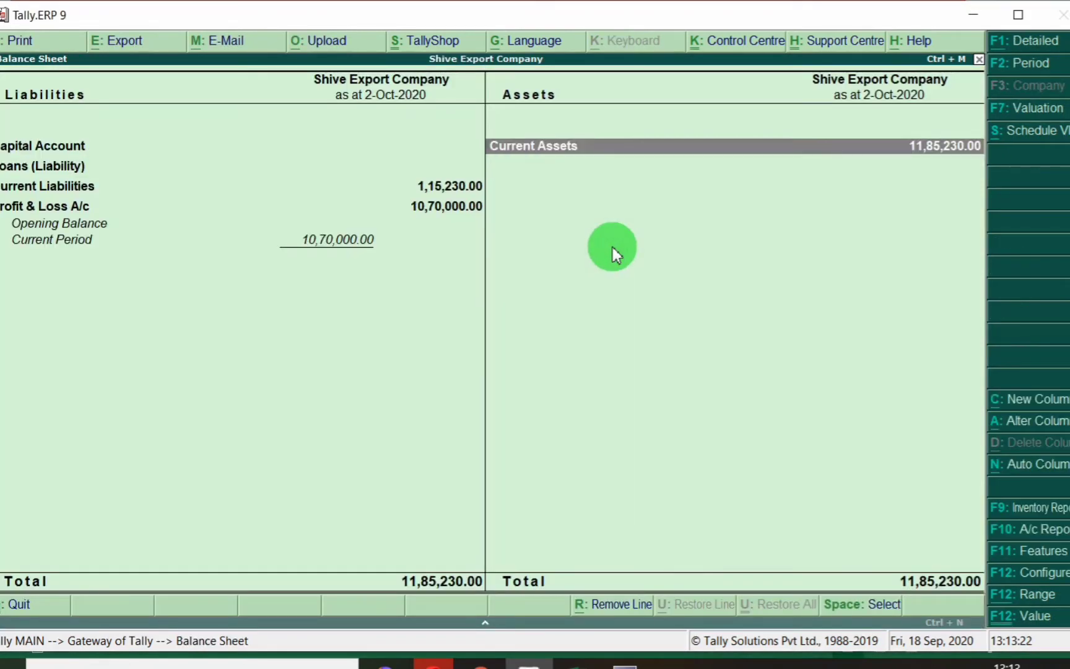
{"action": "key", "text": "Return"}
{"action": "key", "text": "Down"}
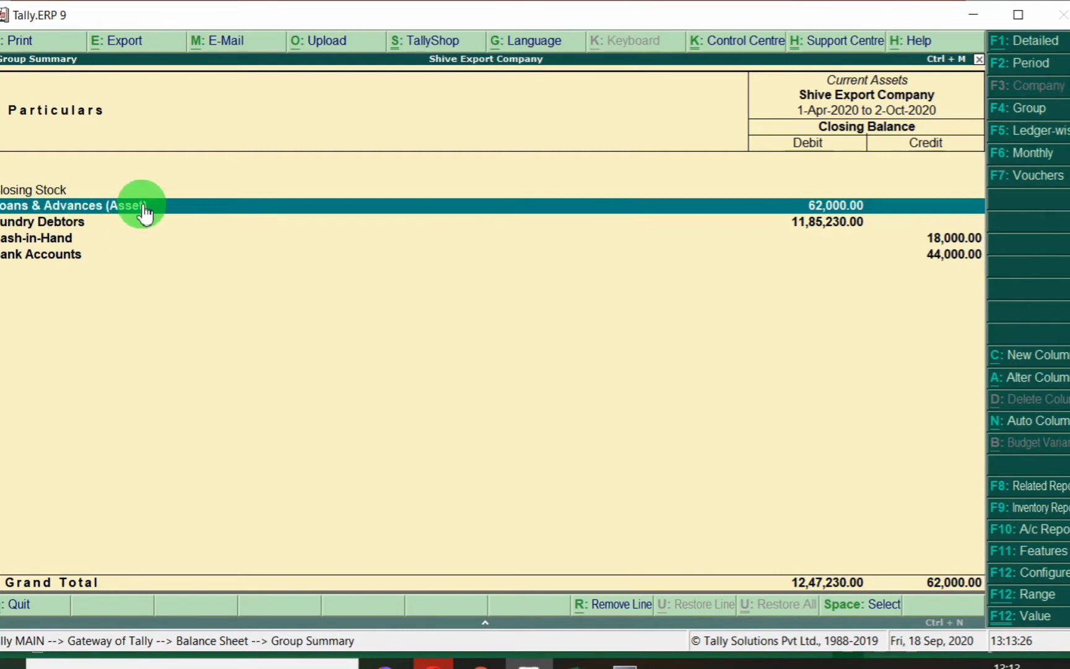
{"action": "double_click", "coordinate": [790, 212]}
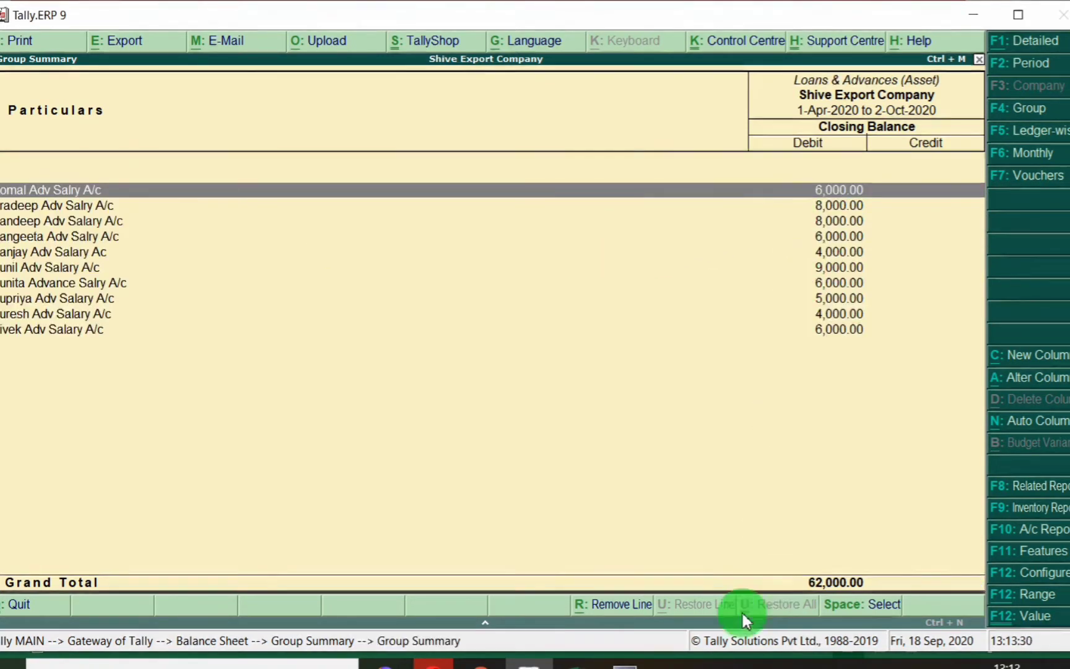
- Compare the Loans & Advances grand total with the Total Adv column's total in the Excel salary sheet
{"action": "key", "text": "alt+Tab"}
{"action": "left_click", "coordinate": [743, 502]}
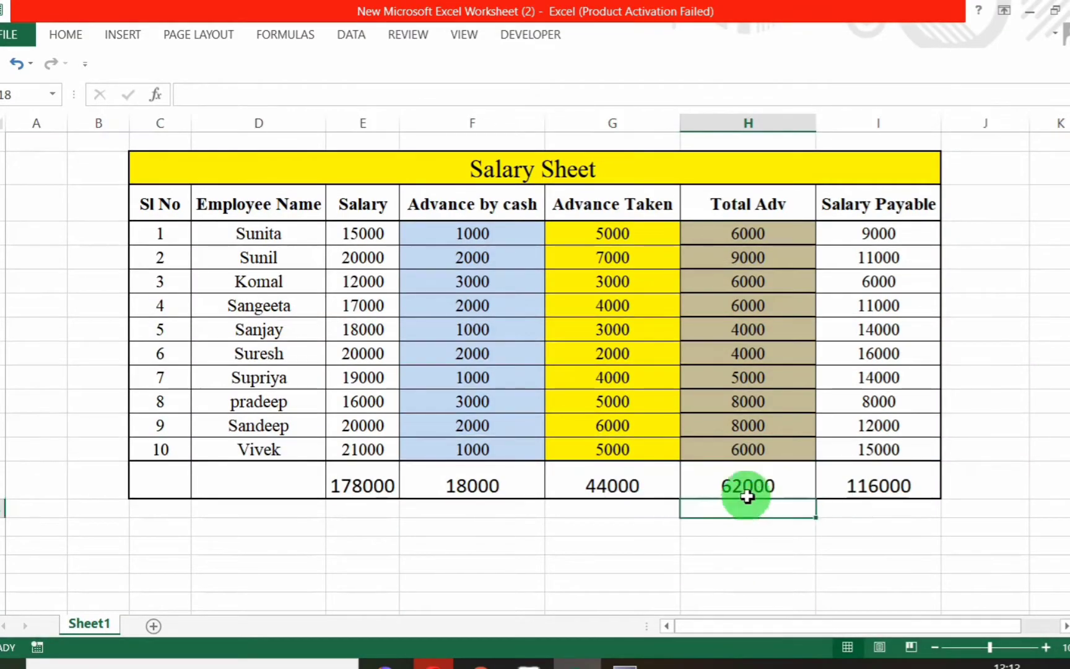
{"action": "left_click", "coordinate": [746, 480]}
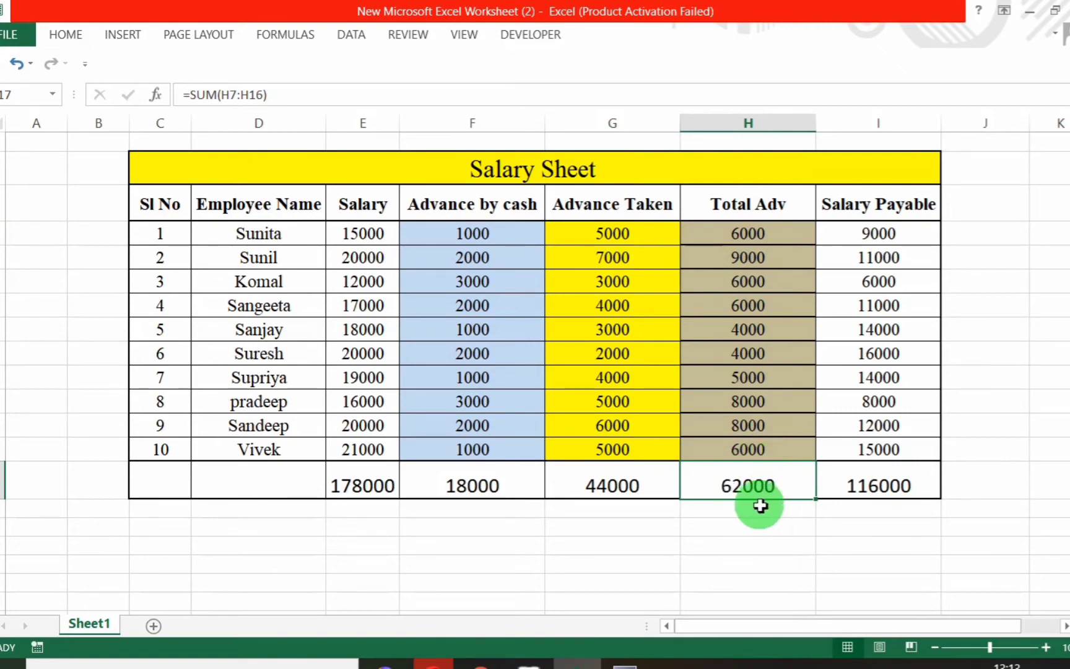
{"action": "key", "text": "alt+Tab"}
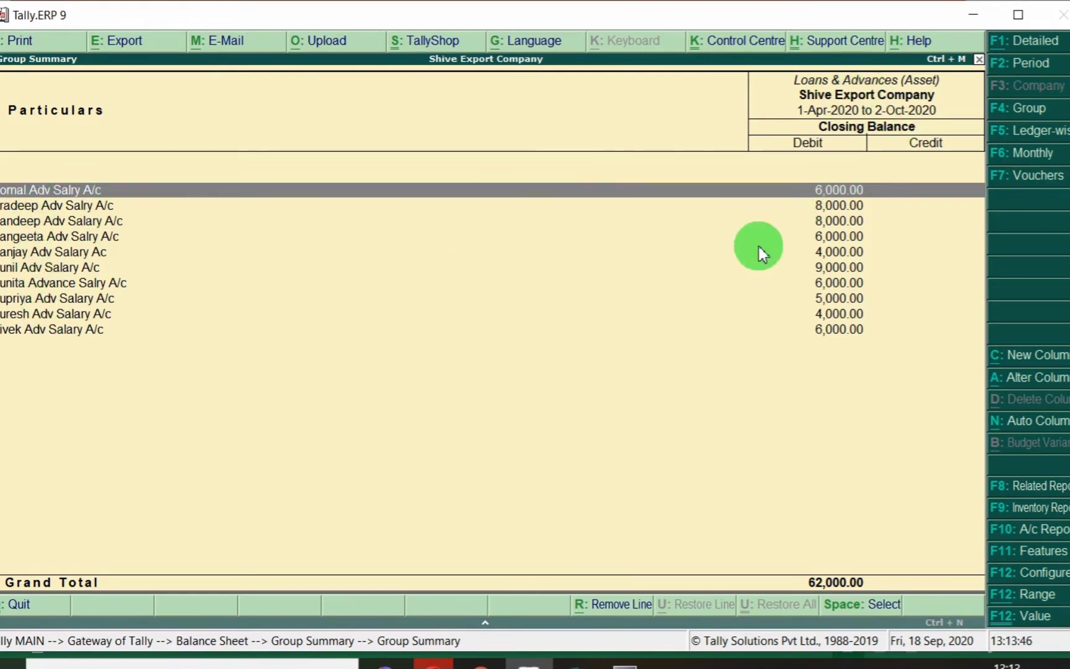
- Mark the first seven advance salary ledgers in the Loans & Advances group summary and go back to the first one
{"action": "key", "text": "space"}
{"action": "key", "text": "space"}
{"action": "key", "text": "space"}
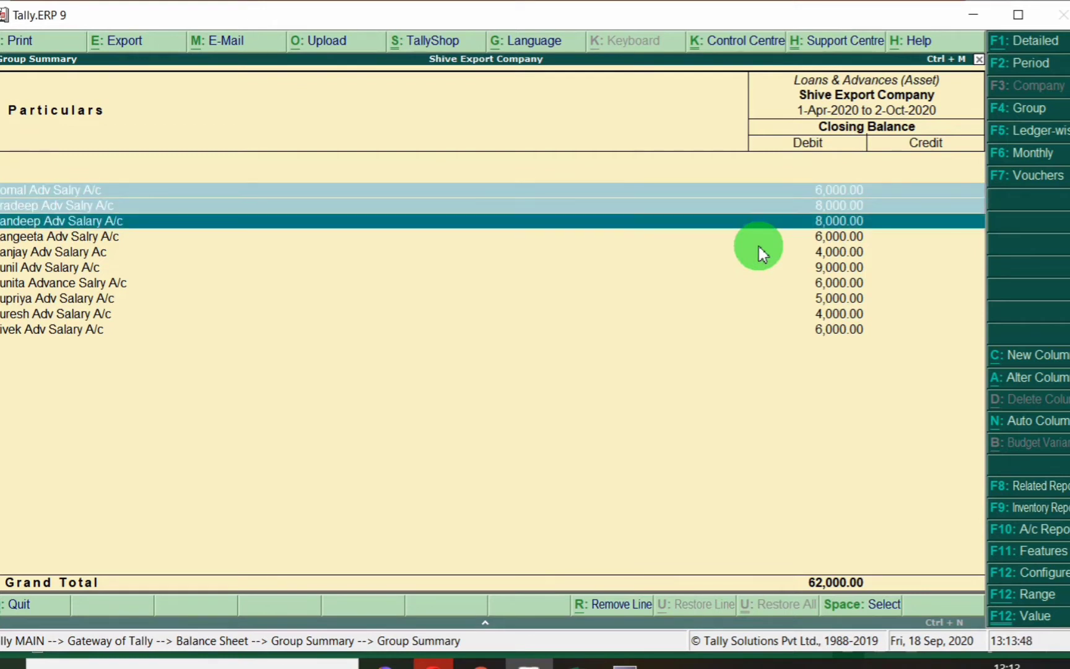
{"action": "key", "text": "space"}
{"action": "key", "text": "space"}
{"action": "key", "text": "space"}
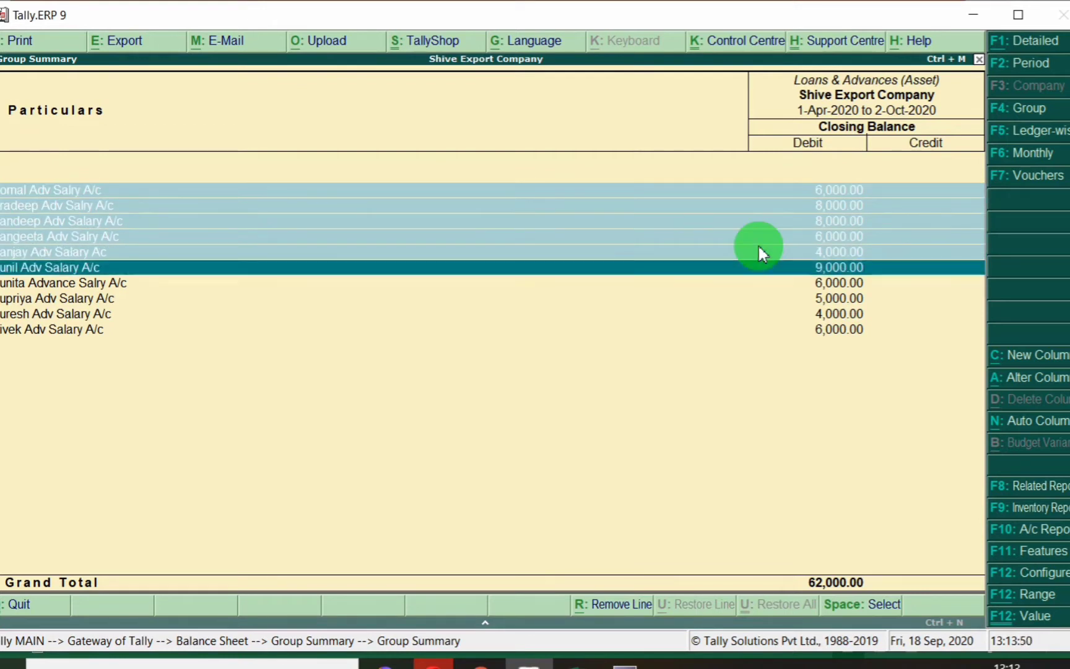
{"action": "key", "text": "space"}
{"action": "key", "text": "Down"}
{"action": "key", "text": "Up"}
{"action": "key", "text": "Up"}
{"action": "key", "text": "Up"}
{"action": "key", "text": "Up"}
{"action": "key", "text": "Up"}
{"action": "key", "text": "Up"}
{"action": "key", "text": "Up"}
{"action": "key", "text": "Up"}
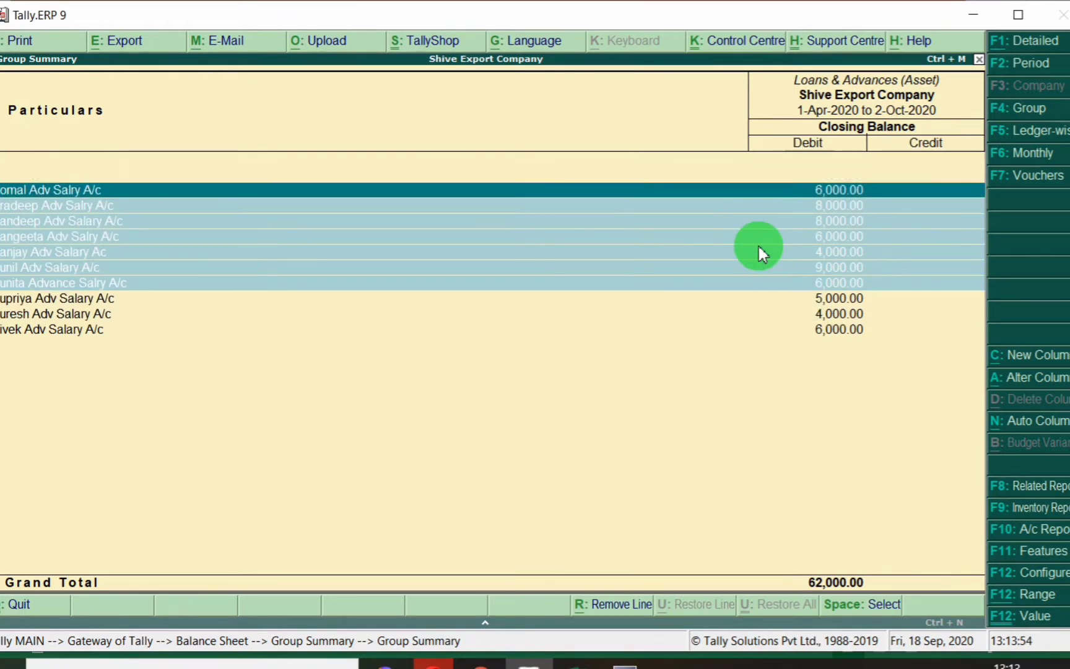
- Return to the Balance Sheet and examine the first employee's Salary Payable in the Excel salary sheet
{"action": "key", "text": "Escape"}
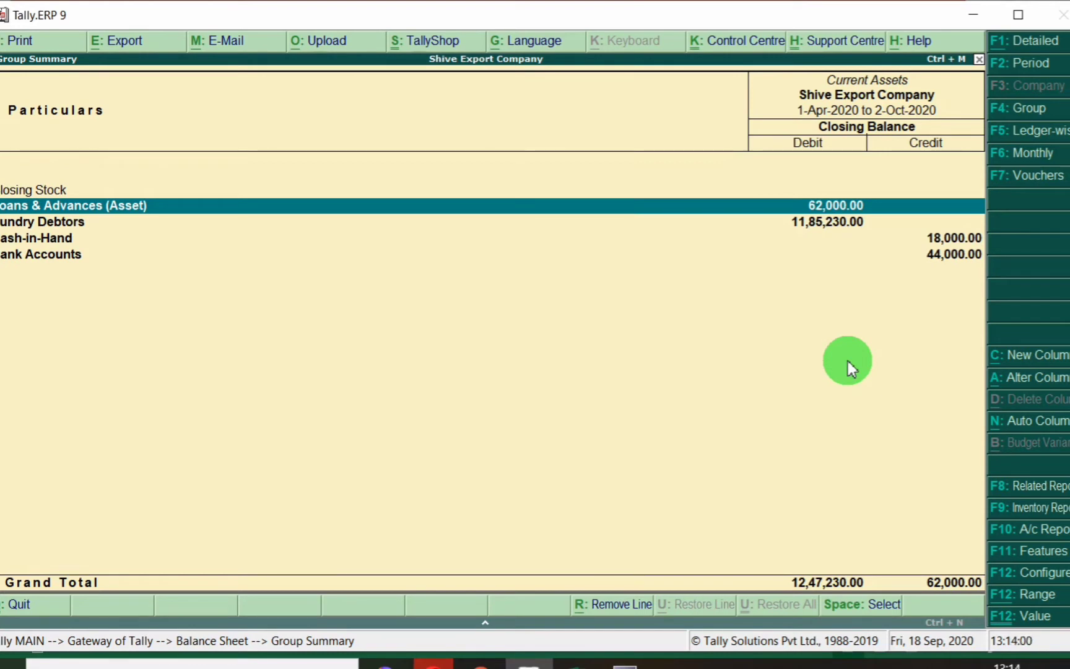
{"action": "key", "text": "Escape"}
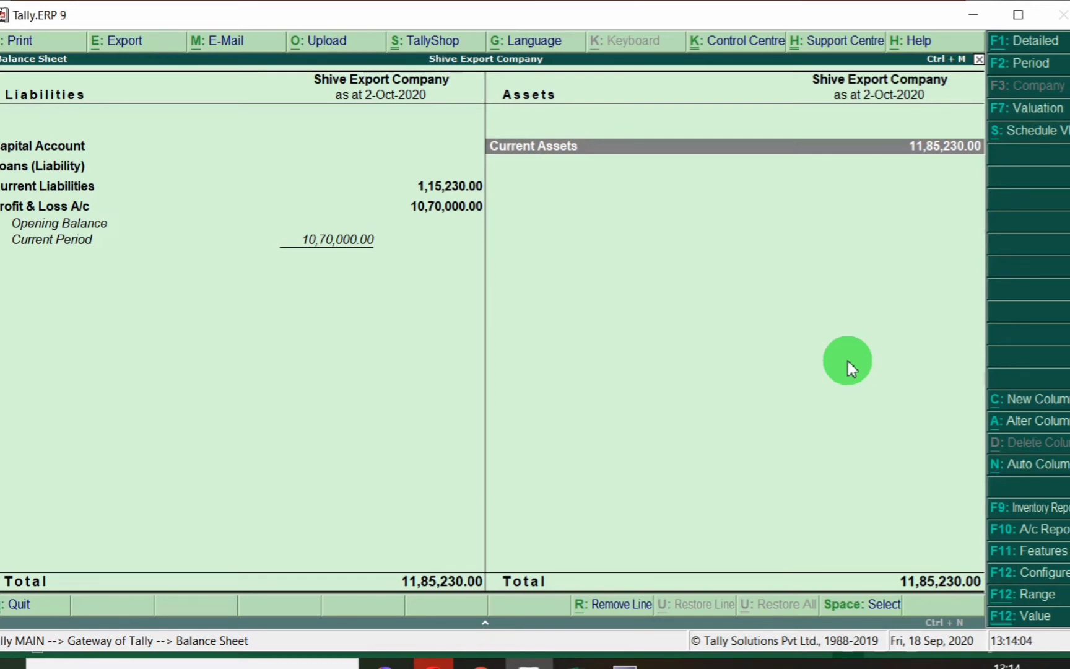
{"action": "key", "text": "alt+Tab"}
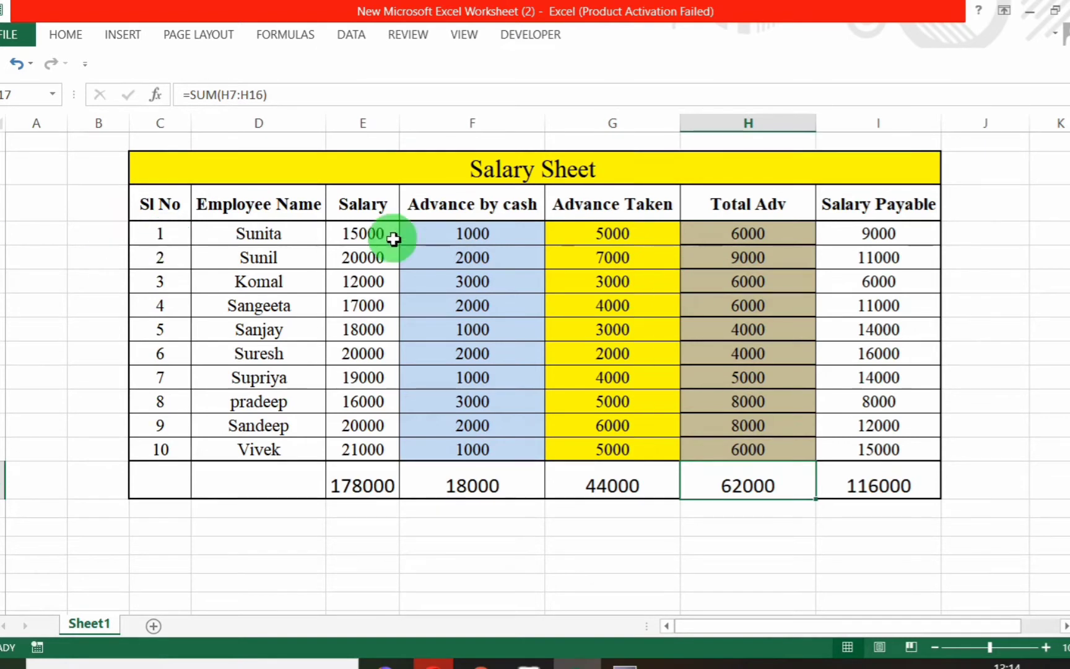
{"action": "left_click", "coordinate": [849, 232]}
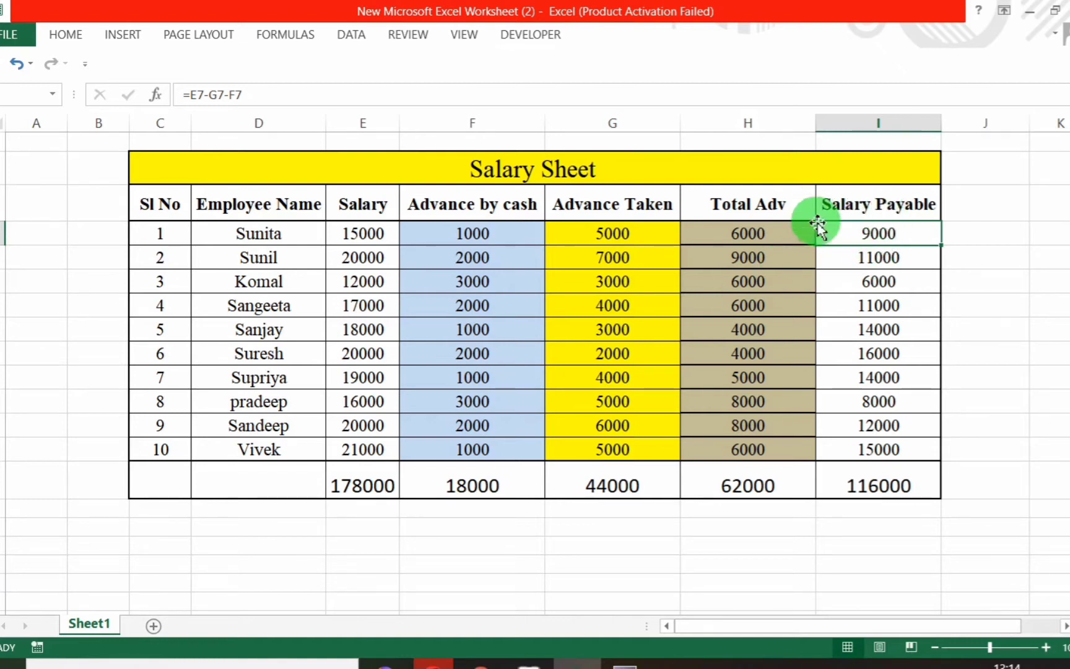
{"action": "left_click", "coordinate": [233, 234]}
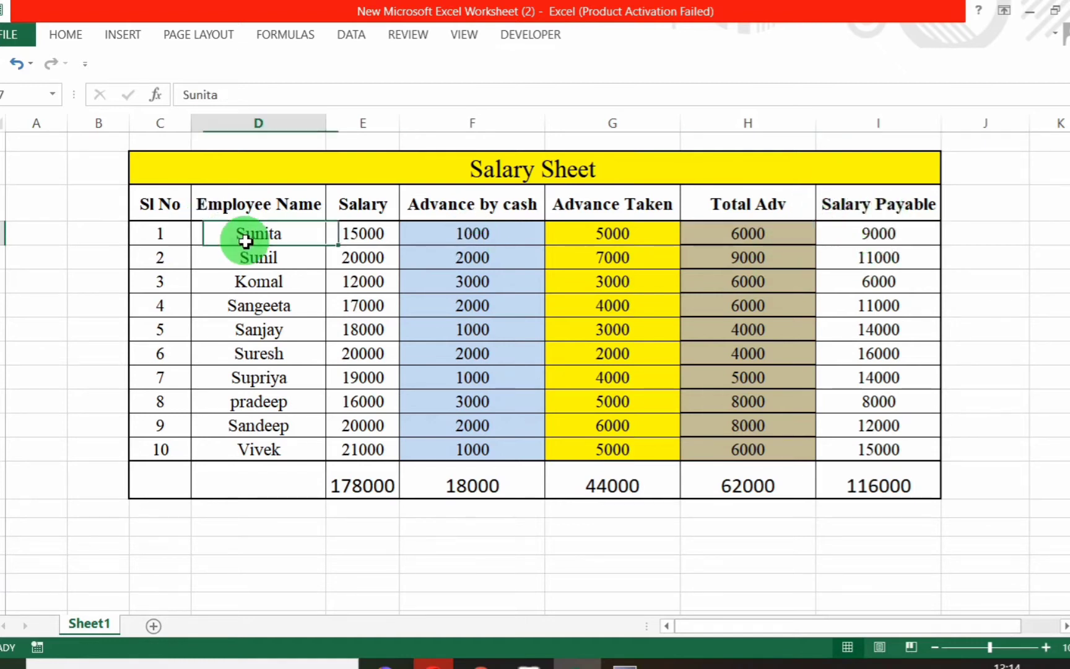
{"action": "left_click", "coordinate": [846, 229]}
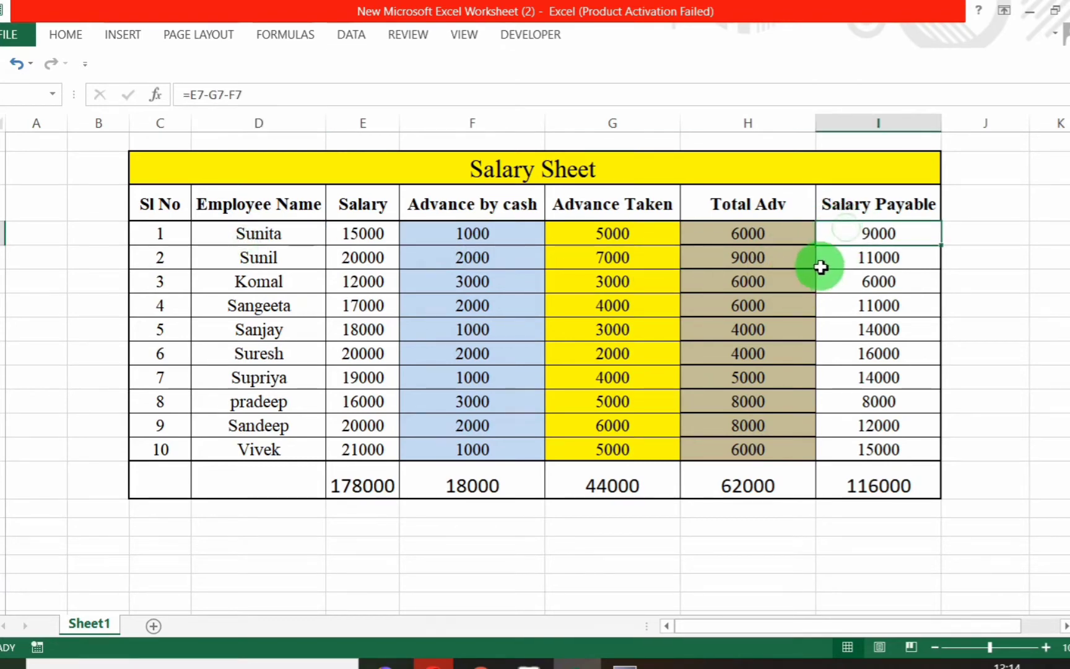
- Review the Salary Payable column in Excel alongside the Tally.ERP 9 Balance Sheet, finishing on the Balance Sheet
{"action": "left_click", "coordinate": [528, 664]}
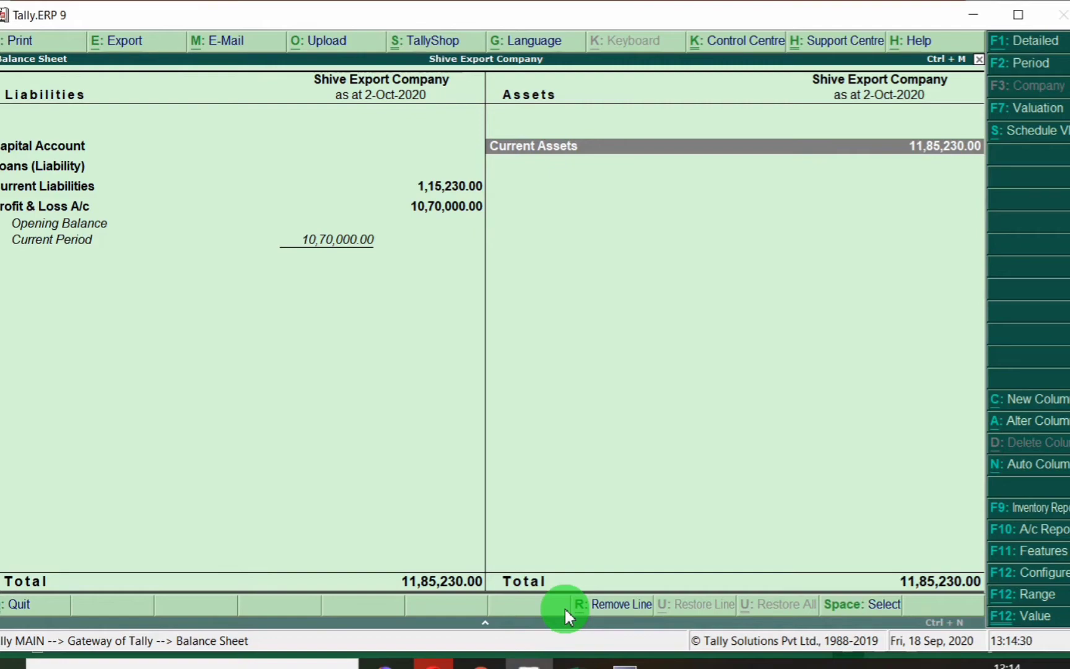
{"action": "key", "text": "alt+Tab"}
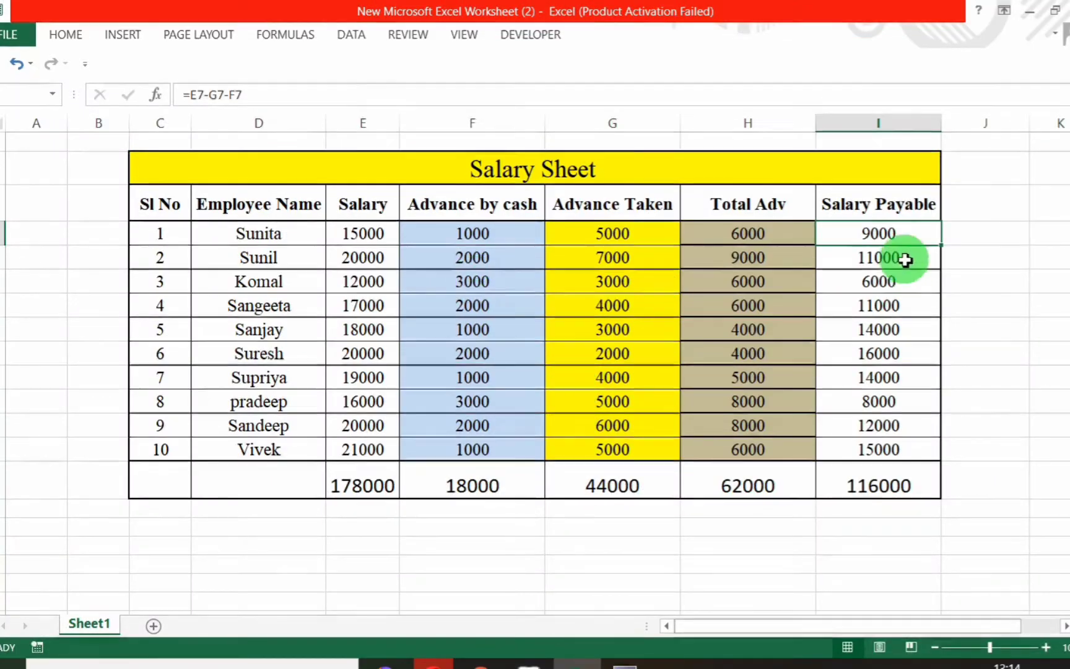
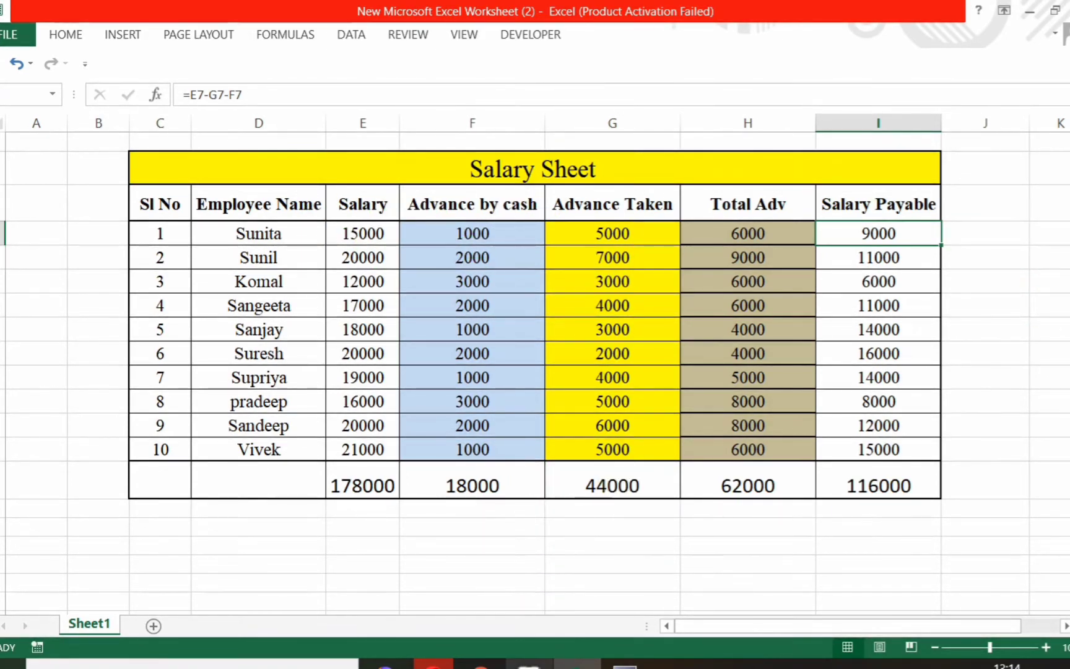
{"action": "left_click", "coordinate": [530, 663]}
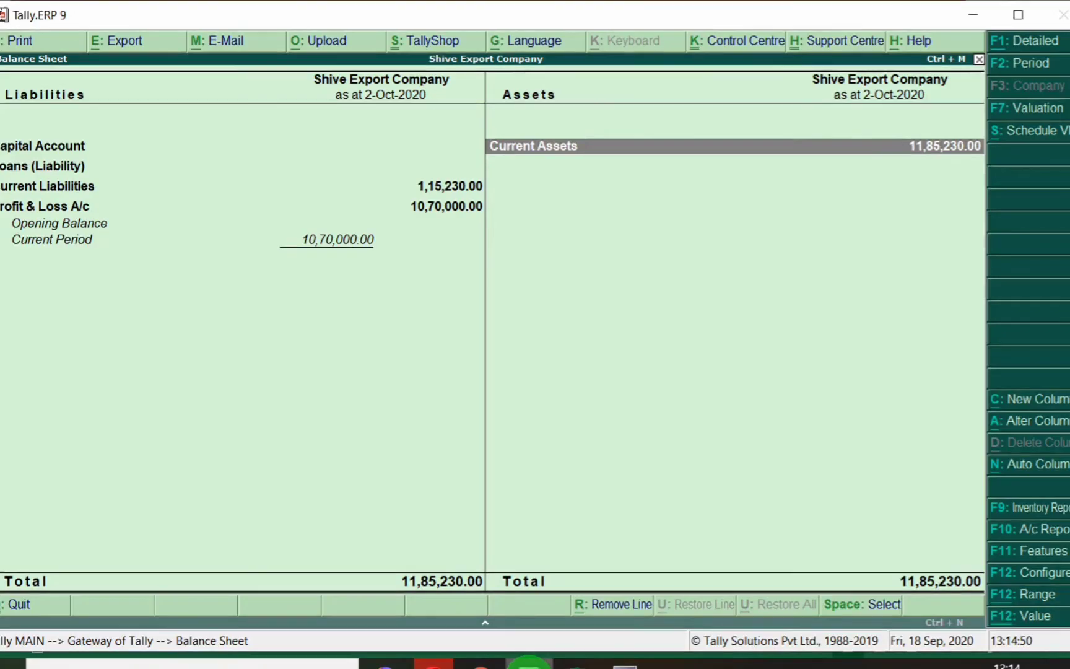
- Leave the Balance Sheet and start a Journal accounting voucher dated 31-Oct-2020
{"action": "key", "text": "Escape"}
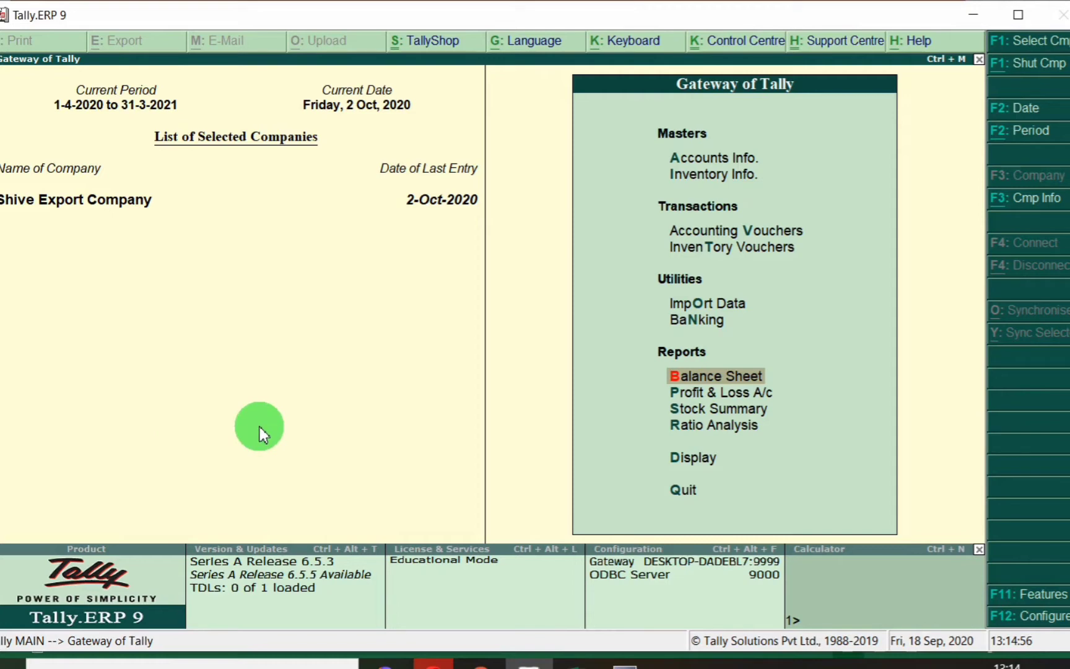
{"action": "key", "text": "v"}
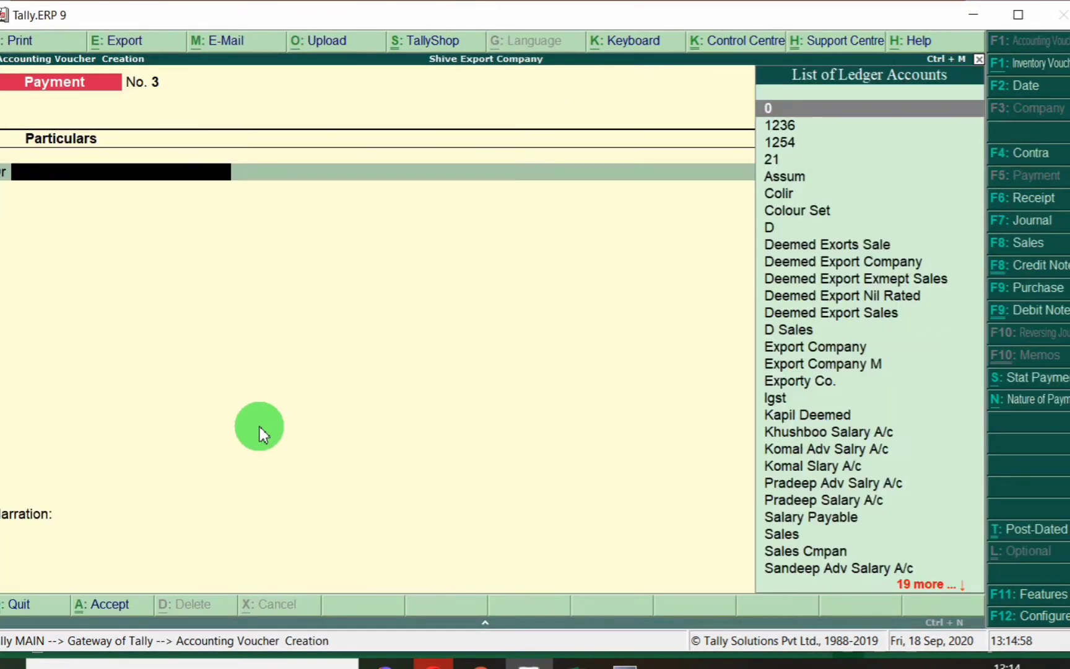
{"action": "left_click", "coordinate": [1044, 224]}
{"action": "key", "text": "F2"}
{"action": "type", "text": "31.10"}
{"action": "key", "text": "Return"}
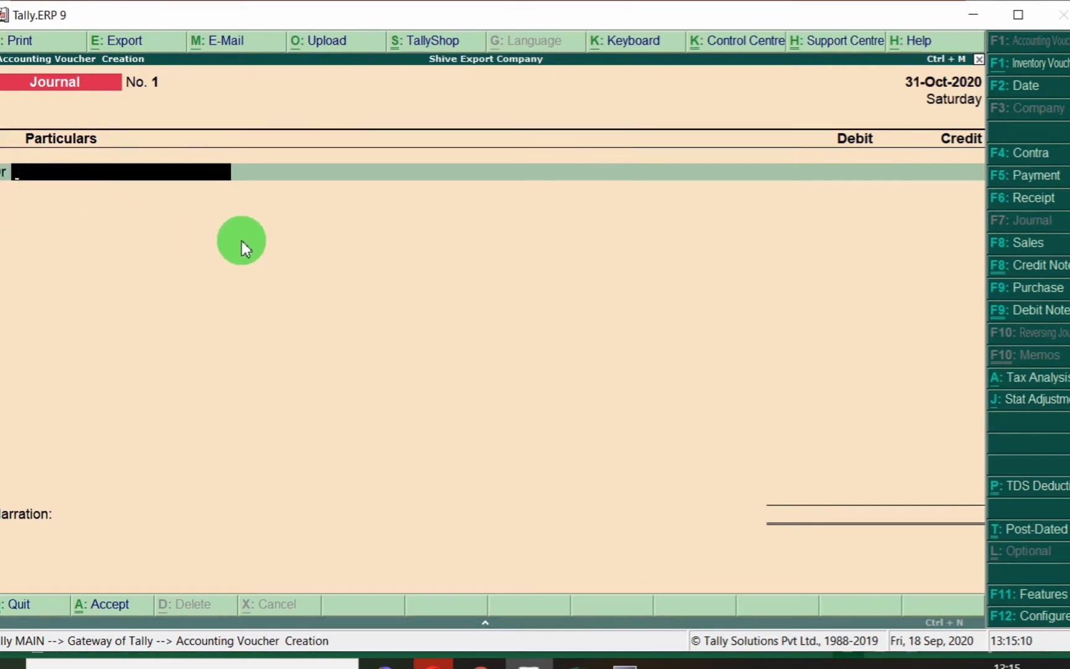
- Check the employee list in the Excel Salary Sheet and choose the first employee's salary ledger as the first debit entry in Tally
{"action": "key", "text": "alt+Tab"}
{"action": "left_click_drag", "start_coordinate": [263, 234], "coordinate": [258, 449]}
{"action": "left_click", "coordinate": [297, 242]}
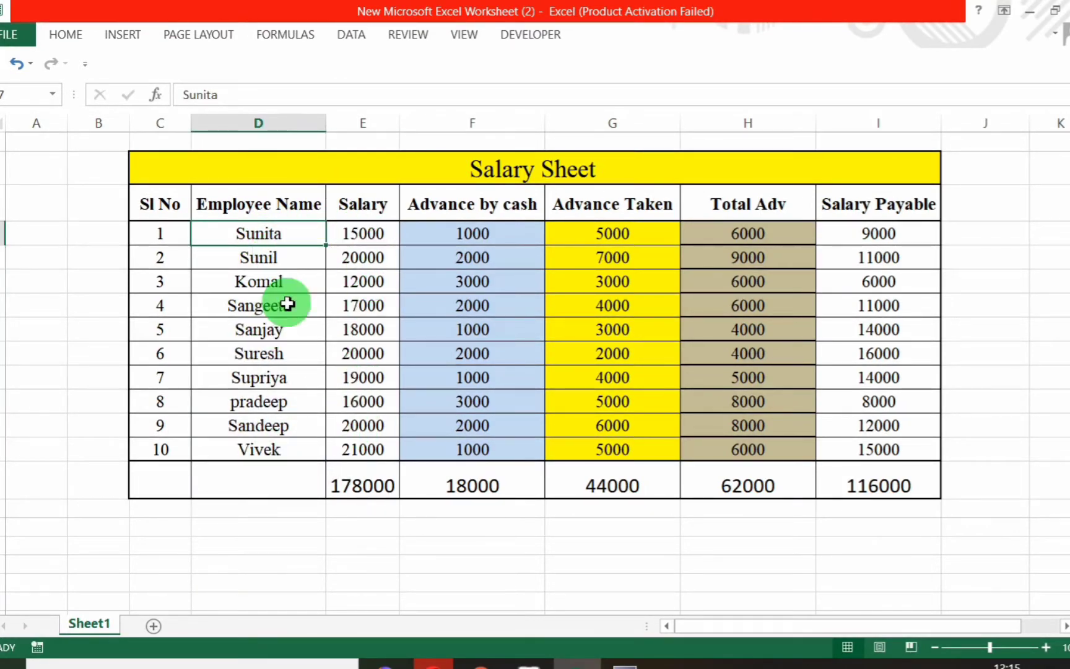
{"action": "key", "text": "alt+Tab"}
{"action": "type", "text": "Sunit"}
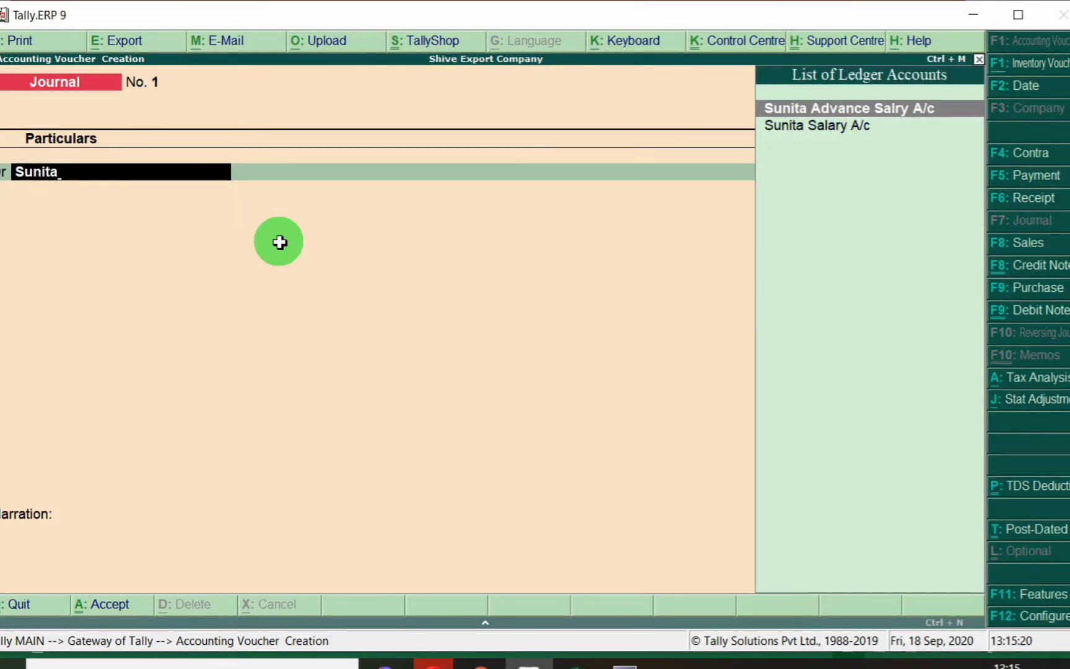
{"action": "left_click", "coordinate": [807, 128]}
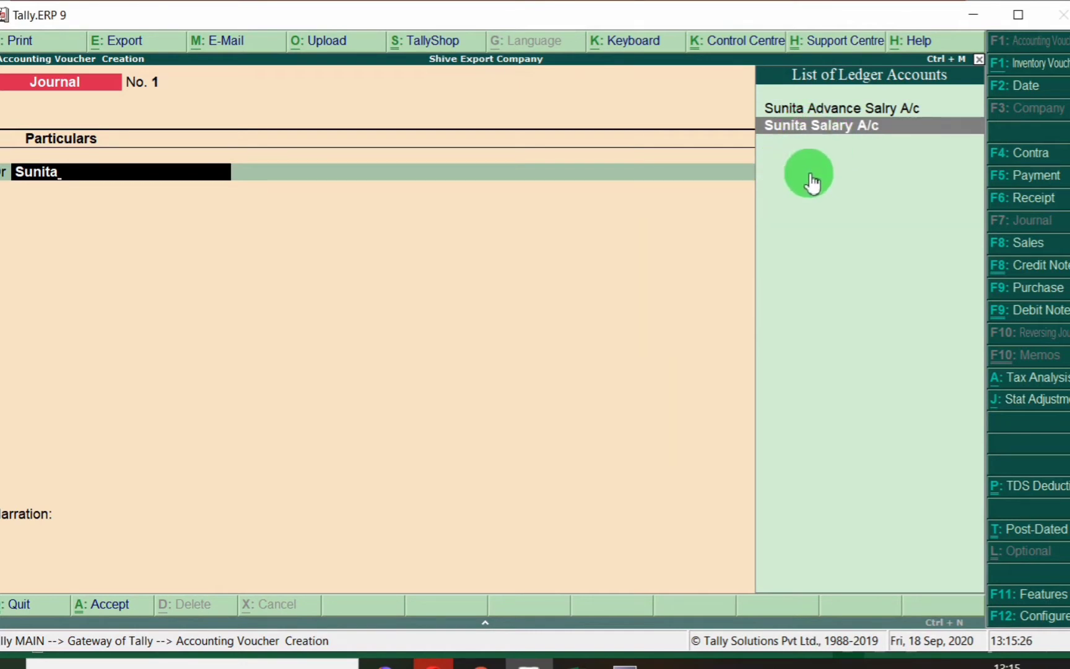
{"action": "key", "text": "Return"}
{"action": "key", "text": "BackSpace"}
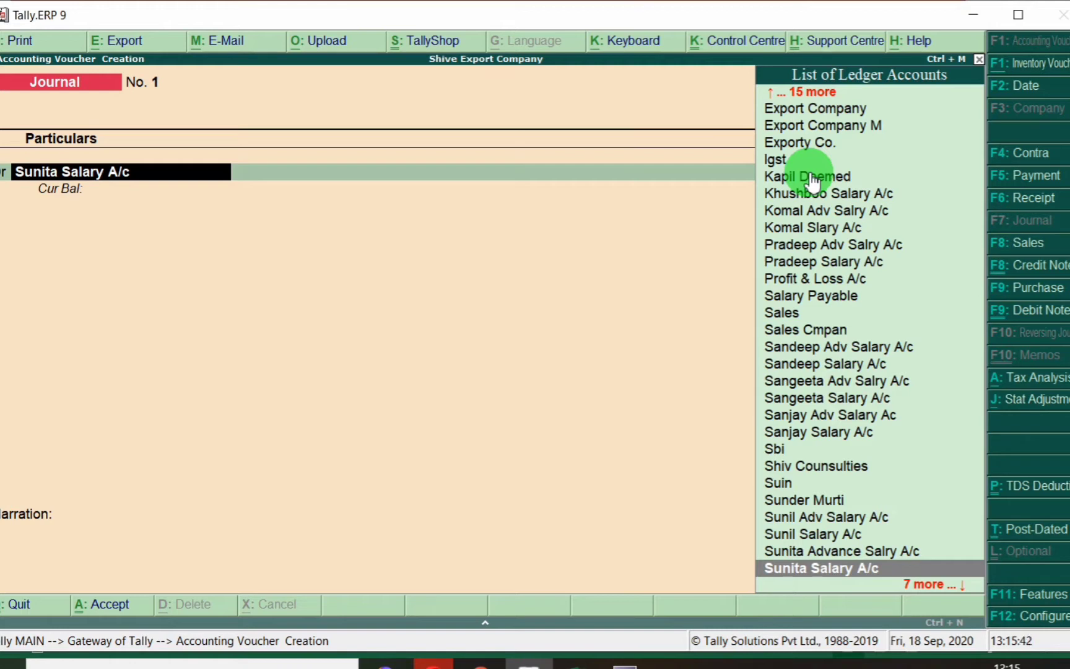
{"action": "key", "text": "Return"}
- Check the first employee's salary in the Excel sheet and enter 15,000 as the debit amount in the Tally journal
{"action": "key", "text": "alt+Tab"}
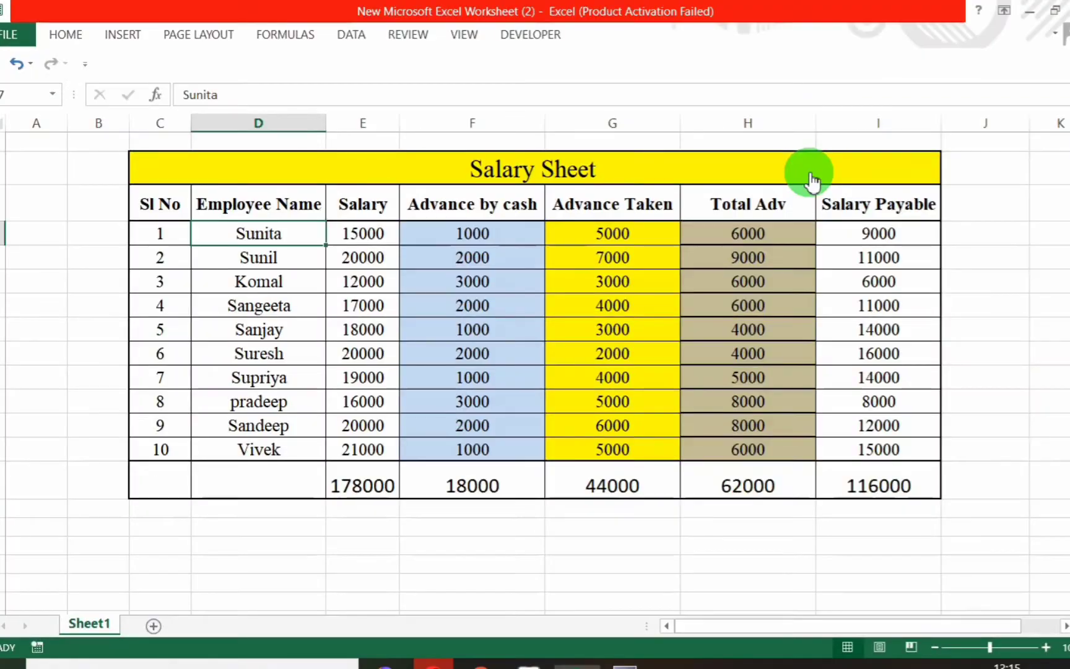
{"action": "key", "text": "alt+Tab"}
{"action": "type", "text": "15000"}
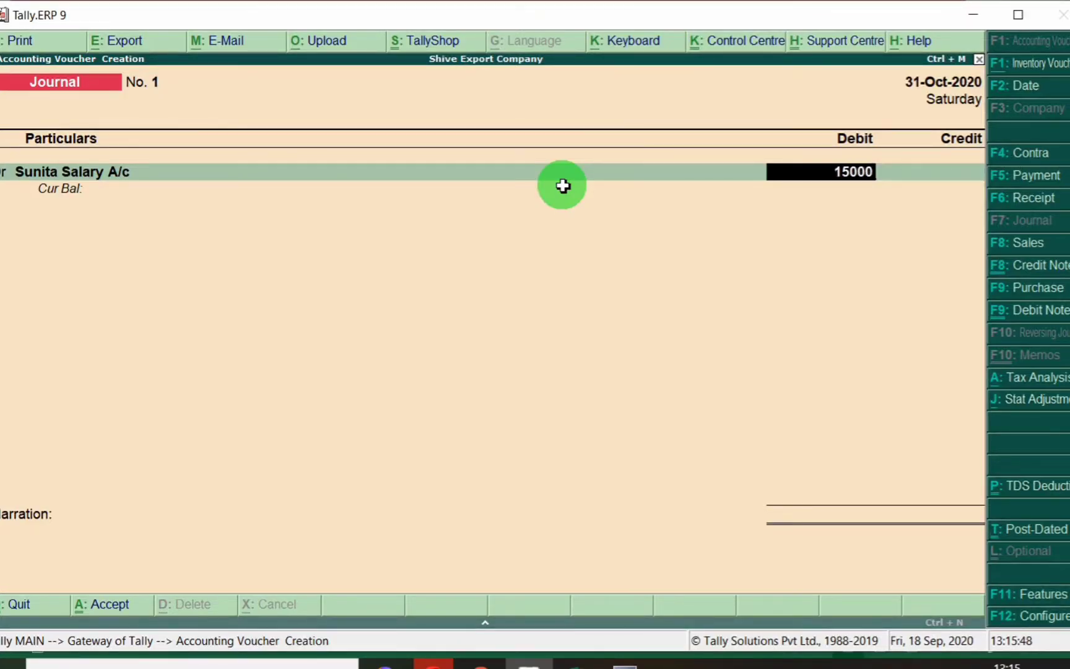
{"action": "key", "text": "Return"}
{"action": "key", "text": "Return"}
- Look up the second employee in the Excel sheet and debit that employee's salary ledger with 20,000 in the Tally journal
{"action": "key", "text": "alt+Tab"}
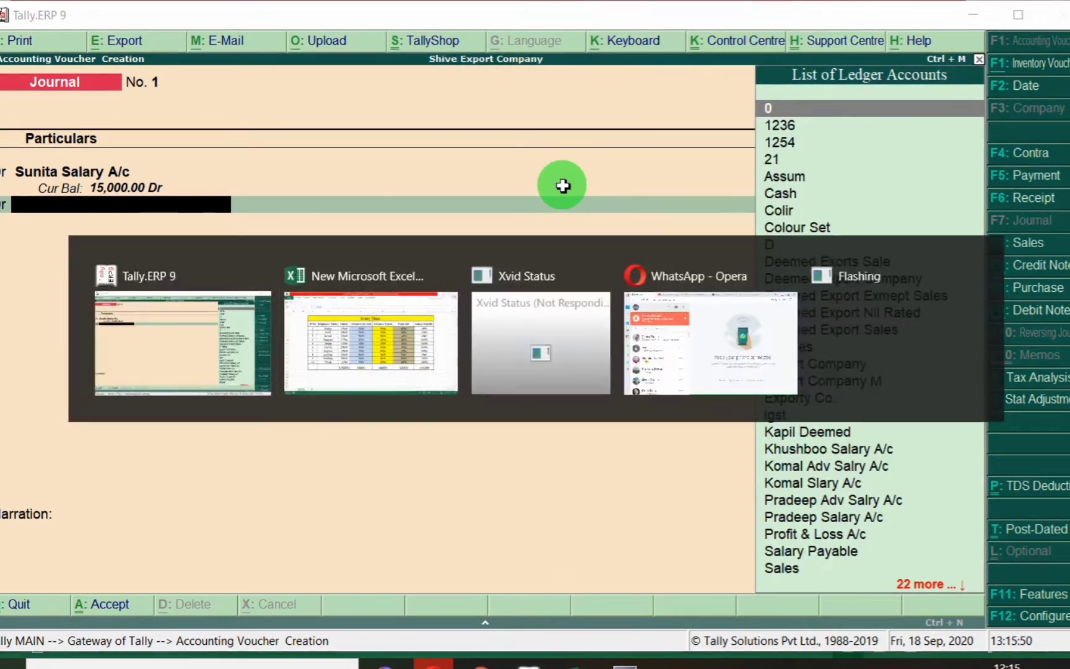
{"action": "left_click", "coordinate": [279, 256]}
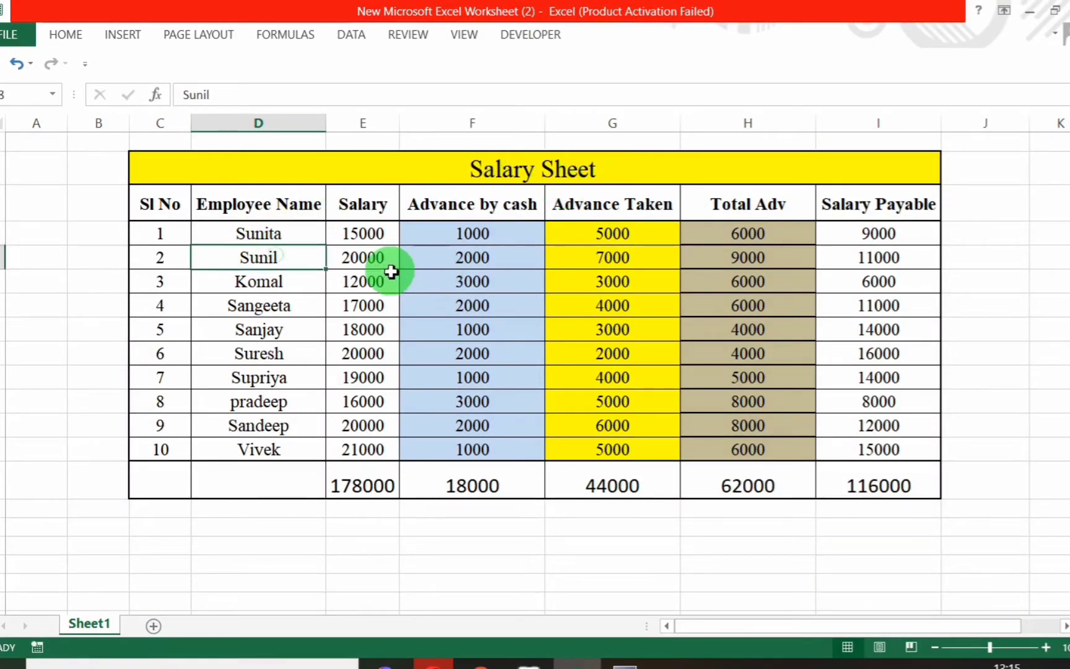
{"action": "key", "text": "alt+Tab"}
{"action": "type", "text": "Suni"}
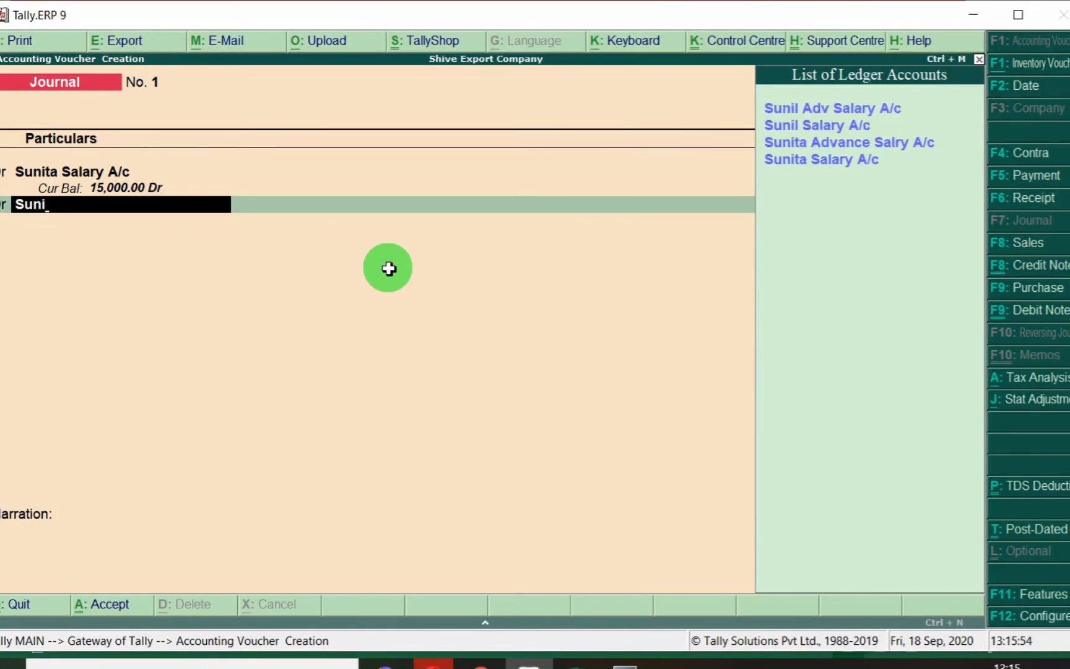
{"action": "key", "text": "Down"}
{"action": "key", "text": "Return"}
{"action": "type", "text": "20,0"}
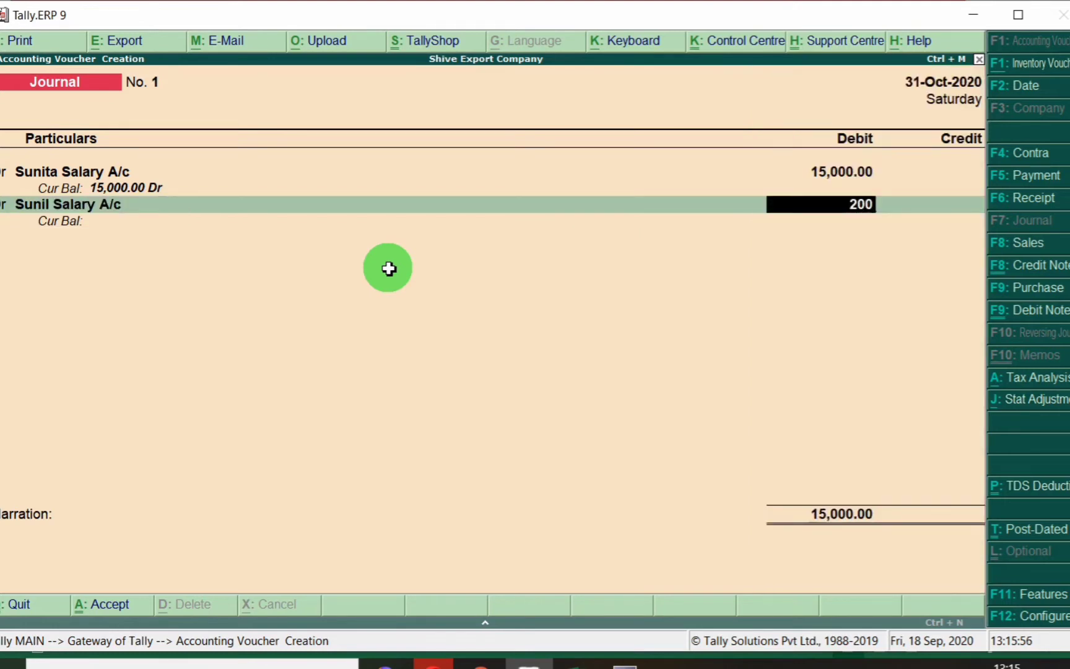
{"action": "type", "text": "00"}
{"action": "key", "text": "Return"}
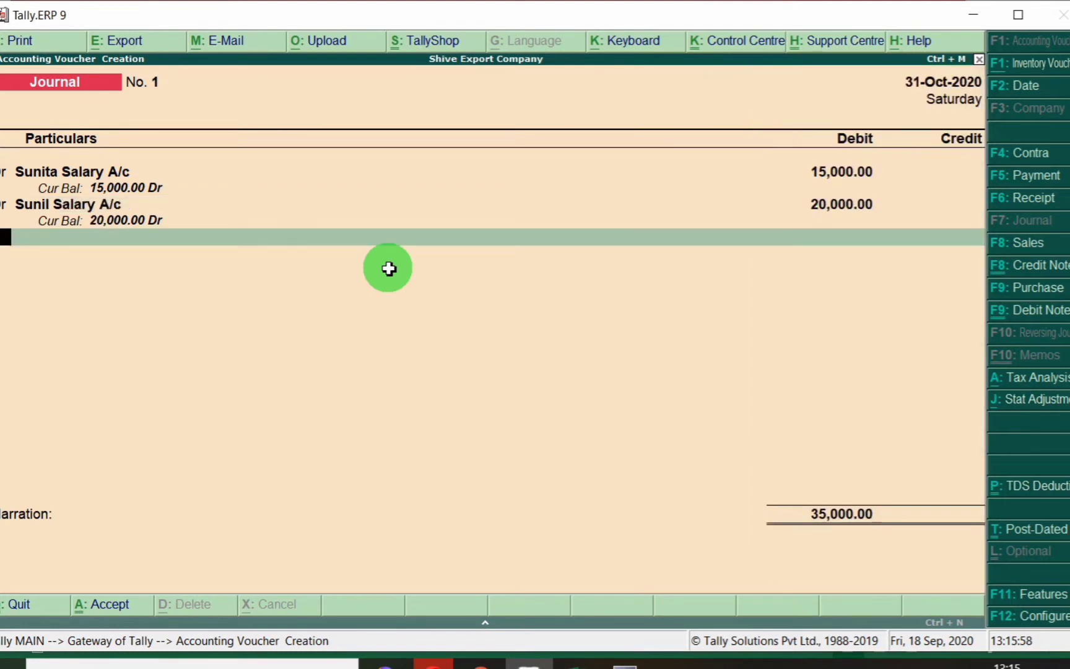
- Look up the third employee in the Excel sheet and debit that employee's salary ledger with 12,000 in the Tally journal
{"action": "key", "text": "alt+Tab"}
{"action": "left_click", "coordinate": [271, 291]}
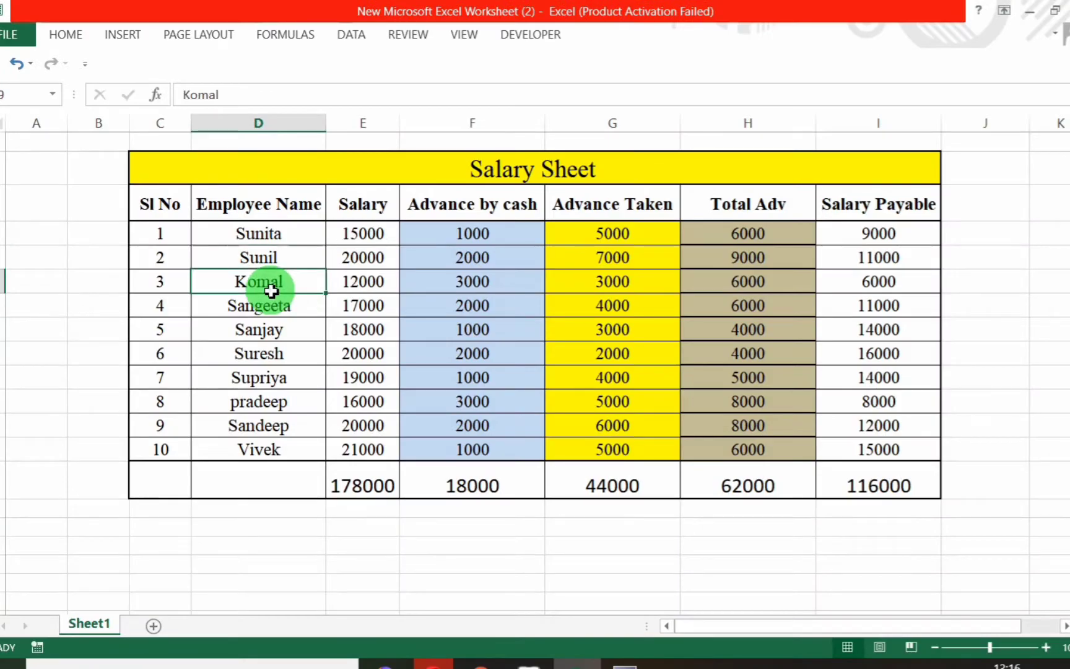
{"action": "key", "text": "alt+Tab"}
{"action": "type", "text": "Koma"}
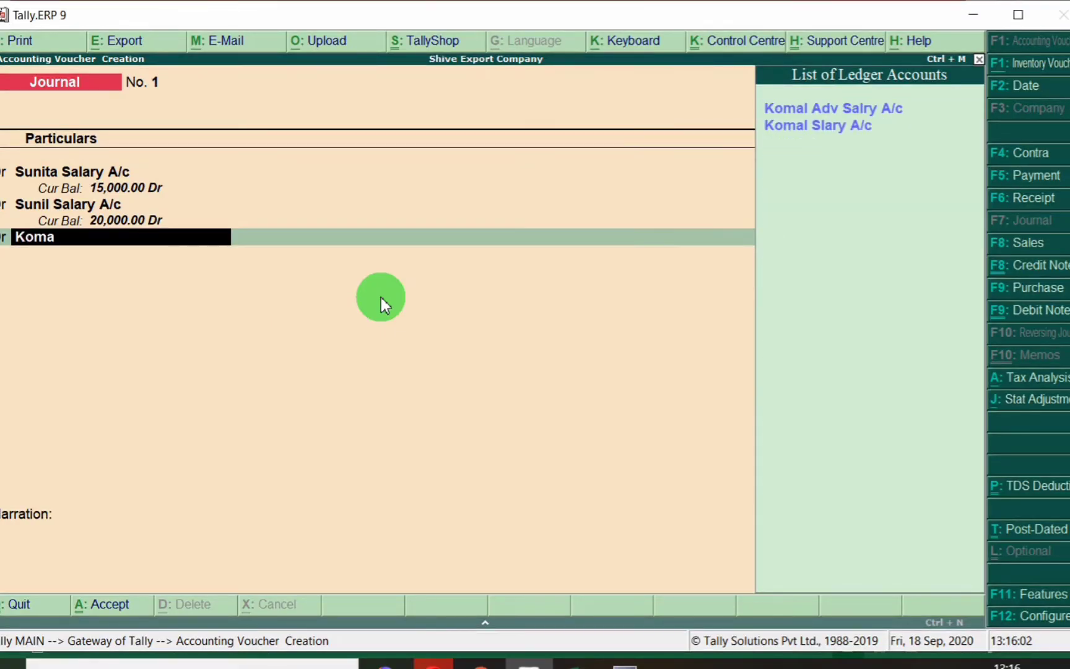
{"action": "type", "text": "l"}
{"action": "key", "text": "Down"}
{"action": "key", "text": "Return"}
{"action": "type", "text": "12000"}
{"action": "key", "text": "Return"}
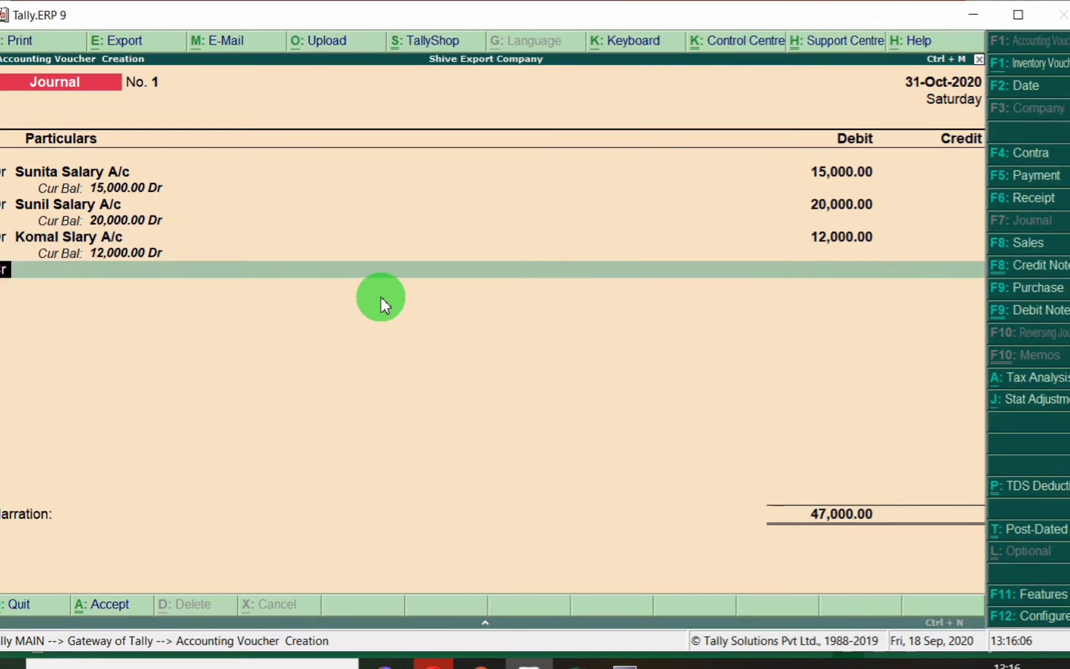
- Look up the fourth employee in the Excel sheet and debit that employee's salary ledger with 17,000 in the Tally journal
{"action": "key", "text": "Return"}
{"action": "key", "text": "alt+Tab"}
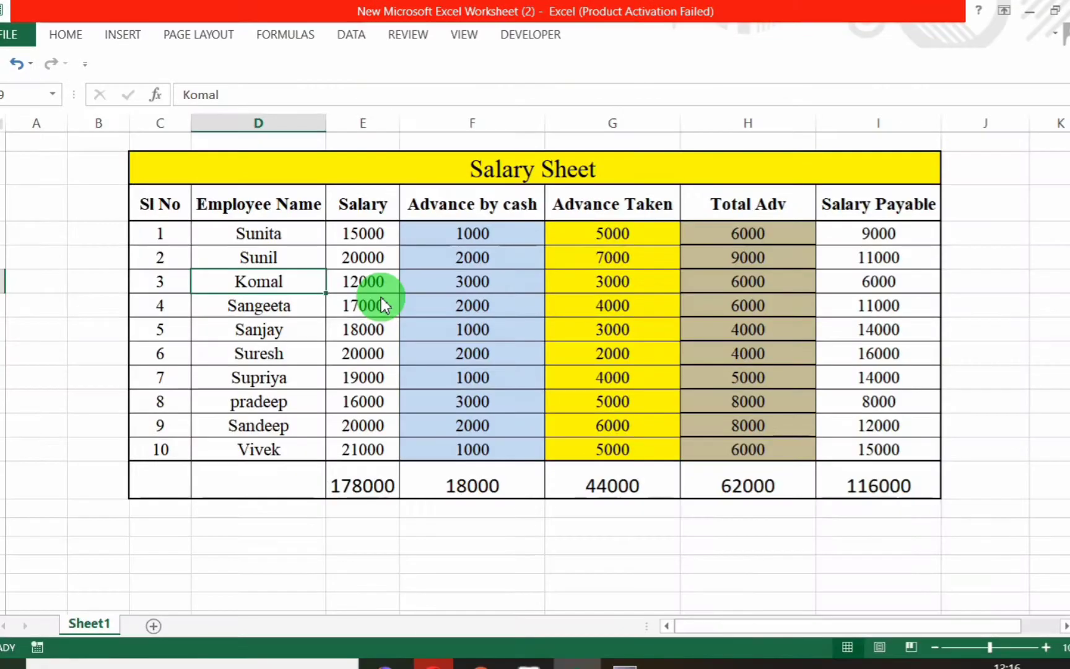
{"action": "left_click", "coordinate": [274, 304]}
{"action": "key", "text": "alt+Tab"}
{"action": "type", "text": "Sangee"}
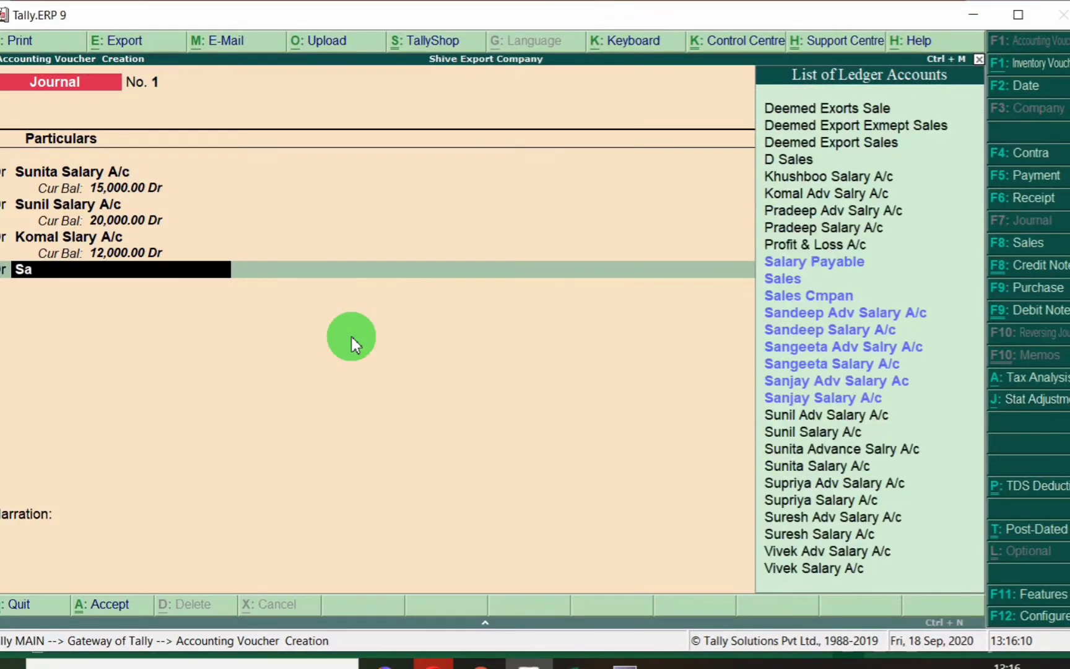
{"action": "key", "text": "Down"}
{"action": "key", "text": "Return"}
{"action": "type", "text": "17,000"}
{"action": "key", "text": "Return"}
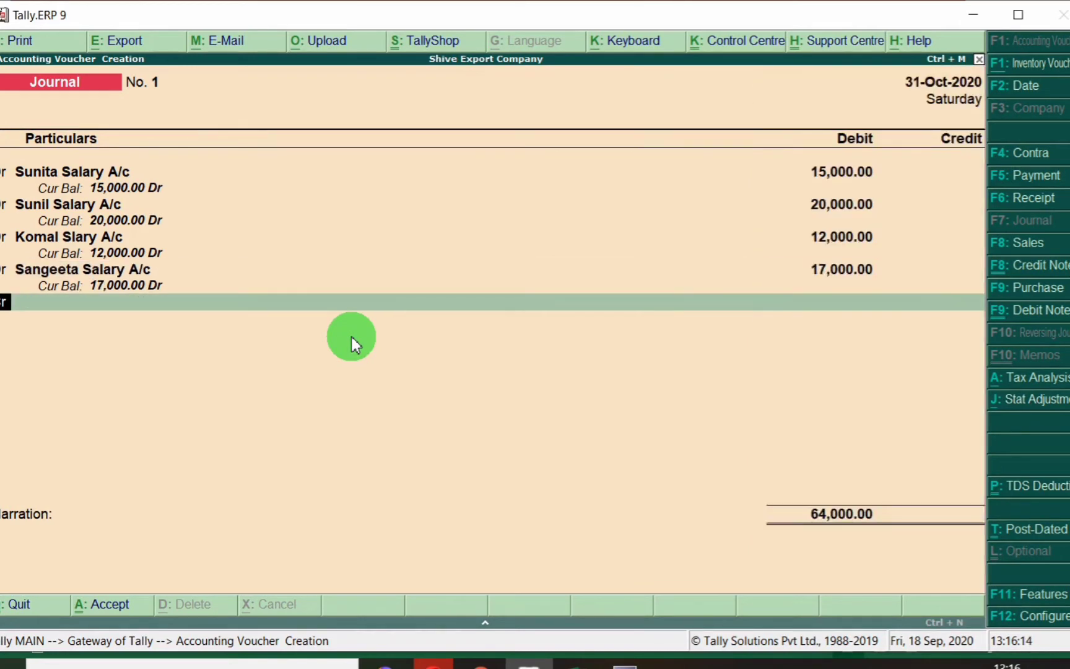
- Look up the fifth employee in the Excel sheet and debit that employee's salary ledger with 18,000 in the Tally journal
{"action": "key", "text": "Return"}
{"action": "key", "text": "alt+Tab"}
{"action": "left_click", "coordinate": [287, 329]}
{"action": "key", "text": "Right"}
{"action": "key", "text": "ctrl+c"}
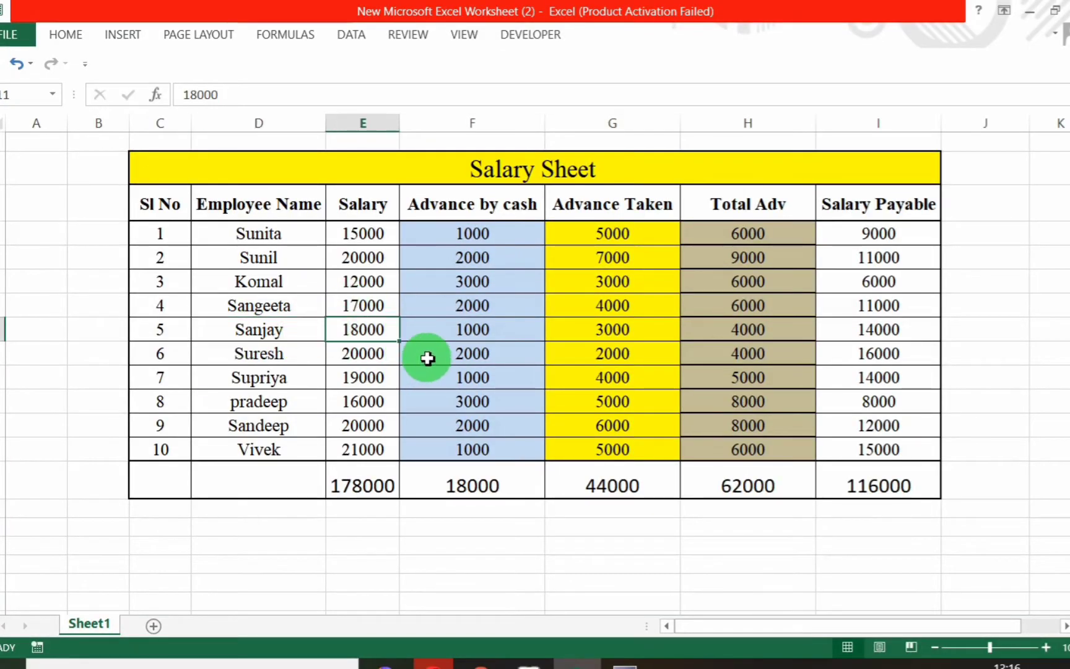
{"action": "key", "text": "alt+Tab"}
{"action": "type", "text": "Sanja"}
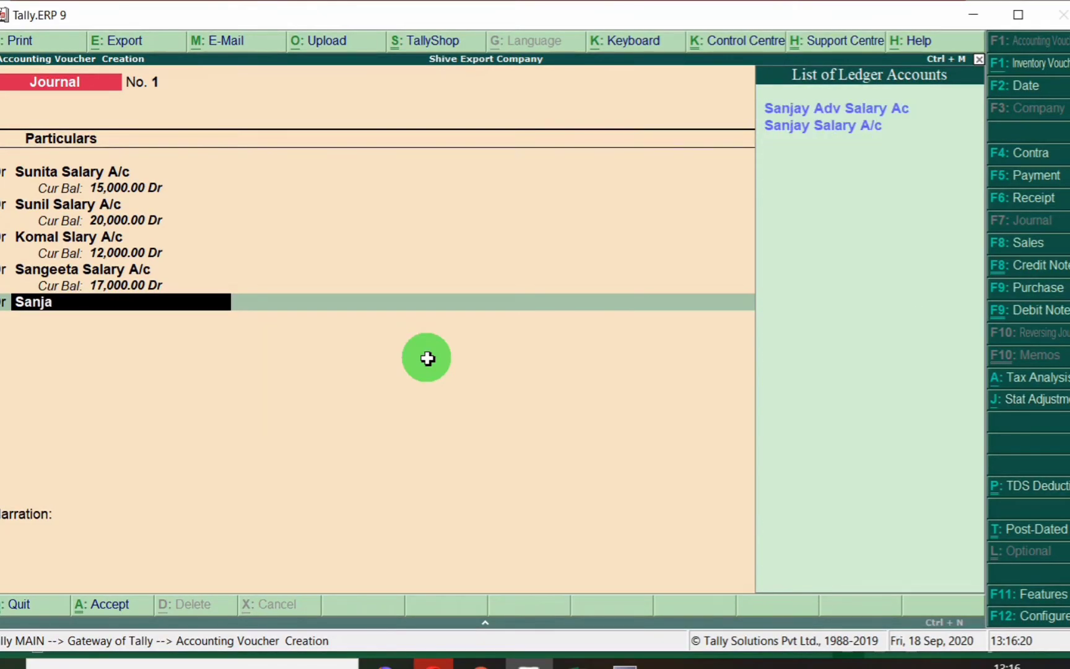
{"action": "key", "text": "Down"}
{"action": "key", "text": "Return"}
{"action": "type", "text": "18000"}
{"action": "key", "text": "Return"}
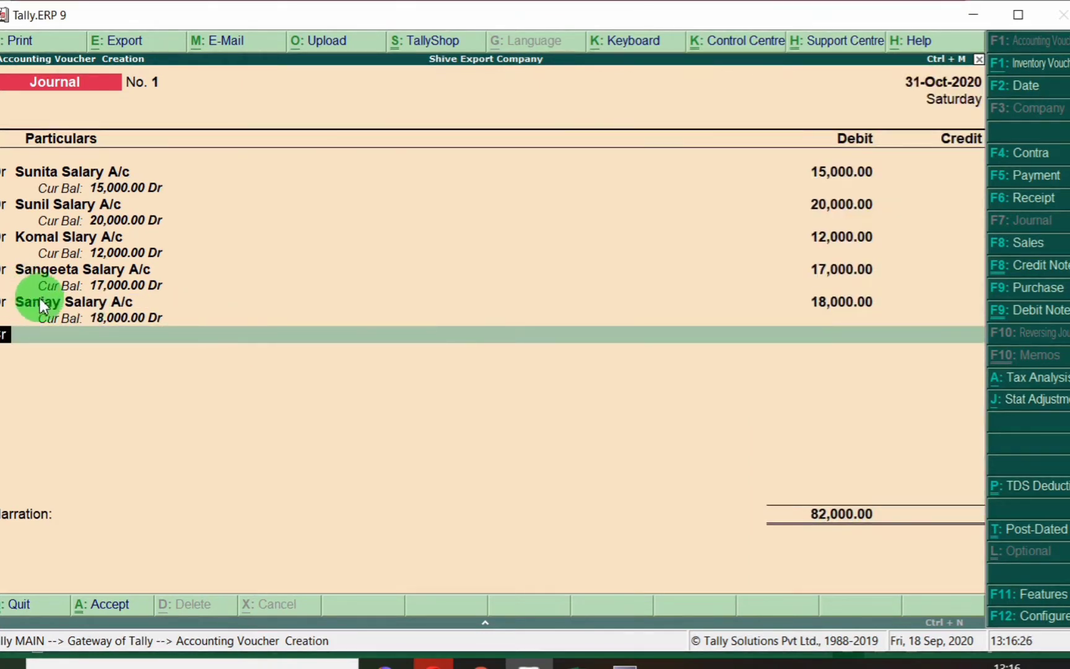
- Look up the sixth employee in the Excel sheet and choose that employee's salary ledger, not the advance one, as the next Tally debit entry
{"action": "key", "text": "alt+Tab"}
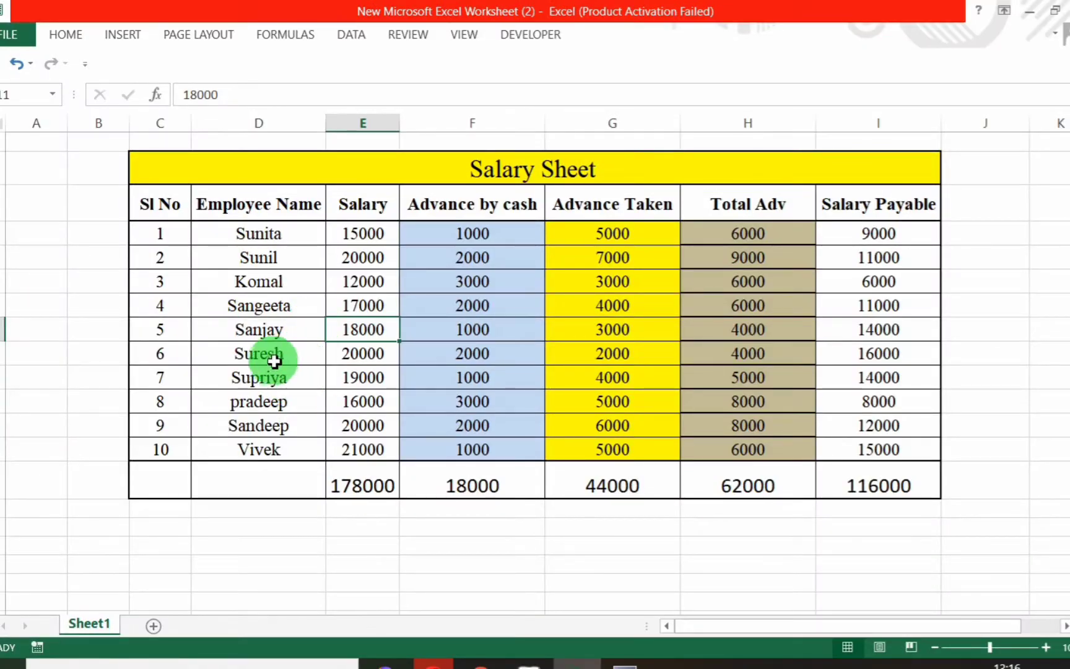
{"action": "key", "text": "alt+Tab"}
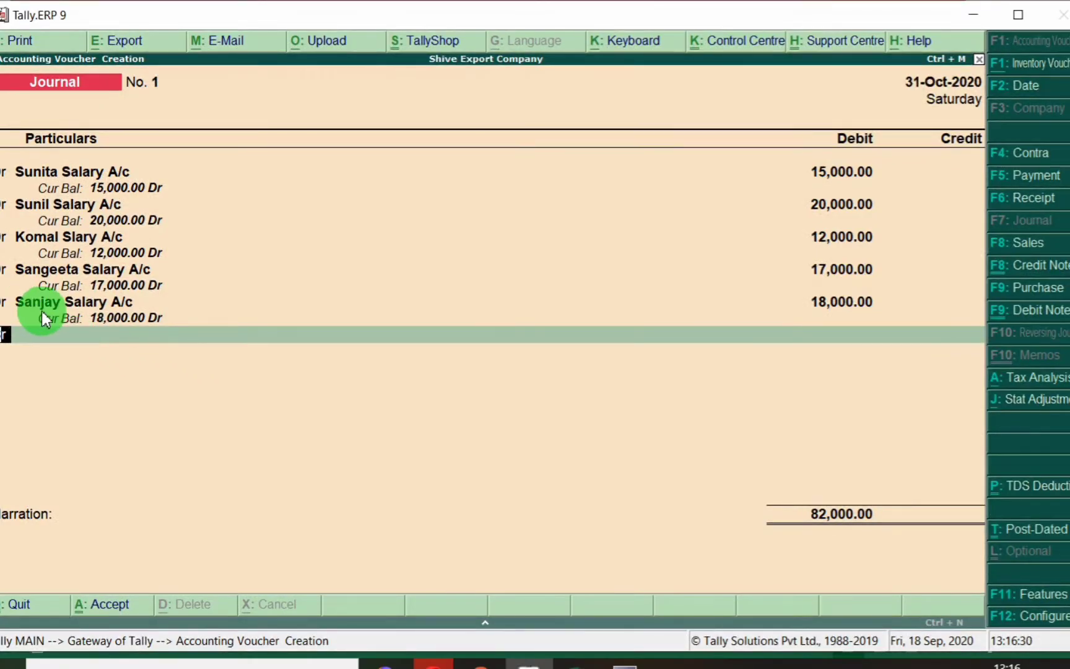
{"action": "key", "text": "alt+Tab"}
{"action": "left_click", "coordinate": [286, 331]}
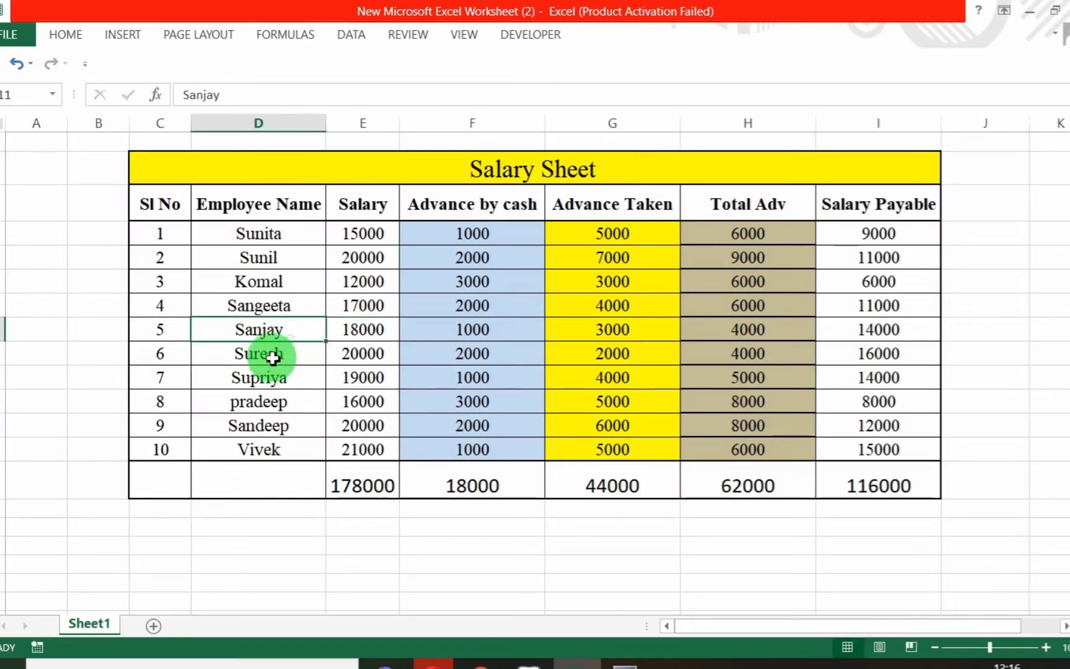
{"action": "left_click", "coordinate": [269, 354]}
{"action": "key", "text": "alt+Tab"}
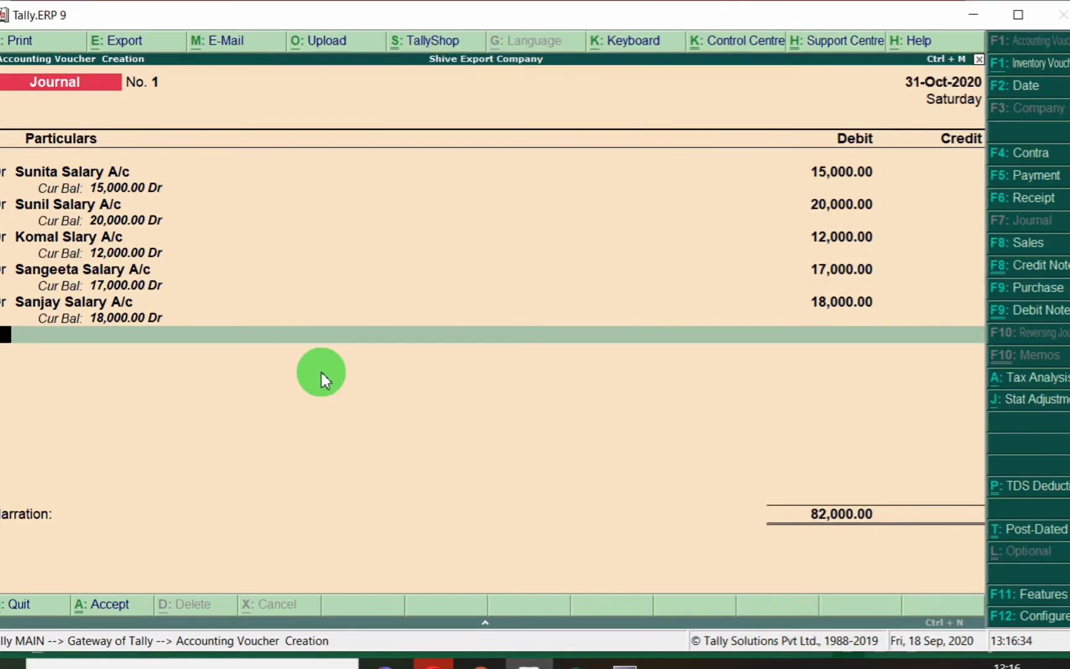
{"action": "key", "text": "Return"}
{"action": "type", "text": "us"}
{"action": "key", "text": "BackSpace"}
{"action": "key", "text": "BackSpace"}
{"action": "type", "text": "sure"}
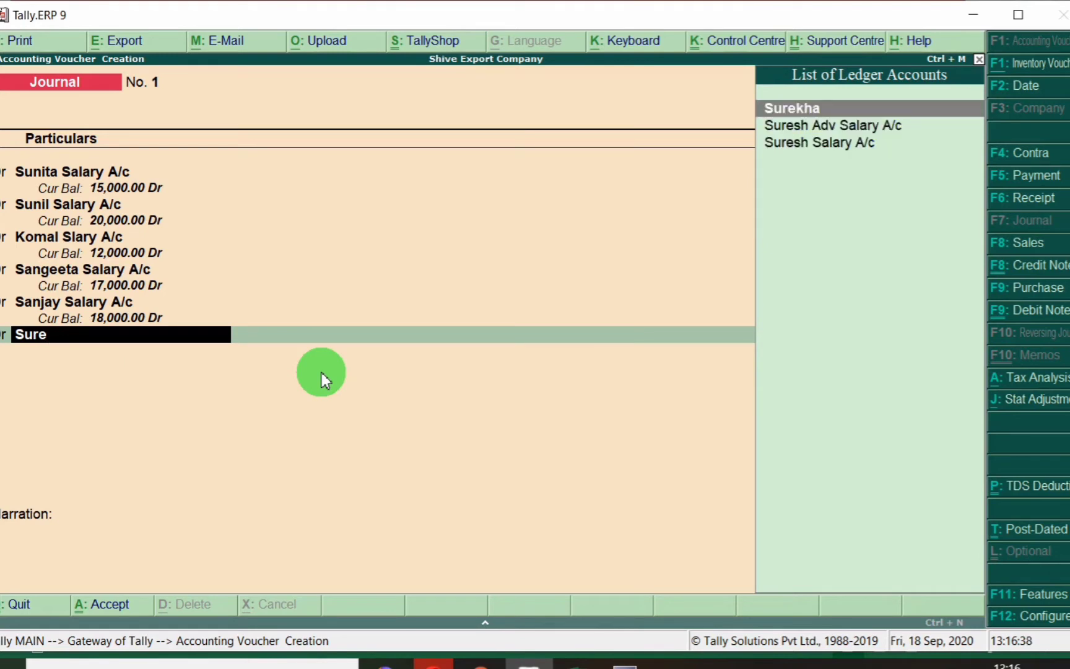
{"action": "key", "text": "Down"}
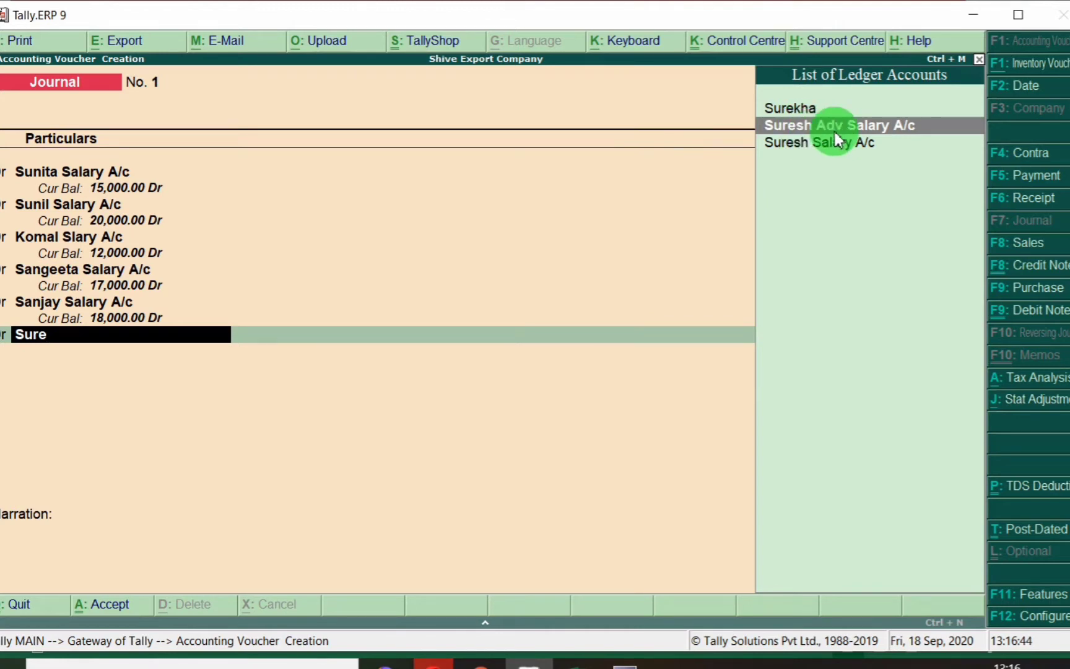
{"action": "left_click", "coordinate": [769, 146]}
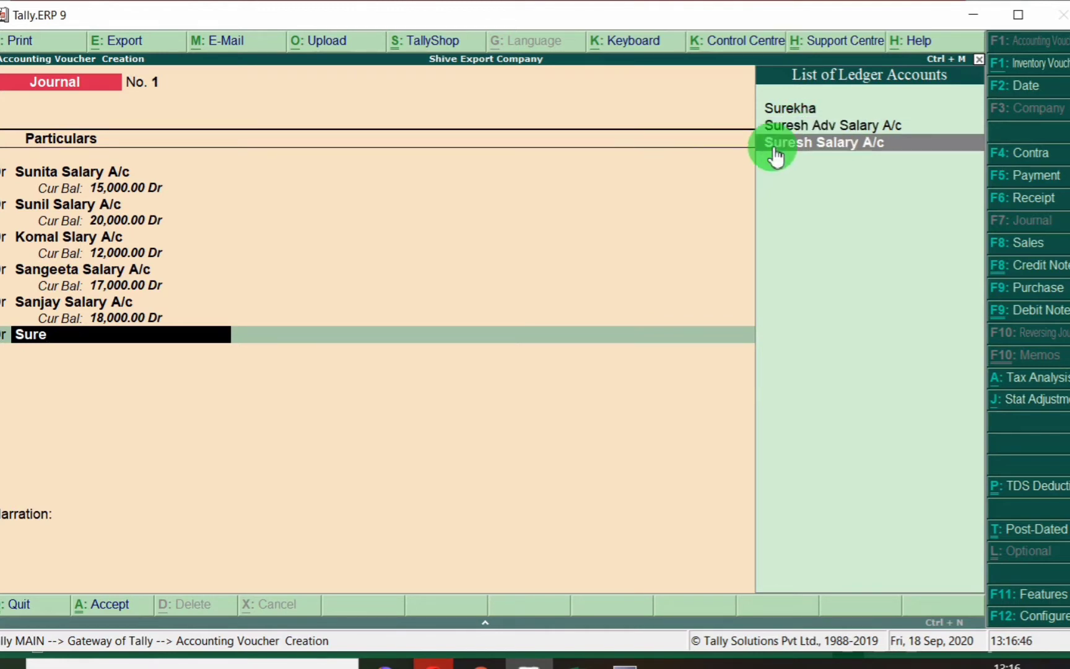
{"action": "key", "text": "Return"}
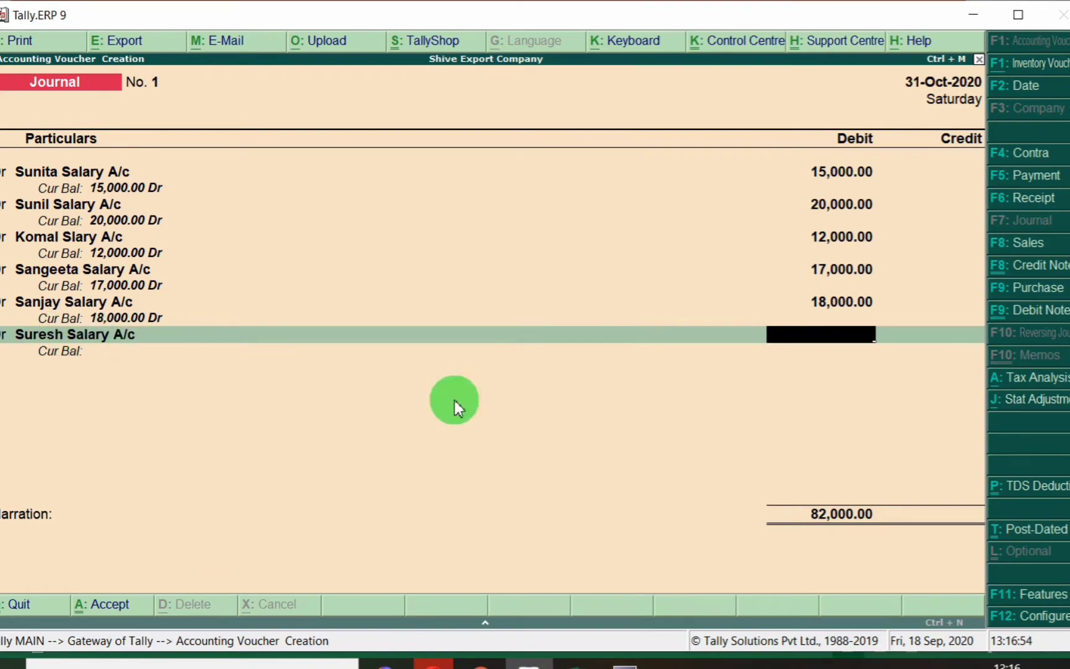
- Look up the sixth employee's salary in the Excel sheet and debit that employee's ledger with 20,000 in the Tally journal
{"action": "key", "text": "alt+Tab"}
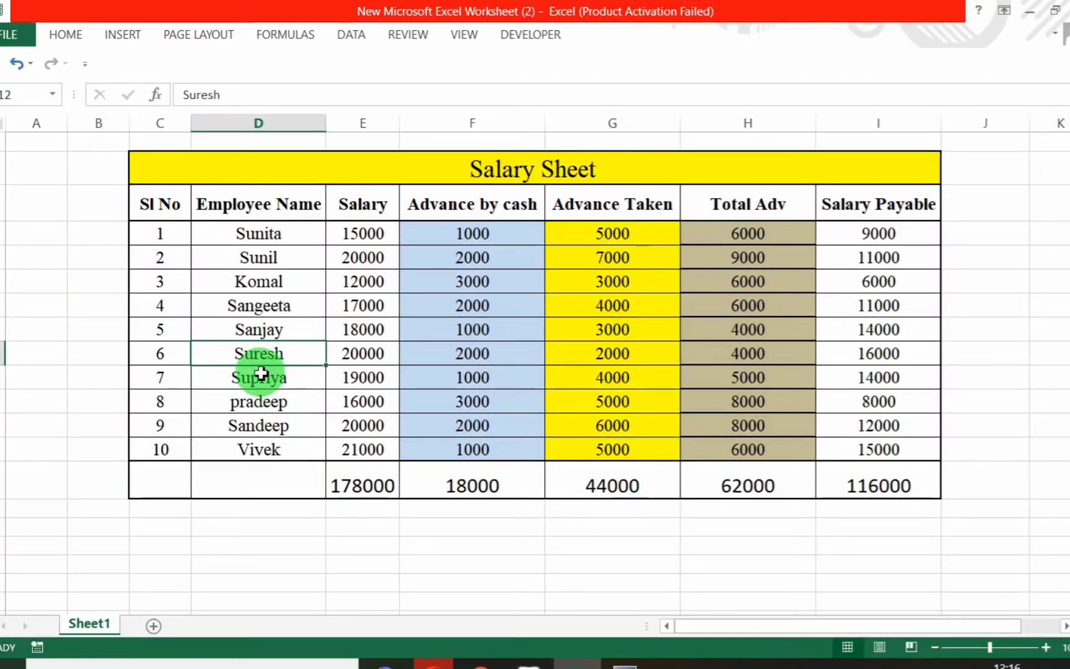
{"action": "left_click", "coordinate": [365, 356]}
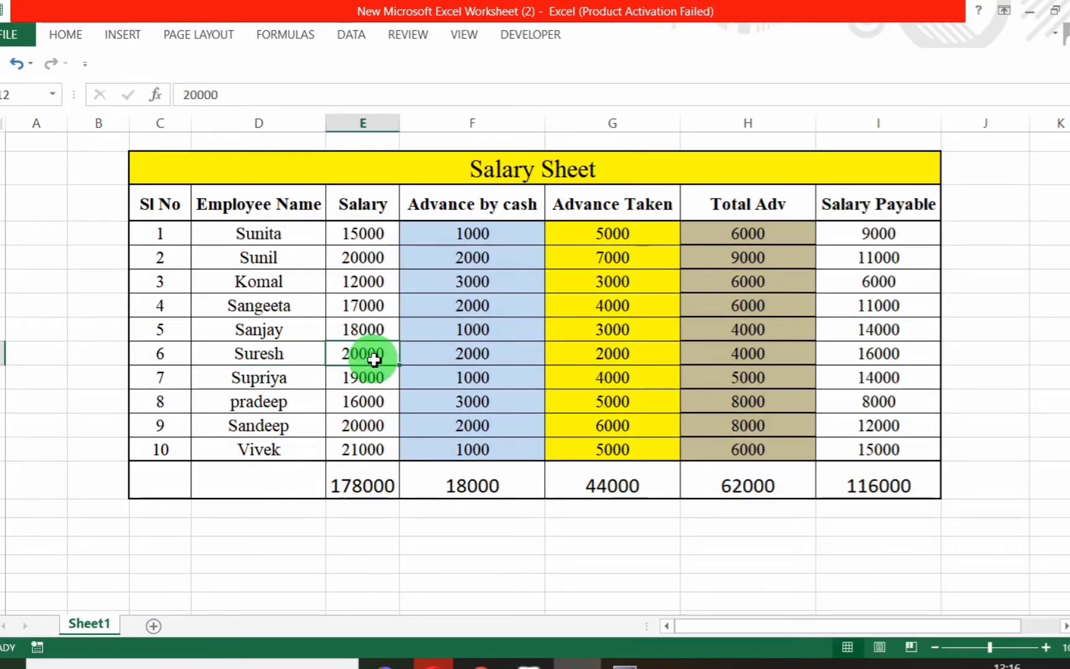
{"action": "left_click", "coordinate": [266, 358]}
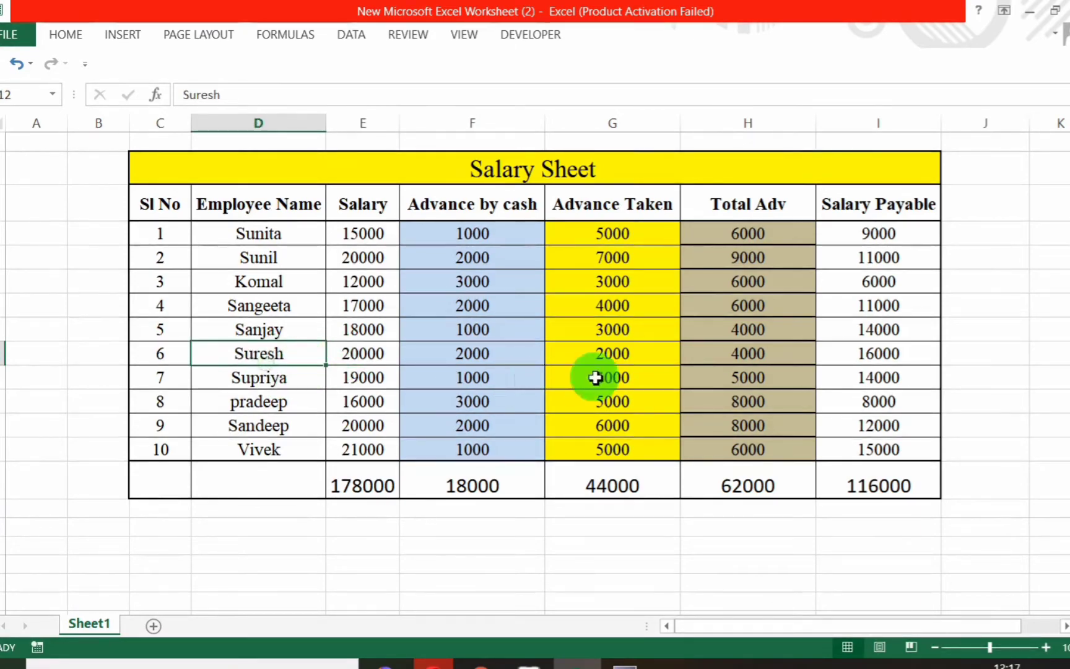
{"action": "key", "text": "alt+Tab"}
{"action": "type", "text": "20000"}
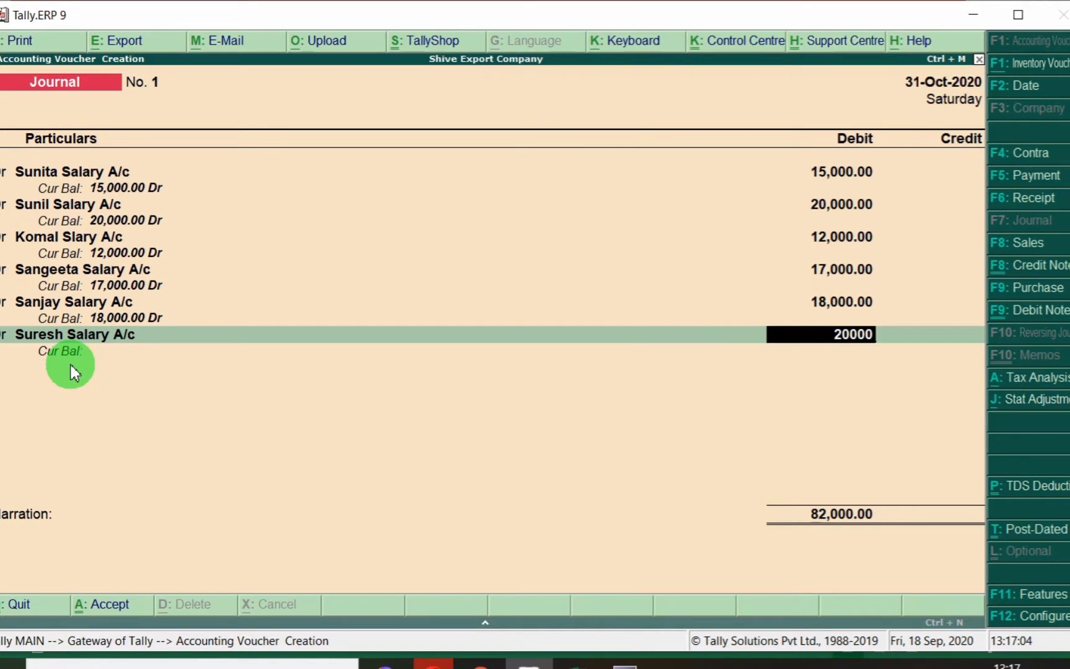
{"action": "key", "text": "Return"}
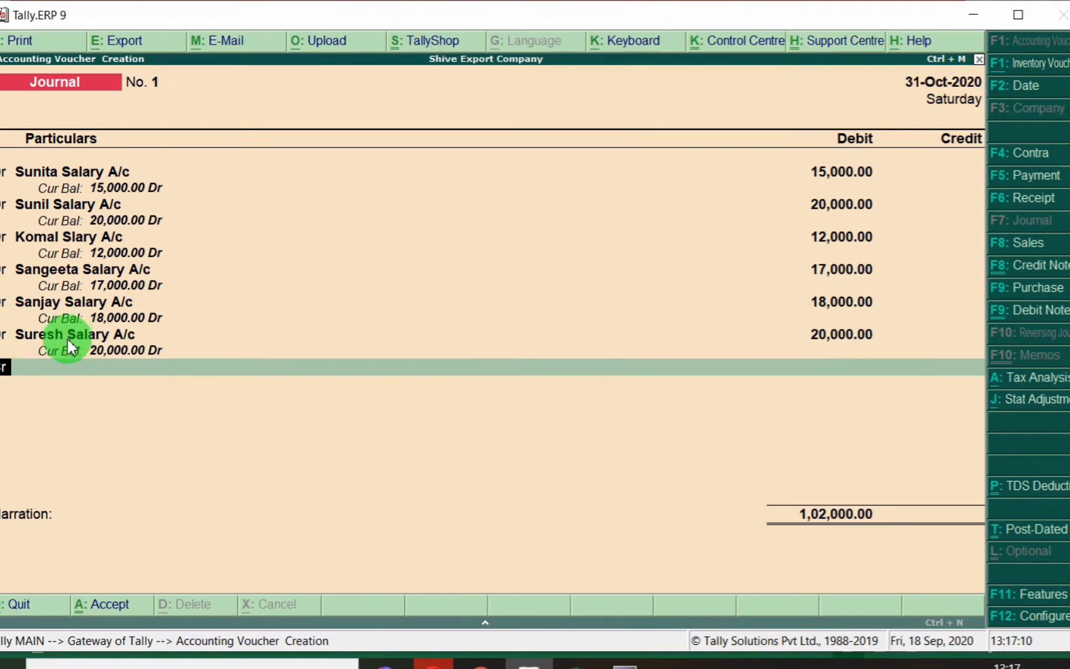
- Look up the seventh employee in the Excel sheet and choose that employee's salary ledger, not the advance one, as the next Tally debit entry
{"action": "key", "text": "Return"}
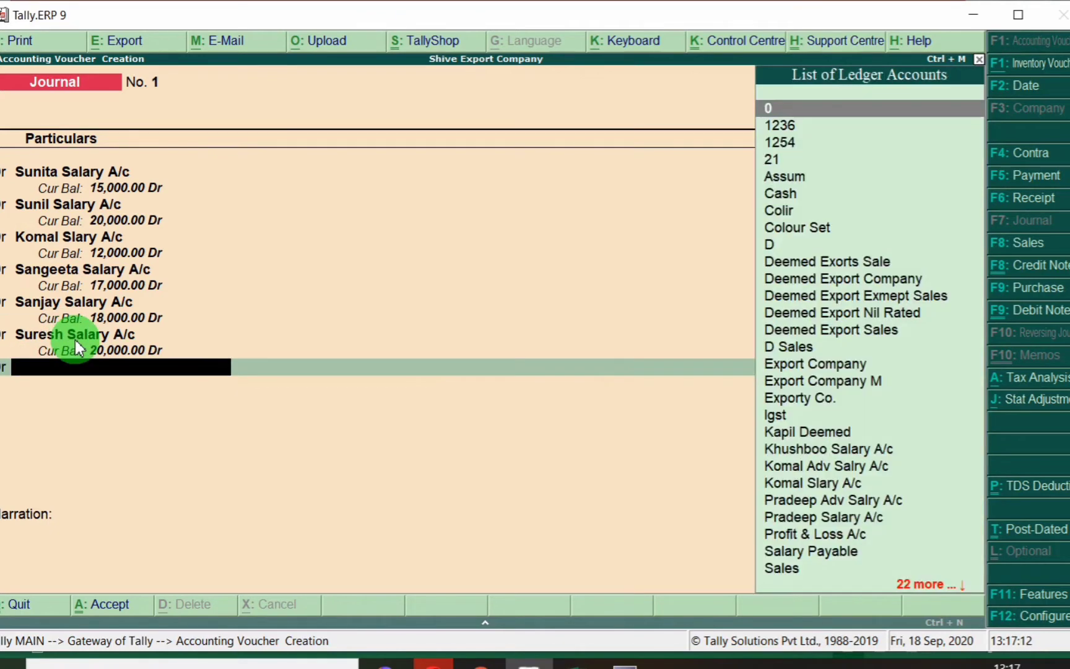
{"action": "key", "text": "alt+Tab"}
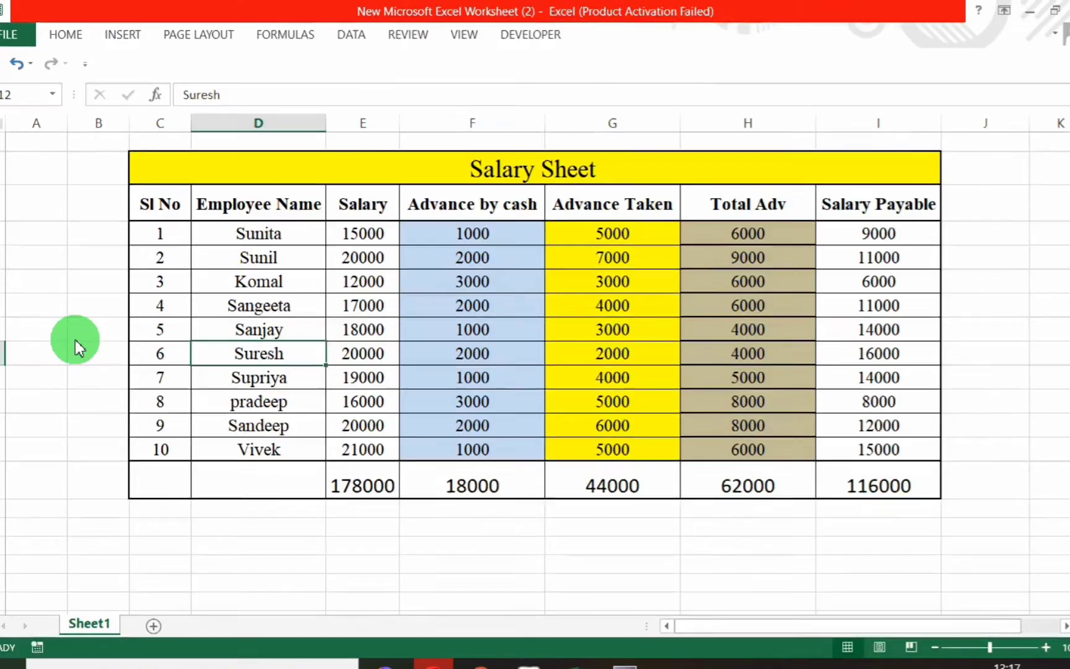
{"action": "left_click", "coordinate": [265, 377]}
{"action": "key", "text": "alt+Tab"}
{"action": "type", "text": "surp"}
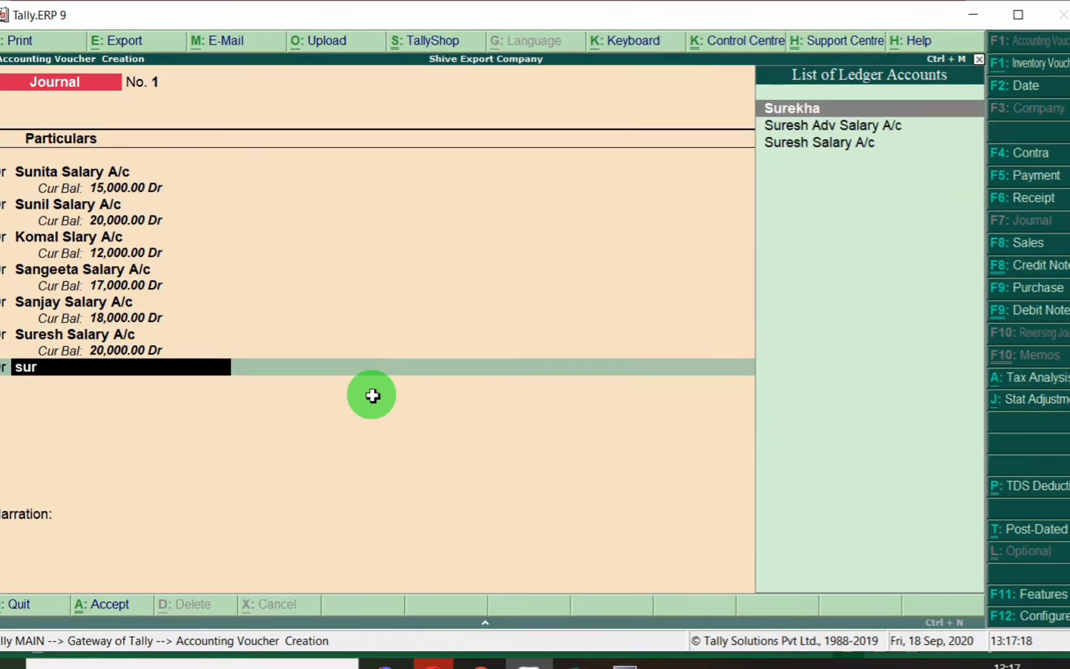
{"action": "key", "text": "BackSpace"}
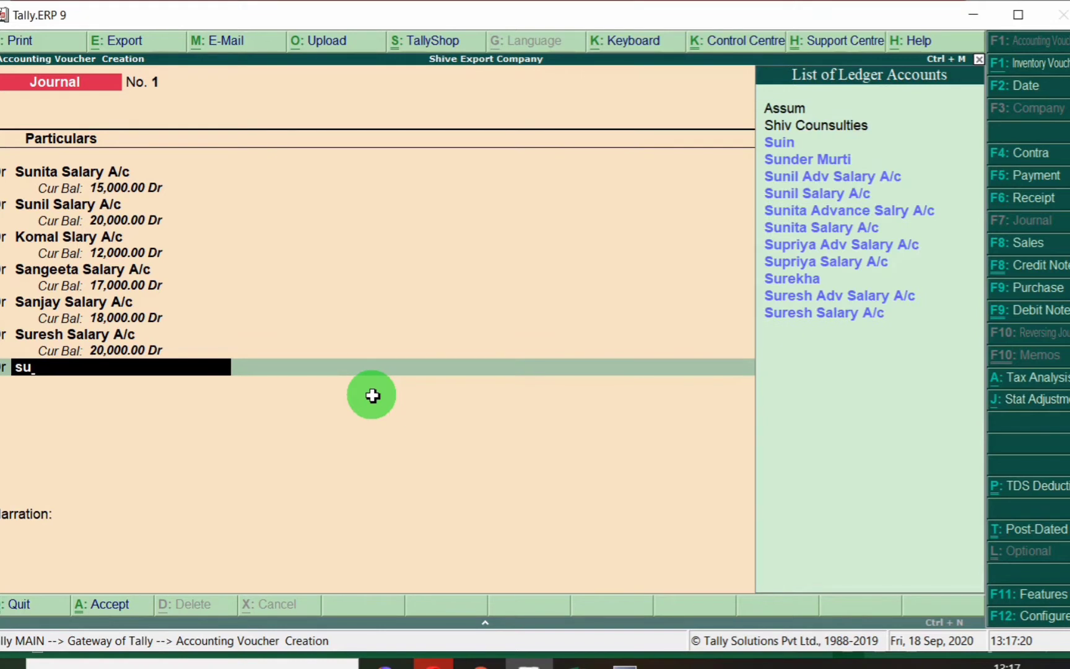
{"action": "type", "text": "pri"}
{"action": "key", "text": "Down"}
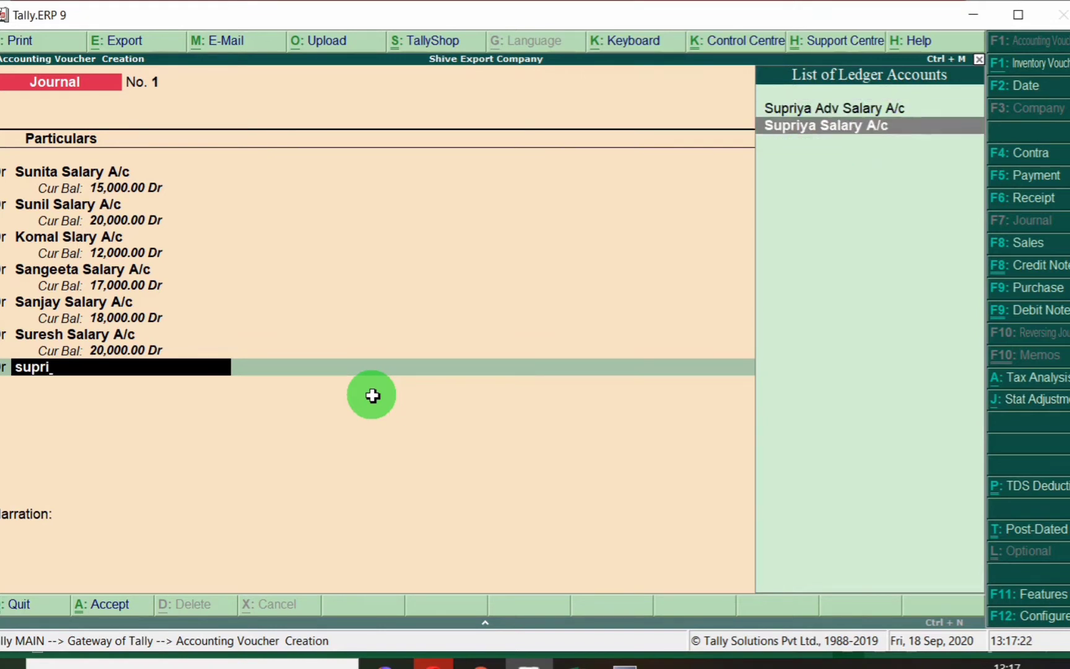
{"action": "key", "text": "Return"}
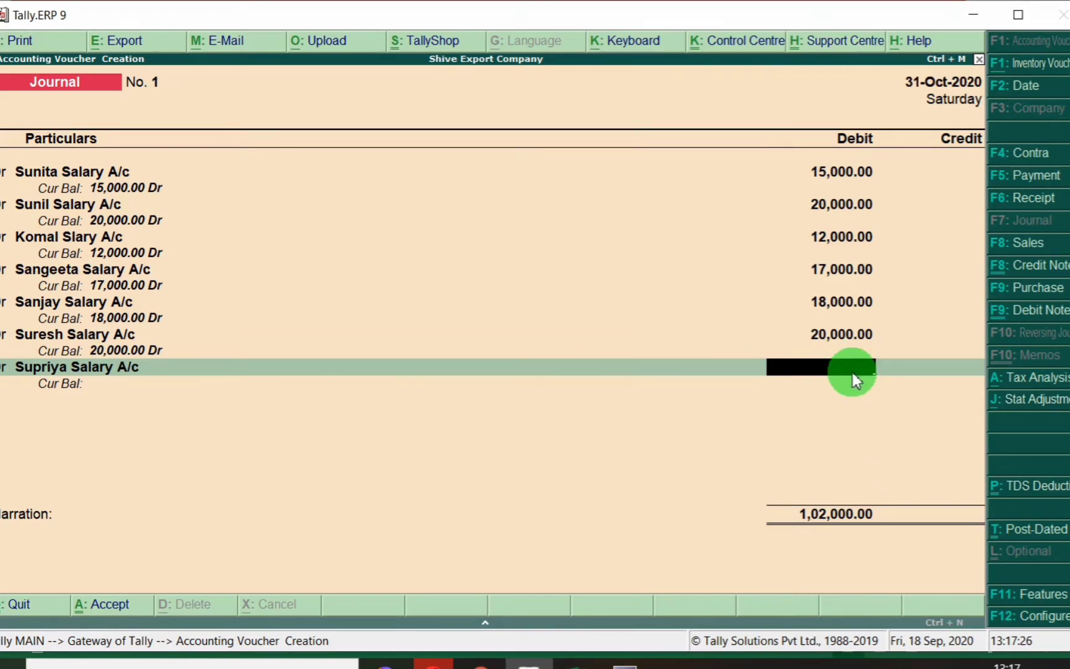
- Check the seventh employee's salary in the Excel sheet and debit that employee's ledger with 19,000 in the Tally journal
{"action": "key", "text": "alt+Tab"}
{"action": "key", "text": "alt+Tab"}
{"action": "type", "text": "19000"}
{"action": "key", "text": "Return"}
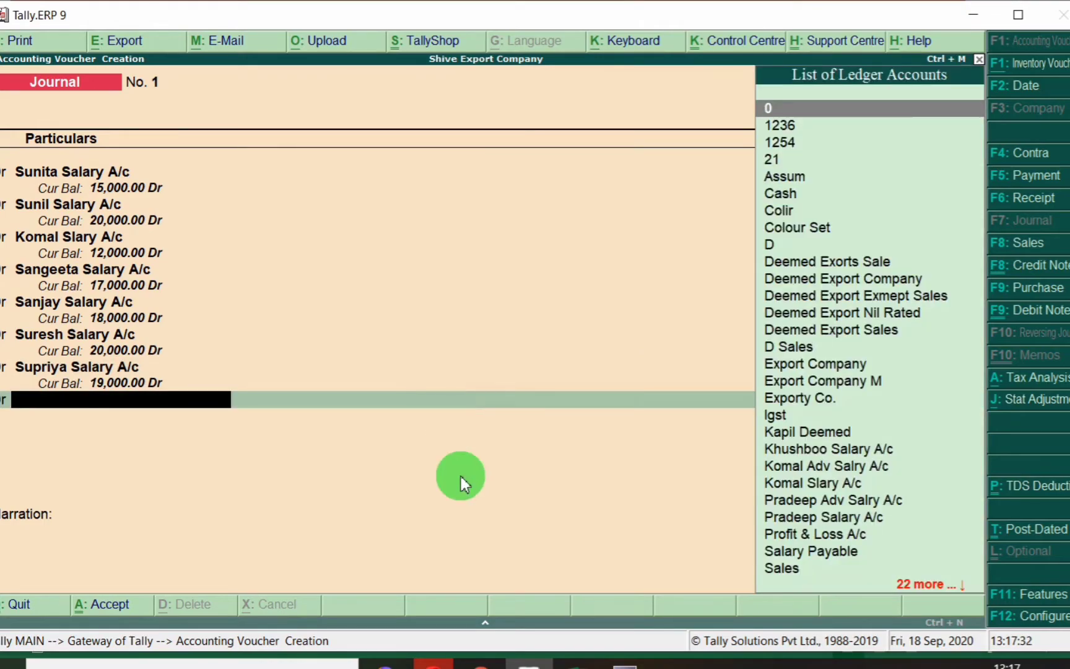
- Look up the eighth employee in the Excel sheet and choose that employee's salary ledger, not the advance one, as the next Tally debit entry
{"action": "key", "text": "alt+Tab"}
{"action": "left_click", "coordinate": [248, 404]}
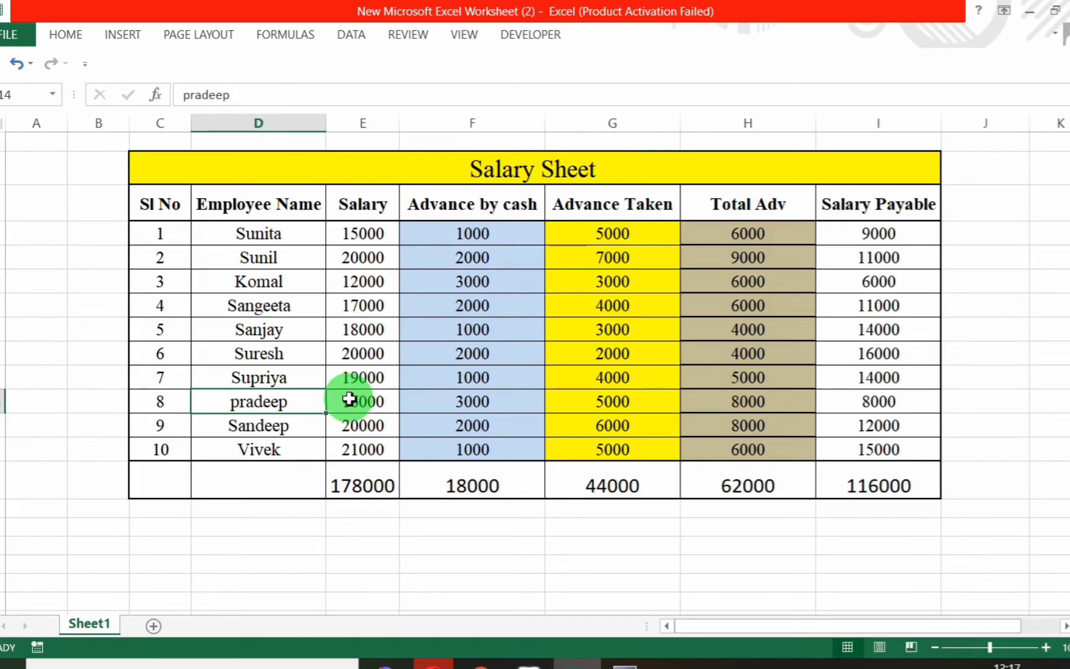
{"action": "key", "text": "alt+Tab"}
{"action": "type", "text": "prade"}
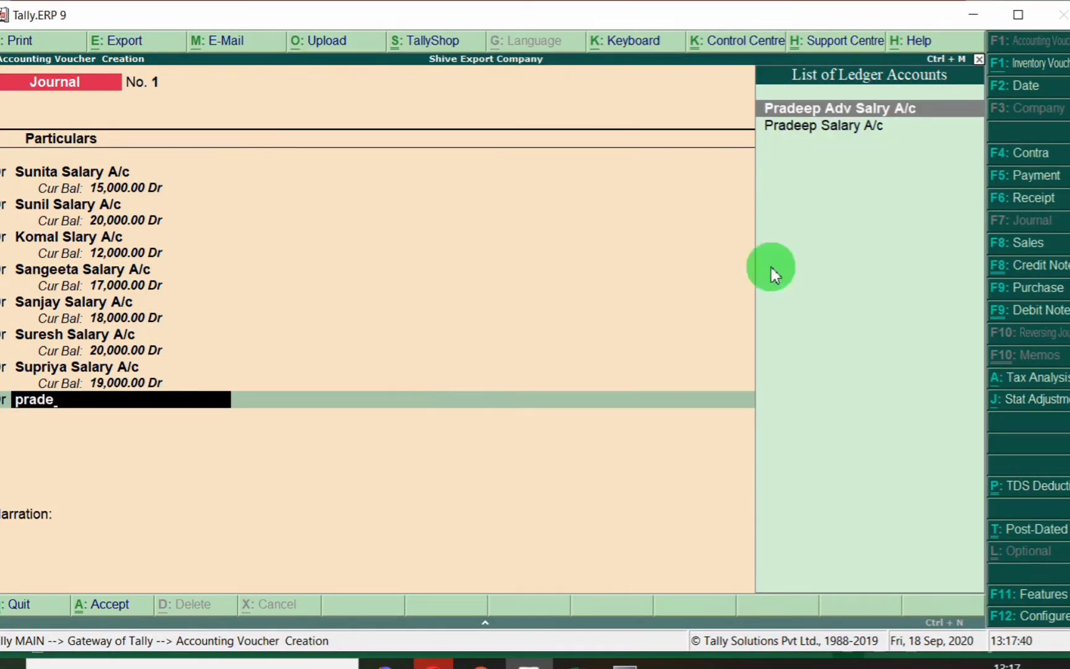
{"action": "left_click", "coordinate": [796, 128]}
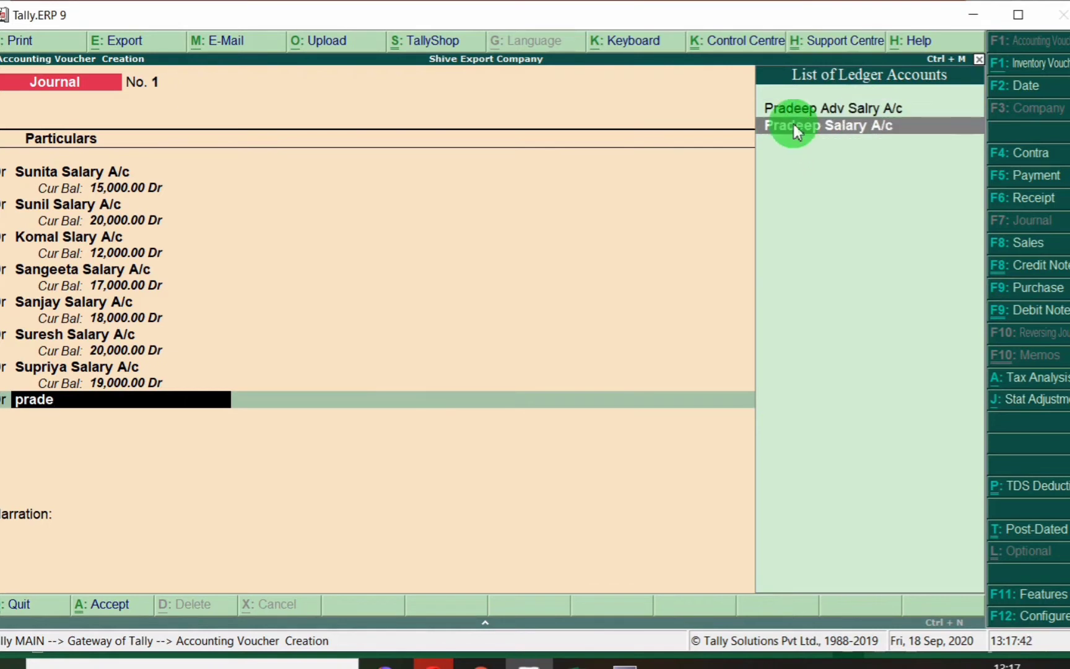
{"action": "left_click", "coordinate": [793, 126]}
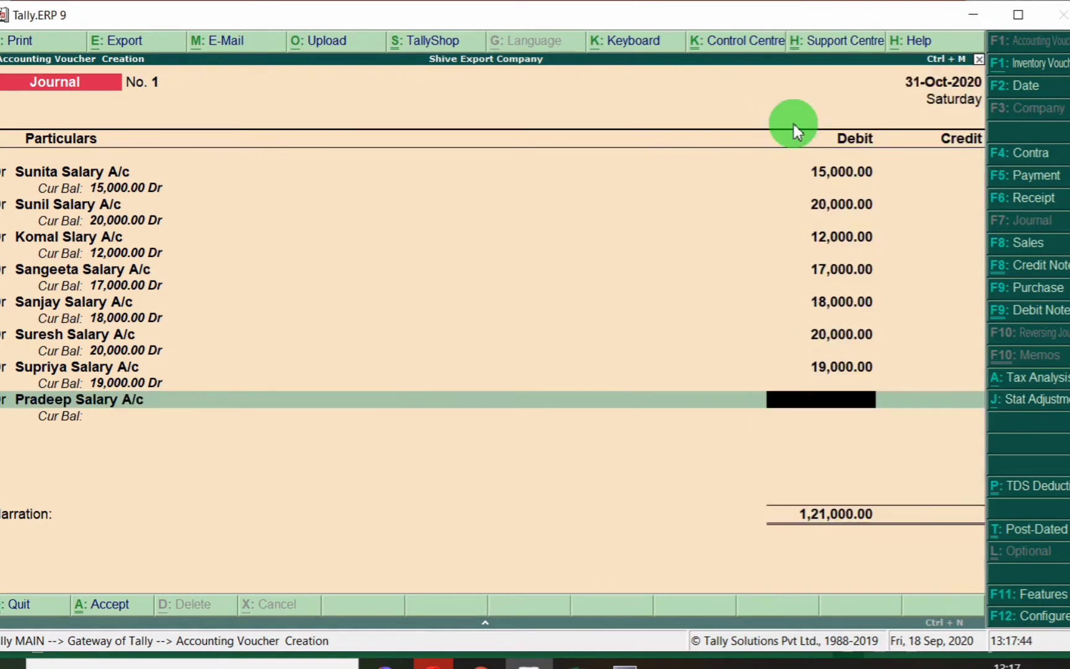
- Check the eighth employee's salary in the Excel sheet and debit that employee's ledger with 16,000 in the Tally journal
{"action": "key", "text": "alt+Tab"}
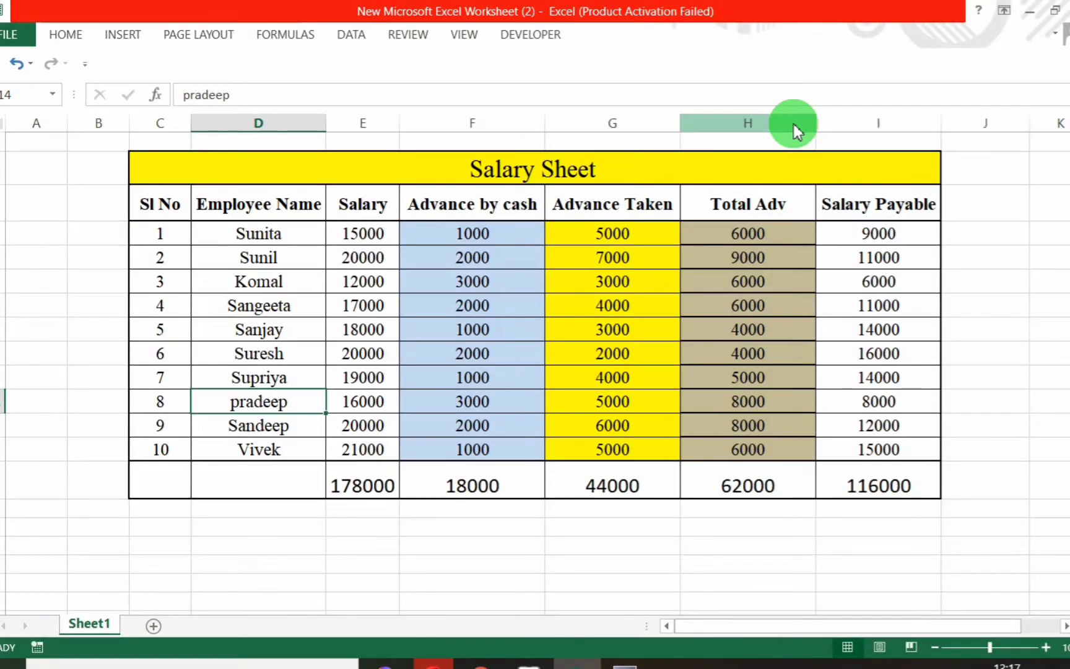
{"action": "key", "text": "alt+Tab"}
{"action": "type", "text": "16"}
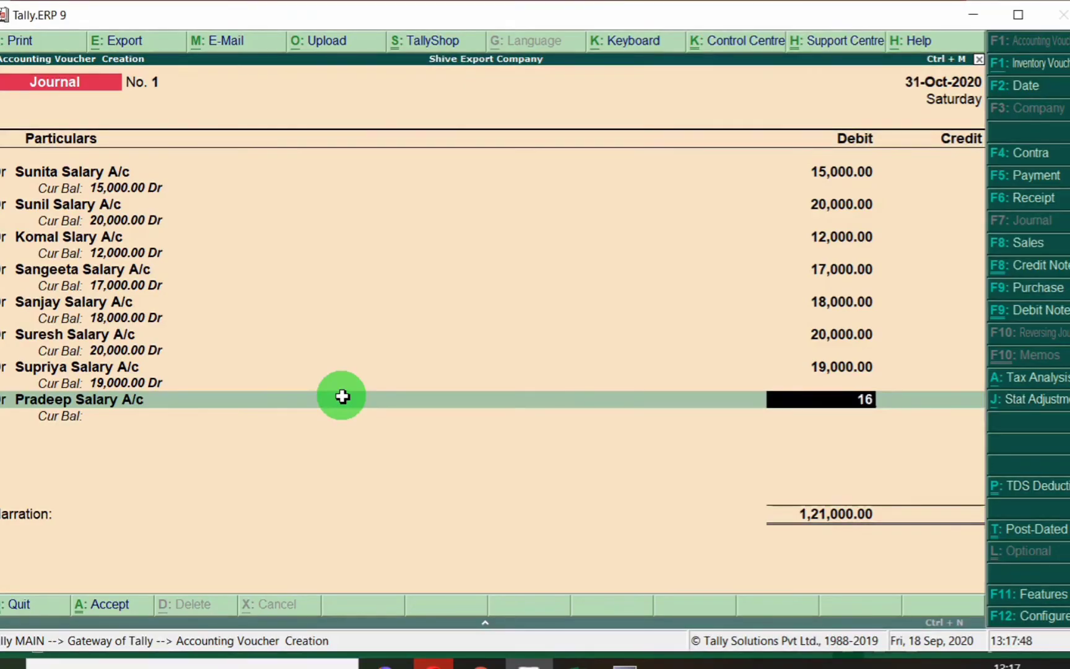
{"action": "type", "text": ",000"}
{"action": "key", "text": "Return"}
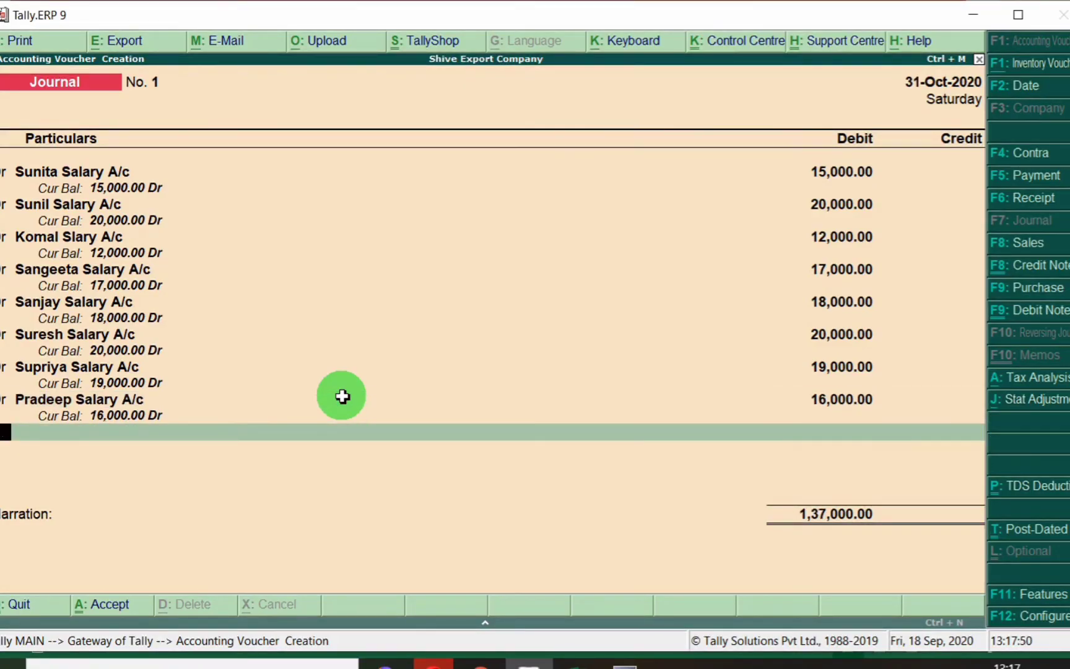
- Look up the ninth employee in the Excel sheet and choose that employee's salary ledger, not the advance one, as the next Tally debit entry
{"action": "key", "text": "Return"}
{"action": "key", "text": "alt+Tab"}
{"action": "left_click", "coordinate": [254, 430]}
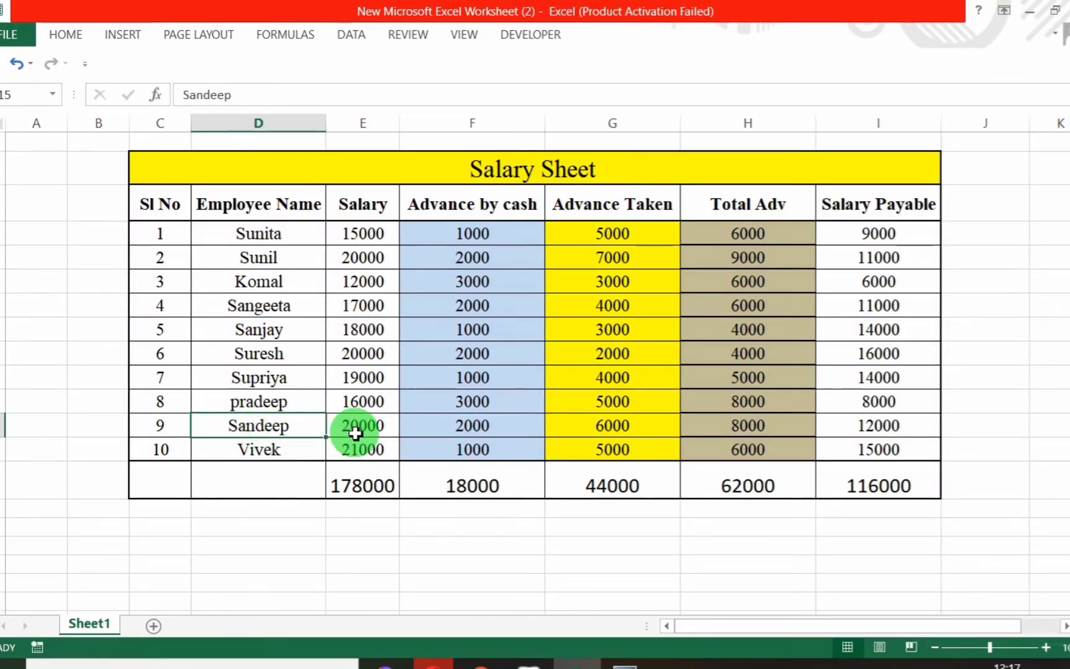
{"action": "key", "text": "alt+Tab"}
{"action": "type", "text": "San"}
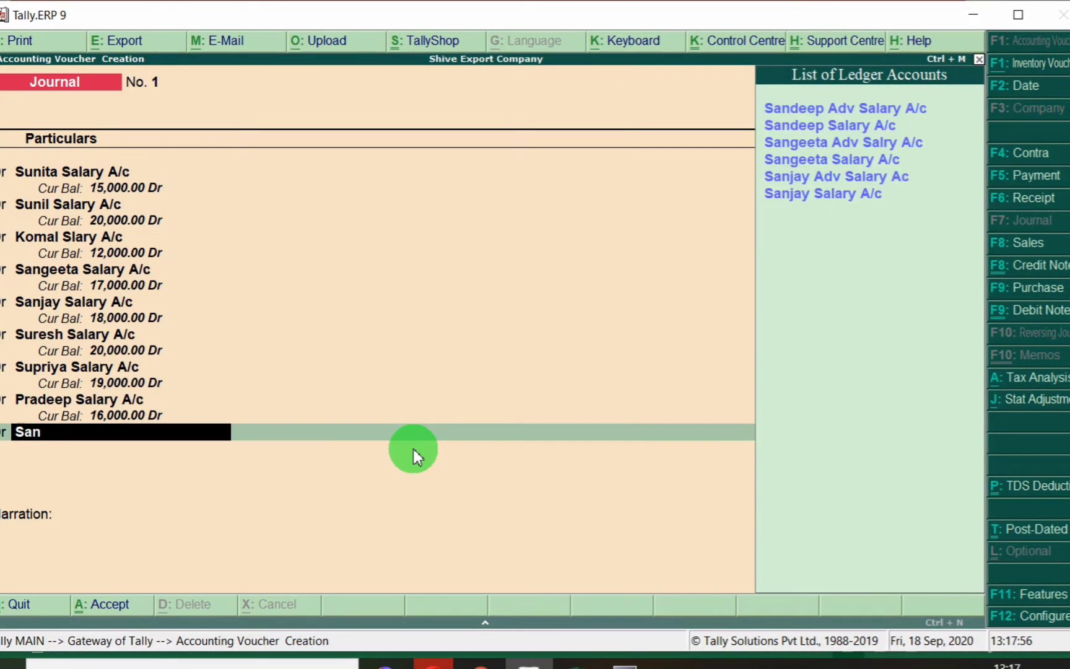
{"action": "type", "text": "dee"}
{"action": "key", "text": "Down"}
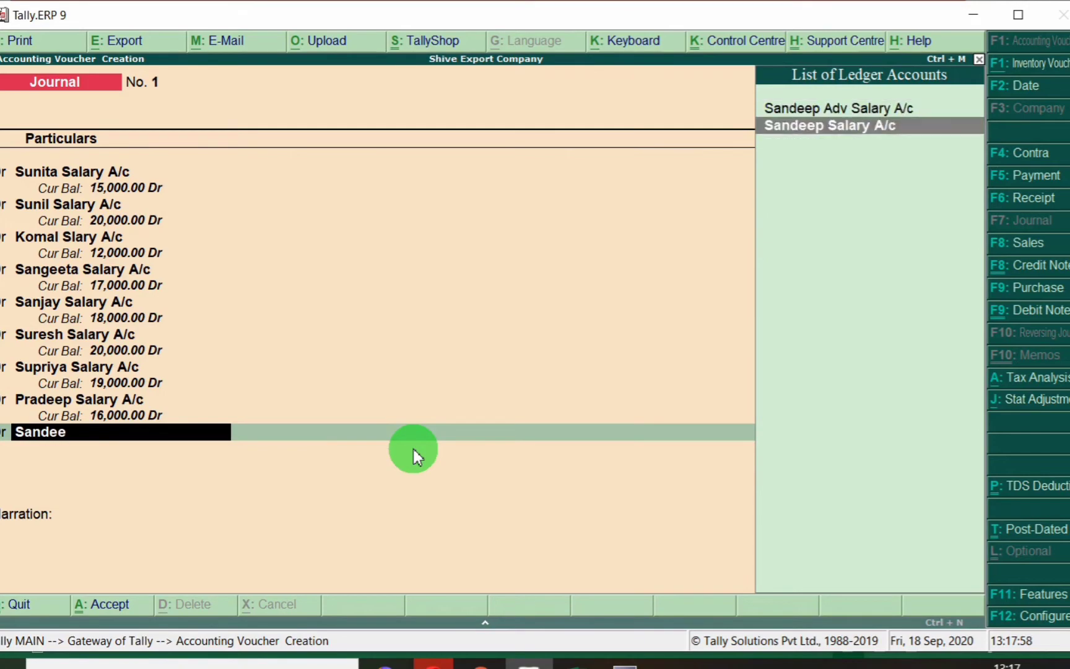
{"action": "key", "text": "Return"}
- Check the ninth employee's salary in the Excel sheet and debit that employee's ledger with 20,000 in the Tally journal
{"action": "key", "text": "alt+Tab"}
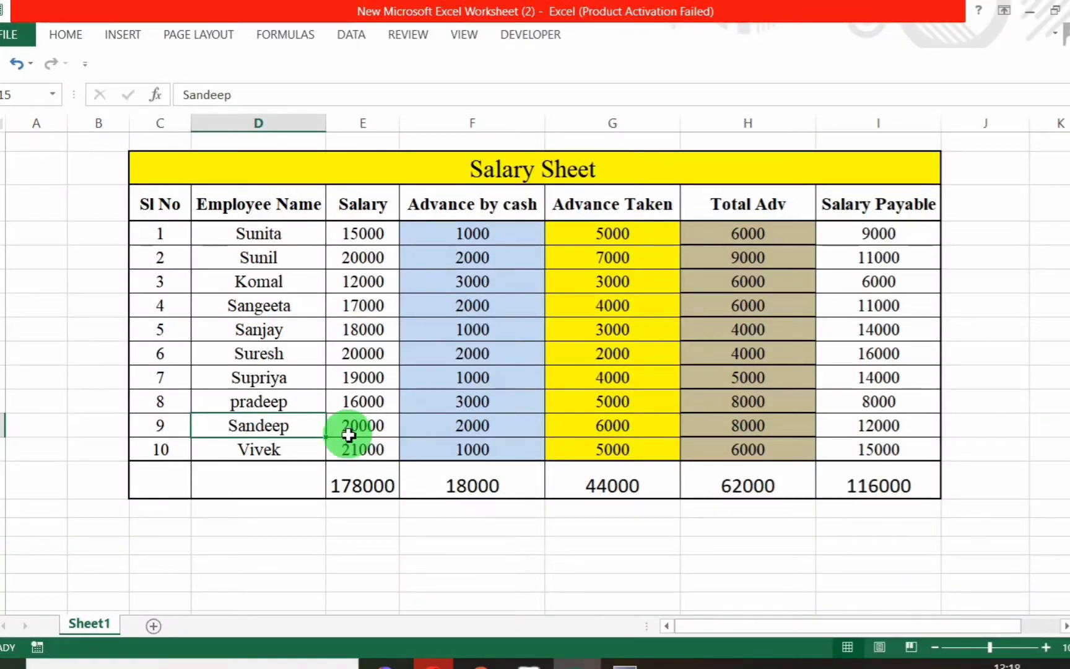
{"action": "key", "text": "alt+Tab"}
{"action": "type", "text": "20,0"}
{"action": "type", "text": "0000"}
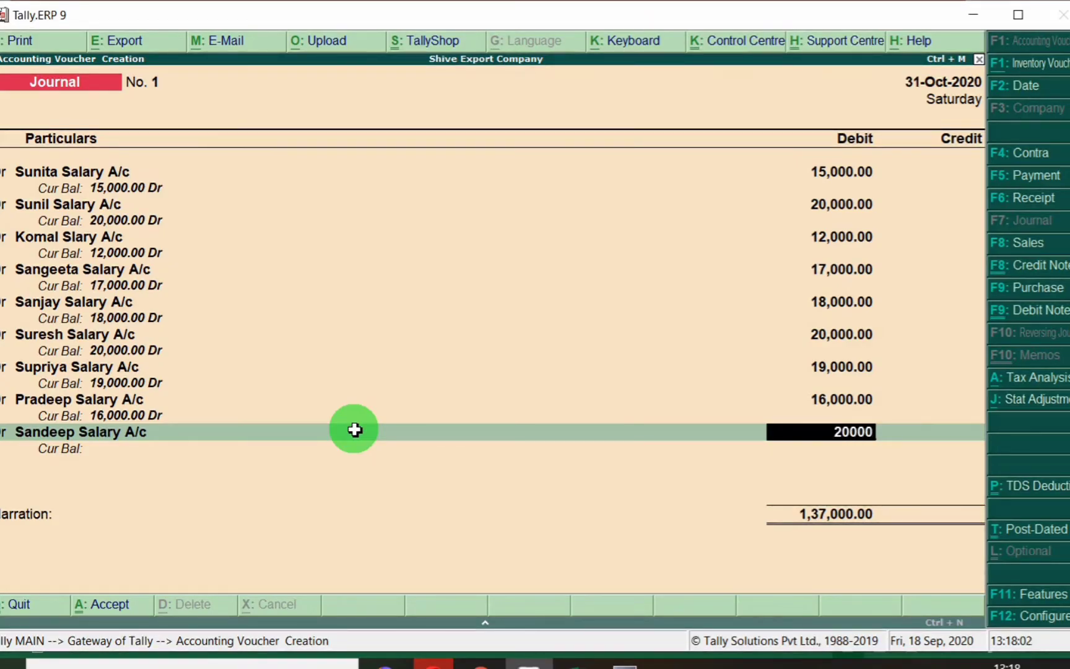
{"action": "key", "text": "Return"}
{"action": "type", "text": "D"}
{"action": "key", "text": "Return"}
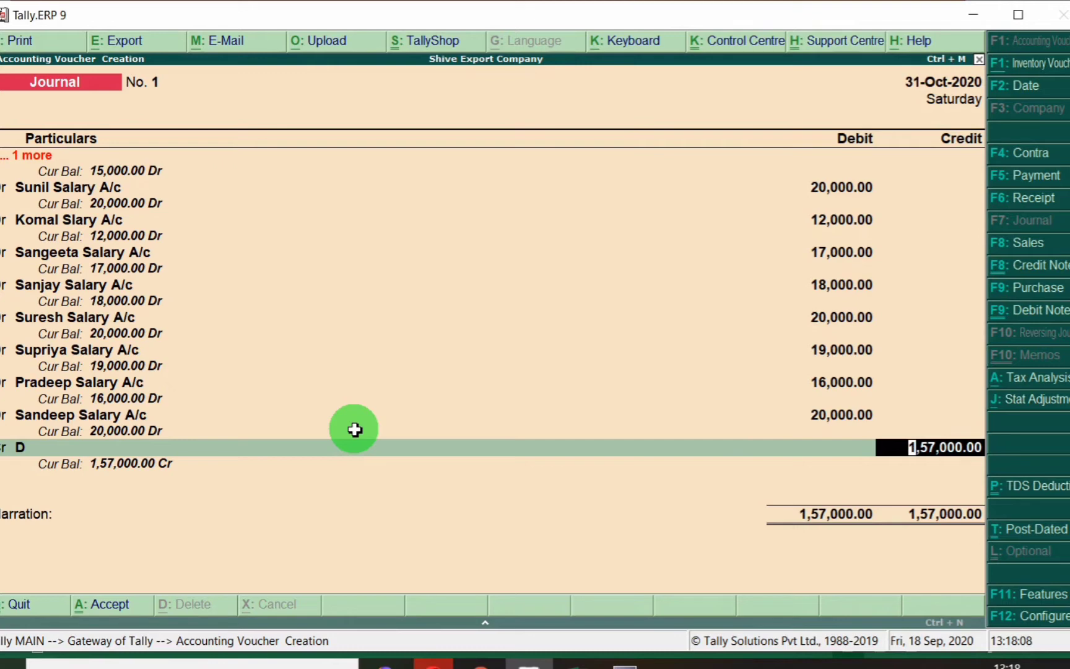
{"action": "left_click", "coordinate": [234, 446]}
{"action": "key", "text": "alt+Tab"}
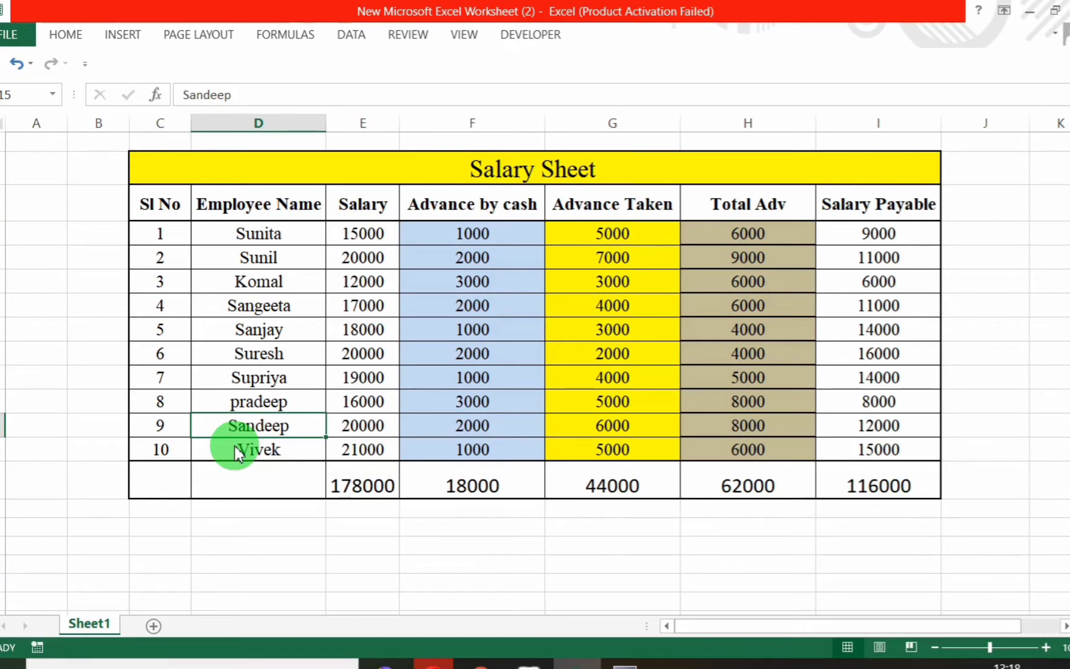
{"action": "key", "text": "alt+Tab"}
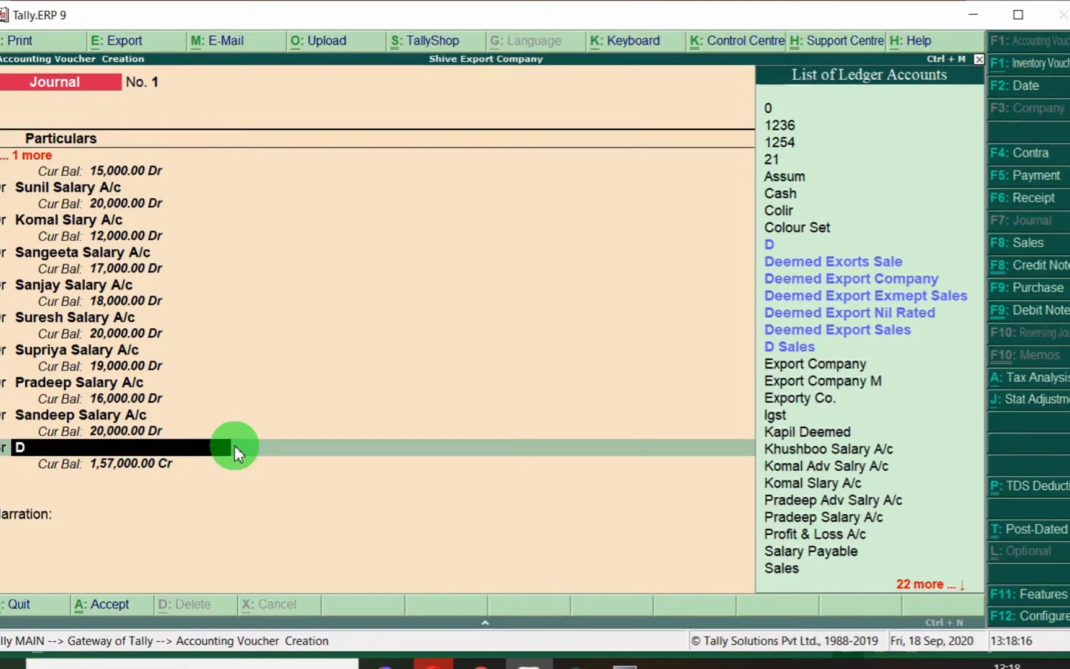
- Make the mistaken credit line a debit and replace its ledger D with the salary ledger of the tenth employee in the Excel sheet
{"action": "left_click", "coordinate": [235, 453]}
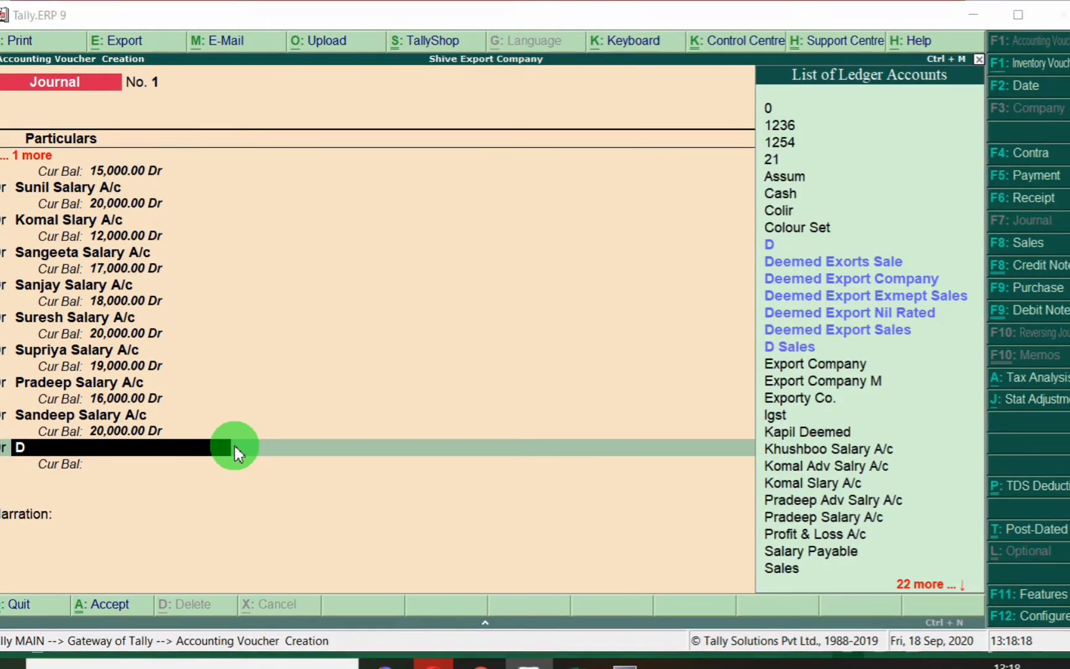
{"action": "key", "text": "alt+Tab"}
{"action": "key", "text": "alt+Tab"}
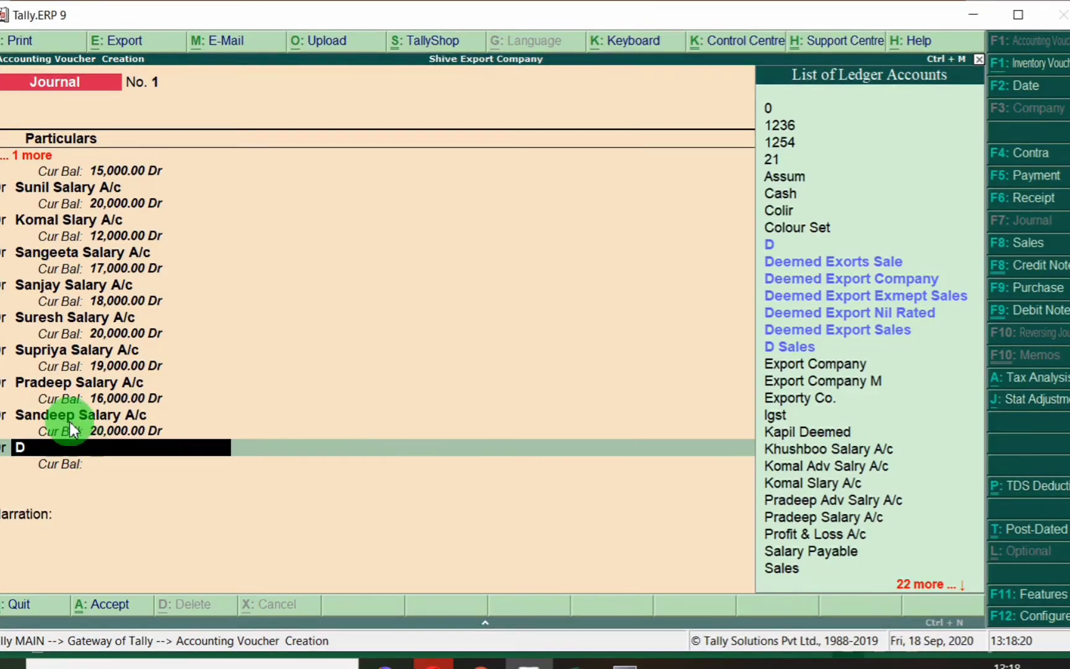
{"action": "key", "text": "alt+Tab"}
{"action": "left_click", "coordinate": [239, 449]}
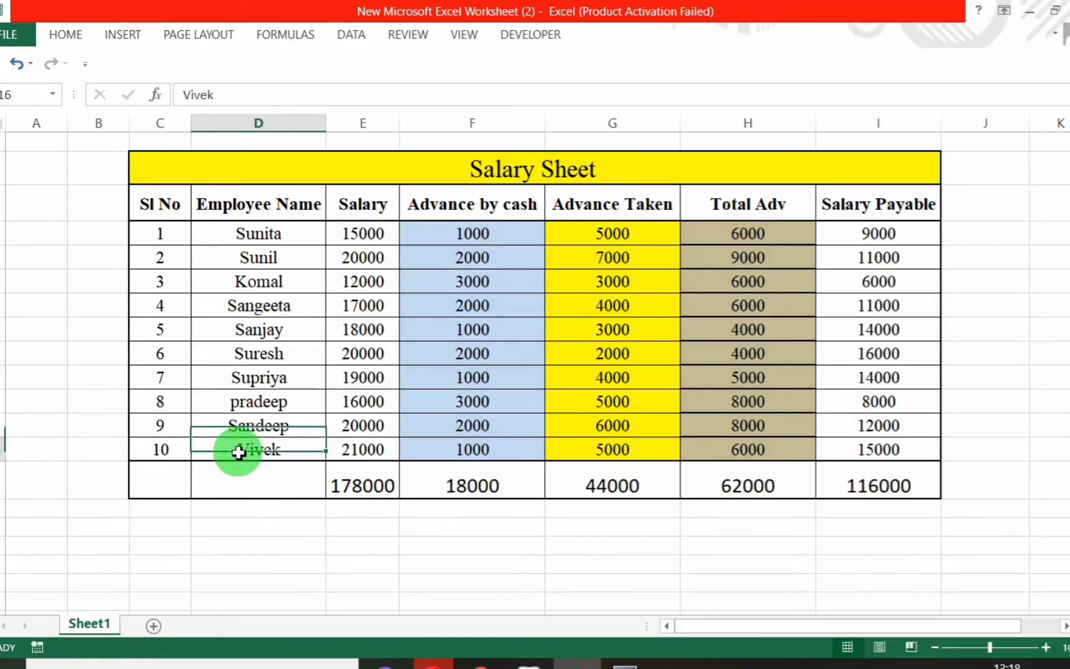
{"action": "key", "text": "alt+Tab"}
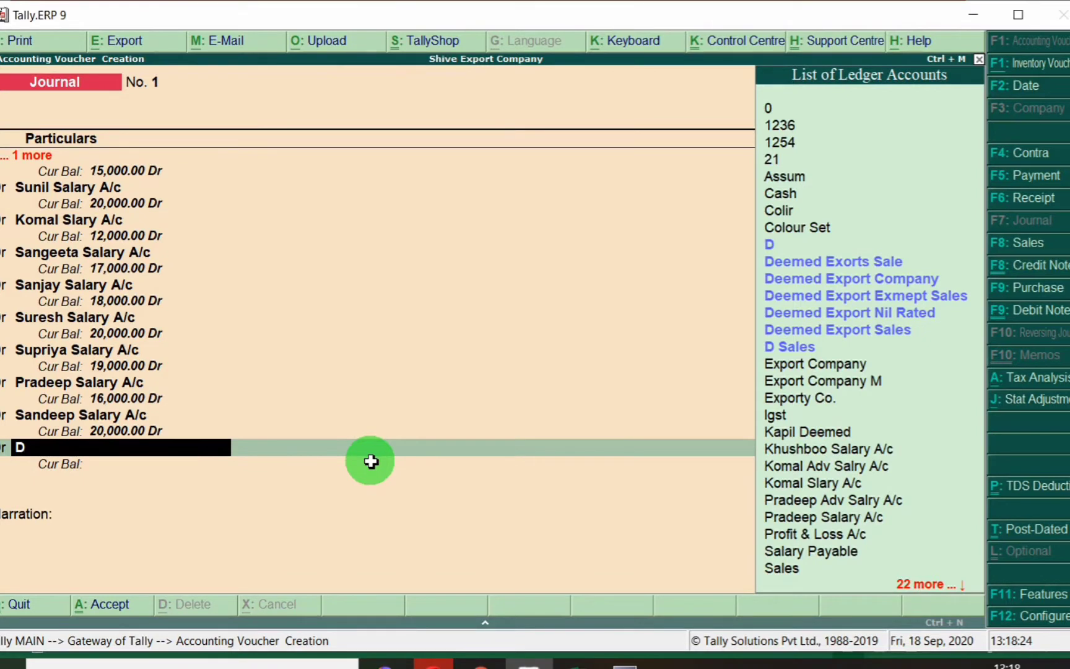
{"action": "key", "text": "BackSpace"}
{"action": "type", "text": "Vive"}
{"action": "key", "text": "Down"}
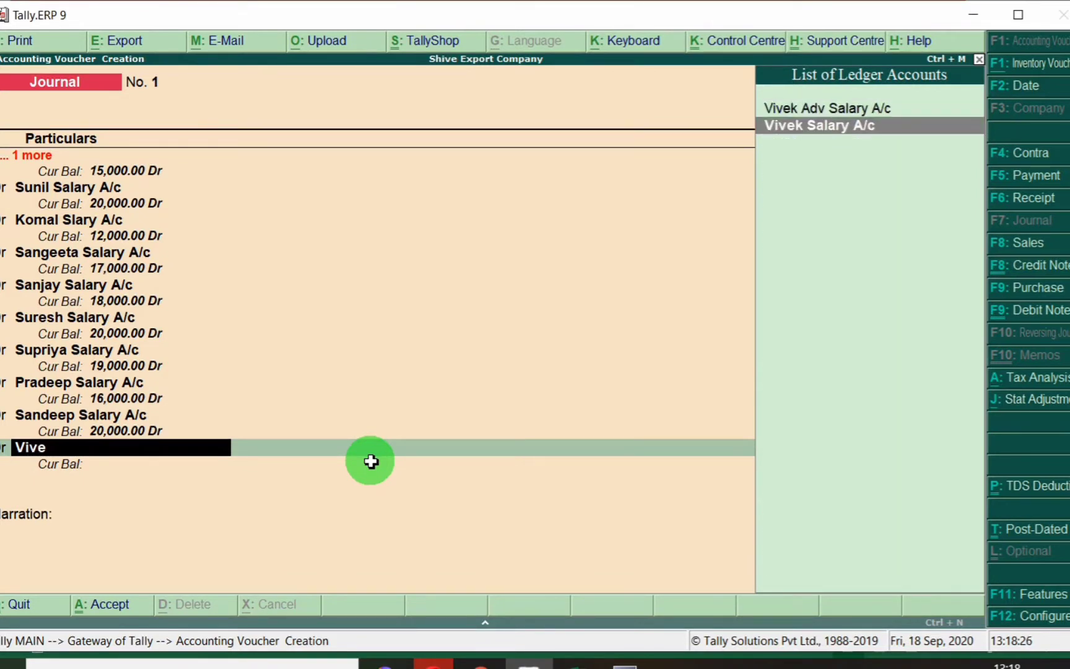
{"action": "key", "text": "Return"}
- Debit the tenth employee's salary ledger with 21,000, review the Excel Salary Sheet, and return to the Tally journal
{"action": "type", "text": "21,000"}
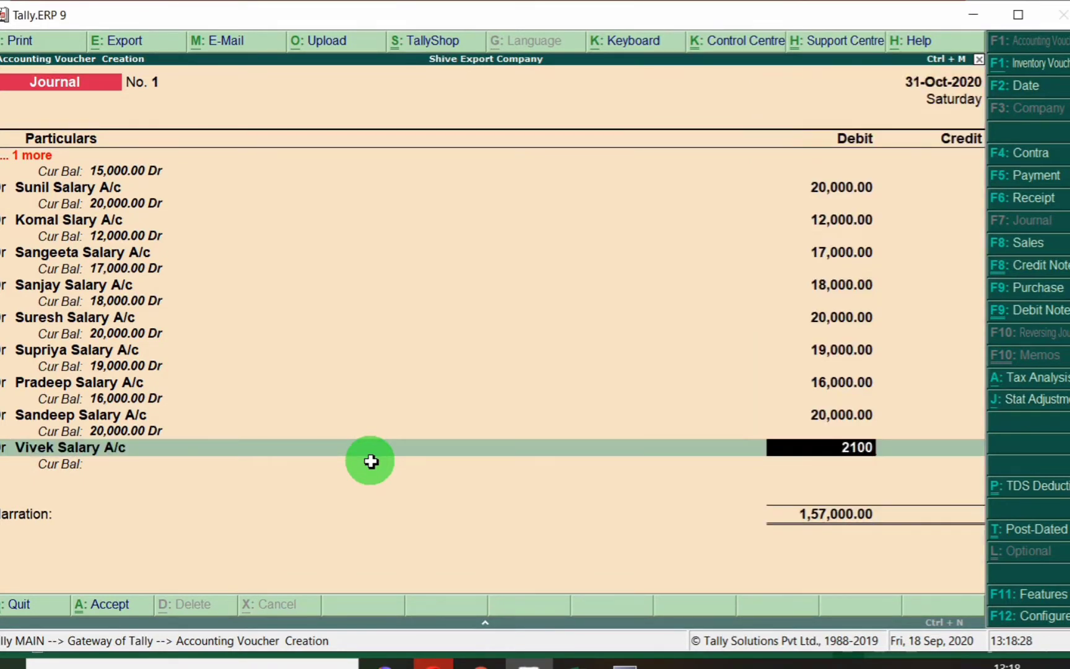
{"action": "key", "text": "Return"}
{"action": "key", "text": "alt+Tab"}
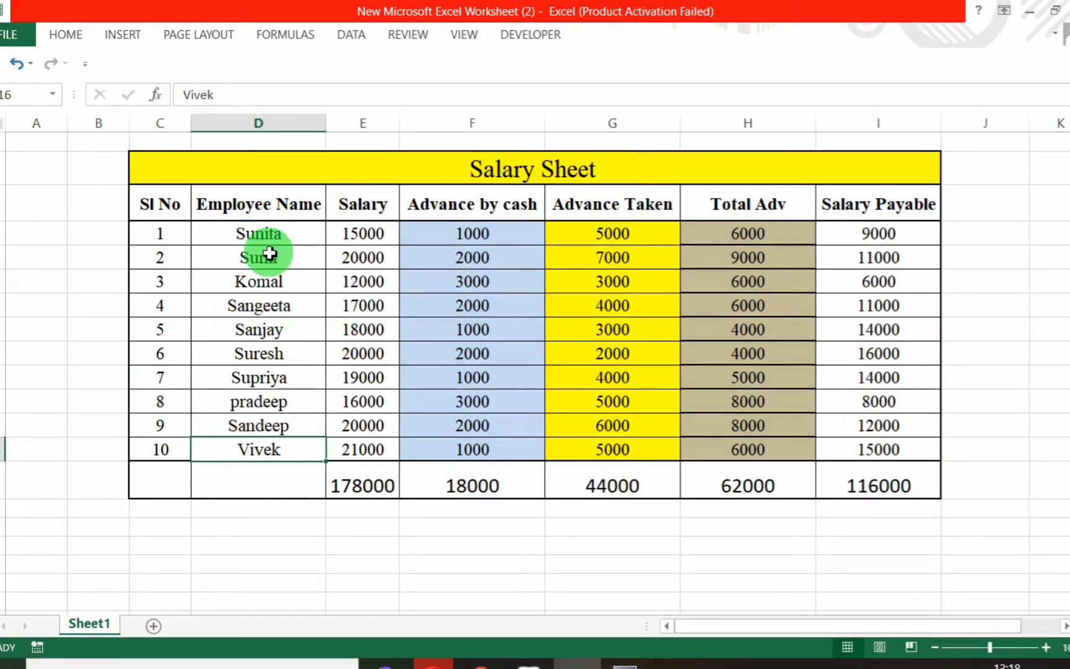
{"action": "left_click", "coordinate": [528, 663]}
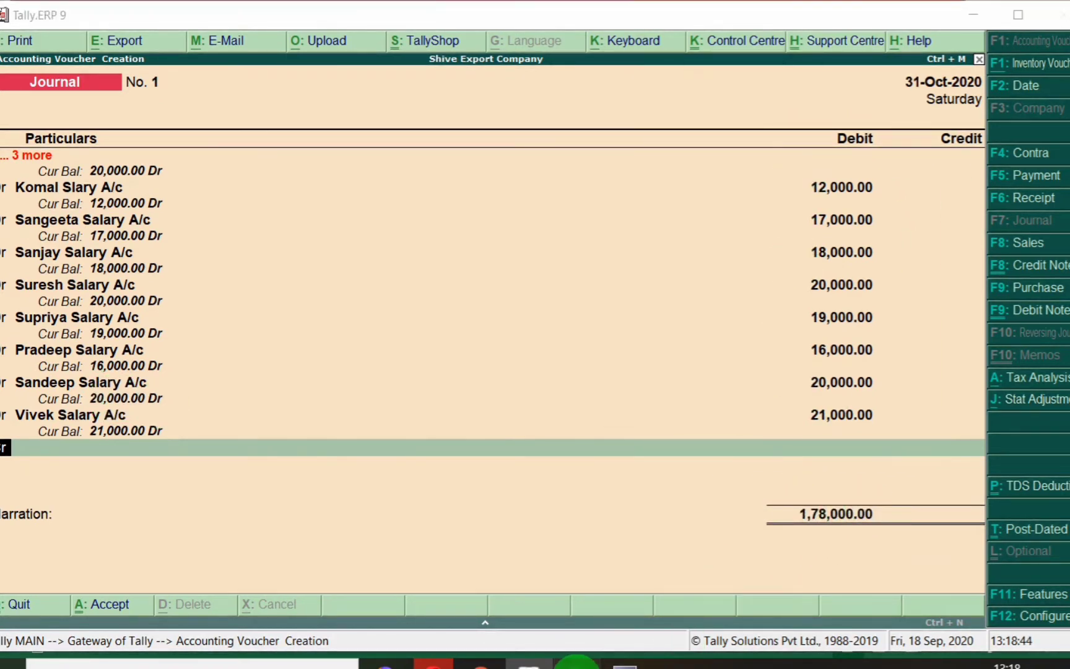
- Compare the Salary column total in the Excel Salary Sheet with the debit total of the Tally journal
{"action": "left_click", "coordinate": [575, 664]}
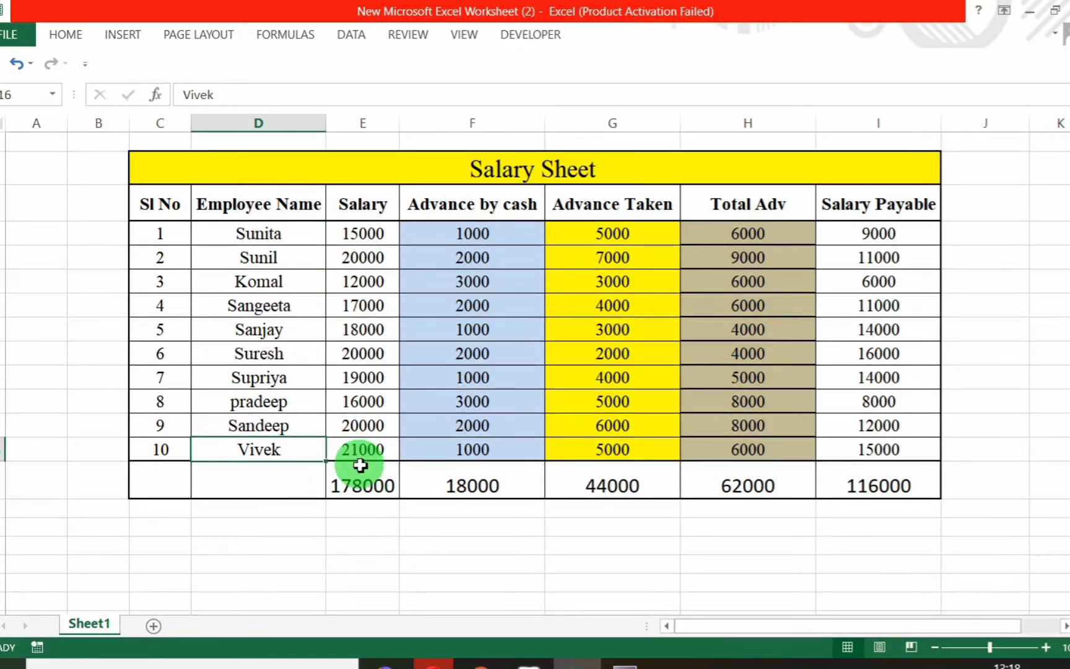
{"action": "key", "text": "alt+Tab"}
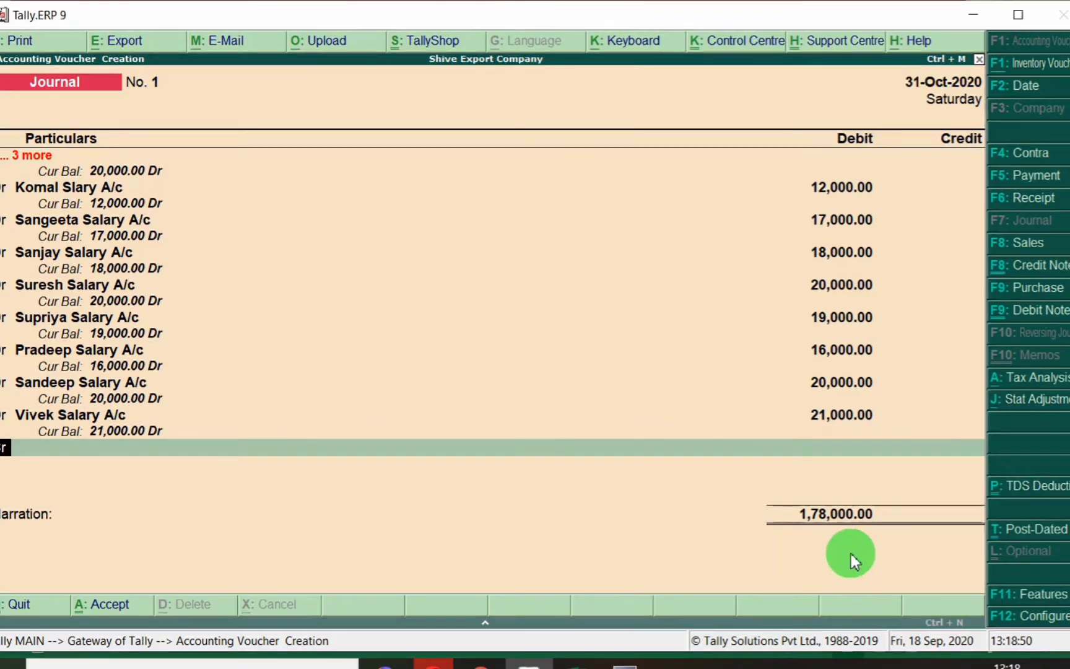
{"action": "key", "text": "alt+Tab"}
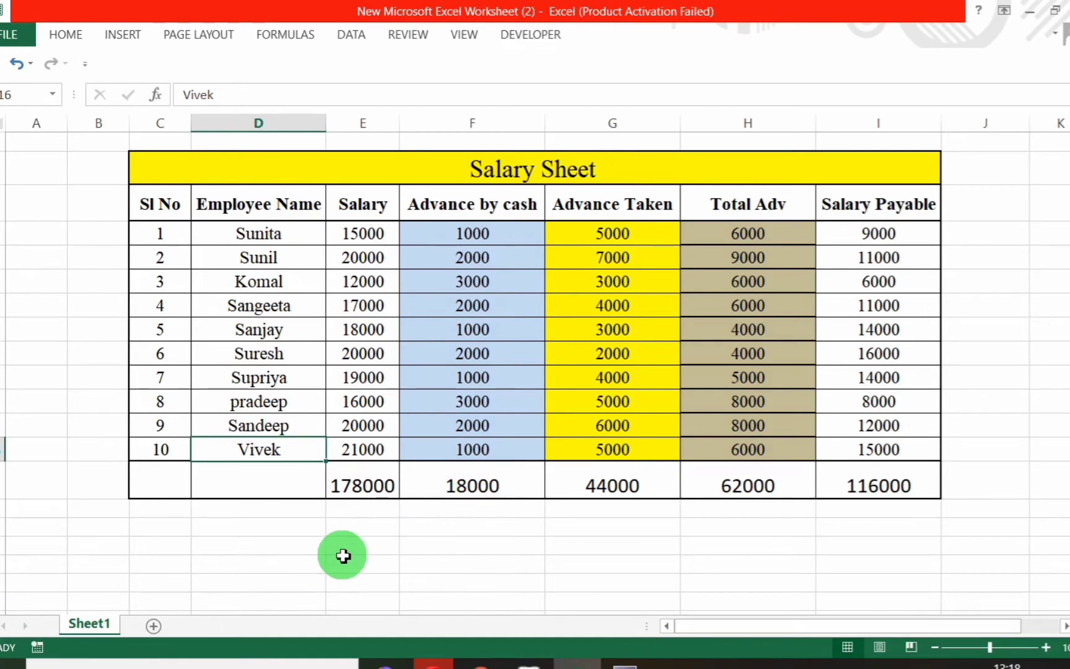
{"action": "key", "text": "alt+Tab"}
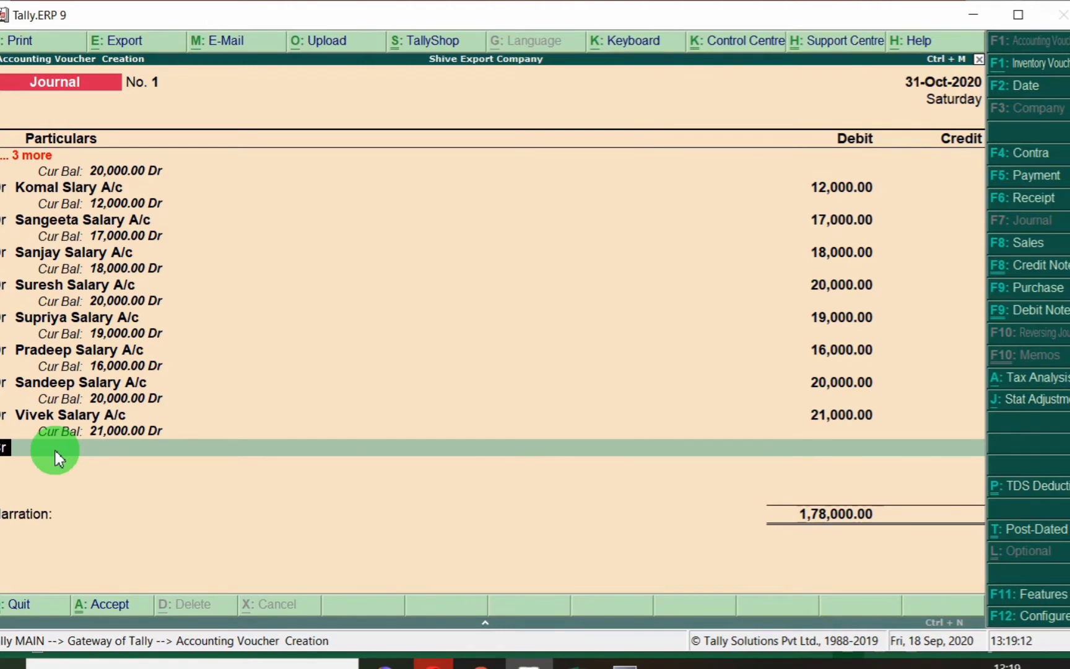
- Look up the first employee in the Excel sheet and choose that employee's advance salary ledger as the first Tally credit entry
{"action": "key", "text": "Return"}
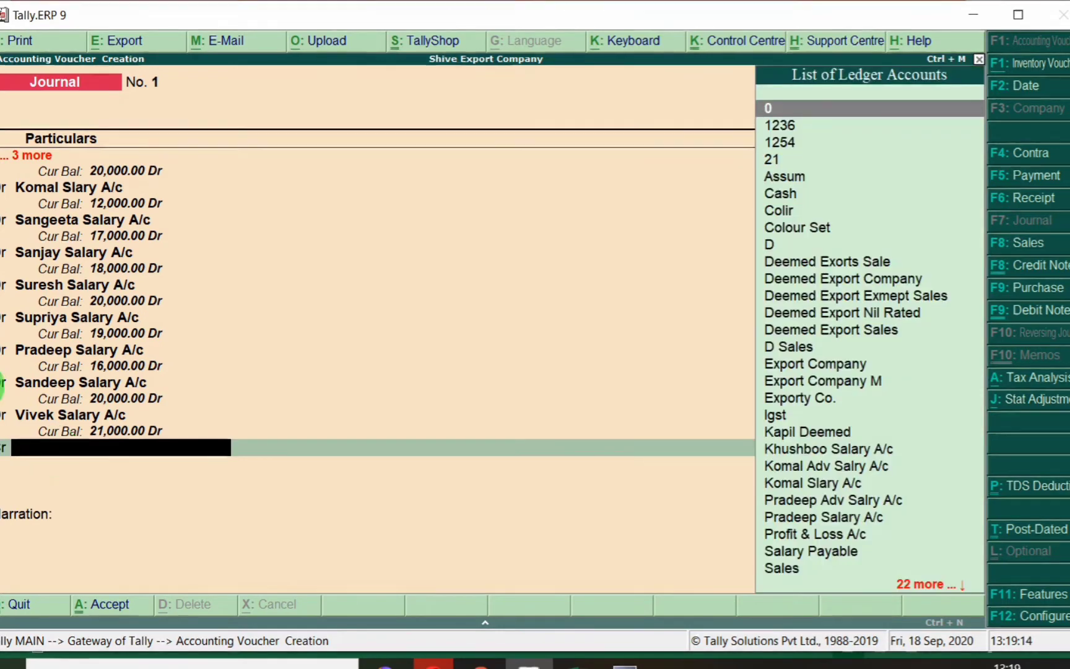
{"action": "key", "text": "alt+Tab"}
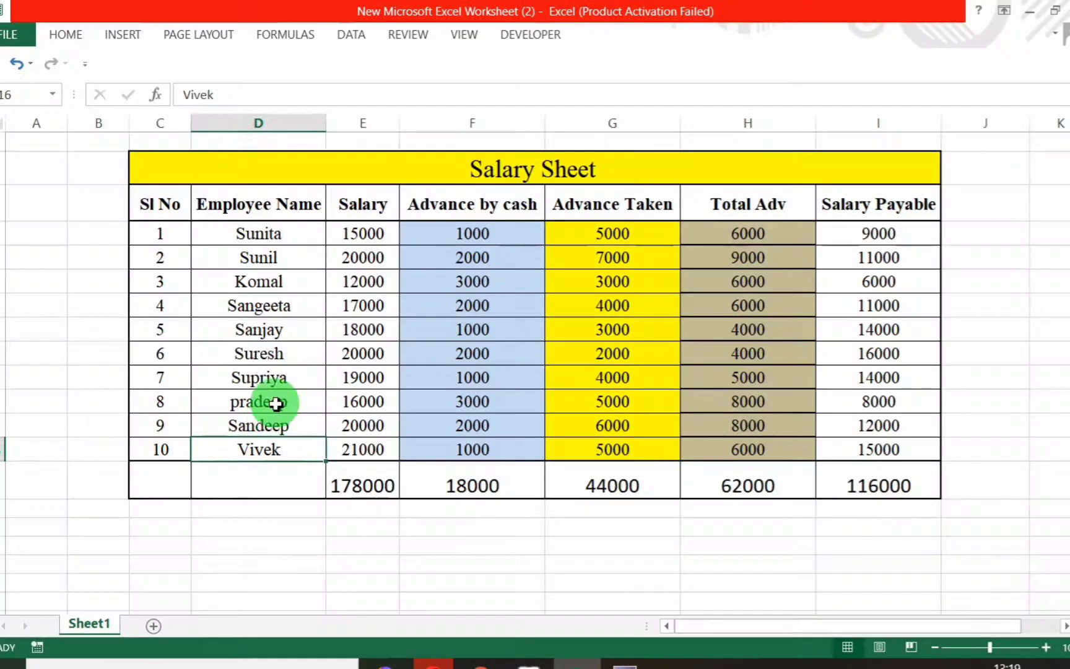
{"action": "left_click", "coordinate": [266, 233]}
{"action": "left_click_drag", "start_coordinate": [746, 233], "coordinate": [771, 443]}
{"action": "left_click", "coordinate": [226, 233]}
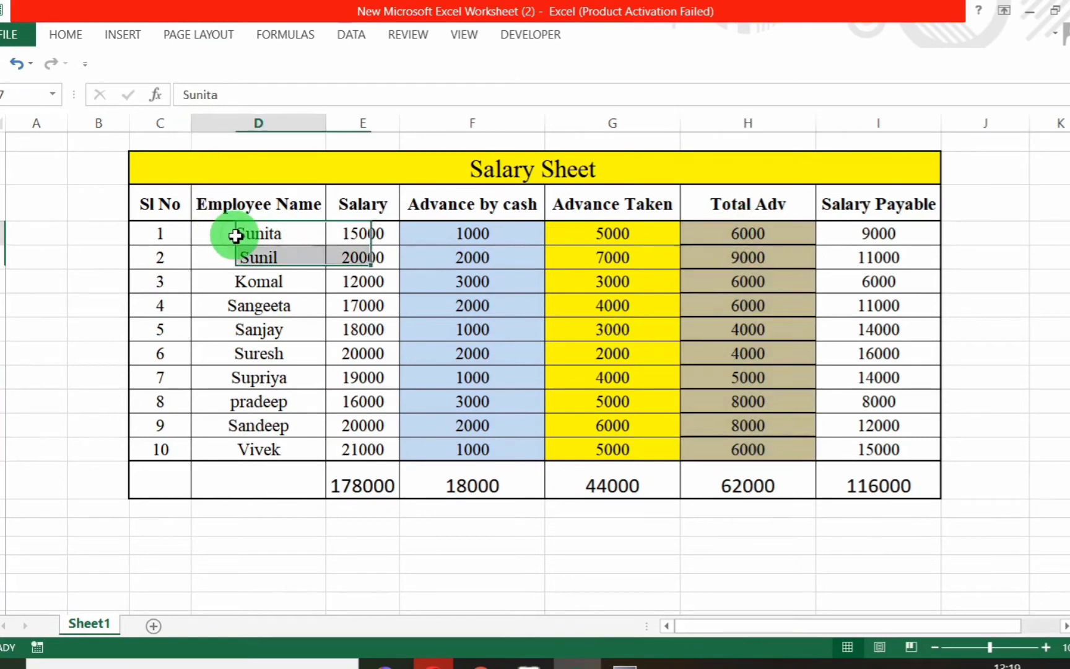
{"action": "key", "text": "alt+Tab"}
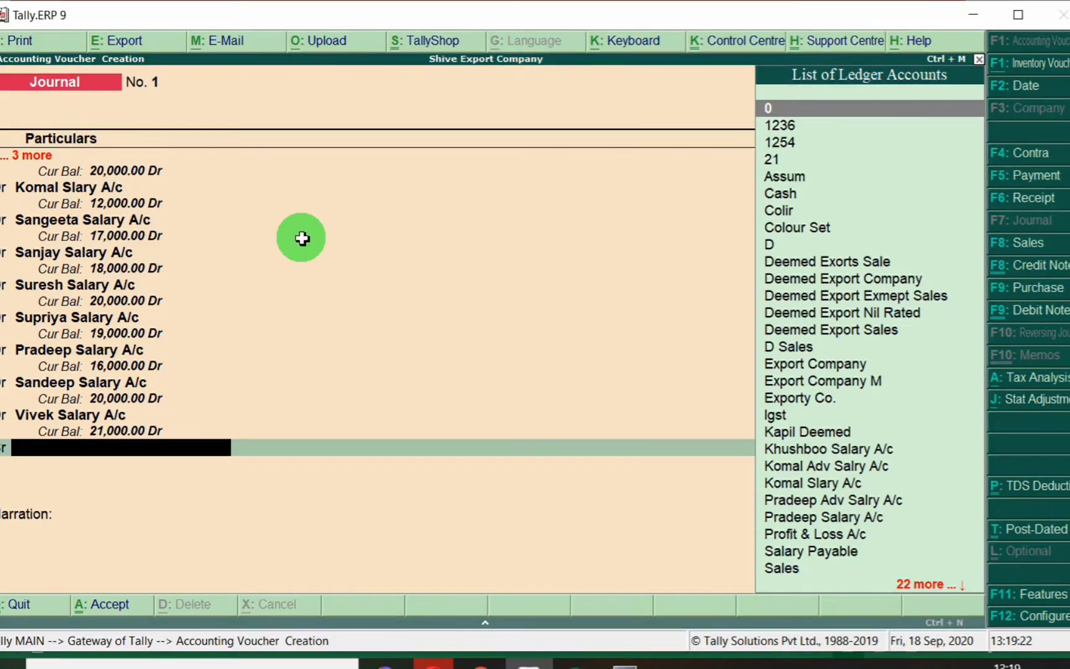
{"action": "type", "text": "Suni"}
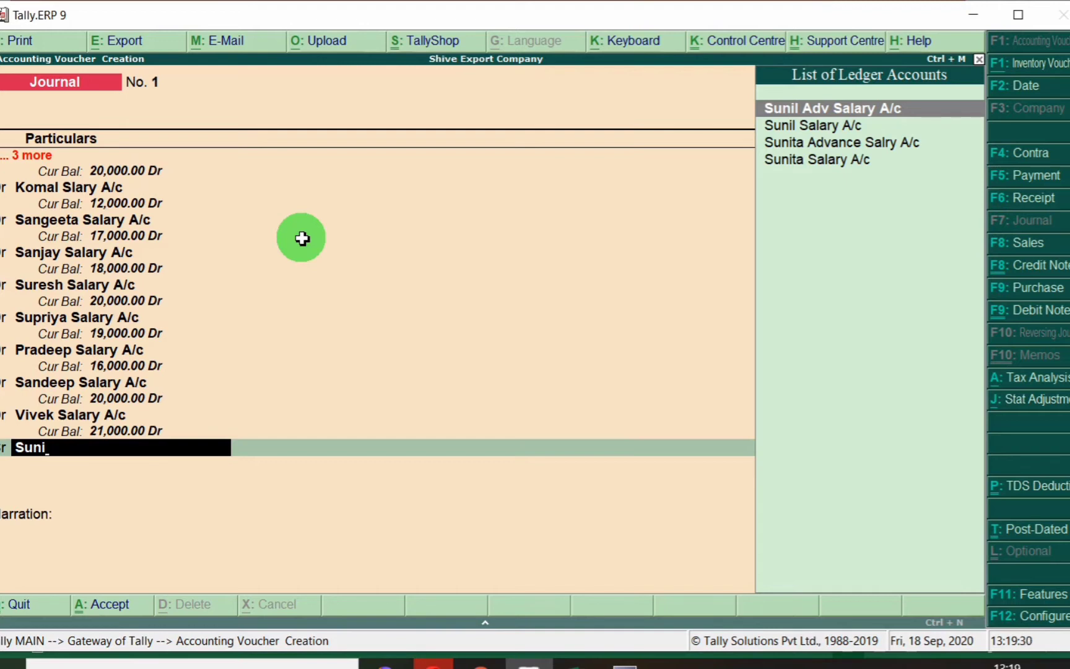
{"action": "key", "text": "Down"}
{"action": "key", "text": "Down"}
{"action": "key", "text": "Return"}
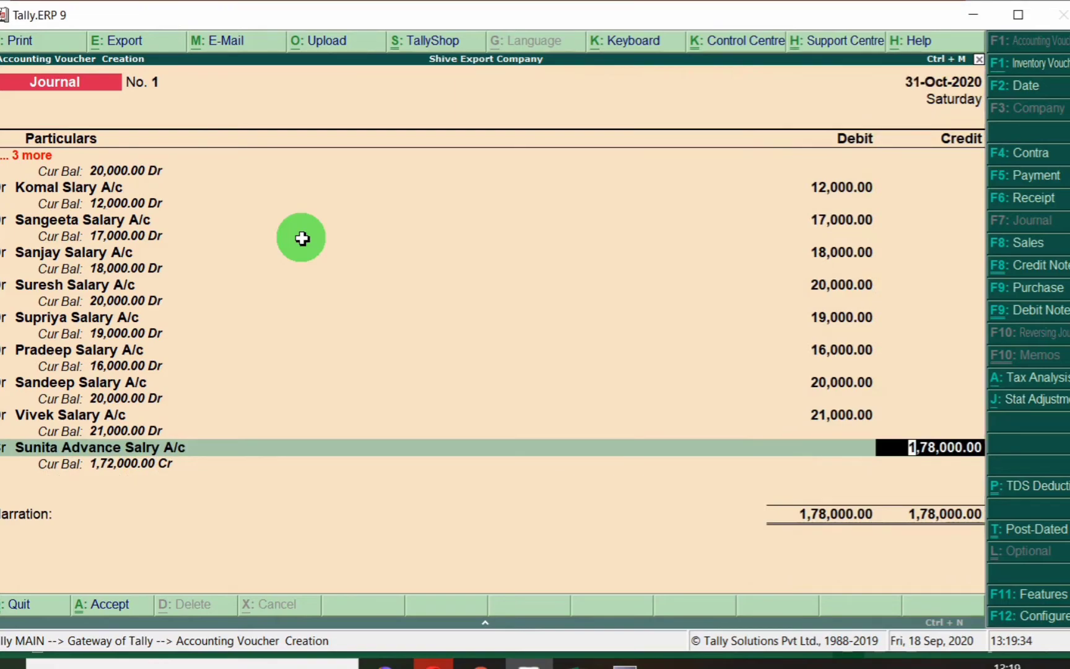
- Check the first employee's Total Adv in the Excel sheet and credit that employee's advance ledger with 6,000 in Tally
{"action": "key", "text": "alt+Tab"}
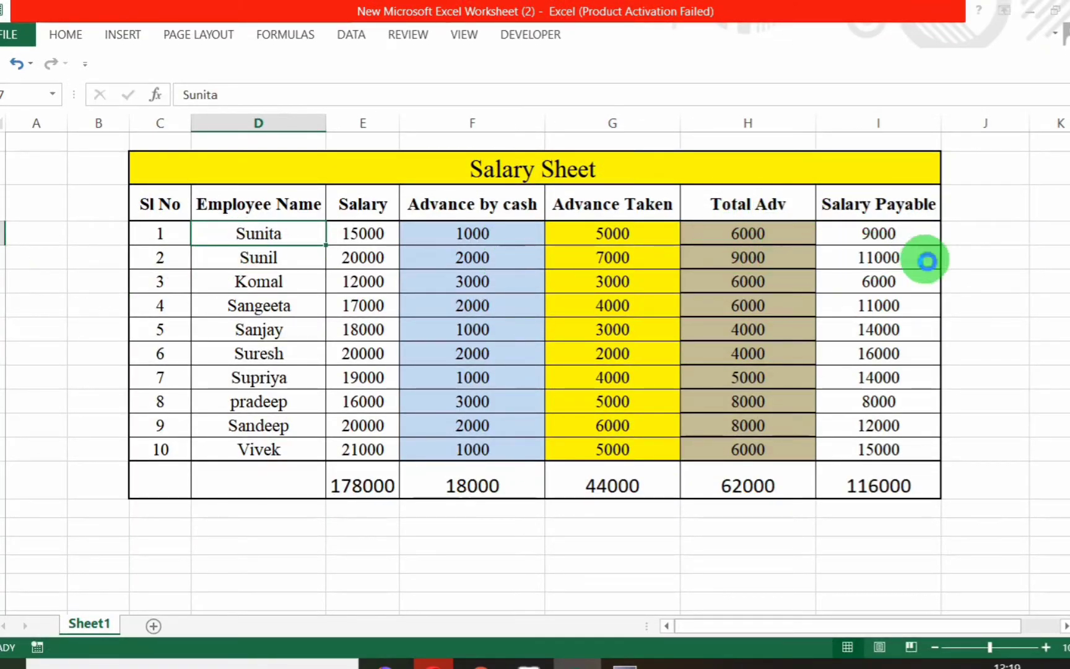
{"action": "key", "text": "alt+Tab"}
{"action": "type", "text": "60"}
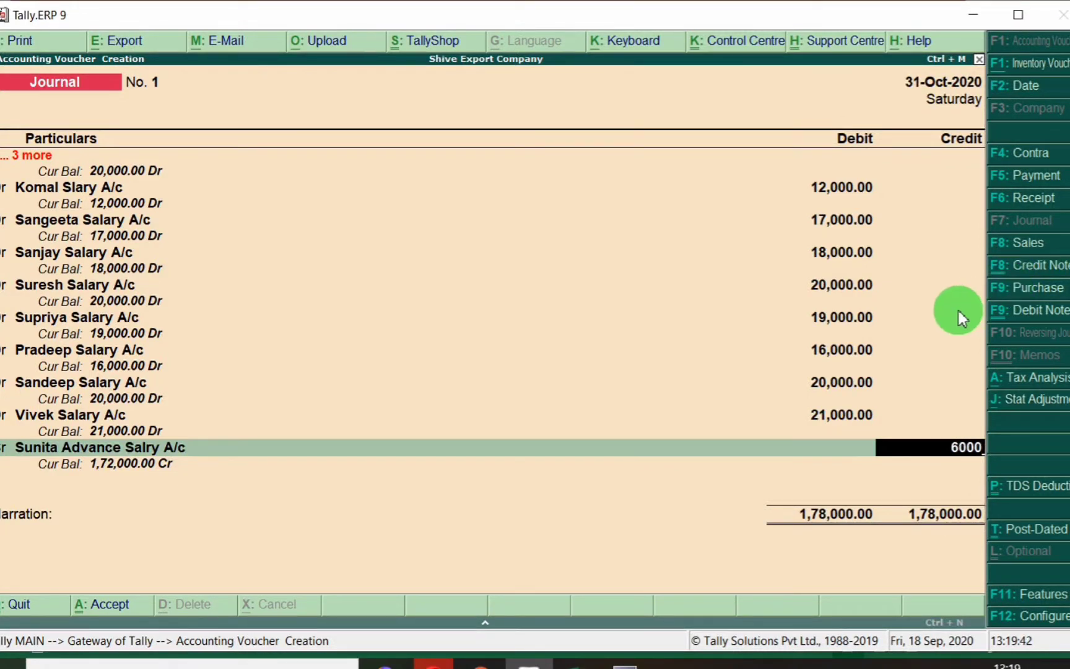
{"action": "key", "text": "Return"}
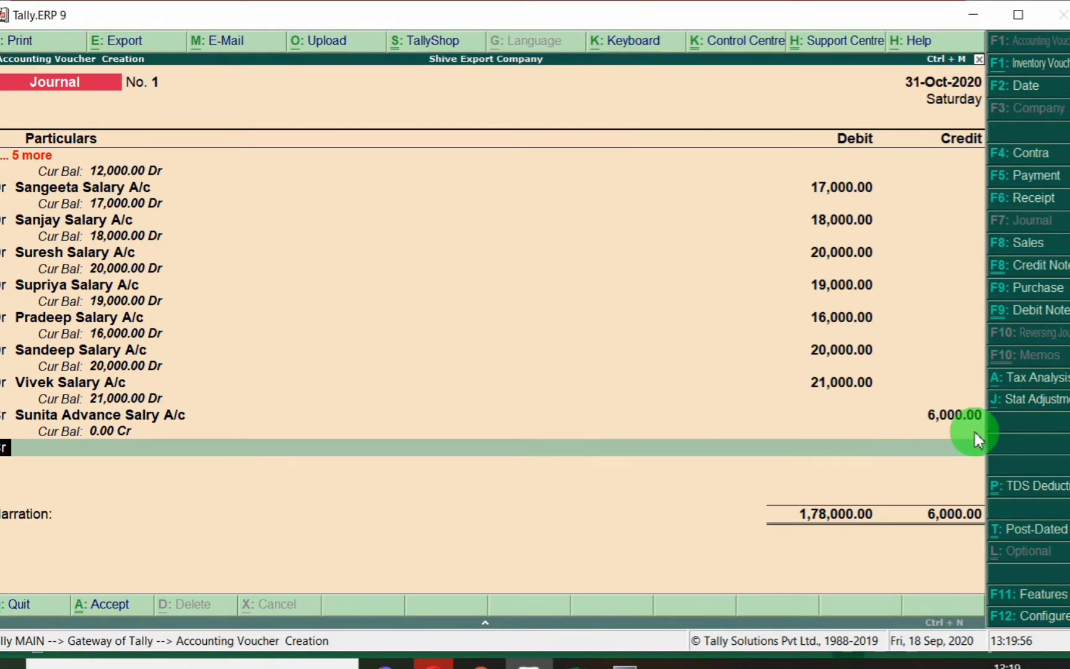
- Look up the second employee in the Excel sheet and choose that employee's advance salary ledger as the next Tally credit entry
{"action": "key", "text": "Return"}
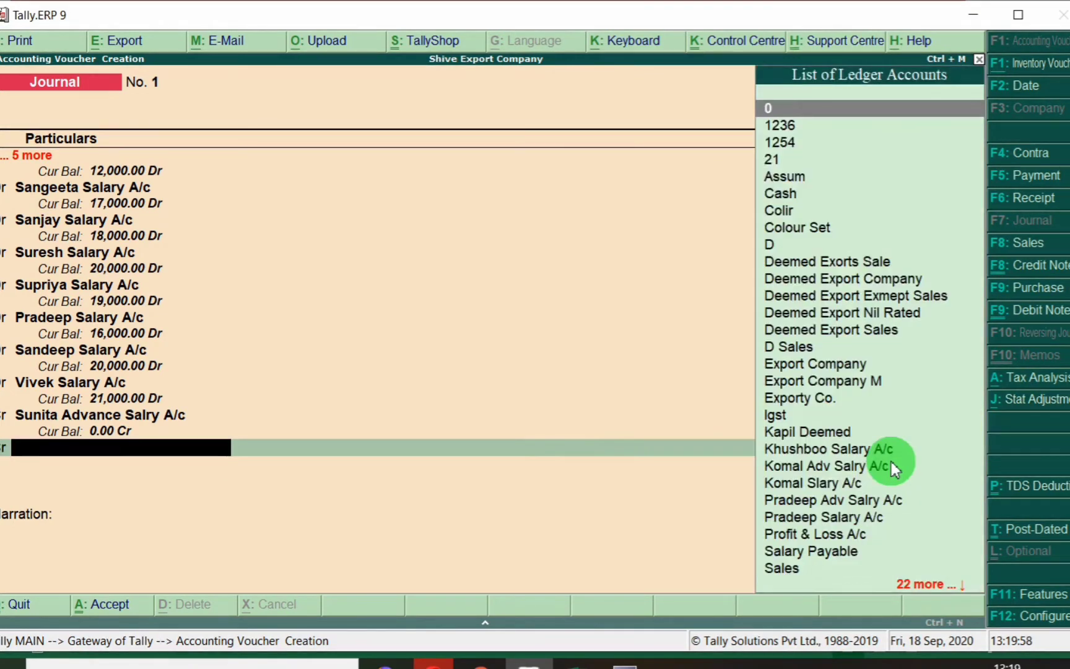
{"action": "key", "text": "alt+Tab"}
{"action": "left_click", "coordinate": [257, 265]}
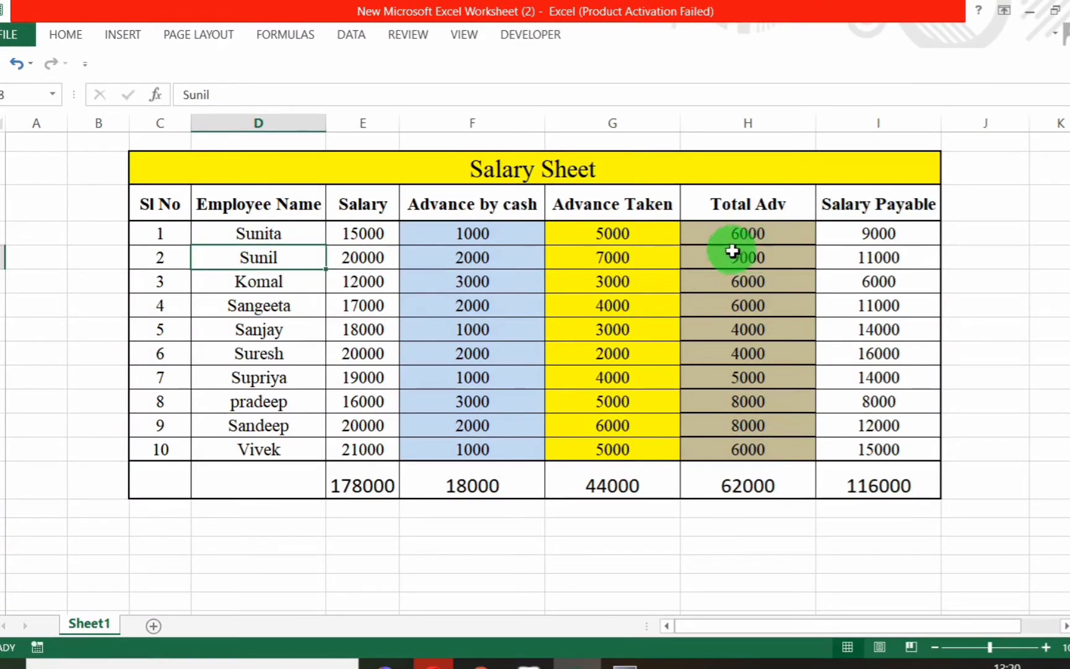
{"action": "key", "text": "alt+Tab"}
{"action": "type", "text": "Sunil"}
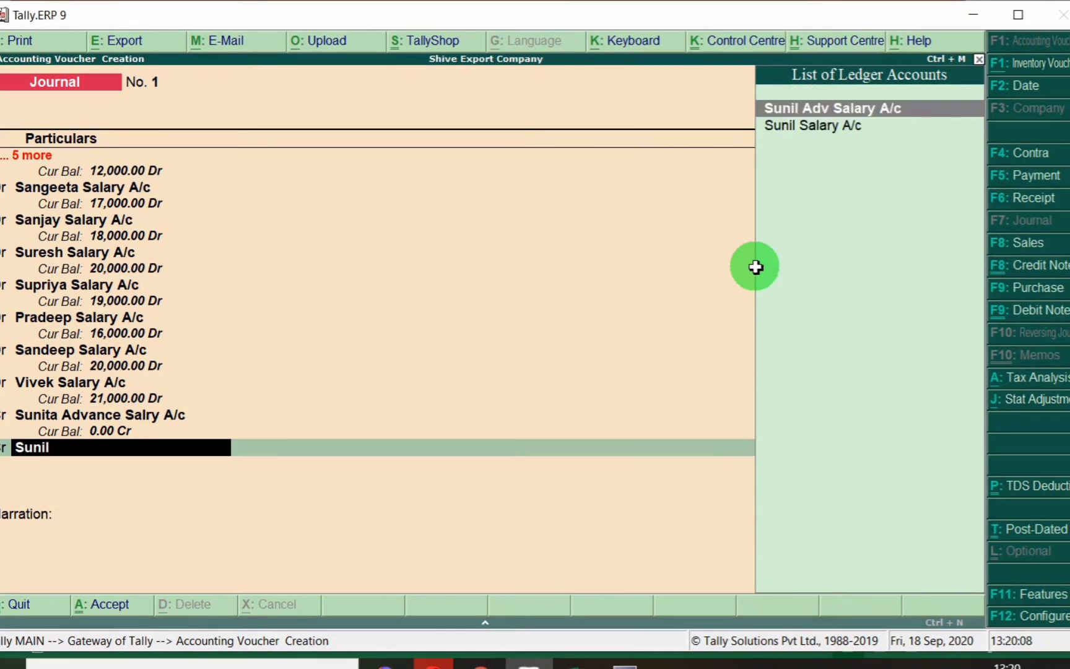
{"action": "key", "text": "Return"}
- Check the second employee's Total Adv in the Excel sheet and credit that employee's advance ledger with 9,000 in Tally
{"action": "key", "text": "alt+Tab"}
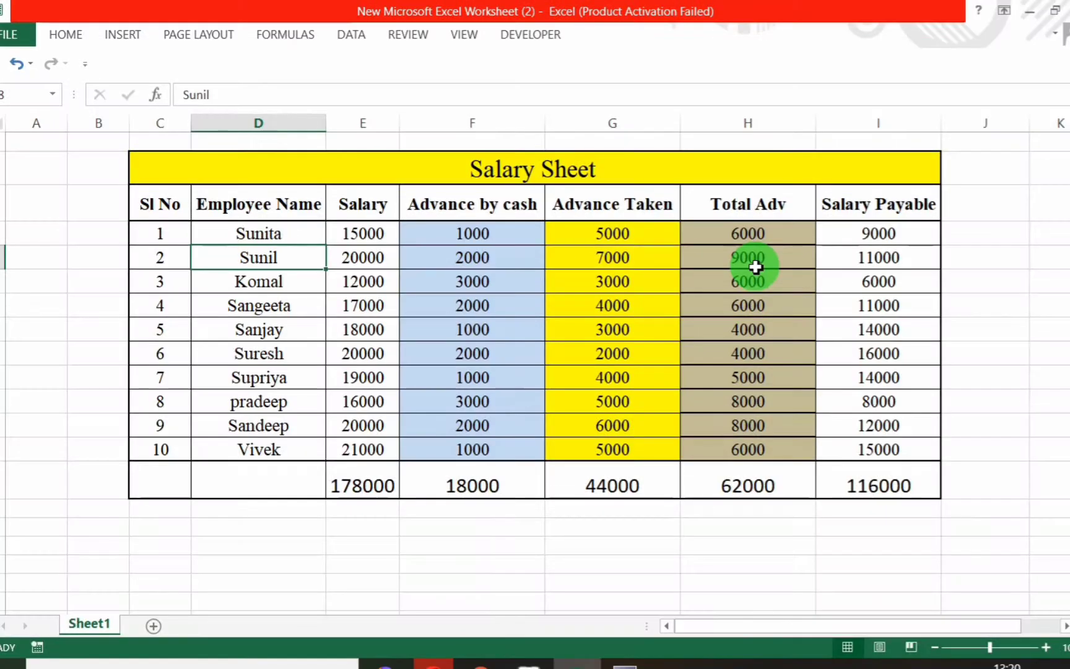
{"action": "left_click", "coordinate": [6, 257]}
{"action": "key", "text": "alt+Tab"}
{"action": "type", "text": "90"}
{"action": "key", "text": "Return"}
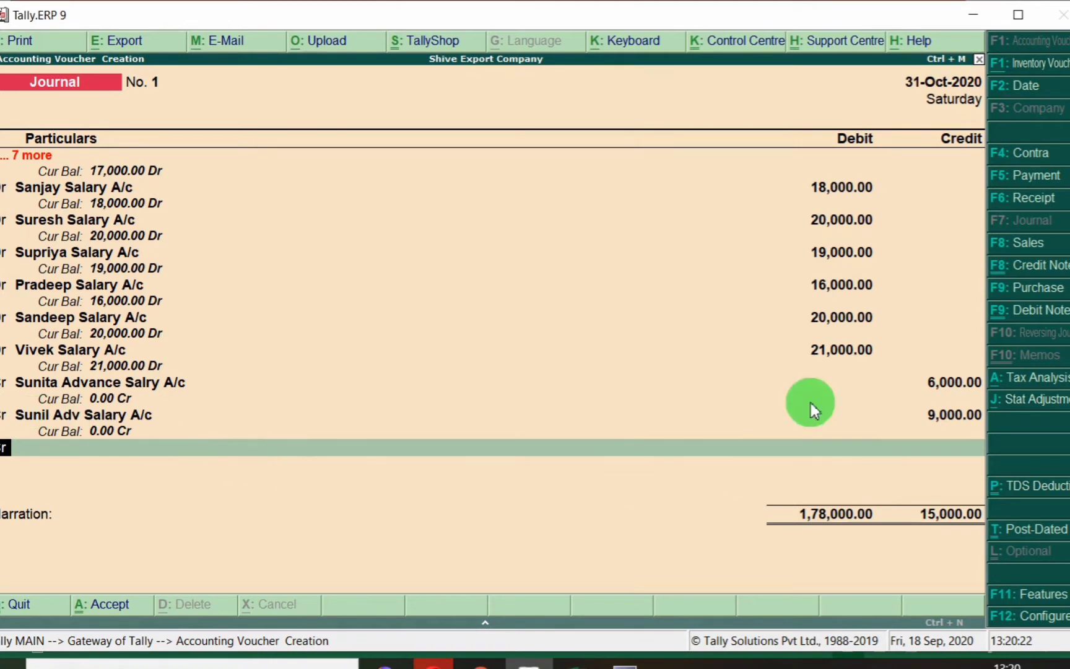
- Find the third employee's row in the Excel sheet and choose that employee's advance salary ledger as the next Tally credit entry
{"action": "key", "text": "Return"}
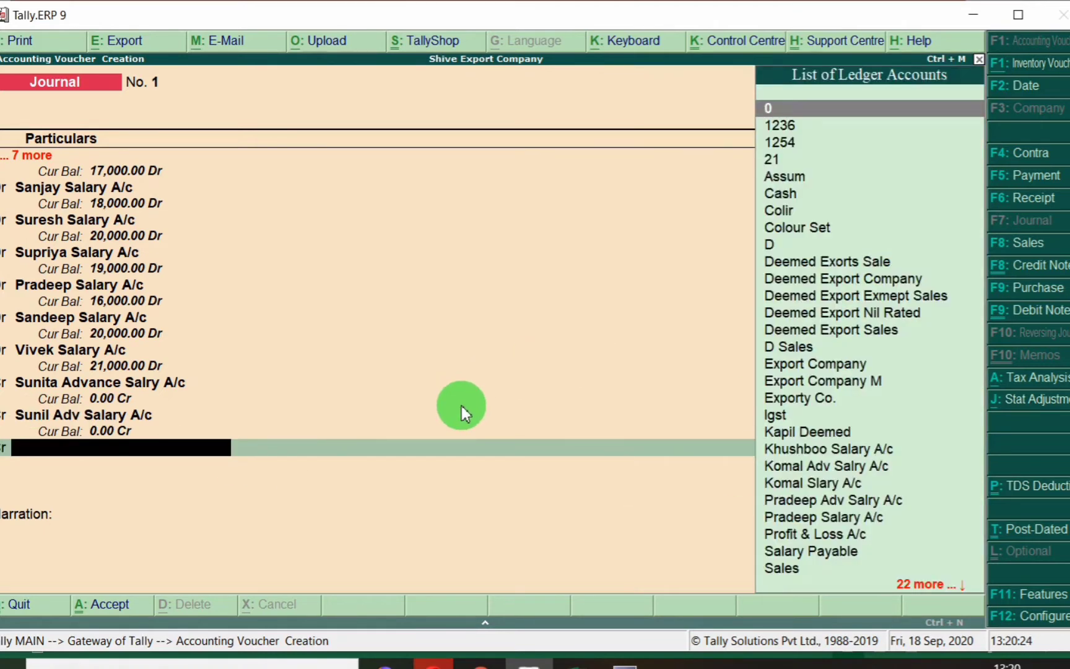
{"action": "key", "text": "alt+Tab"}
{"action": "left_click", "coordinate": [4, 284]}
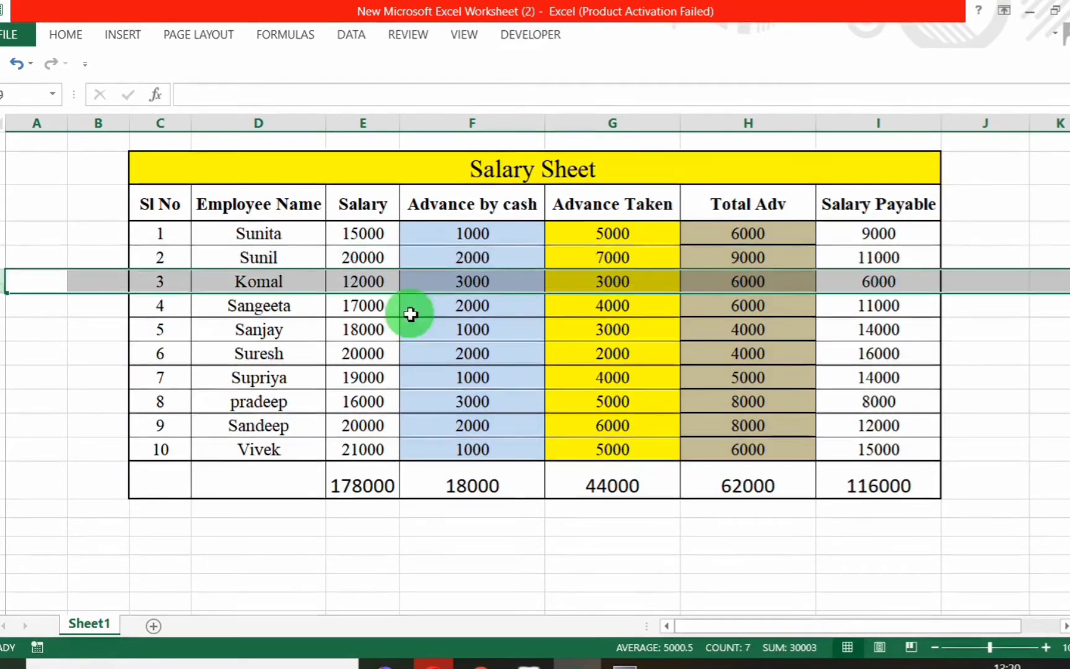
{"action": "key", "text": "alt+Tab"}
{"action": "type", "text": "Koma"}
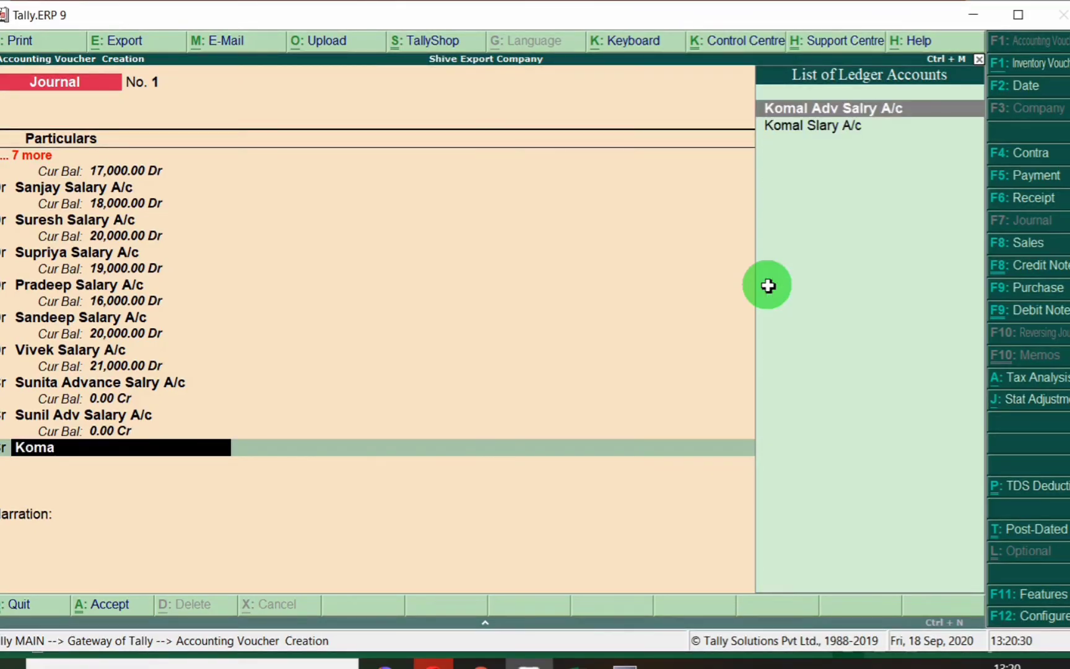
{"action": "key", "text": "Return"}
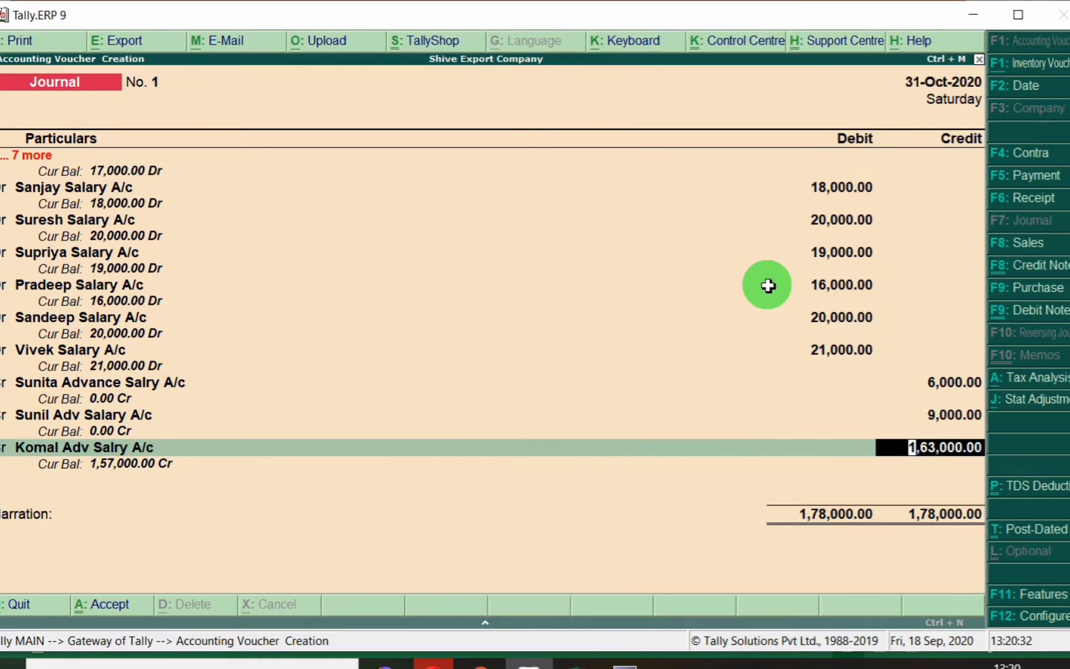
- Check the third employee's Total Adv in the Excel sheet and credit that employee's advance ledger with 6,000 in Tally
{"action": "key", "text": "alt+Tab"}
{"action": "key", "text": "alt+Tab"}
{"action": "type", "text": "60"}
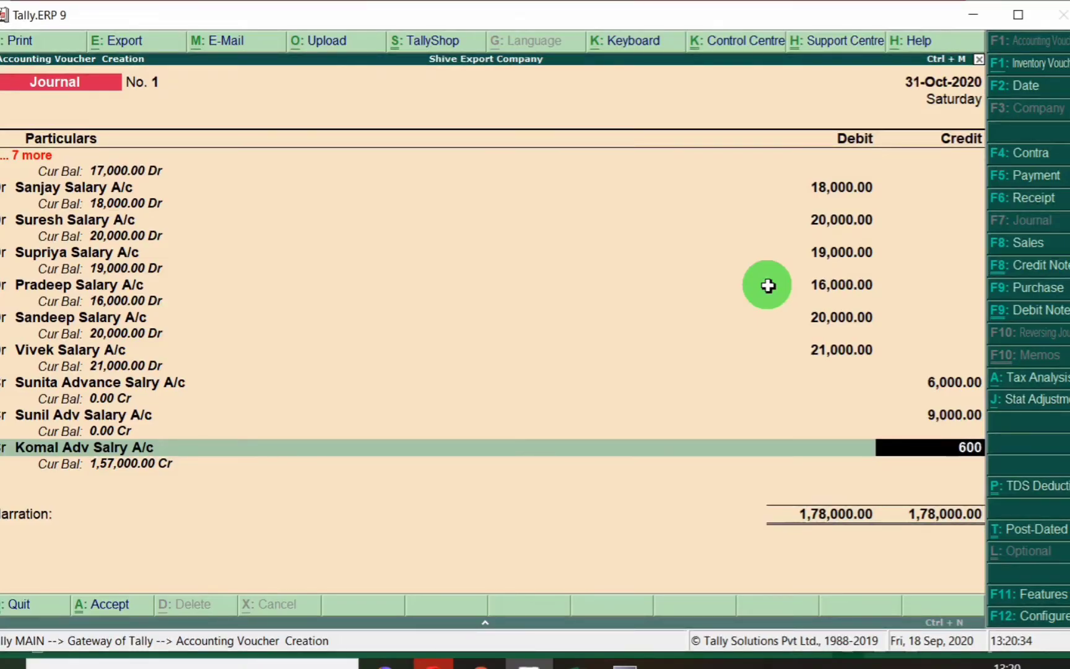
{"action": "key", "text": "Return"}
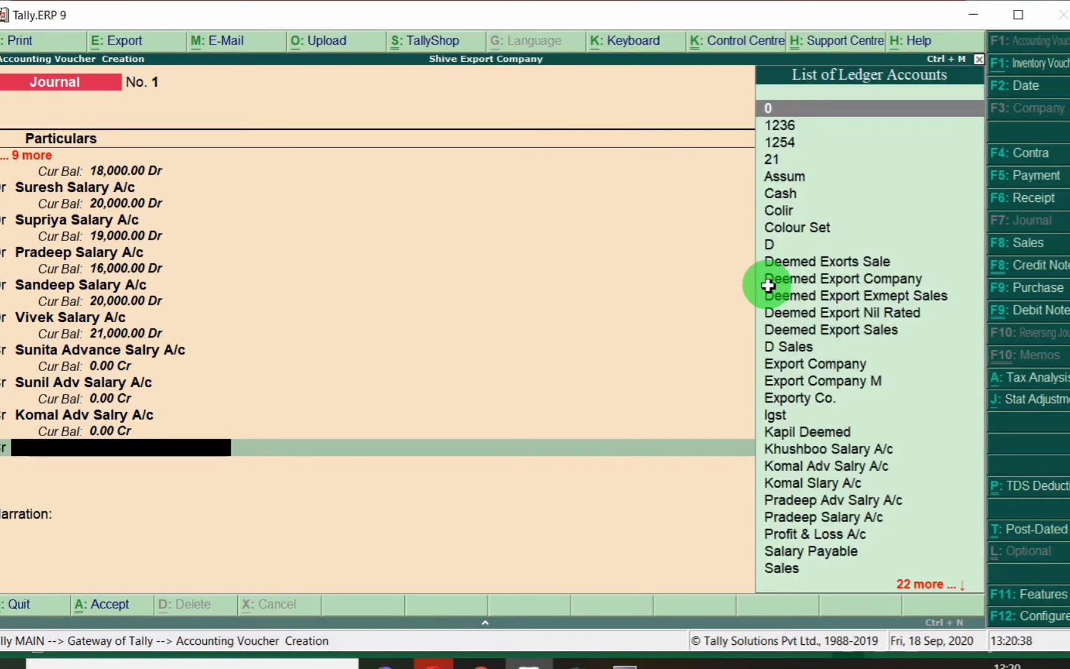
- Look up the fourth employee's Total Adv in the Excel sheet and credit that employee's advance salary ledger with 6,000 in Tally
{"action": "key", "text": "alt+Tab"}
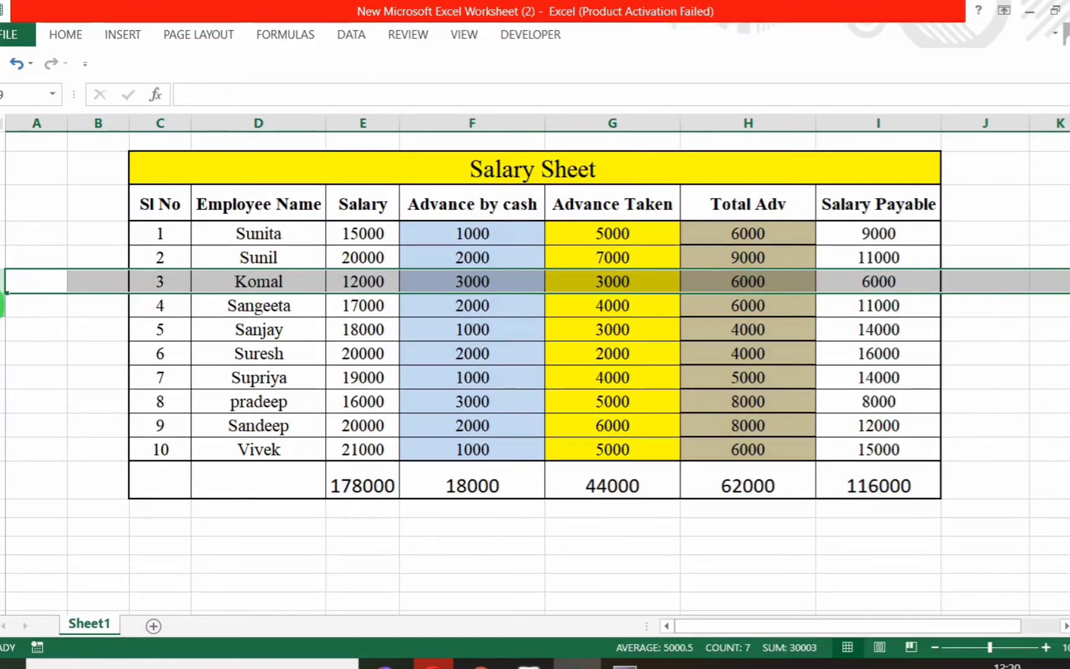
{"action": "left_click", "coordinate": [5, 305]}
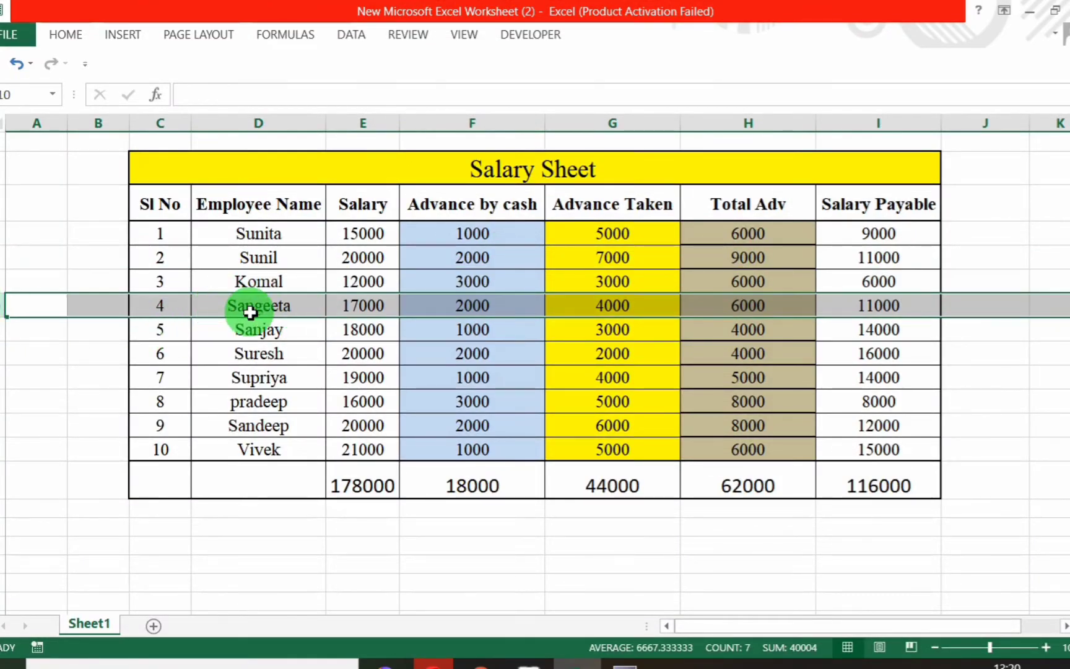
{"action": "key", "text": "alt+Tab"}
{"action": "type", "text": "Sangee"}
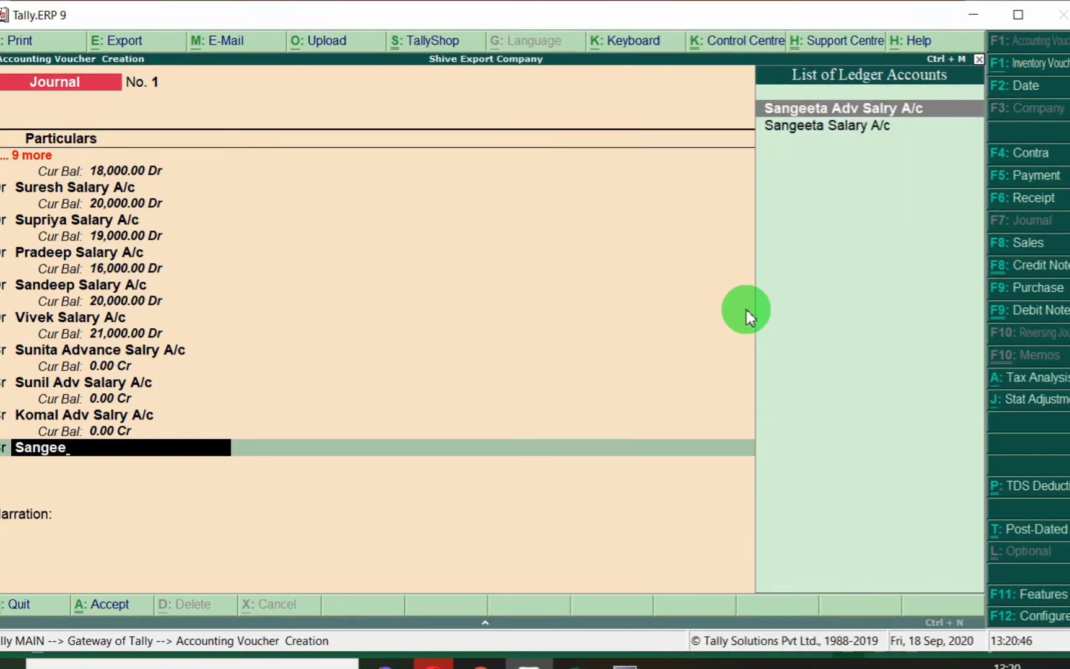
{"action": "key", "text": "Return"}
{"action": "type", "text": "6000"}
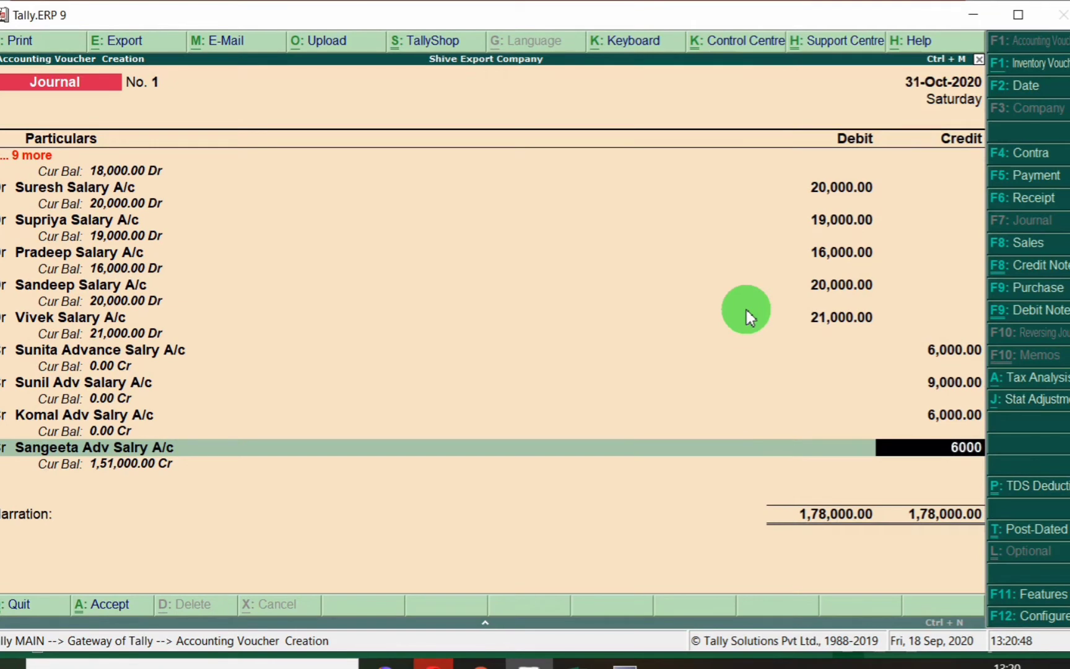
{"action": "key", "text": "Return"}
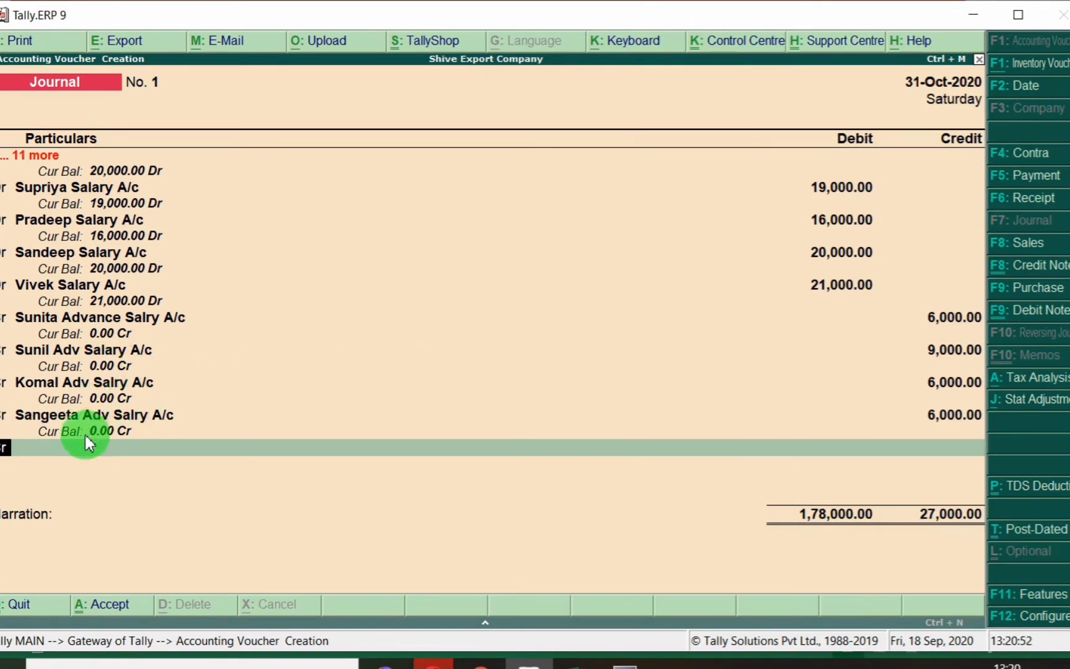
- Look up the fifth employee's Total Adv in the Excel sheet and credit that employee's advance salary ledger with 4,000 in Tally
{"action": "key", "text": "Return"}
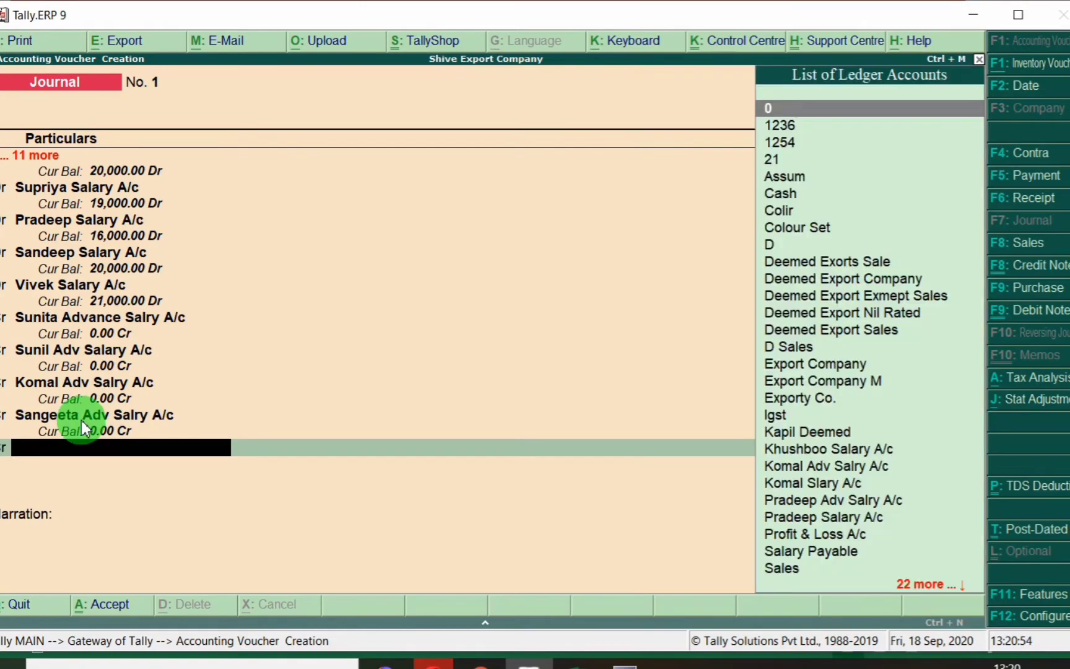
{"action": "key", "text": "alt+Tab"}
{"action": "left_click", "coordinate": [6, 329]}
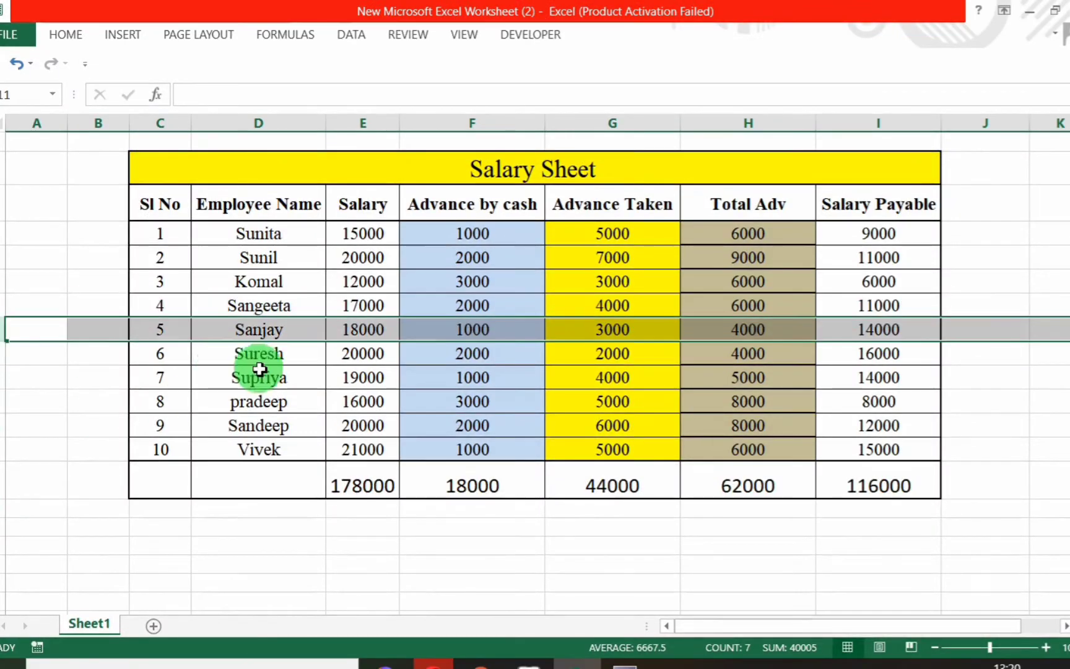
{"action": "key", "text": "alt+Tab"}
{"action": "type", "text": "Sanj"}
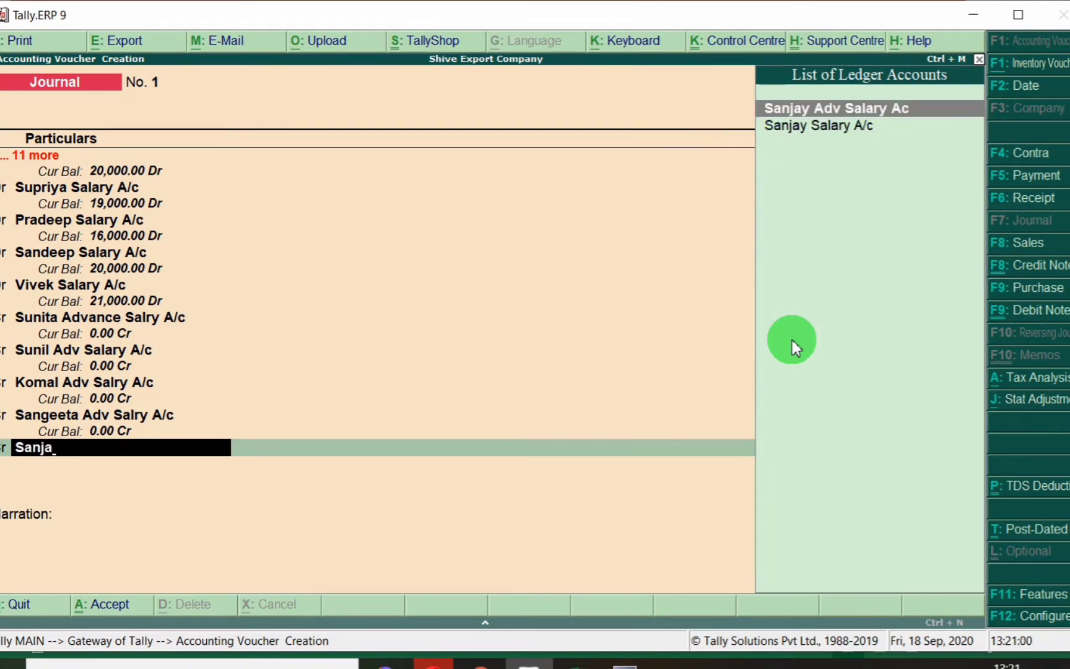
{"action": "key", "text": "Return"}
{"action": "type", "text": "4,000"}
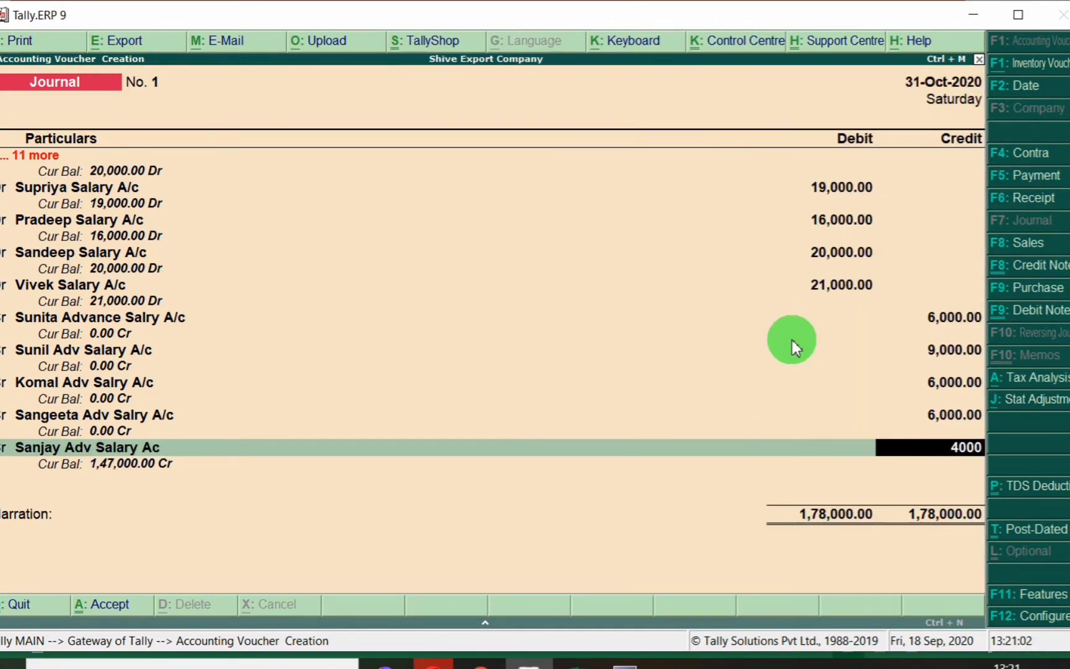
{"action": "key", "text": "Return"}
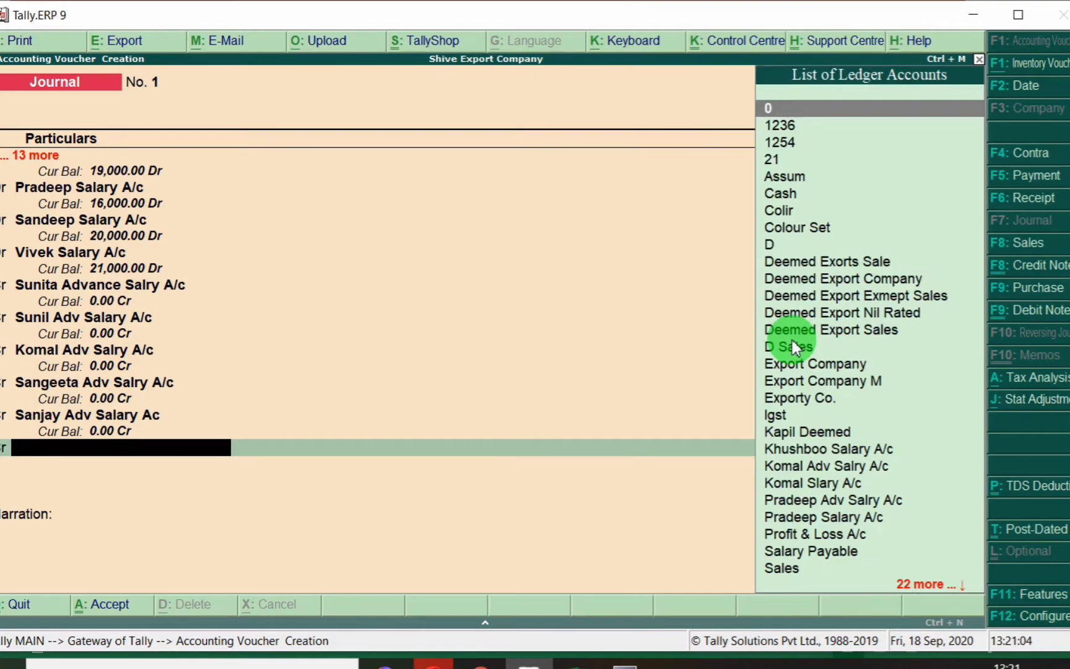
- Look up the sixth employee's Total Adv in the Excel sheet and credit that employee's advance salary ledger with 4,000 in Tally
{"action": "key", "text": "alt+Tab"}
{"action": "left_click", "coordinate": [3, 353]}
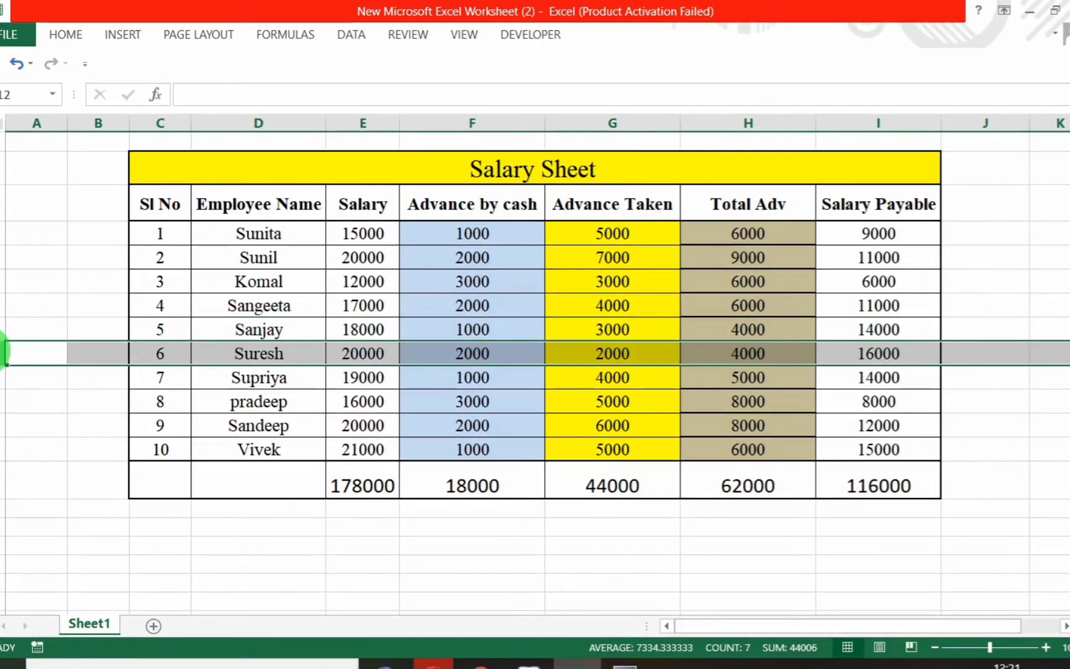
{"action": "key", "text": "alt+Tab"}
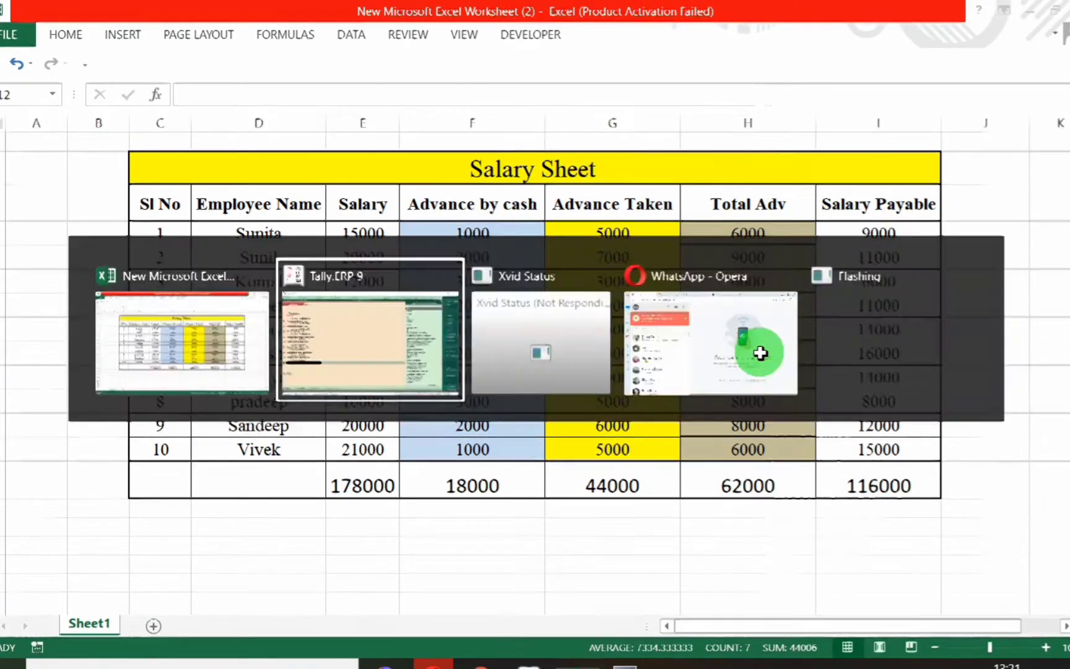
{"action": "type", "text": "Sure"}
{"action": "key", "text": "Down"}
{"action": "key", "text": "Return"}
{"action": "type", "text": "4000"}
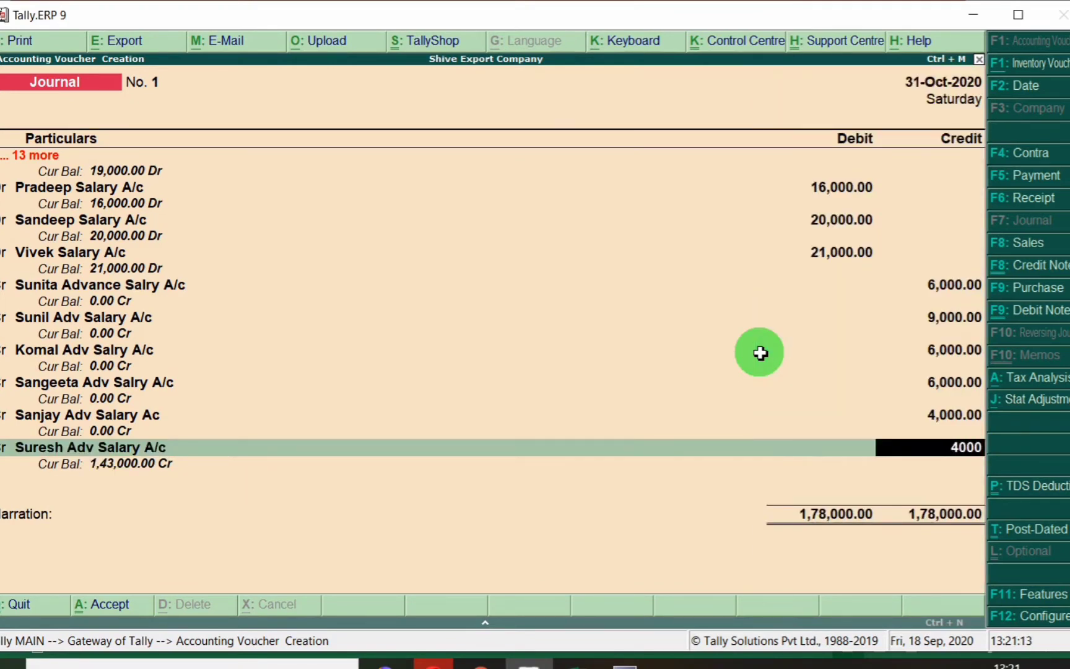
{"action": "key", "text": "Return"}
{"action": "key", "text": "Return"}
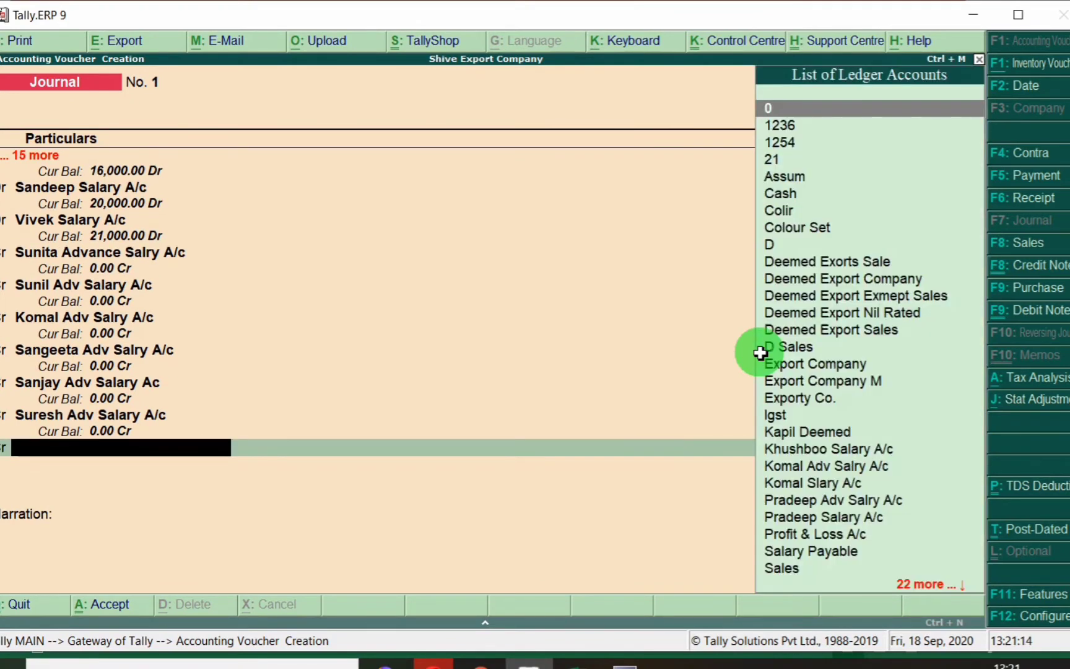
- Look up the seventh employee's Total Adv in the Excel sheet and credit that employee's advance salary ledger with 5,000 in Tally
{"action": "key", "text": "alt+Tab"}
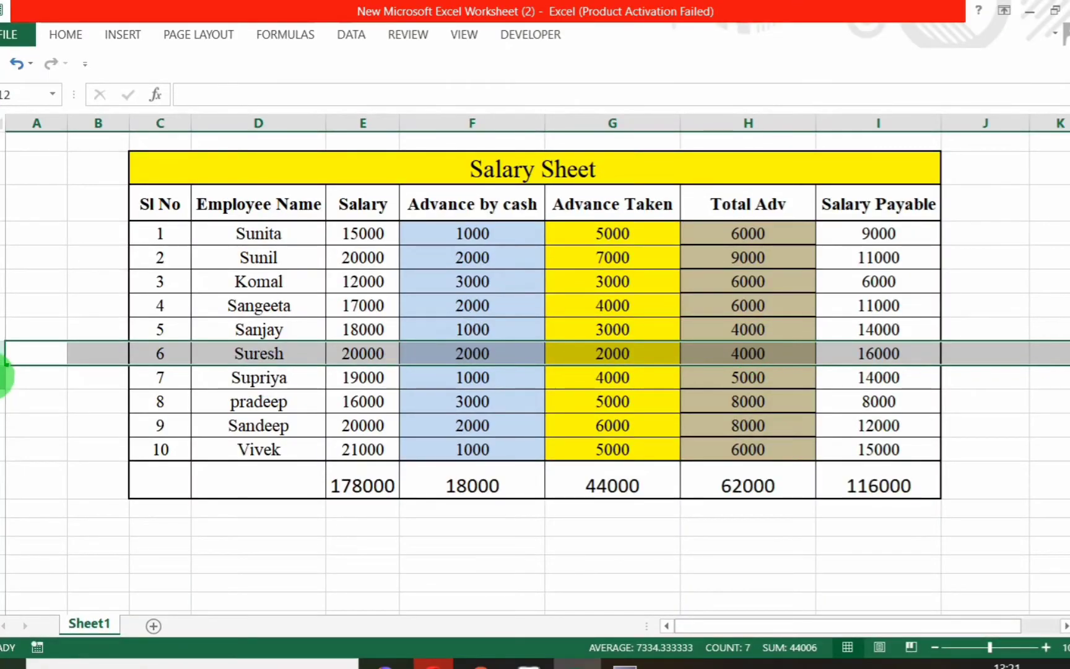
{"action": "left_click", "coordinate": [3, 377]}
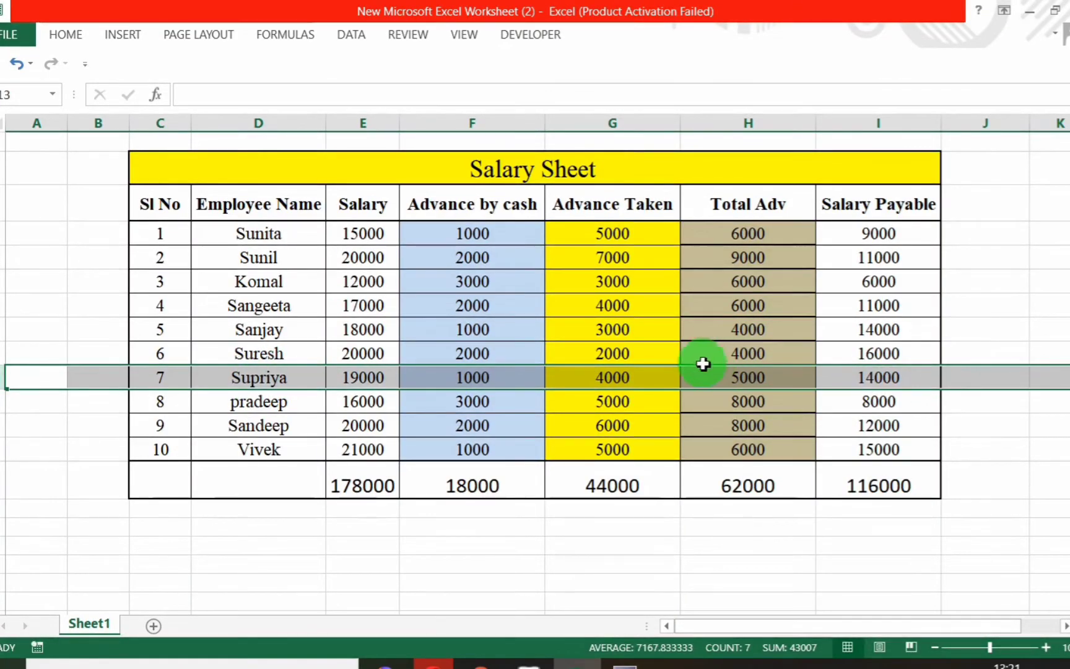
{"action": "key", "text": "alt+Tab"}
{"action": "type", "text": "sur"}
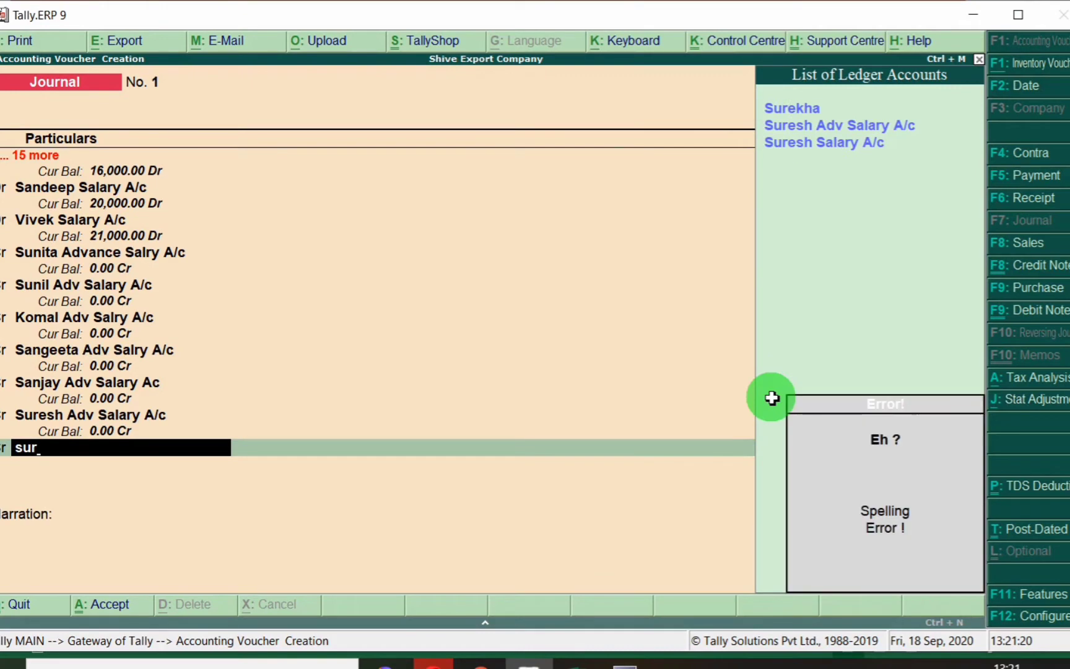
{"action": "key", "text": "BackSpace"}
{"action": "key", "text": "BackSpace"}
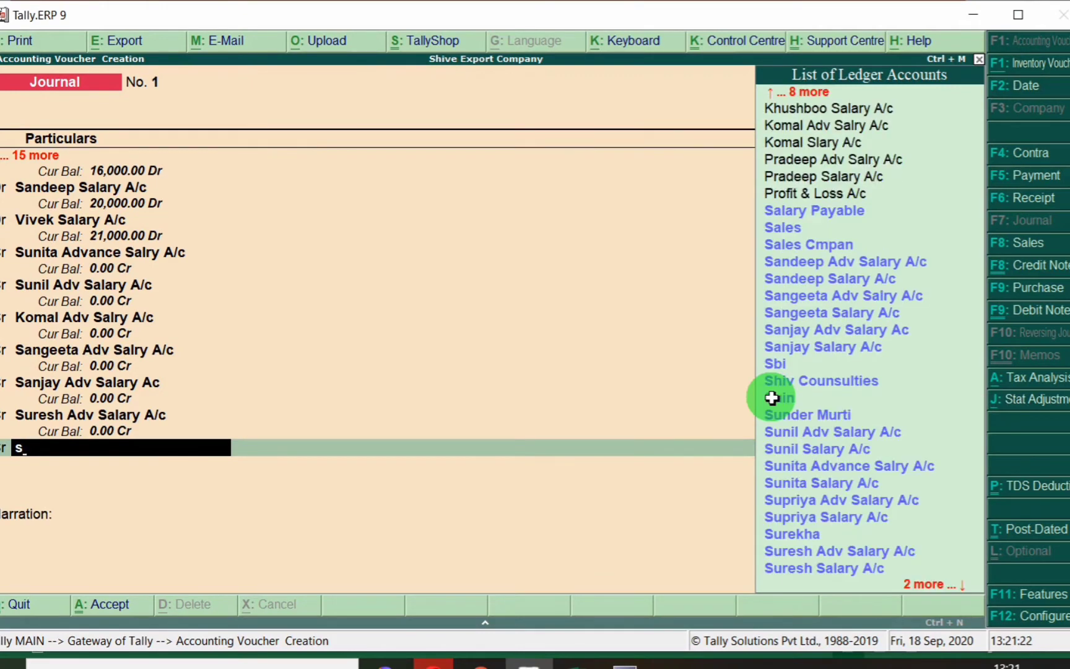
{"action": "type", "text": "upri"}
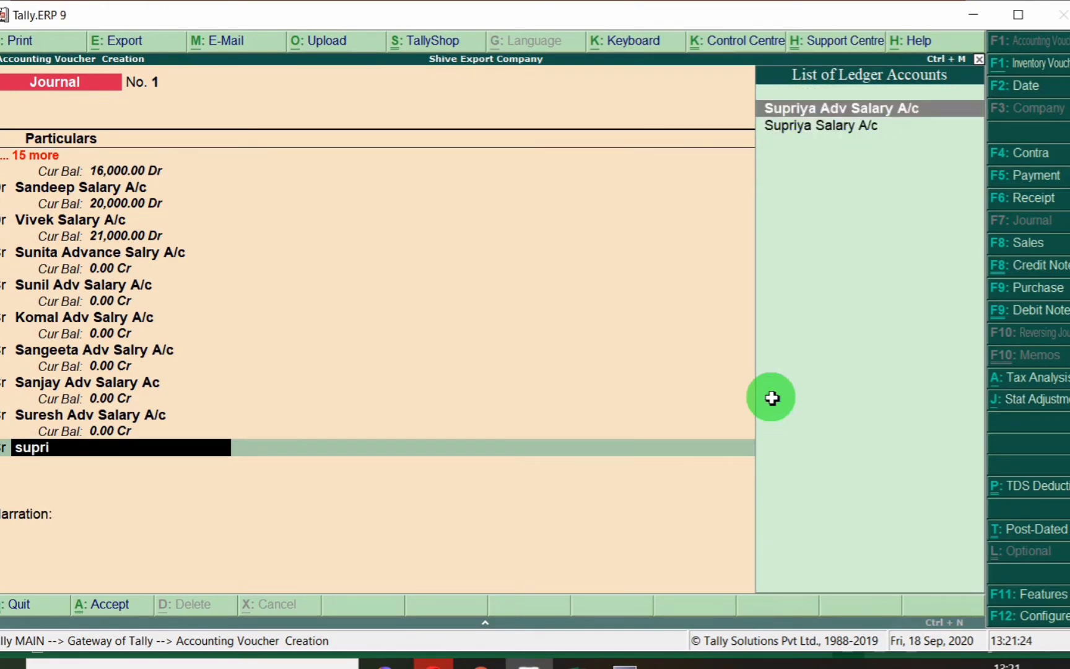
{"action": "key", "text": "Return"}
{"action": "key", "text": "alt+Tab"}
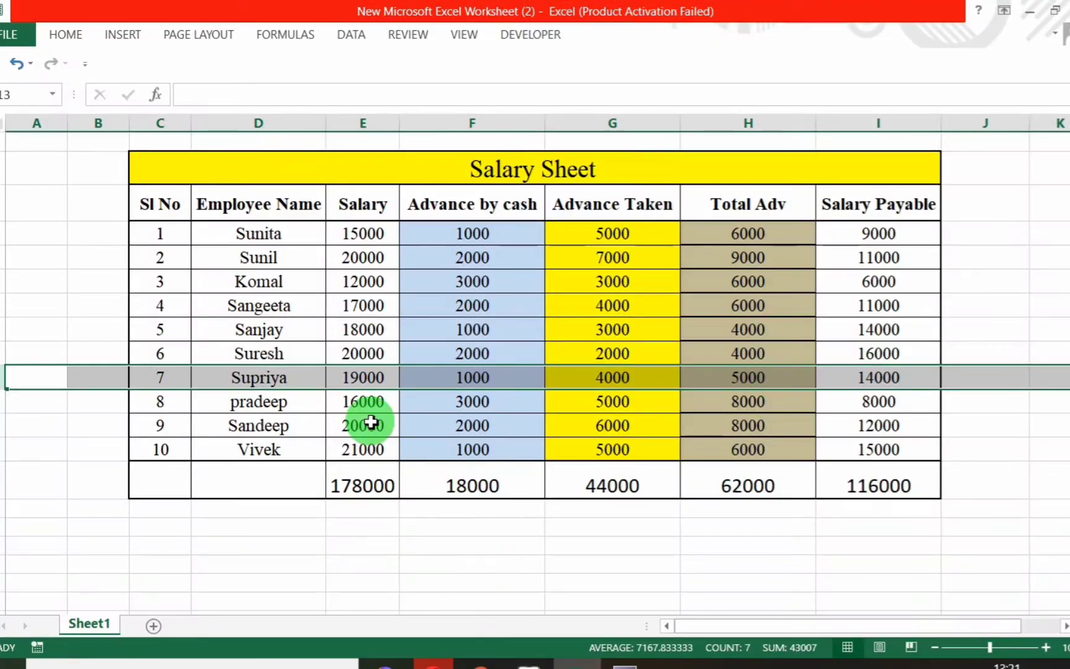
{"action": "key", "text": "alt+Tab"}
{"action": "type", "text": "50"}
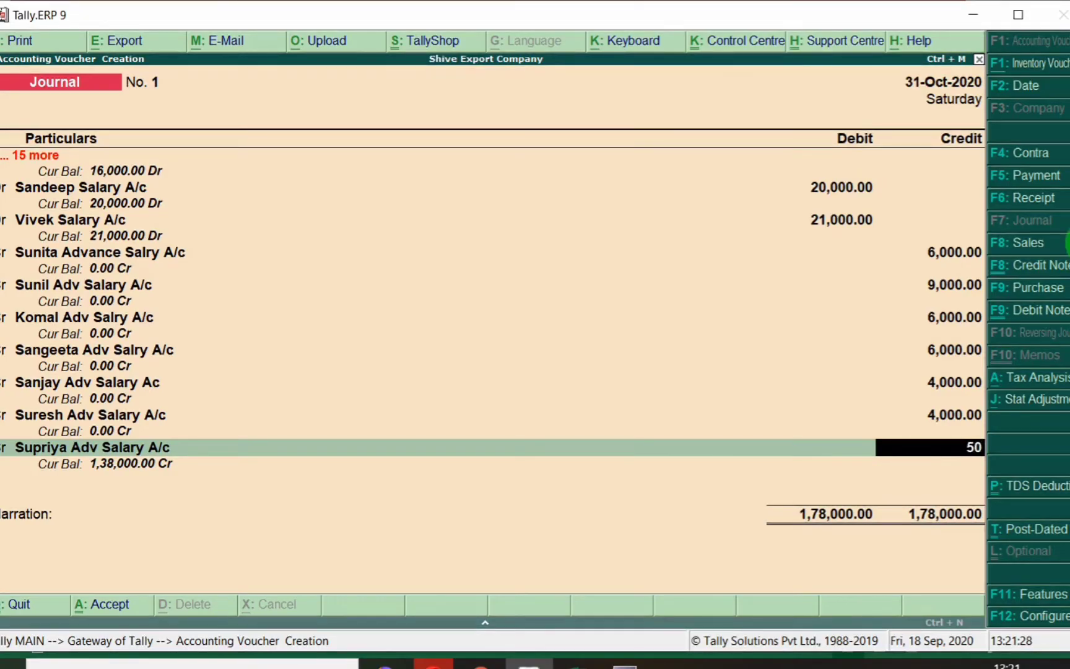
{"action": "key", "text": "Return"}
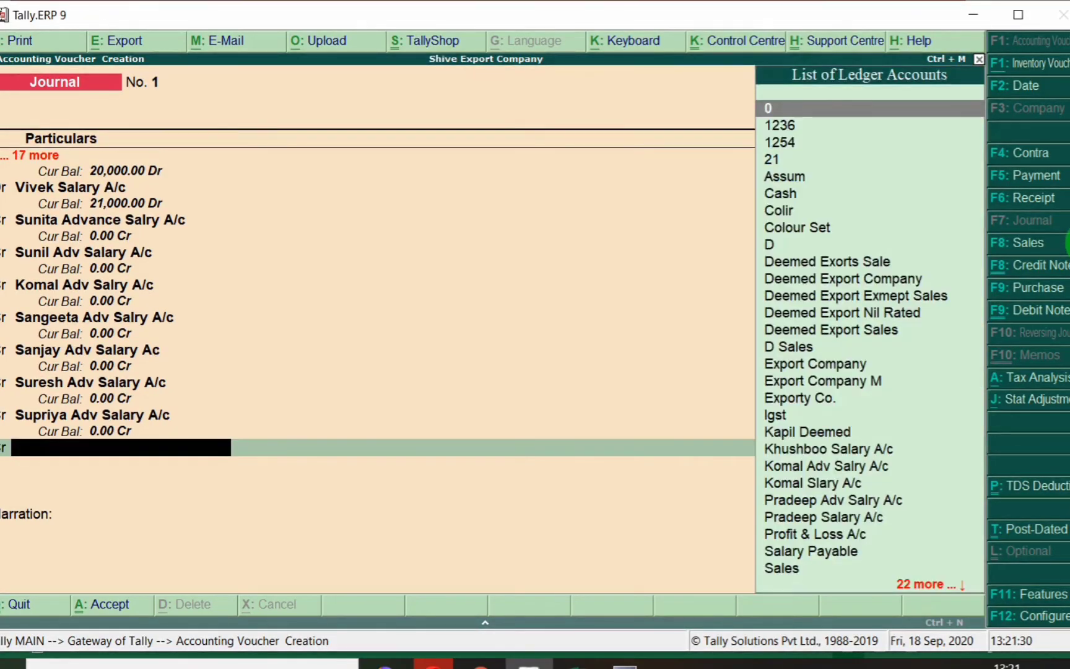
- Look up the eighth employee's Total Adv in the Excel sheet and credit that employee's advance salary ledger with 8,000 in Tally
{"action": "key", "text": "alt+Tab"}
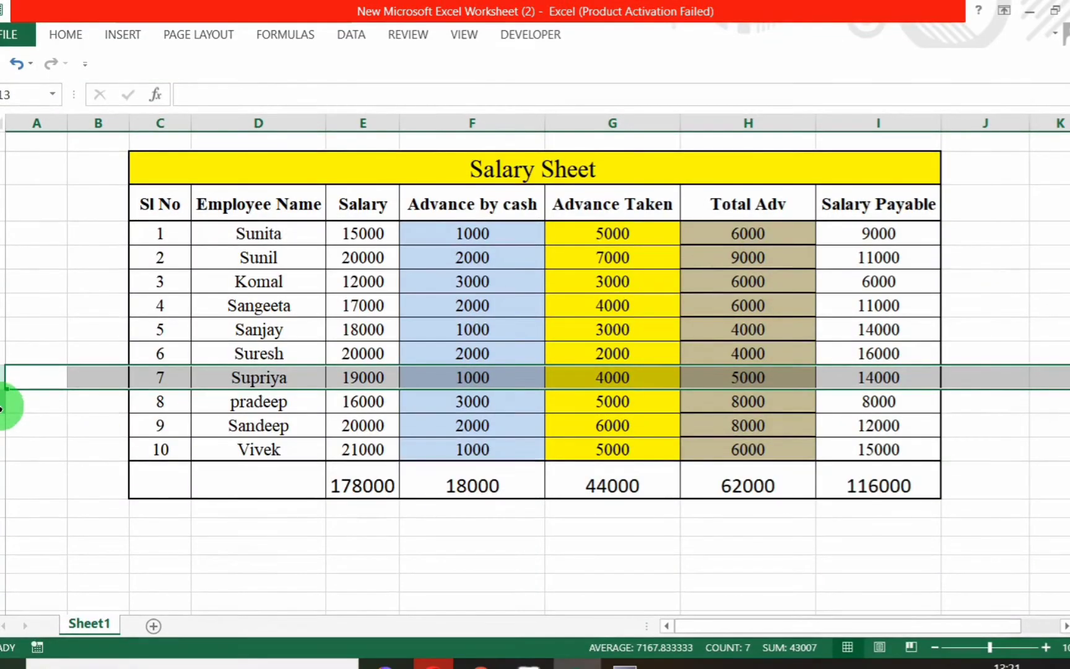
{"action": "left_click", "coordinate": [3, 403]}
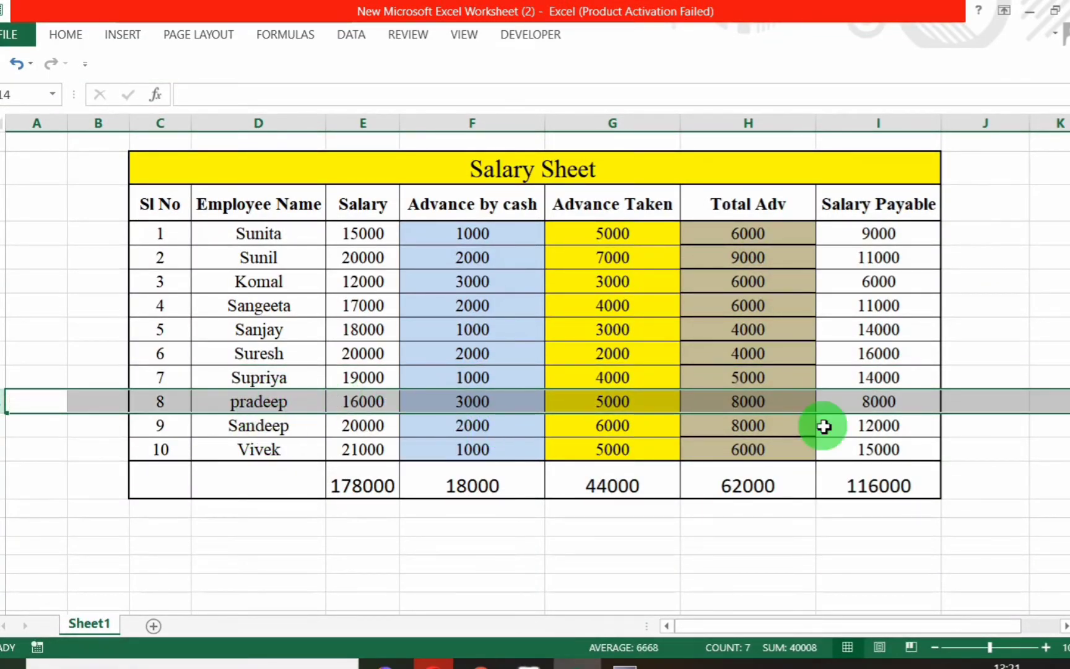
{"action": "left_click", "coordinate": [723, 427]}
{"action": "key", "text": "alt+Tab"}
{"action": "type", "text": "Pra"}
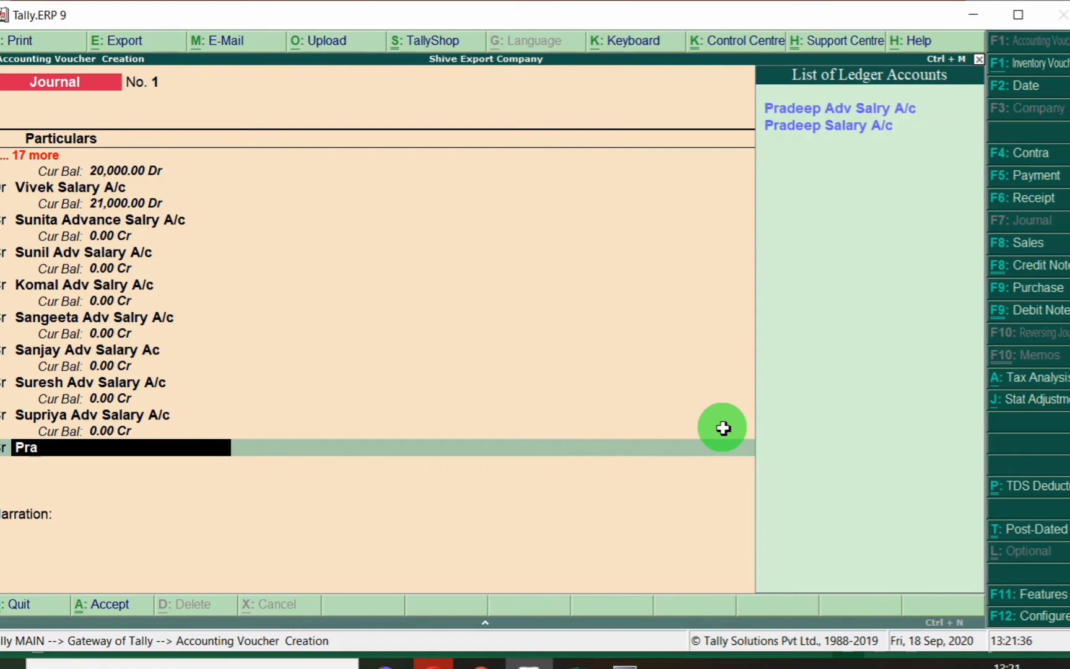
{"action": "type", "text": "d"}
{"action": "key", "text": "Return"}
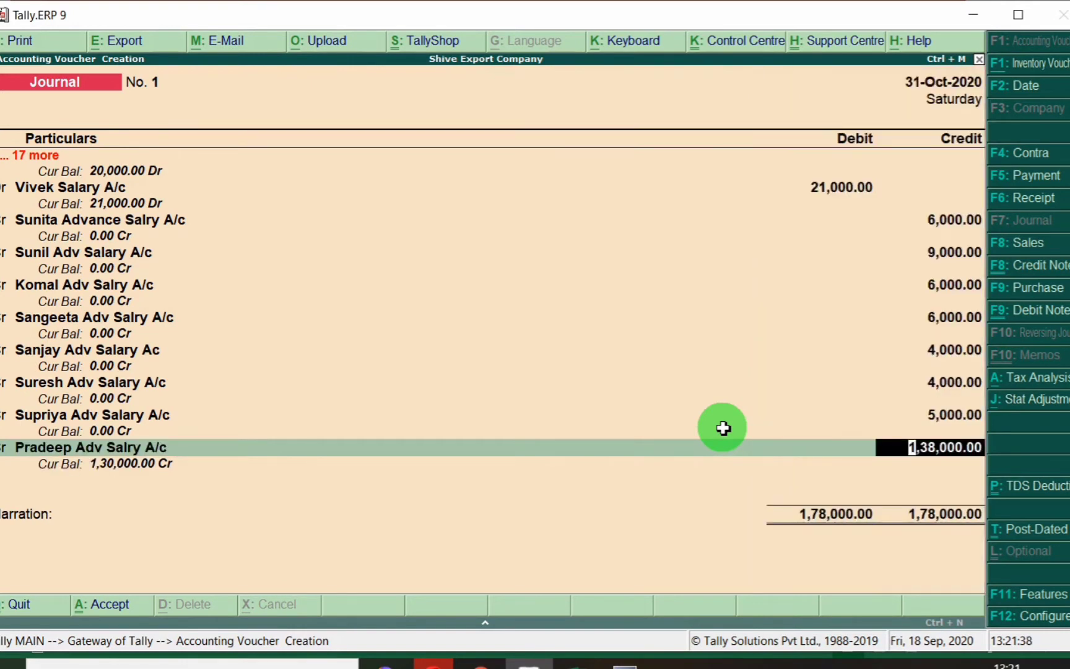
{"action": "type", "text": "80"}
{"action": "key", "text": "Return"}
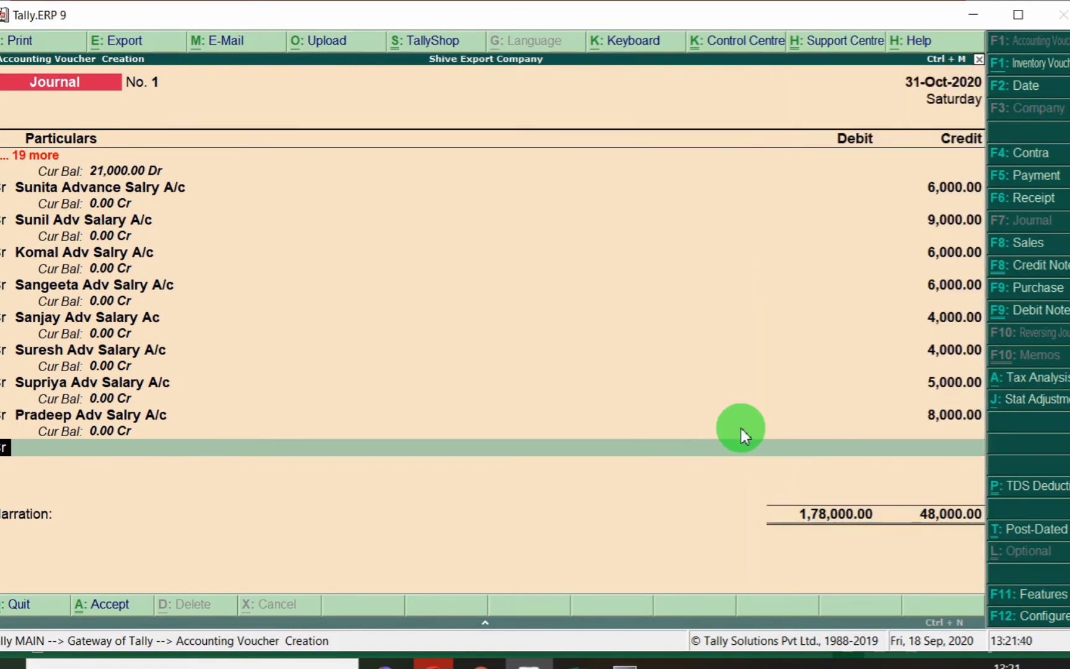
{"action": "key", "text": "Return"}
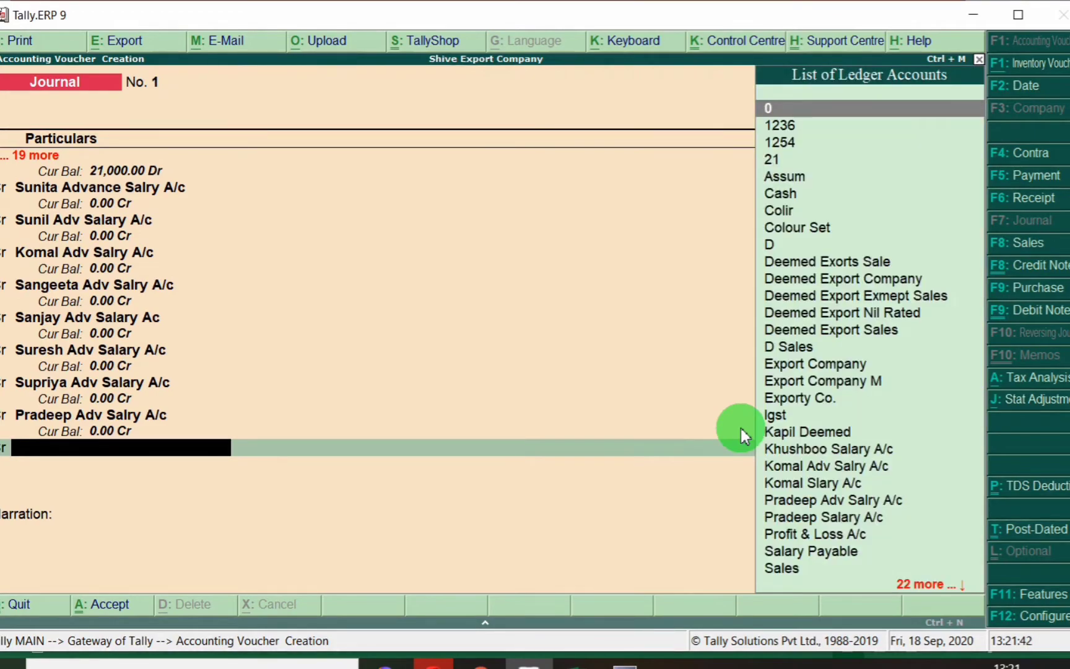
- Look up the ninth employee's Total Adv in the Excel sheet and credit that employee's advance salary ledger with 8,000 in Tally
{"action": "key", "text": "alt+Tab"}
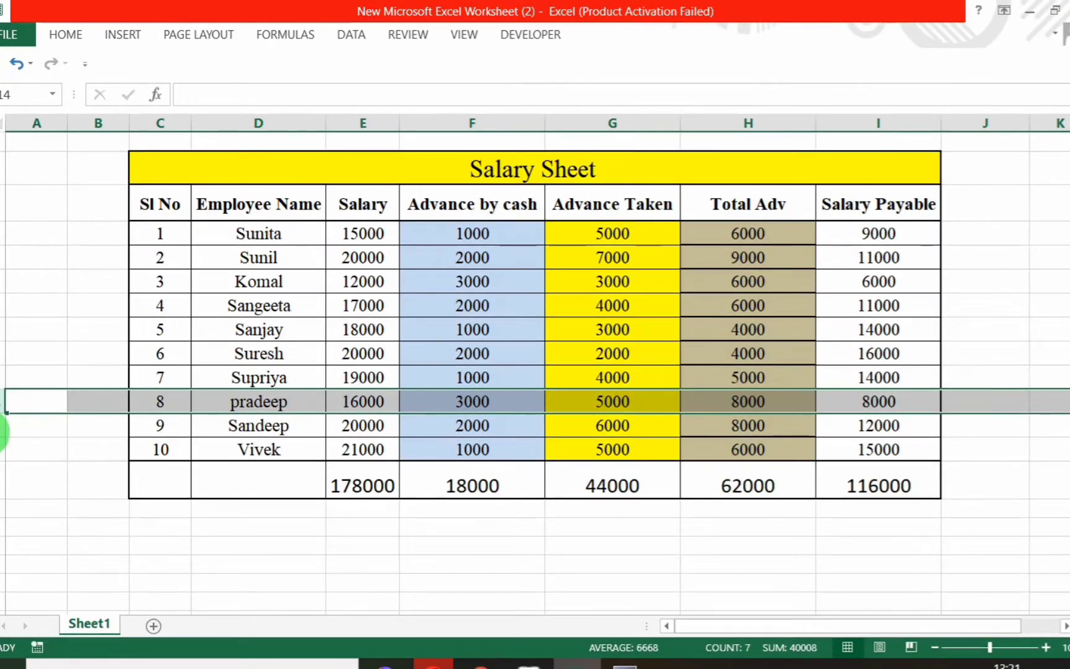
{"action": "left_click", "coordinate": [2, 426]}
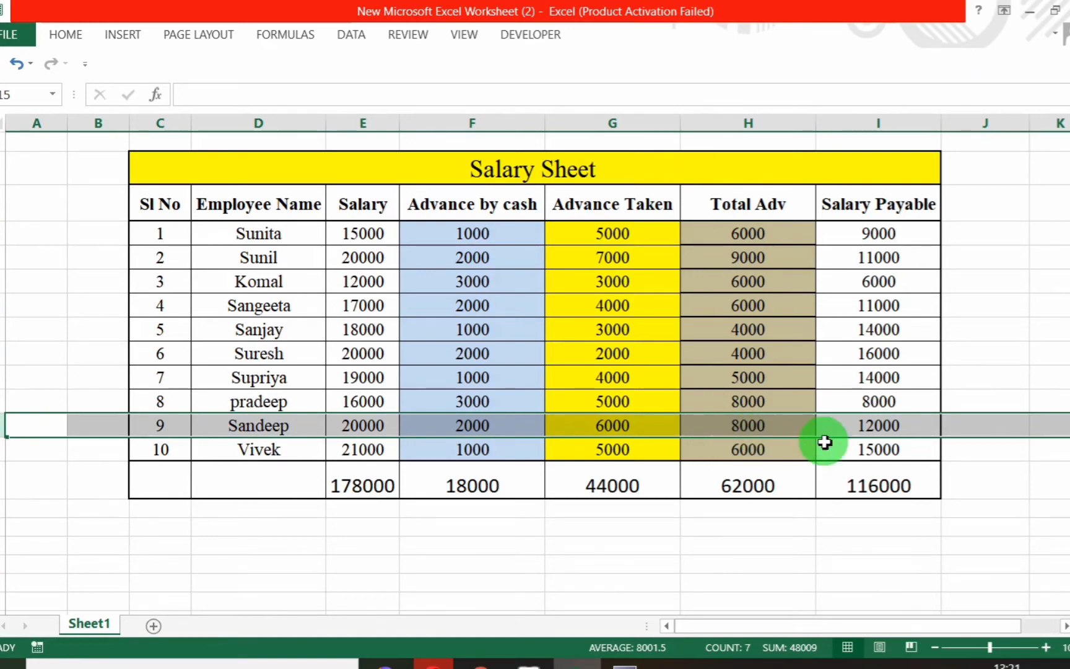
{"action": "key", "text": "alt+Tab"}
{"action": "type", "text": "Sandee"}
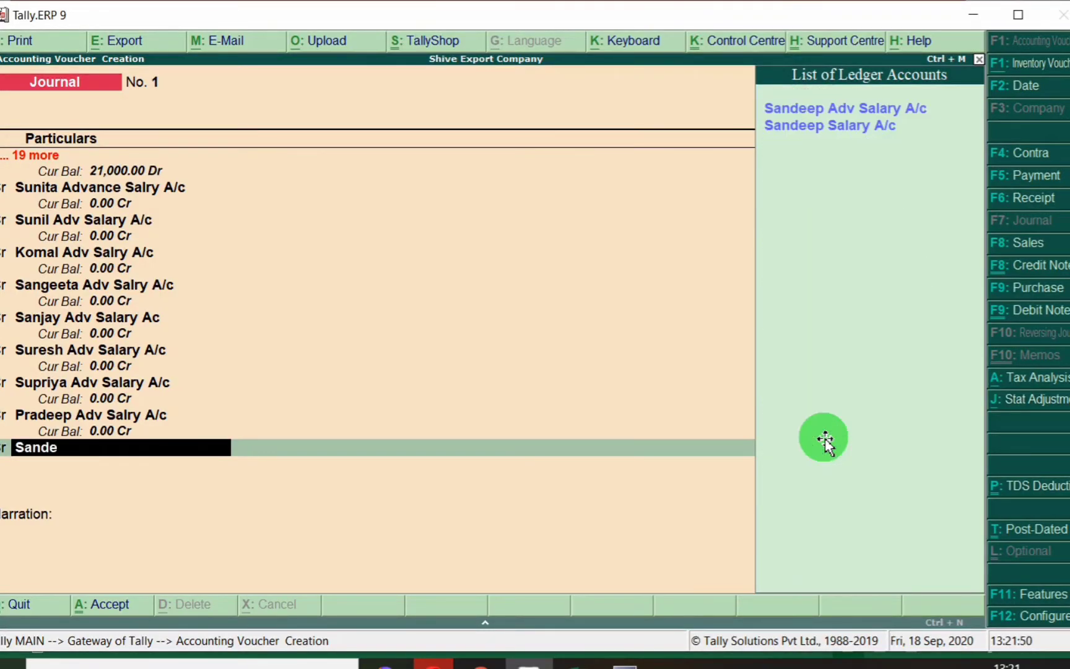
{"action": "key", "text": "BackSpace"}
{"action": "type", "text": "8000"}
{"action": "key", "text": "Return"}
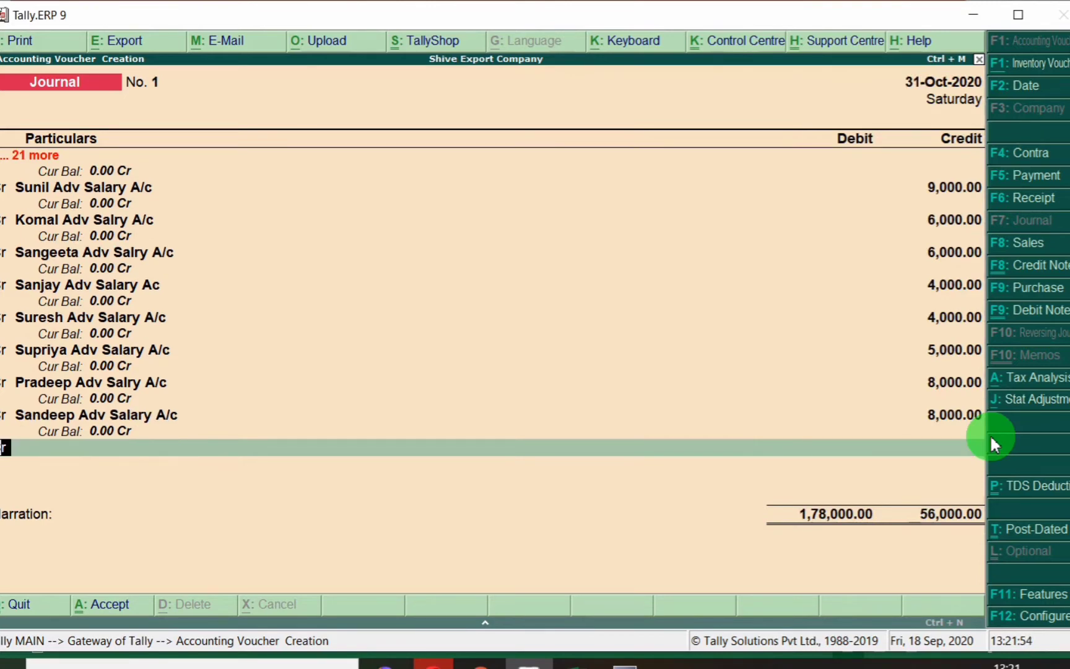
- Look up the tenth employee's Total Adv in the Excel sheet and credit that employee's advance salary ledger with 6,000 in Tally
{"action": "key", "text": "alt+Tab"}
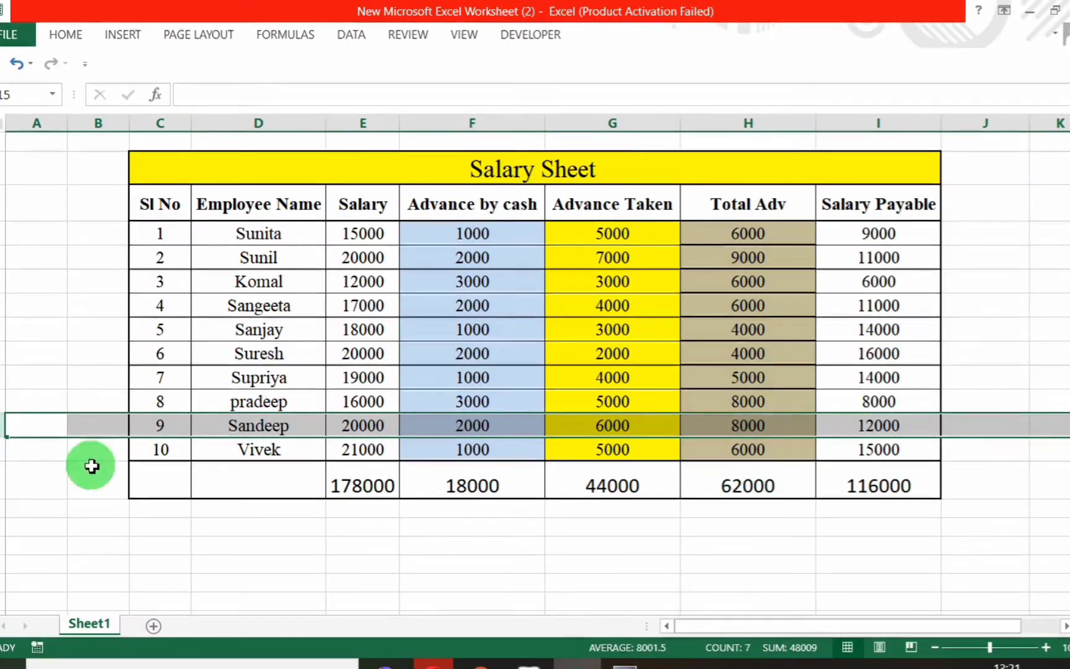
{"action": "left_click", "coordinate": [5, 452]}
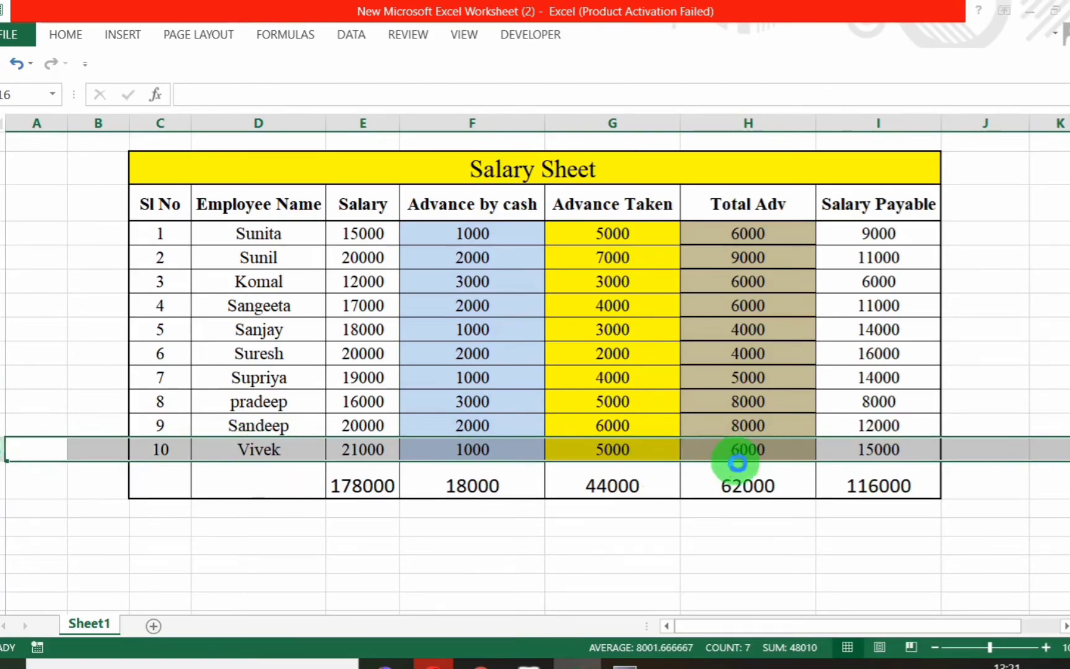
{"action": "key", "text": "alt+Tab"}
{"action": "key", "text": "Return"}
{"action": "type", "text": "Vivek"}
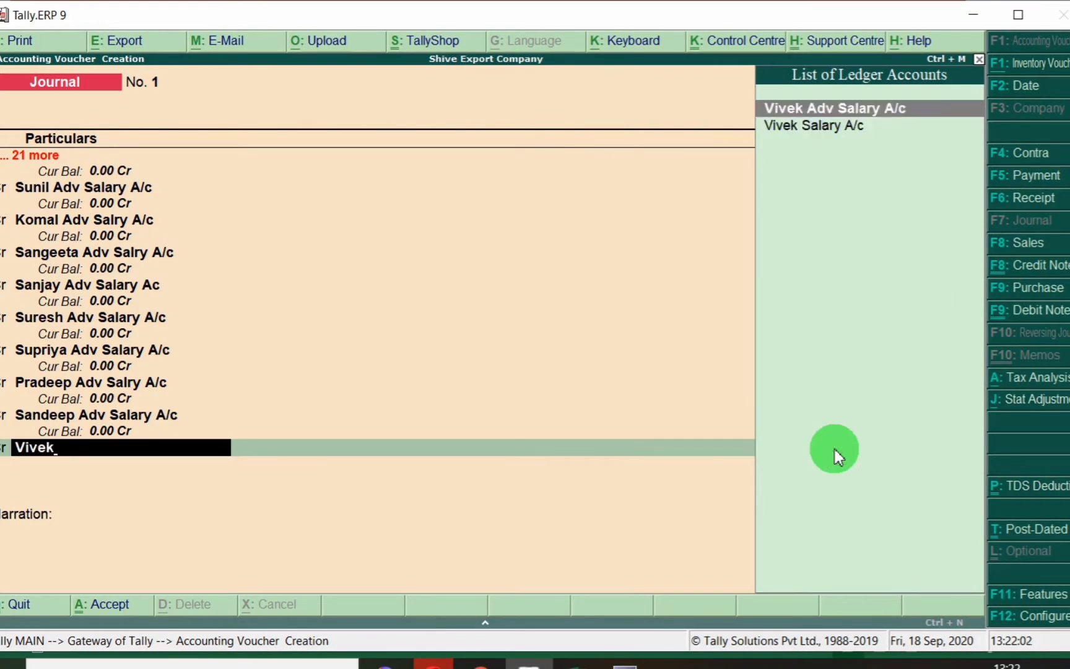
{"action": "key", "text": "Return"}
{"action": "type", "text": "6,000"}
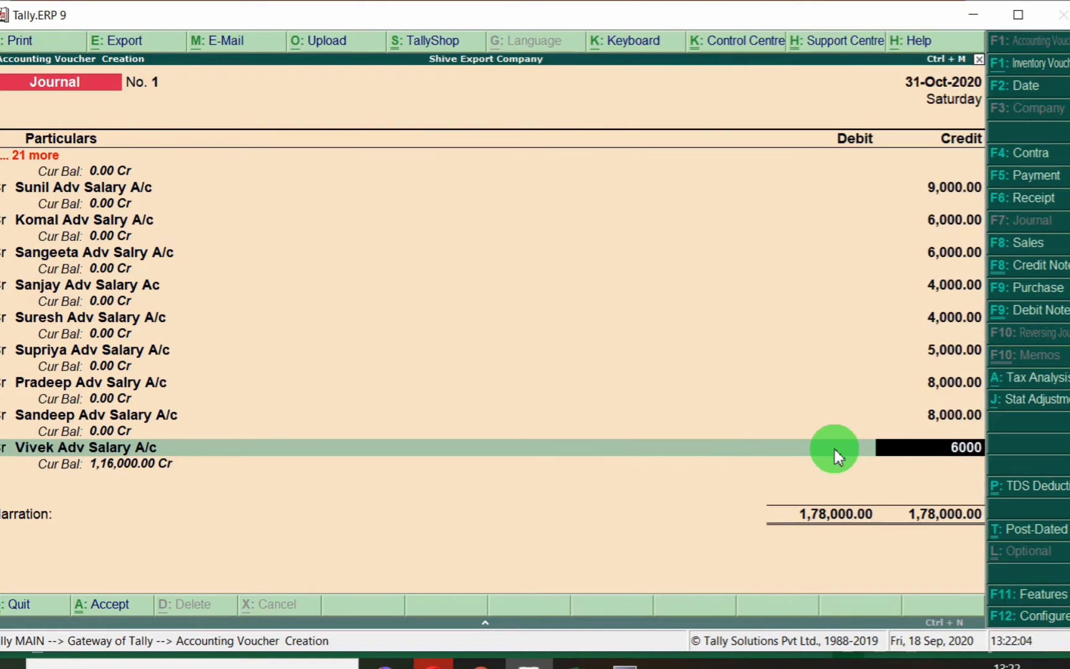
{"action": "key", "text": "Return"}
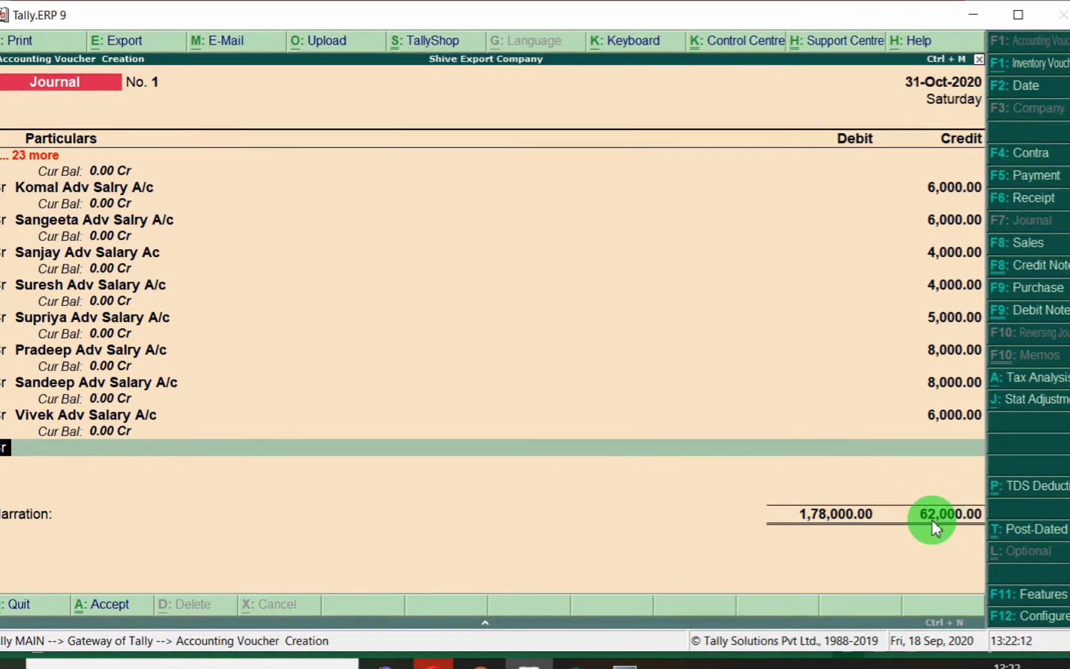
- Check the Total Adv column and its sum in the Excel sheet against the credit total of the Tally voucher
{"action": "key", "text": "alt+Tab"}
{"action": "left_click", "coordinate": [736, 487]}
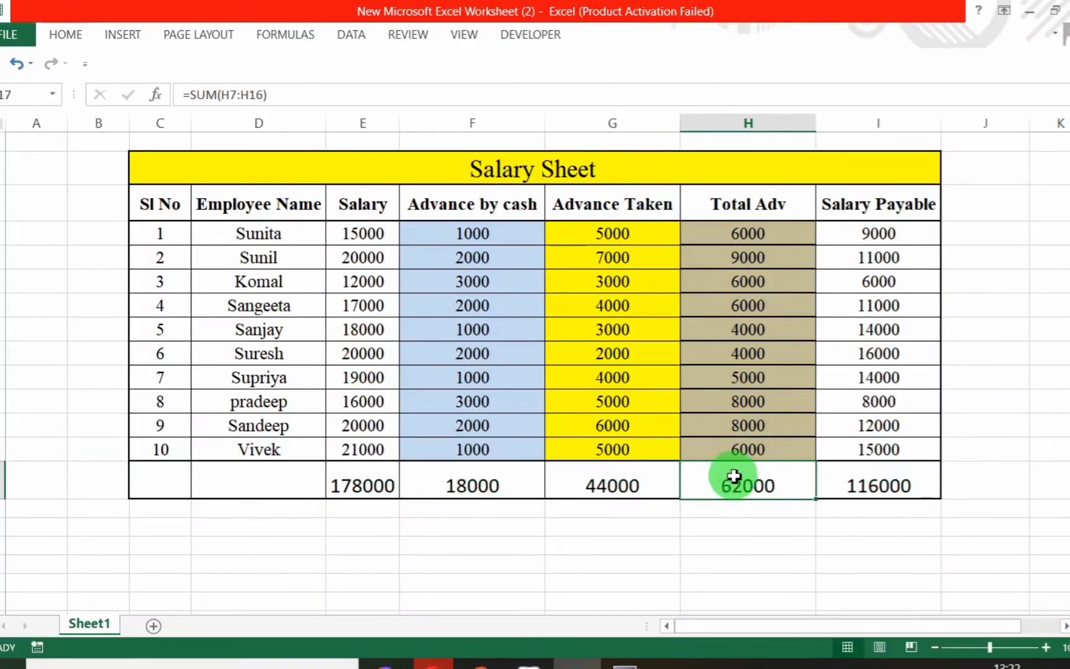
{"action": "left_click_drag", "start_coordinate": [736, 233], "coordinate": [746, 443]}
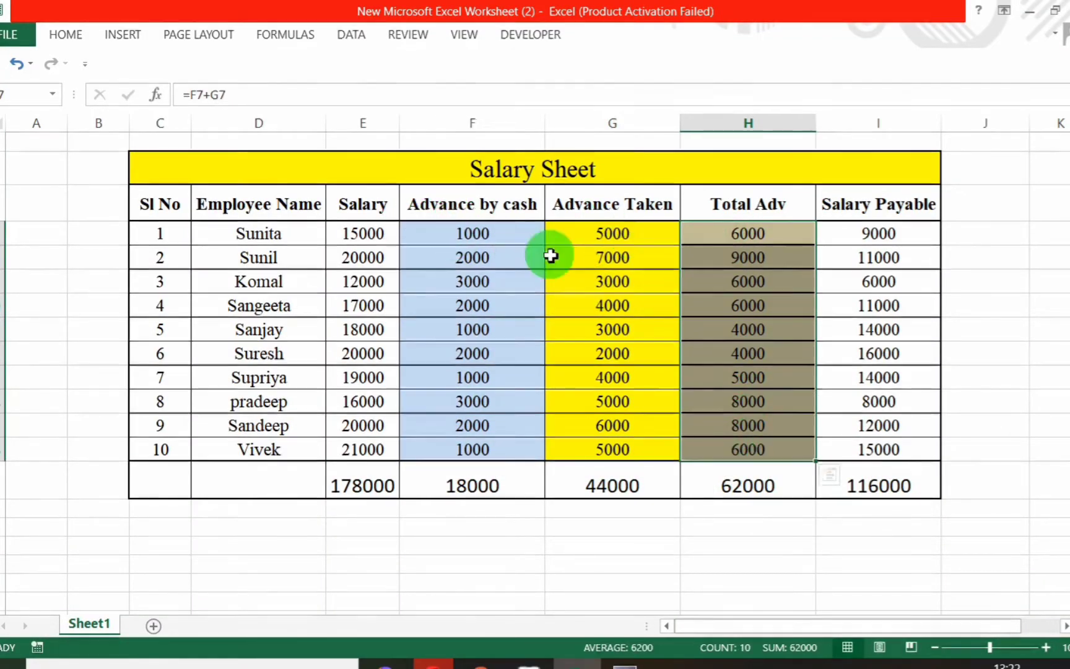
{"action": "left_click", "coordinate": [751, 490]}
{"action": "key", "text": "alt+Tab"}
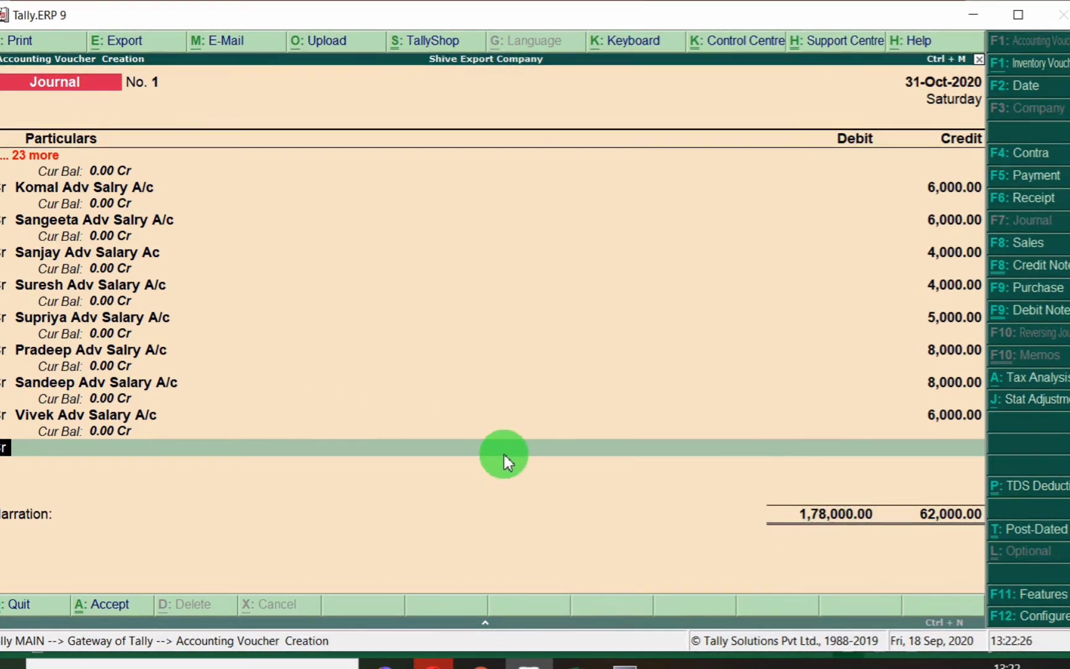
- Start another credit entry in the Tally voucher and review the Employee Name column in the Excel sheet for it
{"action": "key", "text": "Return"}
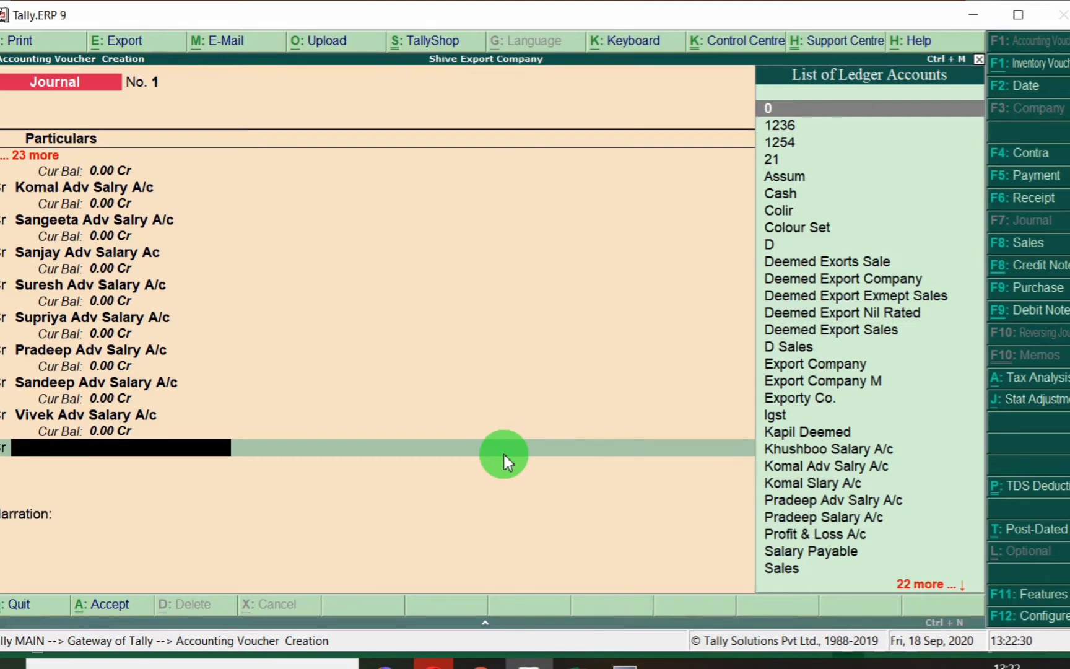
{"action": "key", "text": "alt+Tab"}
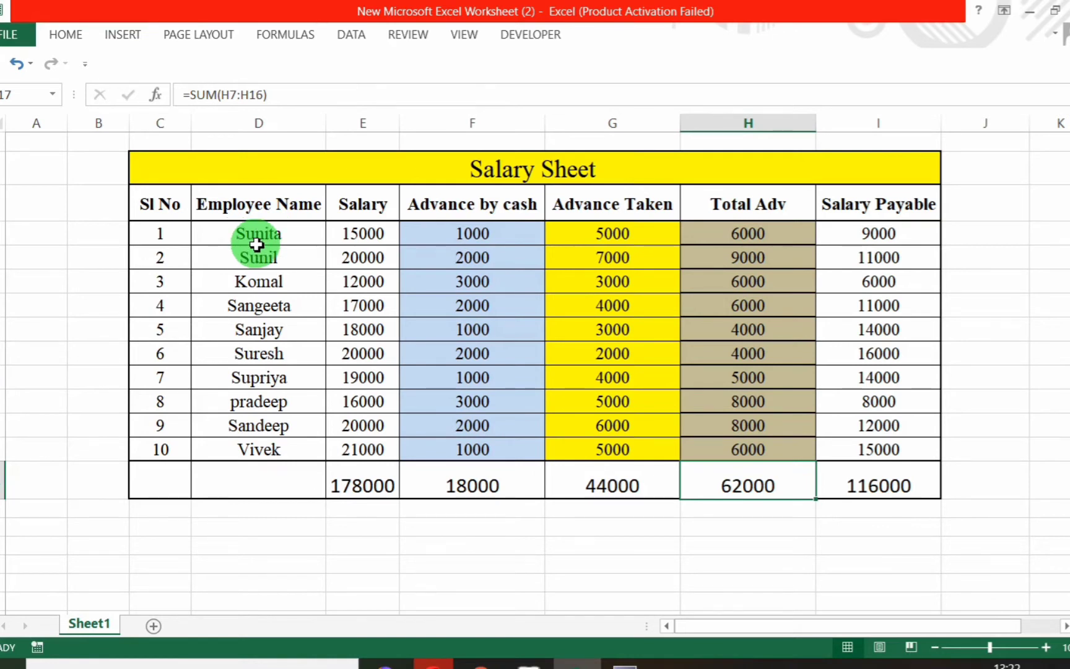
{"action": "left_click", "coordinate": [236, 239]}
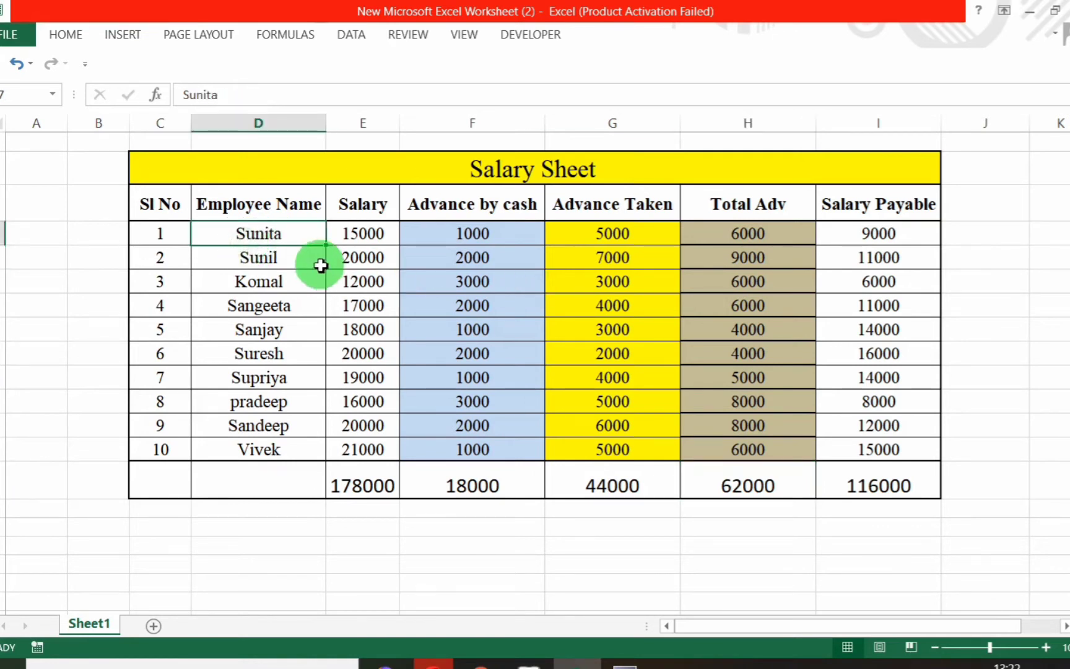
{"action": "left_click_drag", "start_coordinate": [255, 231], "coordinate": [270, 449]}
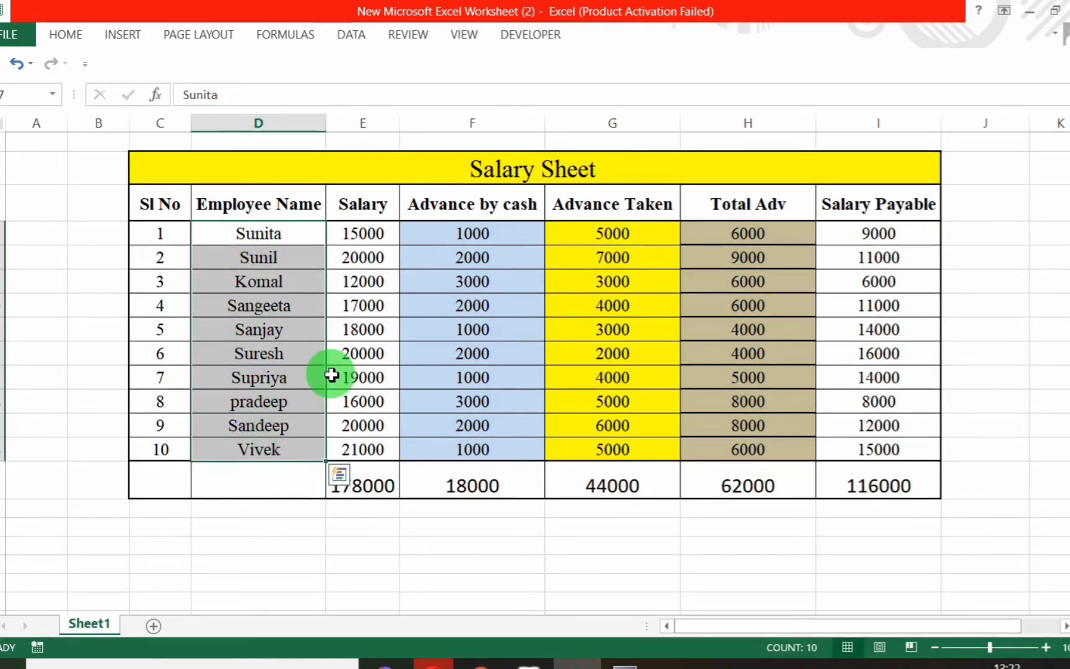
{"action": "key", "text": "alt+Tab"}
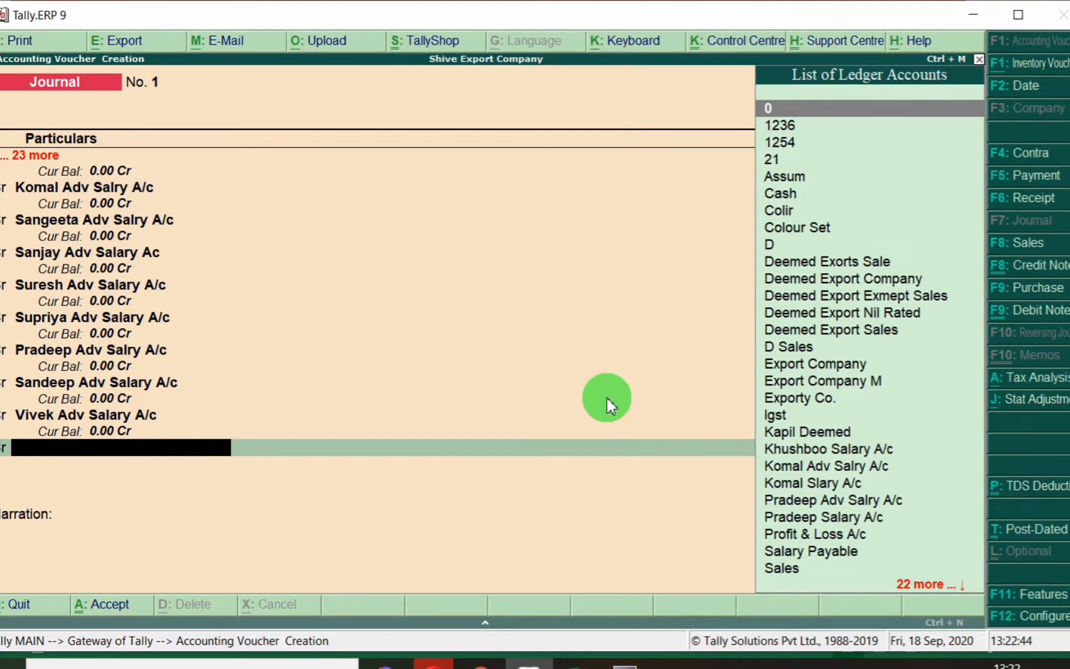
- Create a Tally ledger named with the first employee's name from the Excel sheet plus "Salary Payble A/c", grouped under Current Liabilities
{"action": "key", "text": "alt+c"}
{"action": "key", "text": "alt+Tab"}
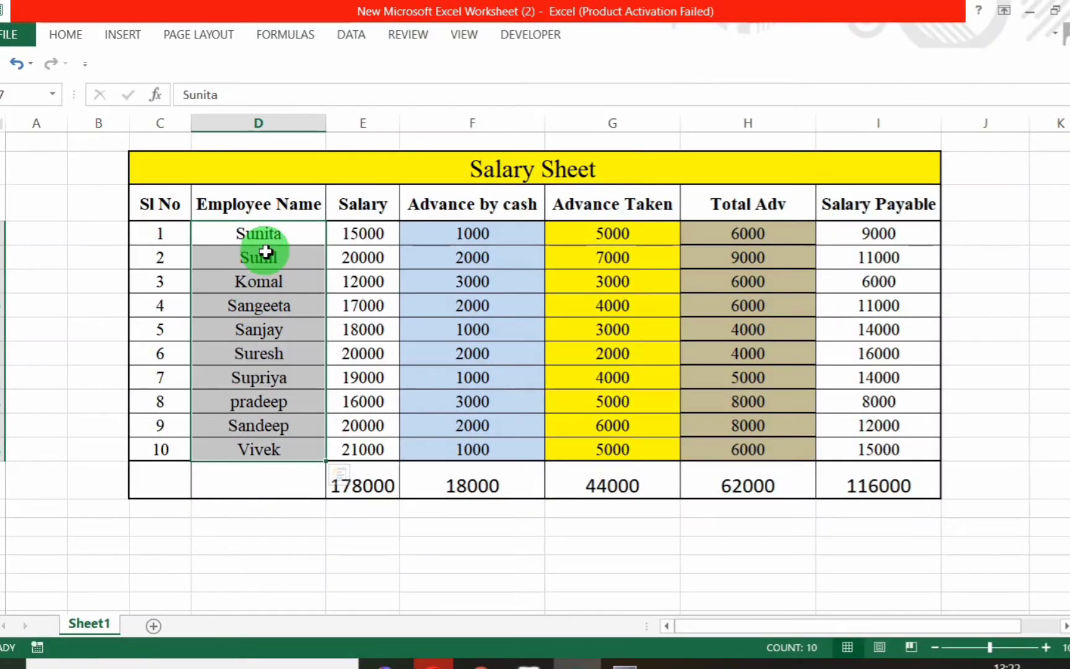
{"action": "left_click", "coordinate": [254, 235]}
{"action": "key", "text": "alt+Tab"}
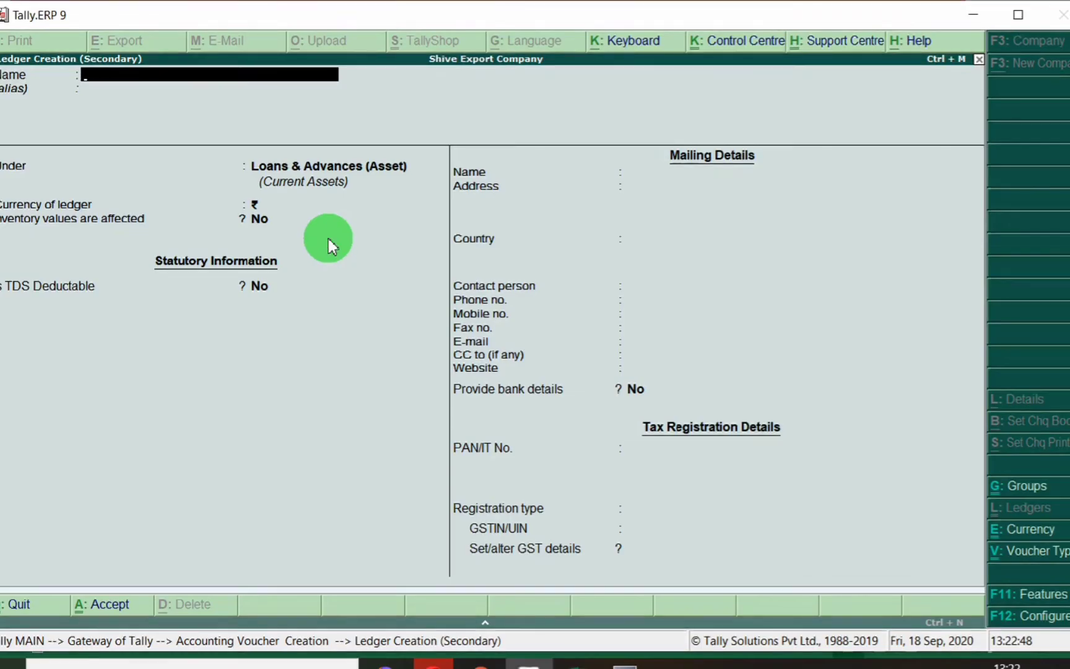
{"action": "type", "text": "Sunita Salary Paybl"}
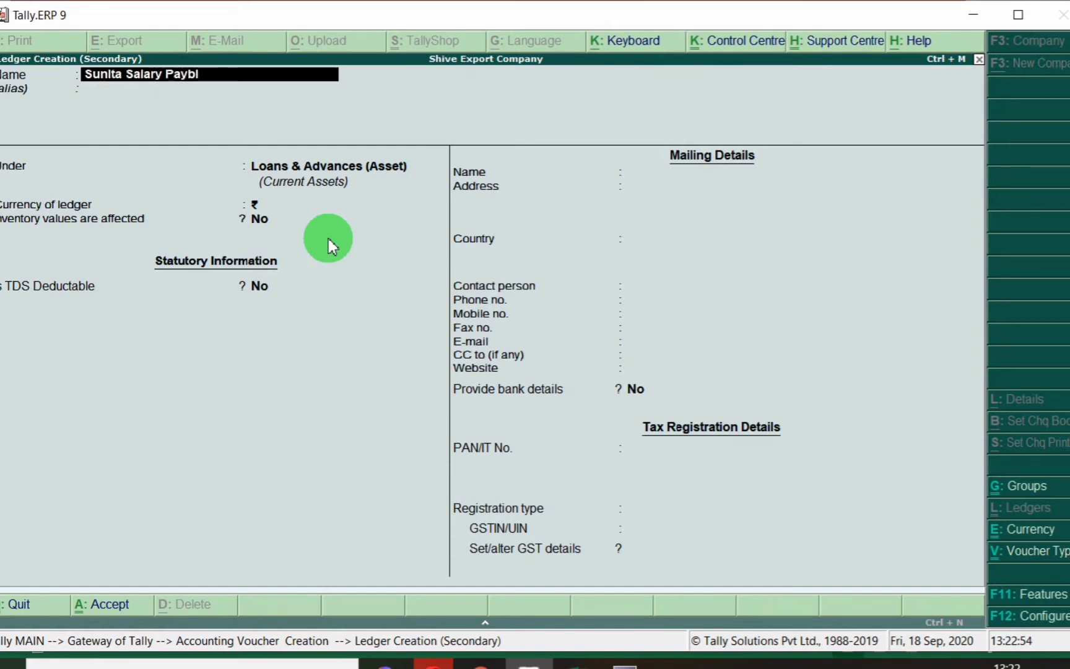
{"action": "type", "text": "e A/c"}
{"action": "key", "text": "Return"}
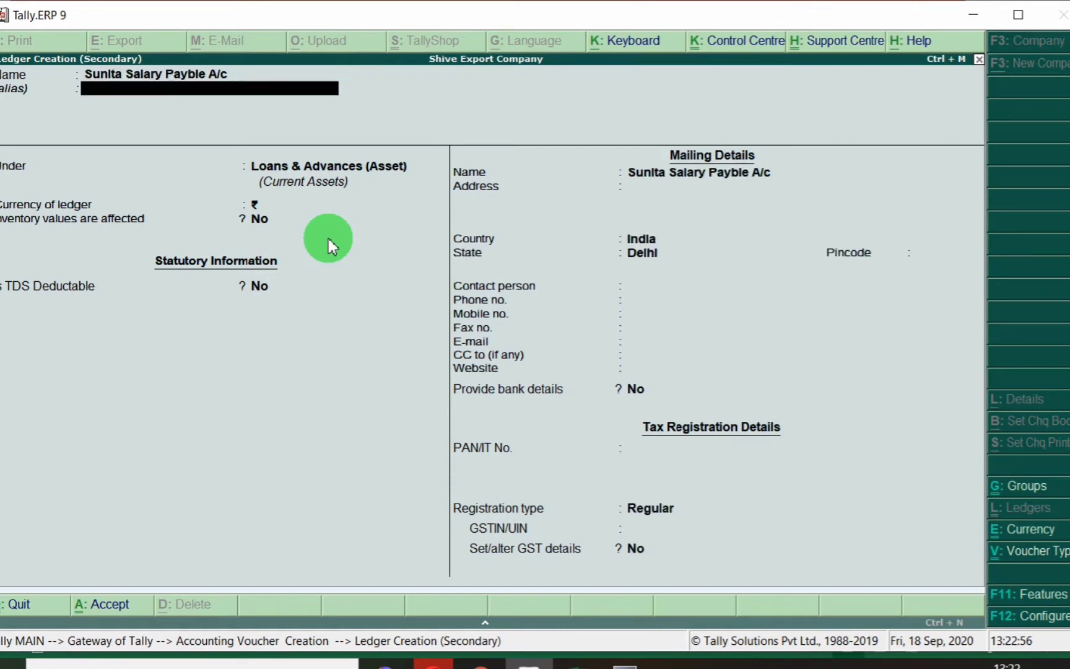
{"action": "key", "text": "Return"}
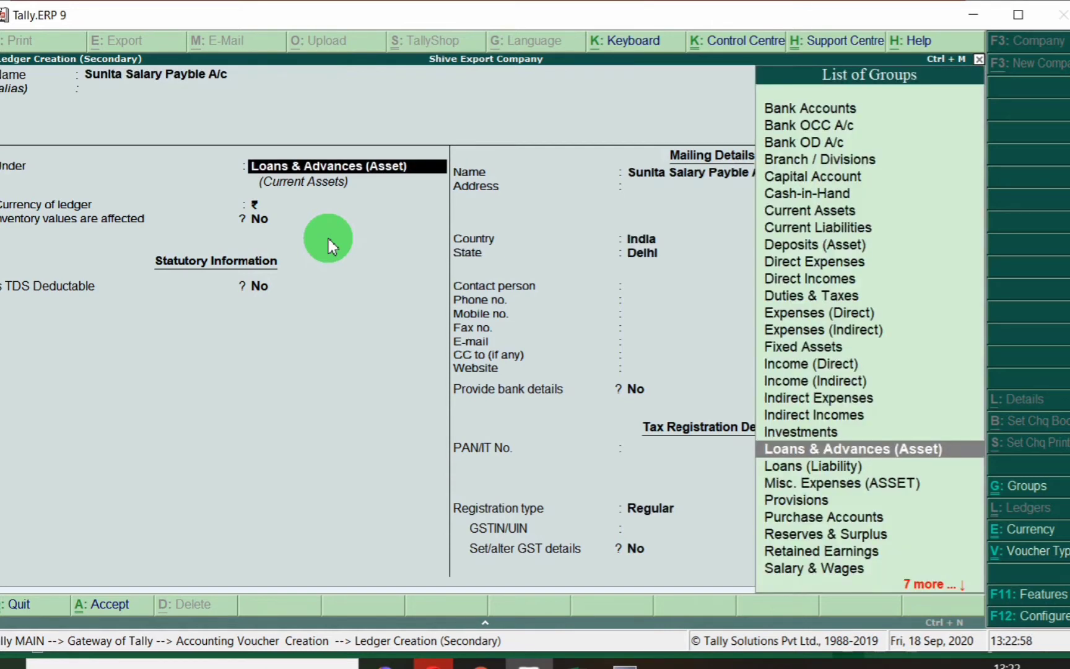
{"action": "type", "text": "Curr"}
{"action": "key", "text": "Down"}
{"action": "key", "text": "Return"}
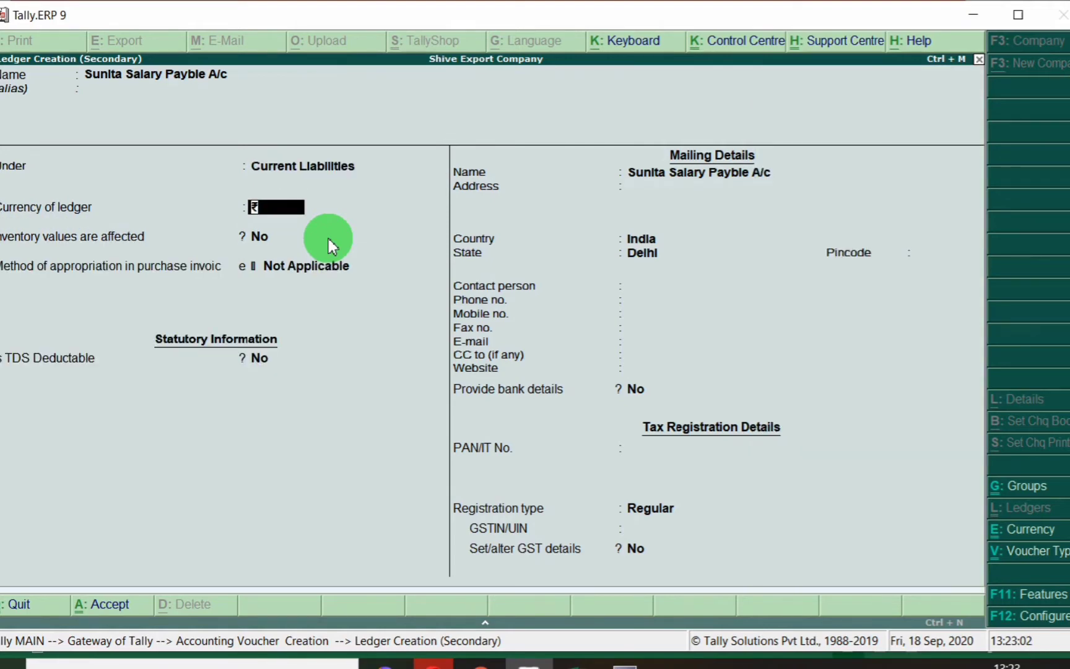
- Check the Salary Payable column in the Excel sheet, and save the new Tally ledger with its remaining fields at their defaults
{"action": "key", "text": "alt+Tab"}
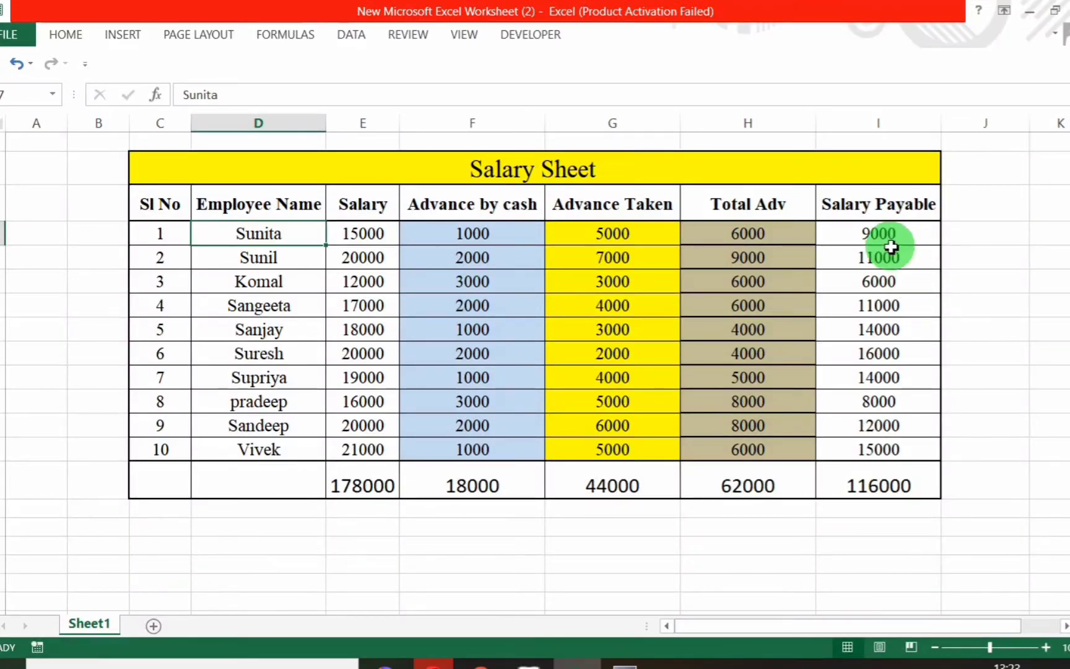
{"action": "left_click_drag", "start_coordinate": [886, 233], "coordinate": [886, 454]}
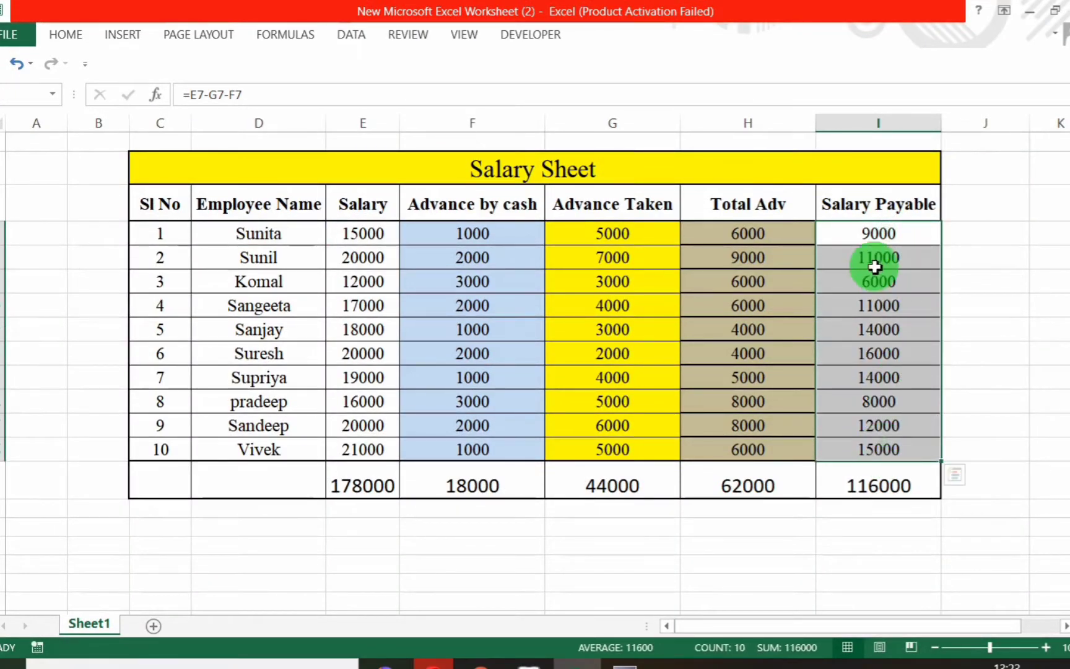
{"action": "left_click", "coordinate": [884, 243]}
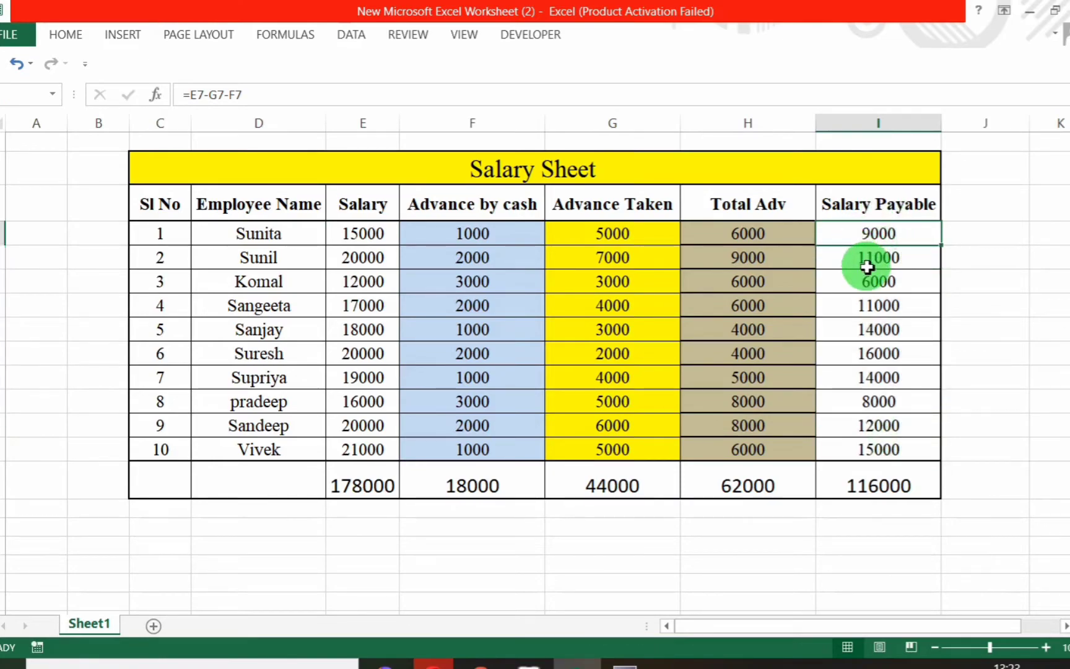
{"action": "key", "text": "alt+Tab"}
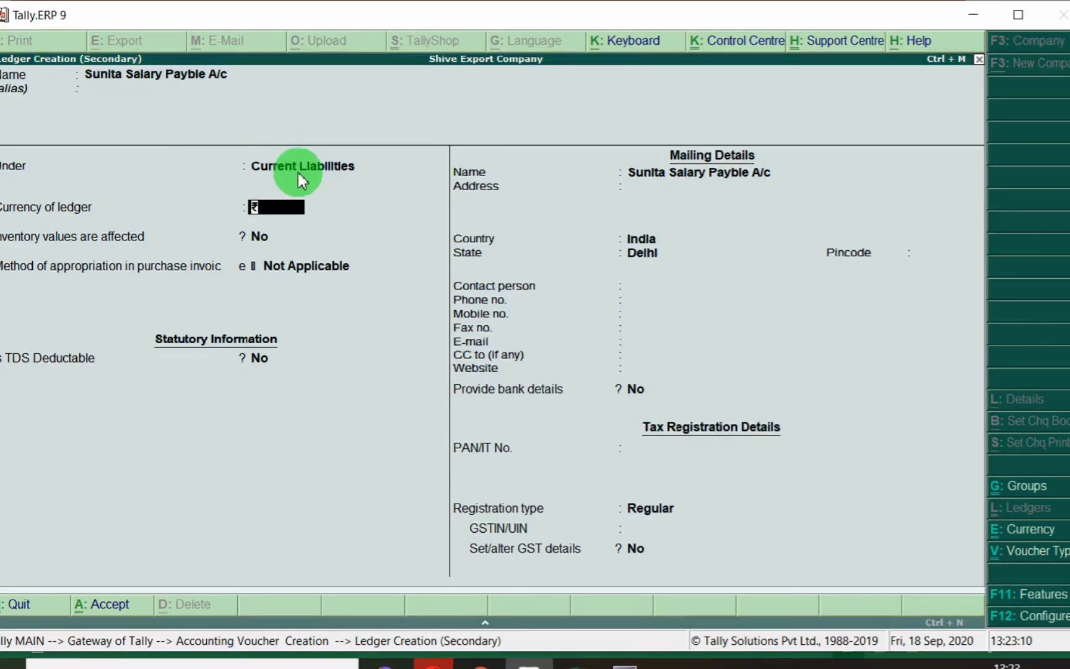
{"action": "key", "text": "Return"}
{"action": "key", "text": "Return"}
{"action": "key", "text": "Return"}
{"action": "key", "text": "Return"}
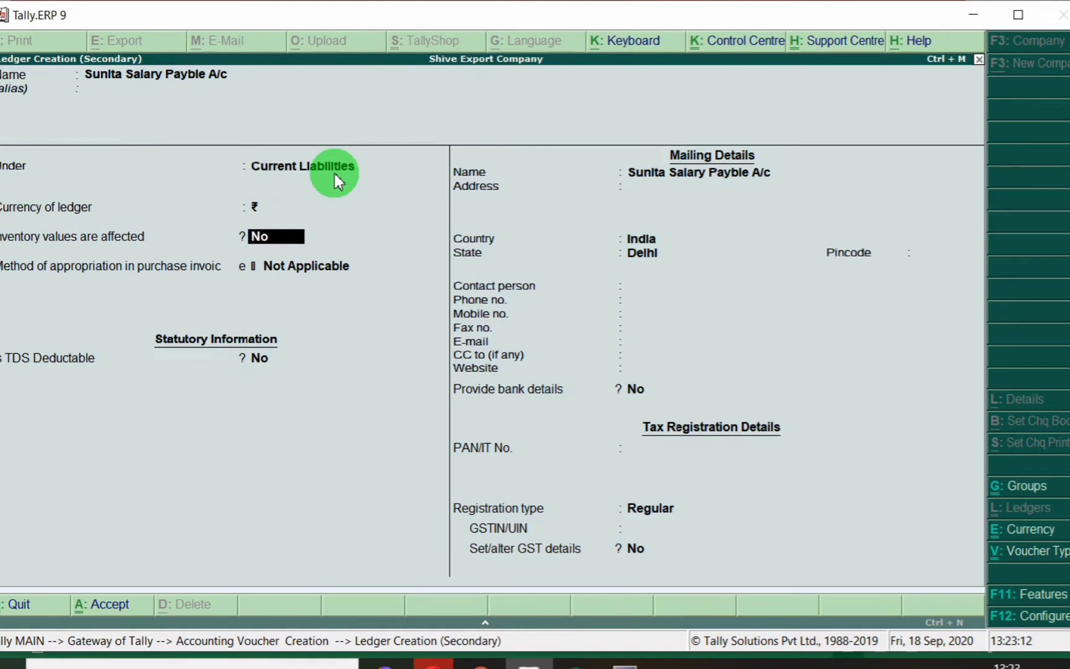
{"action": "key", "text": "Return"}
{"action": "key", "text": "Return"}
{"action": "key", "text": "Return"}
{"action": "key", "text": "Return"}
{"action": "key", "text": "Return"}
{"action": "key", "text": "Return"}
{"action": "key", "text": "Return"}
{"action": "key", "text": "Return"}
{"action": "key", "text": "Return"}
{"action": "key", "text": "Return"}
{"action": "key", "text": "Return"}
{"action": "key", "text": "Return"}
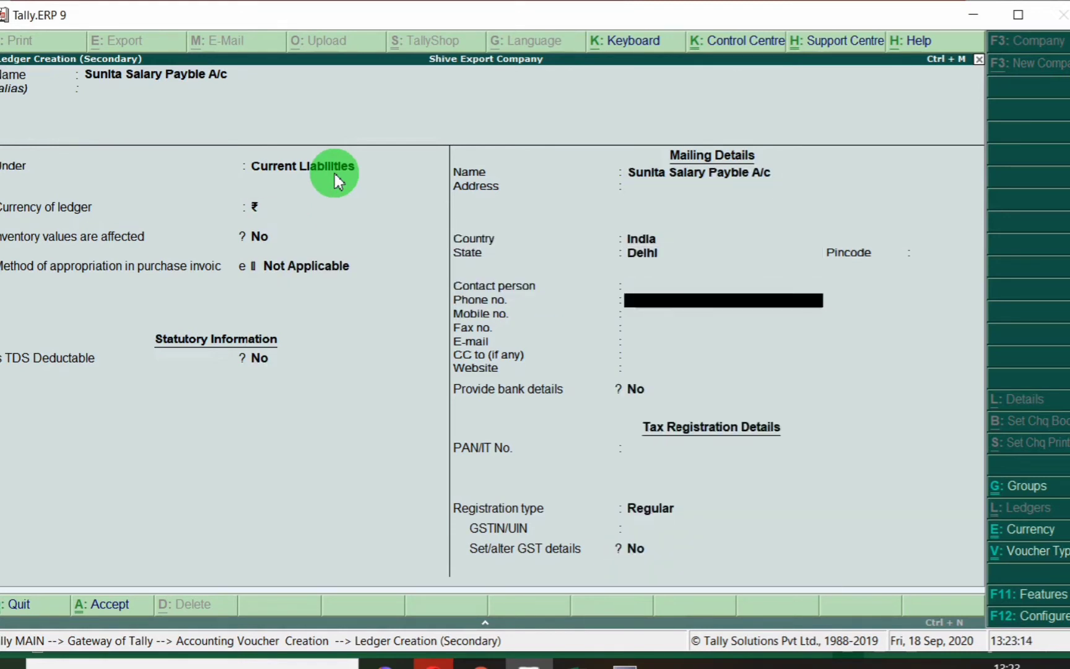
{"action": "key", "text": "Return"}
{"action": "key", "text": "Return"}
{"action": "key", "text": "Return"}
{"action": "key", "text": "Return"}
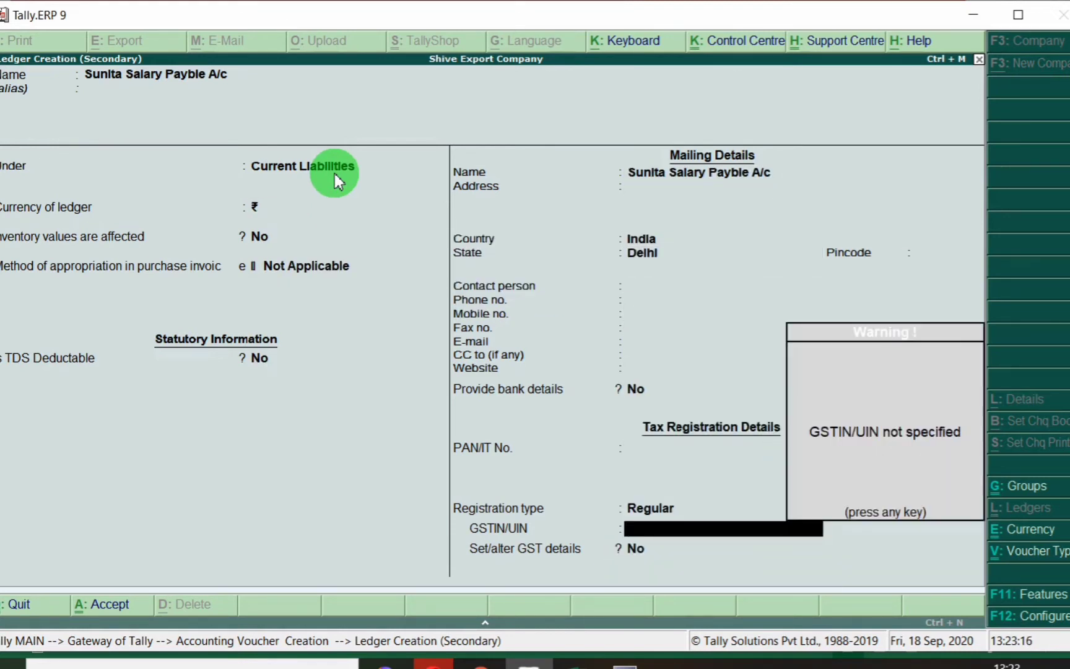
{"action": "key", "text": "Return"}
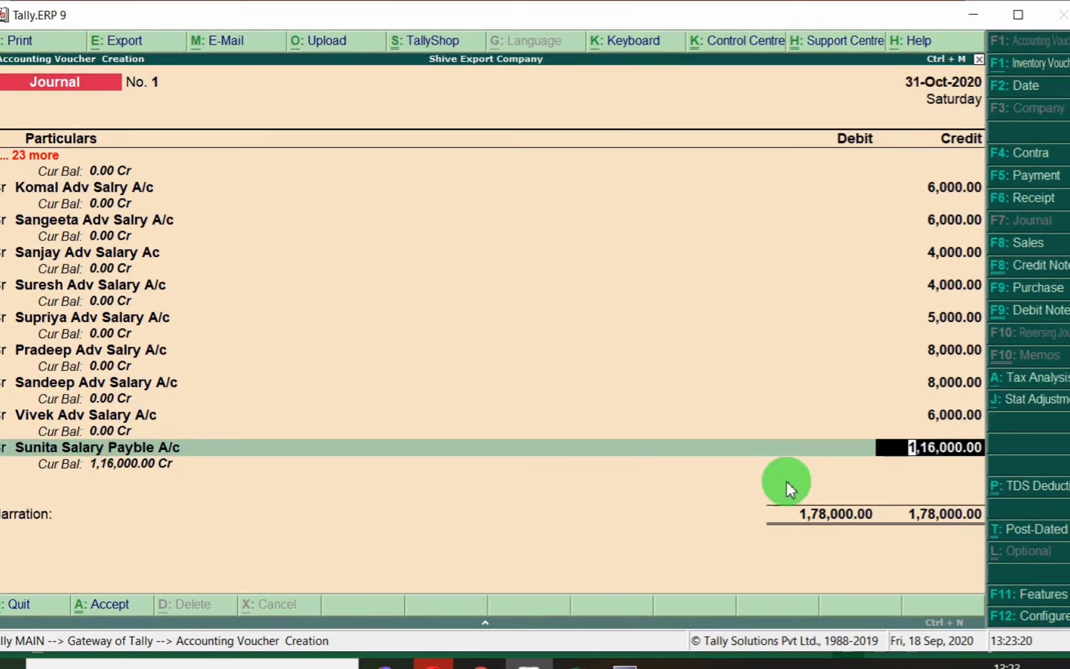
- Look up the first employee's Salary Payable in the Excel sheet and credit that employee's salary payable ledger with 9,000 in Tally
{"action": "key", "text": "alt+Tab"}
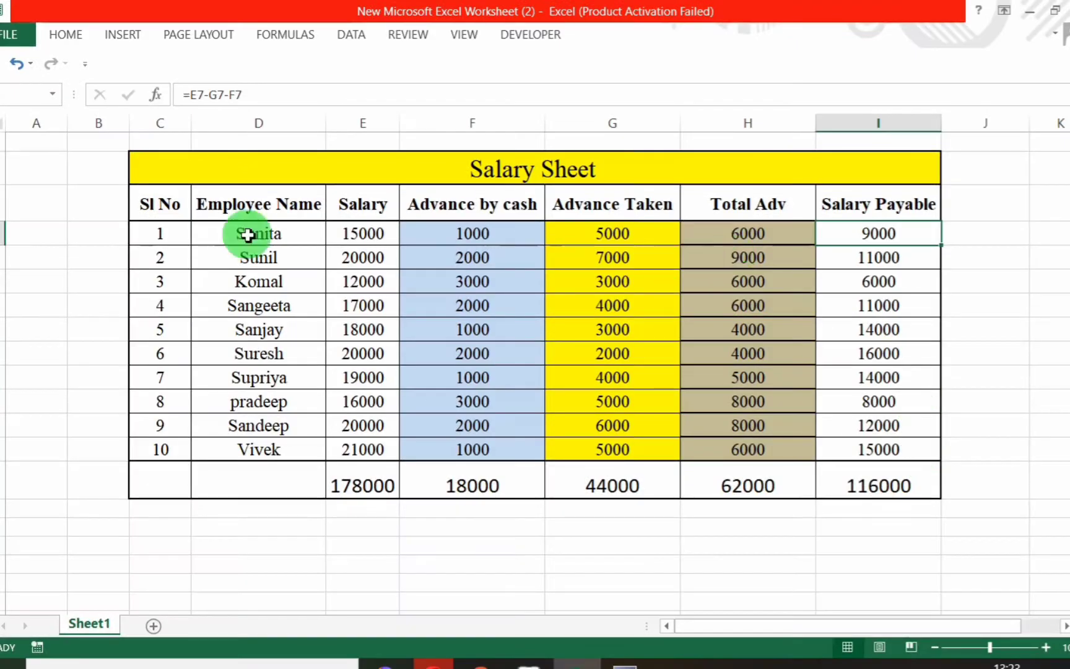
{"action": "left_click", "coordinate": [2, 233]}
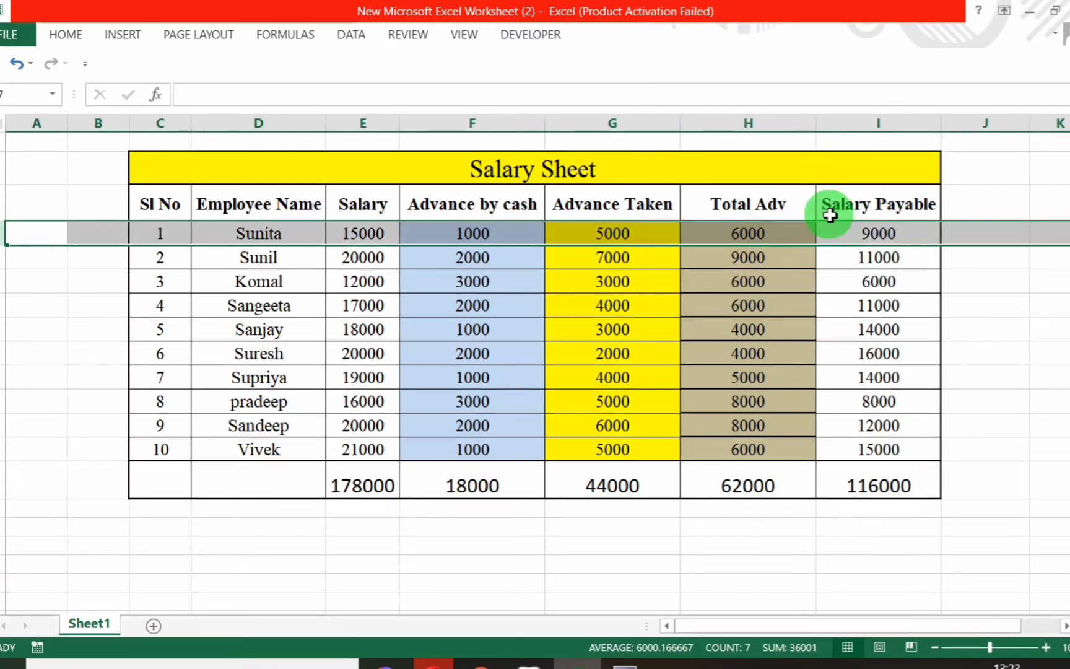
{"action": "key", "text": "alt+Tab"}
{"action": "type", "text": "9000"}
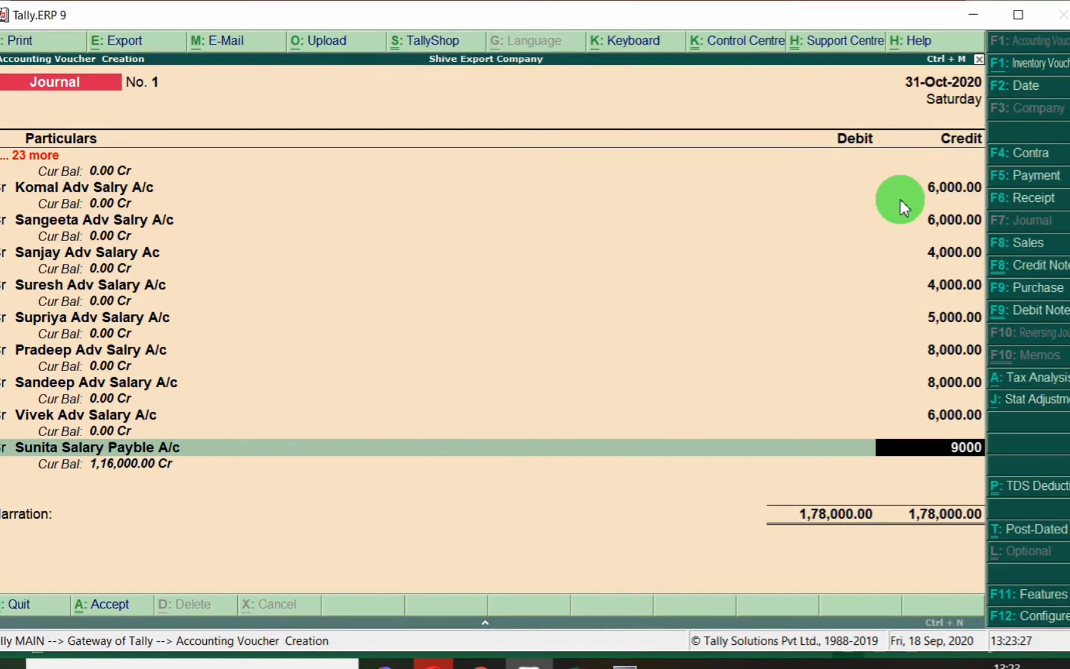
{"action": "key", "text": "Return"}
- Create a ledger for the next credit entry, named with the second employee's name plus "Salary Payable A/c", under Current Liabilities
{"action": "key", "text": "Return"}
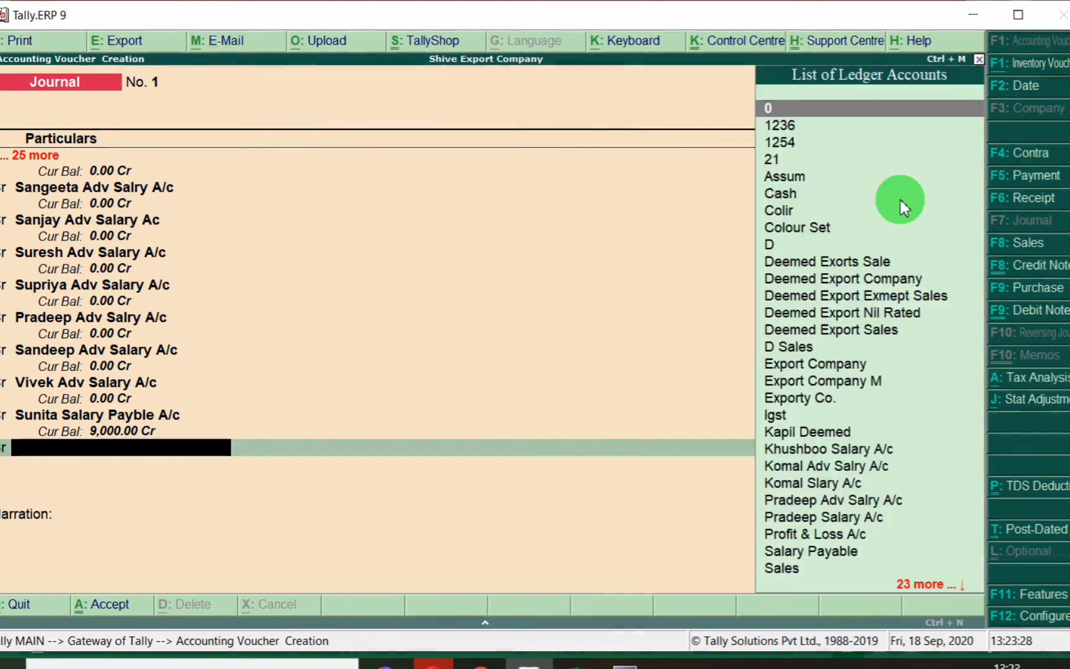
{"action": "key", "text": "alt+c"}
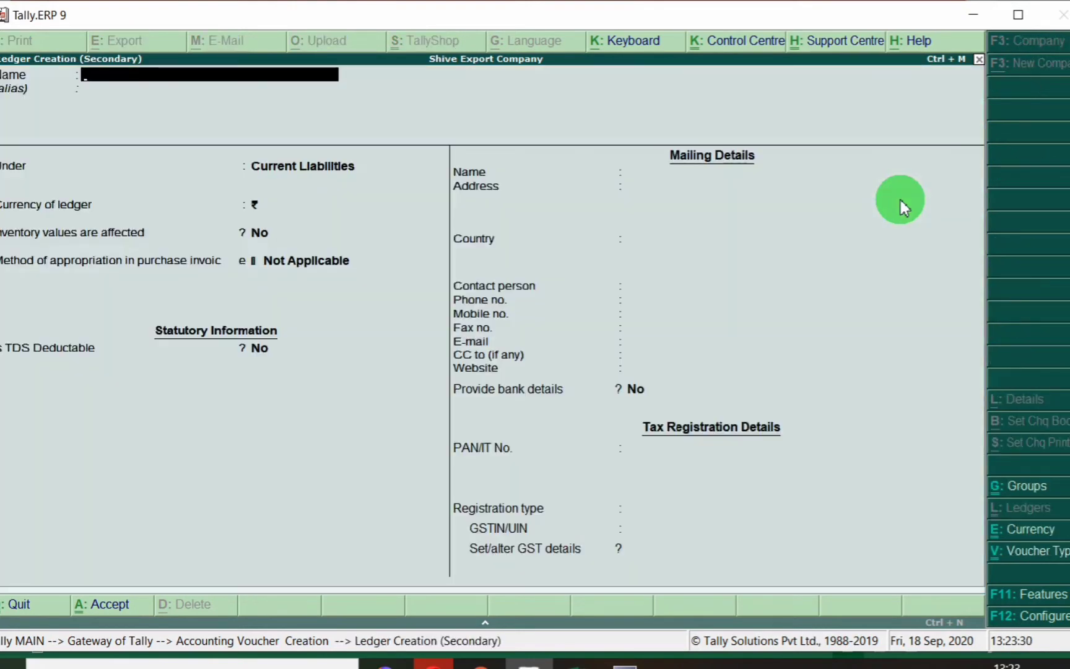
{"action": "key", "text": "alt+Tab"}
{"action": "left_click", "coordinate": [3, 259]}
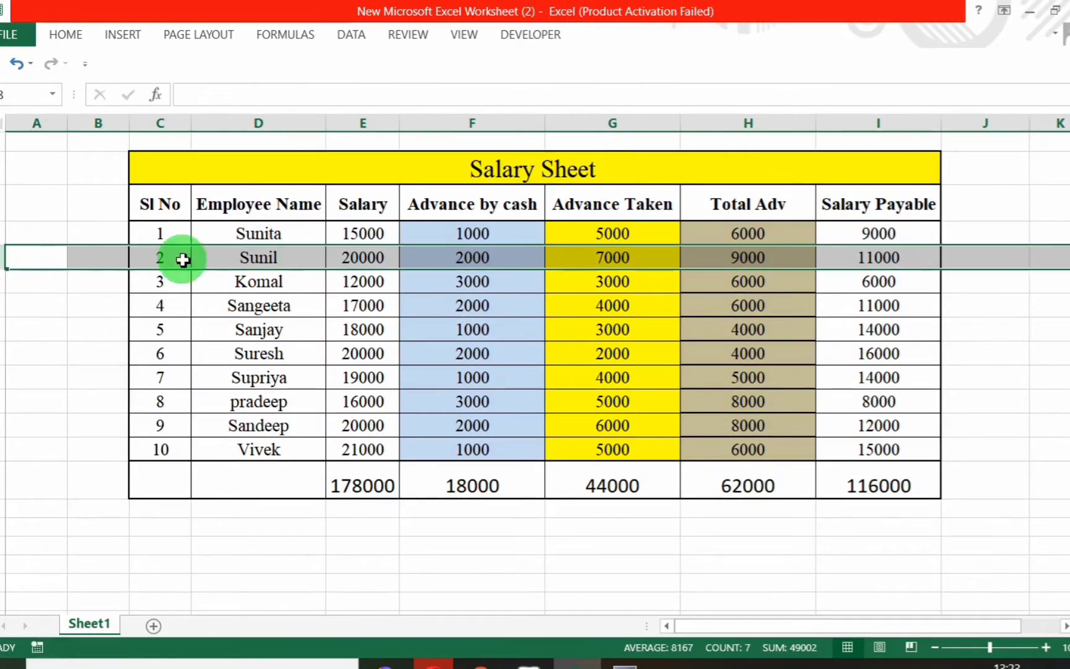
{"action": "key", "text": "alt+Tab"}
{"action": "type", "text": "Sunil"}
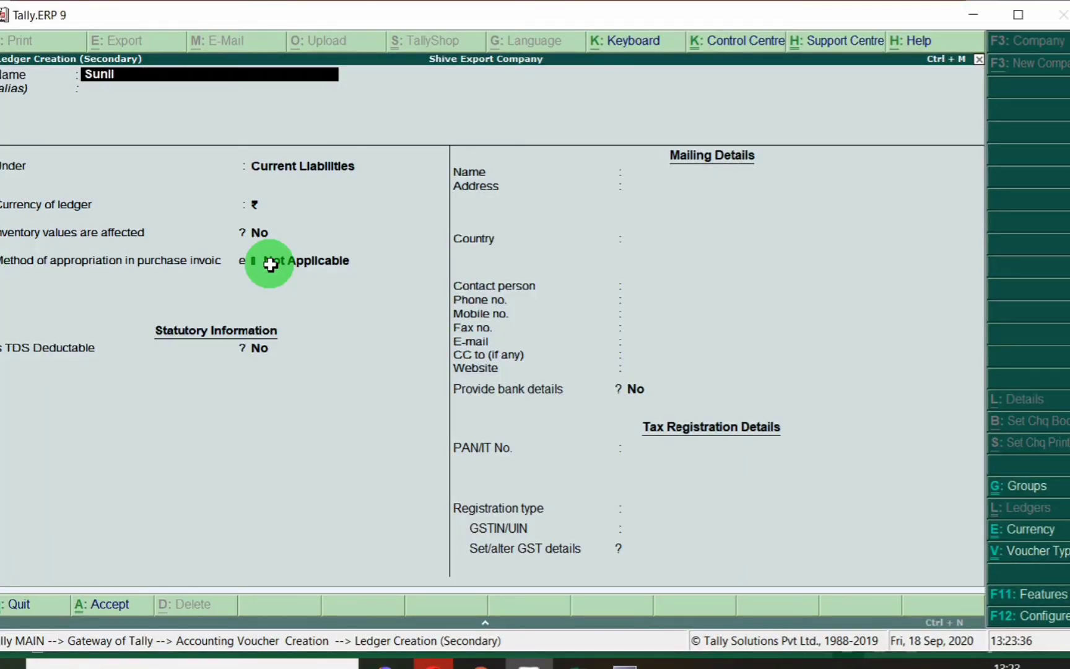
{"action": "type", "text": " Salary Pa"}
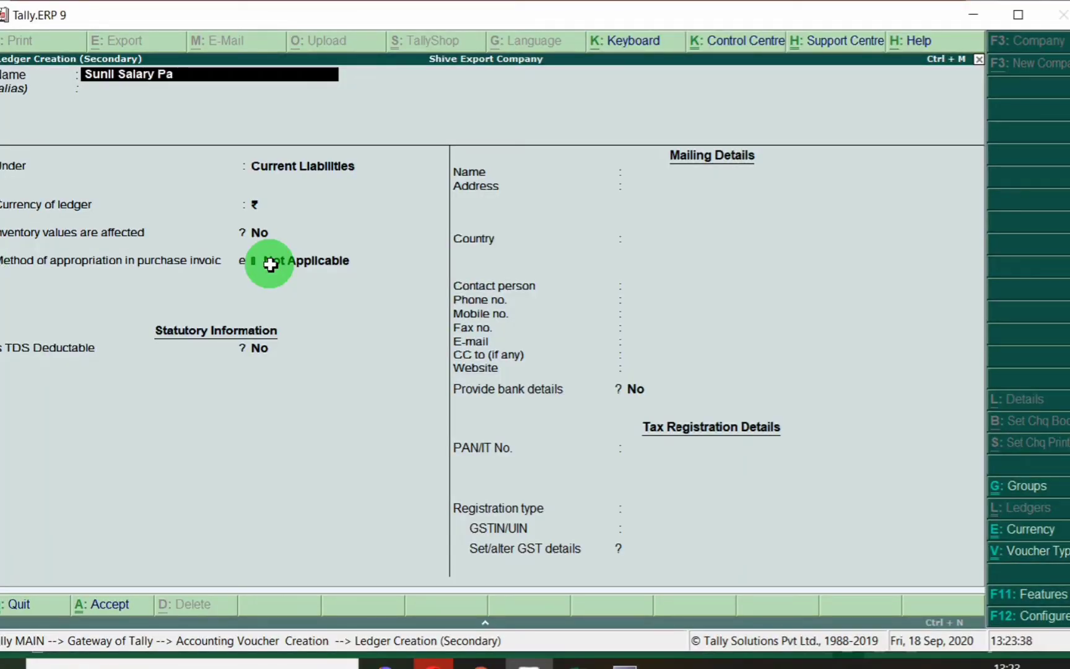
{"action": "type", "text": "yable A/c"}
{"action": "key", "text": "Return"}
{"action": "key", "text": "Return"}
{"action": "key", "text": "Return"}
{"action": "key", "text": "Return"}
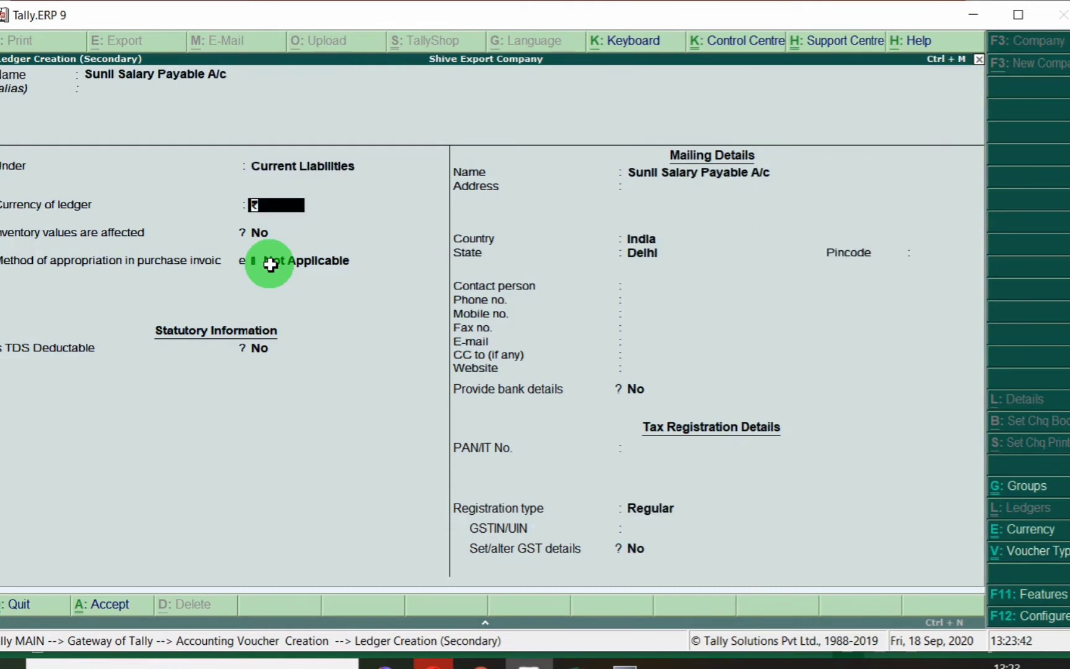
{"action": "key", "text": "ctrl+a"}
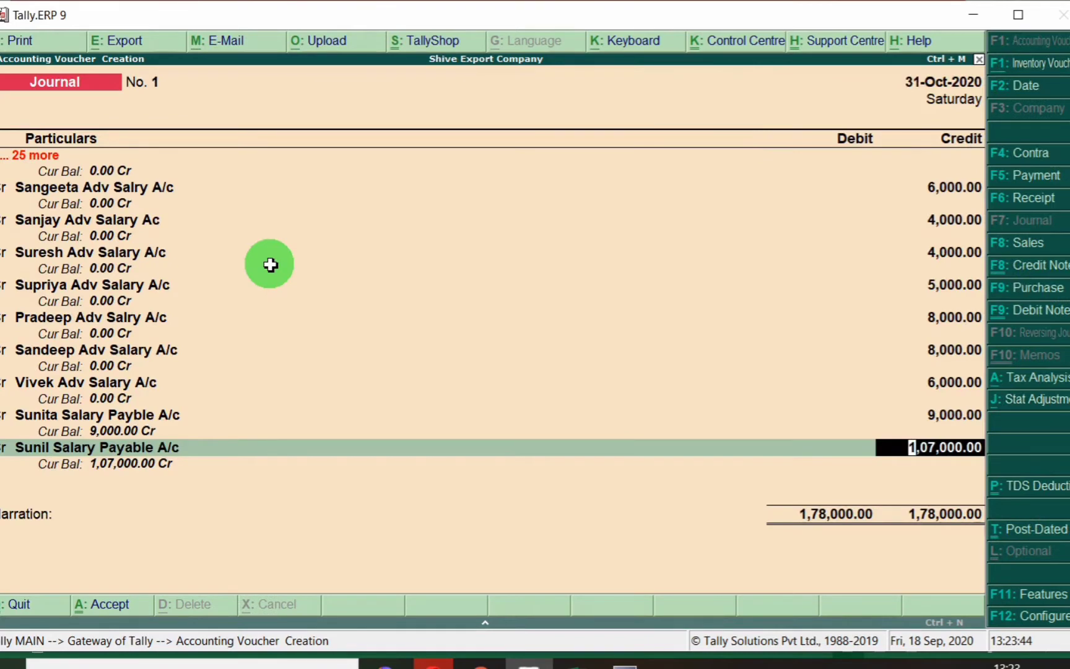
- Look up the second employee's Salary Payable in the Excel sheet and credit that employee's salary payable ledger with 11,000 in Tally
{"action": "key", "text": "alt+Tab"}
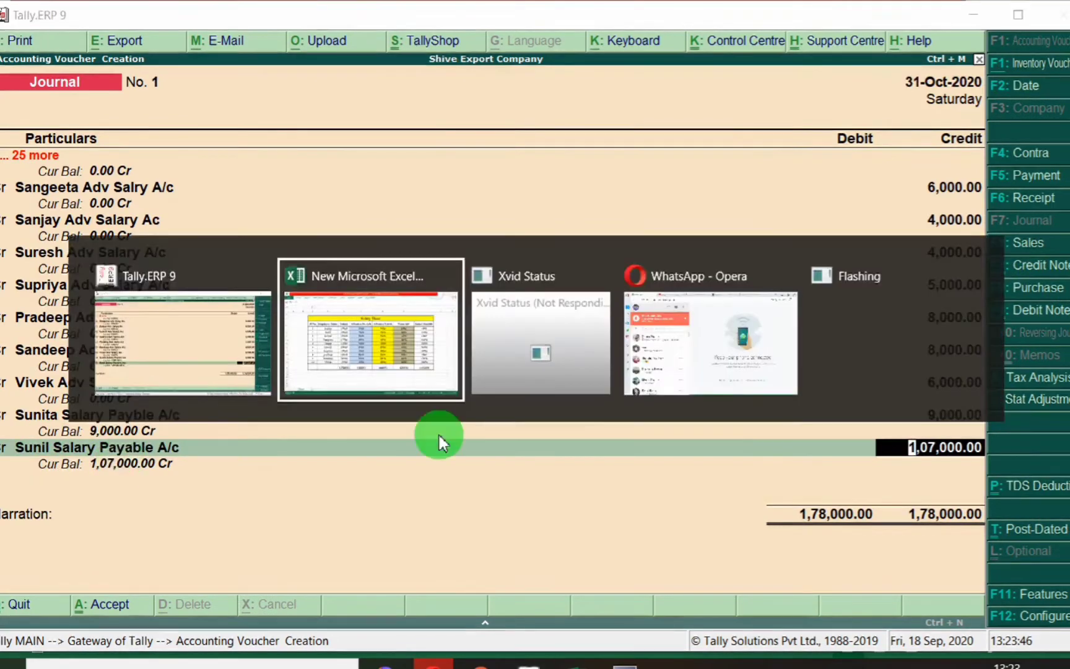
{"action": "key", "text": "alt+Tab"}
{"action": "type", "text": "11000"}
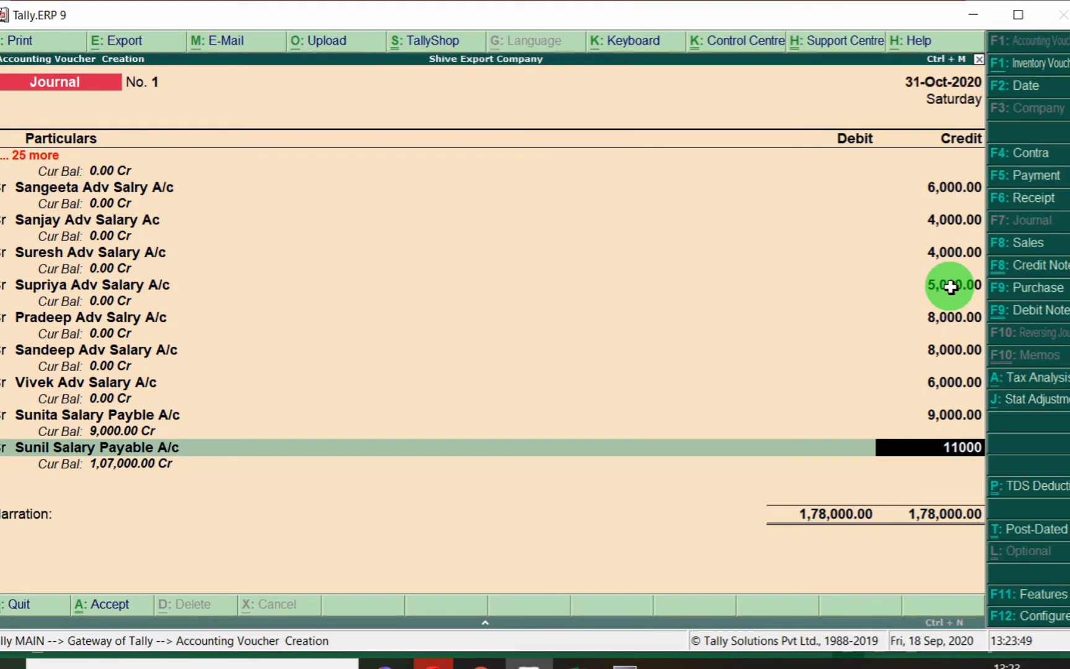
{"action": "key", "text": "Return"}
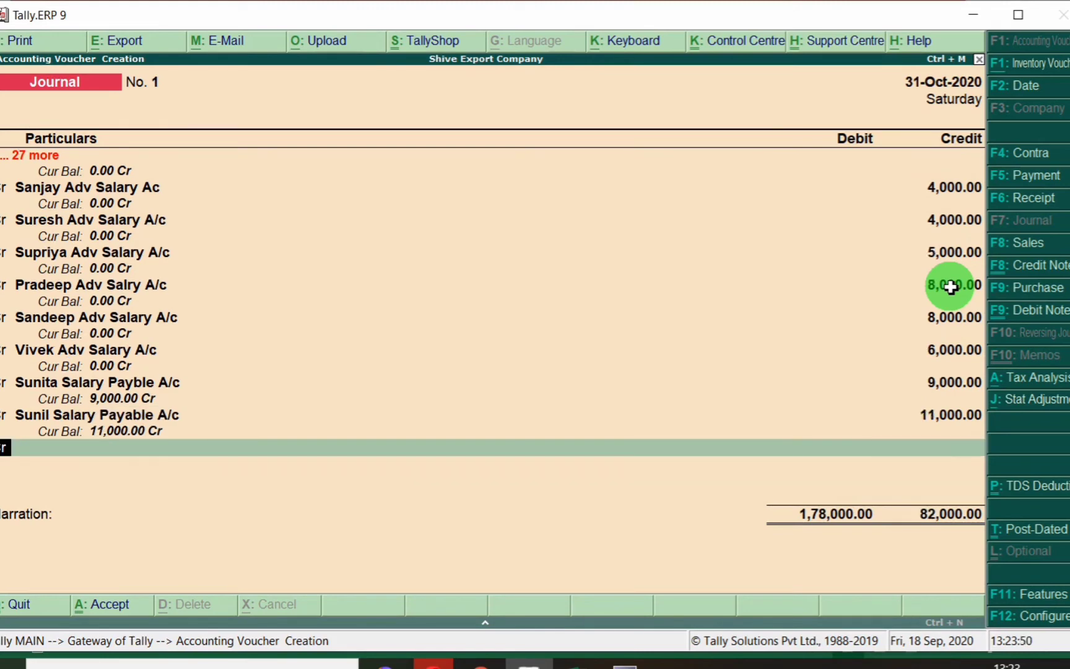
- Create a ledger for the next credit entry, named with the third employee's name plus "Salary Payable", under Current Liabilities
{"action": "key", "text": "Return"}
{"action": "key", "text": "alt+c"}
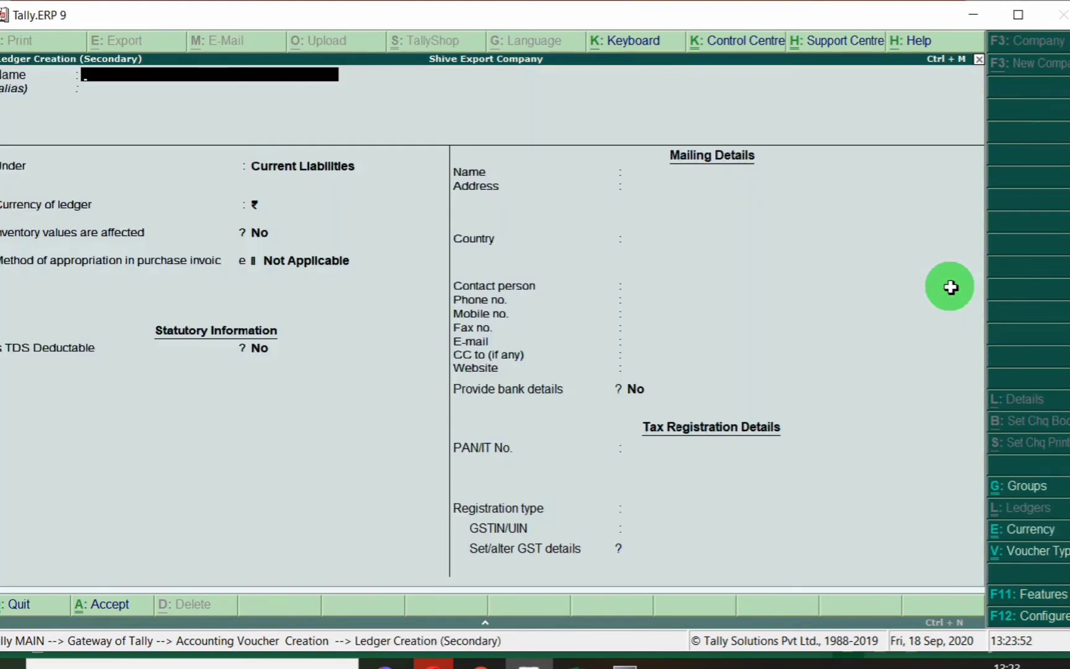
{"action": "key", "text": "alt+Tab"}
{"action": "left_click", "coordinate": [2, 282]}
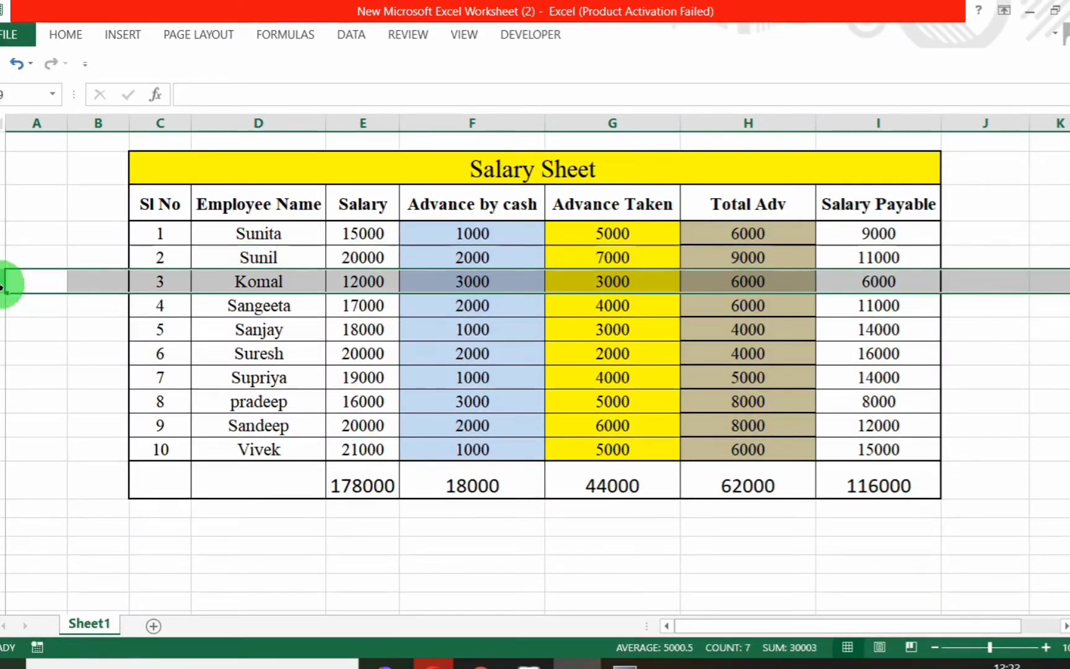
{"action": "key", "text": "alt+Tab"}
{"action": "type", "text": "Koma"}
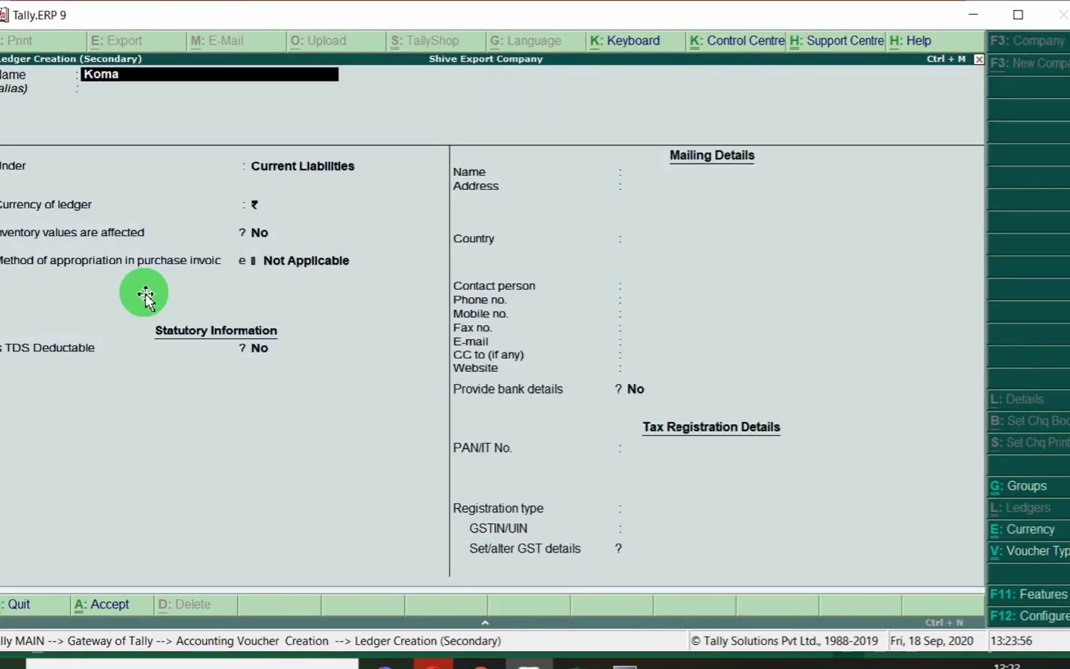
{"action": "type", "text": "l Salar"}
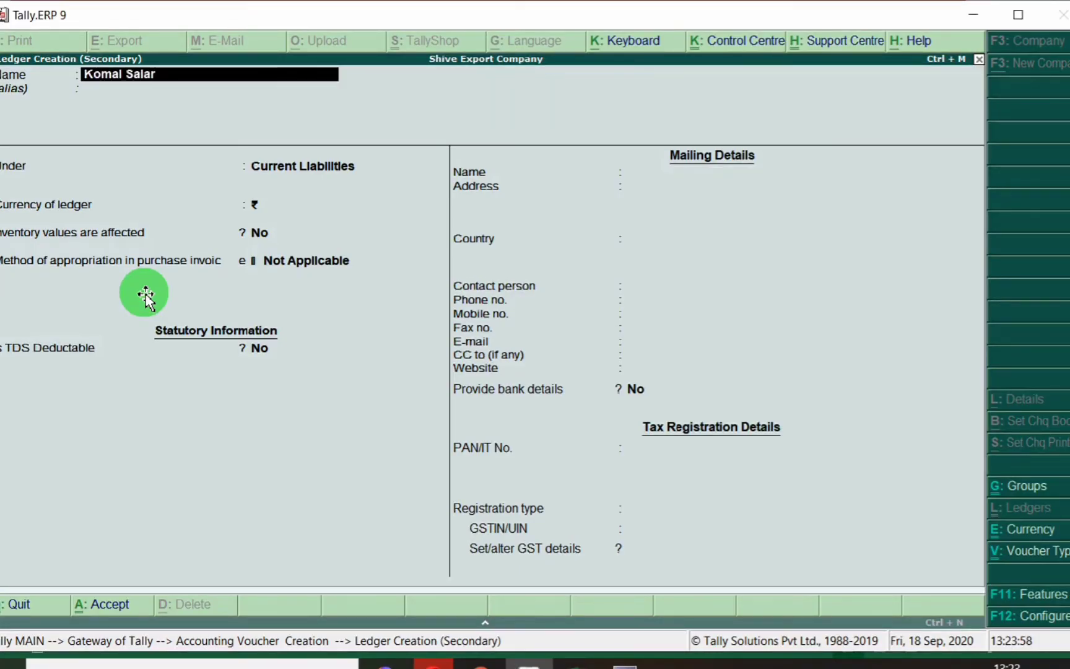
{"action": "type", "text": "y Payable"}
{"action": "key", "text": "Return"}
{"action": "key", "text": "Return"}
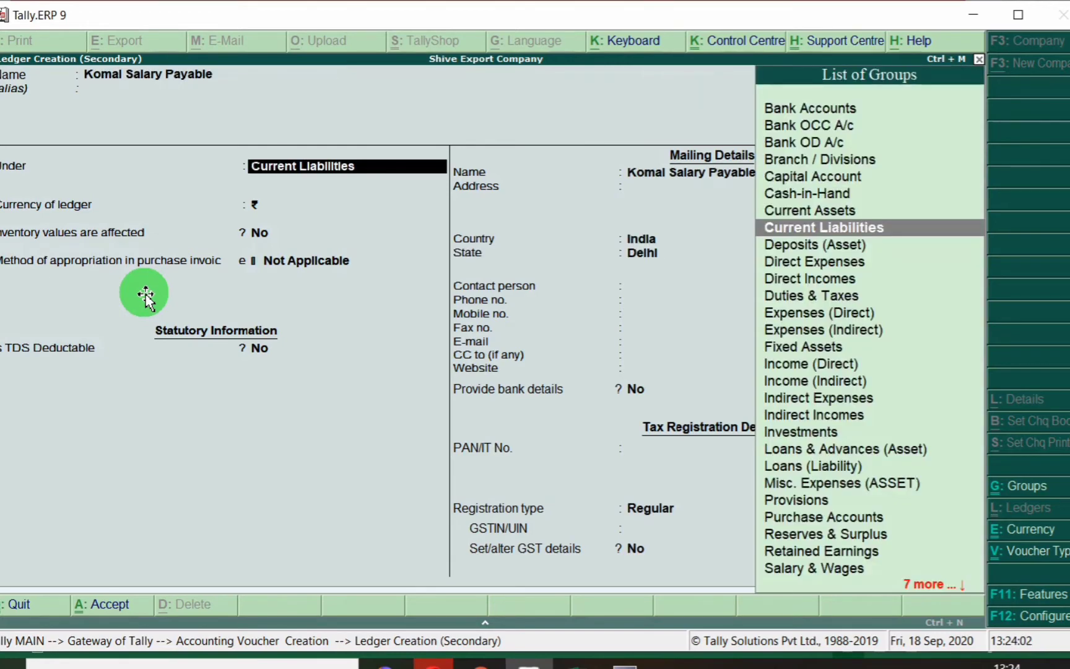
{"action": "key", "text": "Return"}
{"action": "key", "text": "ctrl+a"}
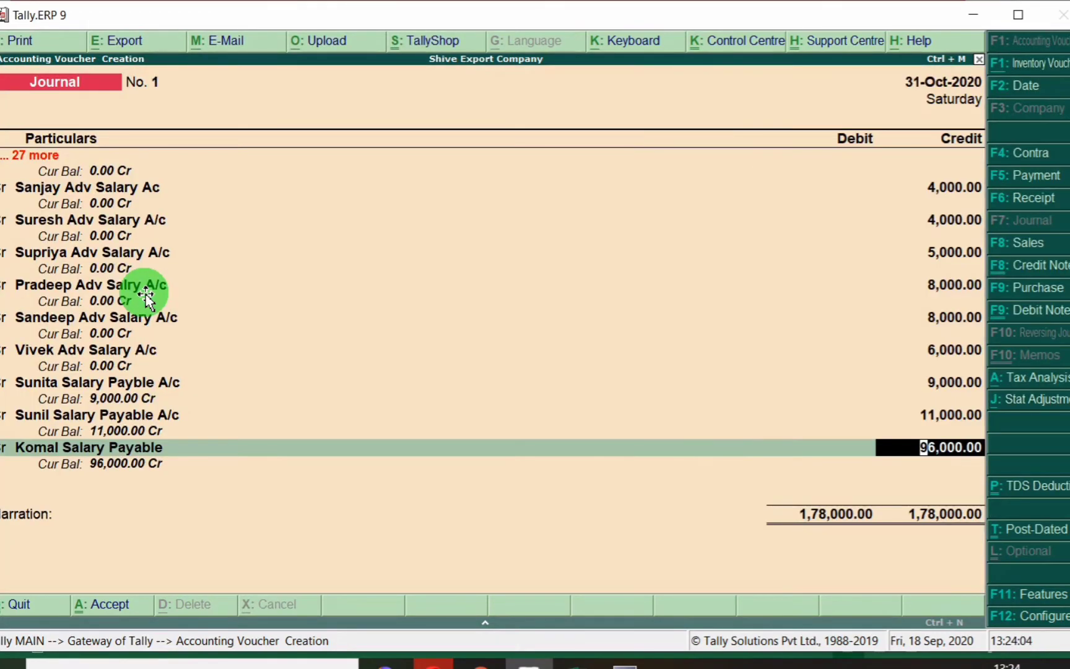
- Look up the third employee's Salary Payable in the Excel sheet and credit that employee's salary payable ledger with 6,000 in Tally
{"action": "key", "text": "alt+Tab"}
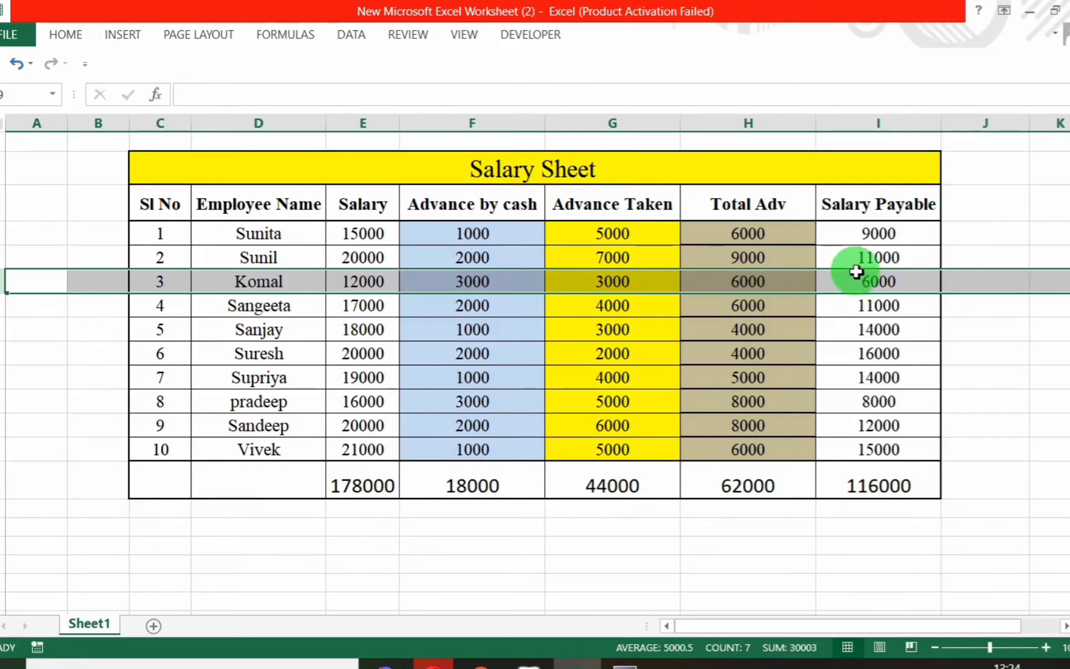
{"action": "key", "text": "alt+Tab"}
{"action": "type", "text": "600"}
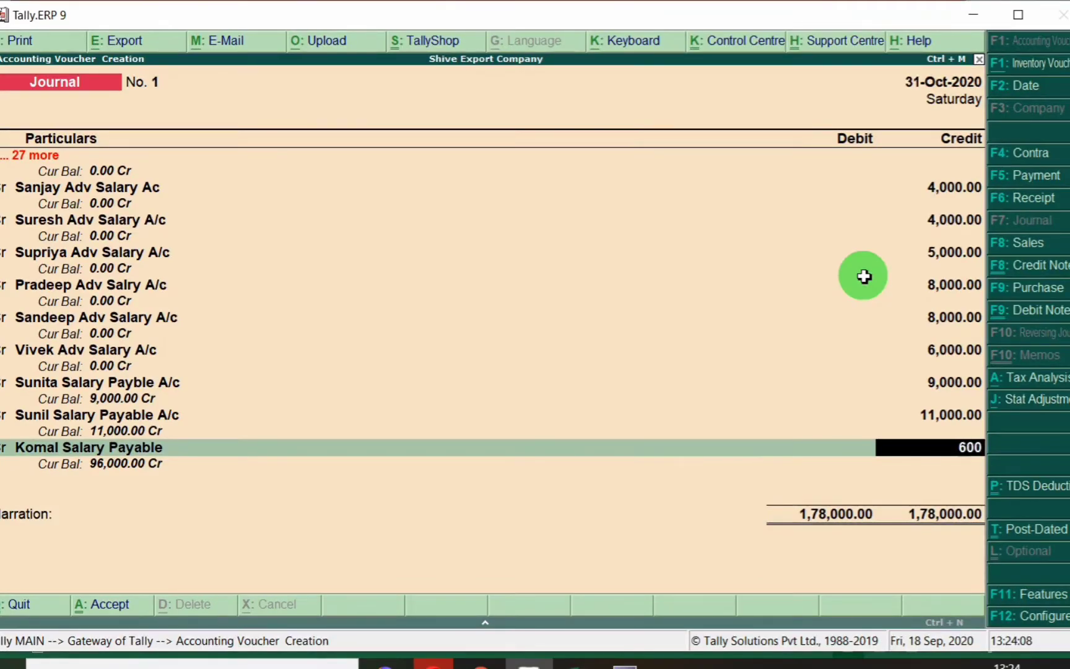
{"action": "key", "text": "Return"}
- Mark the fourth employee's row in Excel and create a Tally credit ledger with that employee's name plus "Salary Payable A/c", under Current Liabilities
{"action": "key", "text": "Return"}
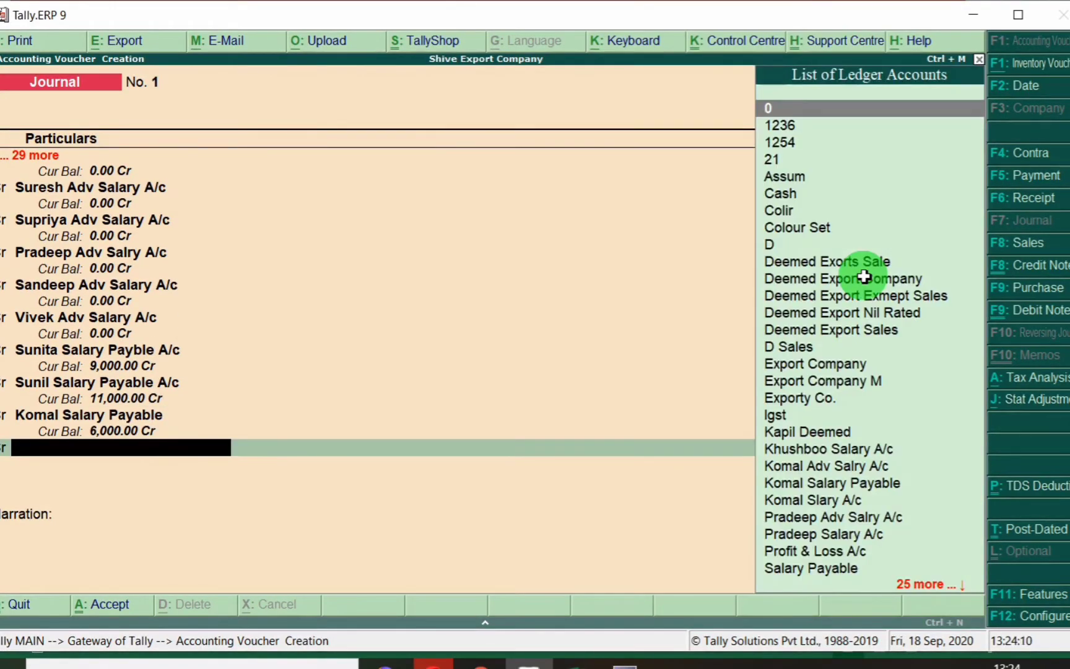
{"action": "key", "text": "alt+c"}
{"action": "key", "text": "alt+Tab"}
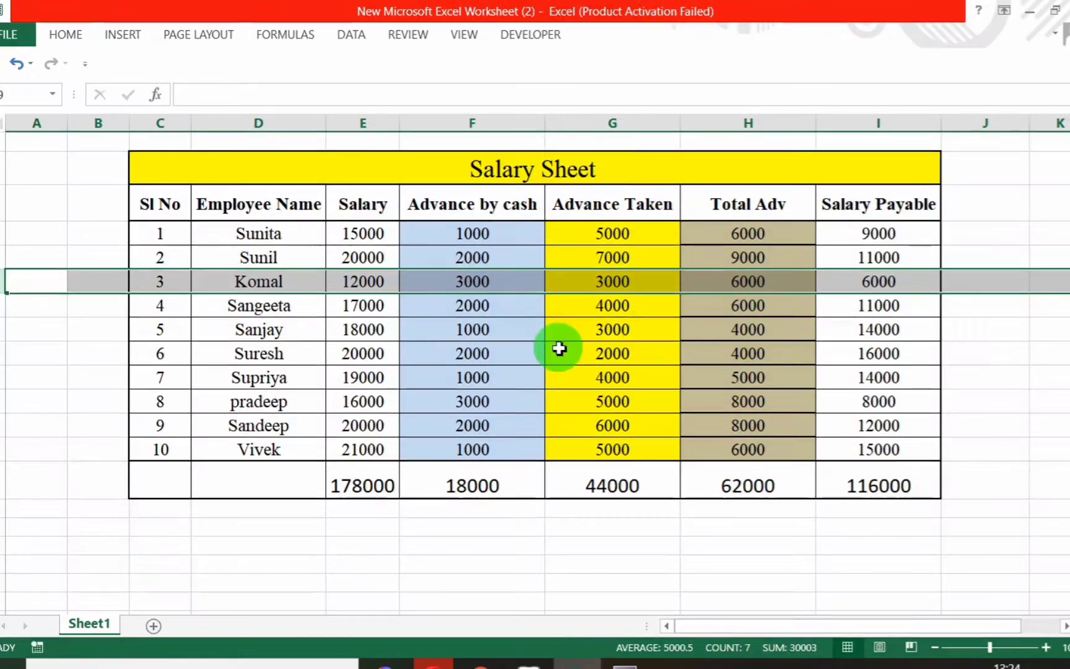
{"action": "left_click", "coordinate": [3, 305]}
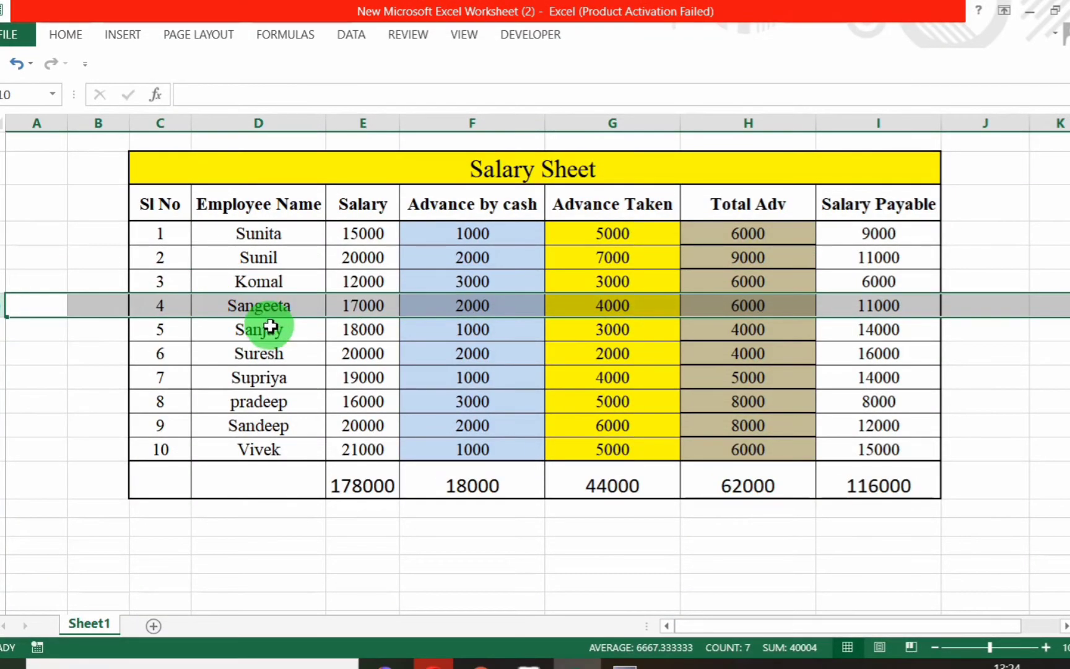
{"action": "key", "text": "alt+Tab"}
{"action": "type", "text": "Sangeeta"}
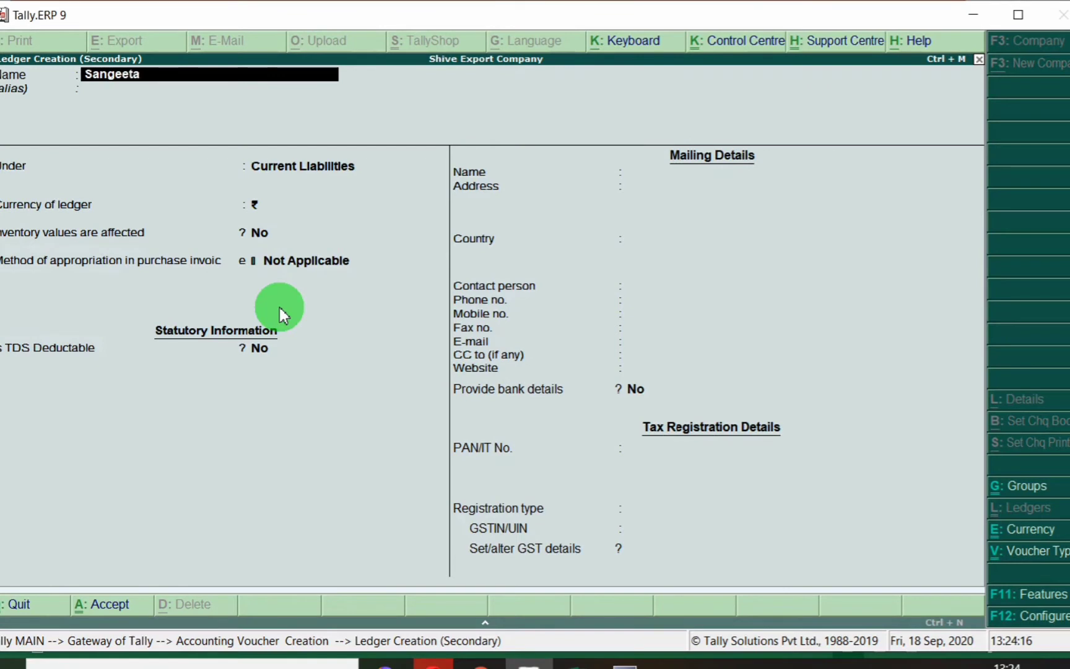
{"action": "type", "text": " Salary Payb"}
{"action": "key", "text": "BackSpace"}
{"action": "type", "text": "able A/c"}
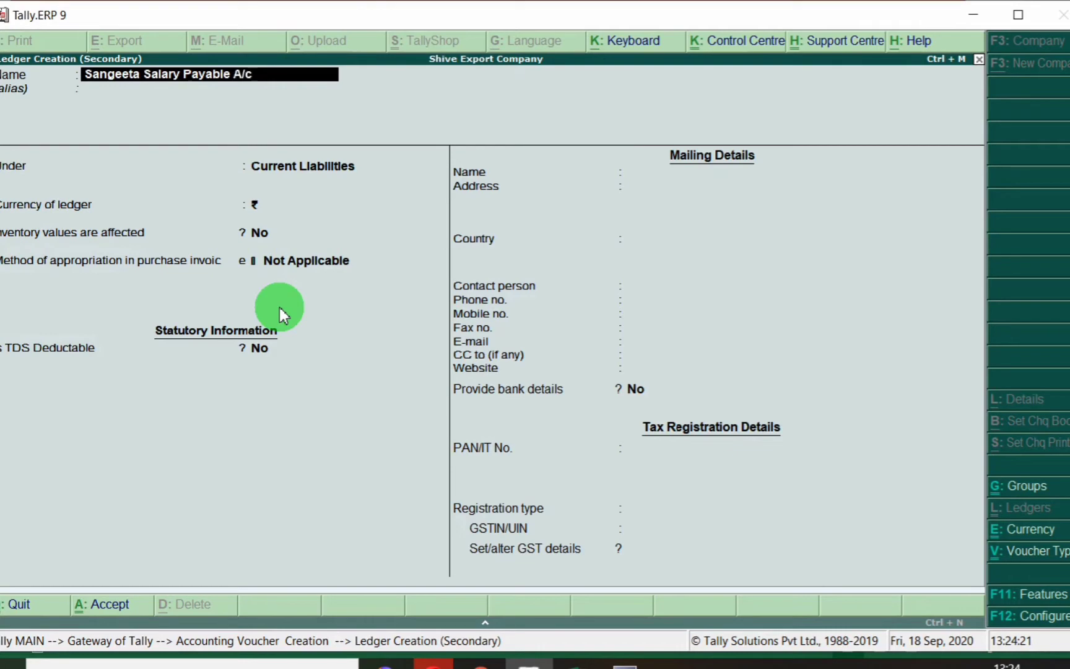
{"action": "key", "text": "Return"}
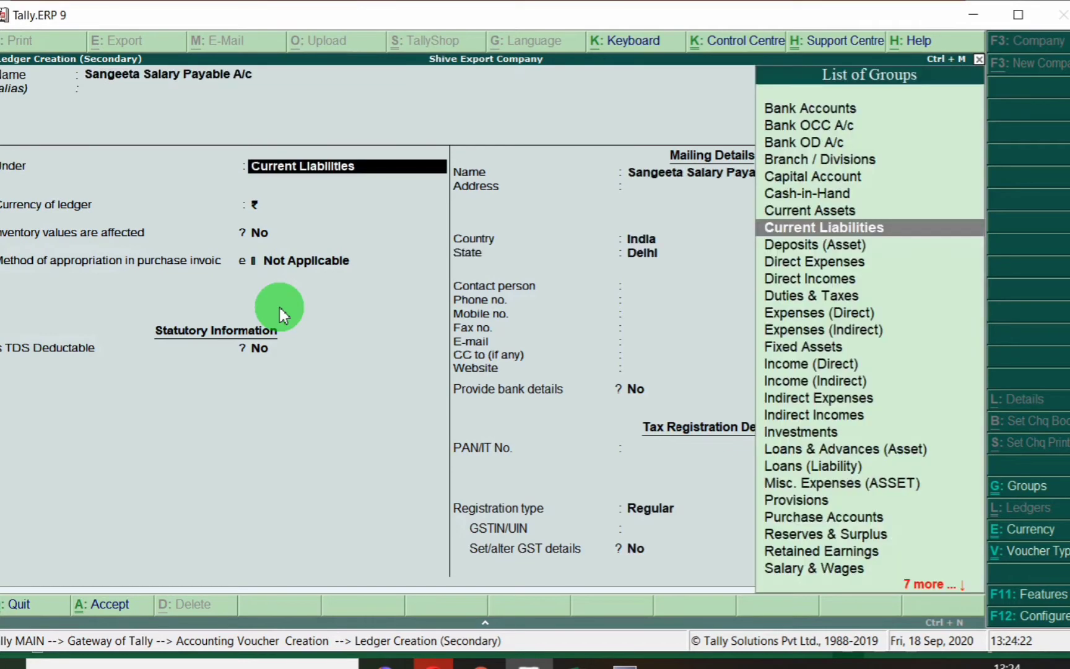
{"action": "key", "text": "ctrl+a"}
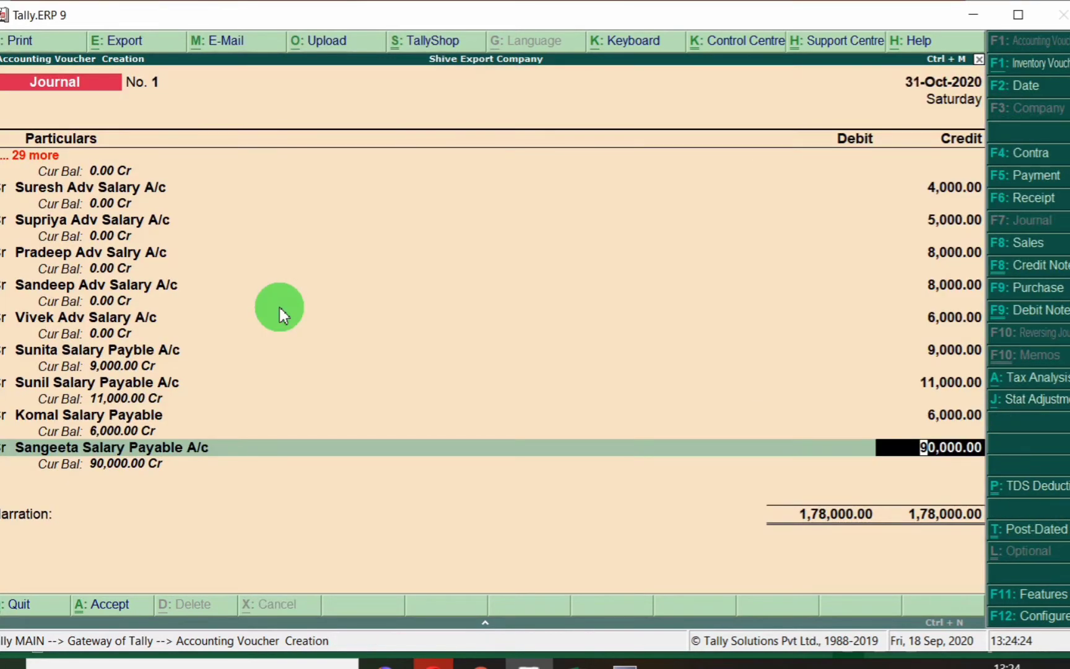
- Look up the fourth employee's Salary Payable in the Excel sheet and credit that employee's salary payable ledger with 11,000 in Tally
{"action": "key", "text": "alt+Tab"}
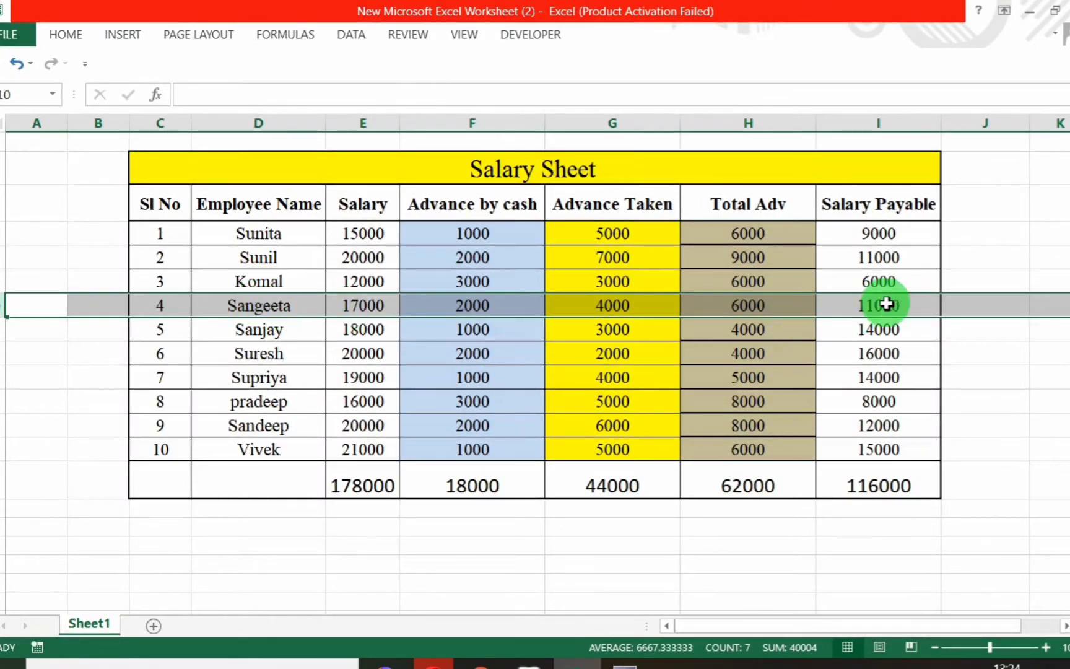
{"action": "key", "text": "alt+Tab"}
{"action": "type", "text": "11"}
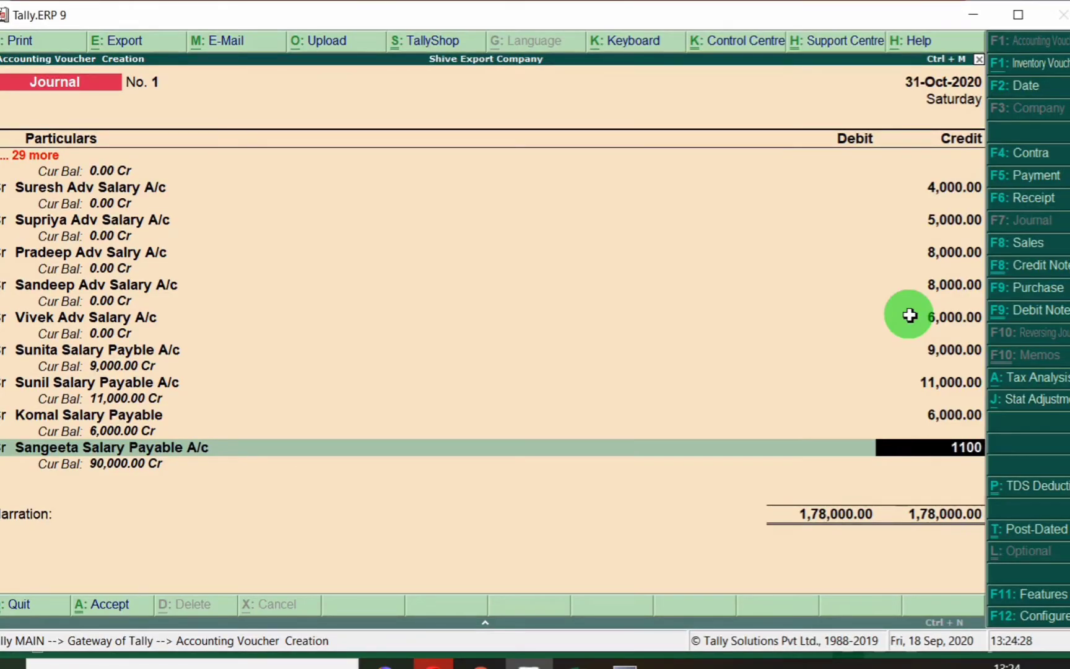
{"action": "key", "text": "Return"}
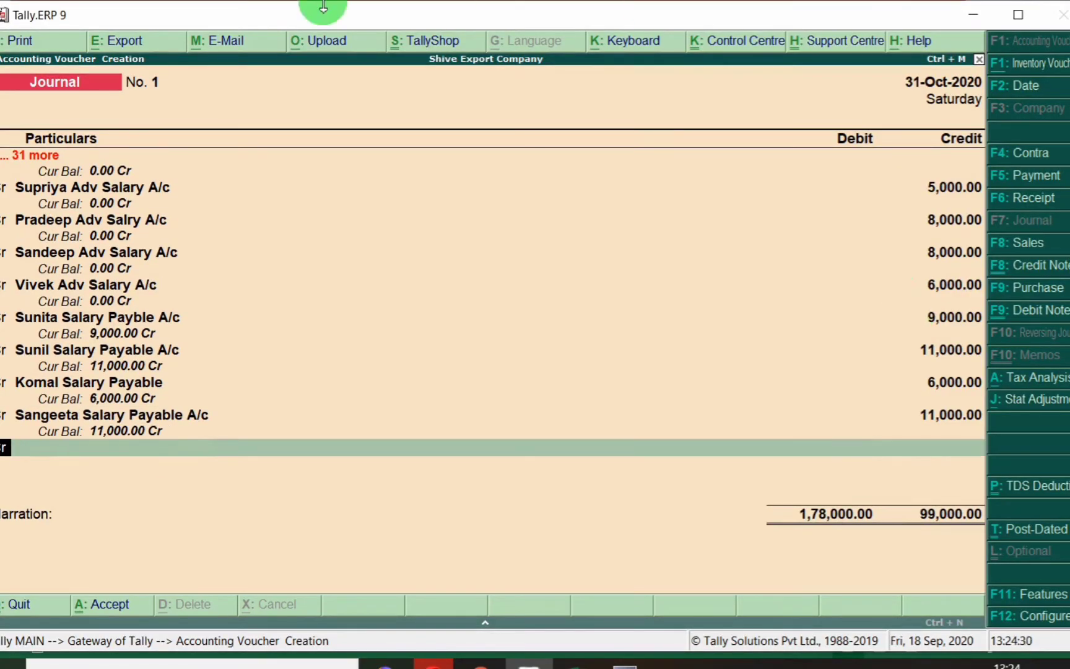
- Mark the fifth employee's row in Excel and create a Tally credit ledger with that employee's name plus "Salary Payable A/c", under Current Liabilities
{"action": "key", "text": "Return"}
{"action": "key", "text": "alt+c"}
{"action": "left_click", "coordinate": [406, 654]}
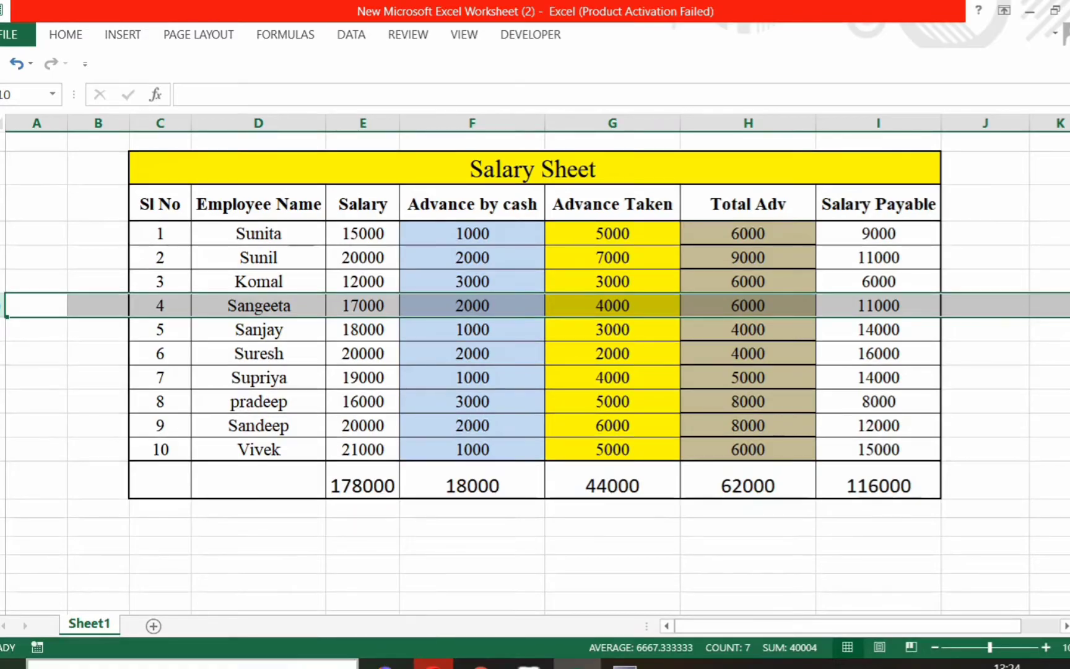
{"action": "left_click", "coordinate": [5, 328]}
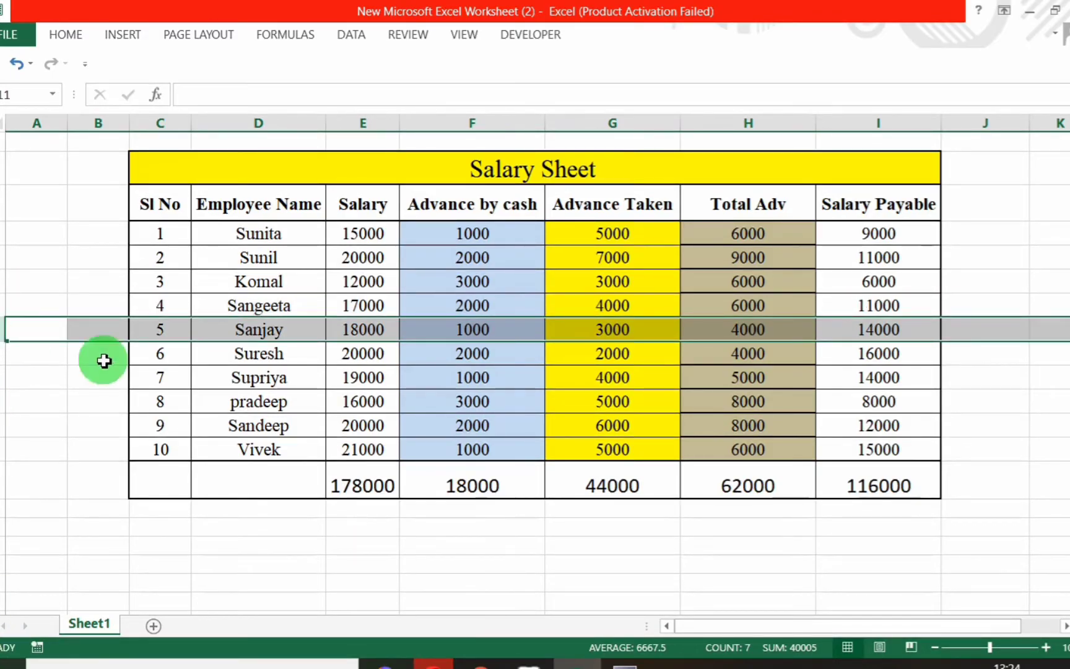
{"action": "key", "text": "alt+Tab"}
{"action": "type", "text": "Sanjay"}
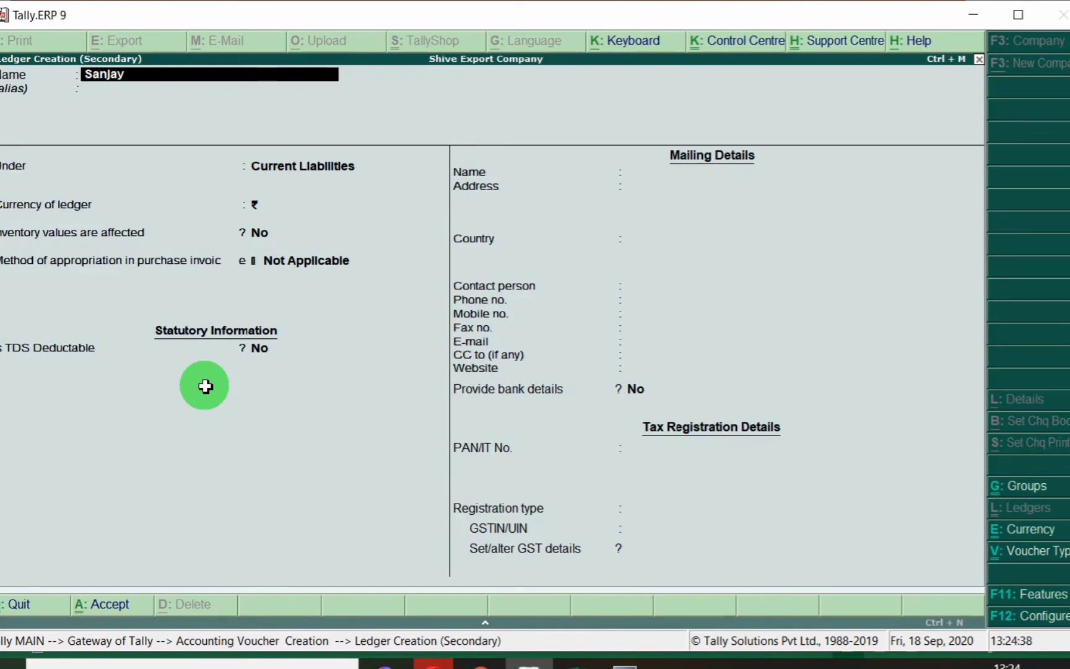
{"action": "type", "text": " Salary Payable a/"}
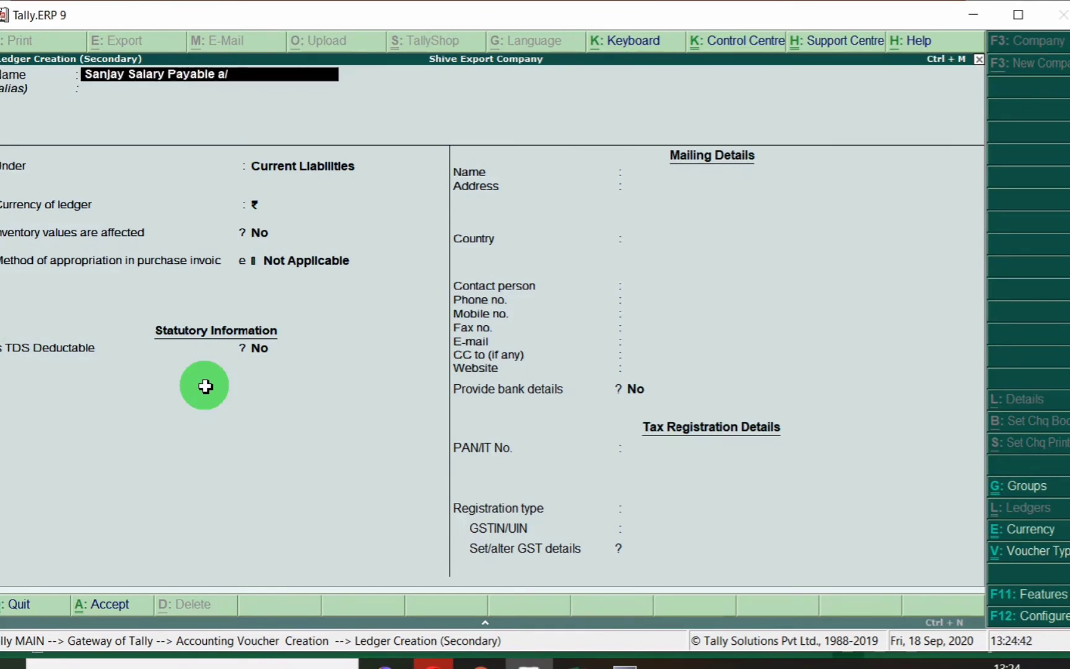
{"action": "type", "text": "c"}
{"action": "key", "text": "Return"}
{"action": "key", "text": "Return"}
{"action": "key", "text": "ctrl+a"}
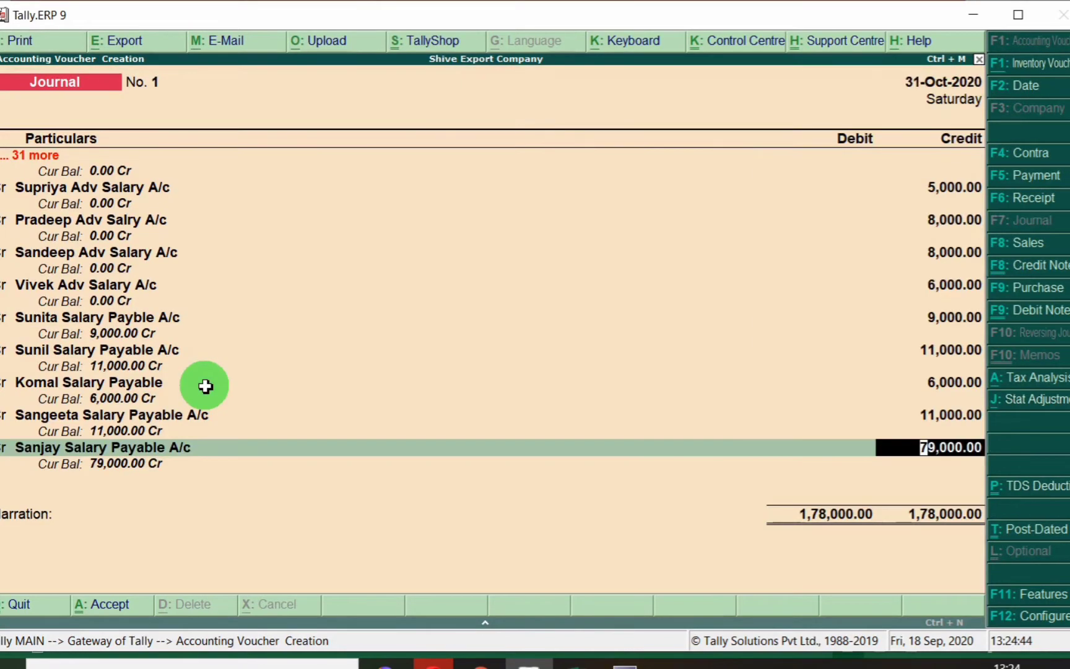
- Look up the fifth employee's Salary Payable in the Excel sheet and credit that employee's salary payable ledger with 14,000 in Tally
{"action": "key", "text": "alt+Tab"}
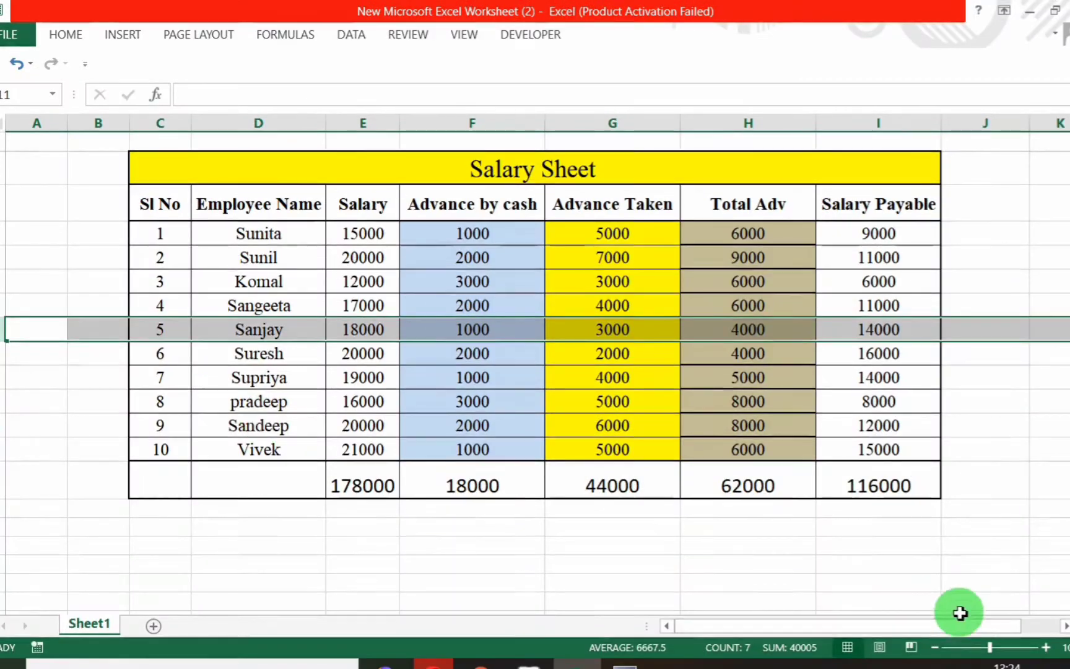
{"action": "key", "text": "alt+Tab"}
{"action": "type", "text": "14000"}
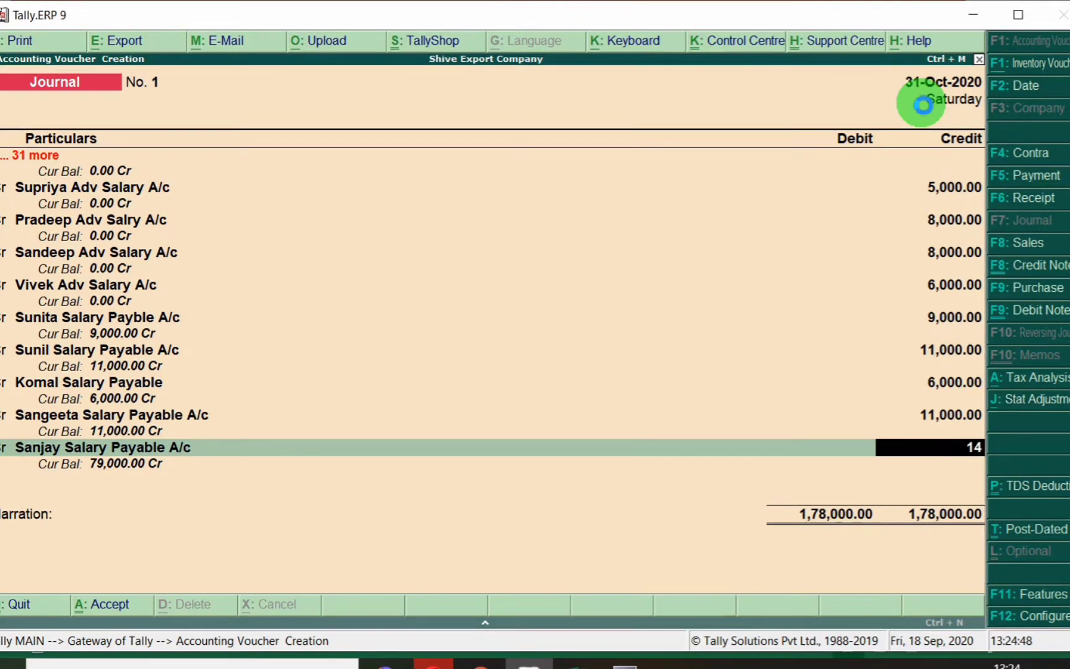
{"action": "key", "text": "Return"}
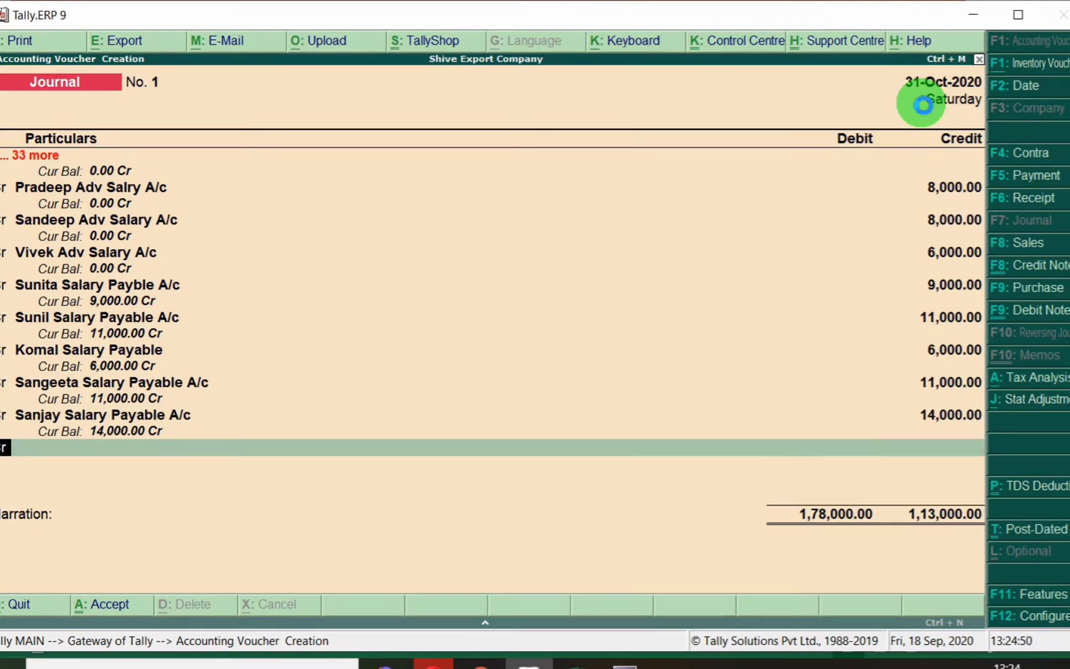
- Mark the sixth employee's row in Excel and create a Tally credit ledger with that employee's name plus "Salary Payable A/c", under Current Liabilities
{"action": "key", "text": "Return"}
{"action": "key", "text": "alt+c"}
{"action": "key", "text": "alt+Tab"}
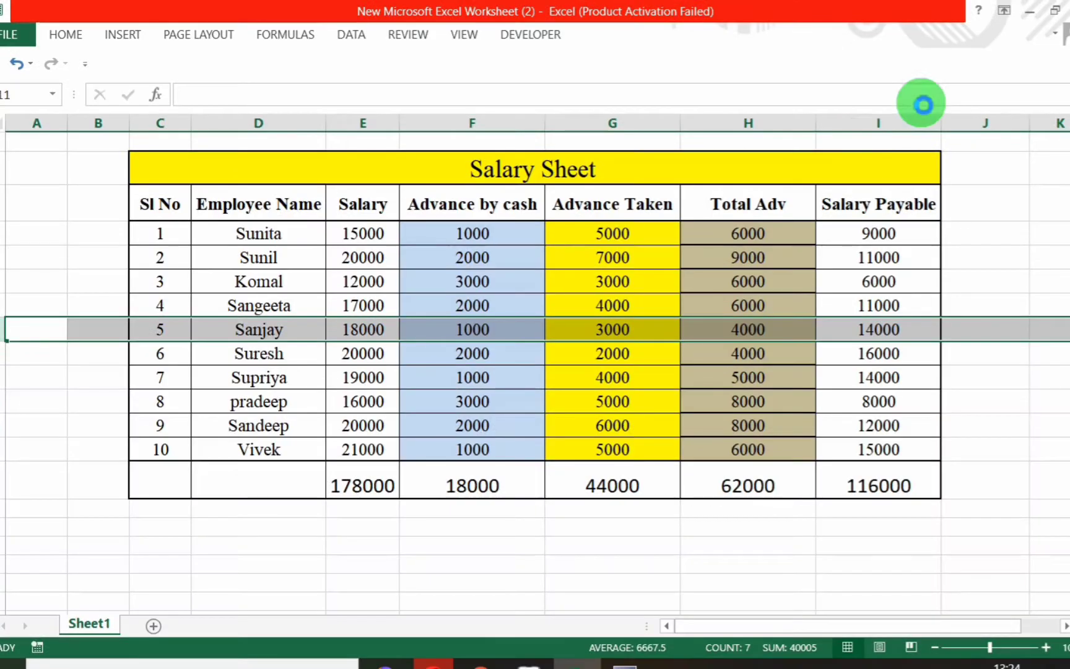
{"action": "left_click", "coordinate": [4, 352]}
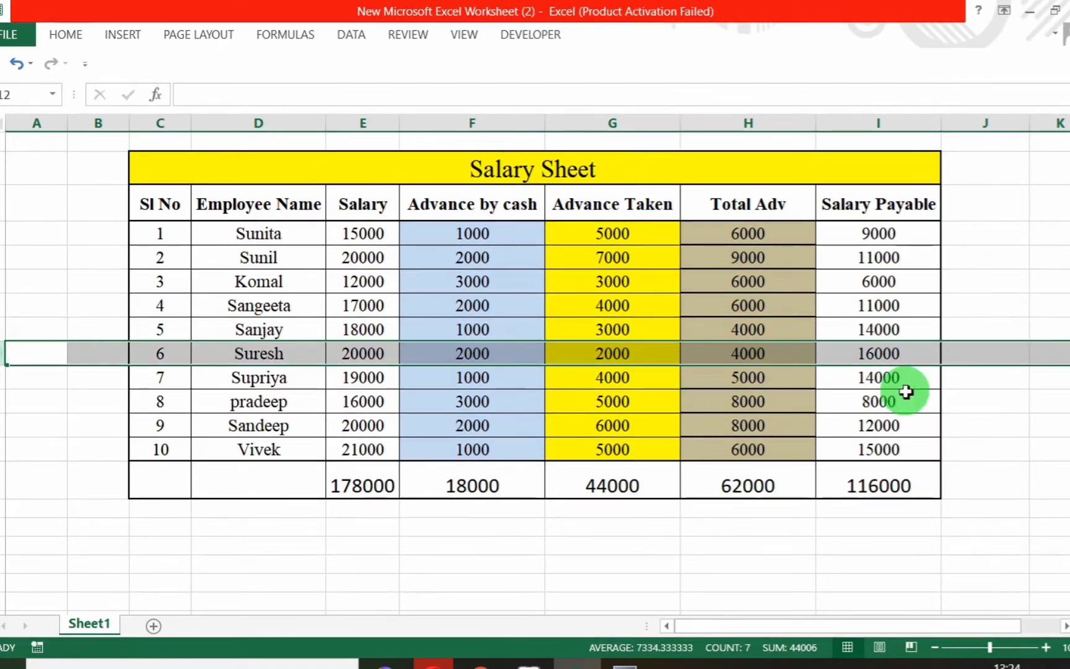
{"action": "key", "text": "alt+Tab"}
{"action": "type", "text": "Suresh Sa"}
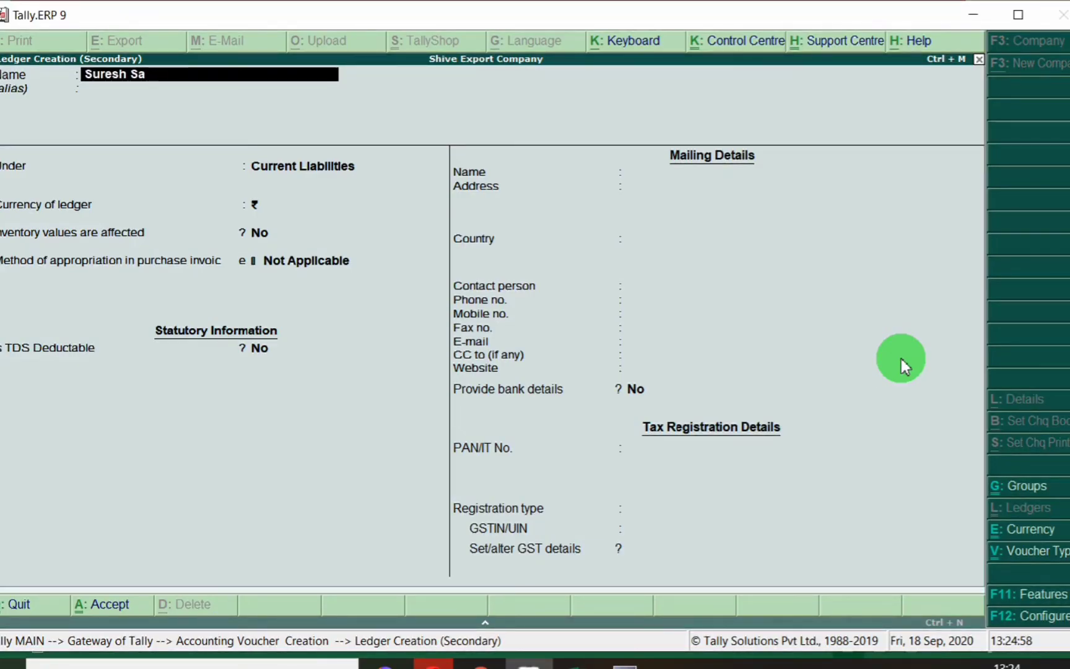
{"action": "type", "text": "lary Payable a"}
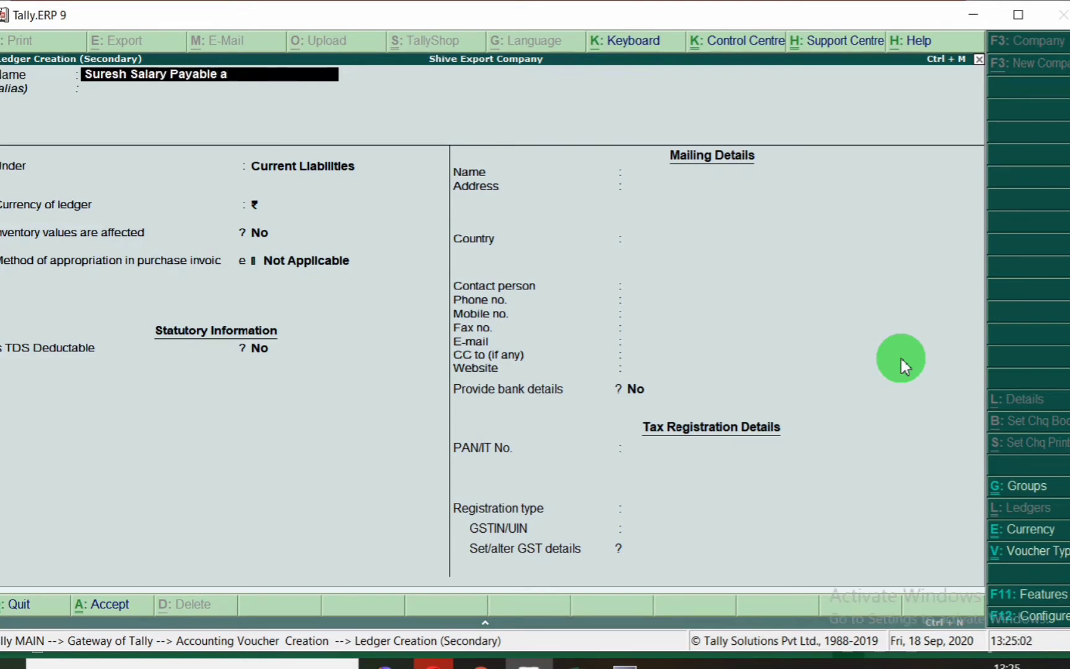
{"action": "type", "text": "/c"}
{"action": "key", "text": "Return"}
{"action": "key", "text": "ctrl+a"}
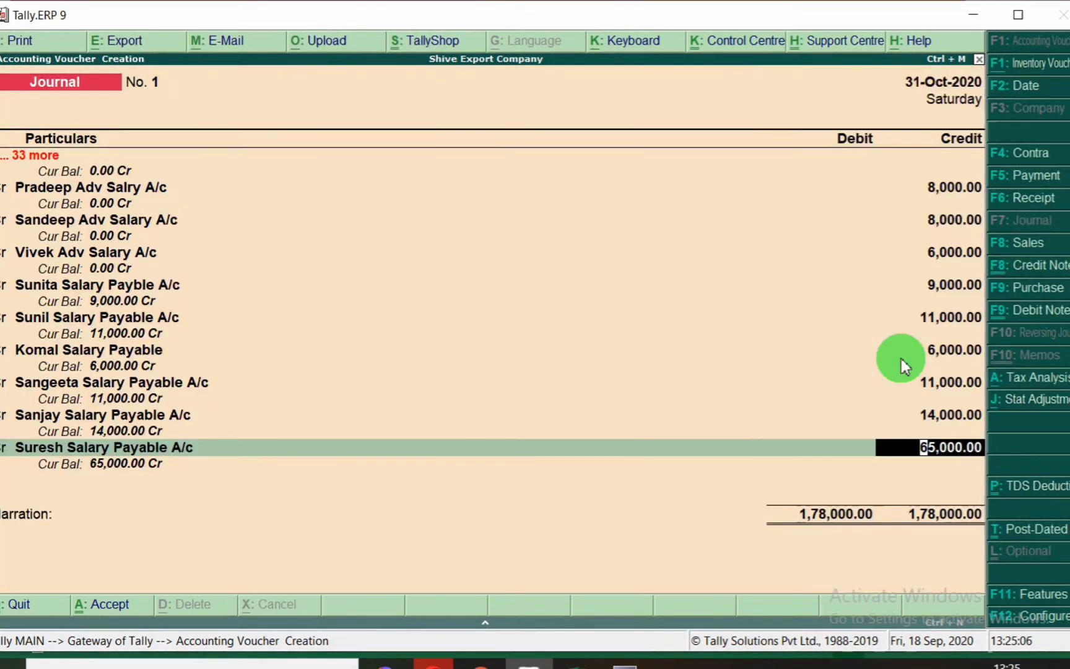
- Look up the sixth employee's Salary Payable in the Excel sheet and credit that employee's salary payable ledger with 16,000 in Tally
{"action": "key", "text": "alt+Tab"}
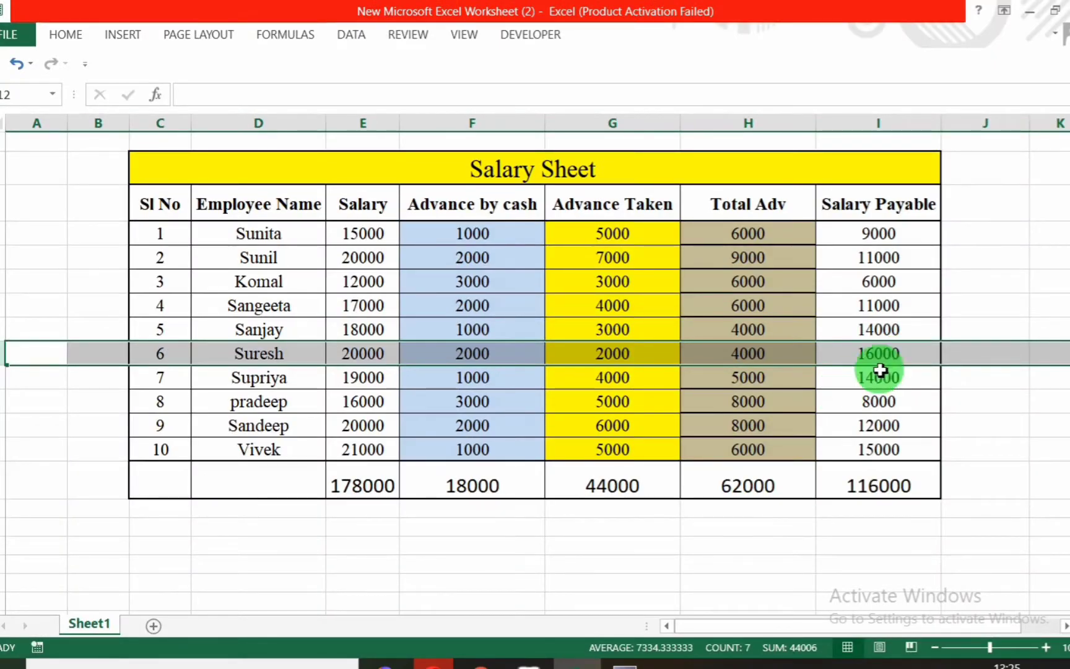
{"action": "key", "text": "alt+Tab"}
{"action": "type", "text": "16000"}
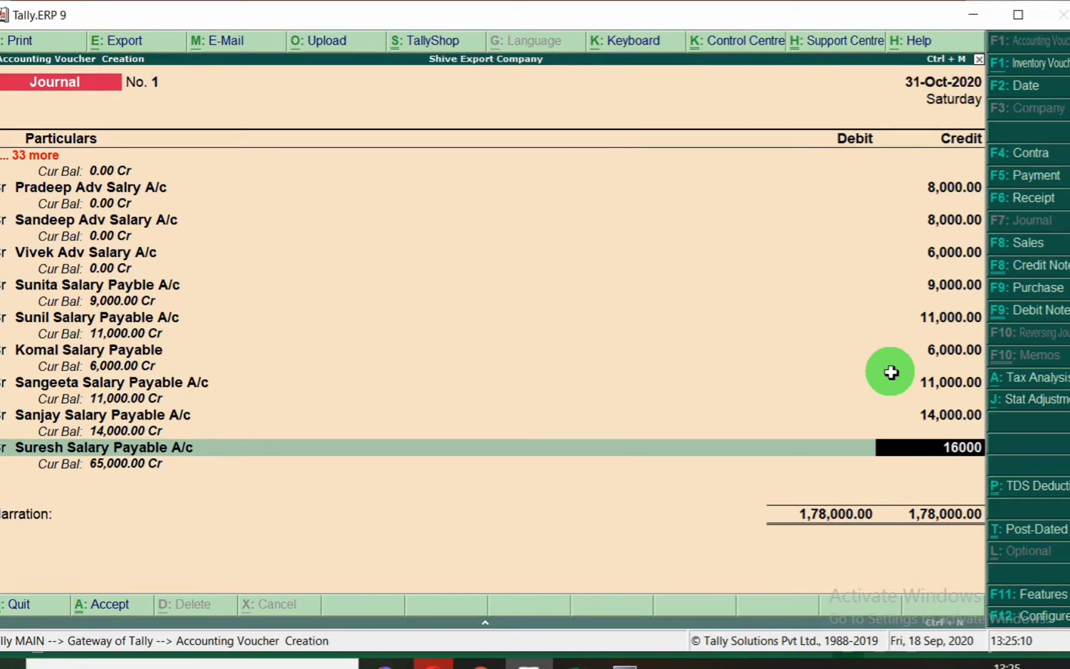
{"action": "key", "text": "Return"}
- Mark the seventh employee's row in Excel and create a Tally credit ledger with that employee's name plus "Salary Paybale A/c", under Current Liabilities
{"action": "key", "text": "Return"}
{"action": "key", "text": "alt+Tab"}
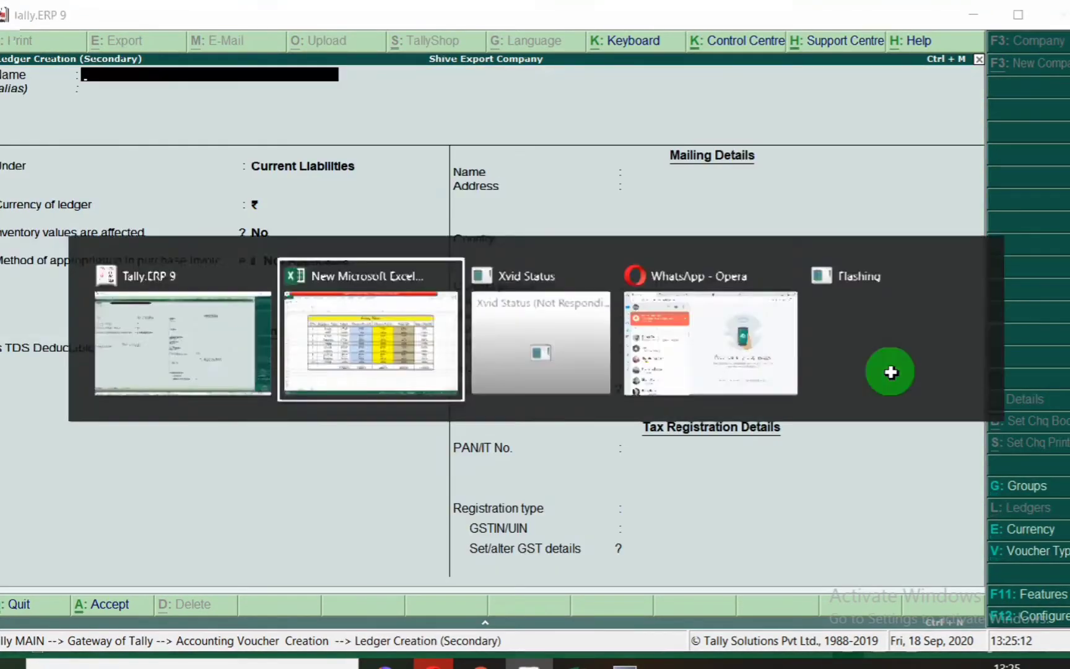
{"action": "left_click", "coordinate": [6, 377]}
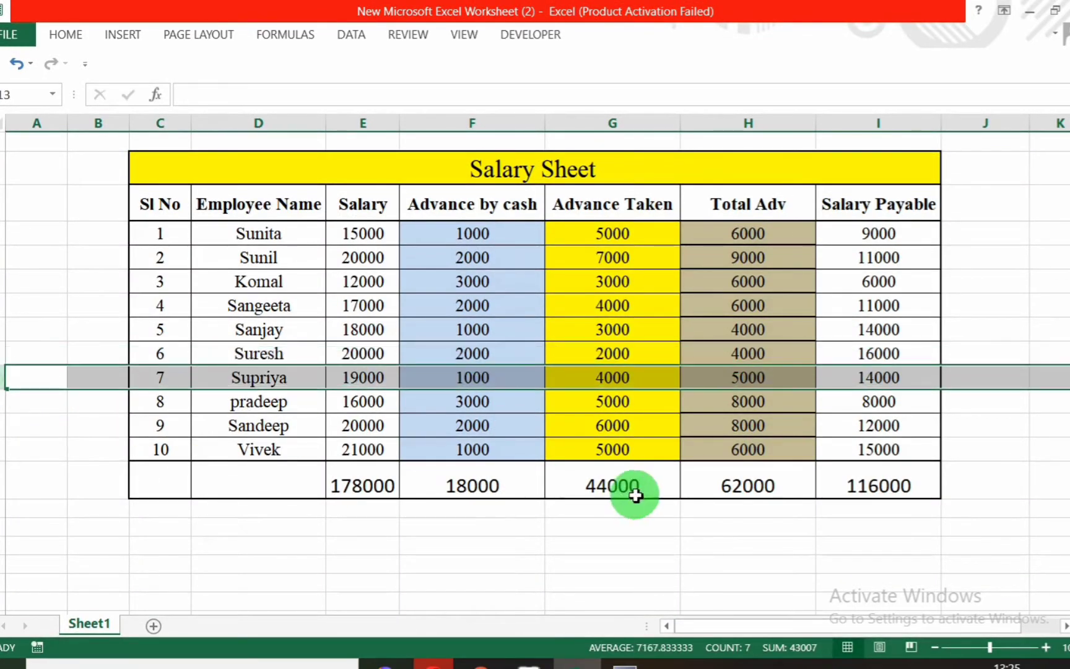
{"action": "key", "text": "alt+Tab"}
{"action": "type", "text": "Supriya Si"}
{"action": "type", "text": "ary"}
{"action": "key", "text": "BackSpace"}
{"action": "key", "text": "BackSpace"}
{"action": "key", "text": "BackSpace"}
{"action": "key", "text": "BackSpace"}
{"action": "type", "text": "alary Paybal"}
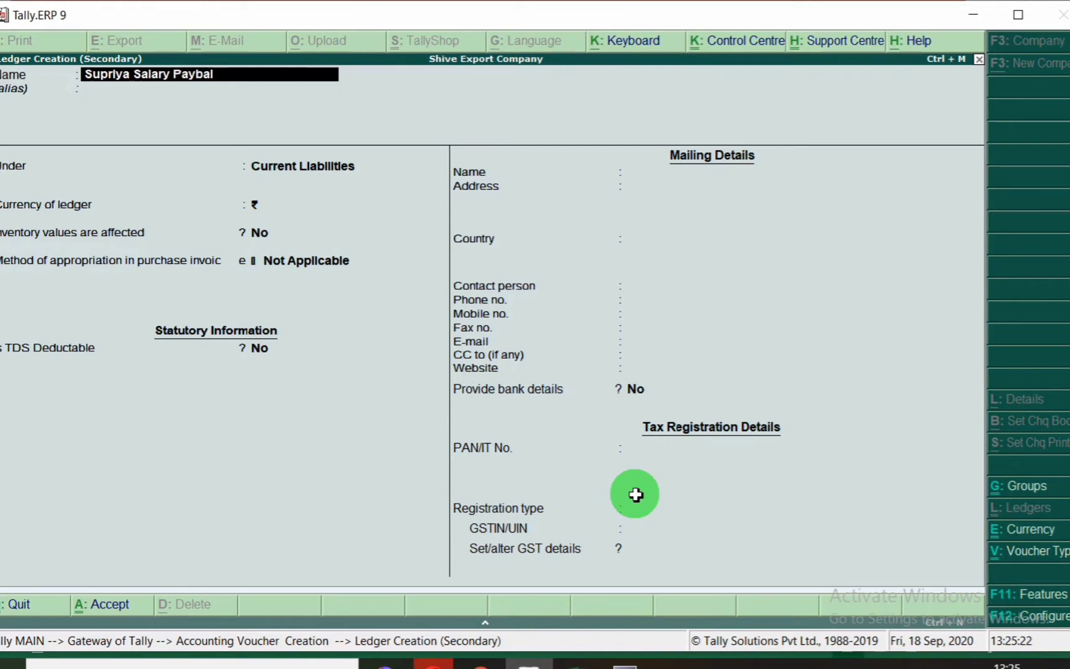
{"action": "type", "text": "e A/c"}
{"action": "key", "text": "Return"}
{"action": "key", "text": "Return"}
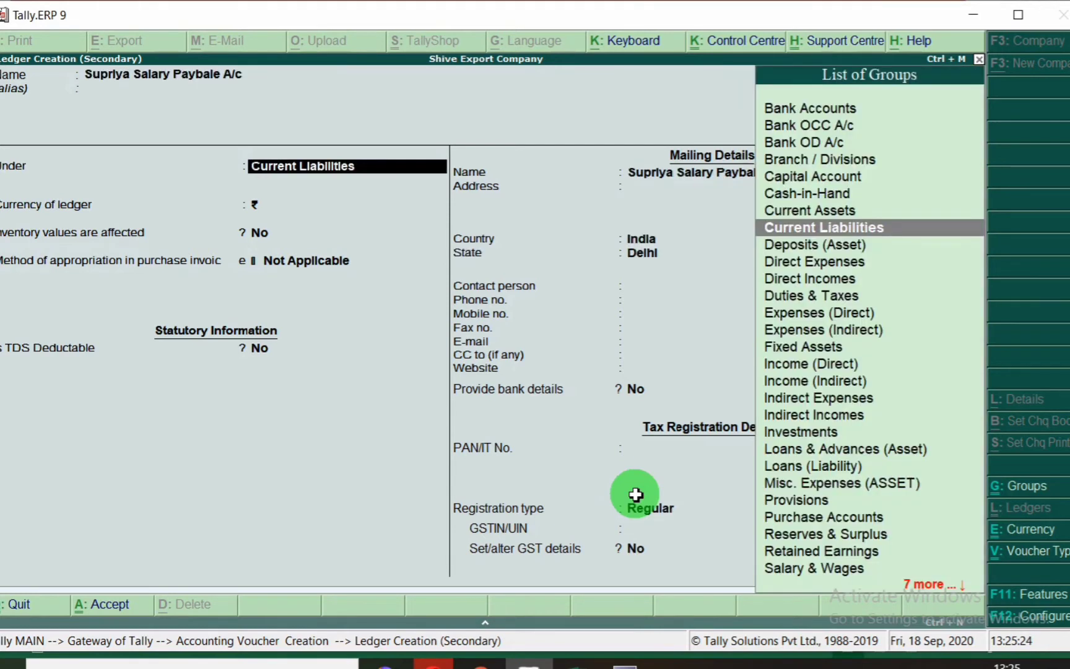
{"action": "key", "text": "ctrl+a"}
{"action": "key", "text": "Return"}
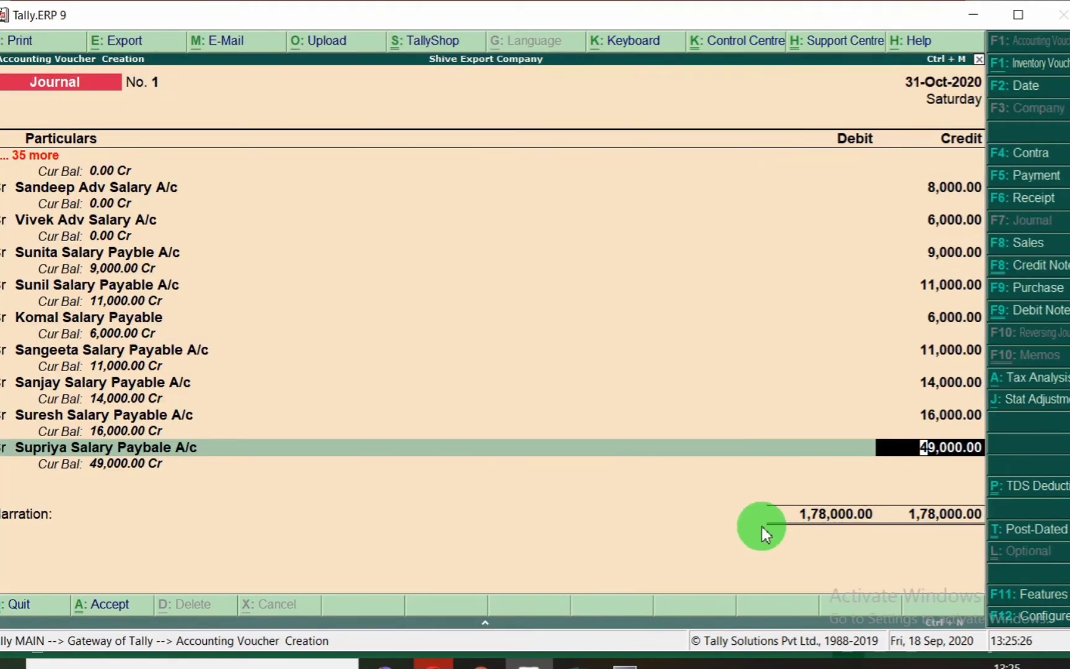
- Look up the seventh employee's Salary Payable in the Excel sheet and credit that employee's salary payable ledger with 14,000 in Tally
{"action": "key", "text": "alt+Tab"}
{"action": "key", "text": "alt+Tab"}
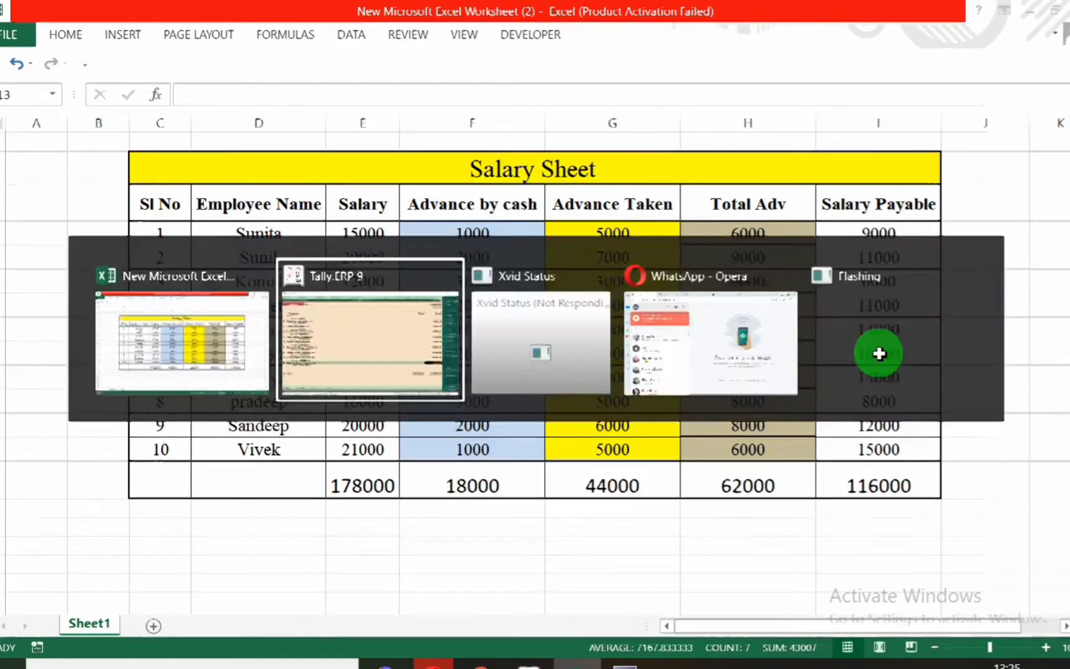
{"action": "type", "text": "14000"}
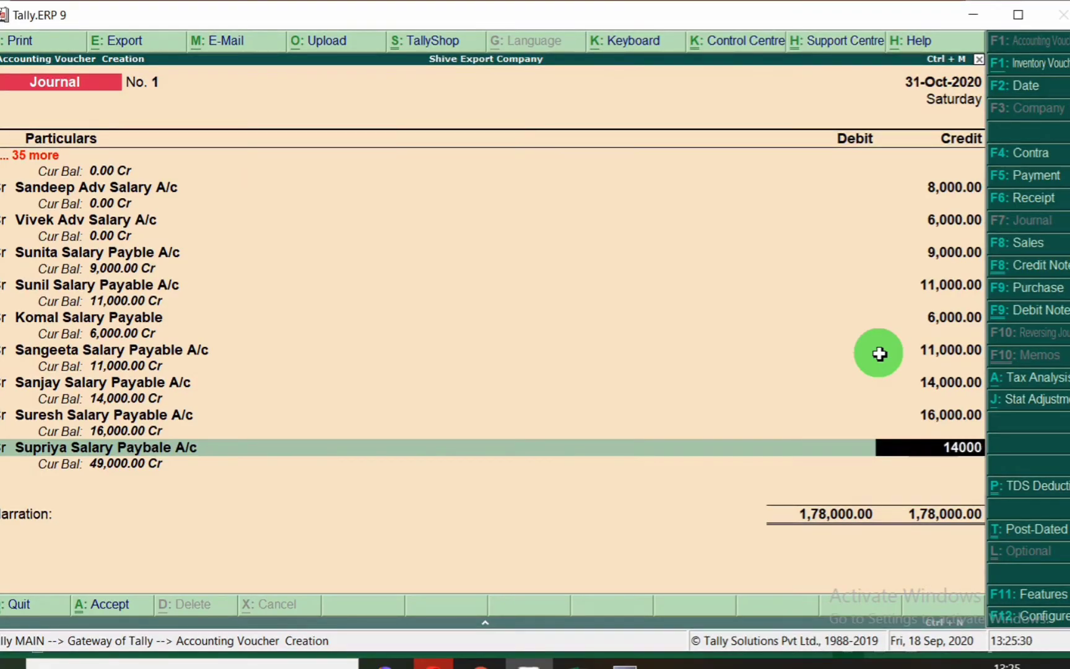
{"action": "key", "text": "Return"}
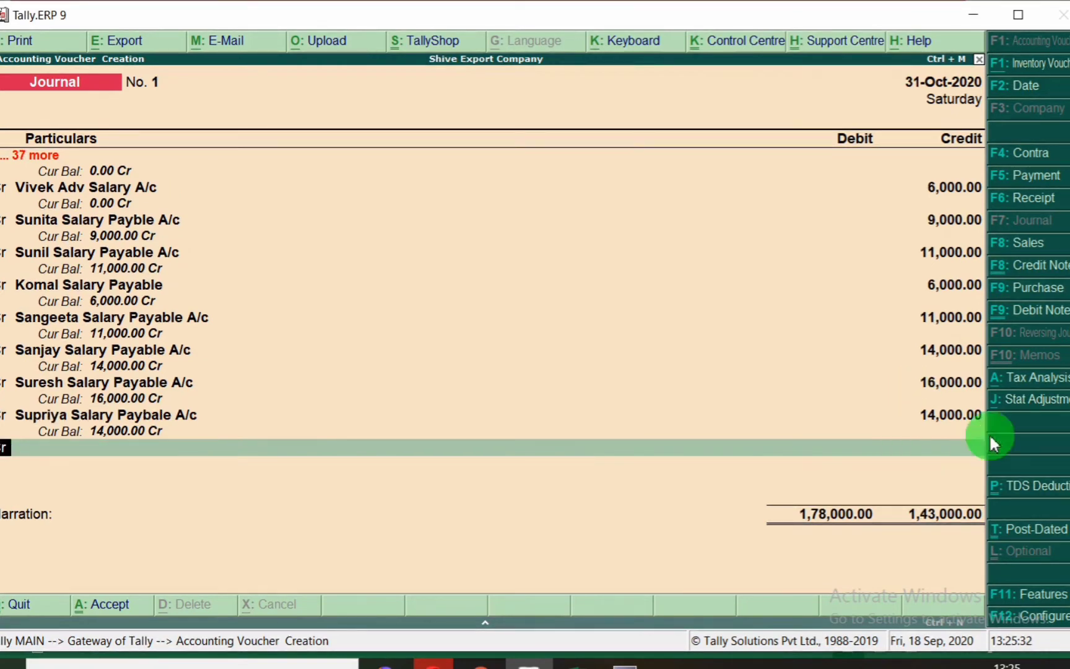
- Mark the eighth employee's row in Excel and create a Tally credit ledger with that employee's name plus "Salary Payable A/c", under Current Liabilities
{"action": "key", "text": "Return"}
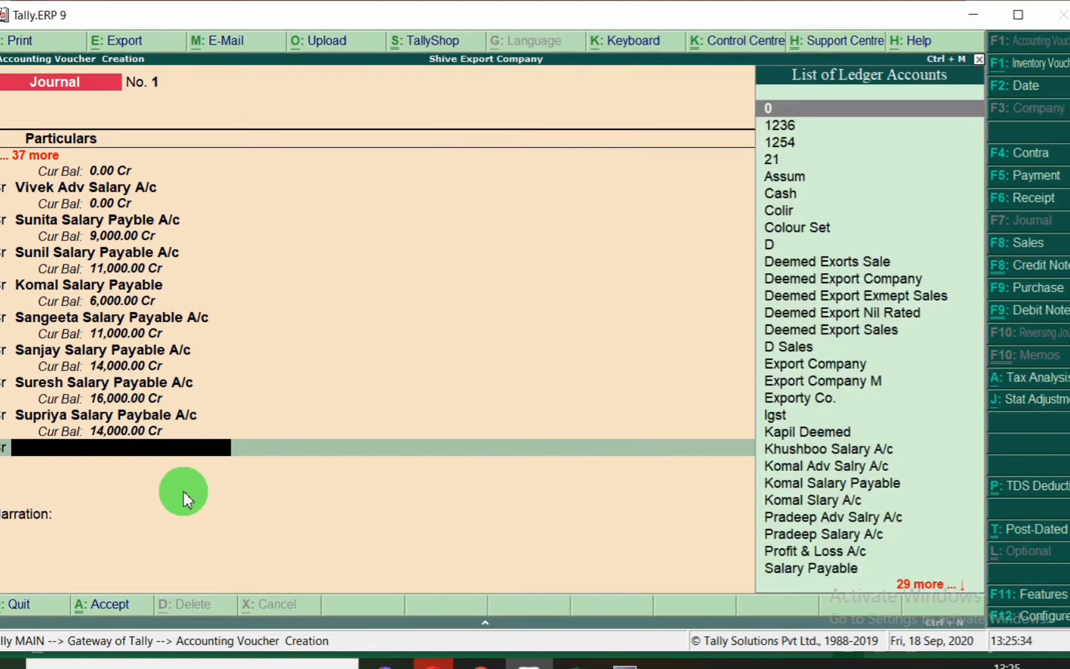
{"action": "key", "text": "alt+c"}
{"action": "key", "text": "alt+Tab"}
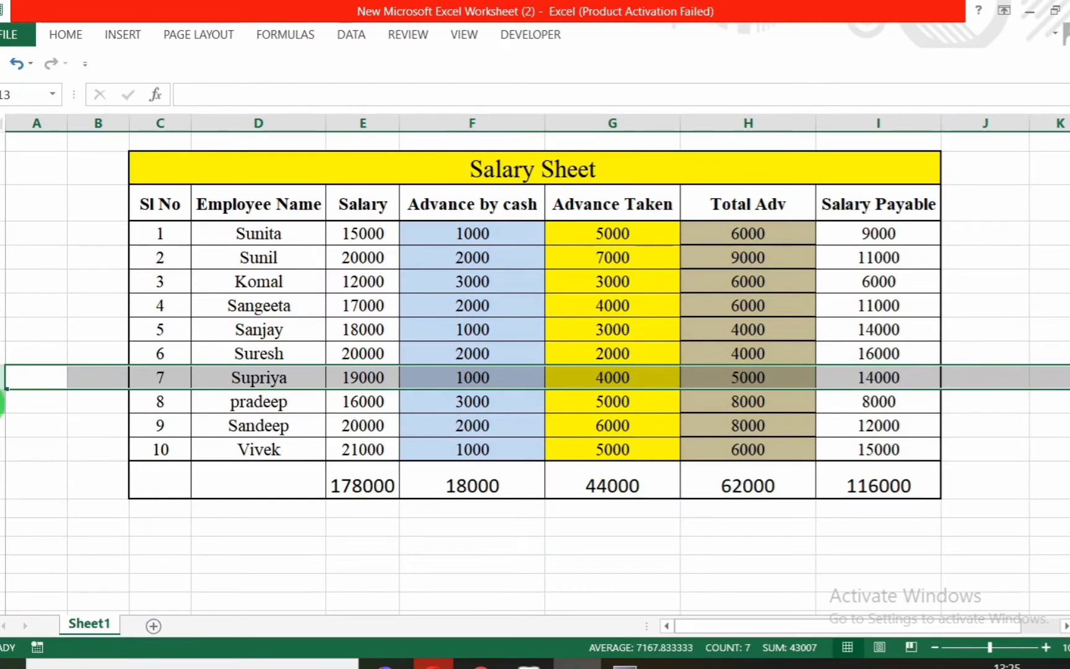
{"action": "left_click", "coordinate": [2, 401]}
{"action": "key", "text": "alt+Tab"}
{"action": "type", "text": "Pradeep"}
{"action": "type", "text": " Sal"}
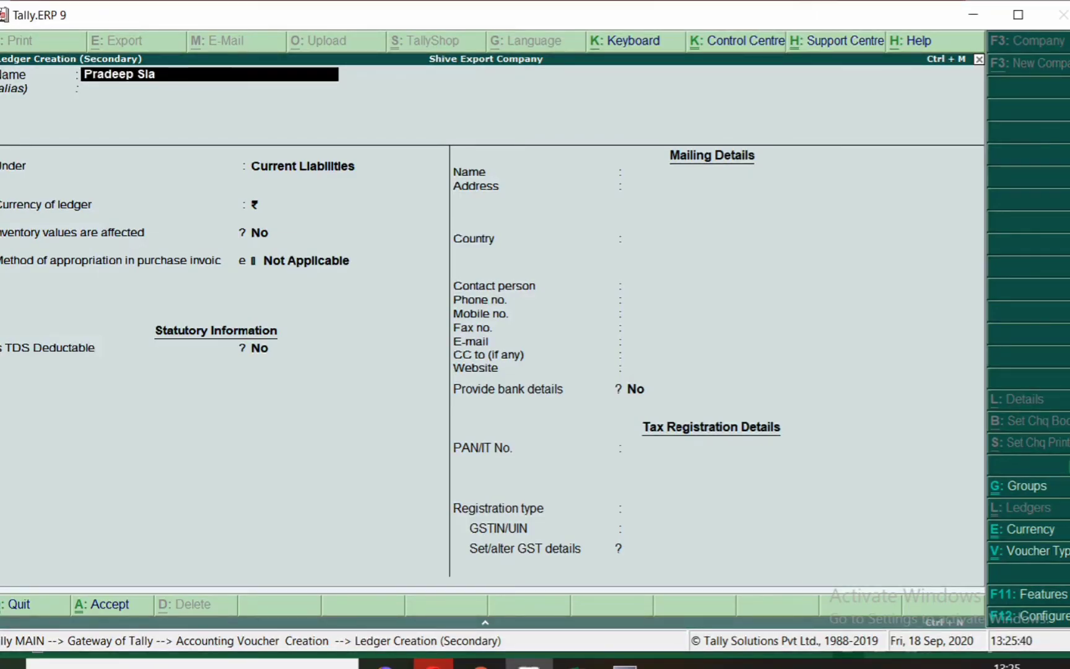
{"action": "type", "text": "ary Paybal"}
{"action": "key", "text": "BackSpace"}
{"action": "key", "text": "BackSpace"}
{"action": "type", "text": "able A/c"}
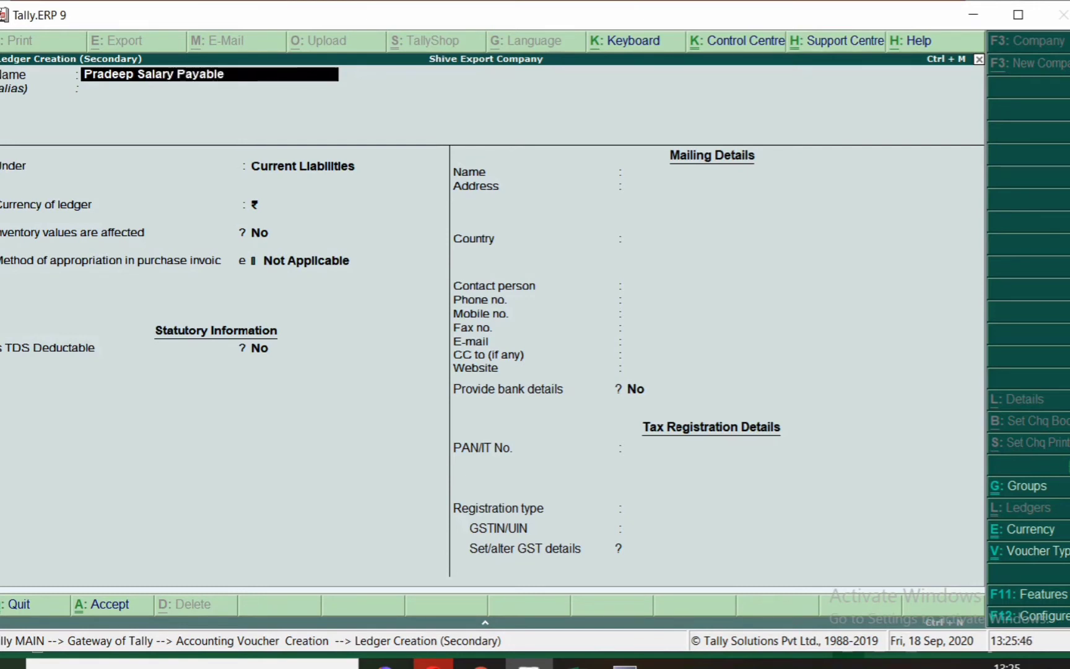
{"action": "key", "text": "Return"}
{"action": "key", "text": "Return"}
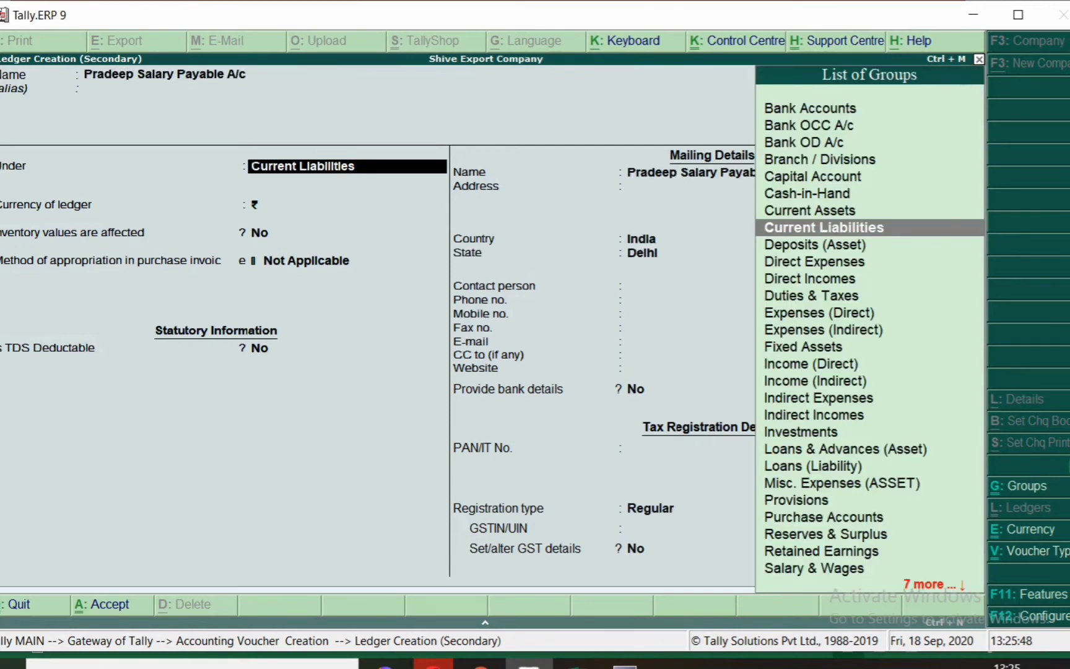
{"action": "key", "text": "ctrl+a"}
- Look up the eighth employee's Salary Payable in the Excel sheet and credit that employee's salary payable ledger with 8,000 in Tally
{"action": "key", "text": "alt+Tab"}
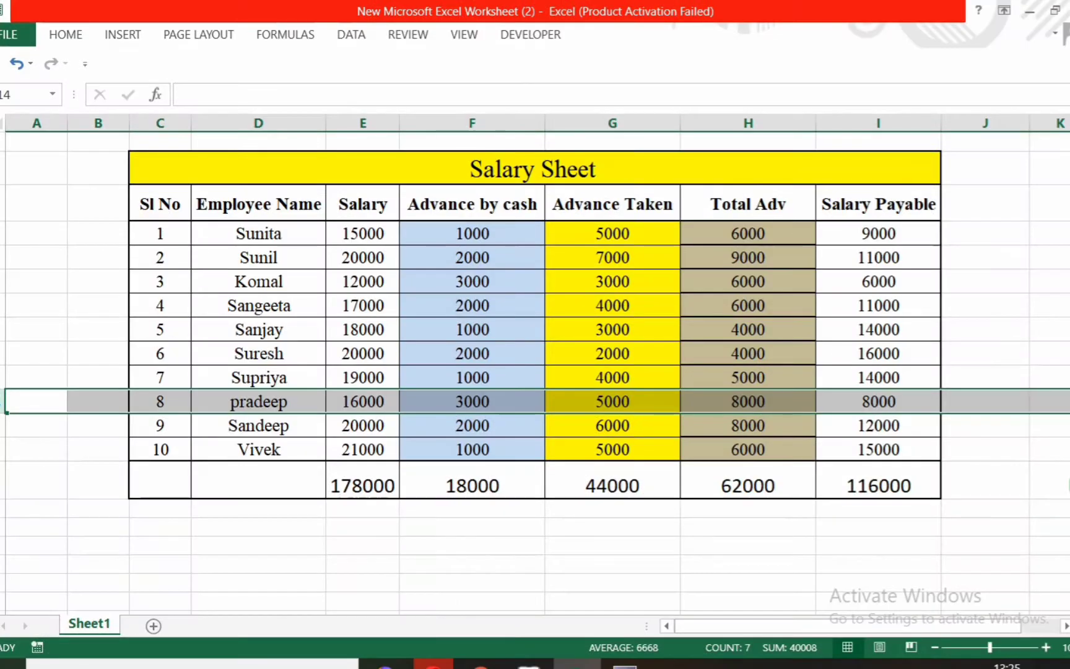
{"action": "key", "text": "alt+Tab"}
{"action": "type", "text": "8000"}
{"action": "key", "text": "Return"}
- Mark the ninth employee's row in Excel and create a Tally credit ledger with that employee's name plus "Salary Payable A/c", under Current Liabilities
{"action": "key", "text": "Return"}
{"action": "key", "text": "alt+c"}
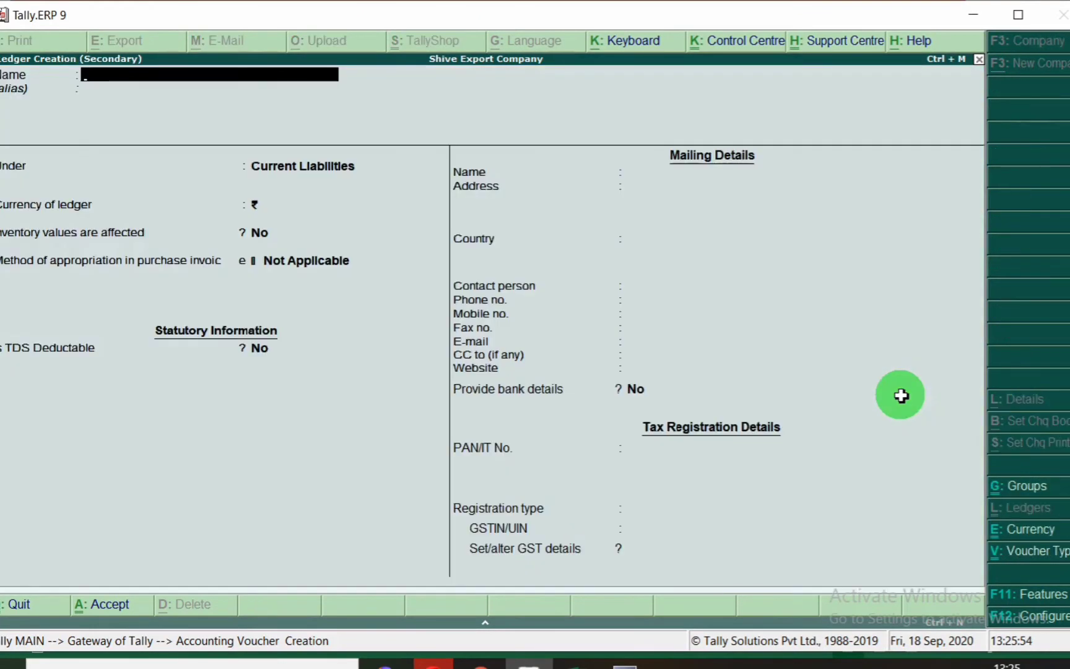
{"action": "key", "text": "alt+Tab"}
{"action": "left_click", "coordinate": [5, 425]}
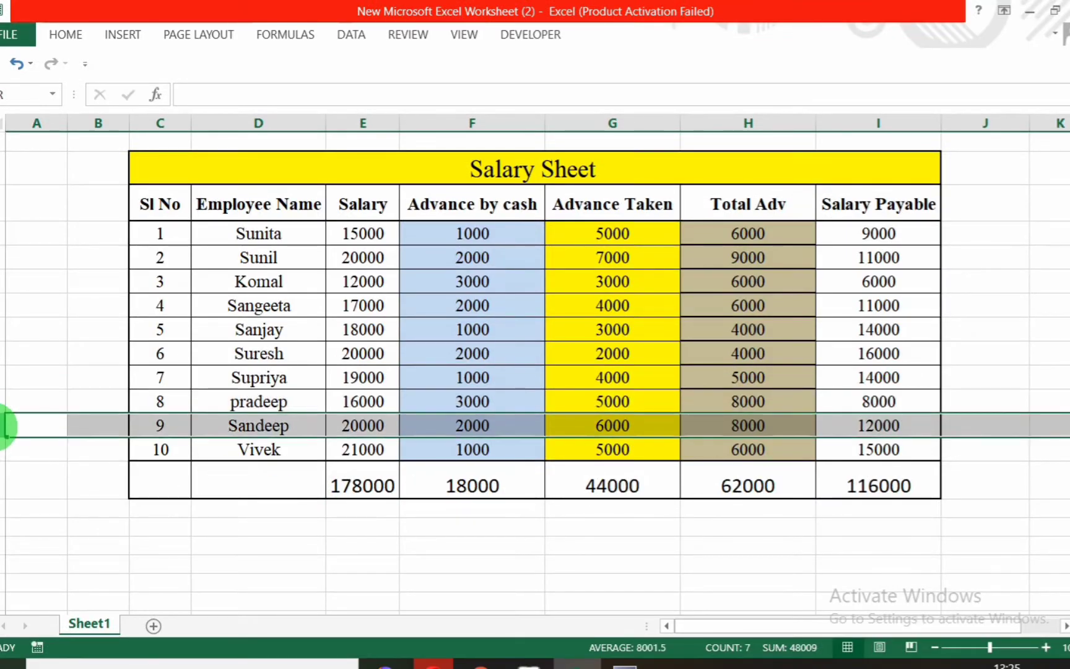
{"action": "key", "text": "alt+Tab"}
{"action": "type", "text": "Sandeep Salary Payable A/c"}
{"action": "key", "text": "Return"}
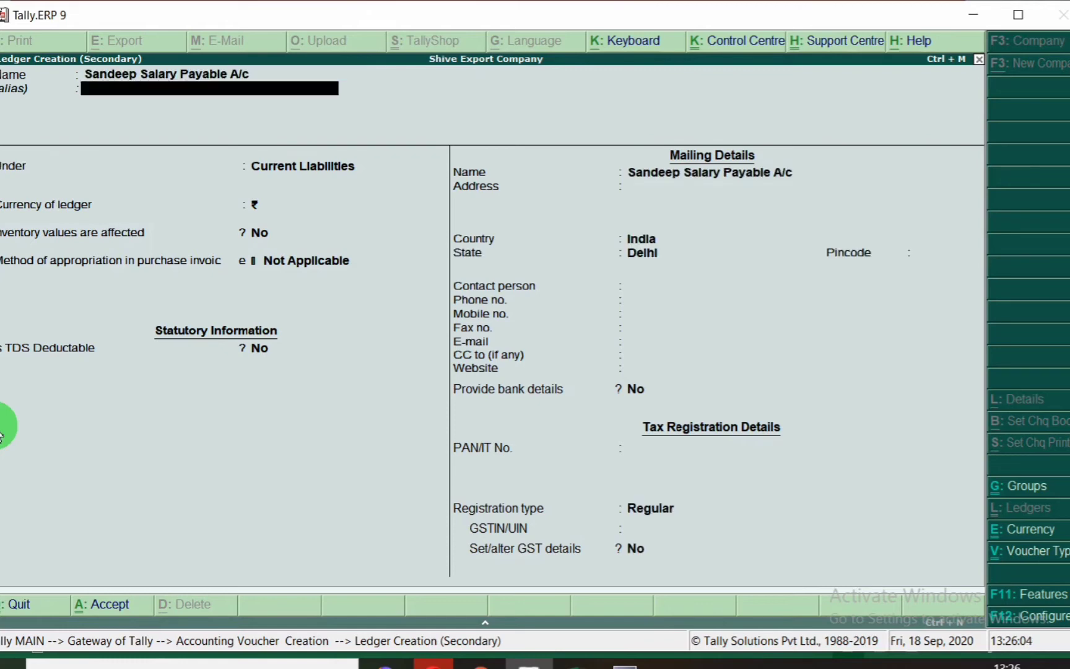
{"action": "key", "text": "Return"}
{"action": "key", "text": "Return"}
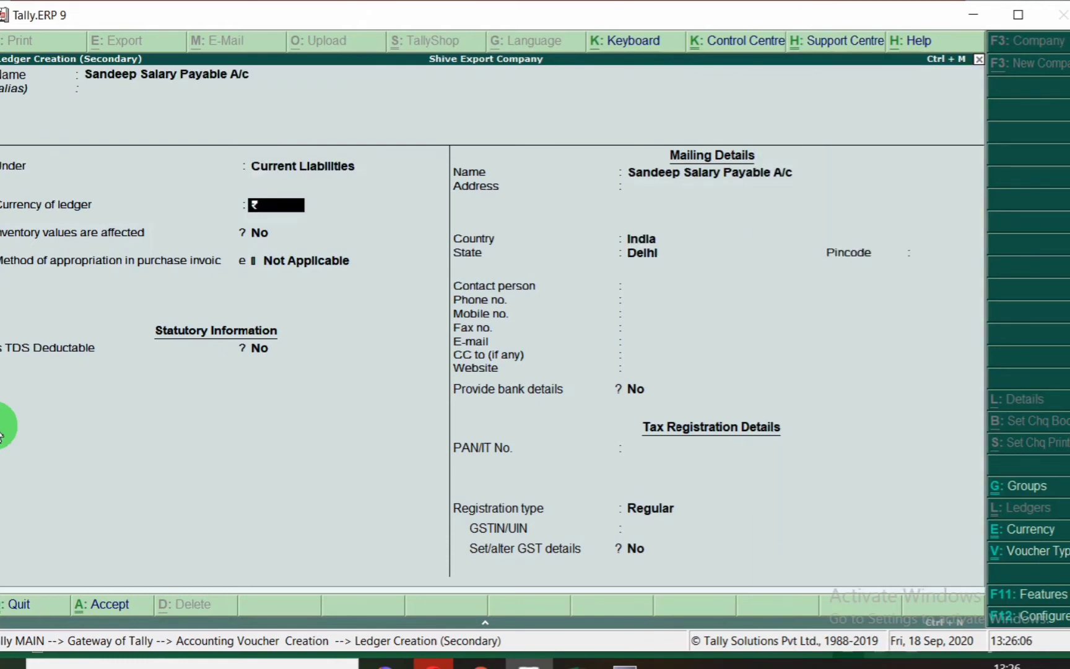
{"action": "key", "text": "ctrl+a"}
- Look up the ninth employee's Salary Payable in the Excel sheet and credit that employee's salary payable ledger with 12,000 in Tally
{"action": "key", "text": "alt+Tab"}
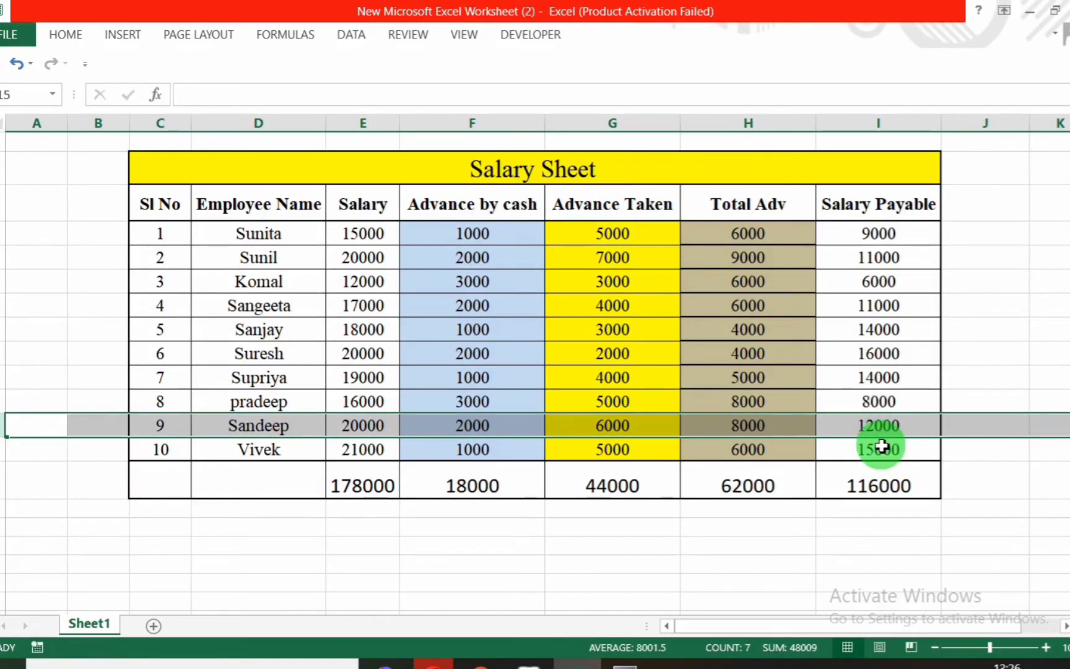
{"action": "key", "text": "alt+Tab"}
{"action": "type", "text": "12000"}
{"action": "key", "text": "Return"}
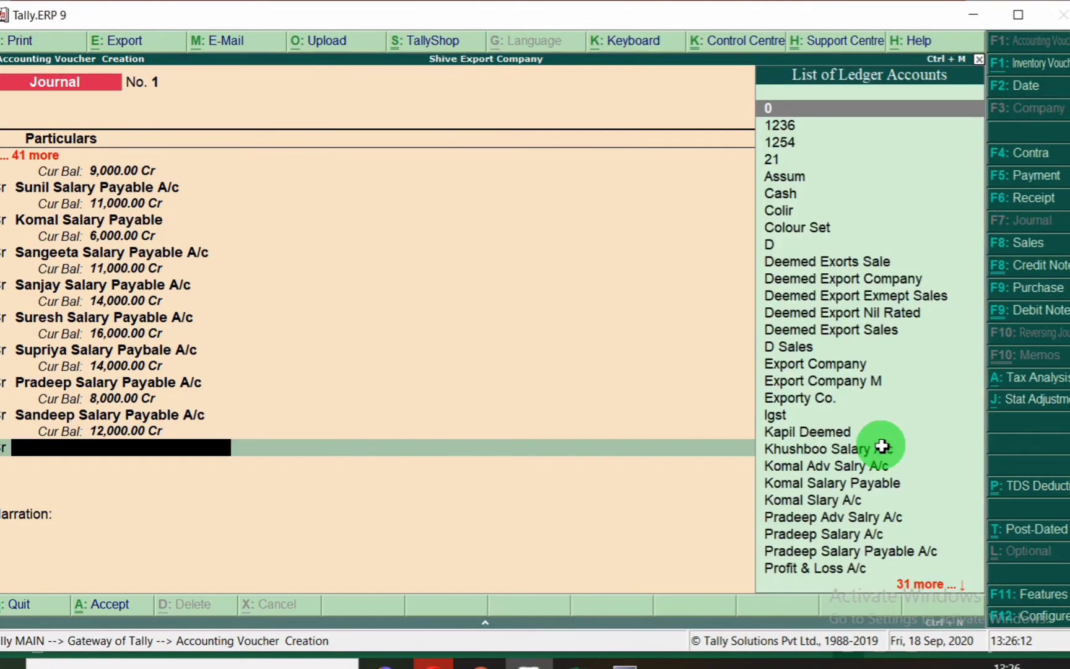
- Mark the tenth employee's row in Excel and create a Tally credit ledger with that employee's name plus "Salary Paybal A/c", under Current Liabilities
{"action": "key", "text": "alt+c"}
{"action": "key", "text": "alt+Tab"}
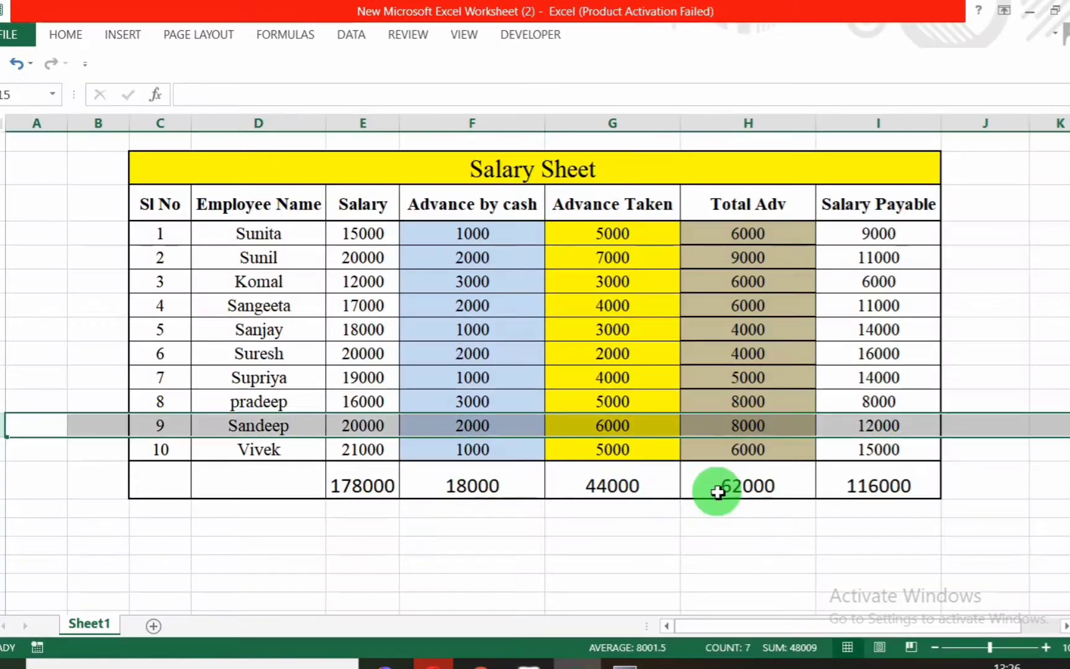
{"action": "left_click", "coordinate": [4, 448]}
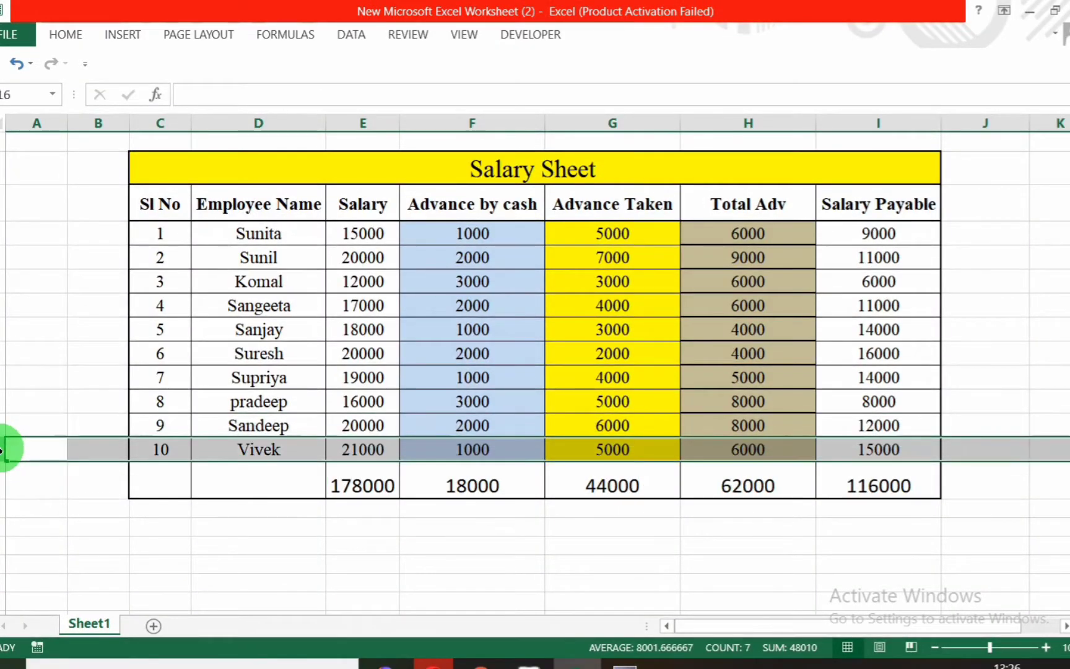
{"action": "key", "text": "alt+Tab"}
{"action": "type", "text": "Vivek Salary Pa"}
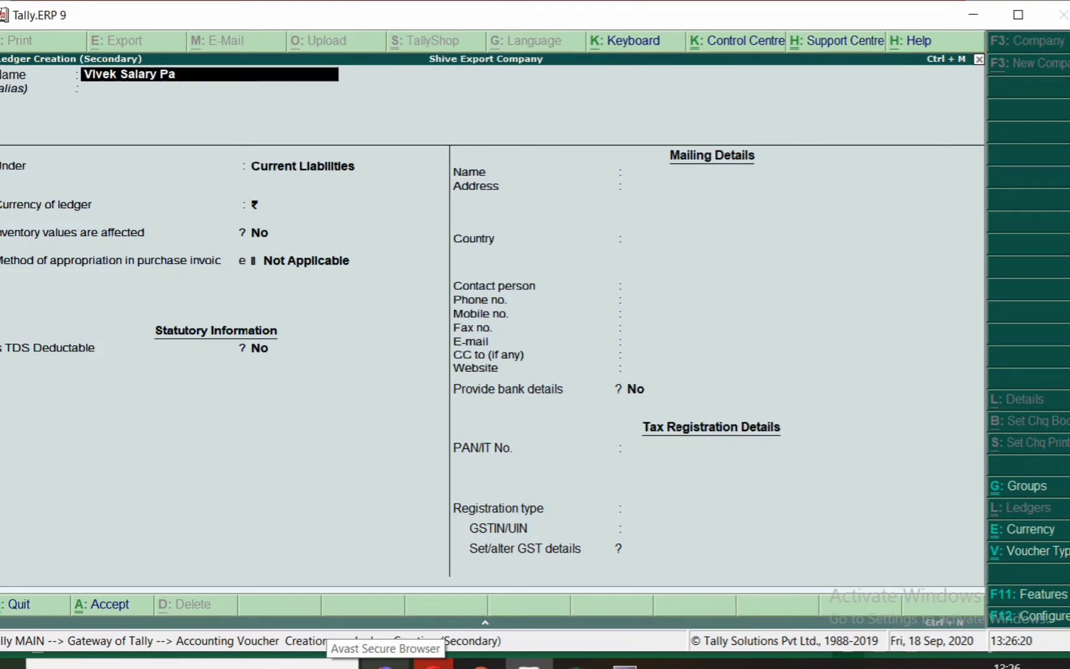
{"action": "type", "text": "ybal A/c"}
{"action": "key", "text": "Return"}
{"action": "key", "text": "Return"}
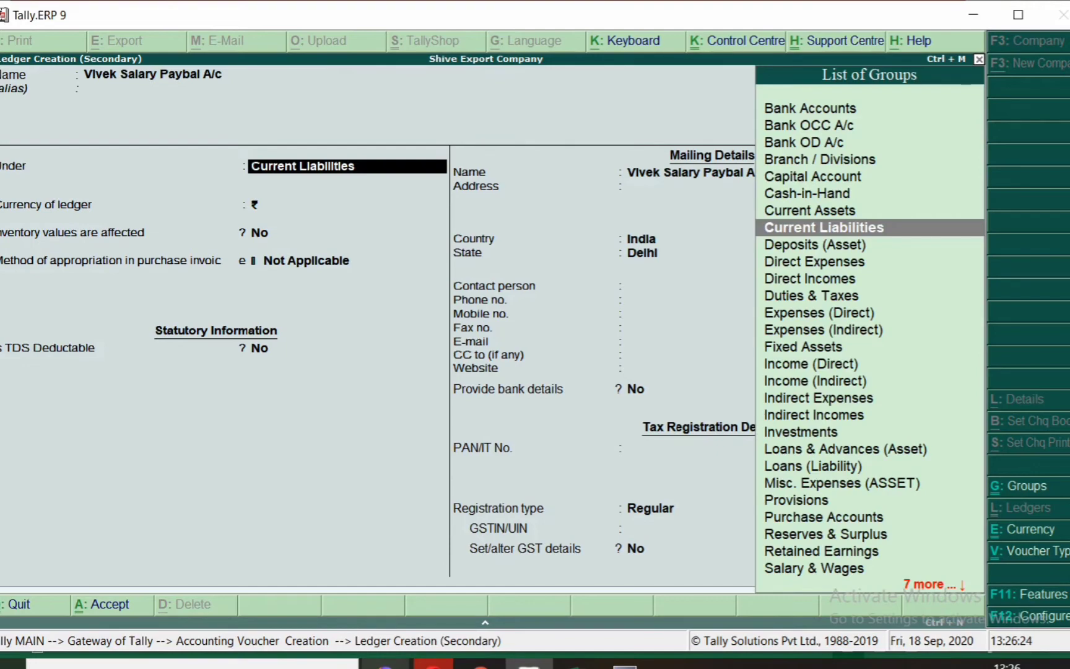
{"action": "key", "text": "ctrl+a"}
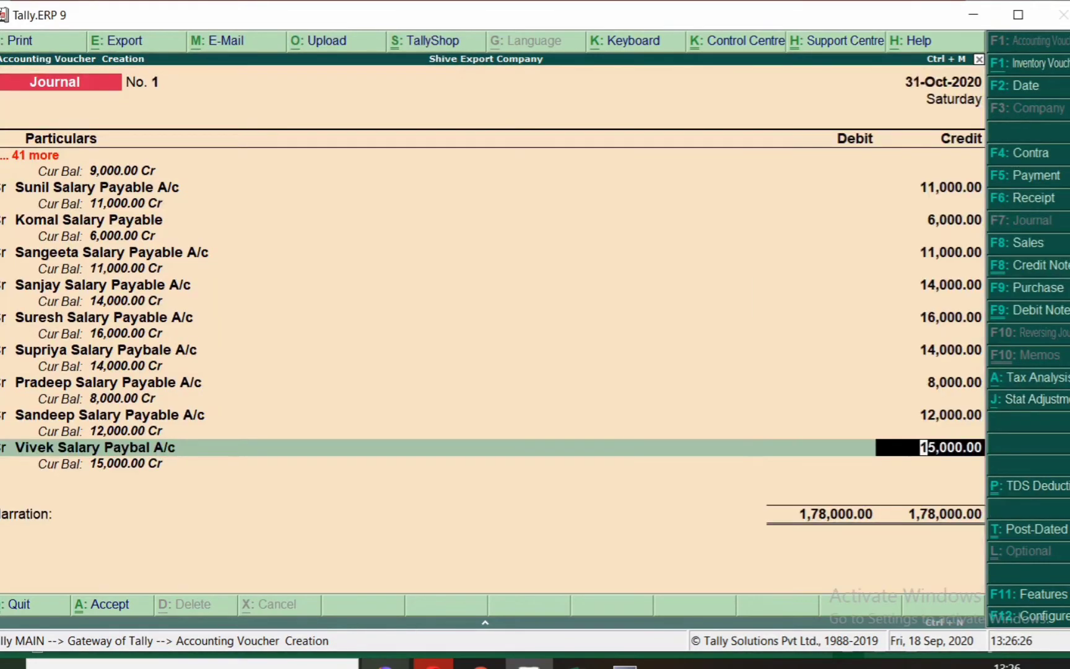
- Check the tenth employee's Salary Payable in Excel, credit 15,000 in Tally, and save the journal voucher without a narration
{"action": "key", "text": "alt+Tab"}
{"action": "key", "text": "alt+Tab"}
{"action": "key", "text": "Return"}
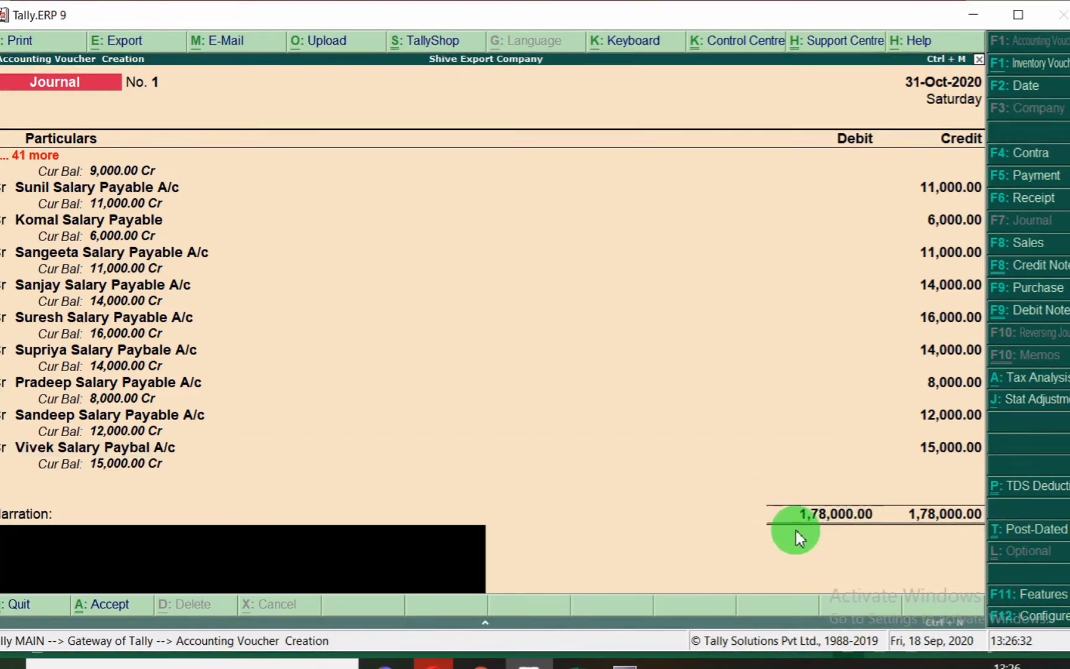
{"action": "key", "text": "Return"}
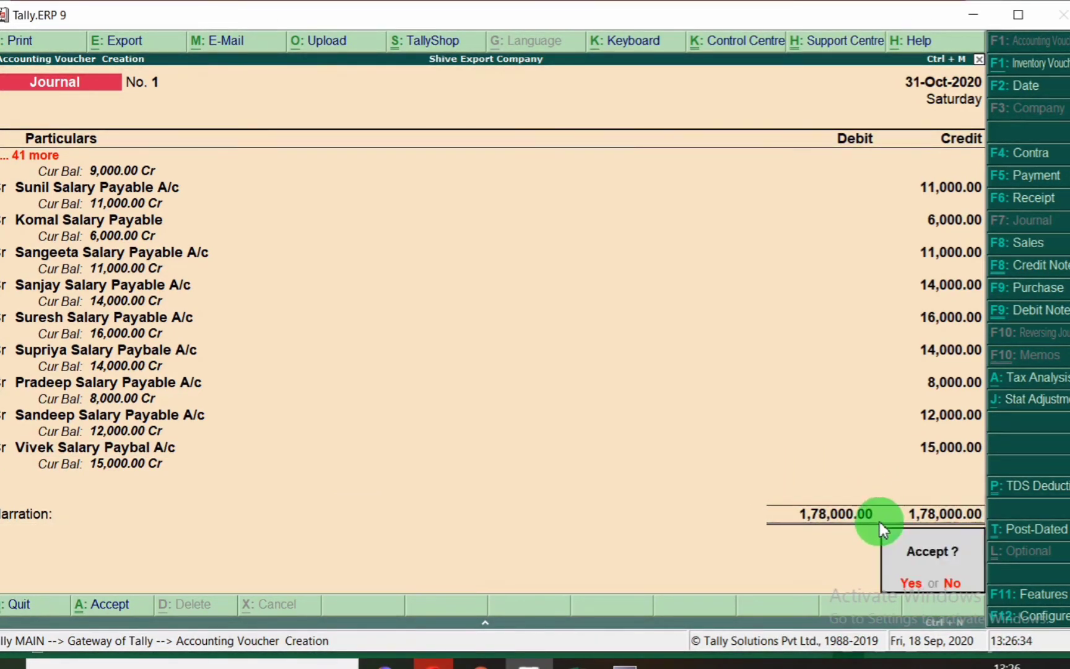
{"action": "key", "text": "Return"}
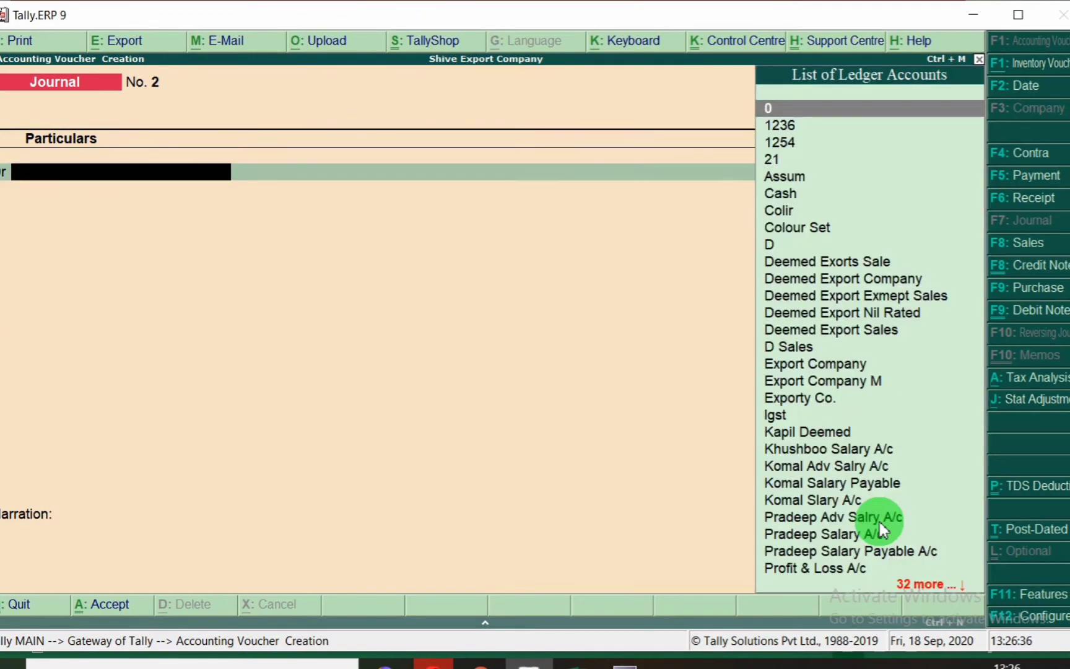
- Review the first employee's row in the Excel salary sheet and return to Tally
{"action": "key", "text": "alt+Tab"}
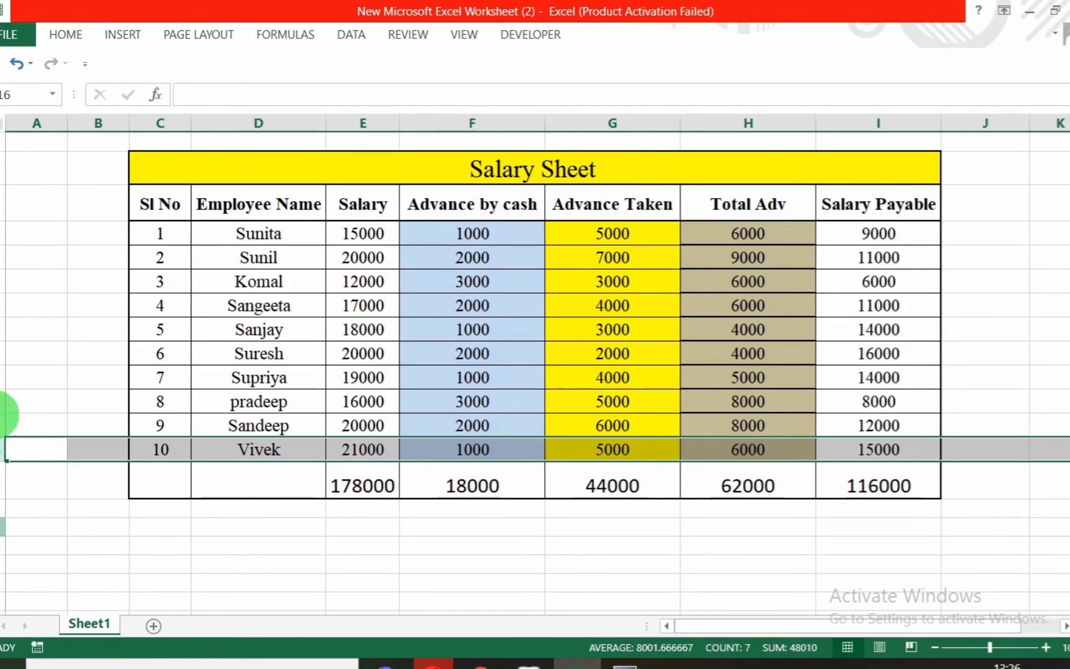
{"action": "left_click", "coordinate": [3, 232]}
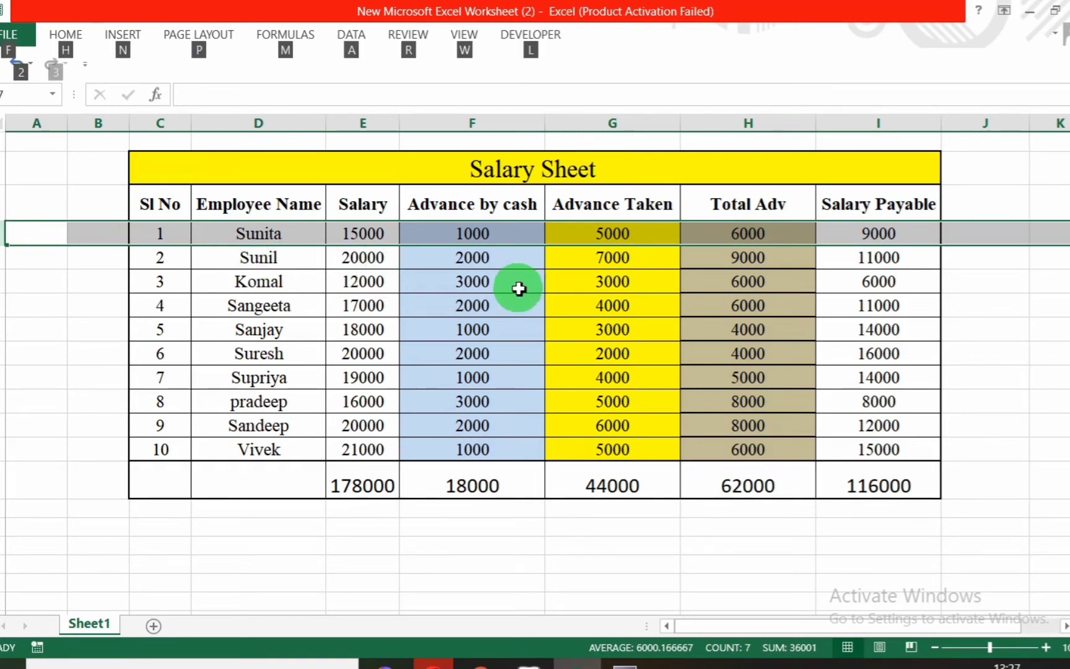
{"action": "left_click", "coordinate": [461, 332]}
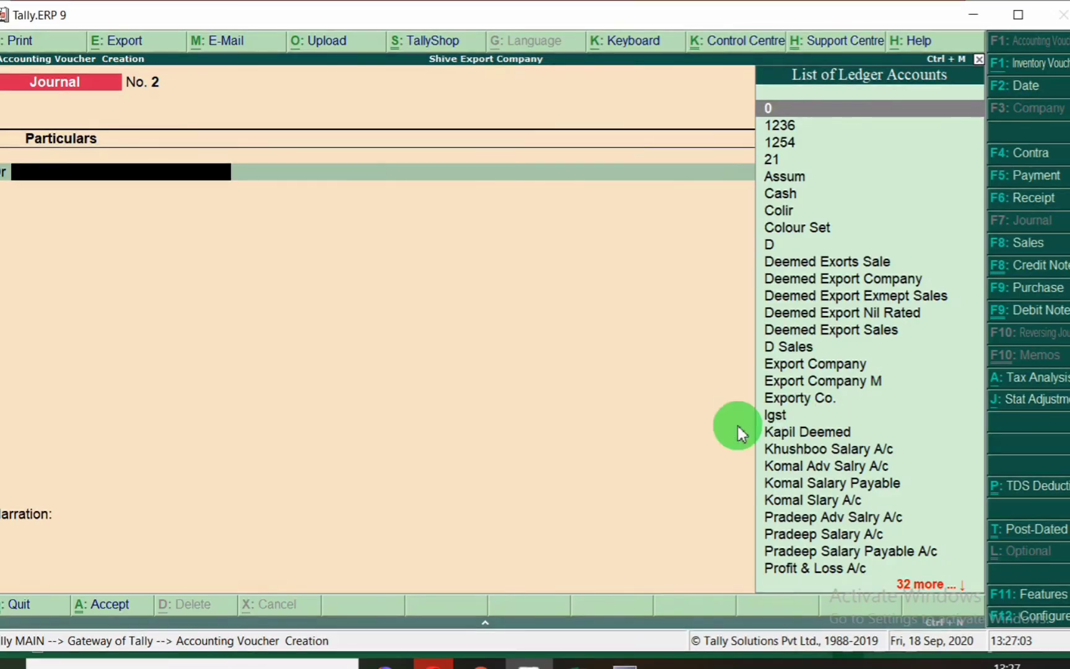
- Leave the blank journal voucher and view the Current Liabilities breakdown from the Balance Sheet
{"action": "key", "text": "Escape"}
{"action": "key", "text": "y"}
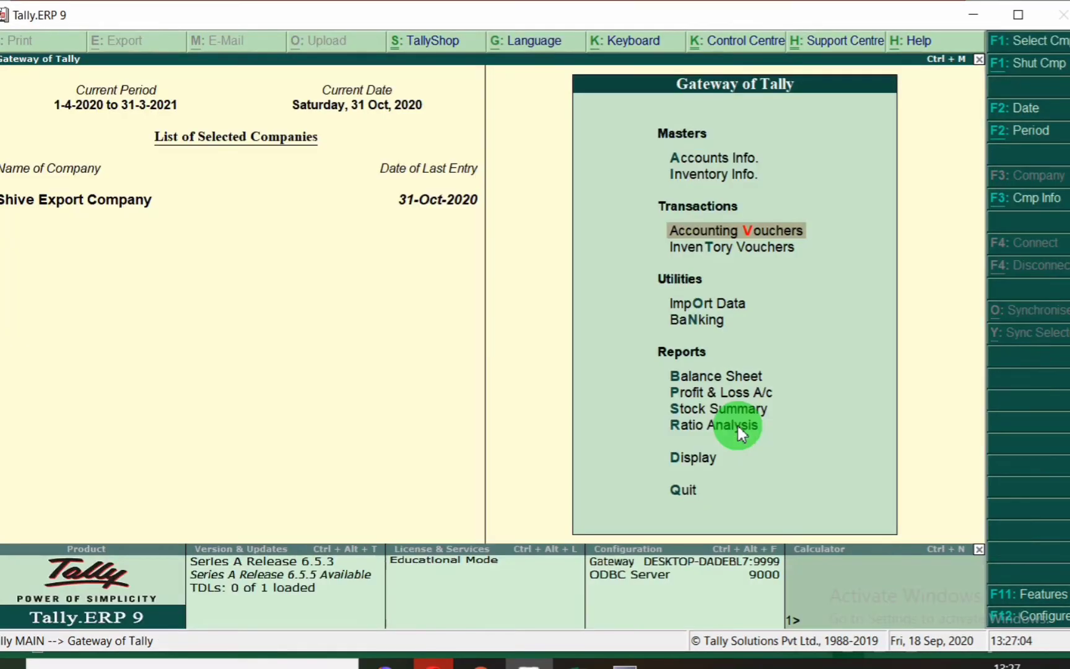
{"action": "key", "text": "b"}
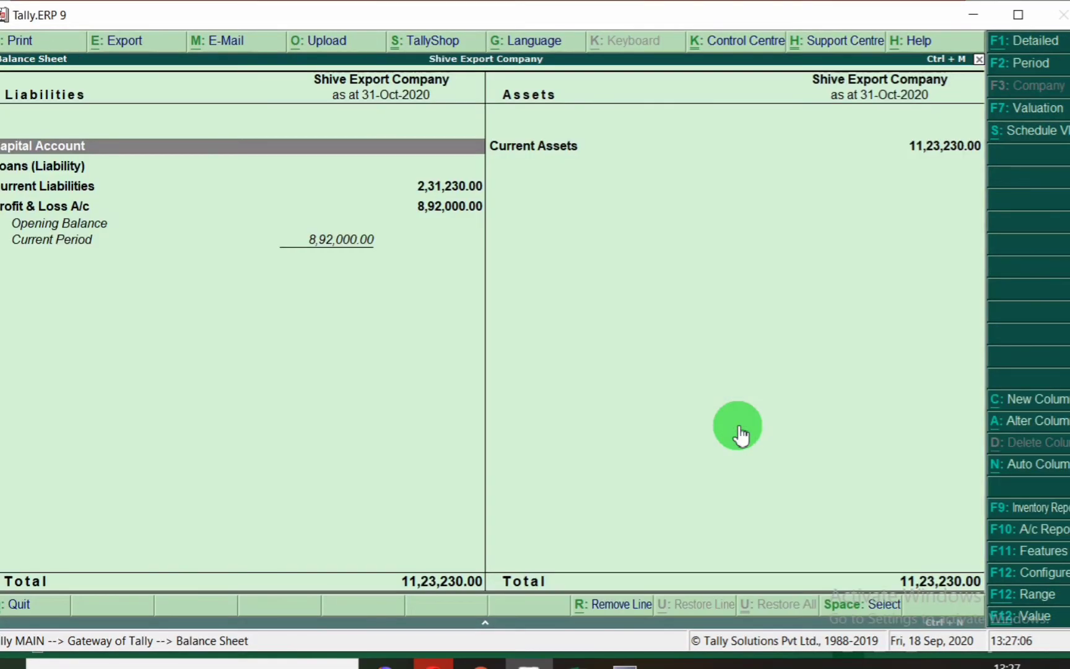
{"action": "left_click", "coordinate": [90, 186]}
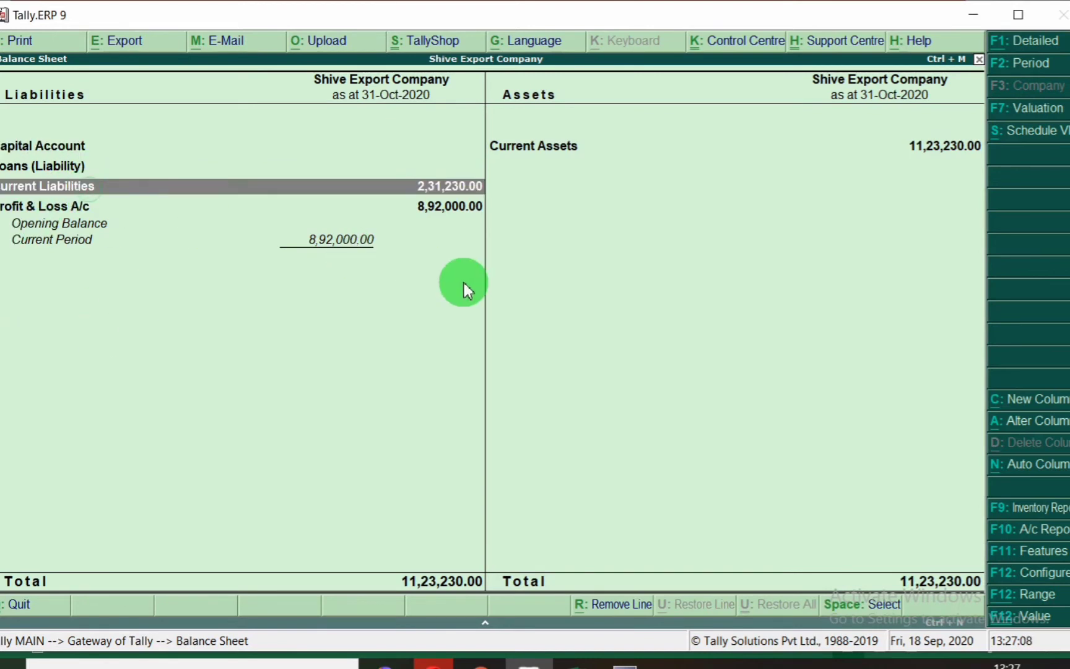
{"action": "key", "text": "Return"}
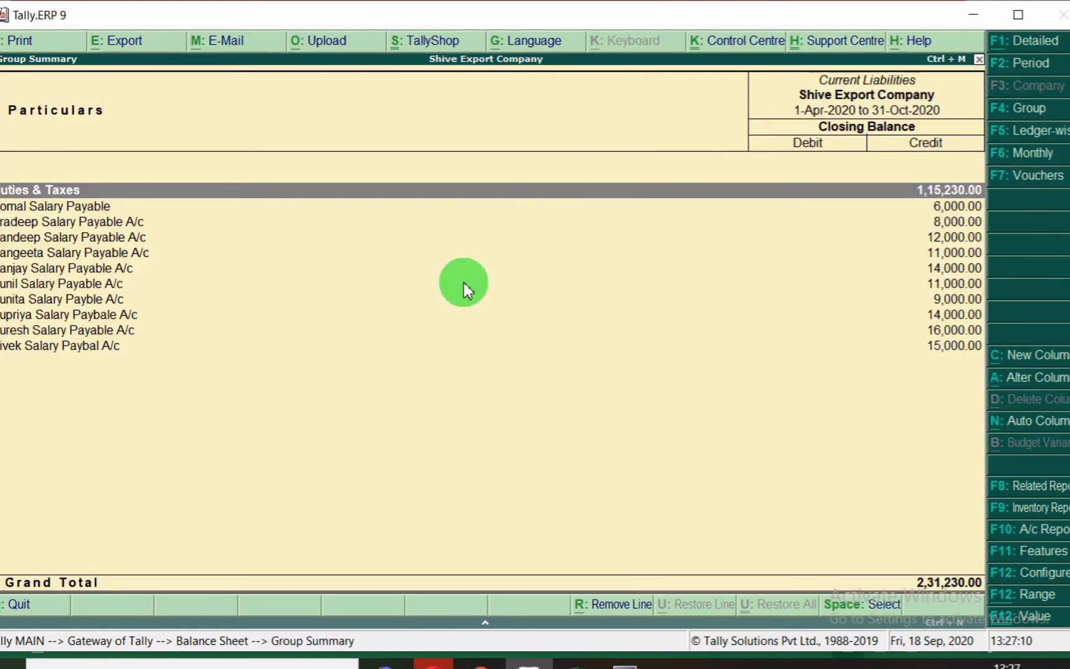
- Mark the first six salary payable ledgers in the Current Liabilities summary and go back up to Duties & Taxes
{"action": "left_click", "coordinate": [74, 206]}
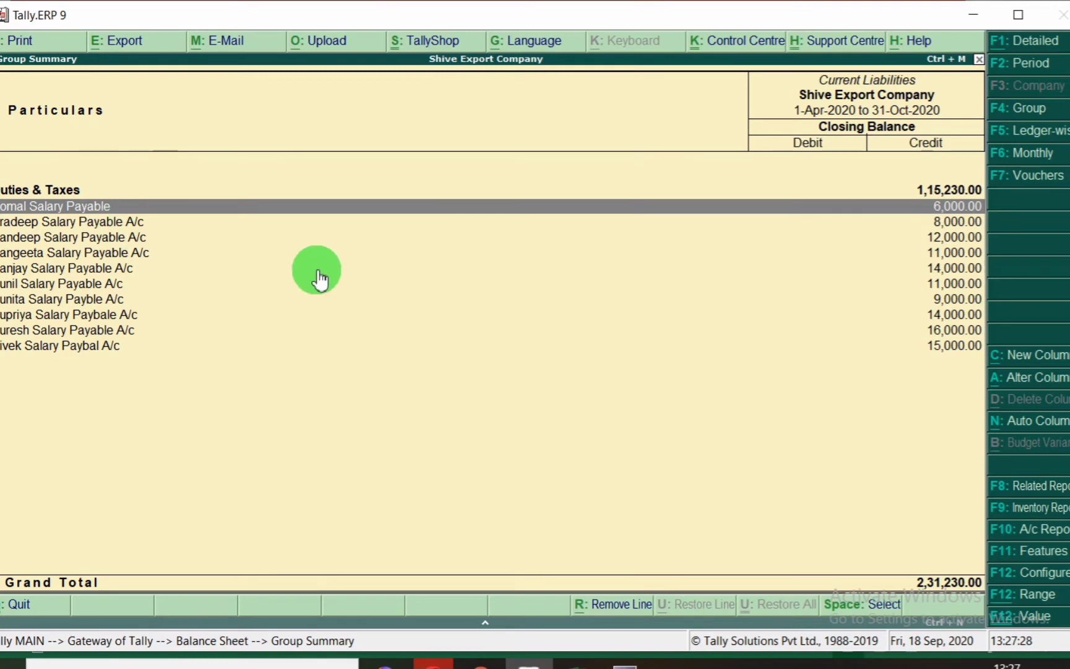
{"action": "key", "text": "space"}
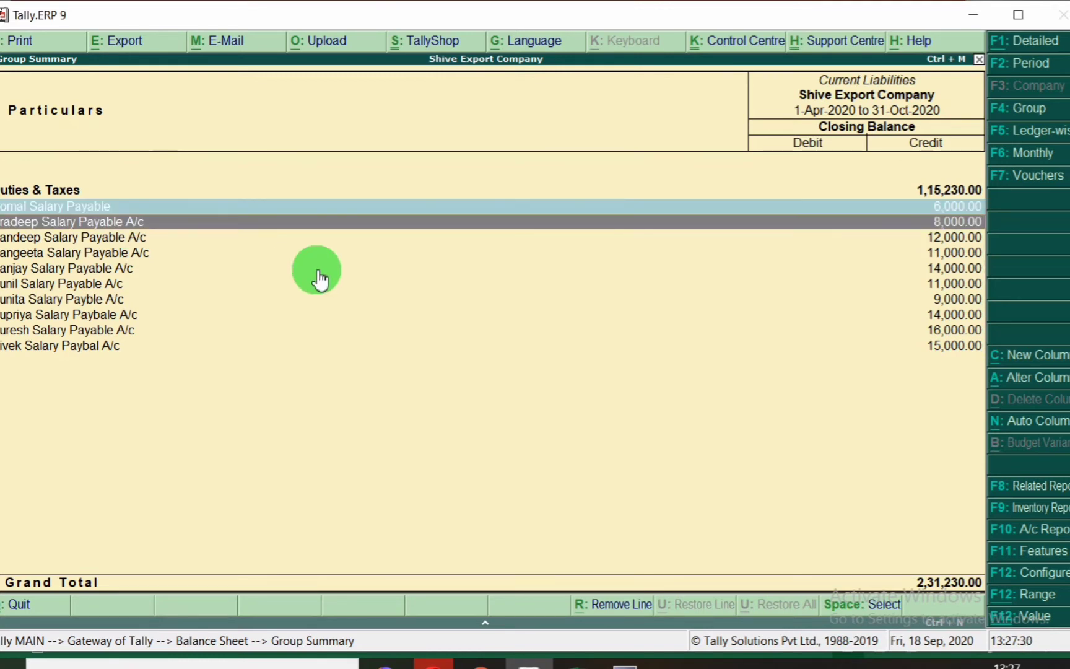
{"action": "key", "text": "space"}
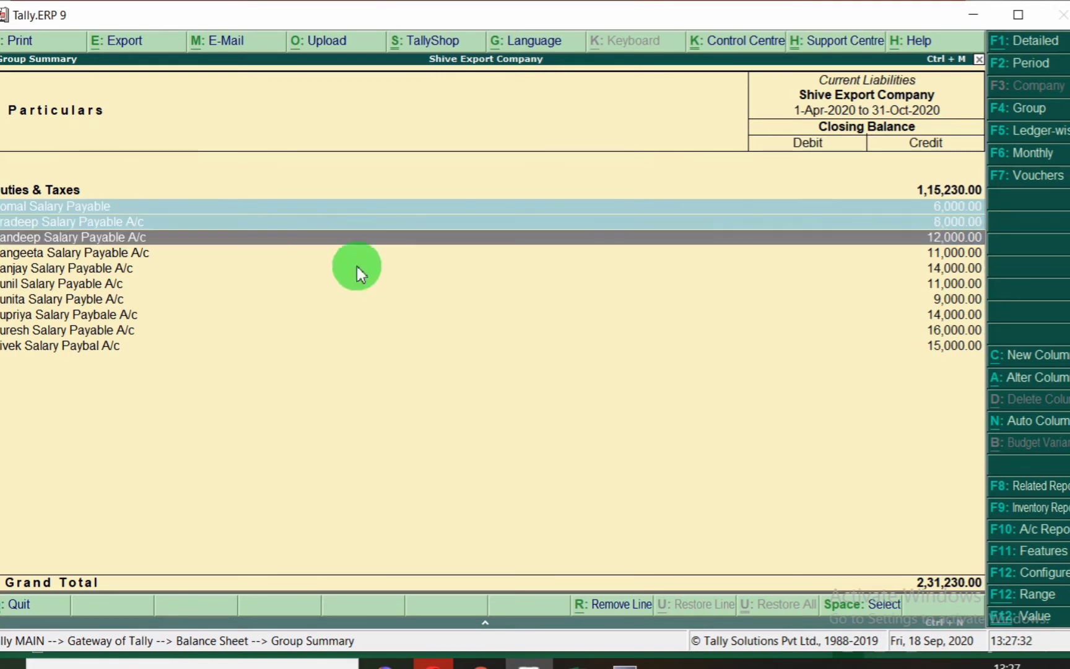
{"action": "key", "text": "space"}
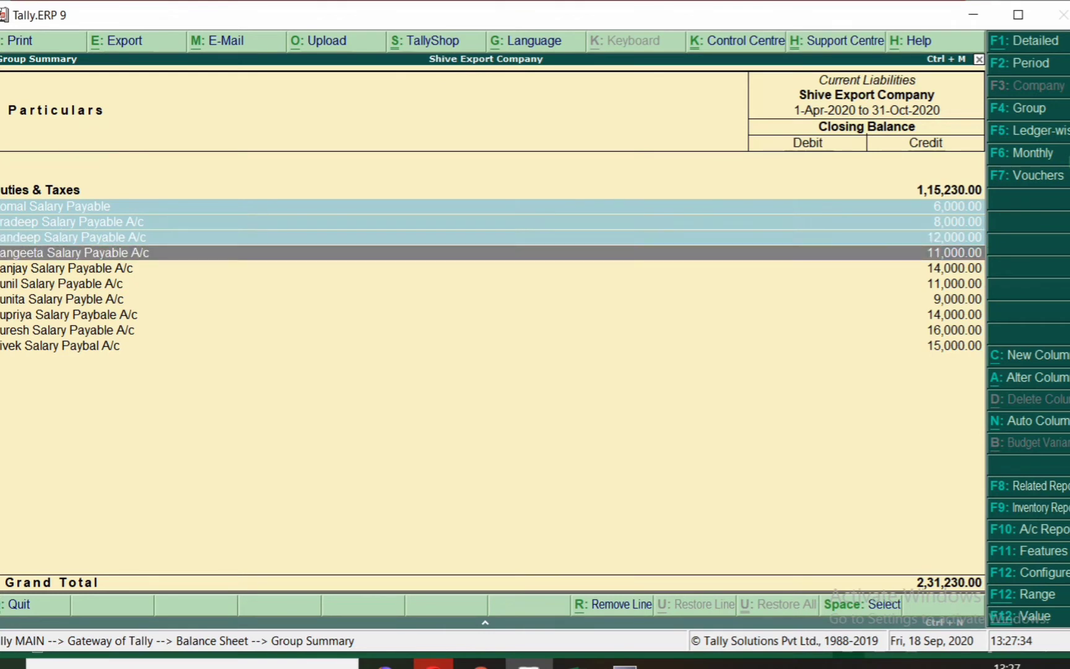
{"action": "key", "text": "space"}
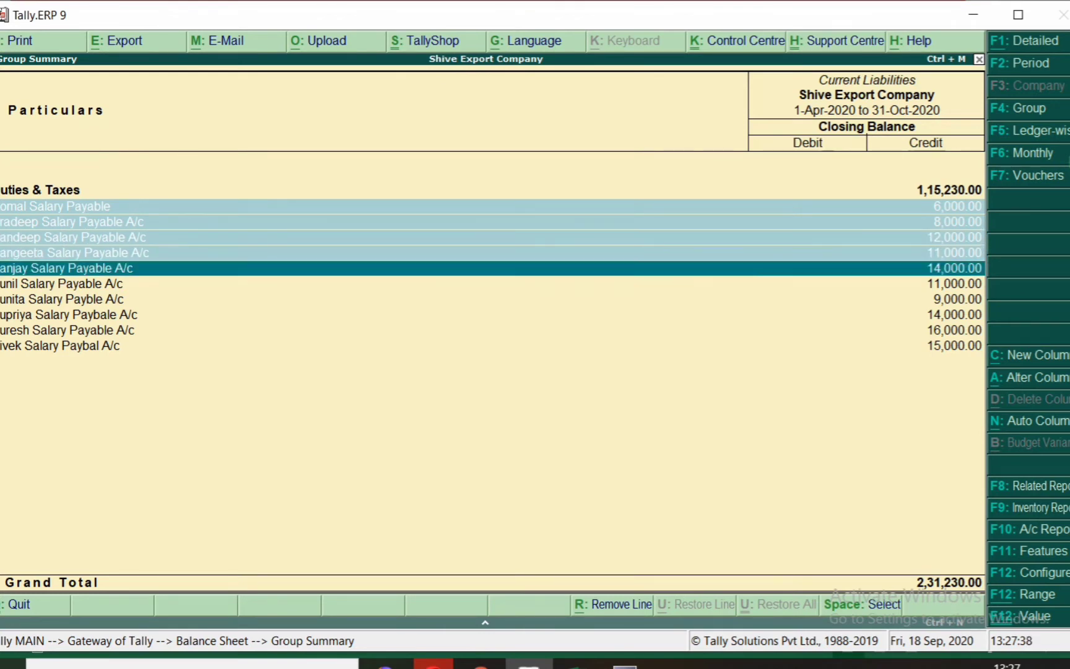
{"action": "key", "text": "space"}
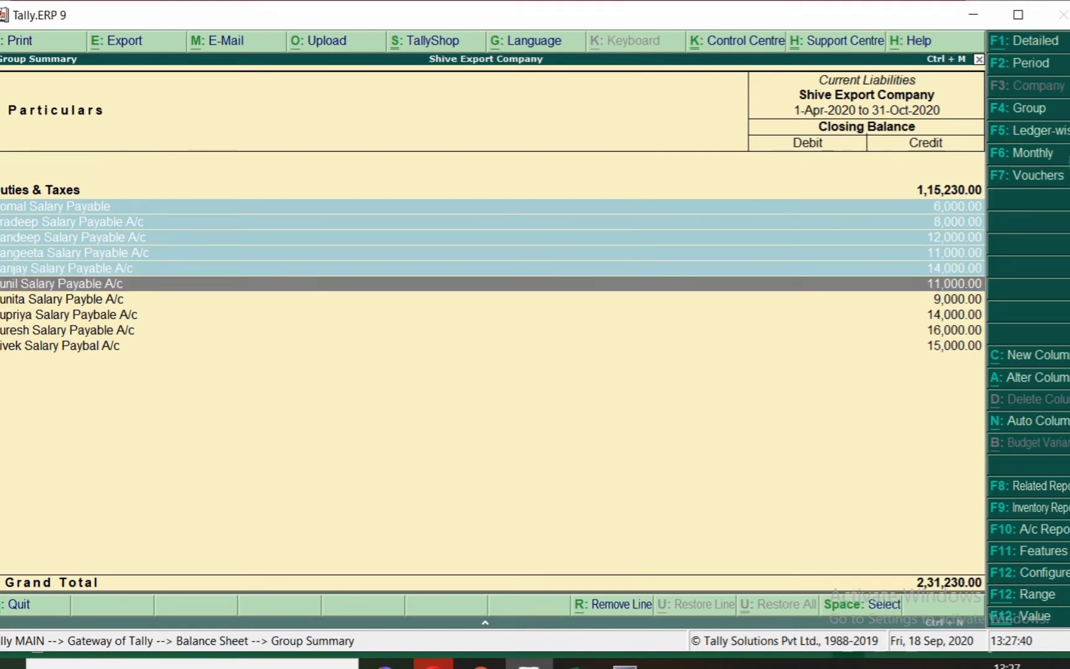
{"action": "key", "text": "space"}
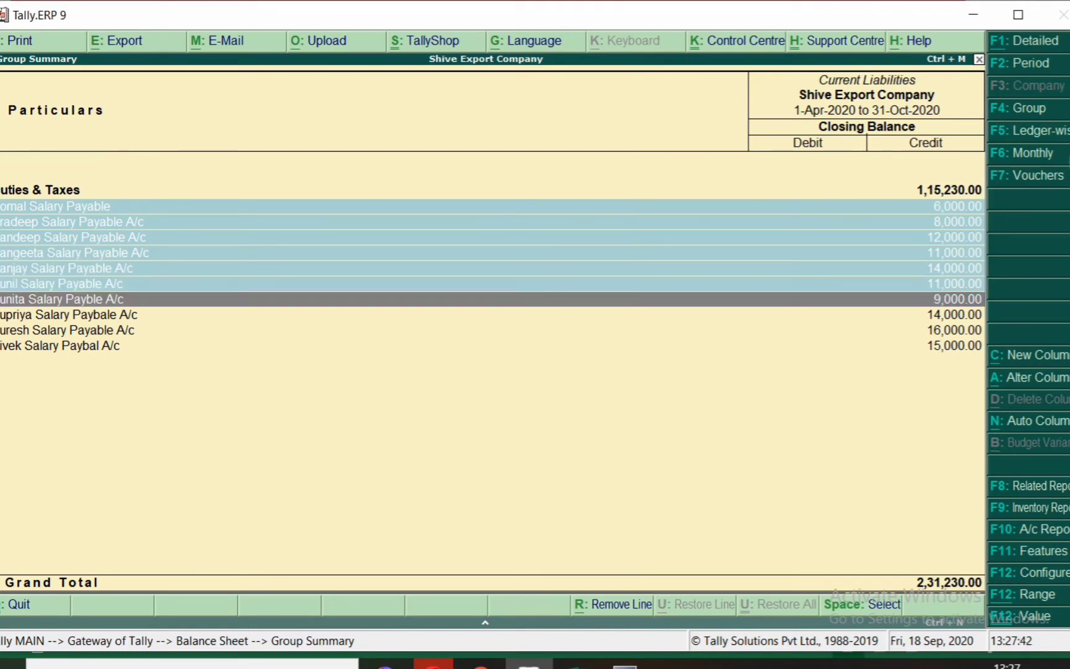
{"action": "key", "text": "Up"}
{"action": "key", "text": "Up"}
{"action": "key", "text": "Up"}
{"action": "key", "text": "Up"}
{"action": "key", "text": "Up"}
{"action": "key", "text": "Up"}
{"action": "key", "text": "Up"}
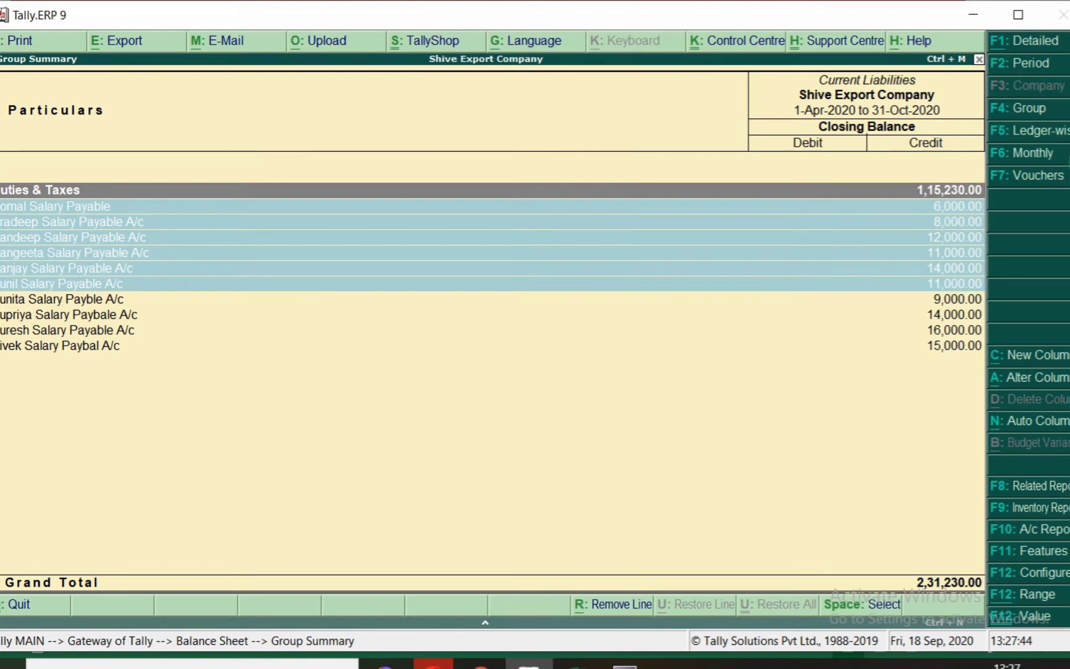
- Reopen the Current Liabilities summary after removing the marked ledgers, and remove only the Duties & Taxes line from it
{"action": "key", "text": "alt+r"}
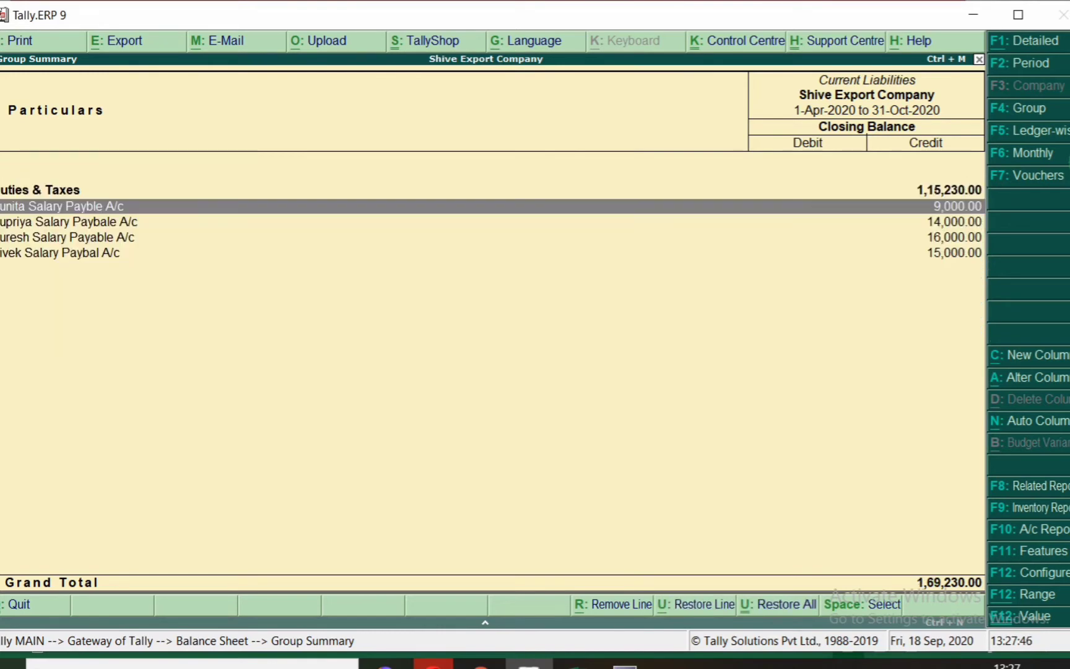
{"action": "key", "text": "Escape"}
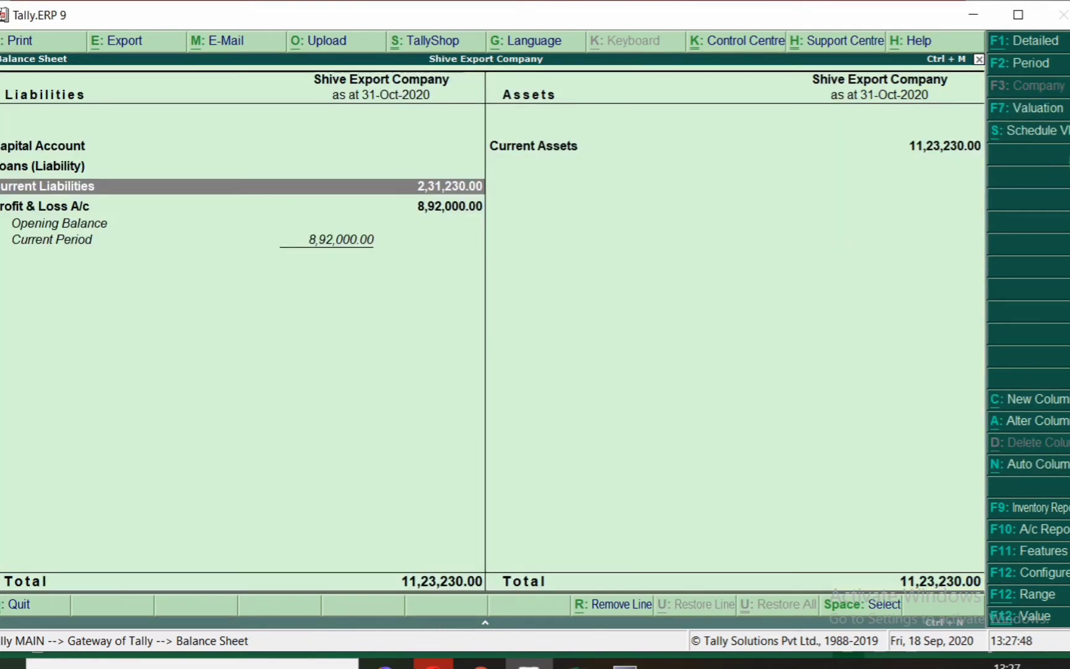
{"action": "key", "text": "Return"}
{"action": "key", "text": "alt+r"}
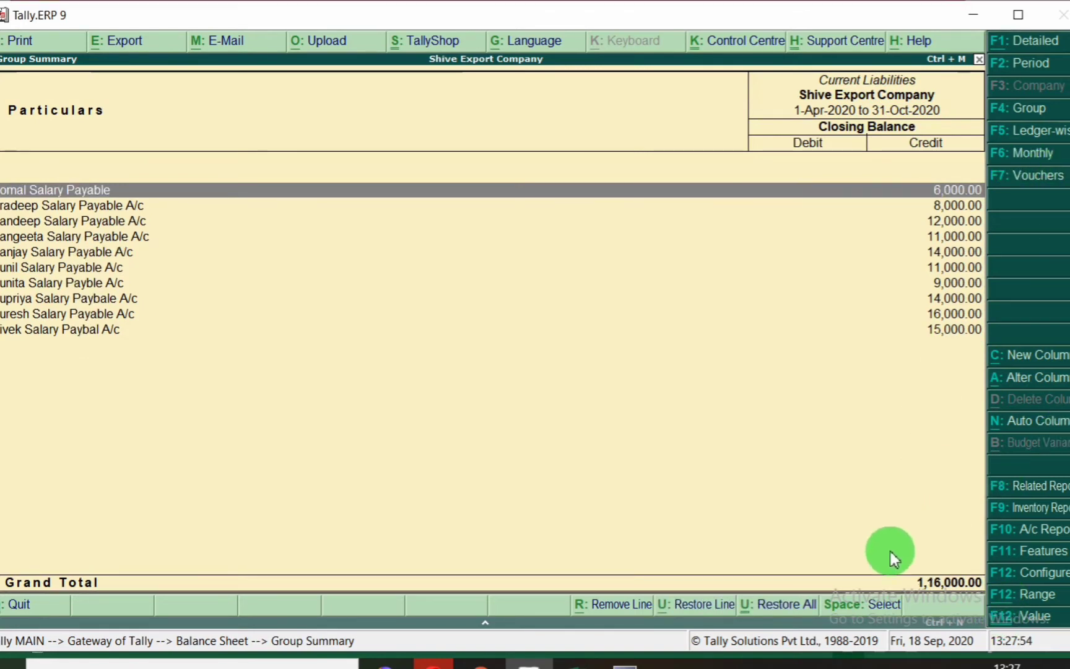
- Compare the Grand Total in Tally with the Salary Payable column and its total in the Excel salary sheet, and return to Tally
{"action": "left_click", "coordinate": [578, 665]}
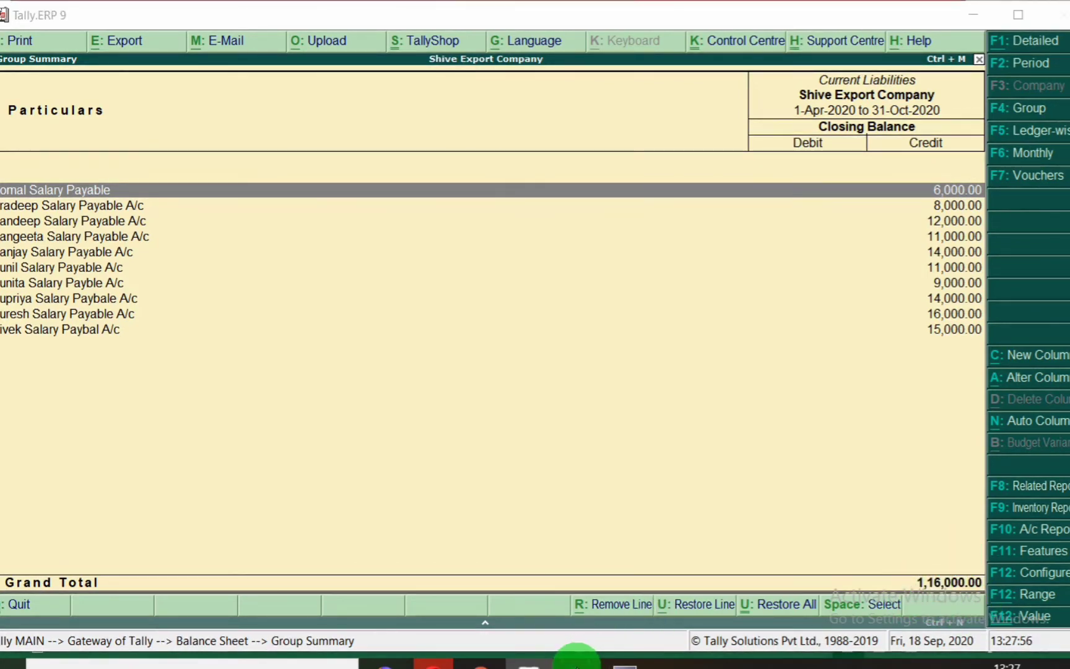
{"action": "left_click", "coordinate": [879, 485]}
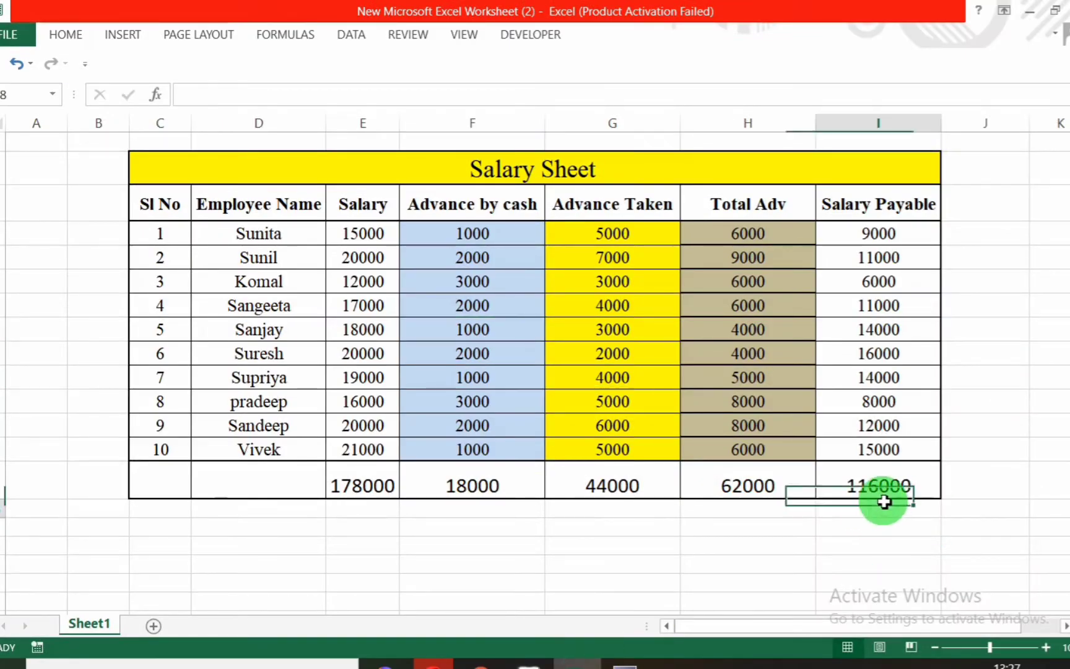
{"action": "left_click_drag", "start_coordinate": [878, 234], "coordinate": [883, 455]}
{"action": "left_click", "coordinate": [880, 489]}
{"action": "key", "text": "alt+Tab"}
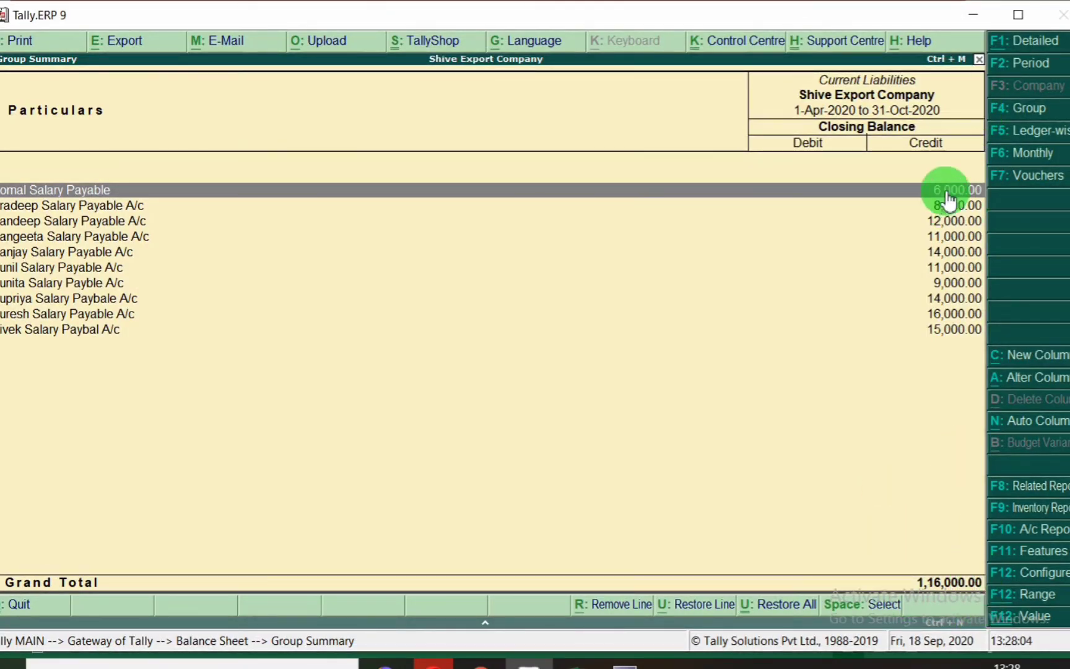
- Mark the first nine salary payable ledgers one by one while checking their balances, and return to the Gateway of Tally
{"action": "key", "text": "space"}
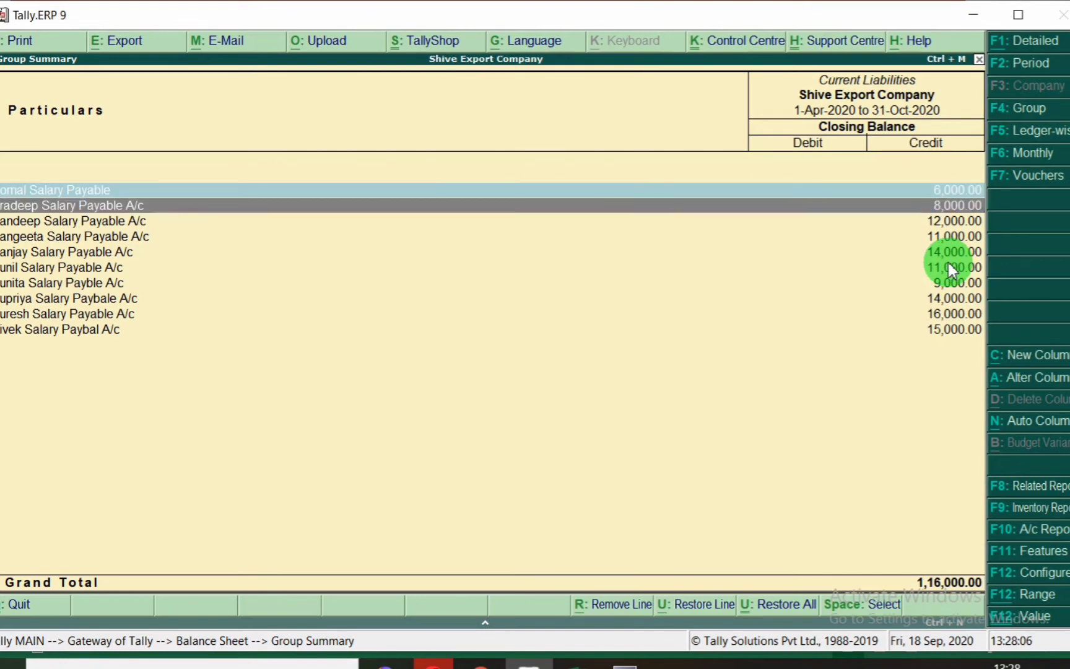
{"action": "key", "text": "space"}
{"action": "key", "text": "space"}
{"action": "key", "text": "space"}
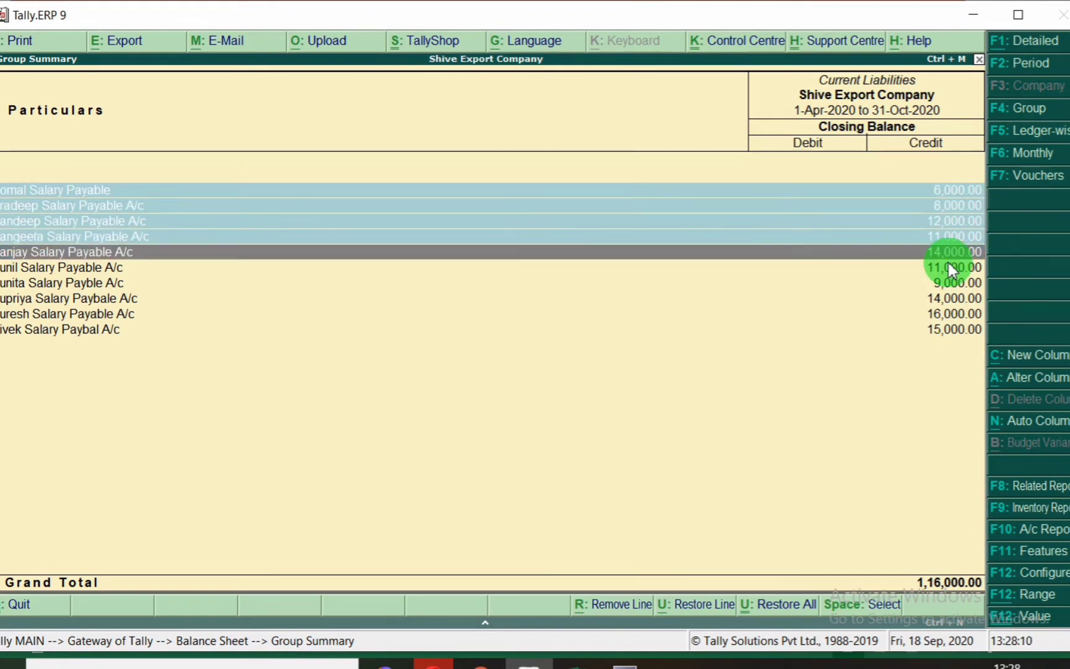
{"action": "key", "text": "space"}
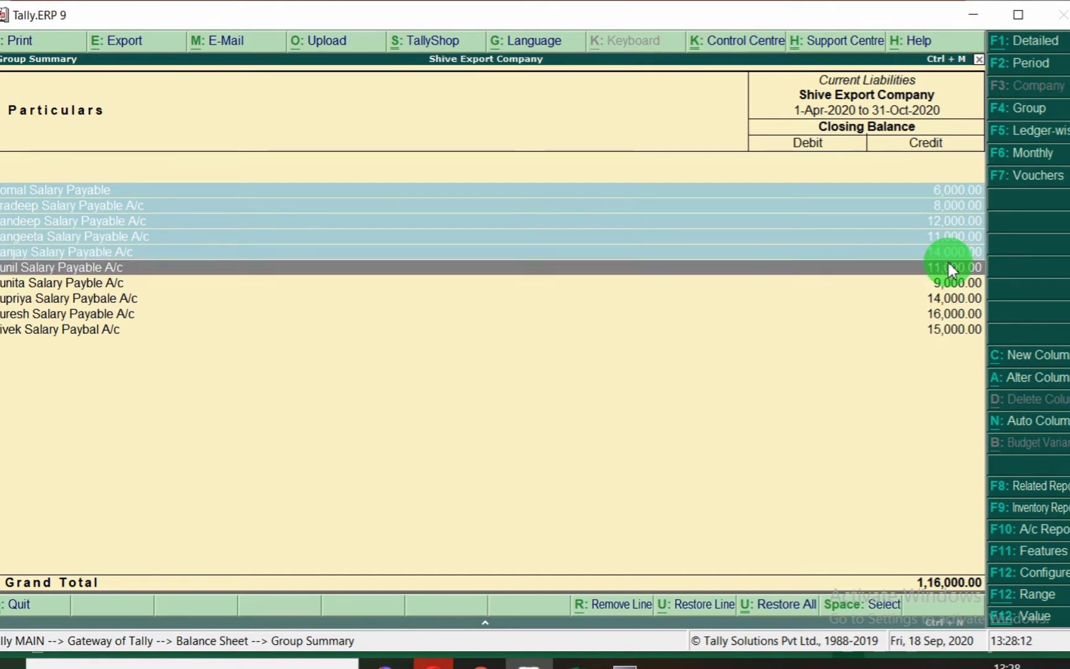
{"action": "left_click", "coordinate": [949, 265]}
{"action": "key", "text": "space"}
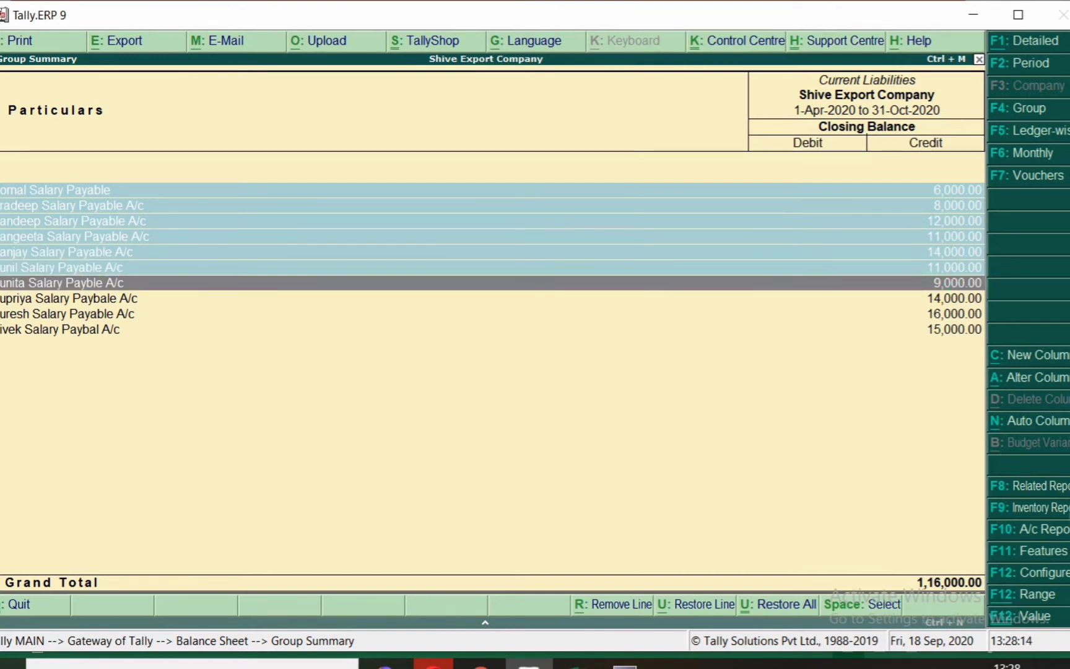
{"action": "key", "text": "space"}
{"action": "key", "text": "space"}
{"action": "key", "text": "space"}
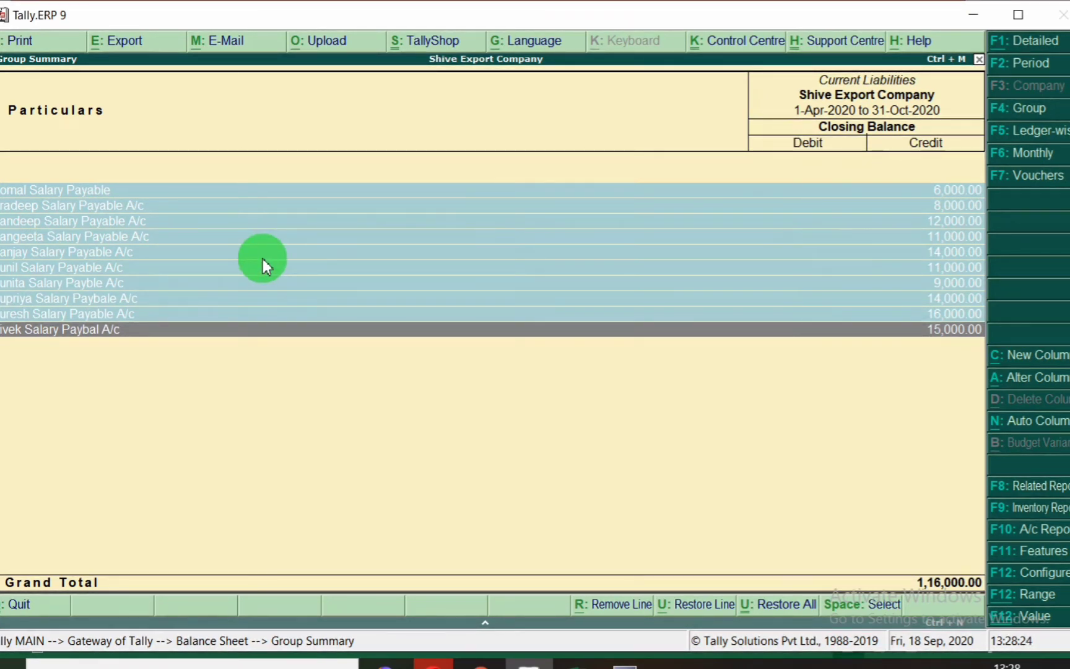
{"action": "key", "text": "Escape"}
{"action": "key", "text": "Escape"}
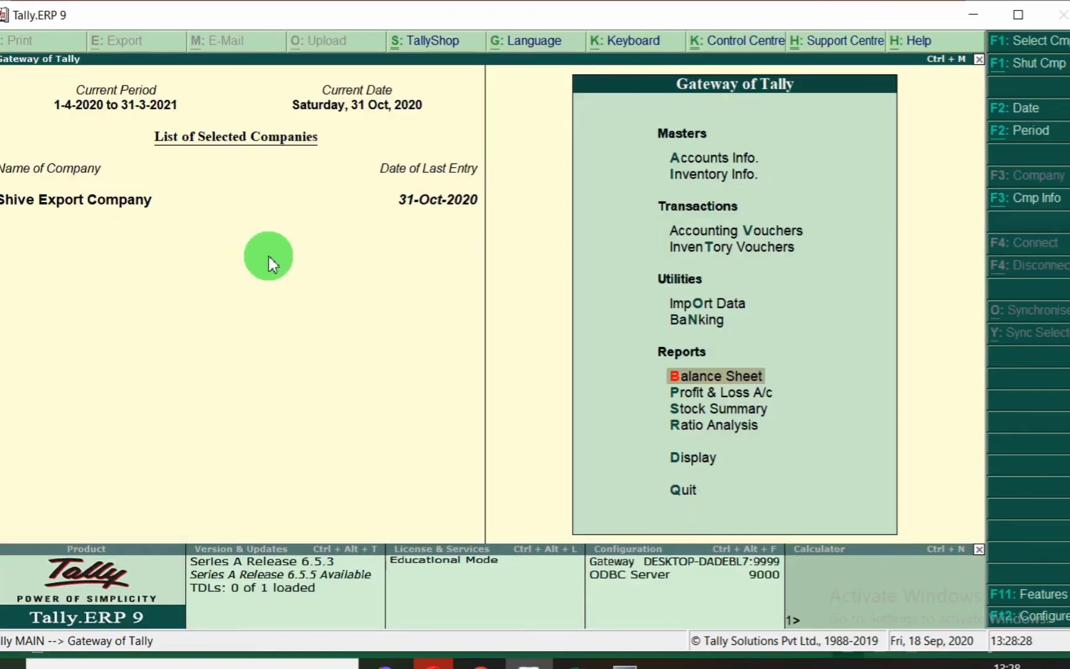
- Review the first employee's row in the Excel salary sheet and start a Tally journal voucher dated 31-Oct-2020
{"action": "key", "text": "alt+Tab"}
{"action": "left_click", "coordinate": [4, 233]}
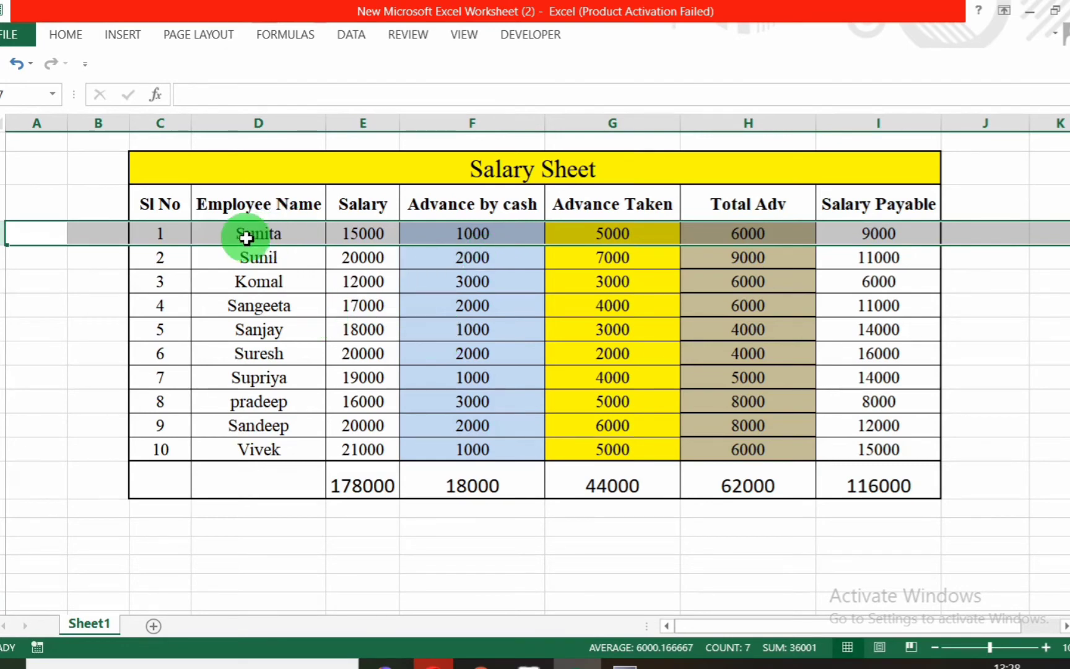
{"action": "key", "text": "alt+Tab"}
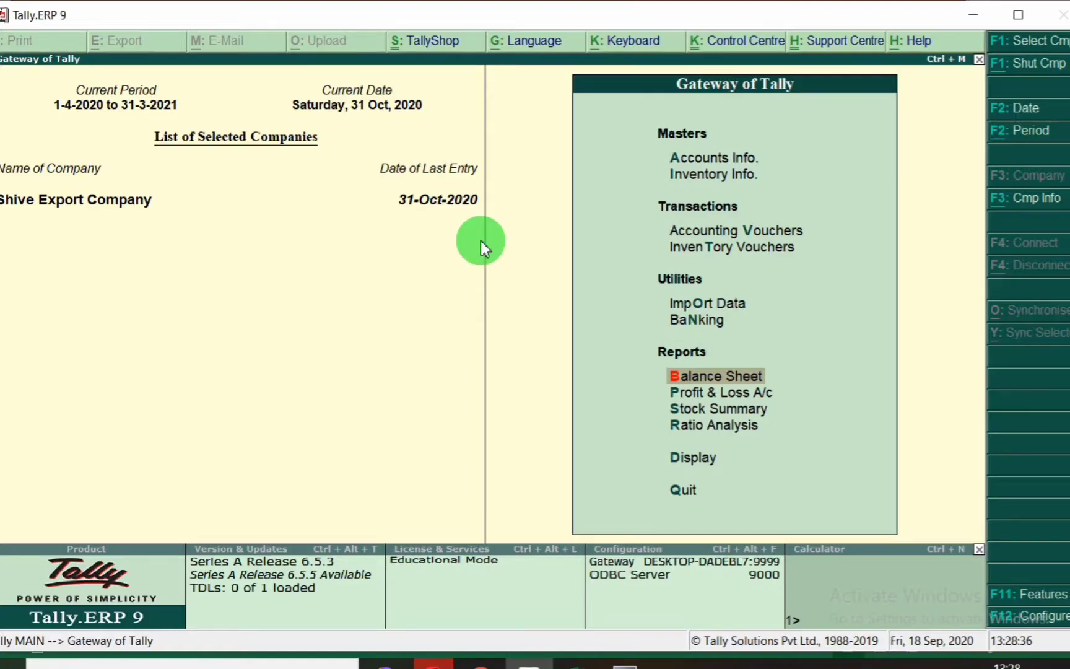
{"action": "key", "text": "v"}
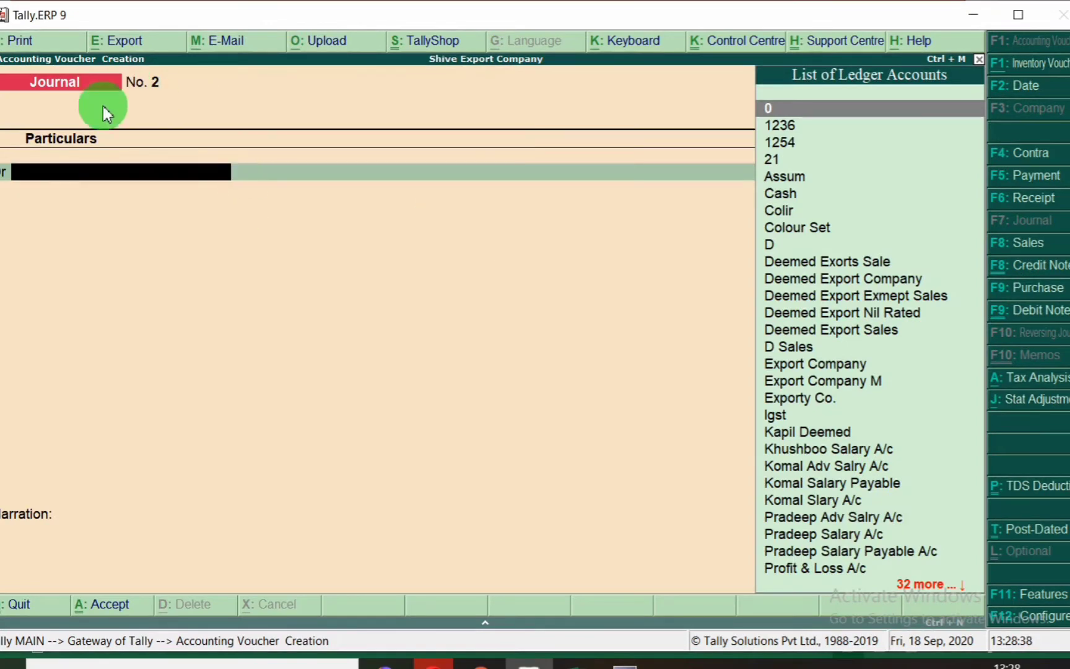
{"action": "key", "text": "F2"}
{"action": "type", "text": "31.10"}
{"action": "key", "text": "Return"}
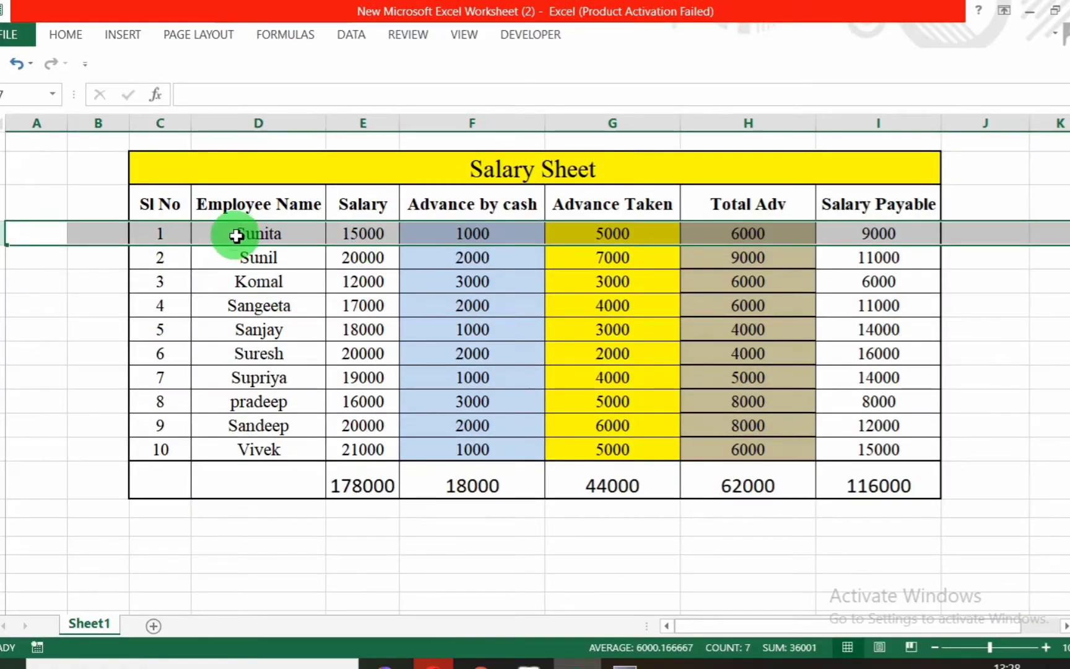
- Look up the first employee's name and salary in Excel and debit their Salary A/c with 15,000 in Tally
{"action": "left_click", "coordinate": [257, 232]}
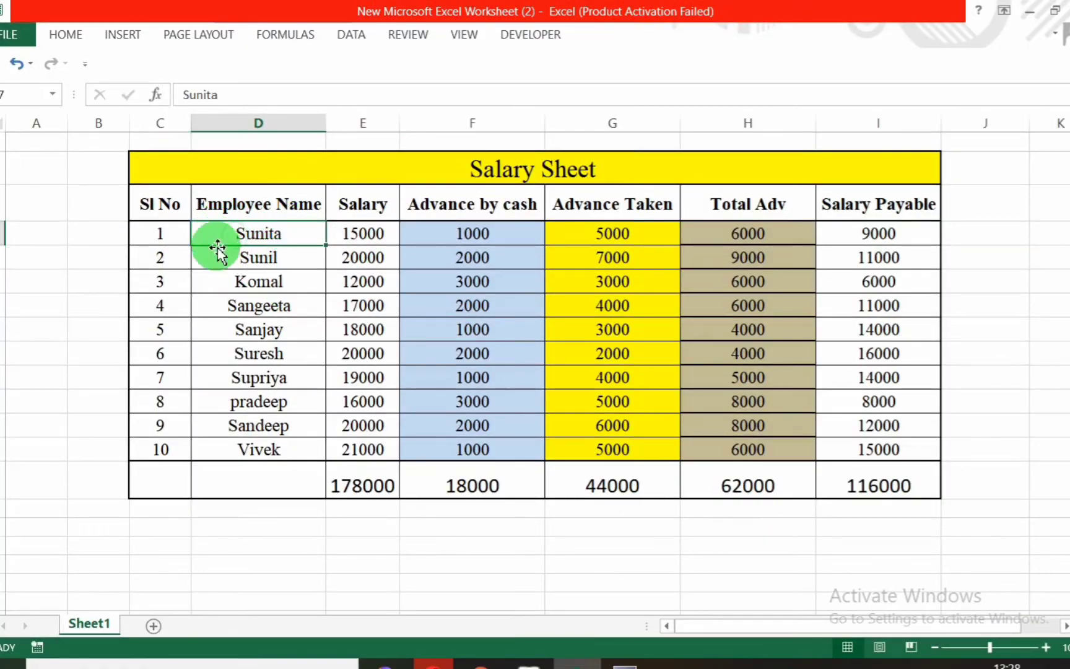
{"action": "key", "text": "alt+Tab"}
{"action": "type", "text": "Sunita"}
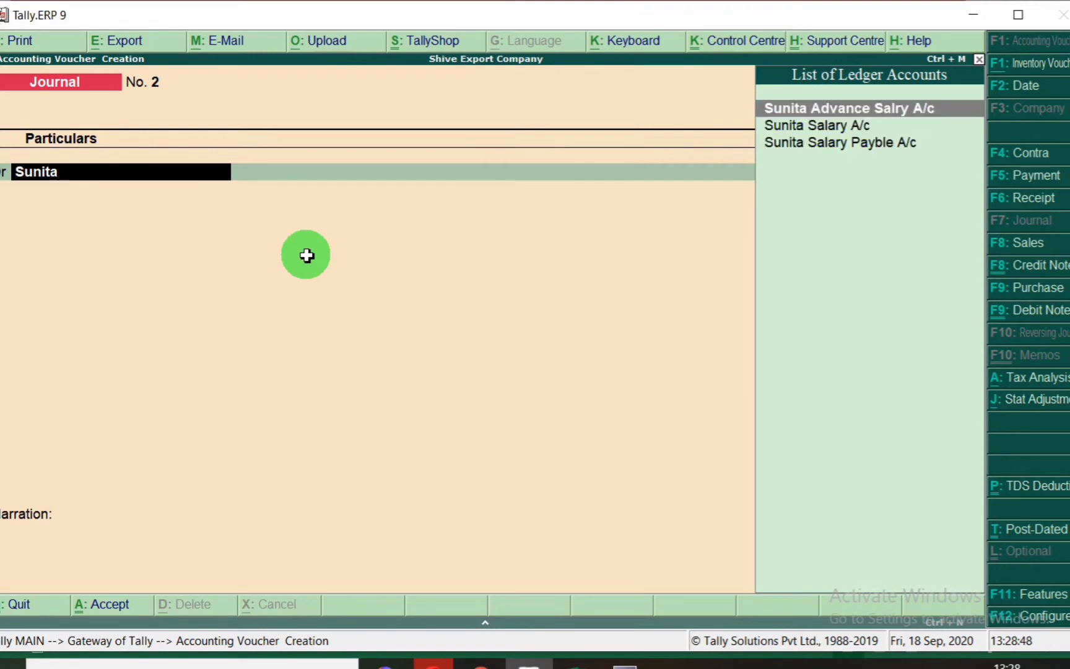
{"action": "key", "text": "Down"}
{"action": "key", "text": "Return"}
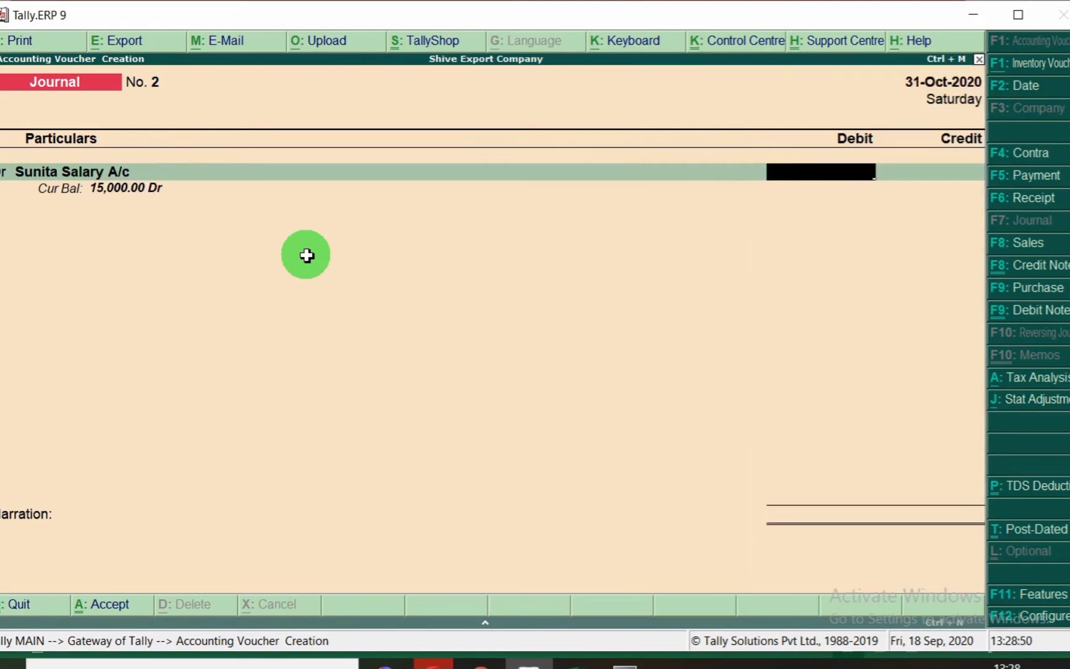
{"action": "key", "text": "alt+Tab"}
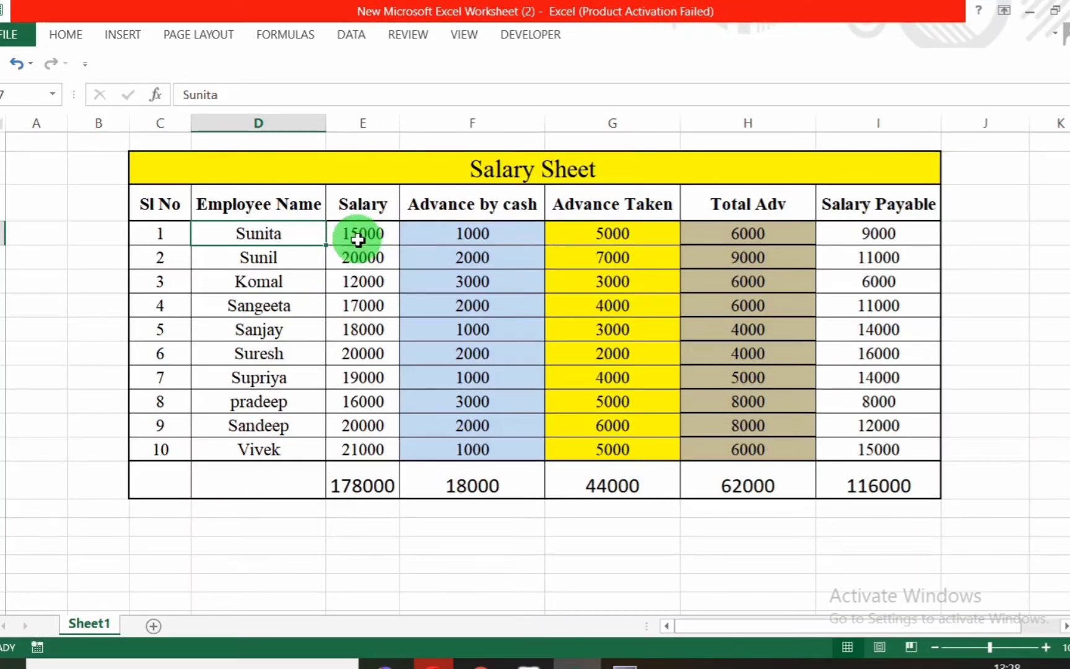
{"action": "key", "text": "alt+Tab"}
{"action": "type", "text": "15000"}
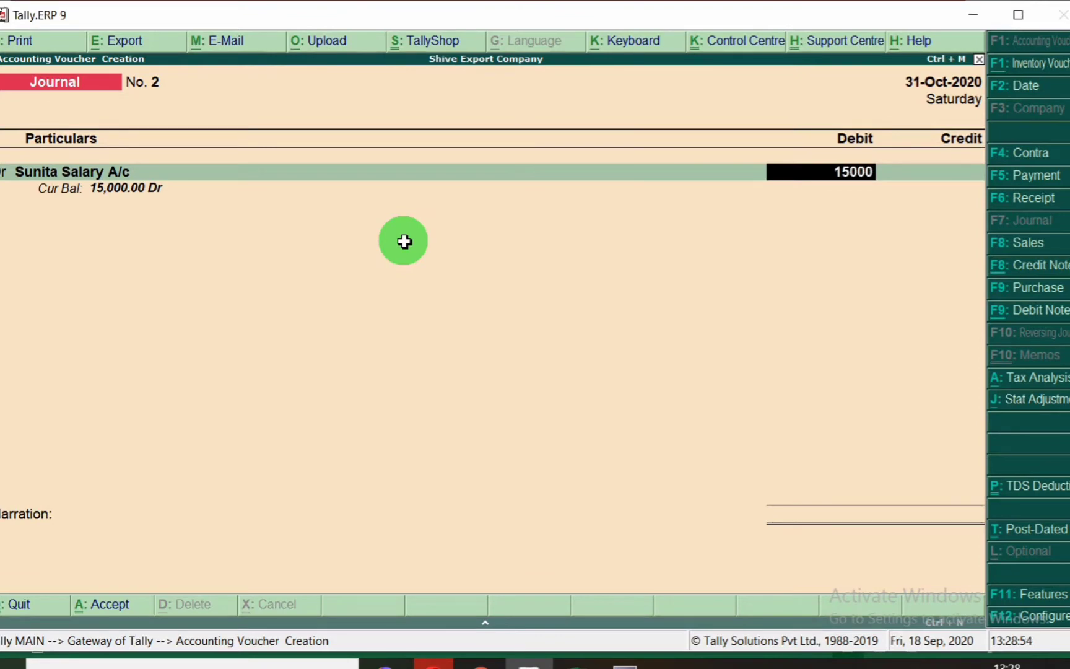
{"action": "key", "text": "Return"}
- Choose the first employee's Advance Salary ledger for the first credit line of the journal voucher
{"action": "key", "text": "Return"}
{"action": "key", "text": "Return"}
{"action": "key", "text": "BackSpace"}
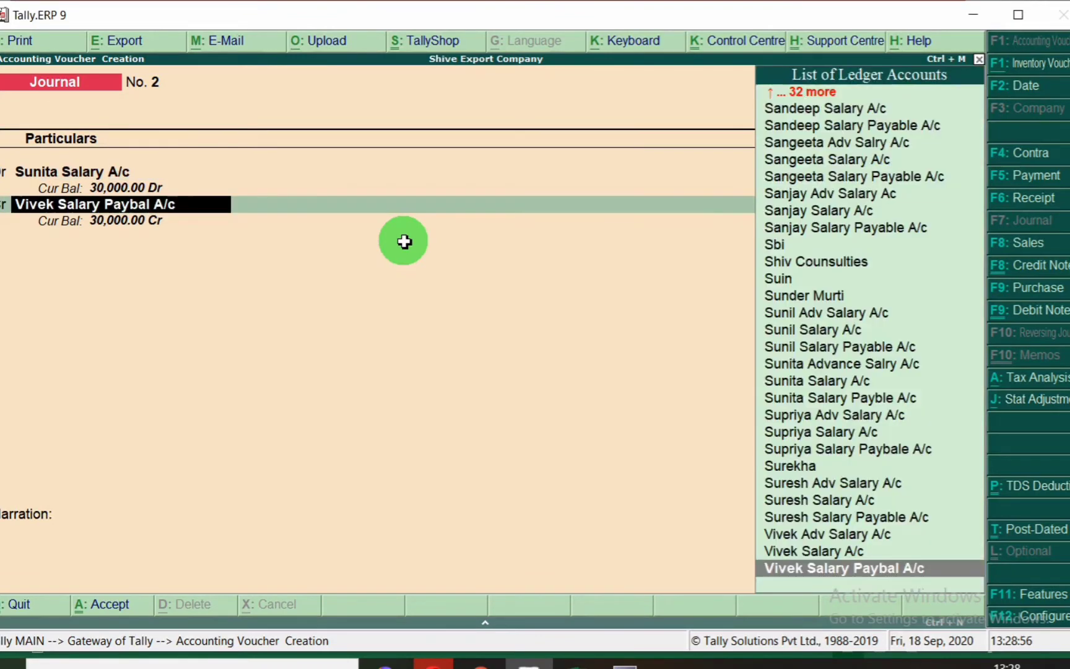
{"action": "type", "text": "Suni"}
{"action": "key", "text": "Down"}
{"action": "key", "text": "Down"}
{"action": "key", "text": "Down"}
{"action": "key", "text": "Down"}
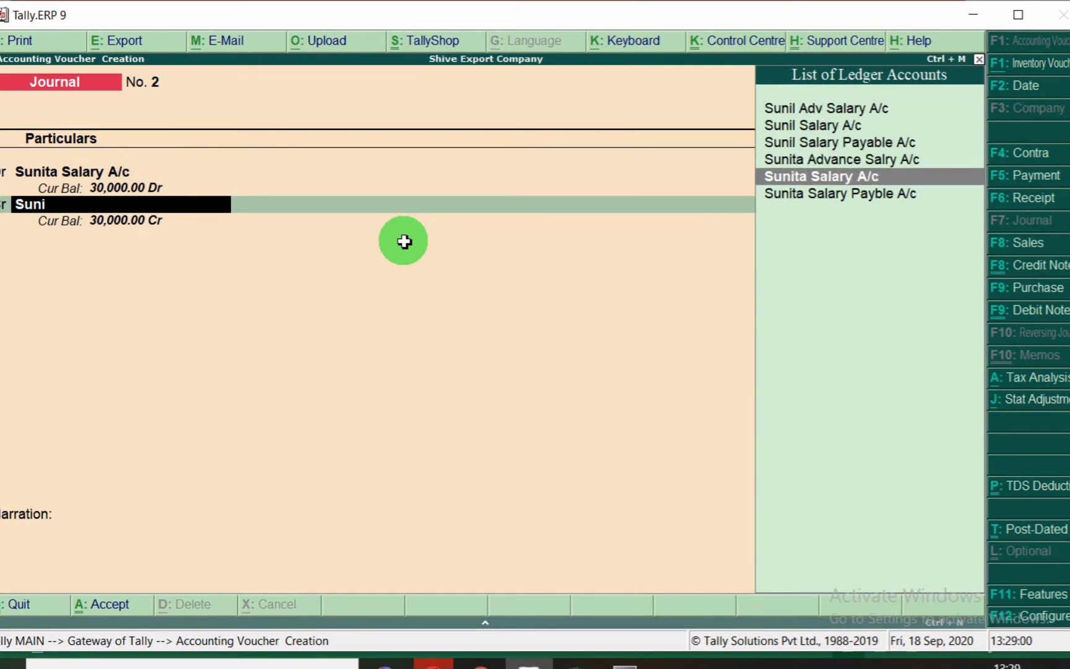
{"action": "key", "text": "Up"}
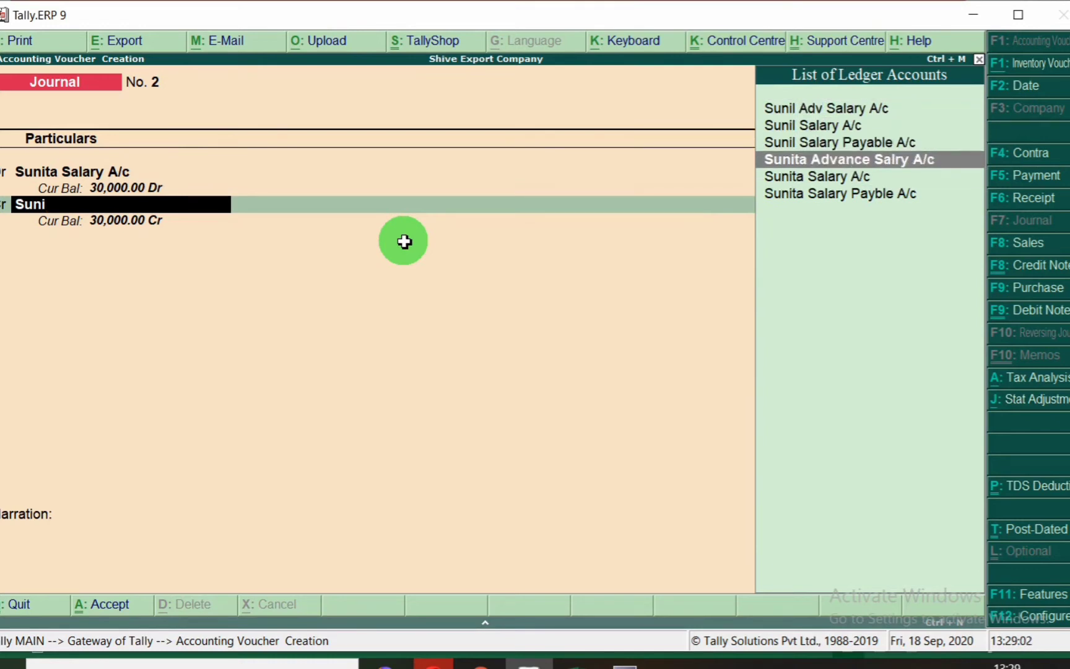
{"action": "key", "text": "Return"}
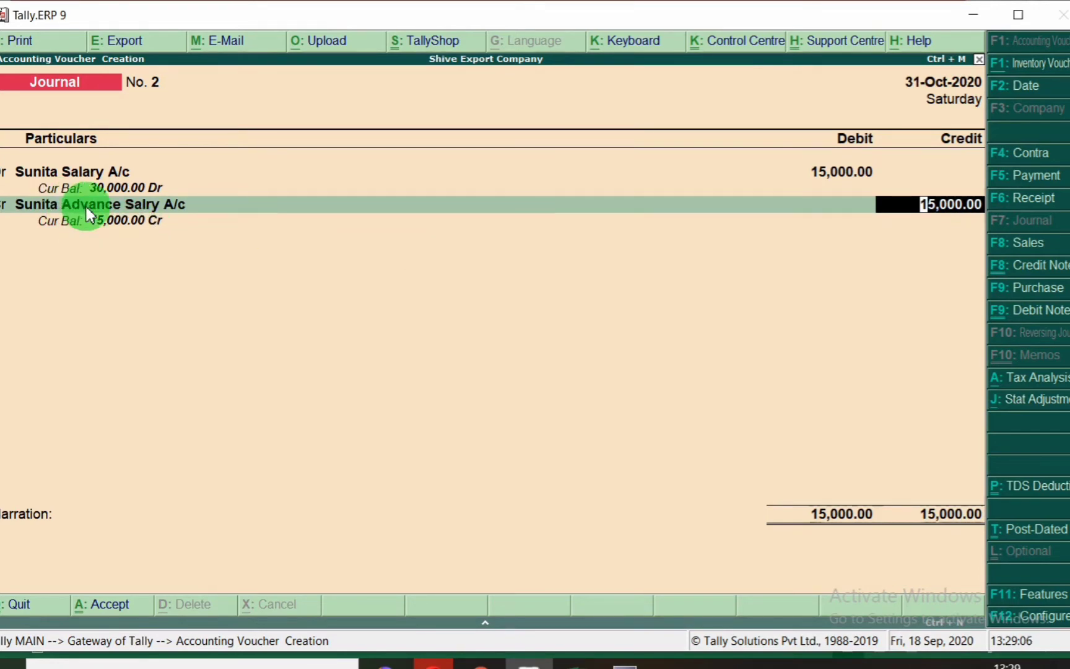
- Check the first employee's Total Adv in Excel and credit their Advance Salary ledger with 6,000 in Tally
{"action": "key", "text": "alt+Tab"}
{"action": "left_click", "coordinate": [8, 233]}
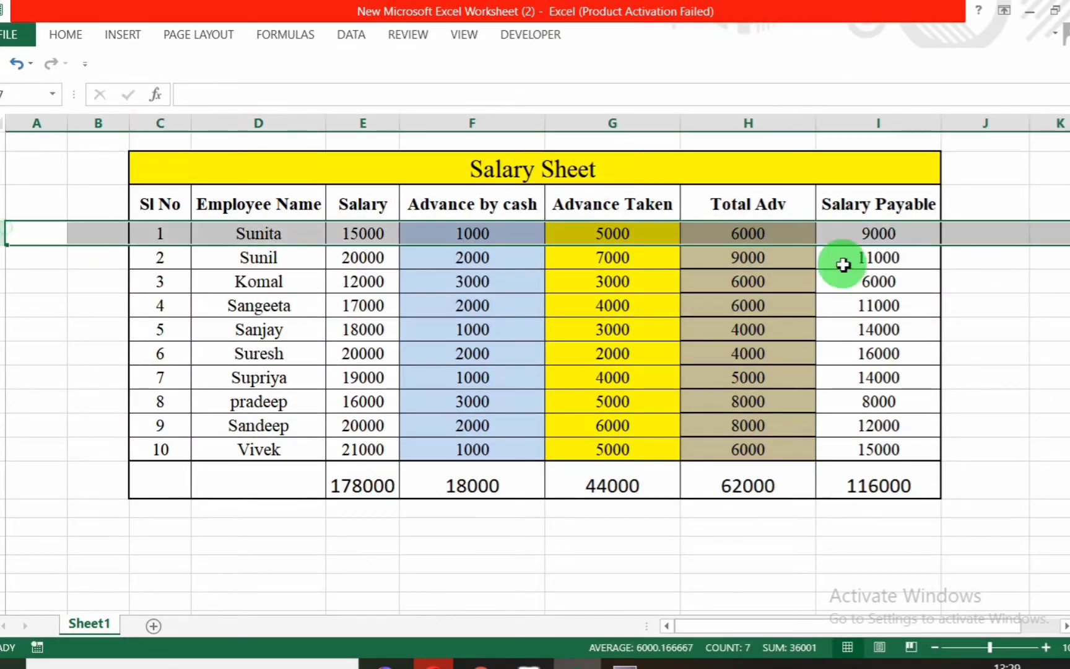
{"action": "key", "text": "alt+Tab"}
{"action": "type", "text": "6,000"}
{"action": "key", "text": "Return"}
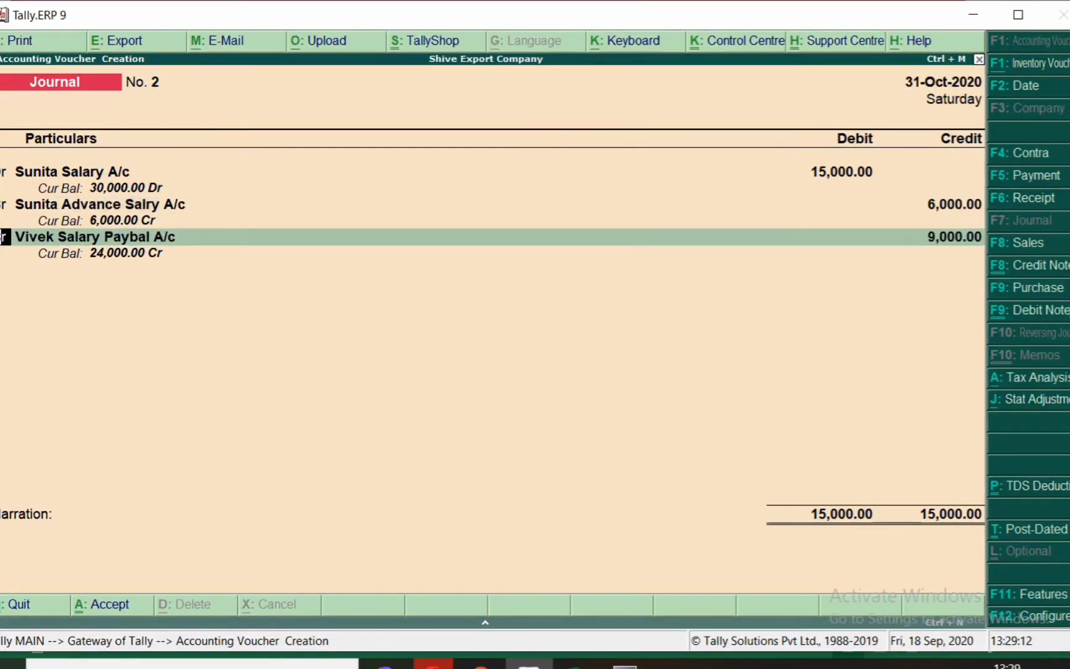
- Credit 9,000 to the first employee's Salary Payable ledger and compare the amount with the Salary Payable cell in Excel
{"action": "key", "text": "Return"}
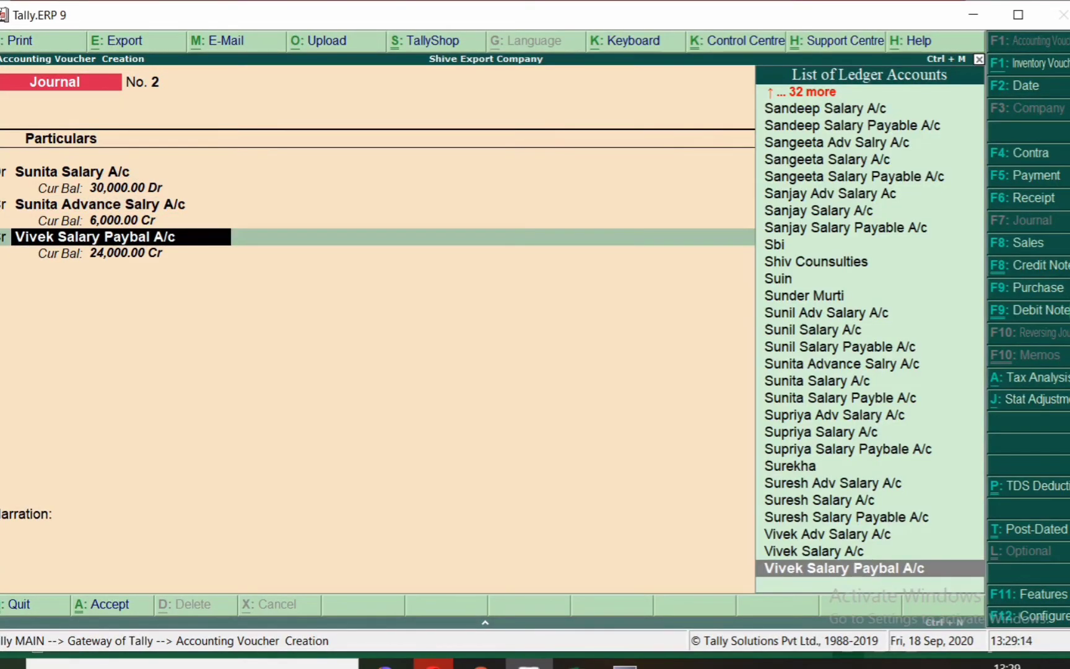
{"action": "type", "text": "Suni"}
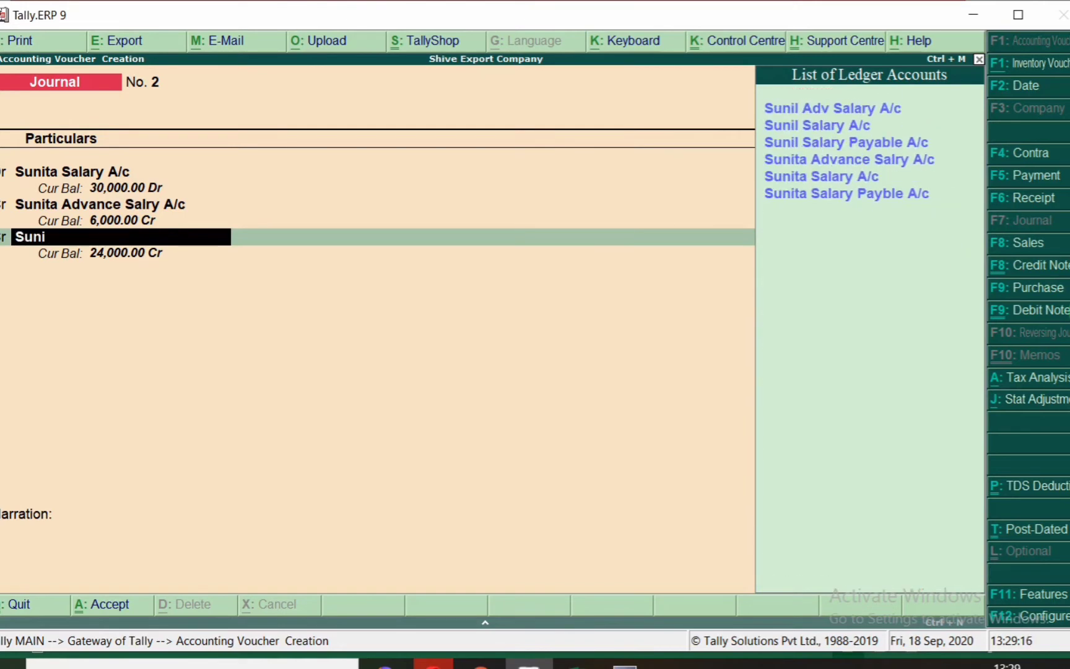
{"action": "type", "text": "tasal"}
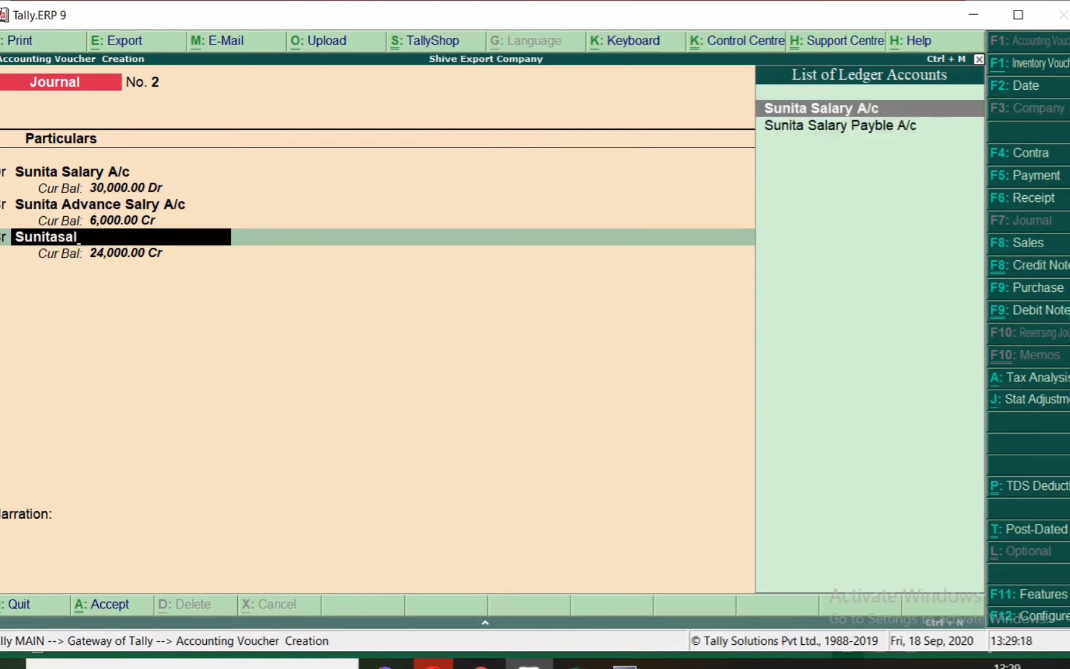
{"action": "key", "text": "Down"}
{"action": "key", "text": "Return"}
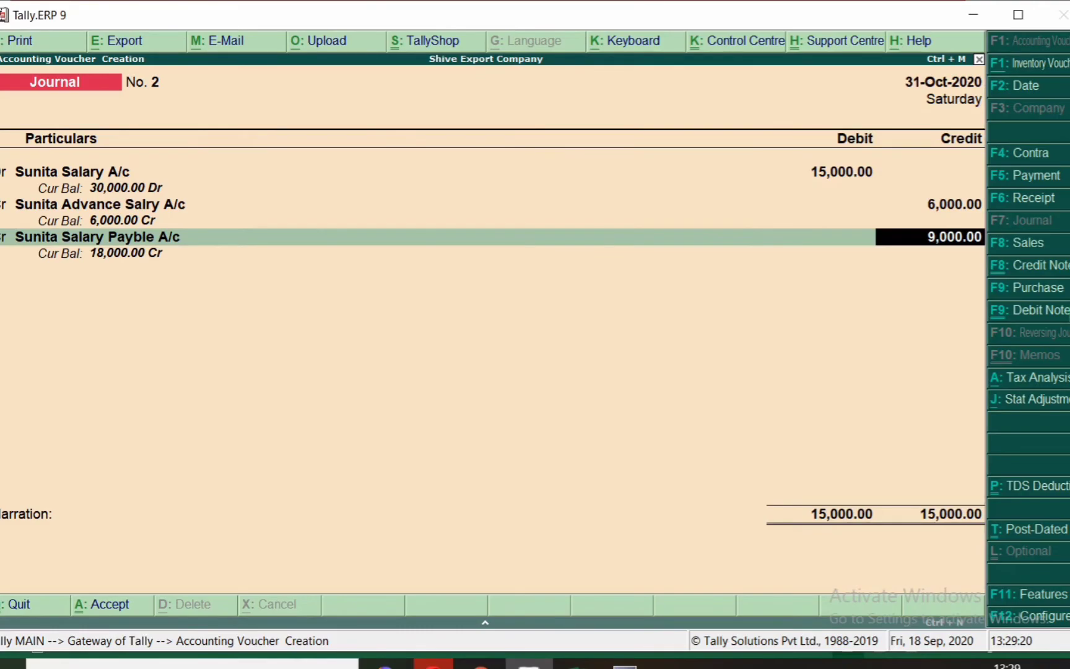
{"action": "key", "text": "alt+Tab"}
{"action": "left_click", "coordinate": [889, 231]}
{"action": "key", "text": "alt+Tab"}
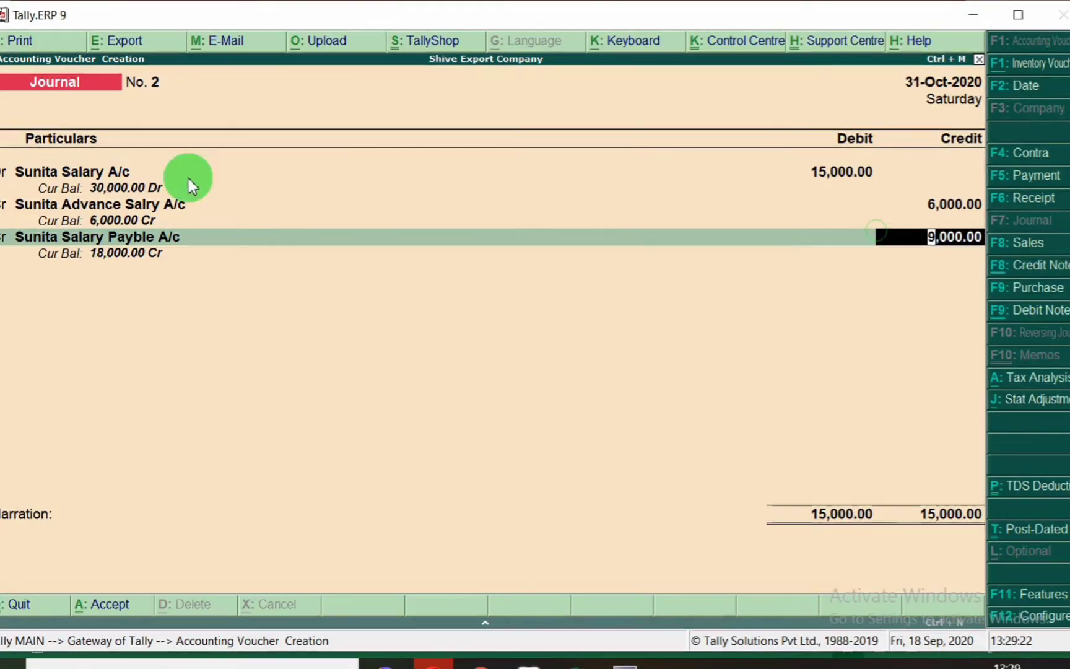
- Review the voucher's salary debit line and advance credit line with their ledgers and amounts
{"action": "left_click", "coordinate": [60, 174]}
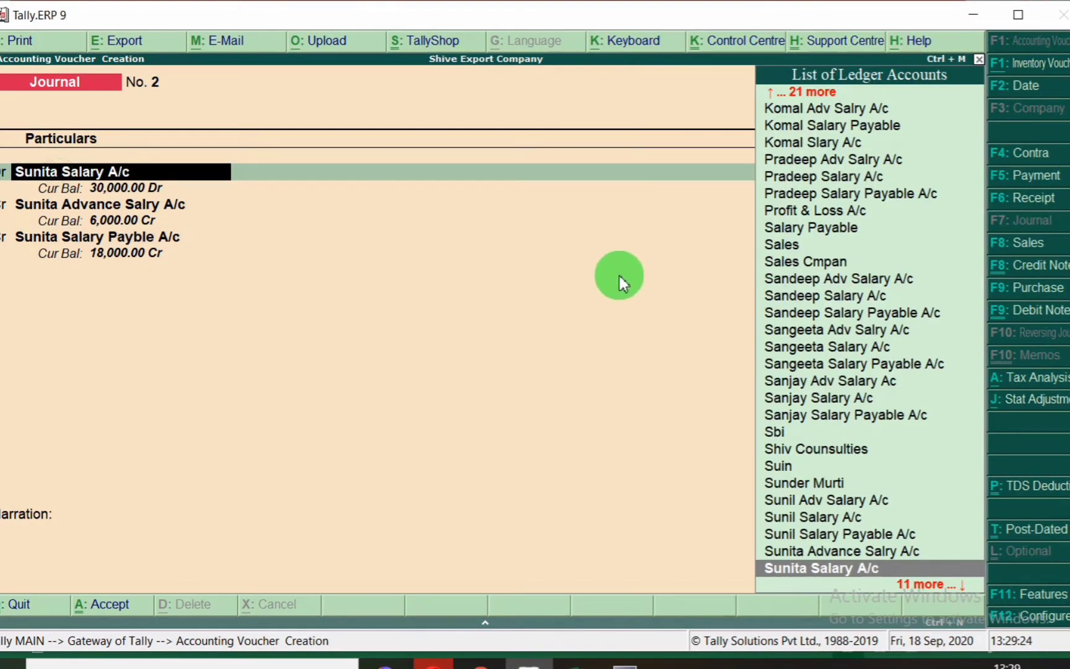
{"action": "key", "text": "Return"}
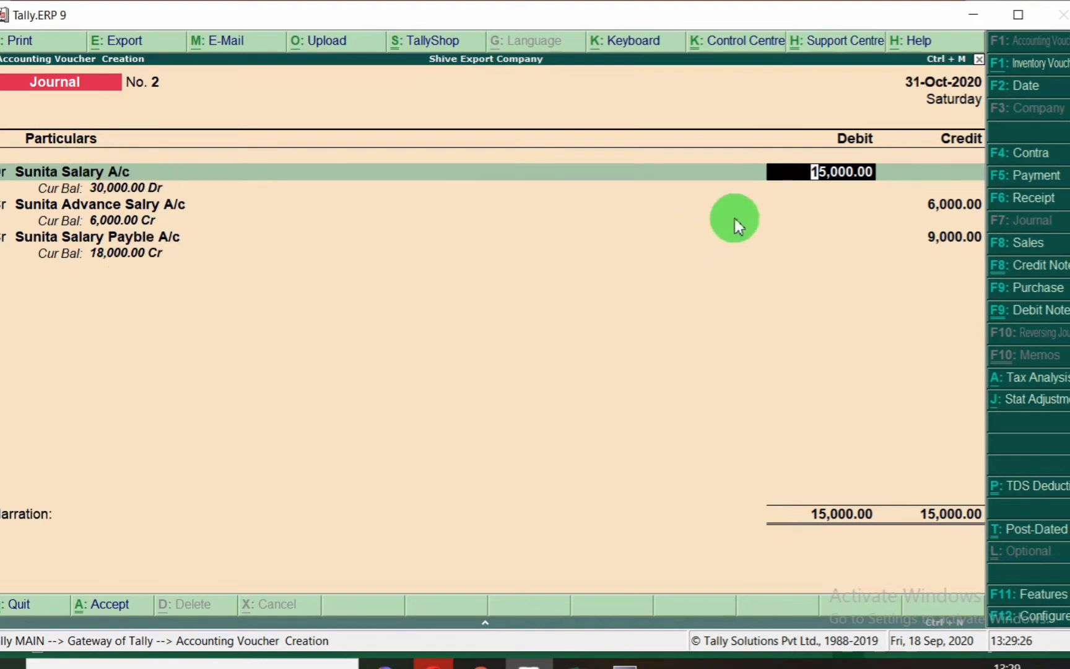
{"action": "left_click", "coordinate": [17, 204]}
{"action": "key", "text": "Return"}
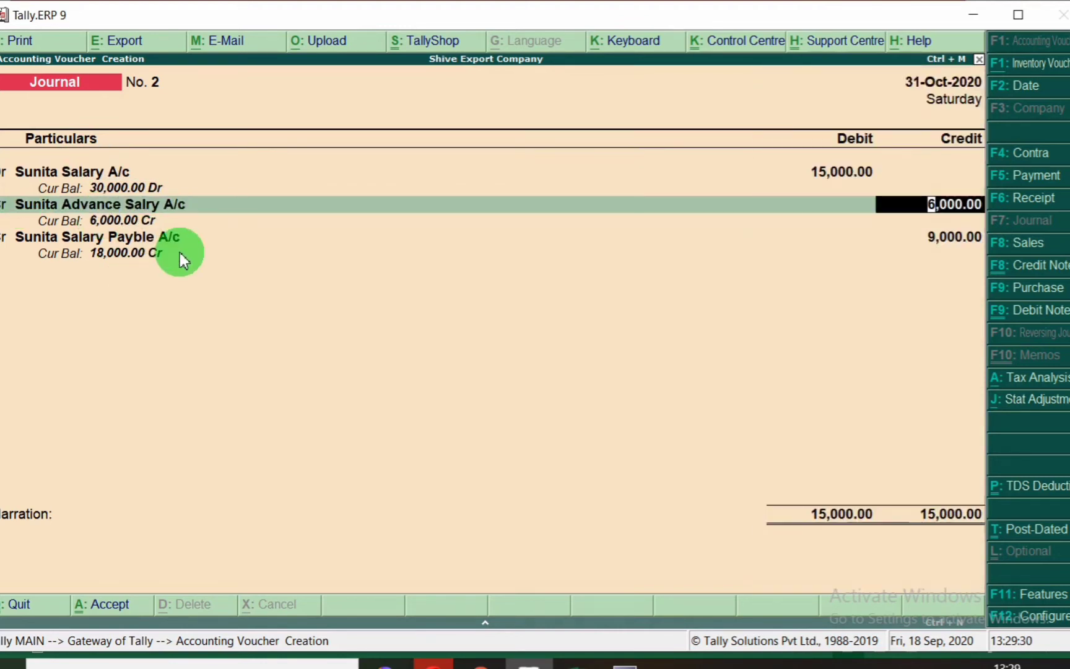
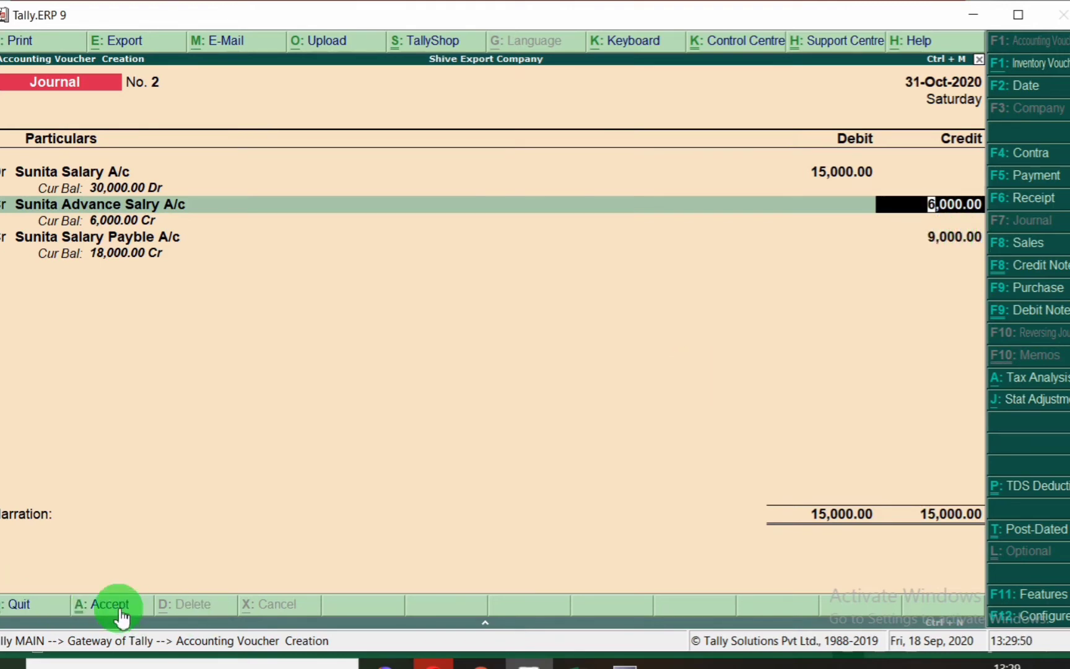
- Discard the unsaved journal voucher and start a new journal voucher dated 31.10
{"action": "key", "text": "Escape"}
{"action": "key", "text": "y"}
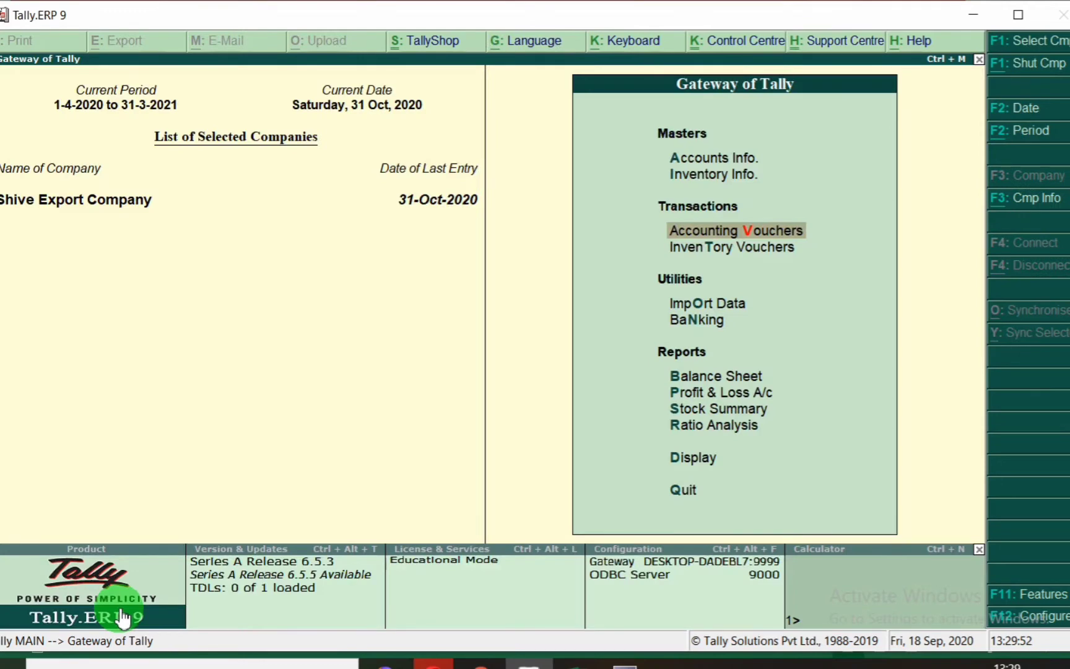
{"action": "key", "text": "Return"}
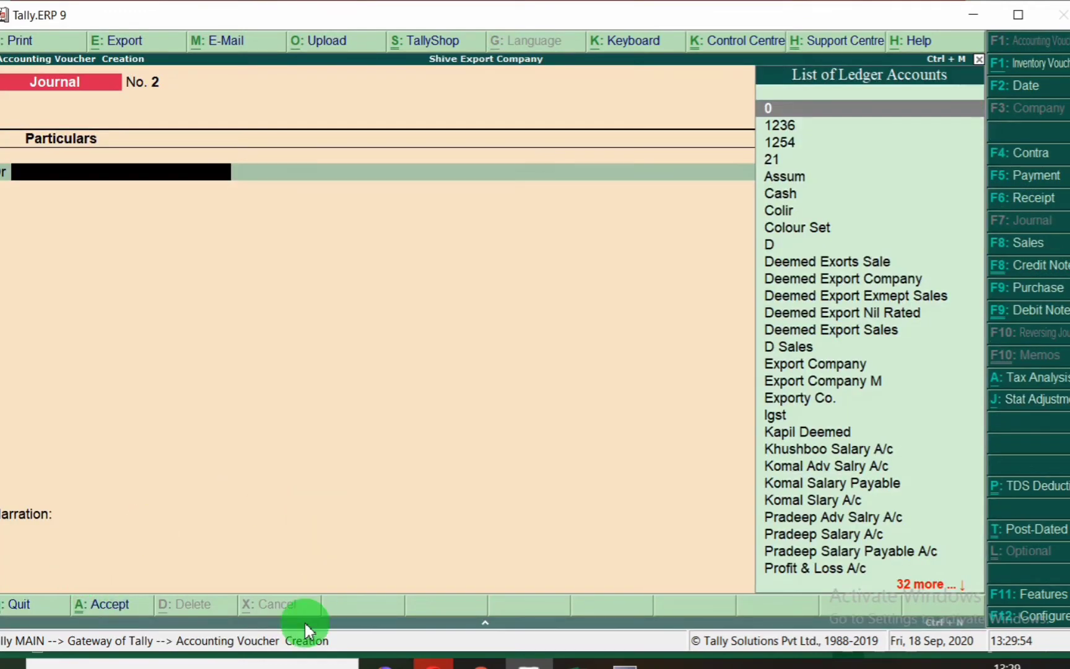
{"action": "key", "text": "F2"}
{"action": "type", "text": "31.1"}
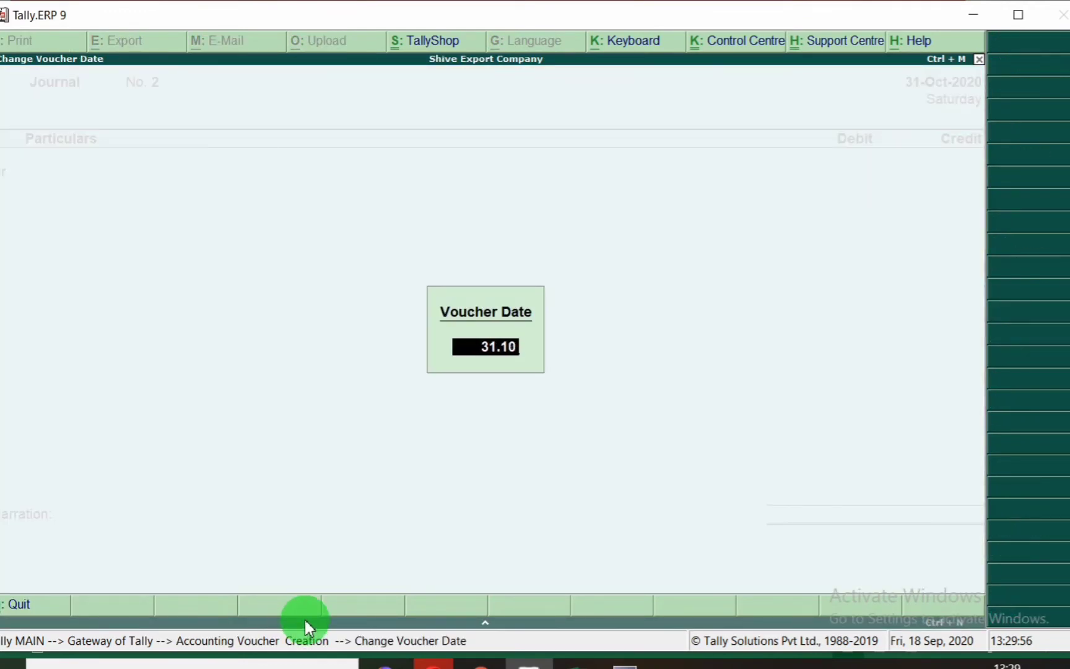
{"action": "key", "text": "Return"}
- Switch to Excel and select the second employee's row in the Salary Sheet to check the amounts
{"action": "key", "text": "alt+Tab"}
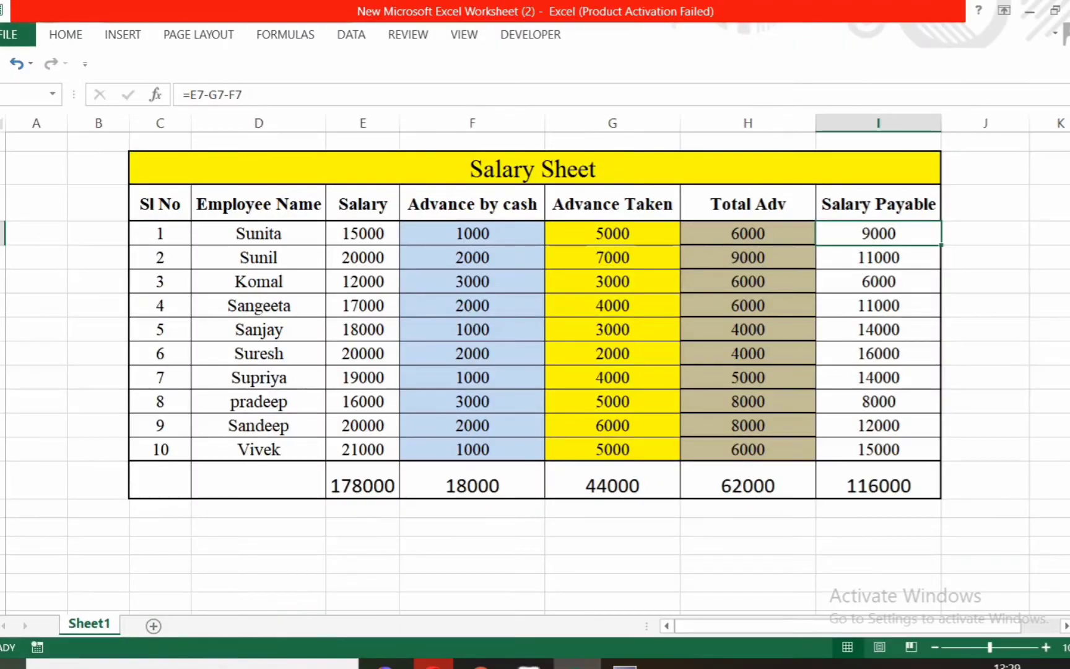
{"action": "left_click", "coordinate": [3, 257]}
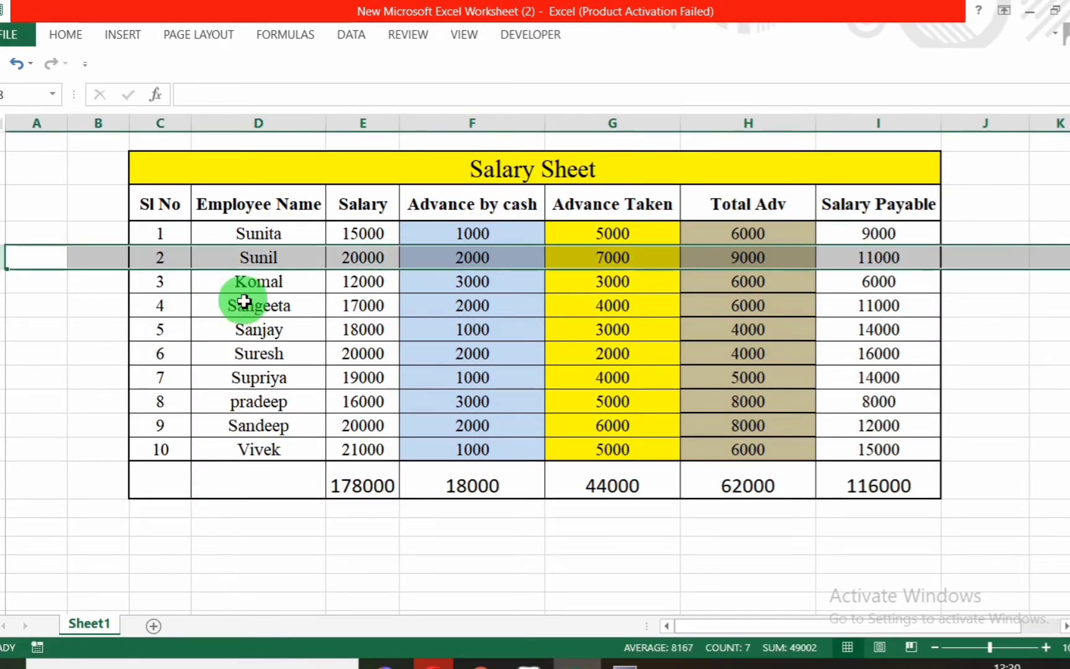
- Switch to Tally and debit the second employee's salary account with 20,000, taking the amount from the Excel salary sheet
{"action": "key", "text": "alt+Tab"}
{"action": "type", "text": "Sunil"}
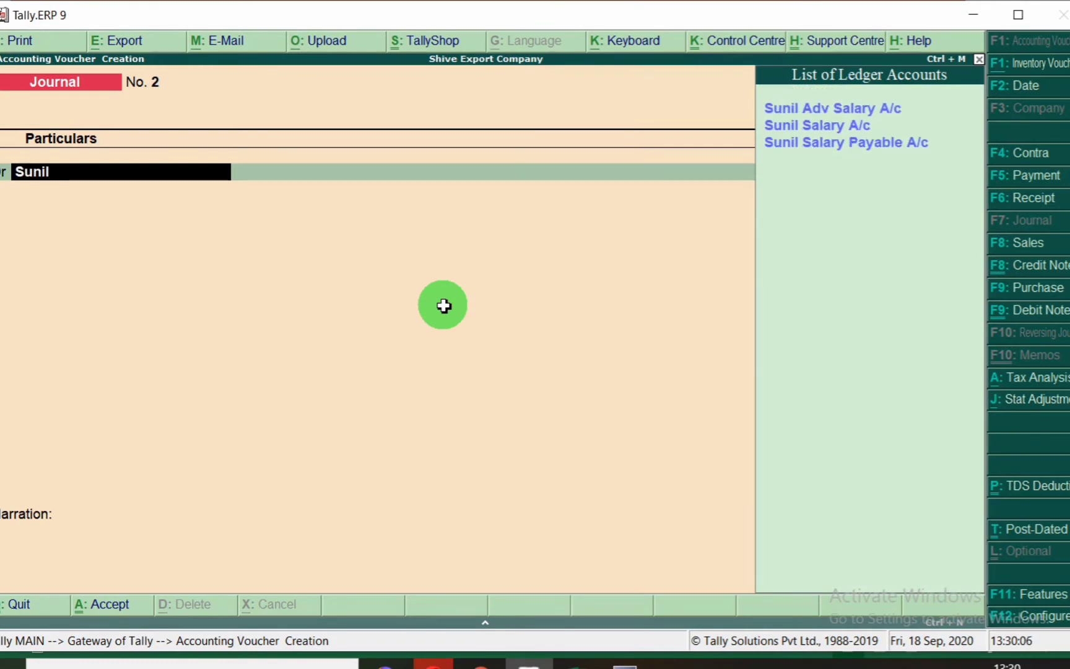
{"action": "key", "text": "Down"}
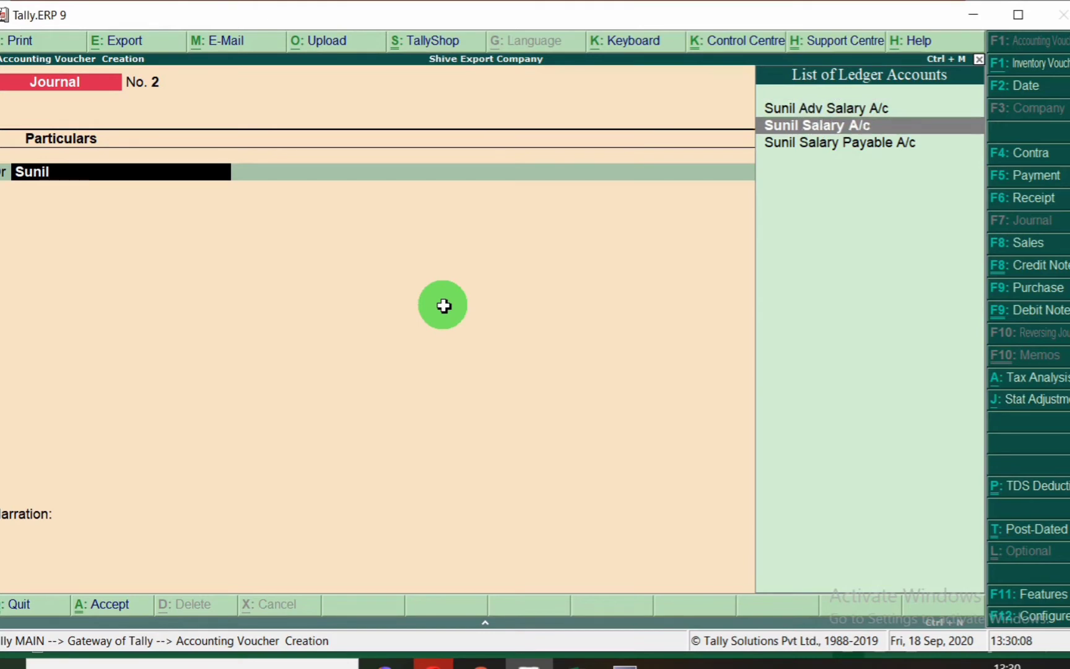
{"action": "key", "text": "Return"}
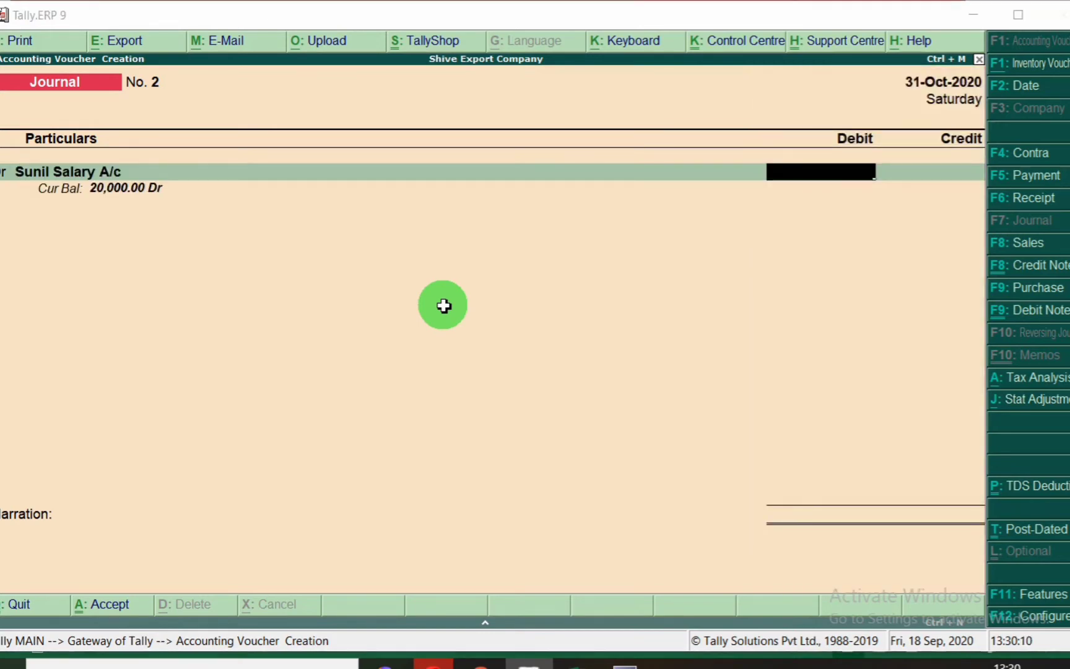
{"action": "key", "text": "alt+Tab"}
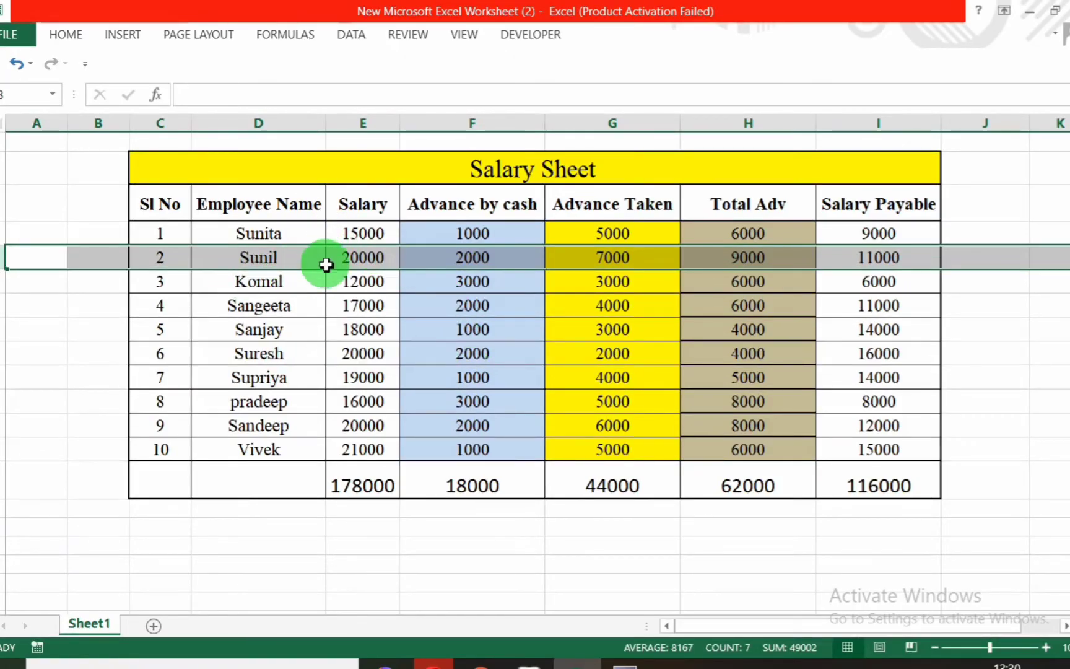
{"action": "key", "text": "alt+Tab"}
{"action": "type", "text": "20,000"}
{"action": "key", "text": "Return"}
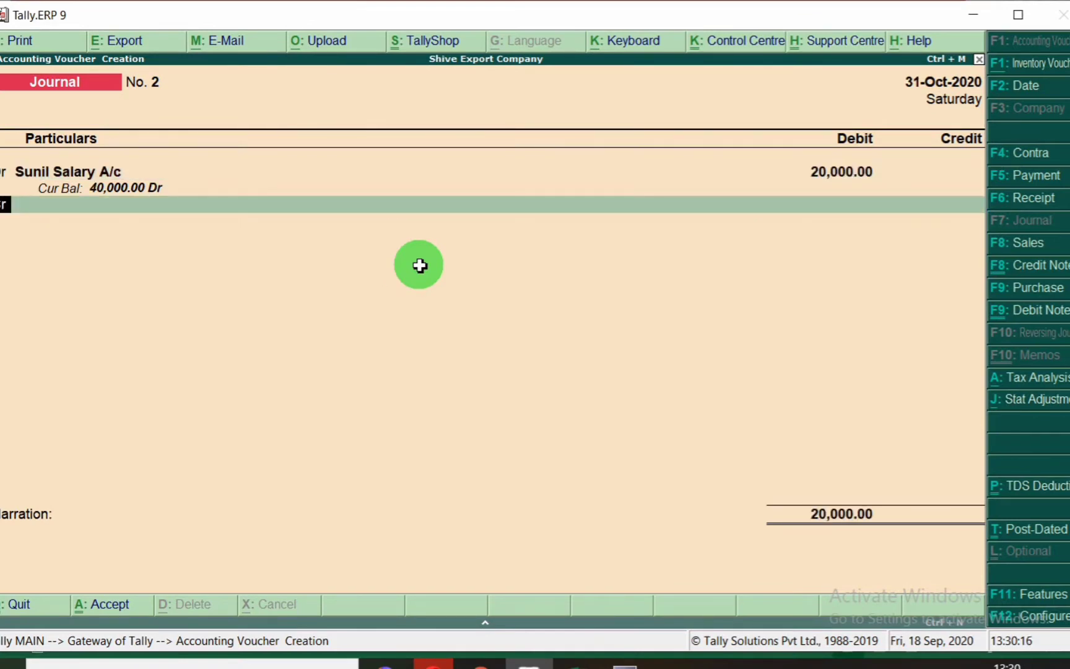
- Credit the second employee's advance salary account with 9,000, the total advance from the Excel salary sheet
{"action": "key", "text": "Return"}
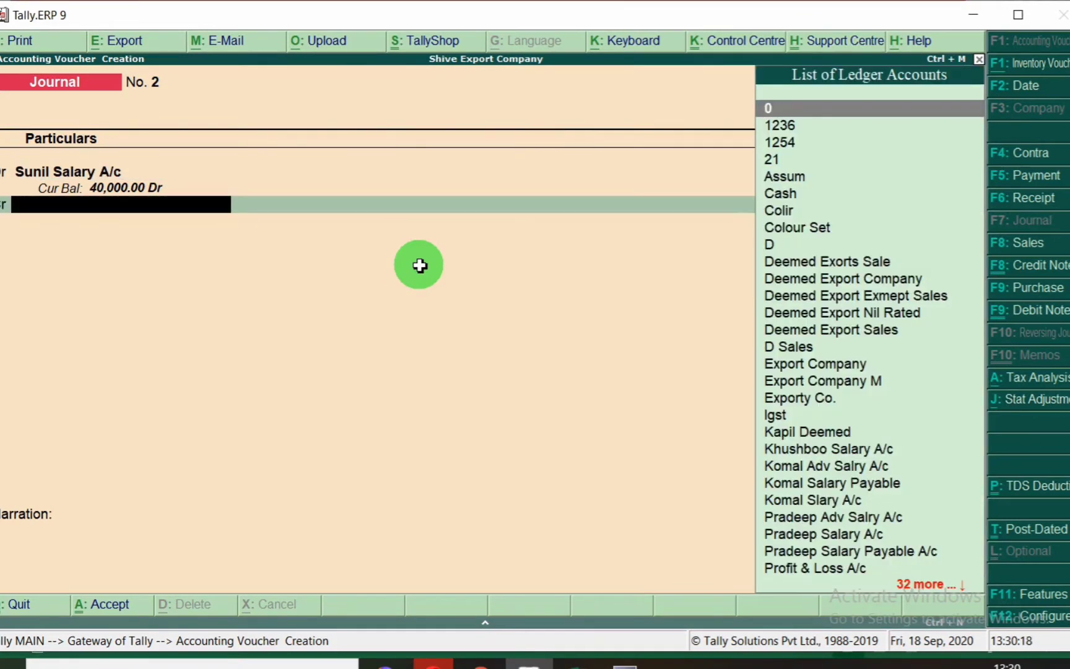
{"action": "type", "text": "Sunil"}
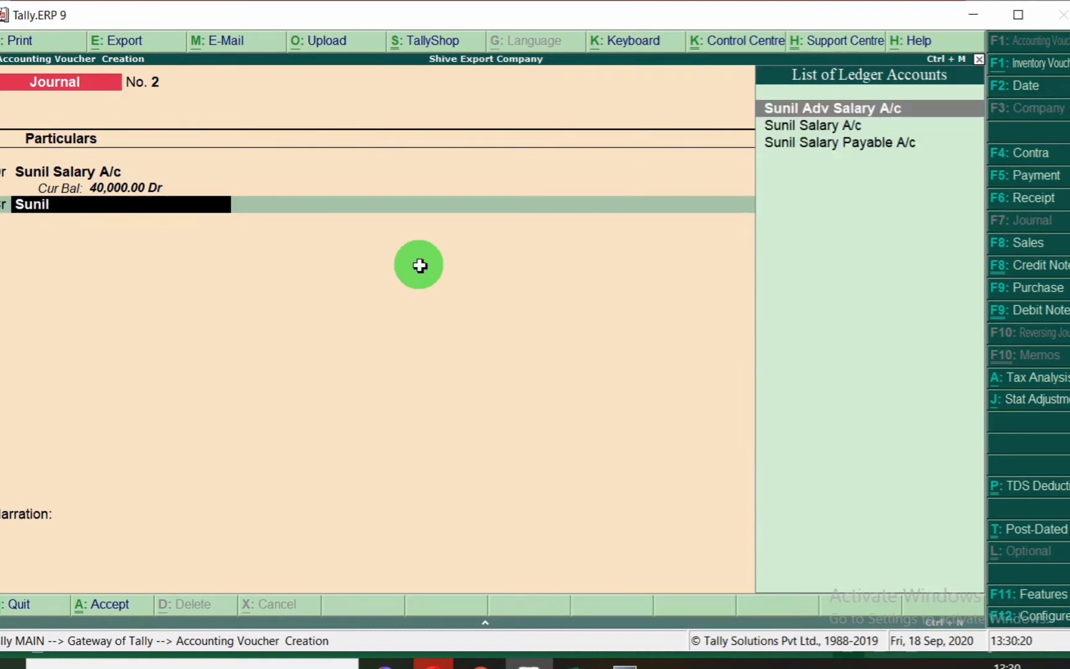
{"action": "key", "text": "Return"}
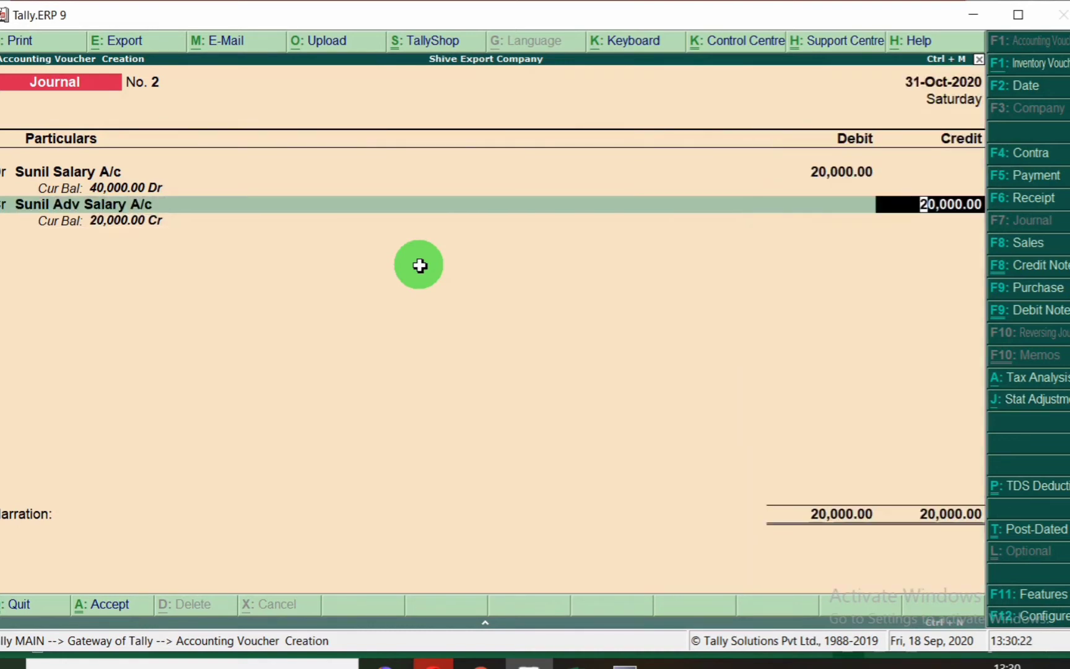
{"action": "key", "text": "alt+Tab"}
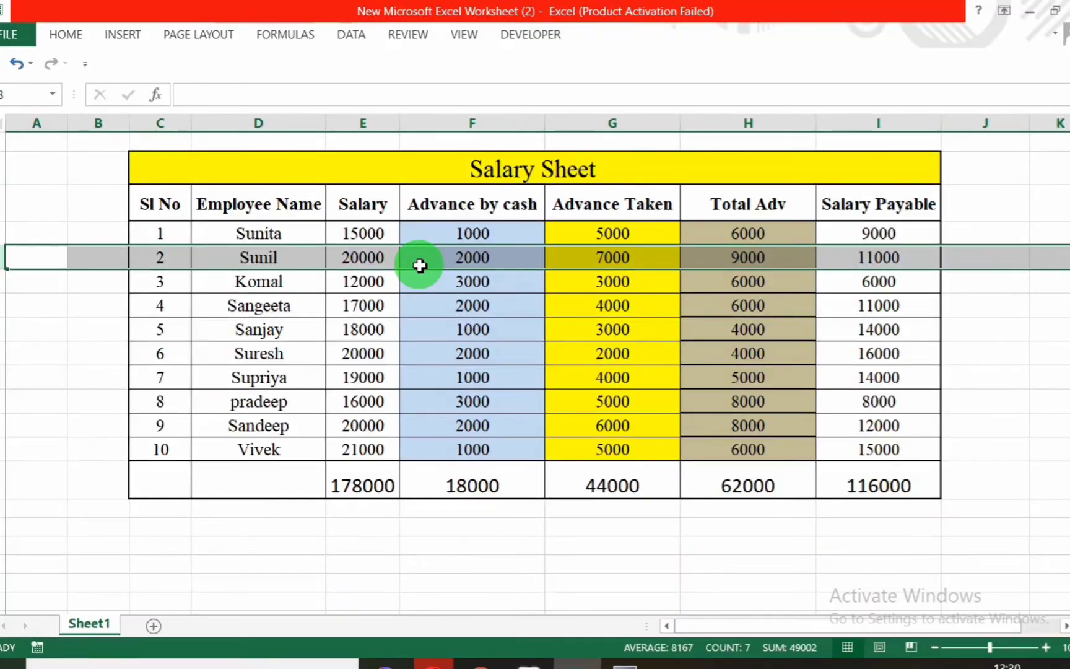
{"action": "key", "text": "alt+Tab"}
{"action": "type", "text": "900"}
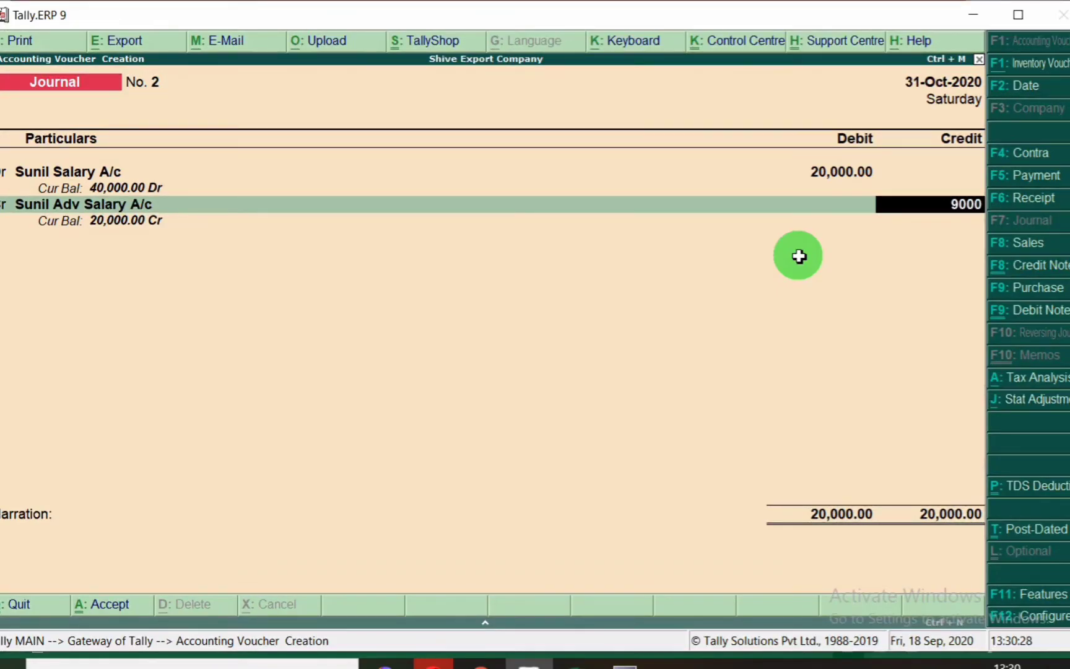
{"action": "key", "text": "Return"}
- Credit the second employee's salary payable account with 11,000, check it against the Excel salary sheet, and accept the voucher
{"action": "key", "text": "Return"}
{"action": "type", "text": "Sunil"}
{"action": "key", "text": "Down"}
{"action": "key", "text": "Down"}
{"action": "key", "text": "Down"}
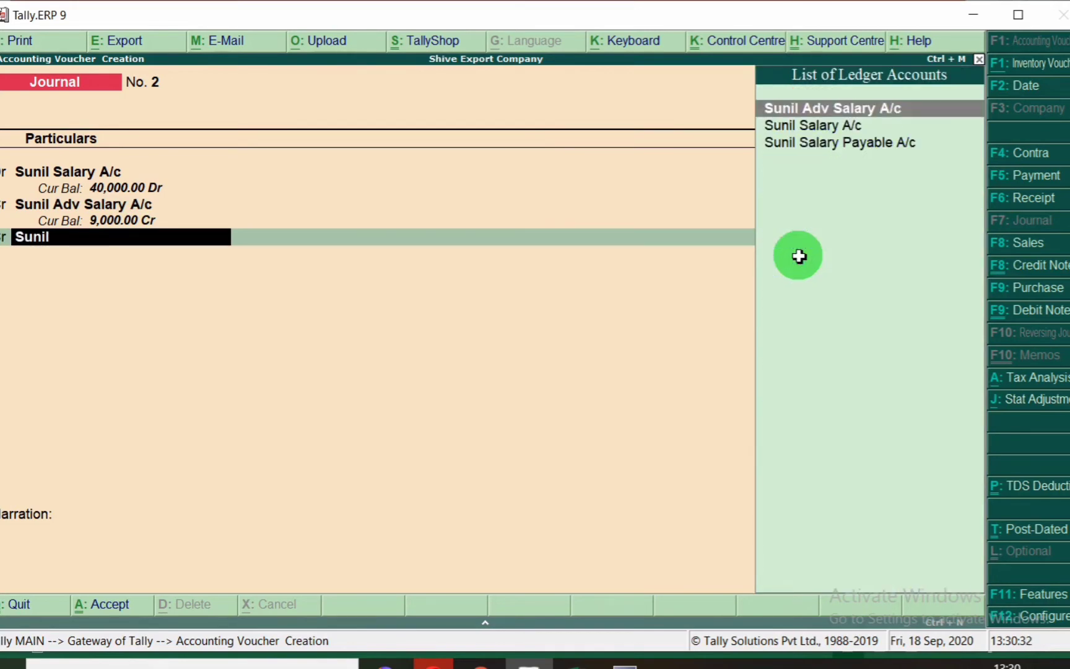
{"action": "key", "text": "Return"}
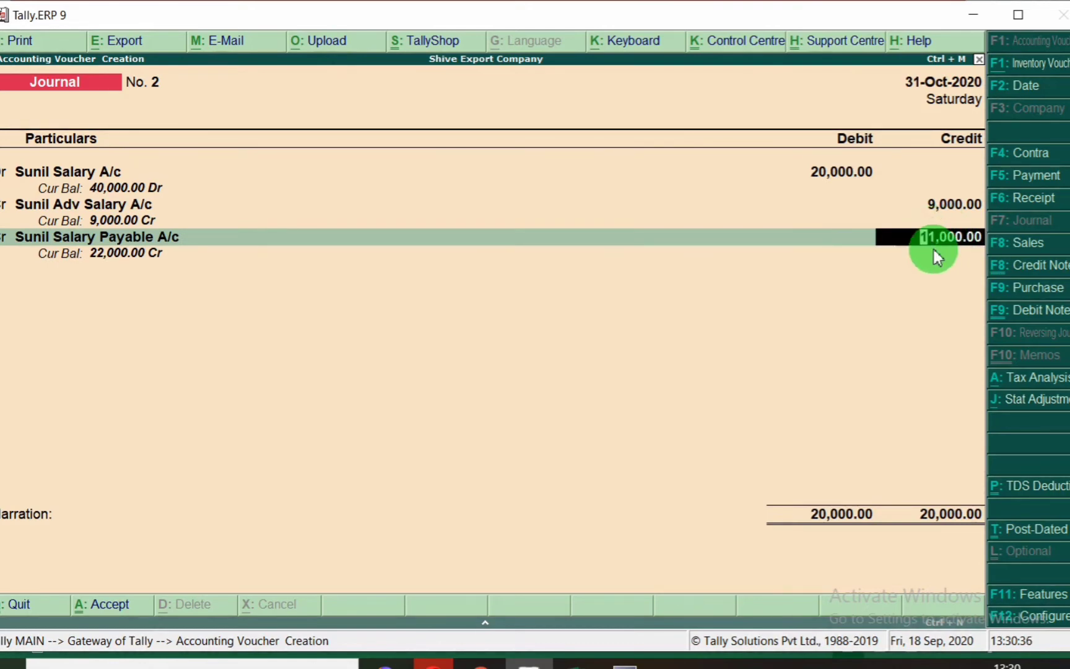
{"action": "key", "text": "alt+Tab"}
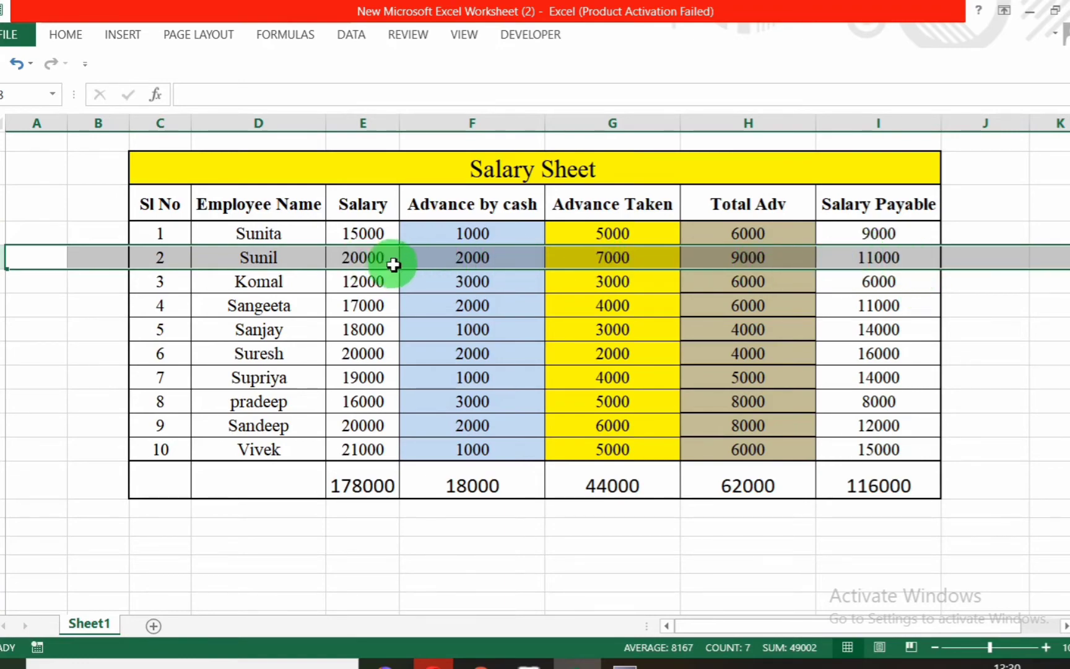
{"action": "key", "text": "alt+Tab"}
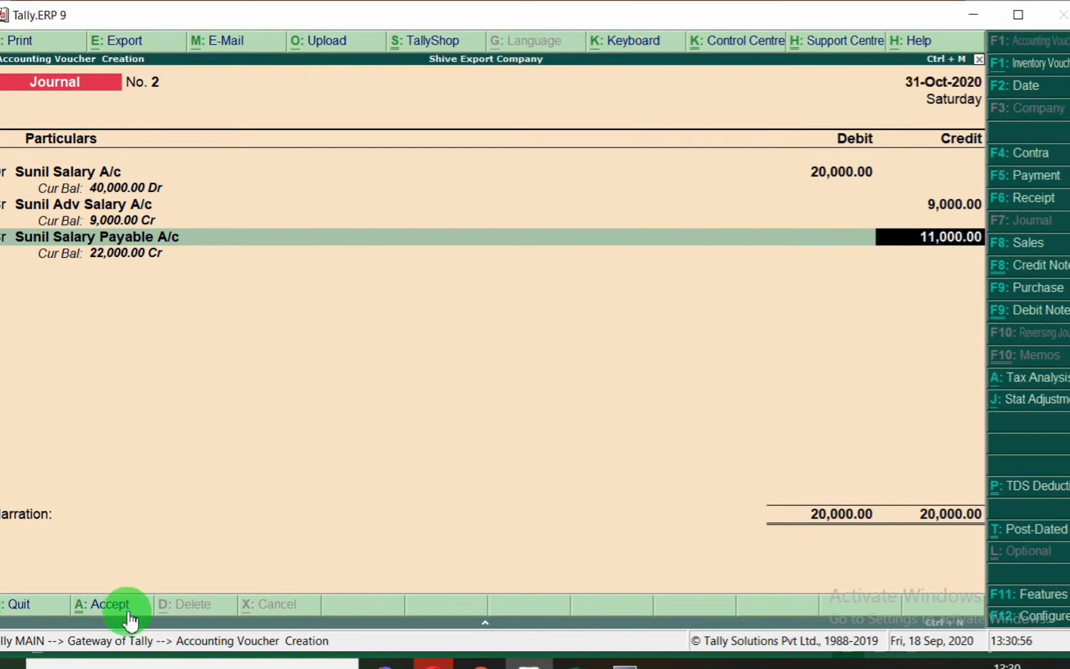
{"action": "left_click", "coordinate": [108, 604]}
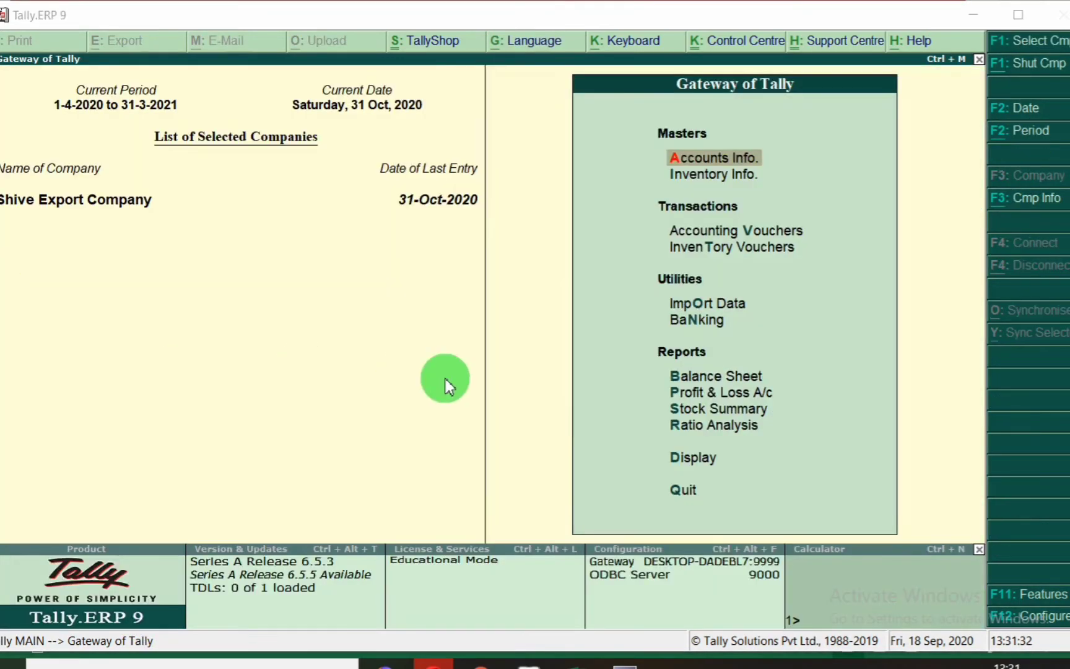
- Open a new journal voucher and set its date to 31-Oct-2020
{"action": "key", "text": "v"}
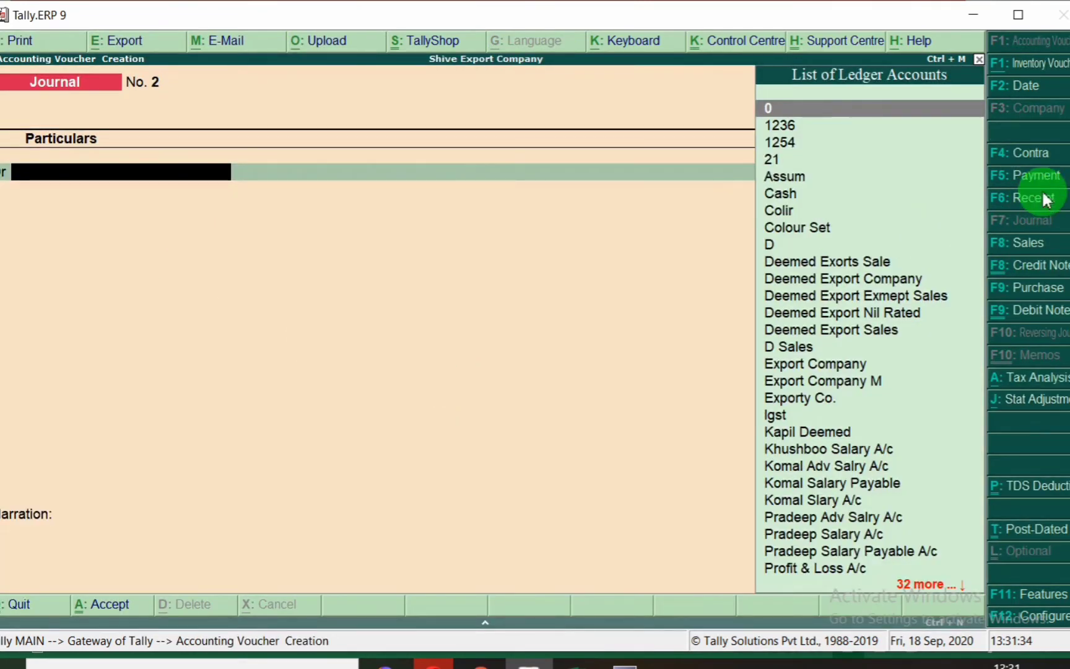
{"action": "key", "text": "F2"}
{"action": "type", "text": "31.10"}
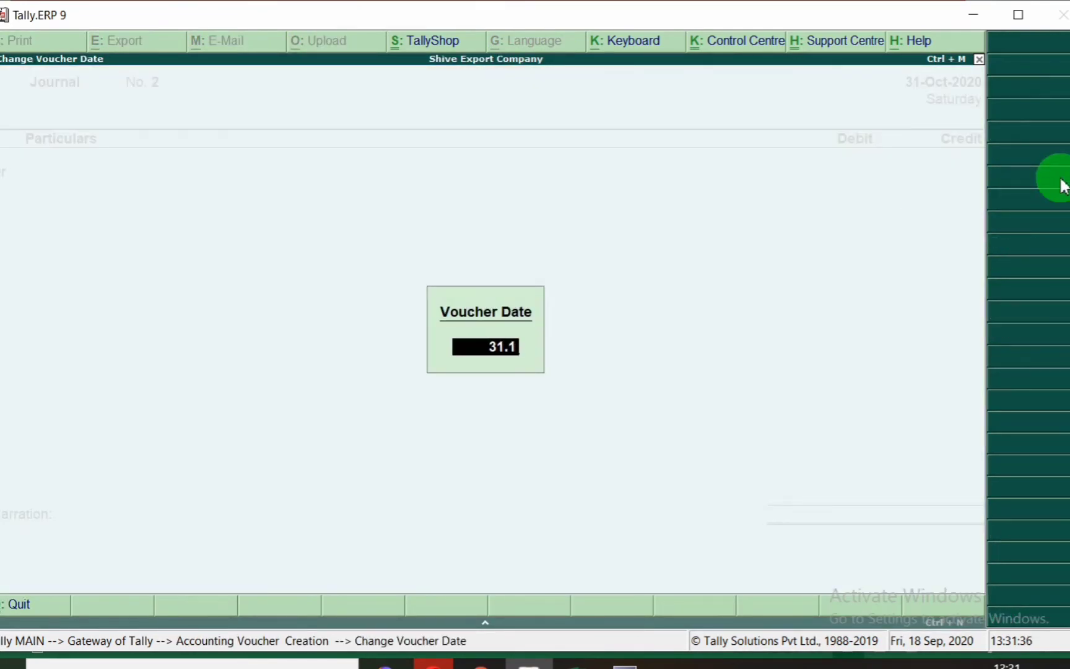
{"action": "key", "text": "Return"}
- Select the third employee's row in the Excel salary sheet and debit that employee's salary account with 12,000 in the Tally journal
{"action": "key", "text": "alt+Tab"}
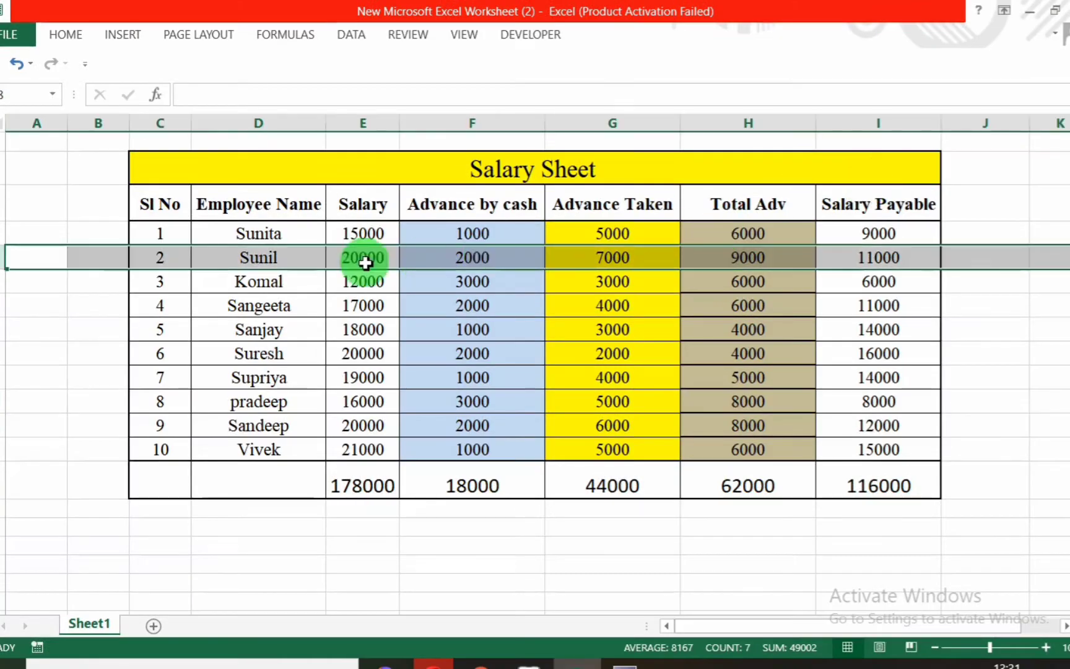
{"action": "left_click", "coordinate": [3, 280]}
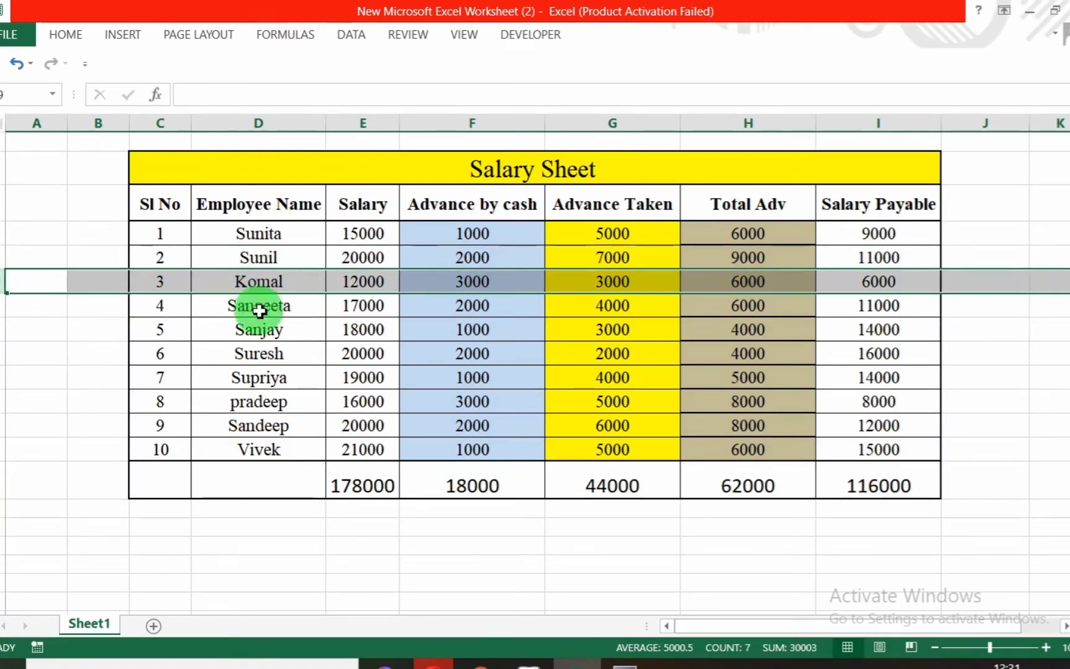
{"action": "key", "text": "alt+Tab"}
{"action": "type", "text": "Komal"}
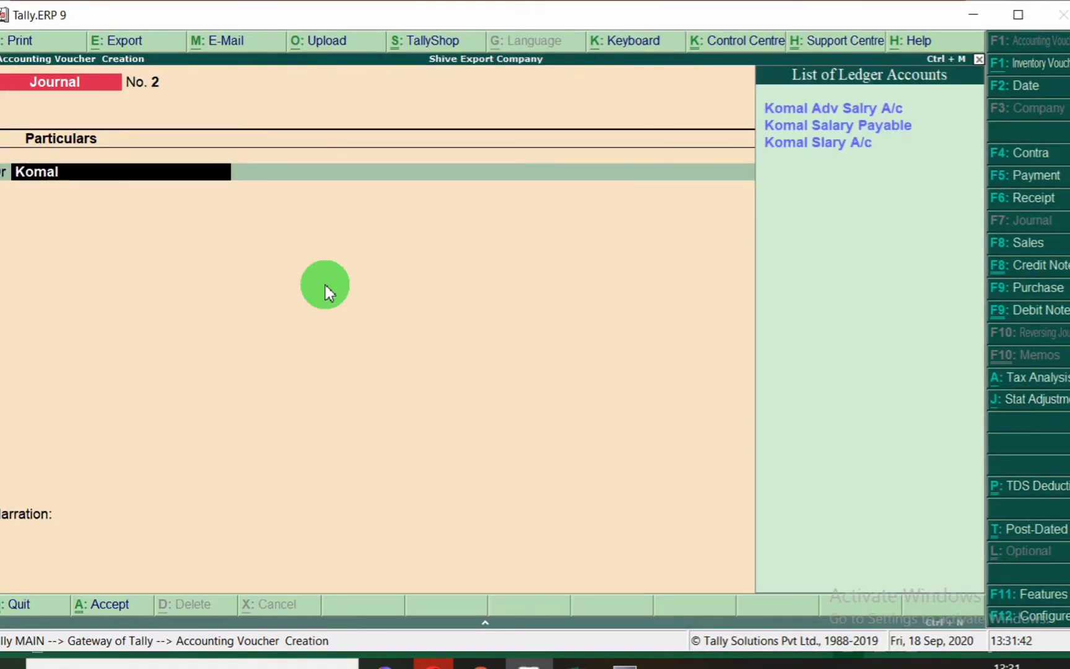
{"action": "key", "text": "Down"}
{"action": "key", "text": "Down"}
{"action": "key", "text": "Return"}
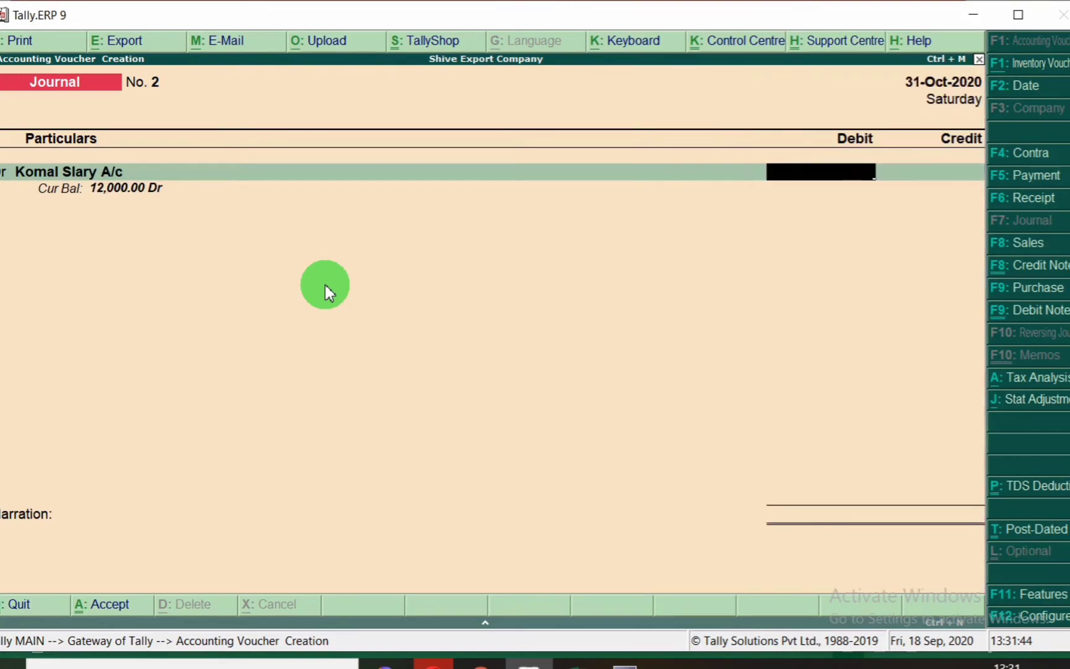
{"action": "key", "text": "alt+Tab"}
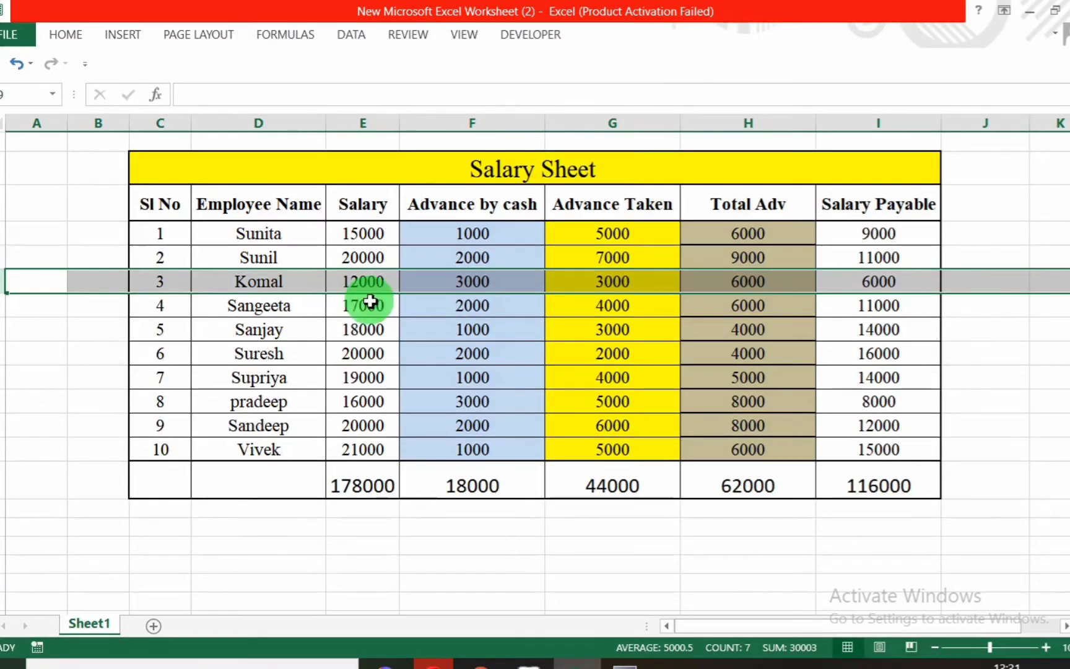
{"action": "key", "text": "alt+Tab"}
{"action": "type", "text": "12000"}
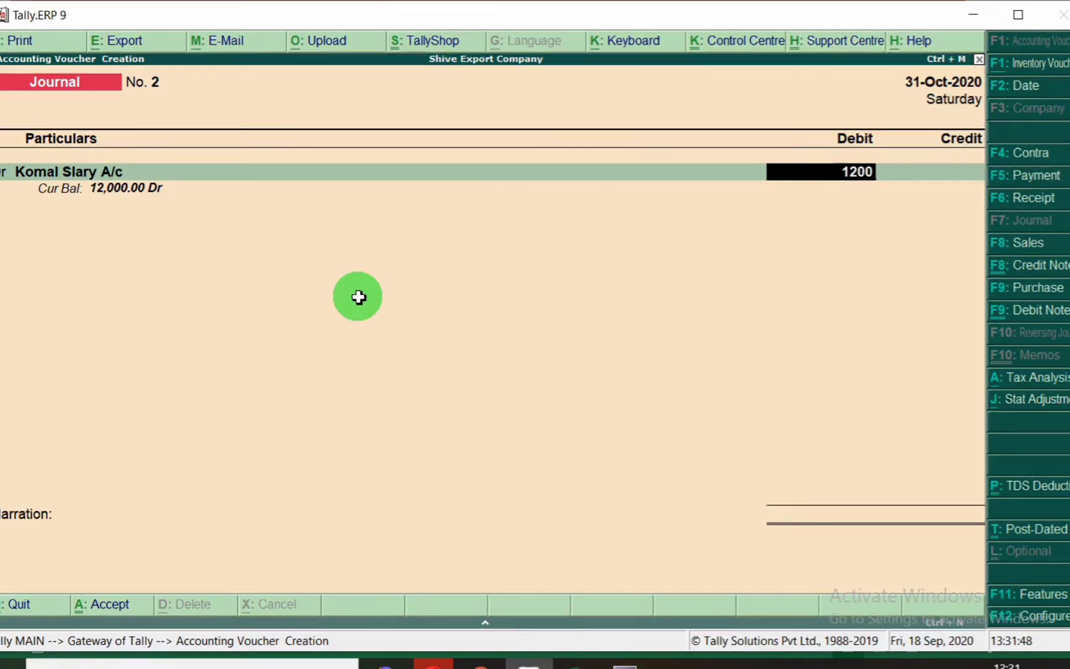
{"action": "key", "text": "Return"}
- Credit the third employee's advance salary account with 6,000, the total advance from the Excel salary sheet
{"action": "key", "text": "Return"}
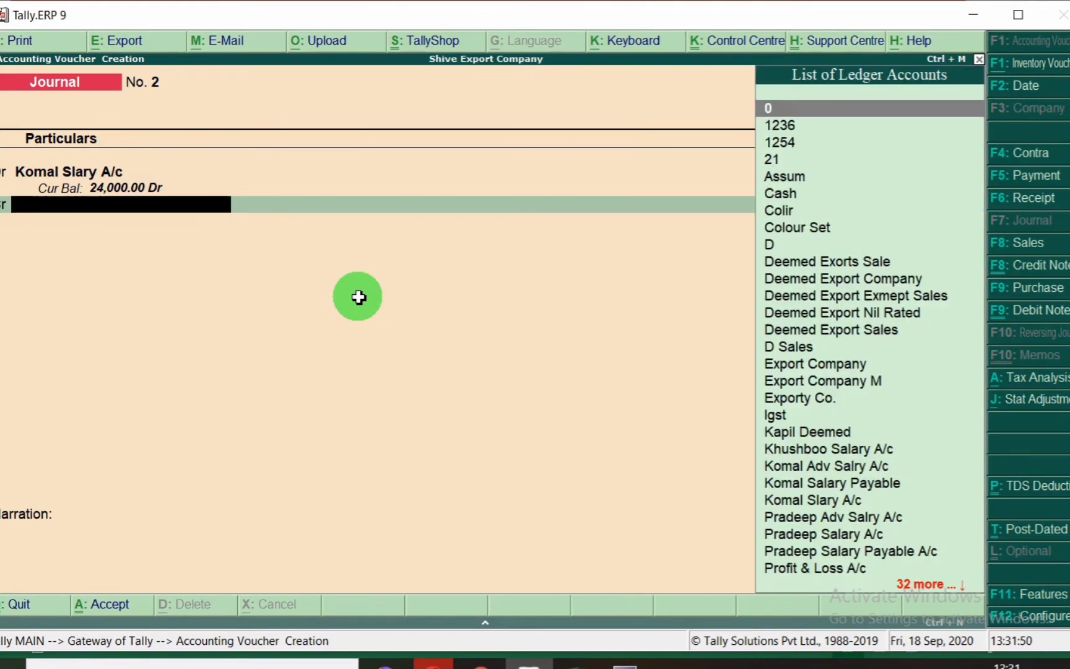
{"action": "type", "text": "Komal"}
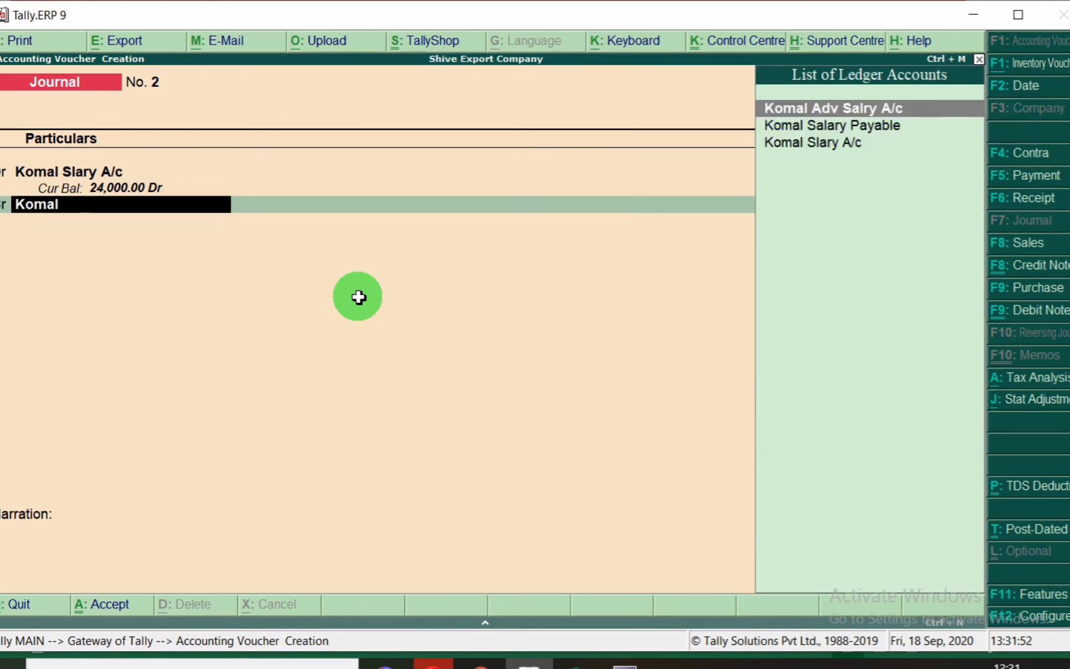
{"action": "key", "text": "Return"}
{"action": "key", "text": "alt+Tab"}
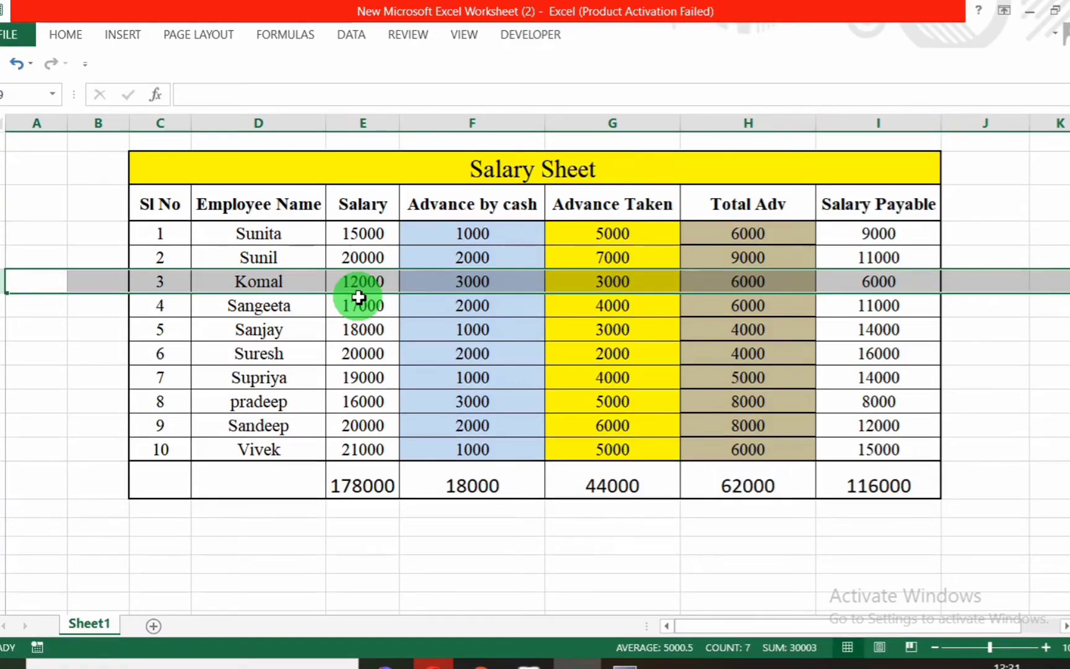
{"action": "key", "text": "alt+Tab"}
{"action": "type", "text": "6,000"}
{"action": "key", "text": "Return"}
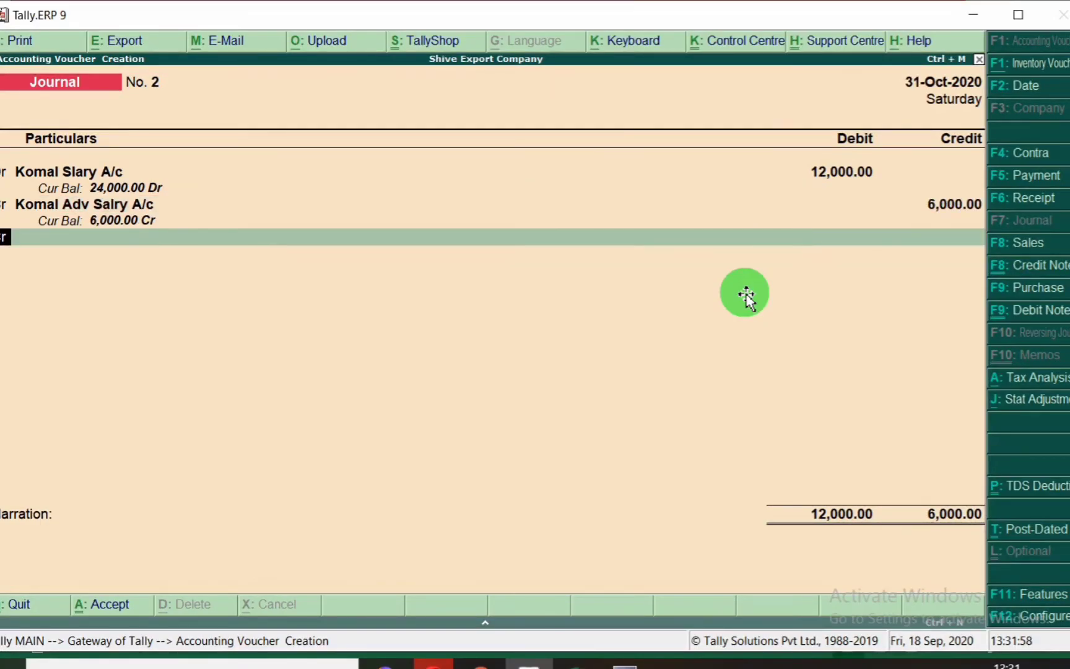
- Credit the third employee's salary payable account with the remaining 6,000 and check it against the Excel salary sheet
{"action": "key", "text": "Return"}
{"action": "type", "text": "ka"}
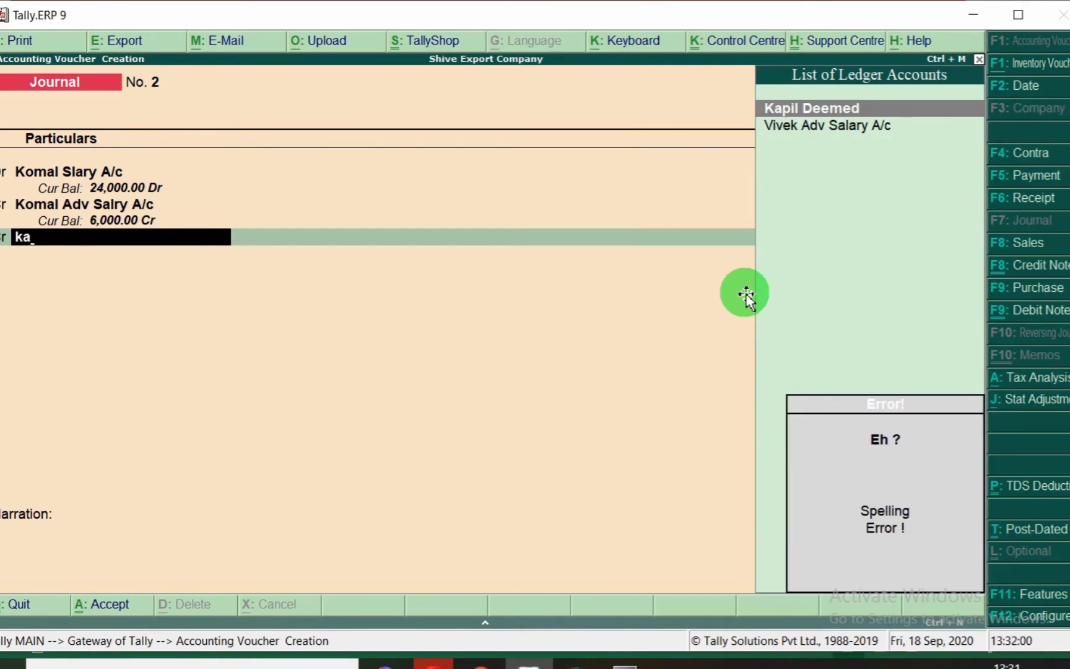
{"action": "key", "text": "BackSpace"}
{"action": "type", "text": "omal"}
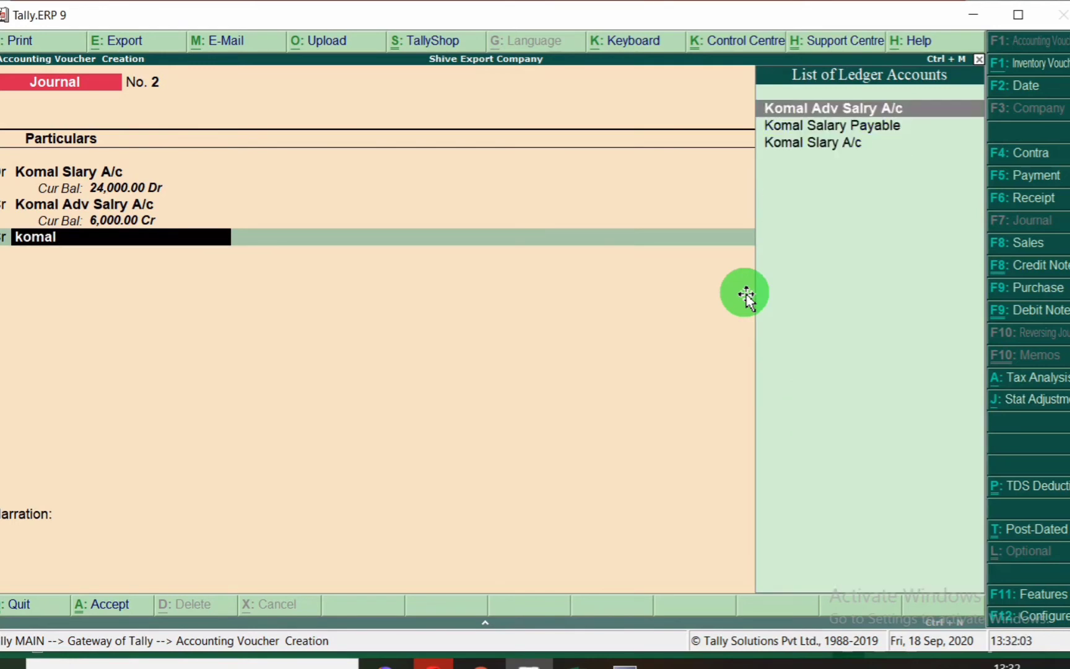
{"action": "key", "text": "Down"}
{"action": "key", "text": "Return"}
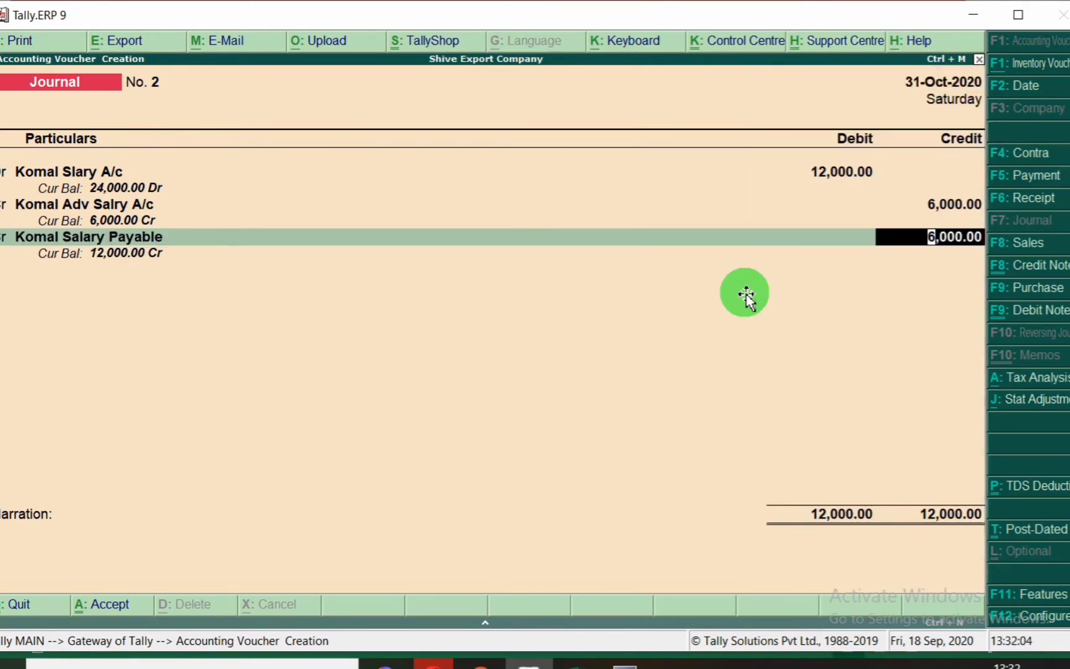
{"action": "key", "text": "alt+Tab"}
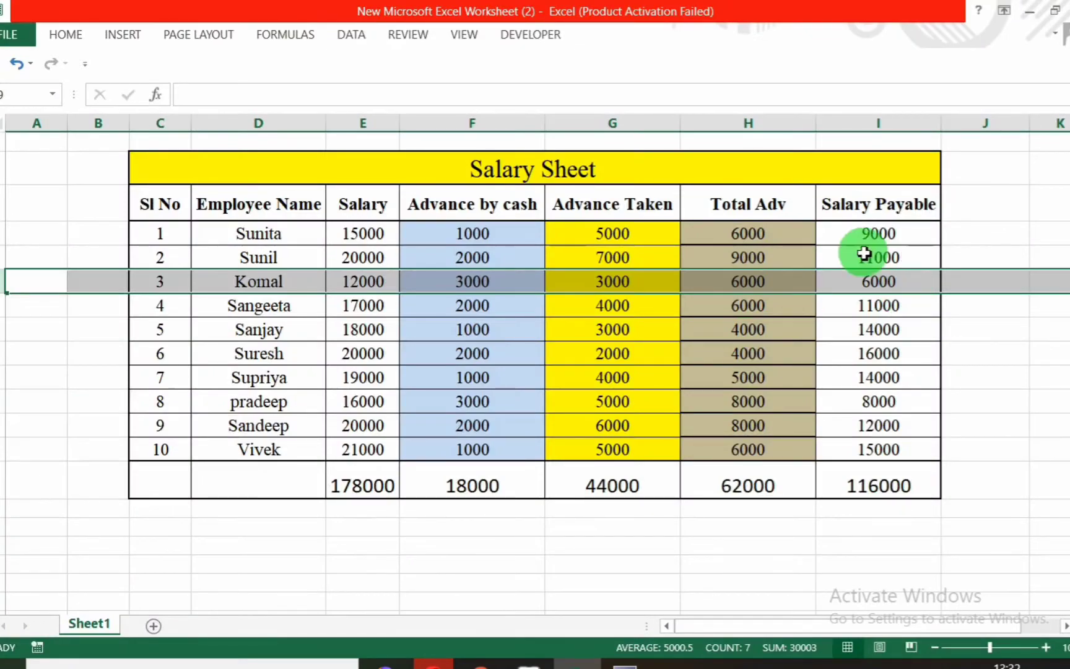
{"action": "key", "text": "alt+Tab"}
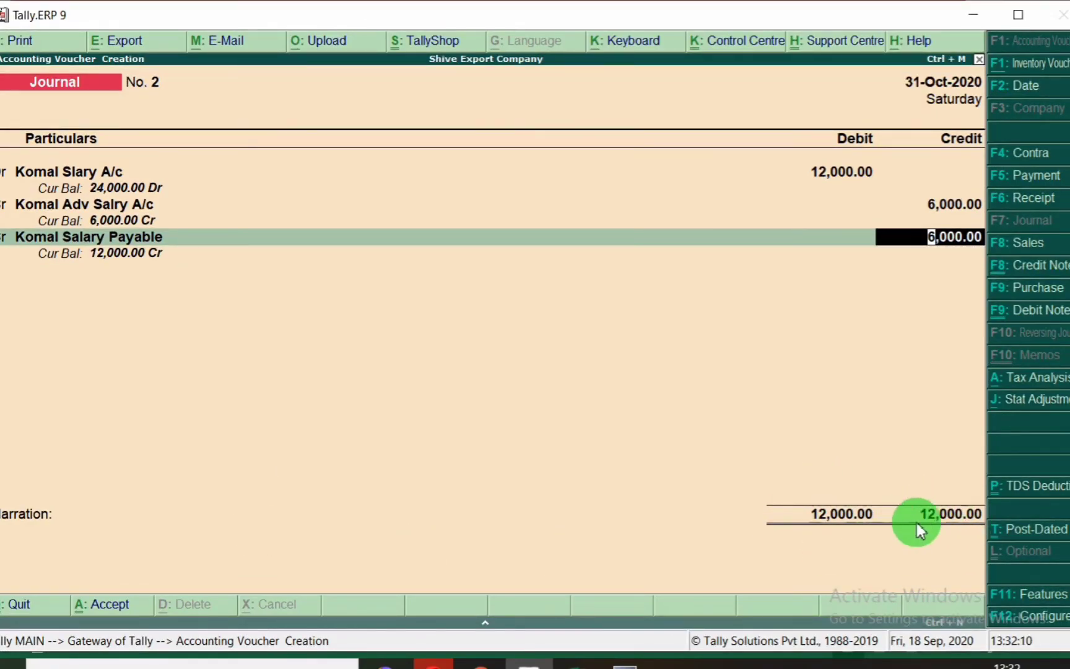
- Quit the third employee's journal voucher without saving and return to the Gateway of Tally
{"action": "key", "text": "Escape"}
{"action": "key", "text": "Escape"}
{"action": "key", "text": "y"}
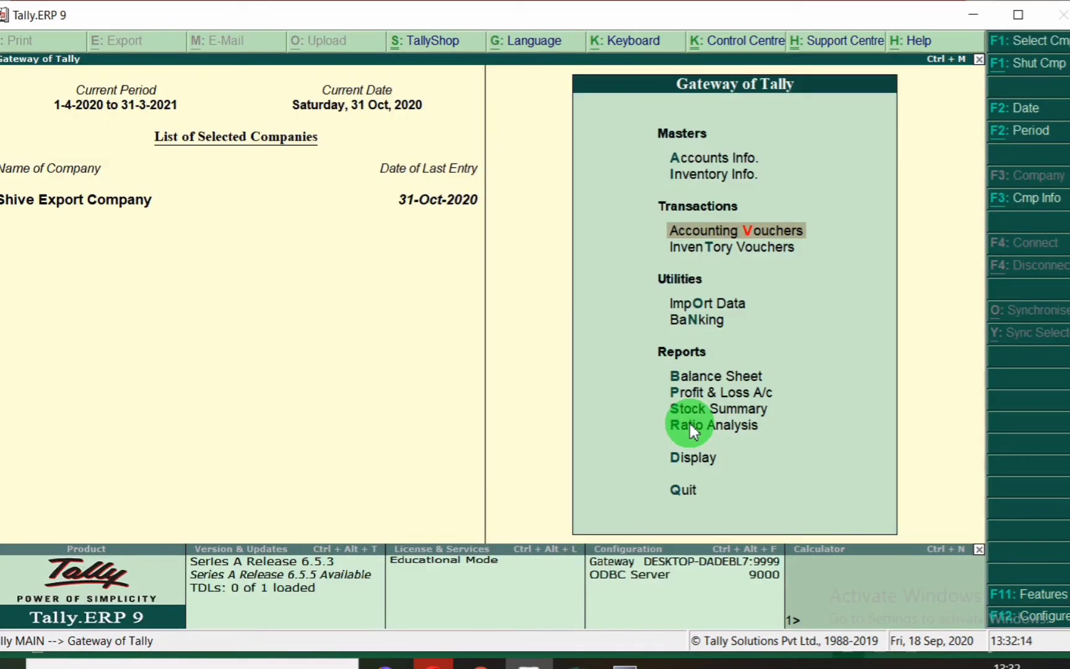
- Open a fresh journal voucher from the Gateway of Tally and set the voucher date to 31-Oct-2020
{"action": "key", "text": "Return"}
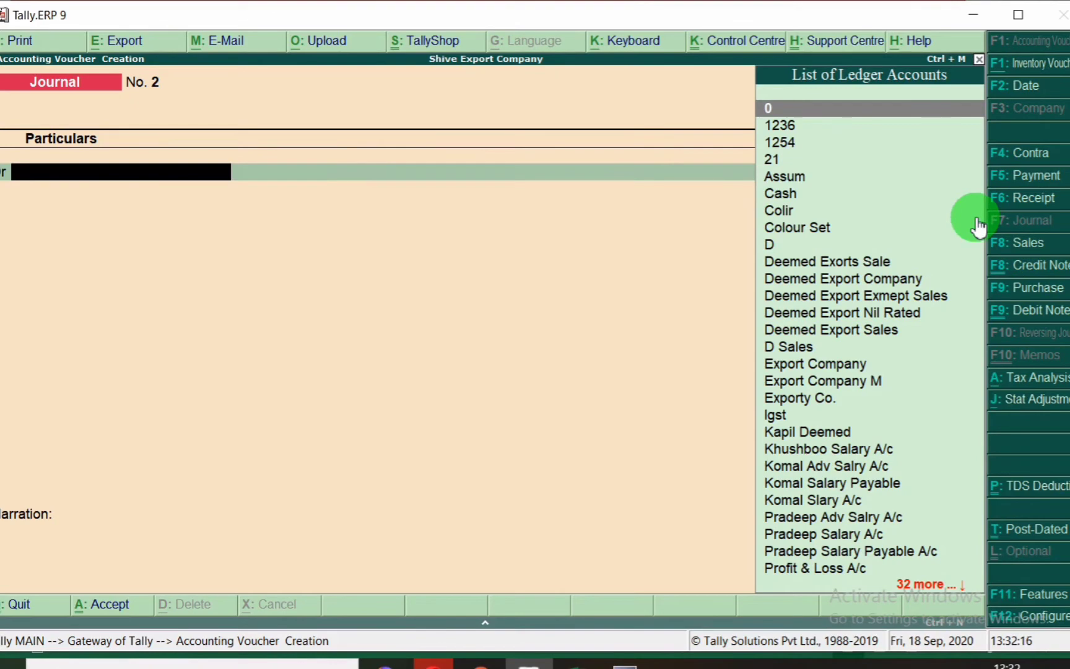
{"action": "key", "text": "F2"}
{"action": "type", "text": "3"}
{"action": "type", "text": "1.1"}
{"action": "key", "text": "Return"}
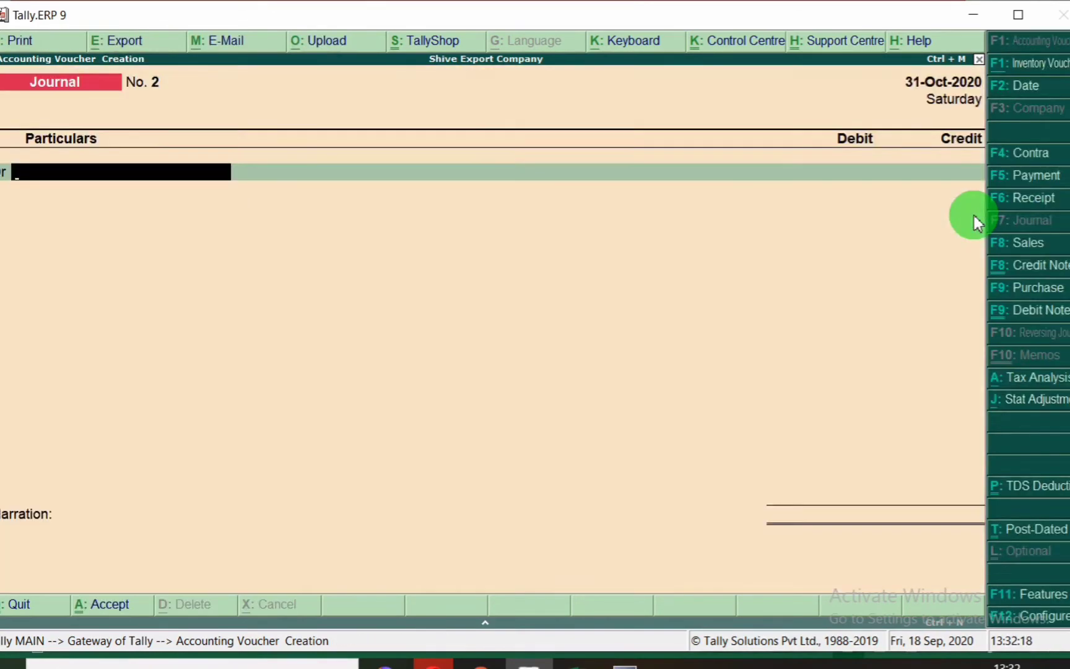
- Debit the fourth employee's salary account with 17,000, taking the amount from that employee's row in the Excel salary sheet
{"action": "key", "text": "alt+Tab"}
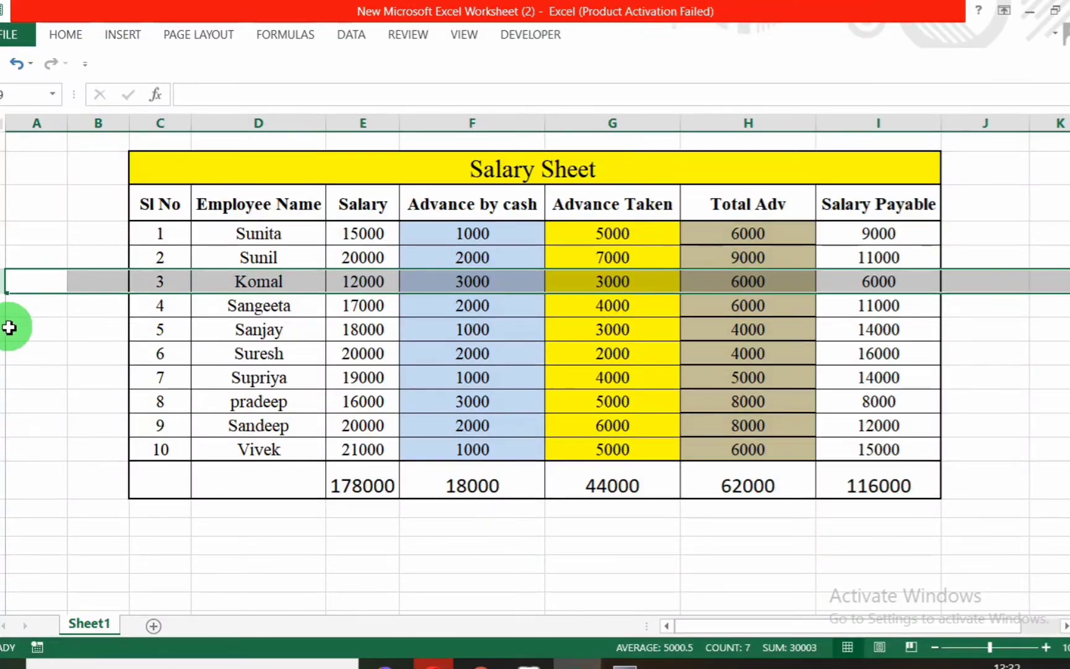
{"action": "left_click", "coordinate": [7, 304]}
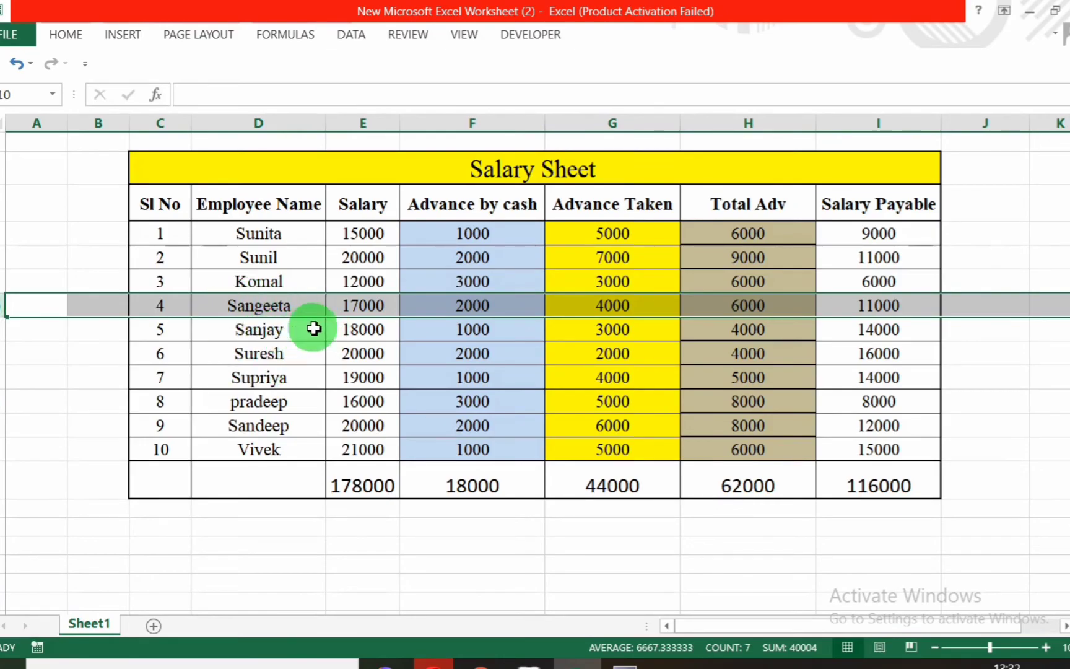
{"action": "key", "text": "alt+Tab"}
{"action": "type", "text": "S"}
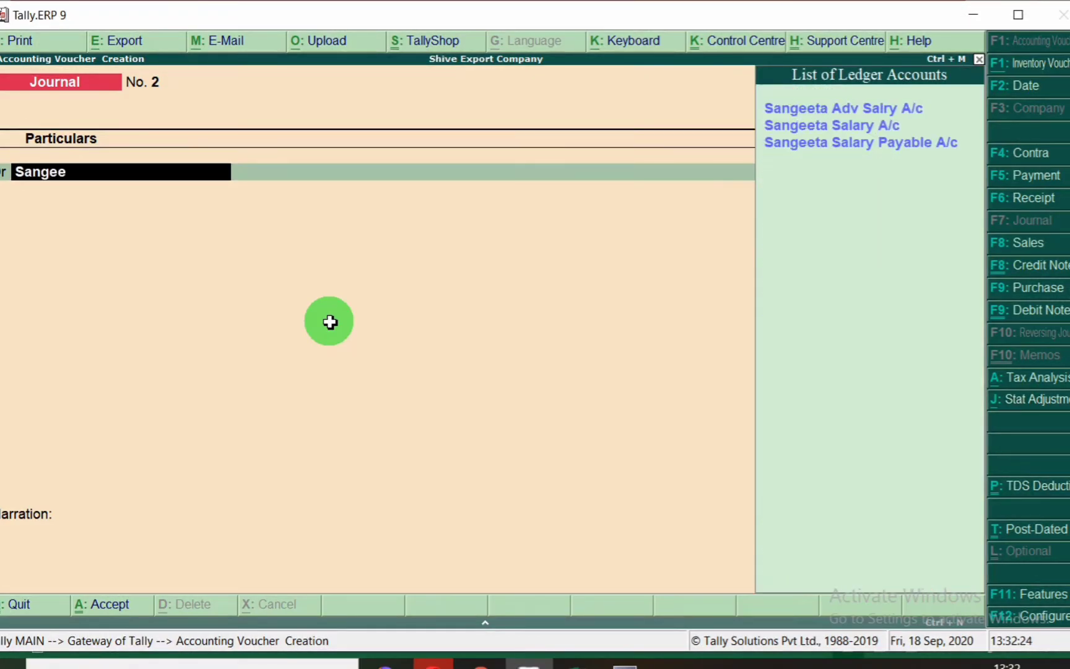
{"action": "key", "text": "Down"}
{"action": "key", "text": "Return"}
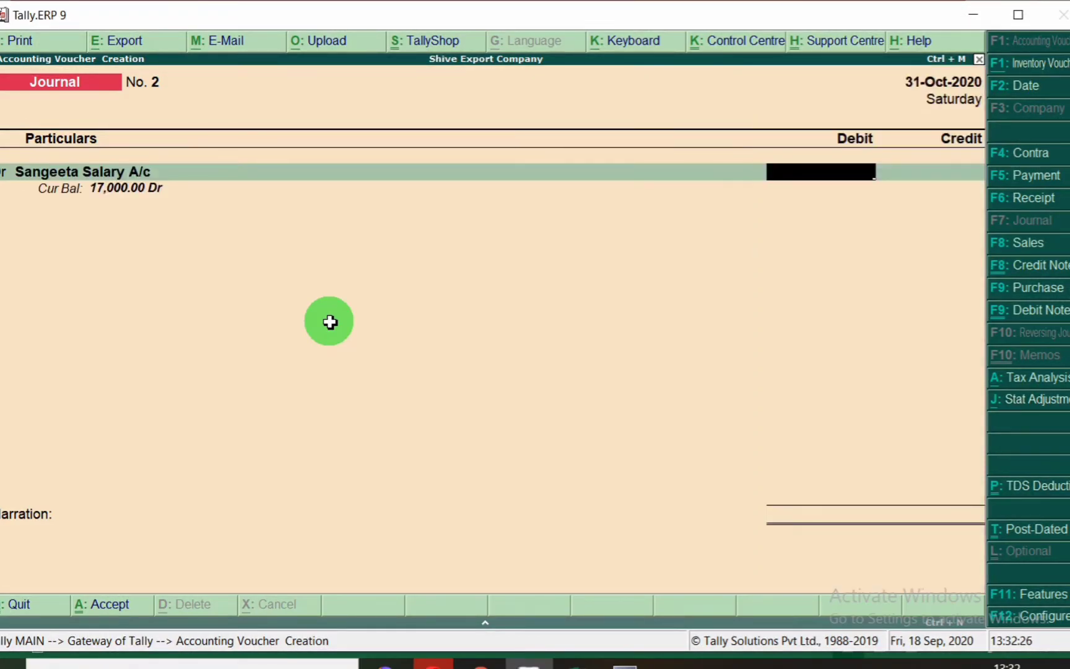
{"action": "key", "text": "alt+Tab"}
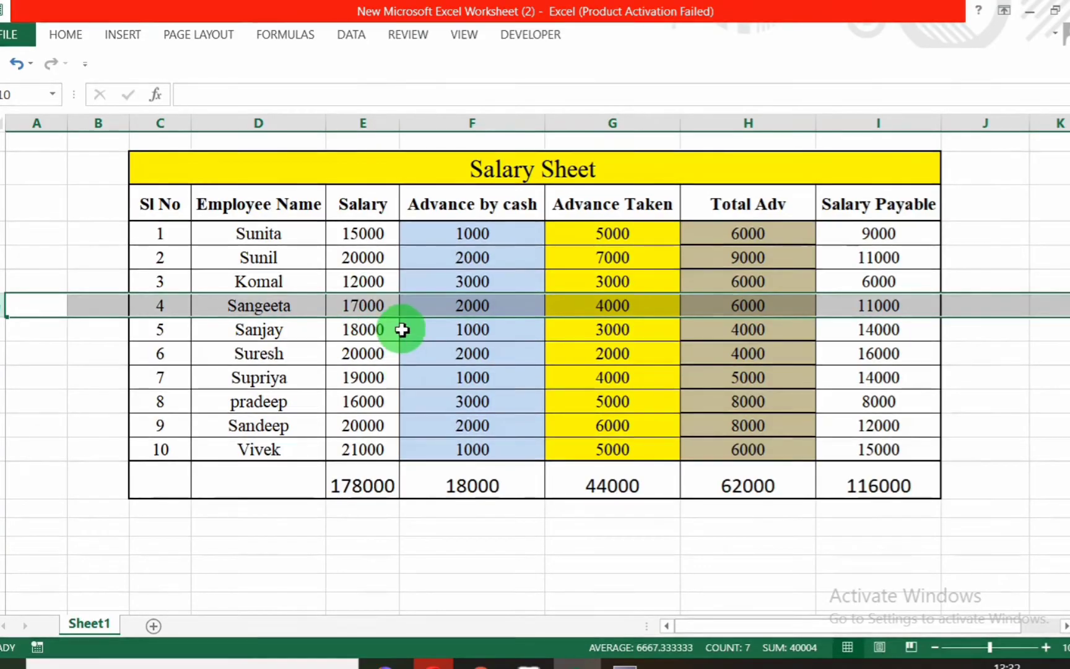
{"action": "key", "text": "alt+Tab"}
{"action": "type", "text": "17000"}
{"action": "key", "text": "Return"}
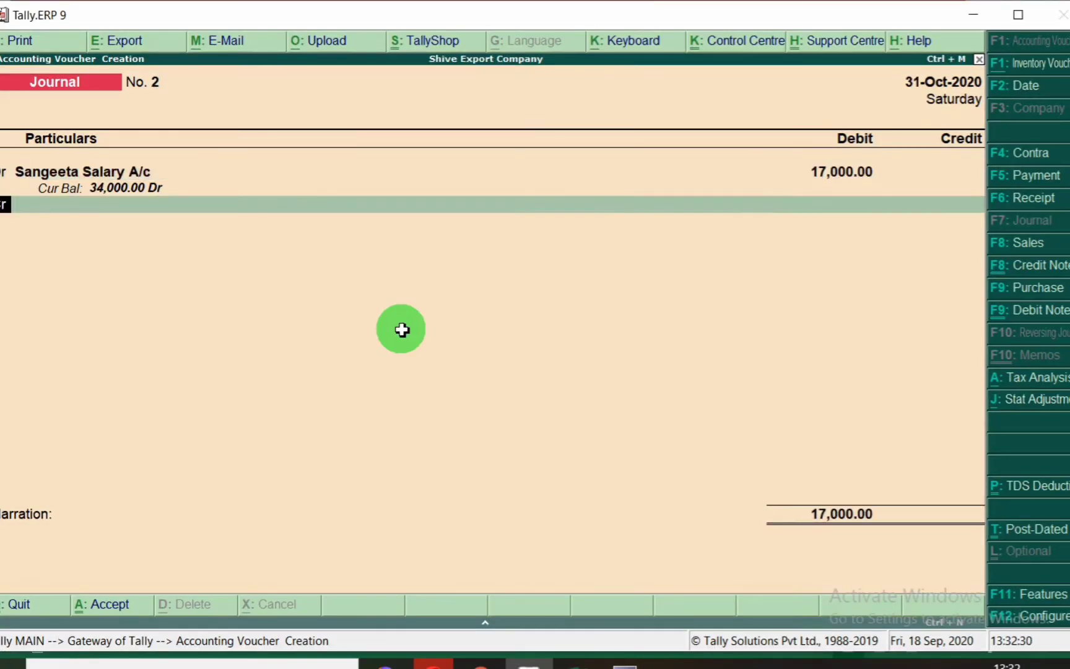
- Credit the fourth employee's advance salary account with 6,000, the total advance from the Excel salary sheet
{"action": "key", "text": "Return"}
{"action": "type", "text": "Sangee"}
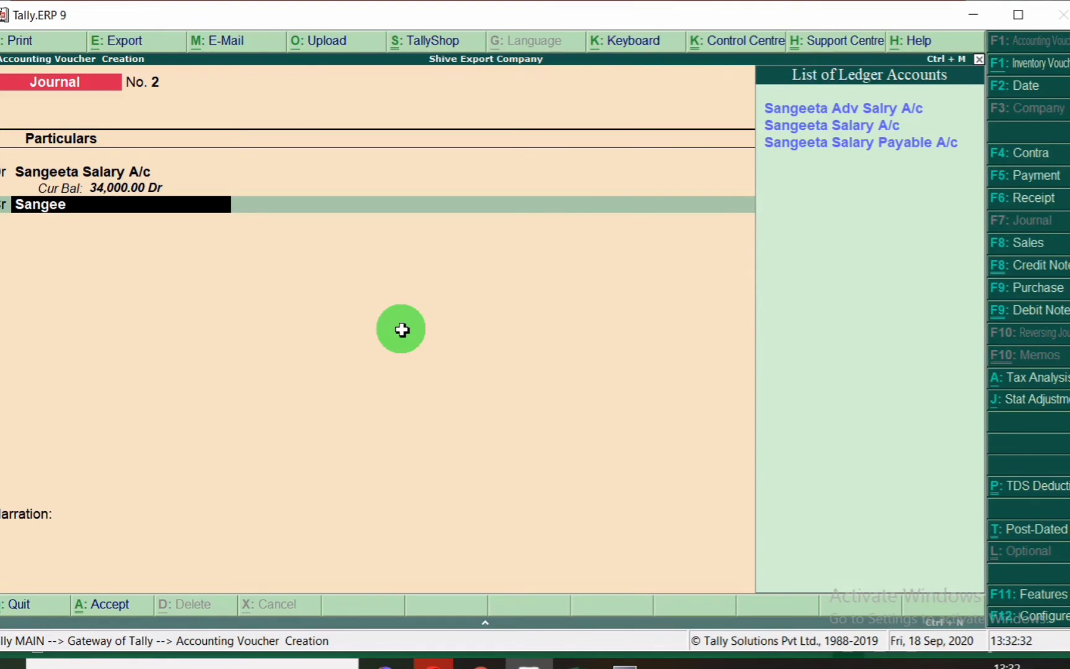
{"action": "key", "text": "Down"}
{"action": "key", "text": "Up"}
{"action": "key", "text": "Return"}
{"action": "key", "text": "alt+Tab"}
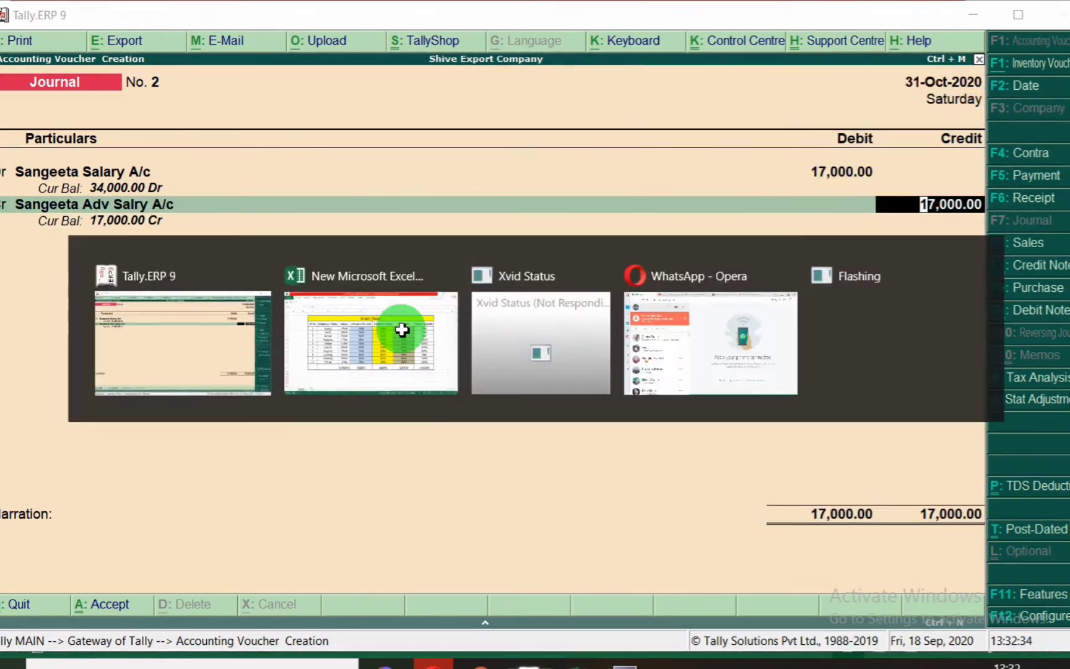
{"action": "key", "text": "alt+Tab"}
{"action": "type", "text": "6"}
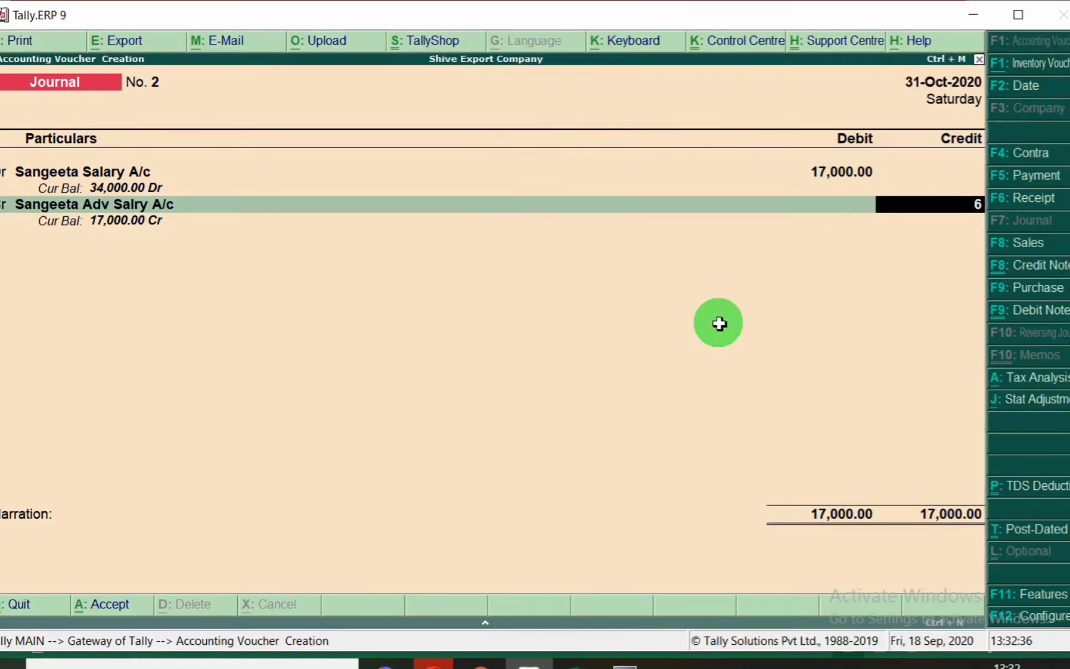
{"action": "type", "text": ",000"}
{"action": "key", "text": "Return"}
- Credit the fourth employee's salary payable account with the remaining 11,000 and check it against the Excel salary sheet
{"action": "key", "text": "Return"}
{"action": "type", "text": "Sa"}
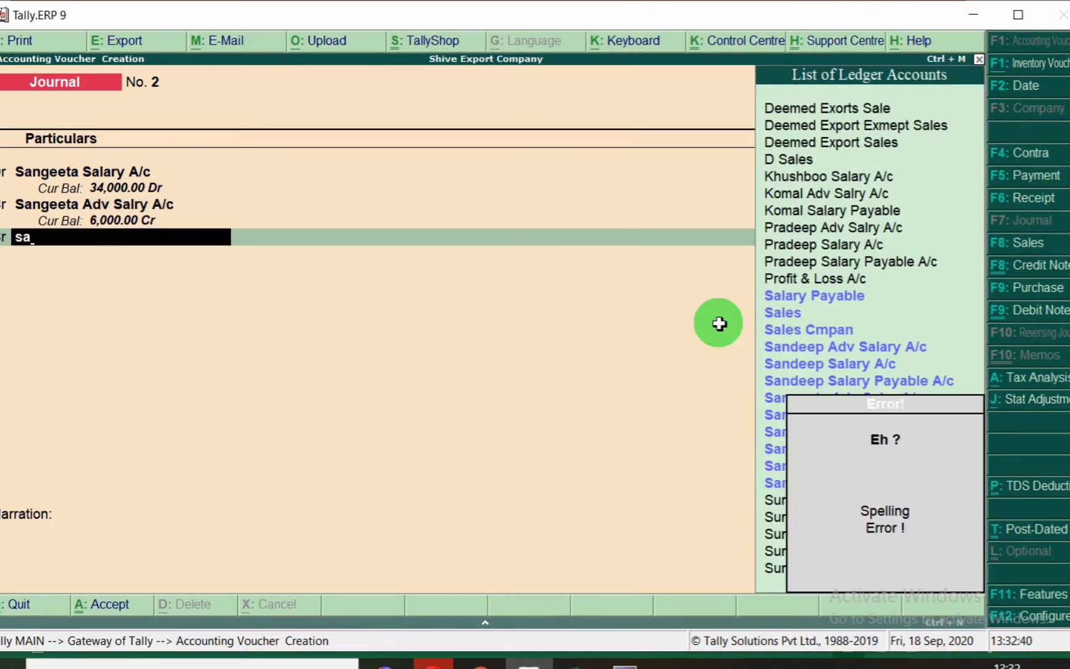
{"action": "key", "text": "BackSpace"}
{"action": "key", "text": "BackSpace"}
{"action": "type", "text": "sangee"}
{"action": "key", "text": "Down"}
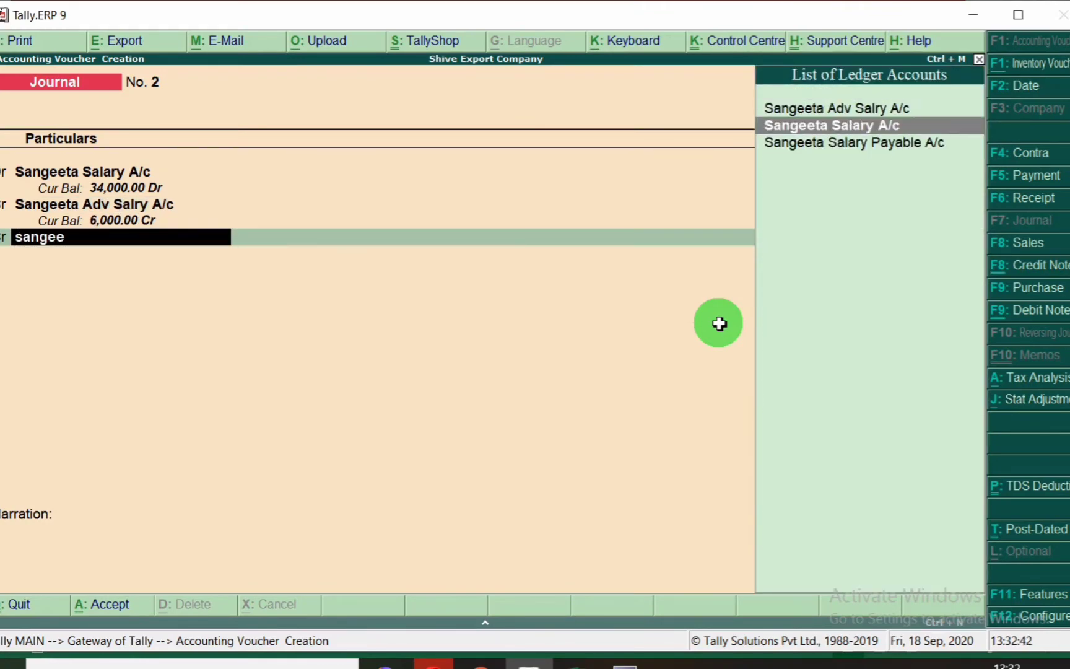
{"action": "key", "text": "Down"}
{"action": "key", "text": "Return"}
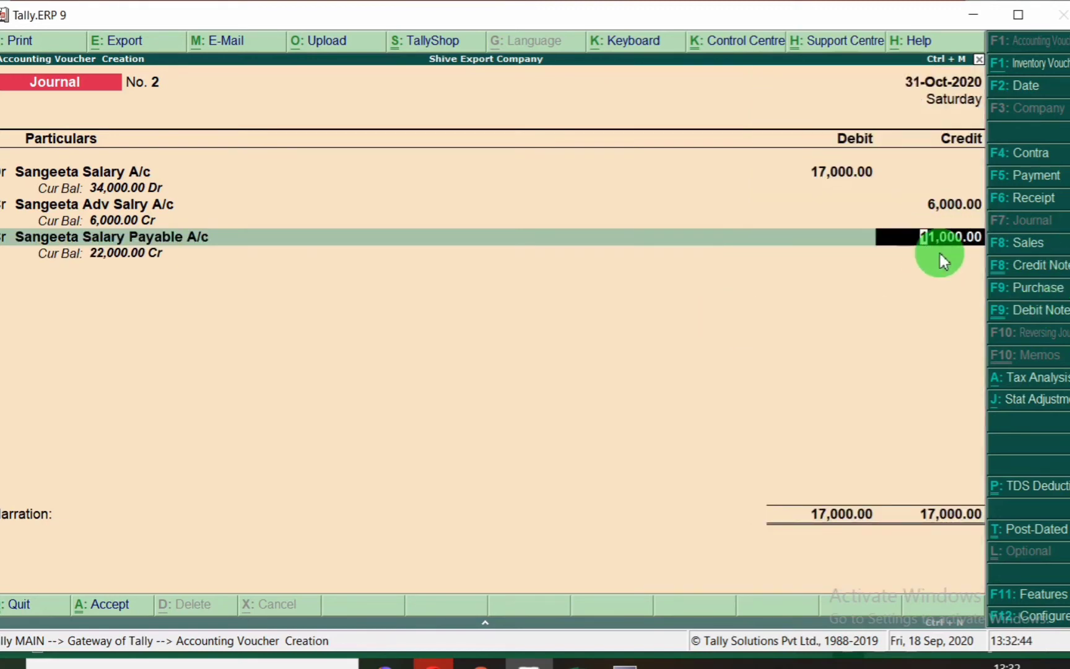
{"action": "key", "text": "alt+Tab"}
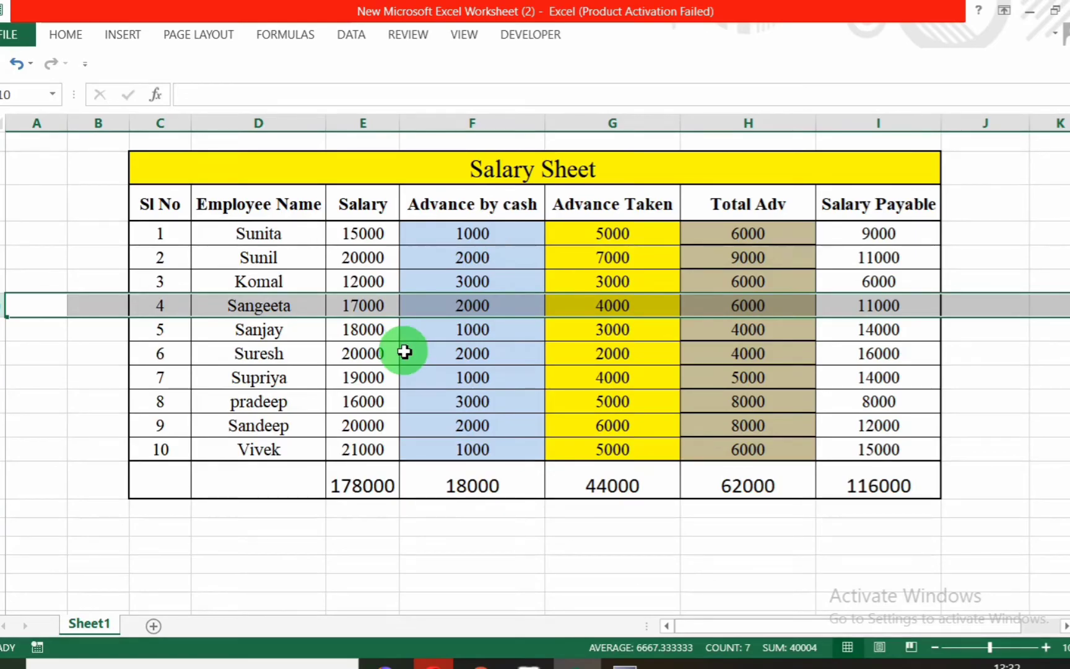
{"action": "key", "text": "alt+Tab"}
- Quit the fourth employee's journal voucher without saving it
{"action": "key", "text": "Escape"}
{"action": "key", "text": "Escape"}
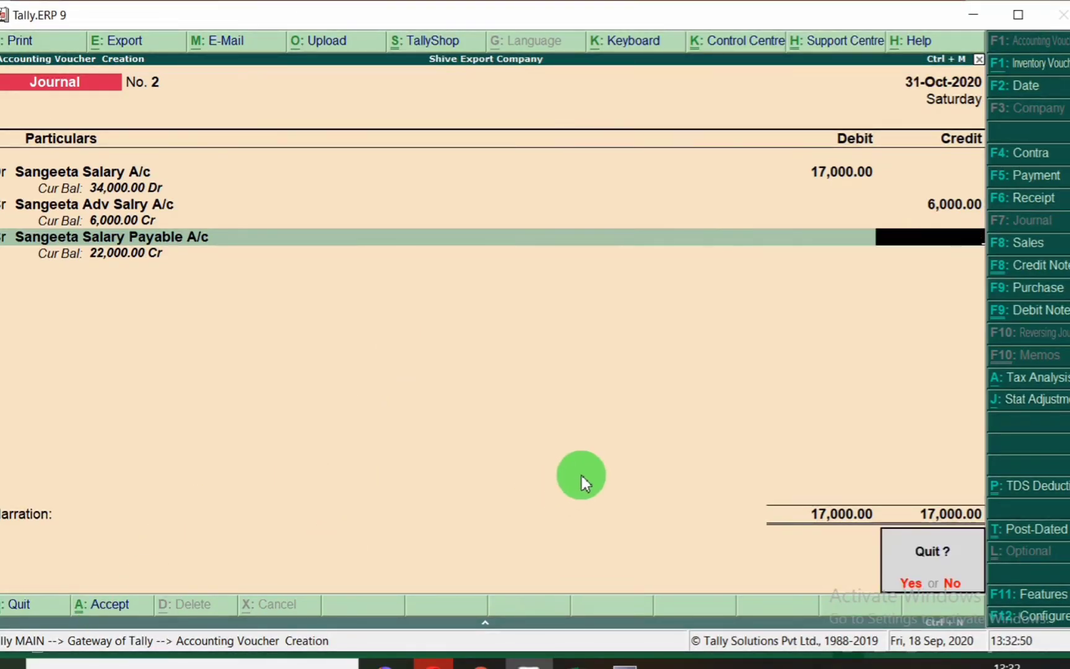
{"action": "key", "text": "y"}
- Open another blank journal voucher and set its date to 31-Oct-2020
{"action": "key", "text": "Return"}
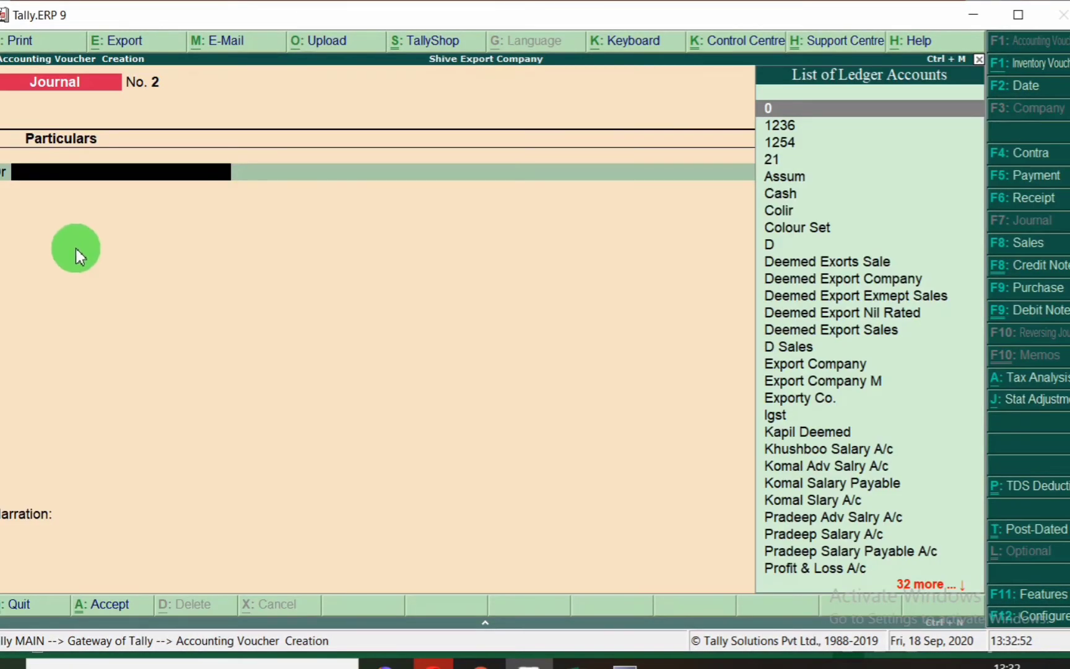
{"action": "key", "text": "F2"}
{"action": "type", "text": "31."}
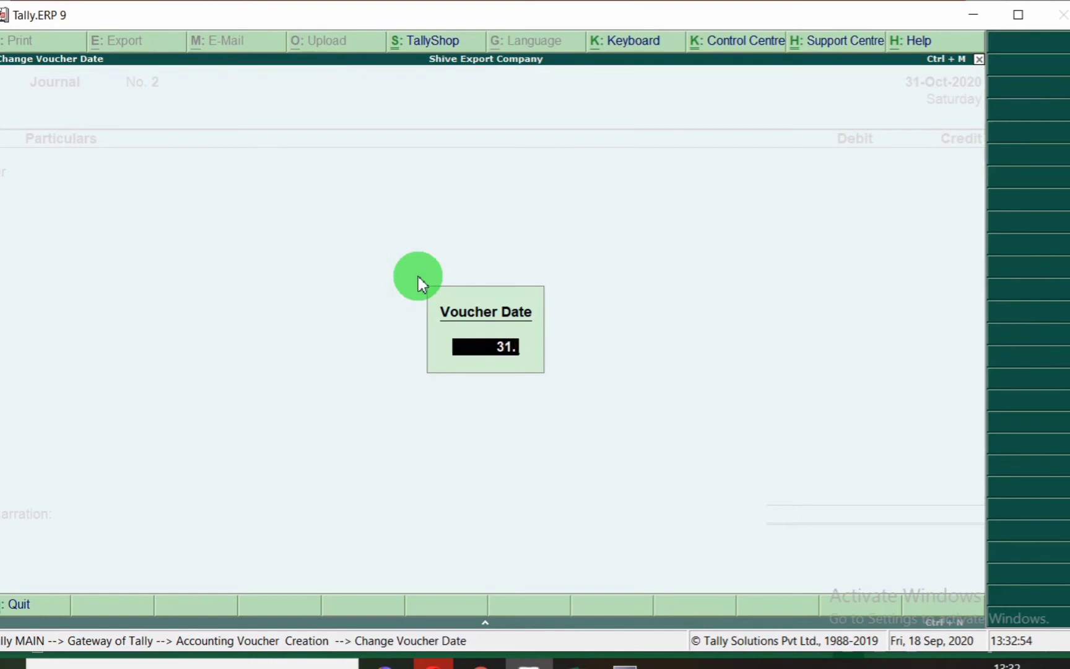
{"action": "key", "text": "Return"}
- Debit the tenth employee's salary account with 21,000, taking the amount from that employee's row in the Excel salary sheet
{"action": "key", "text": "alt+Tab"}
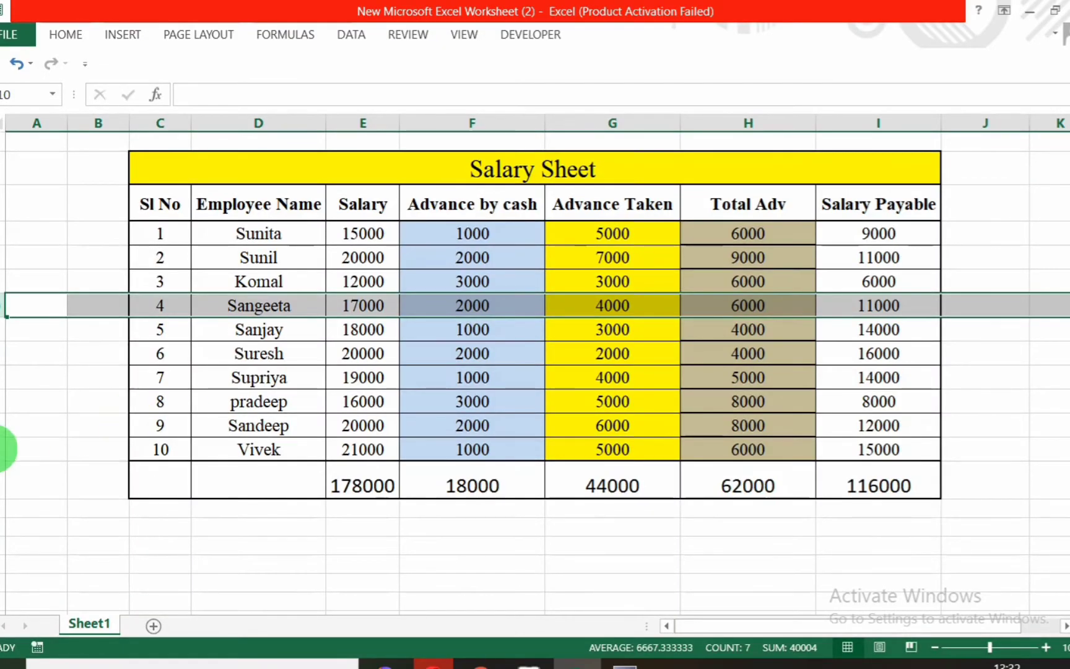
{"action": "left_click", "coordinate": [5, 449]}
{"action": "key", "text": "alt+Tab"}
{"action": "type", "text": "Vivek"}
{"action": "key", "text": "Down"}
{"action": "key", "text": "Return"}
{"action": "key", "text": "alt+Tab"}
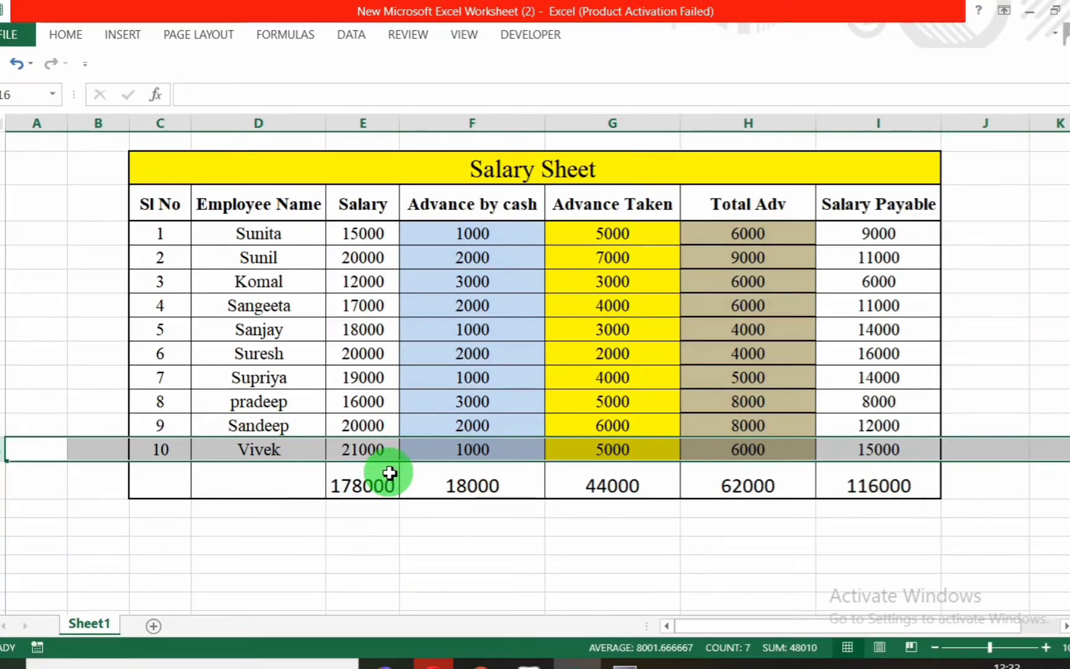
{"action": "key", "text": "alt+Tab"}
{"action": "type", "text": "21,000"}
{"action": "key", "text": "Return"}
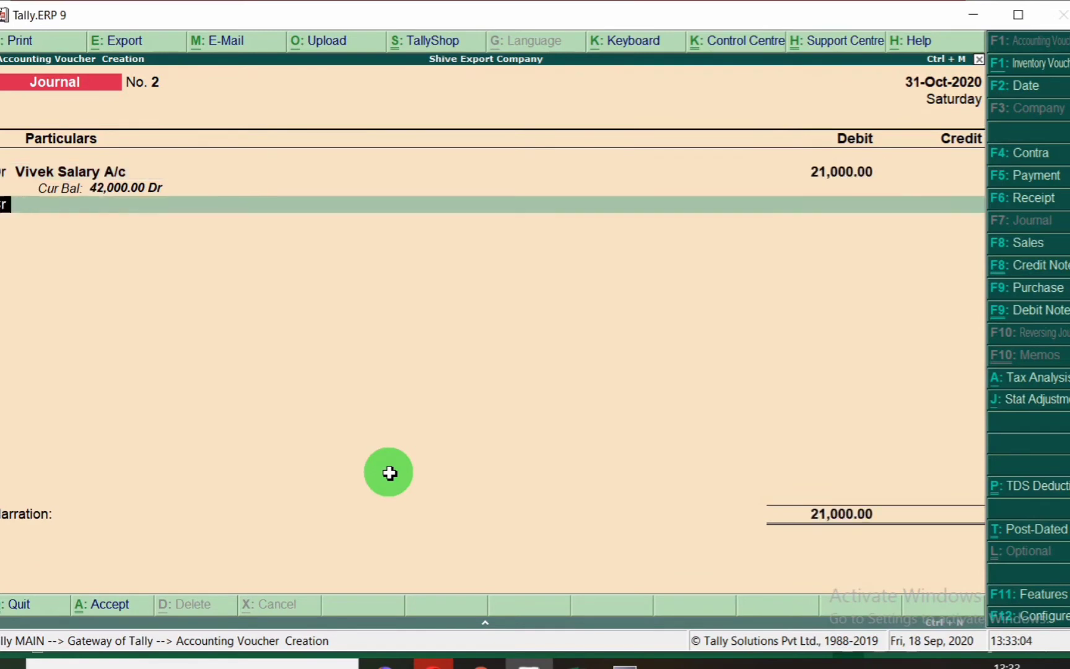
- Credit the tenth employee's advance salary account with 6,000, the total advance from the Excel salary sheet
{"action": "key", "text": "Return"}
{"action": "type", "text": "Viv"}
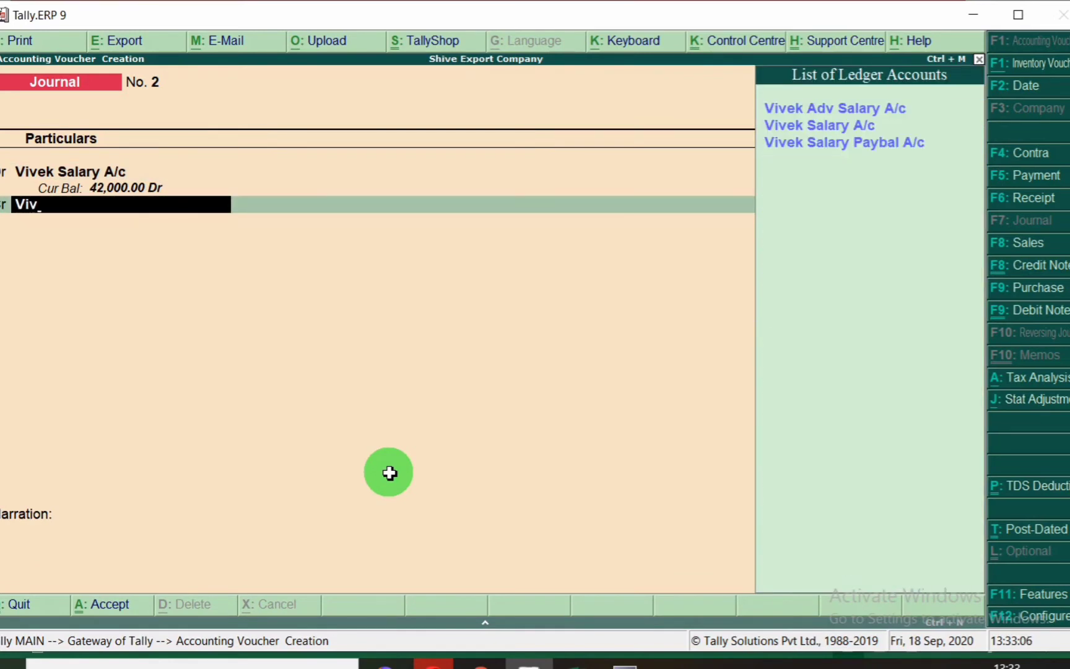
{"action": "key", "text": "Return"}
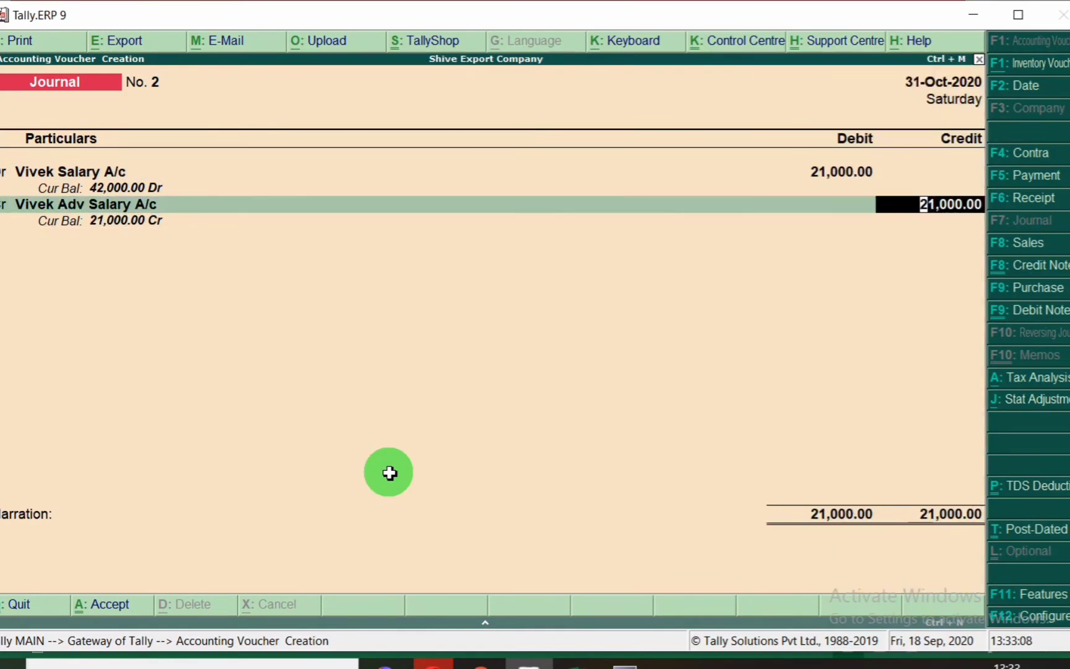
{"action": "key", "text": "alt+Tab"}
{"action": "key", "text": "alt+Tab"}
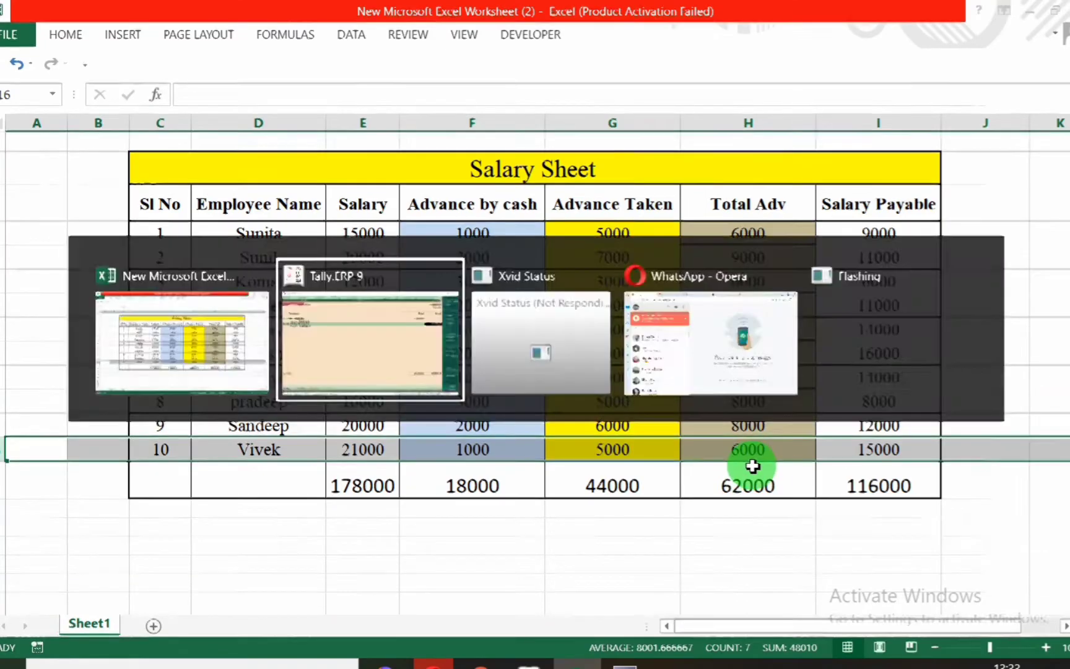
{"action": "type", "text": "6000"}
{"action": "key", "text": "Return"}
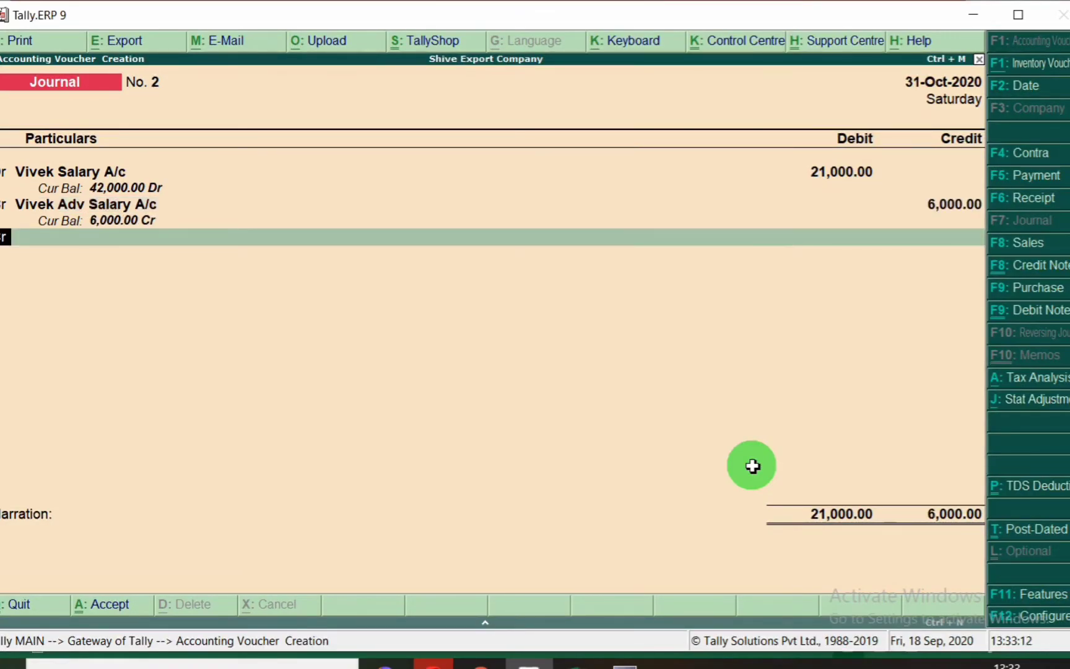
- Credit the tenth employee's salary payable account with the remaining 15,000 and check it against the Excel salary sheet
{"action": "key", "text": "Return"}
{"action": "type", "text": "Vive"}
{"action": "key", "text": "Down"}
{"action": "key", "text": "Down"}
{"action": "key", "text": "Return"}
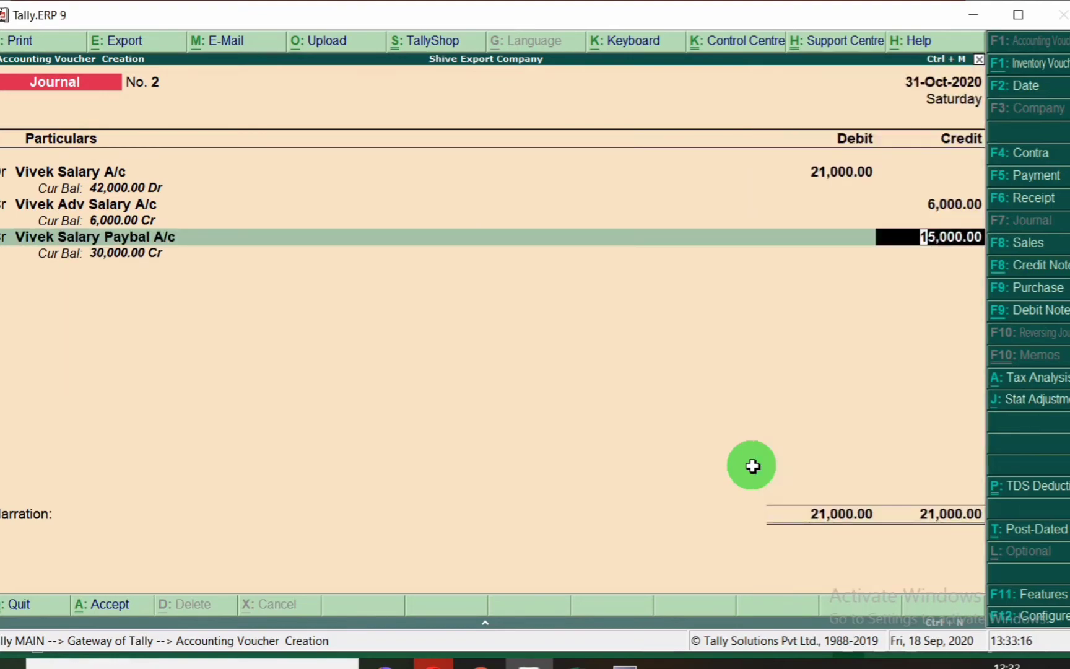
{"action": "key", "text": "alt+Tab"}
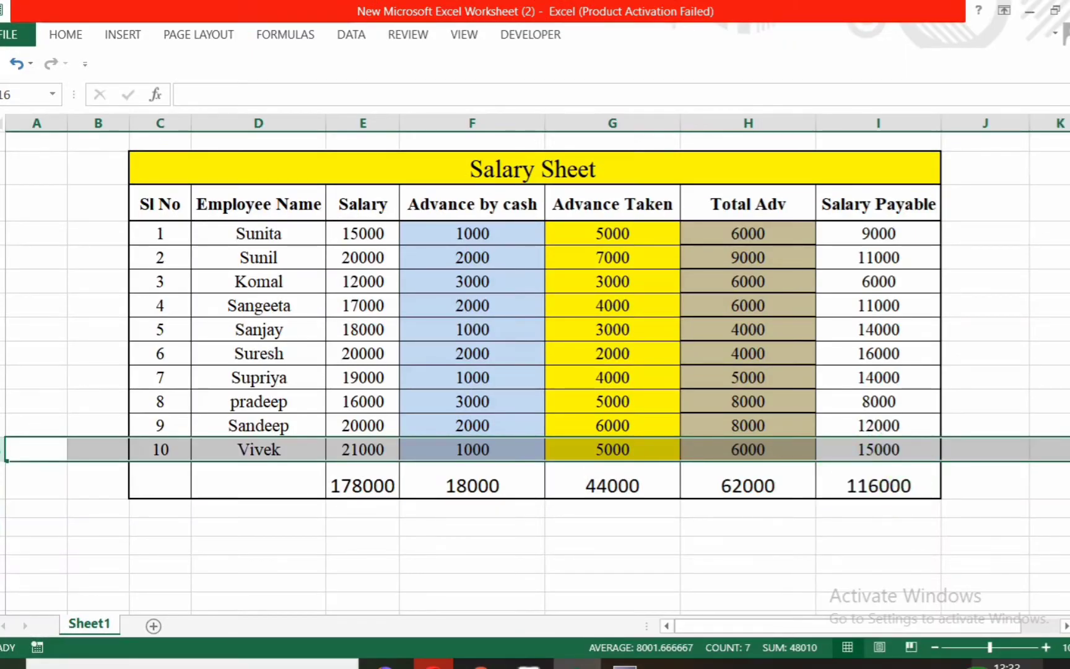
{"action": "key", "text": "alt+Tab"}
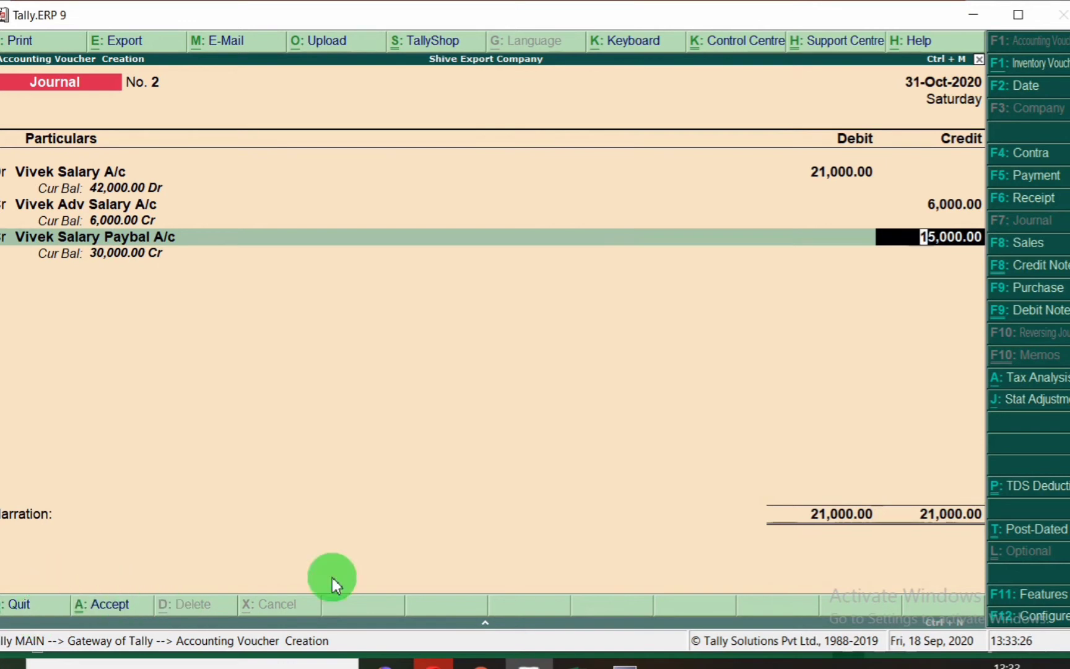
- Quit the tenth employee's journal voucher without saving and return to the Gateway of Tally
{"action": "key", "text": "Escape"}
{"action": "key", "text": "Escape"}
{"action": "key", "text": "y"}
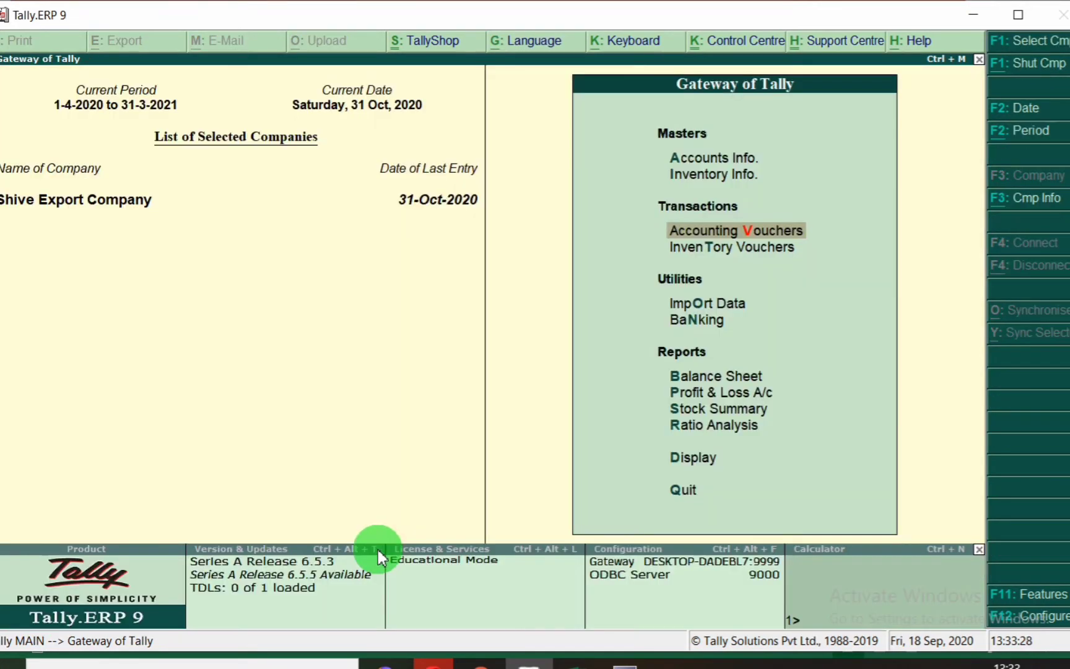
- Review the Excel salary sheet and open a new journal voucher in Tally dated 2-Nov-2020
{"action": "key", "text": "alt+Tab"}
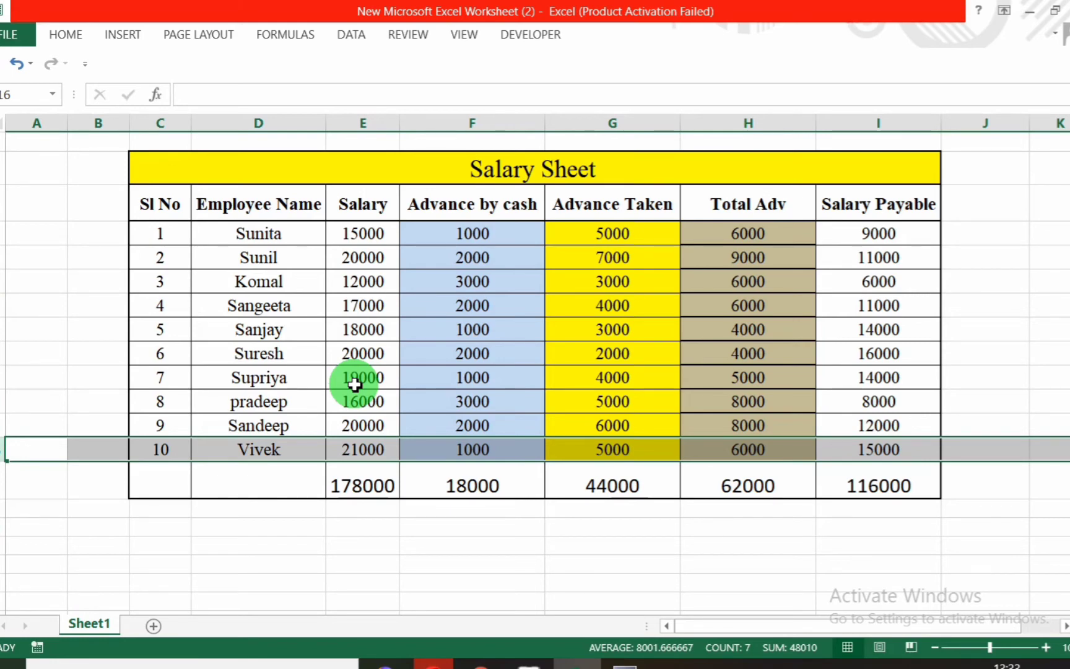
{"action": "key", "text": "alt+Tab"}
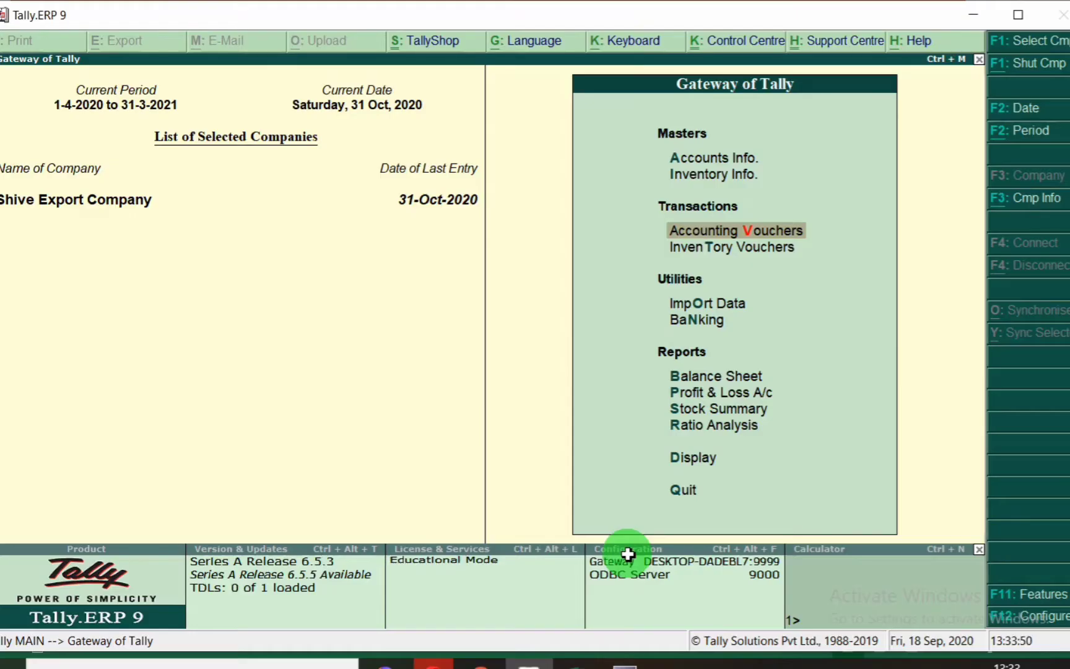
{"action": "key", "text": "Return"}
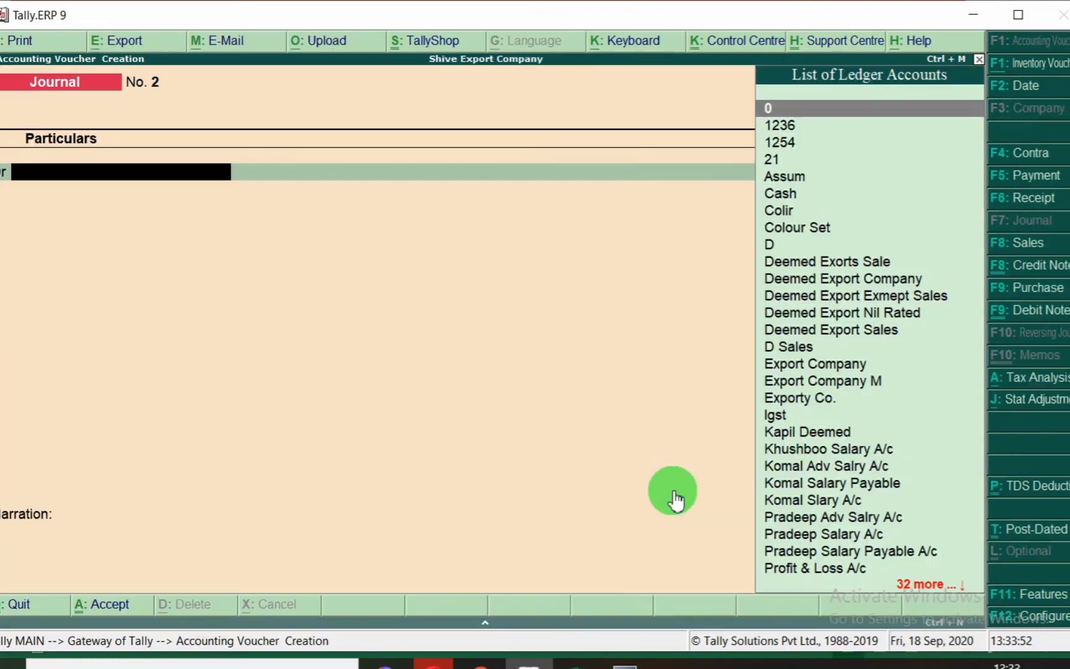
{"action": "key", "text": "alt+Tab"}
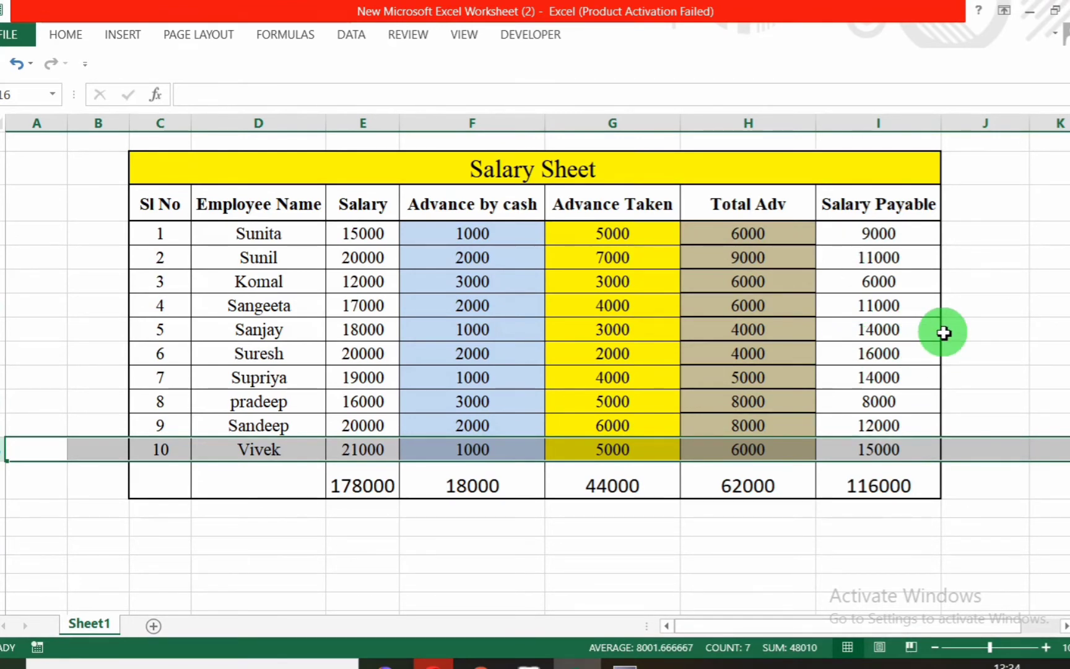
{"action": "key", "text": "alt+Tab"}
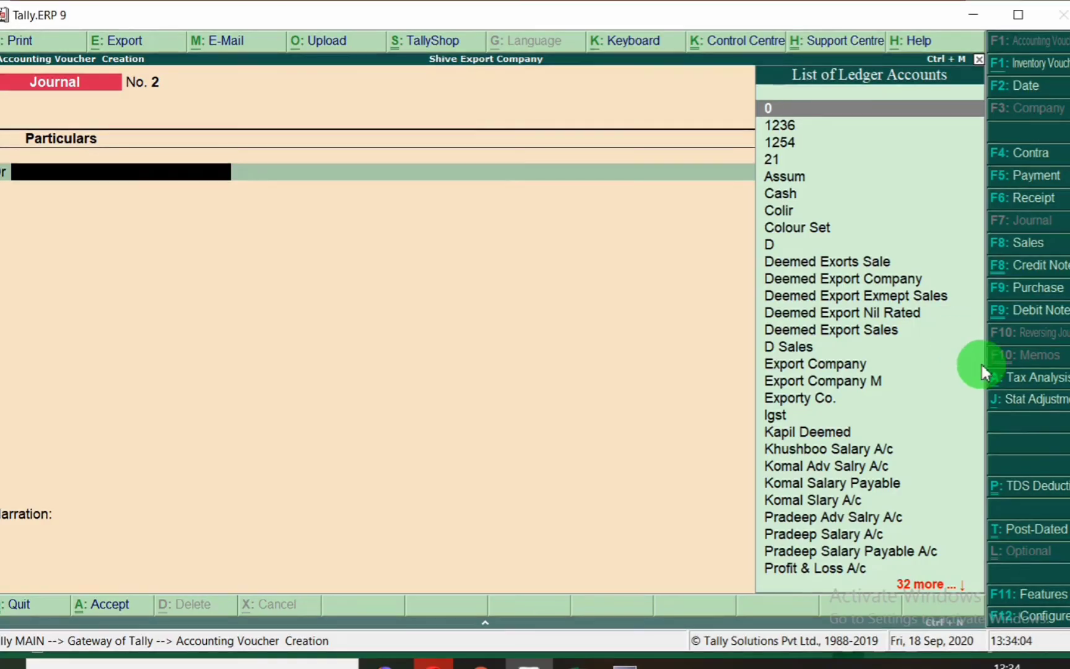
{"action": "key", "text": "F2"}
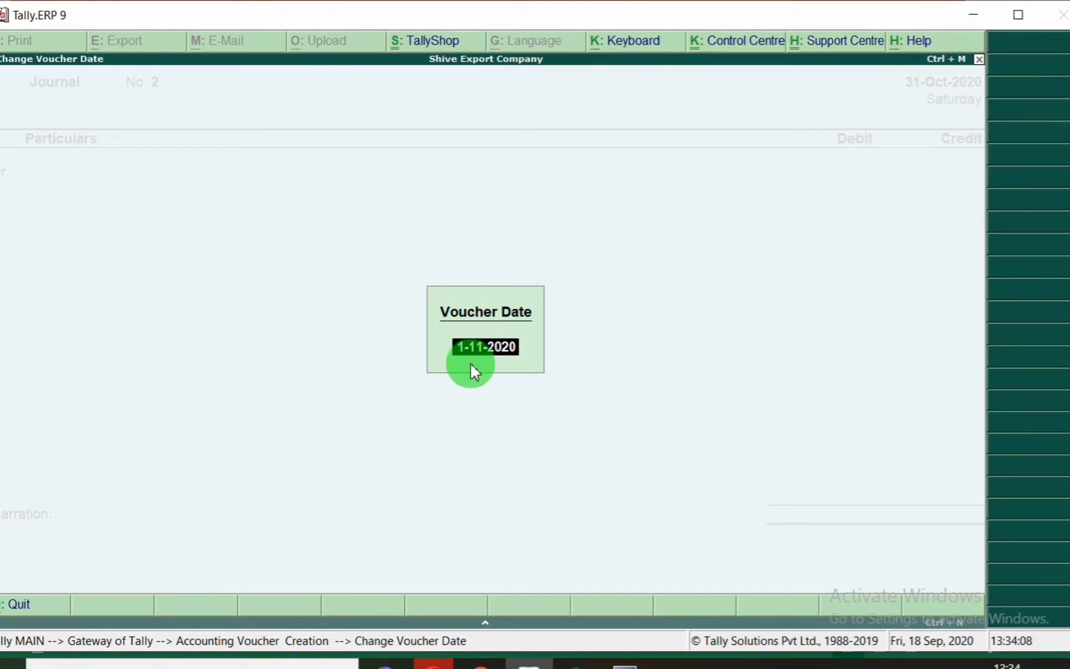
{"action": "type", "text": "2."}
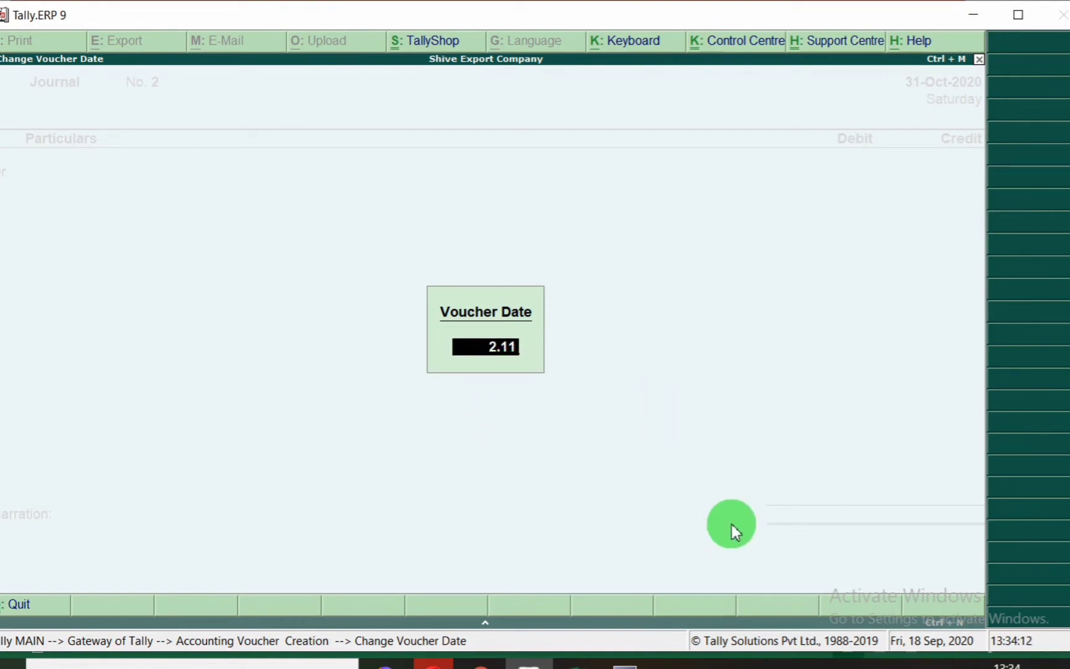
{"action": "type", "text": "11"}
{"action": "key", "text": "Return"}
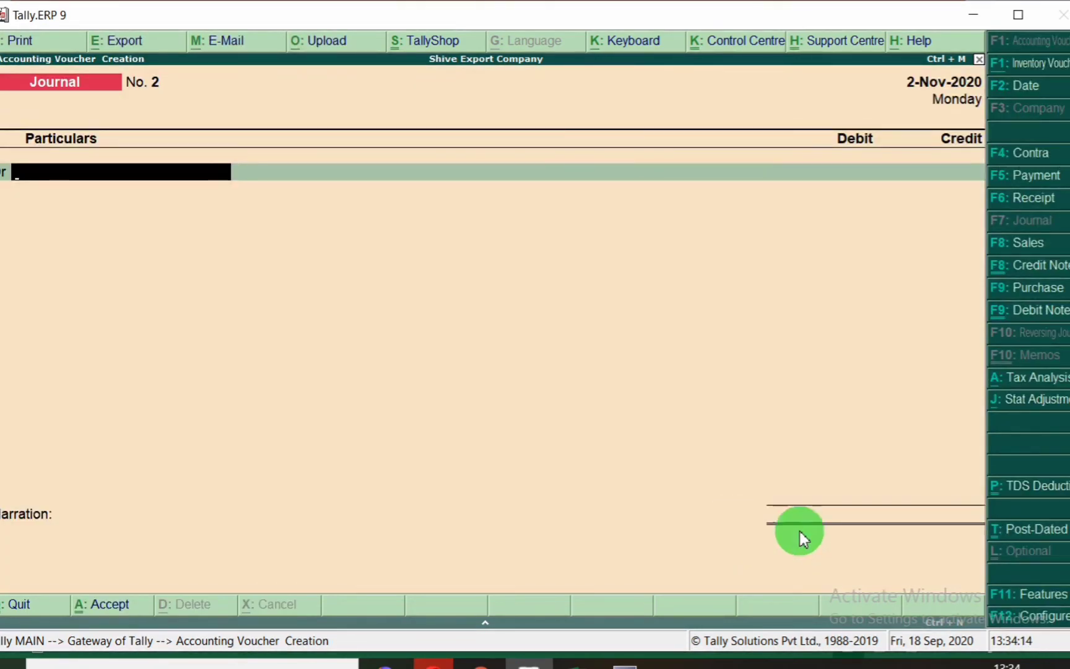
- Change the open voucher to a payment voucher and highlight the first employee's row in the Excel salary sheet, returning to Tally
{"action": "left_click", "coordinate": [1033, 180]}
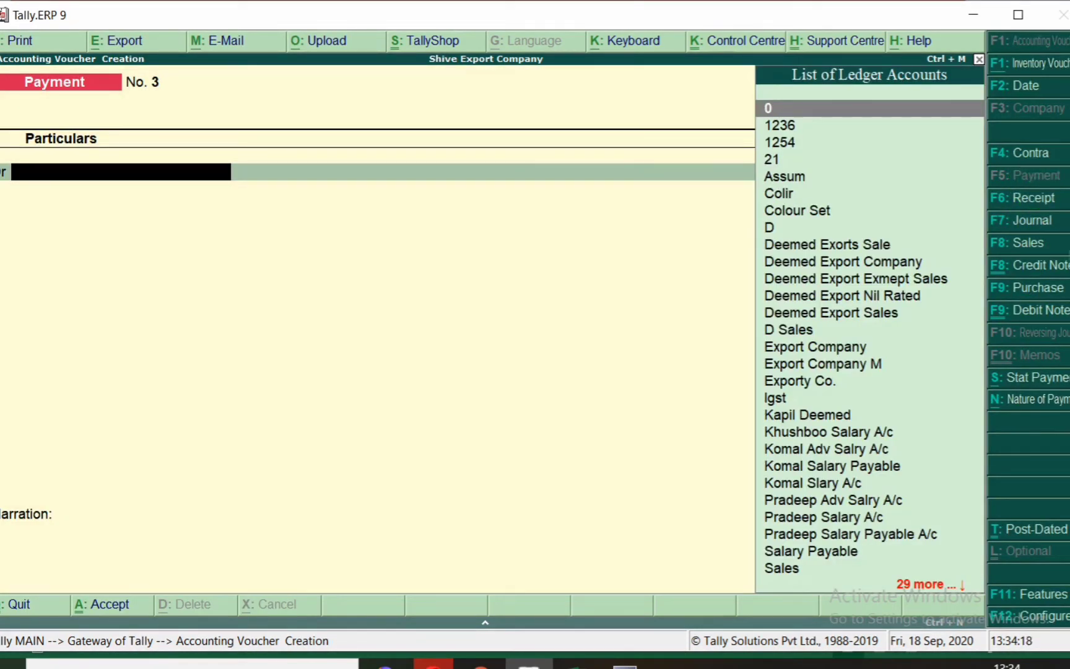
{"action": "key", "text": "alt+Tab"}
{"action": "left_click", "coordinate": [258, 245]}
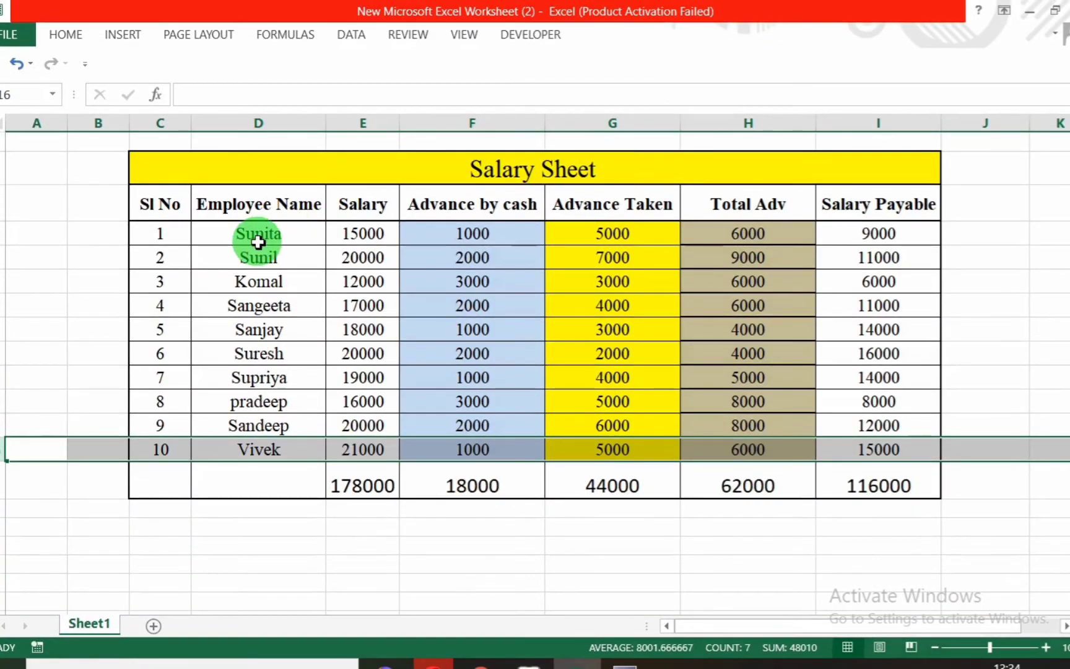
{"action": "key", "text": "shift+space"}
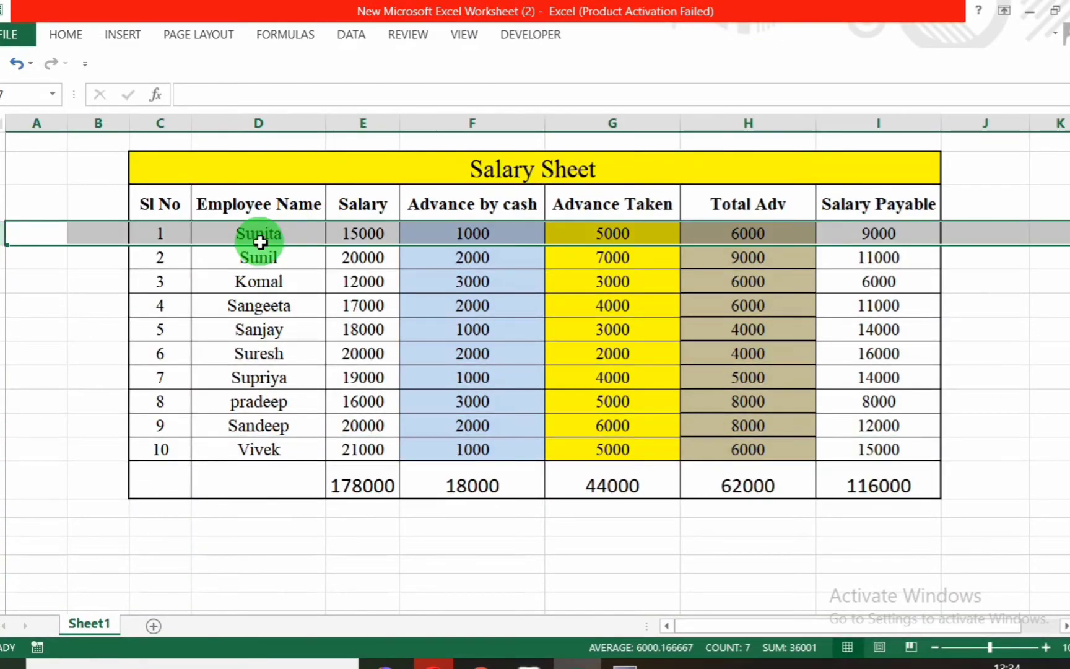
{"action": "key", "text": "alt+Tab"}
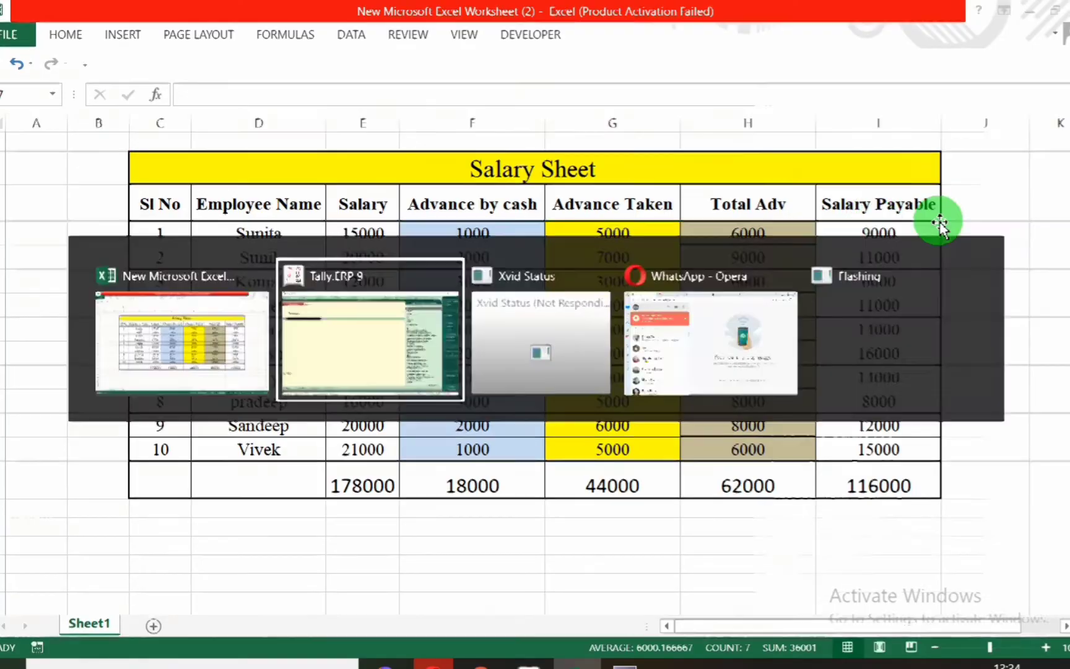
- Debit the first employee's salary payable account with 9,000 in the payment voucher
{"action": "type", "text": "sun"}
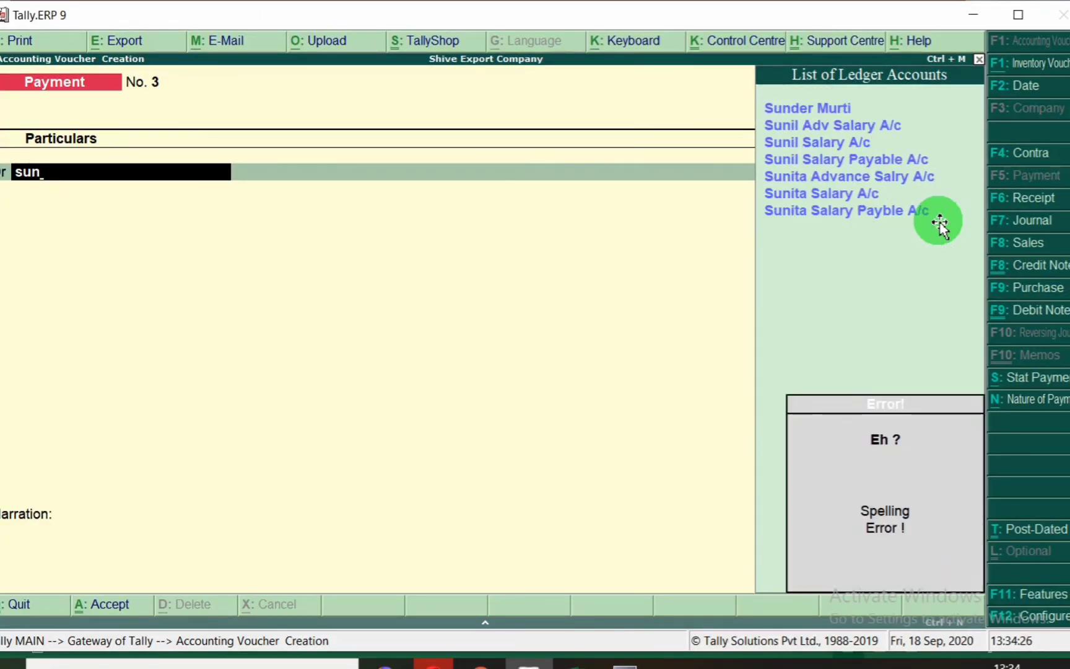
{"action": "key", "text": "Down"}
{"action": "key", "text": "Down"}
{"action": "key", "text": "Down"}
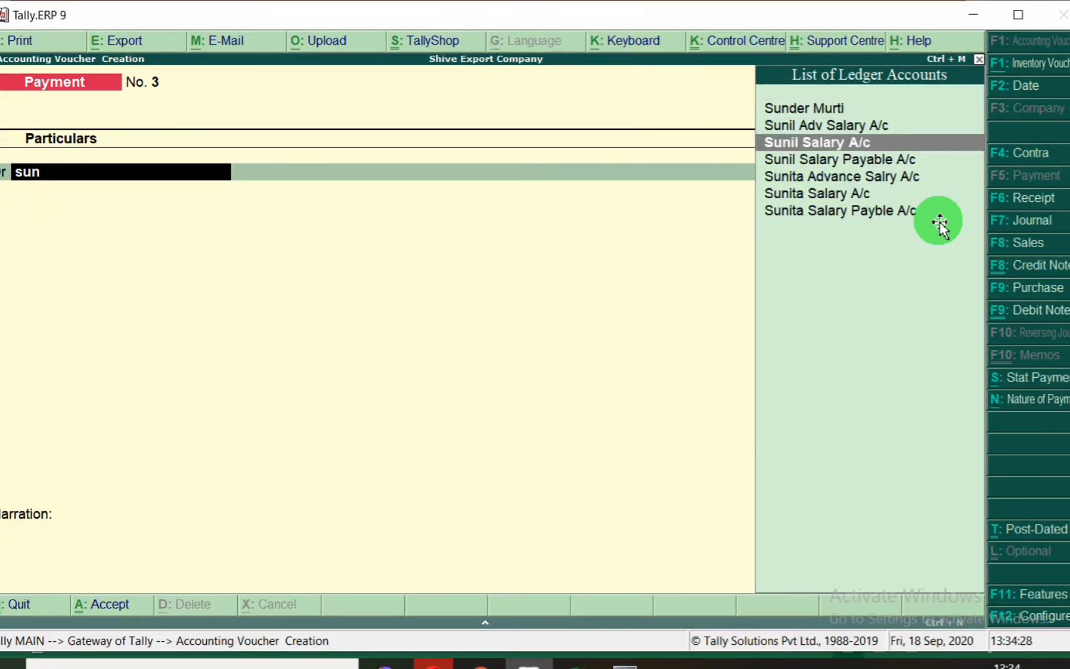
{"action": "key", "text": "Down"}
{"action": "key", "text": "Down"}
{"action": "key", "text": "Down"}
{"action": "key", "text": "Down"}
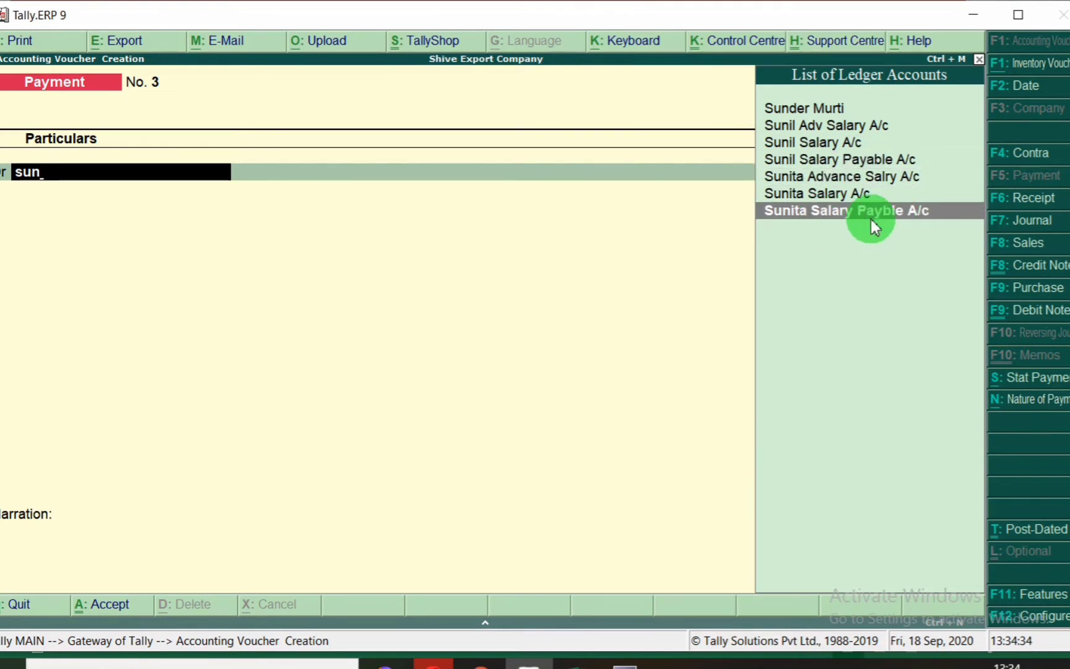
{"action": "key", "text": "Return"}
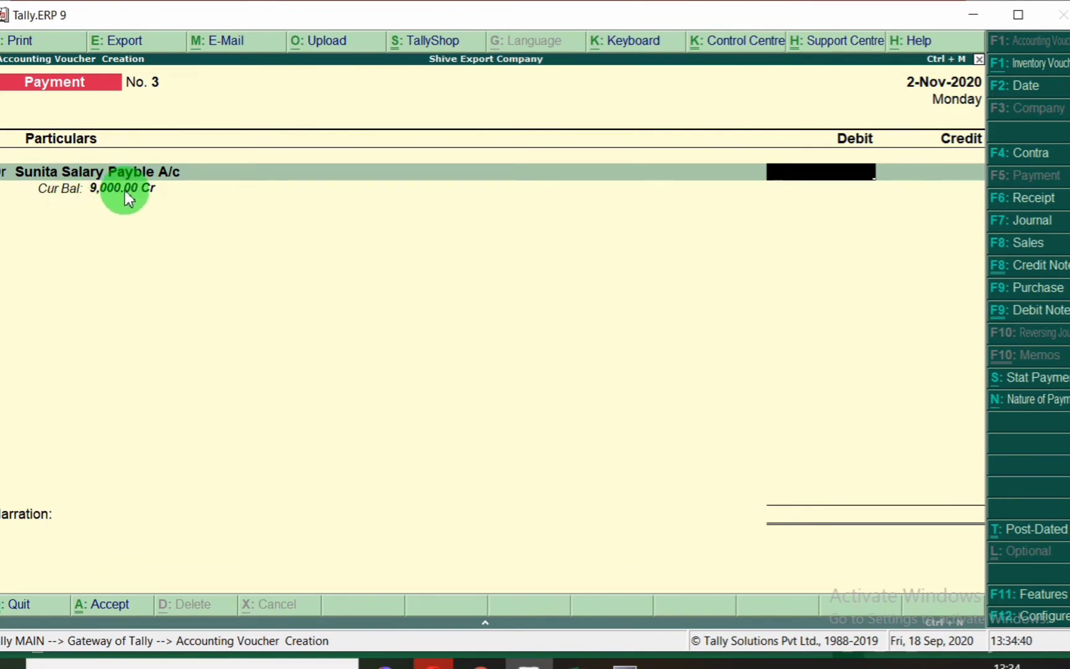
{"action": "type", "text": "9000"}
{"action": "key", "text": "Return"}
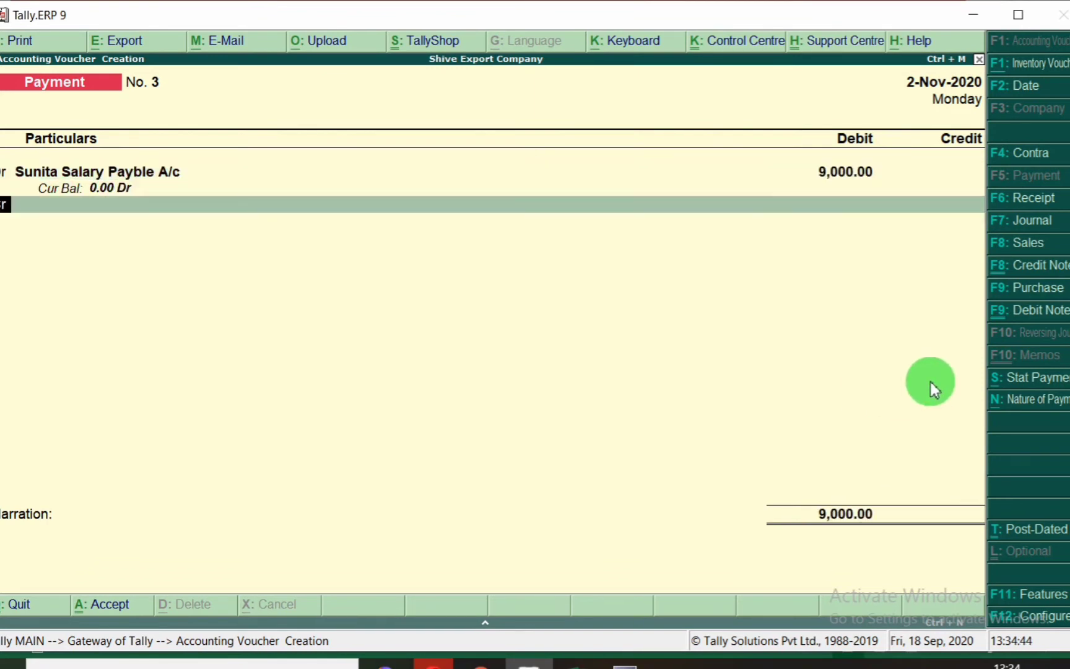
- Highlight the second employee's row in the Excel salary sheet and debit that employee's salary payable account with 11,000 in Tally
{"action": "key", "text": "Return"}
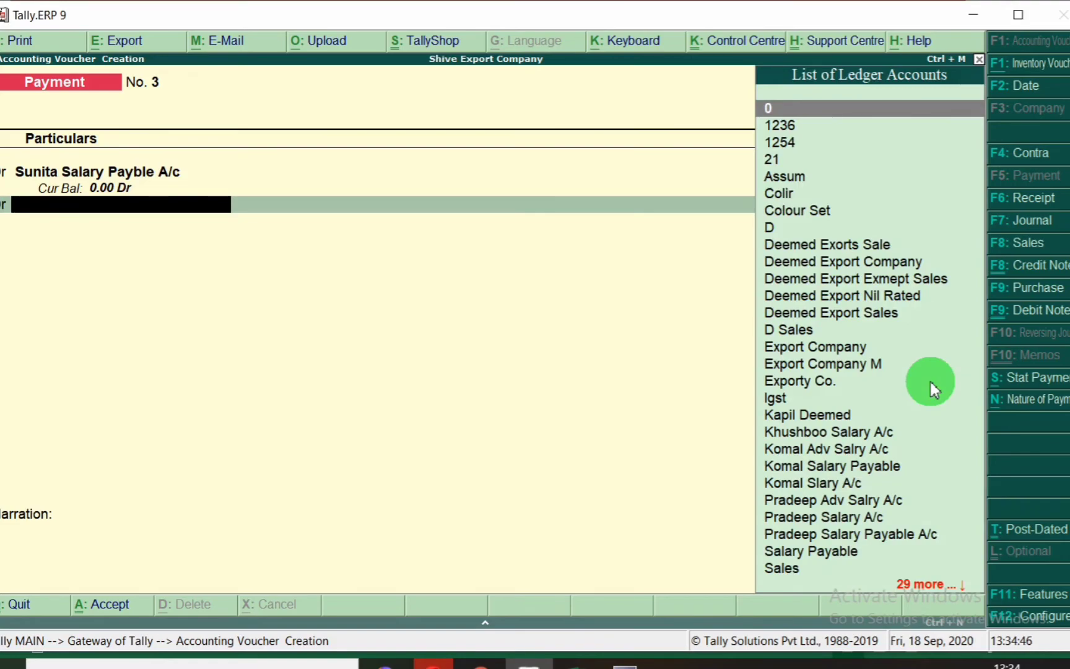
{"action": "key", "text": "alt+Tab"}
{"action": "left_click", "coordinate": [7, 256]}
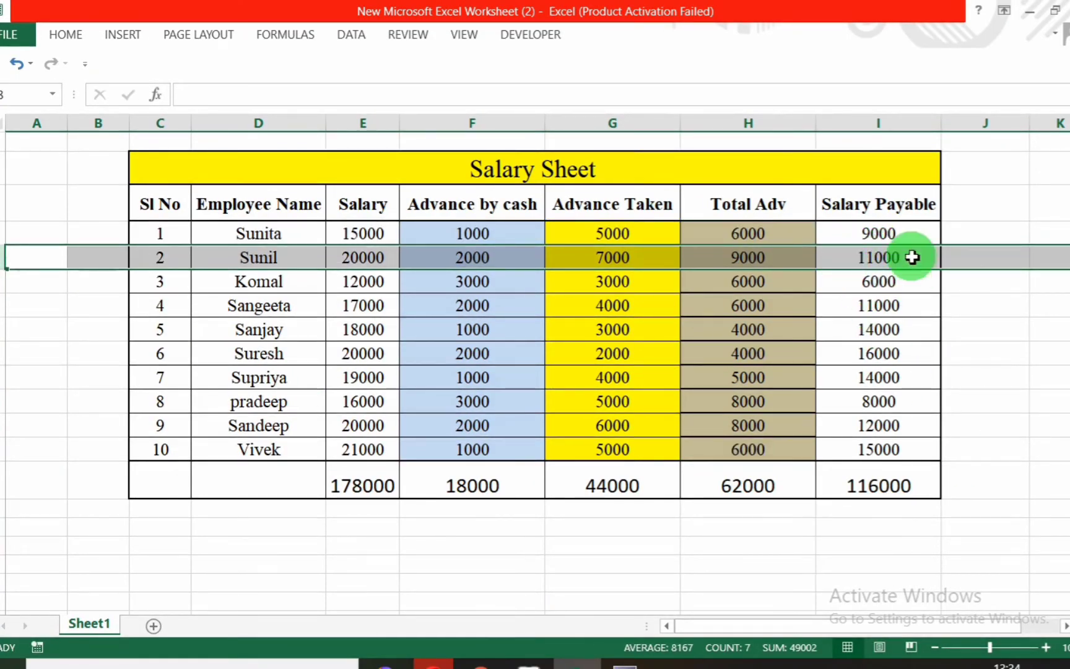
{"action": "key", "text": "alt+Tab"}
{"action": "type", "text": "Sunil"}
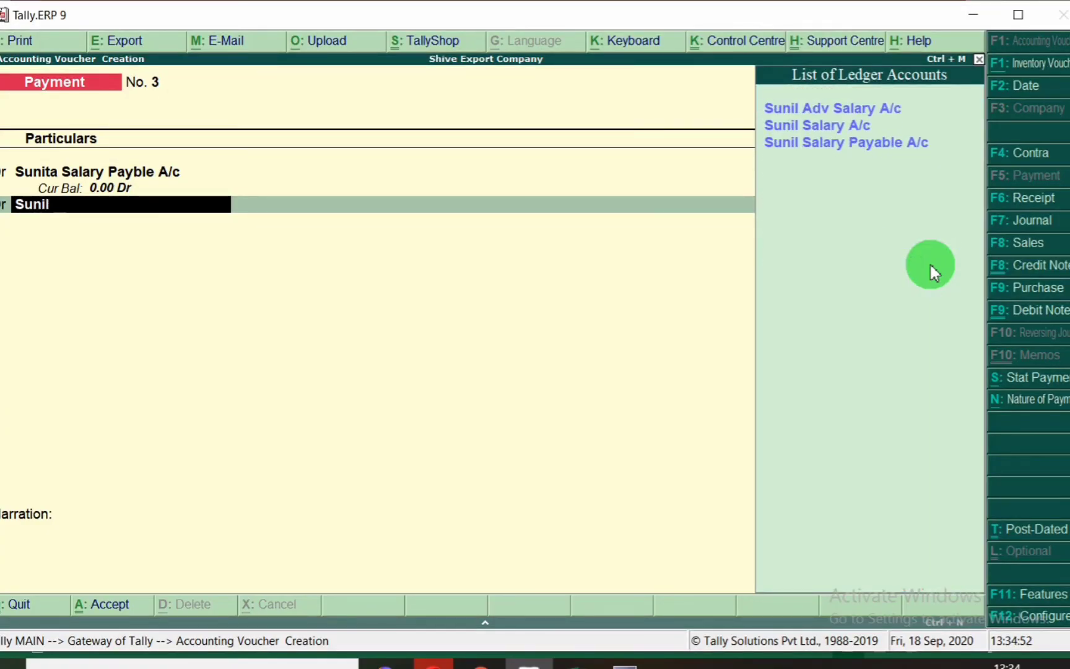
{"action": "key", "text": "Down"}
{"action": "key", "text": "Down"}
{"action": "key", "text": "Return"}
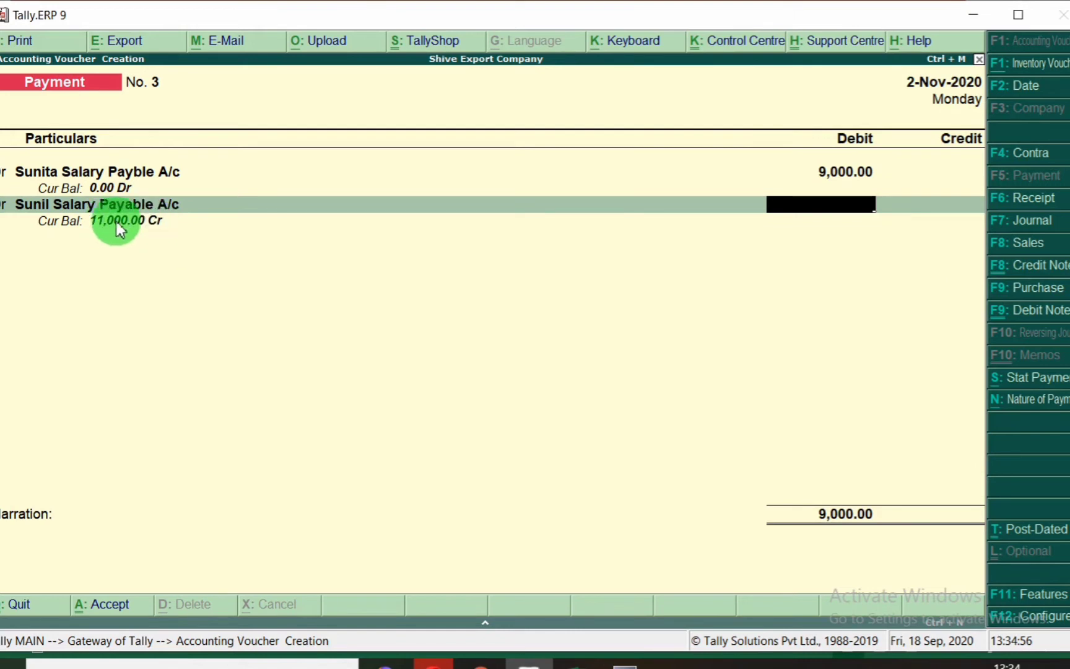
{"action": "type", "text": "11000"}
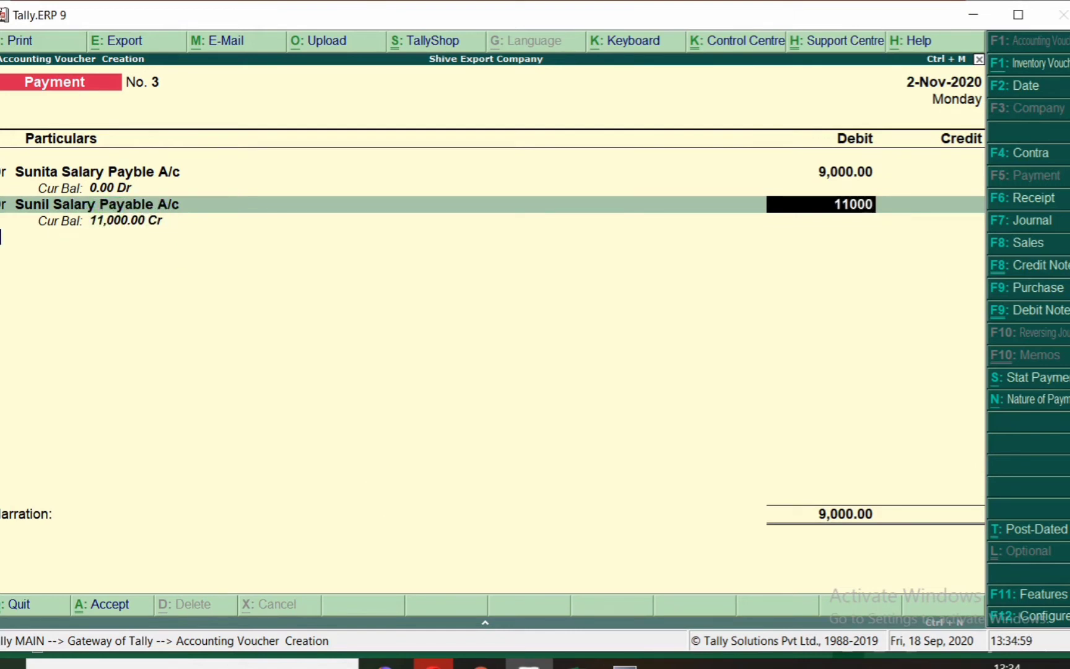
{"action": "key", "text": "Return"}
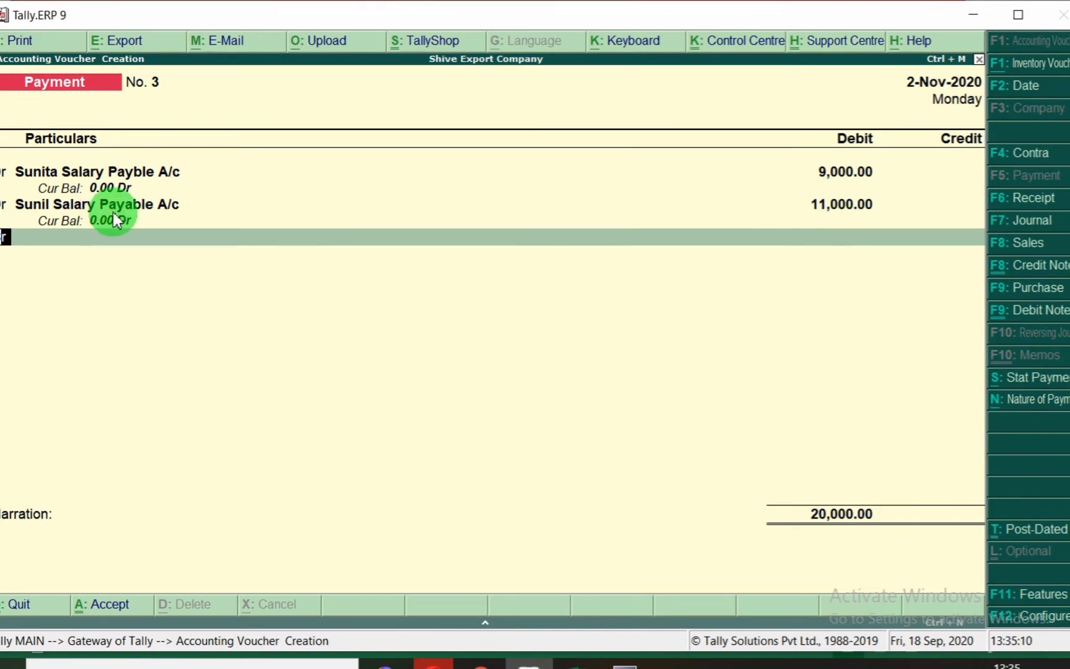
- Debit the third employee's salary payable account with 6,000 in Tally, checking the amount against the highlighted row of the Excel salary sheet
{"action": "key", "text": "Return"}
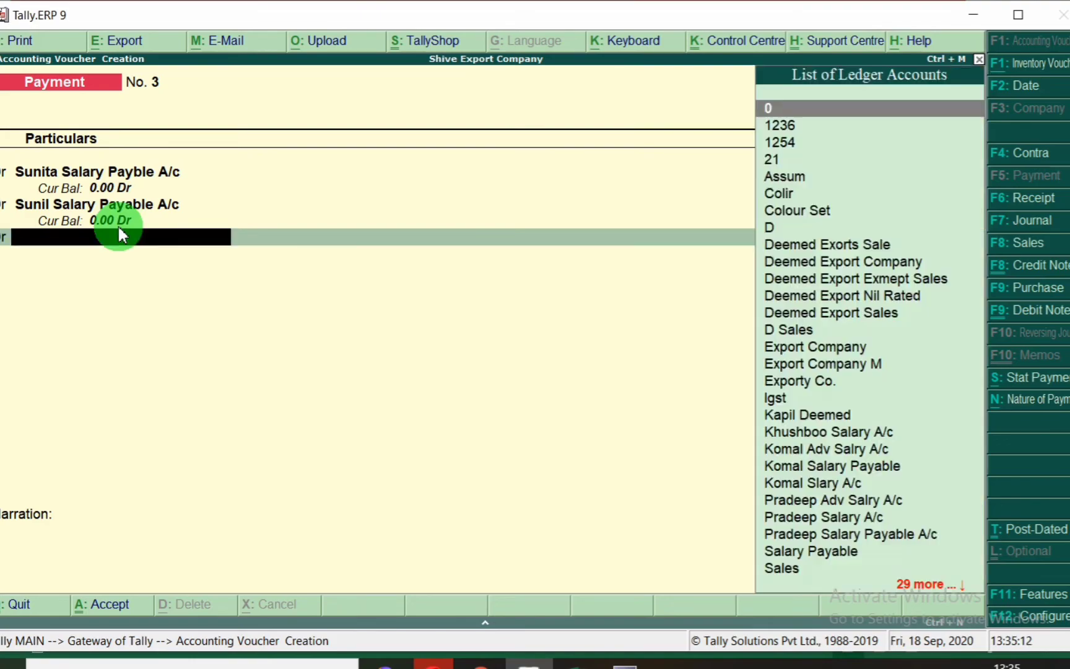
{"action": "key", "text": "alt+Tab"}
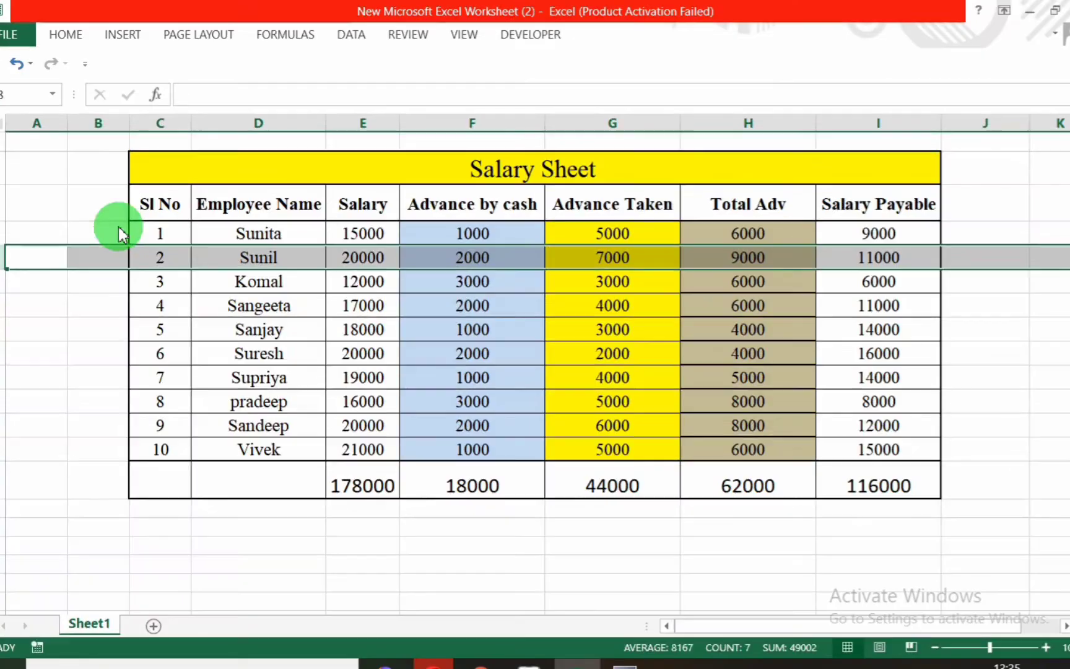
{"action": "left_click", "coordinate": [10, 282]}
{"action": "key", "text": "alt+Tab"}
{"action": "type", "text": "Komal"}
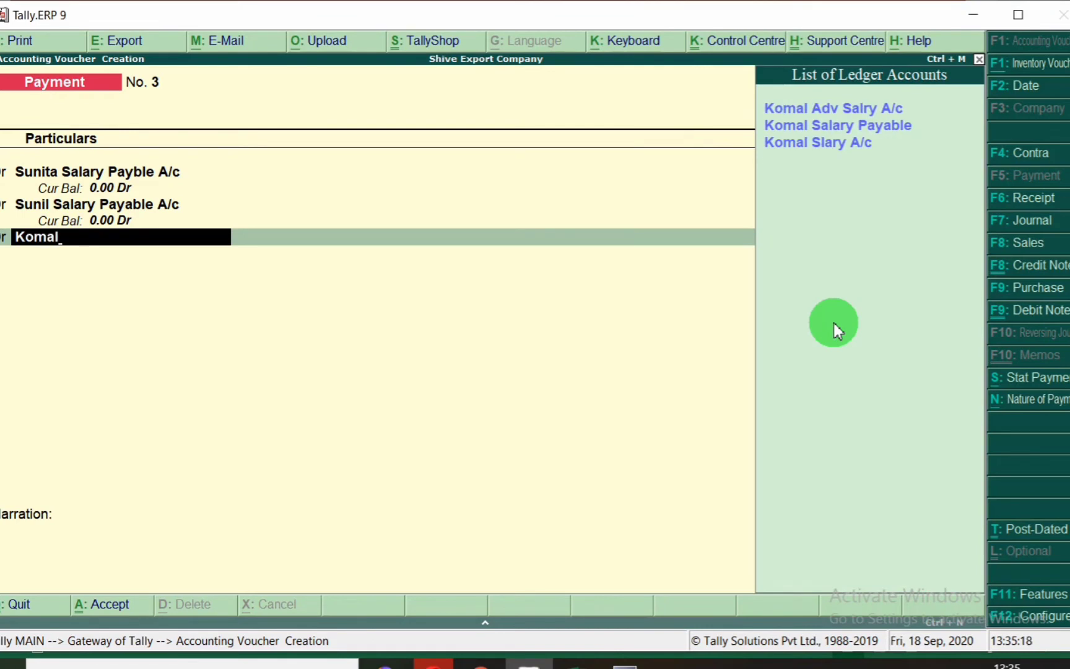
{"action": "key", "text": "Down"}
{"action": "key", "text": "Return"}
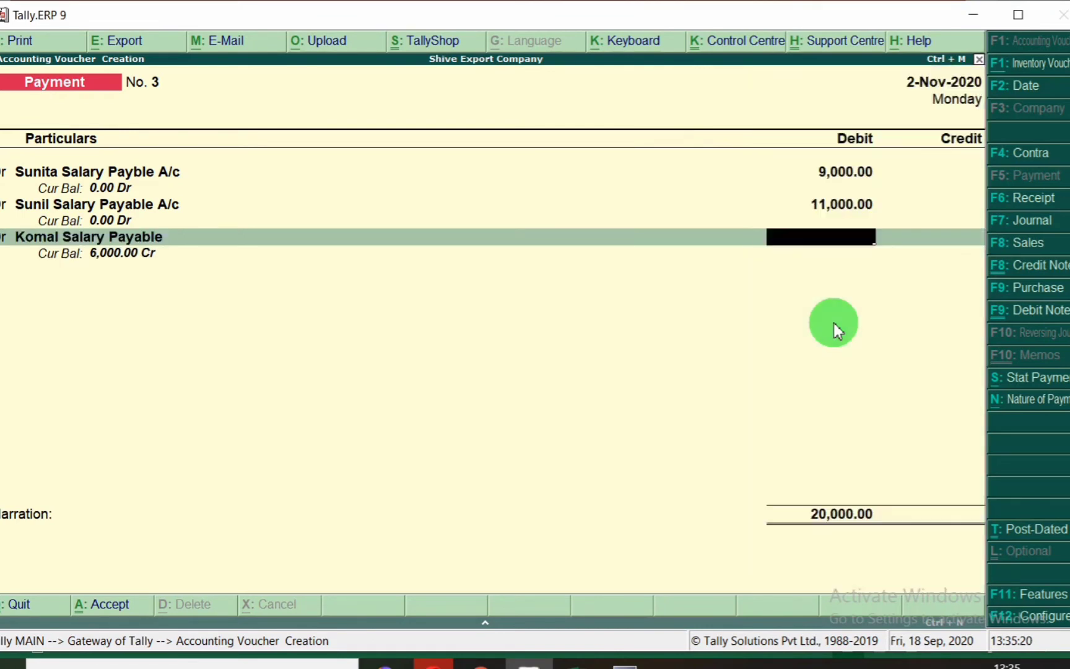
{"action": "type", "text": "6"}
{"action": "key", "text": "alt+Tab"}
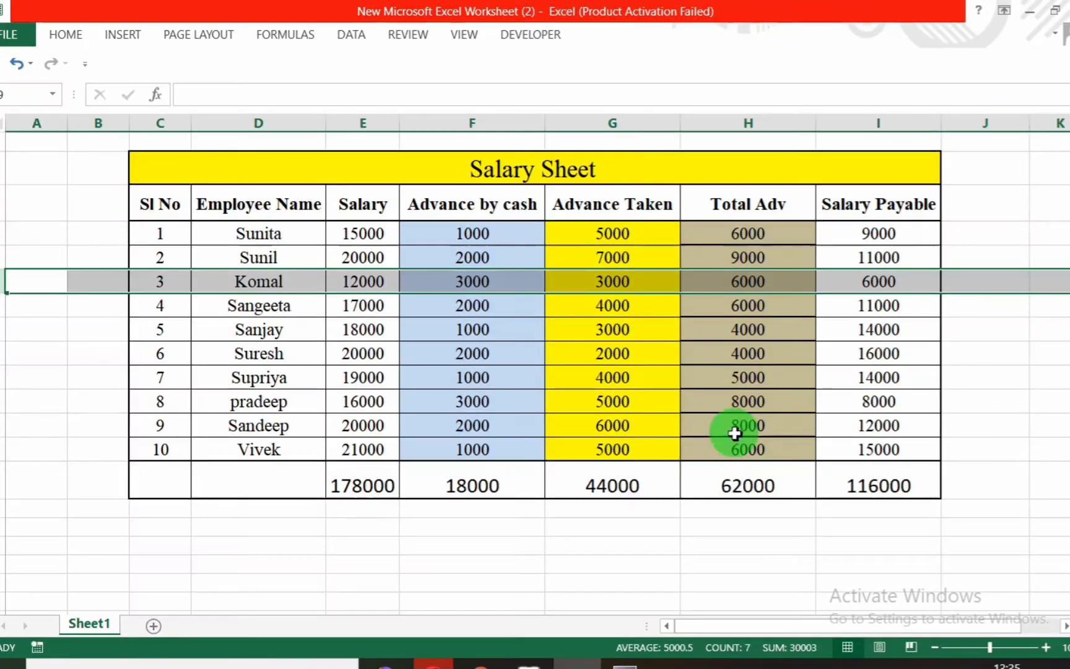
{"action": "key", "text": "alt+Tab"}
{"action": "type", "text": "000"}
{"action": "key", "text": "Return"}
- Highlight the fourth employee's row in the Excel salary sheet and debit that employee's salary payable account with 11,000 in Tally
{"action": "key", "text": "Return"}
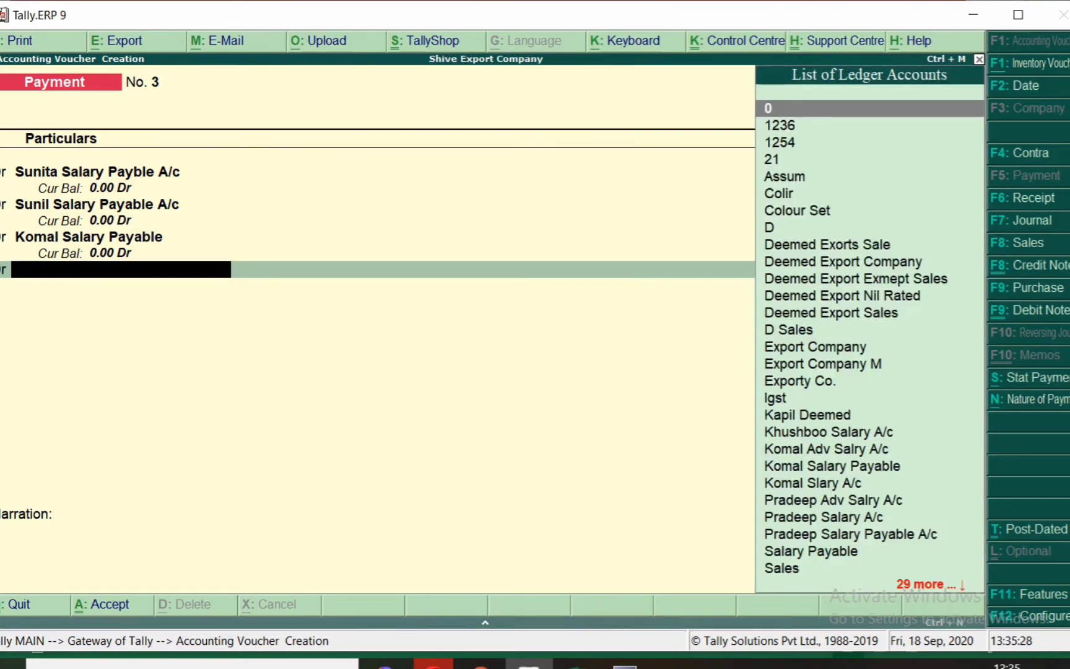
{"action": "key", "text": "alt+Tab"}
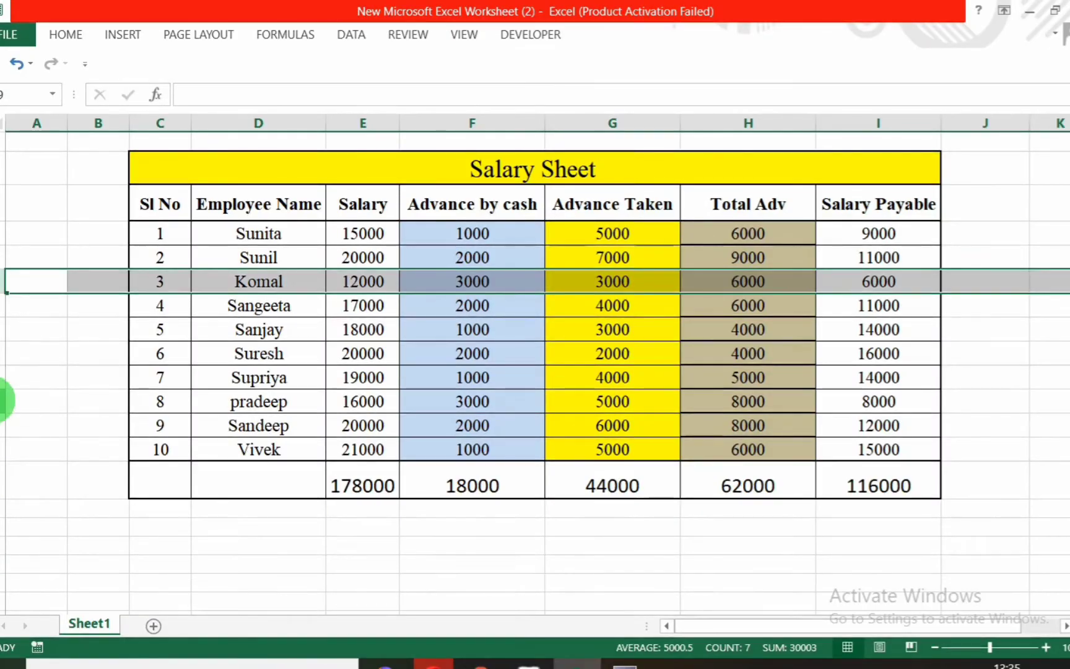
{"action": "left_click", "coordinate": [3, 306]}
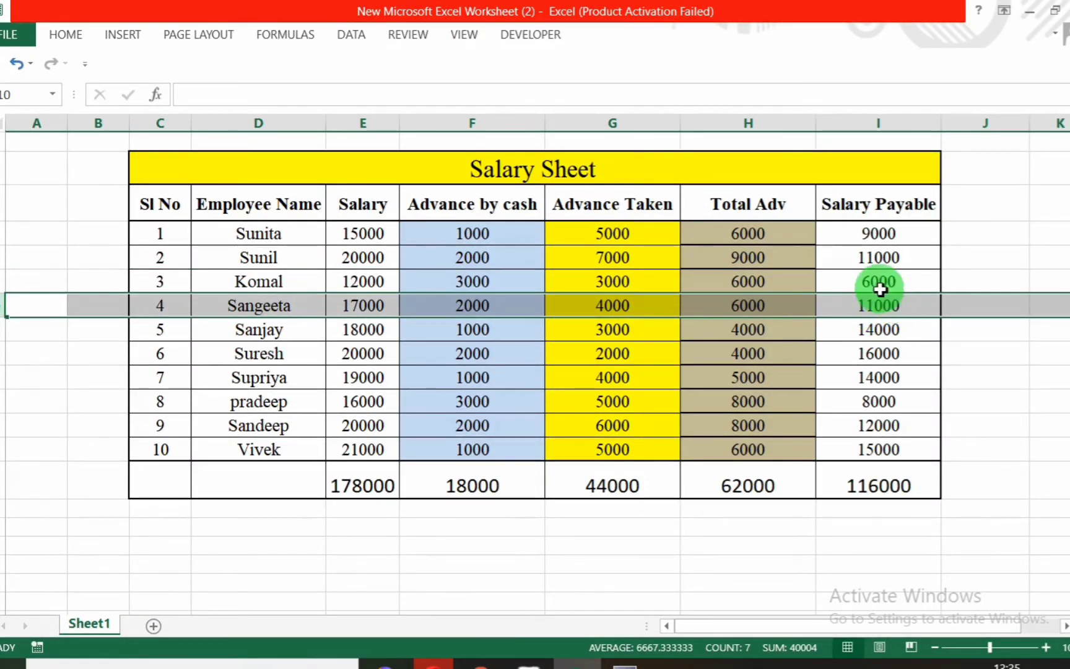
{"action": "key", "text": "alt+Tab"}
{"action": "type", "text": "Sangee"}
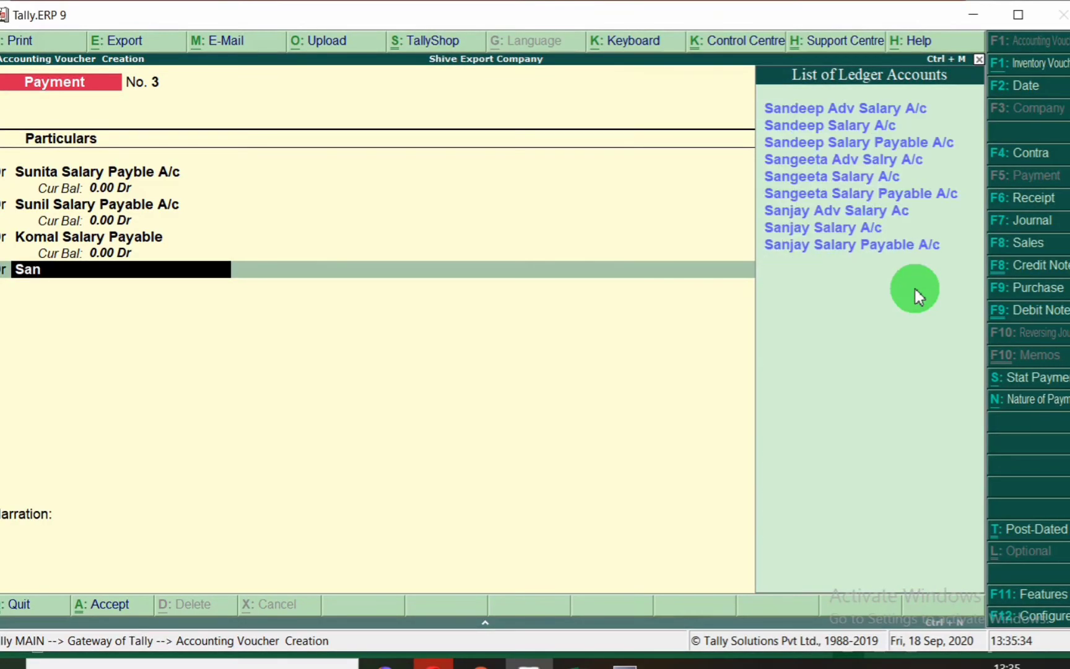
{"action": "key", "text": "Down"}
{"action": "key", "text": "Down"}
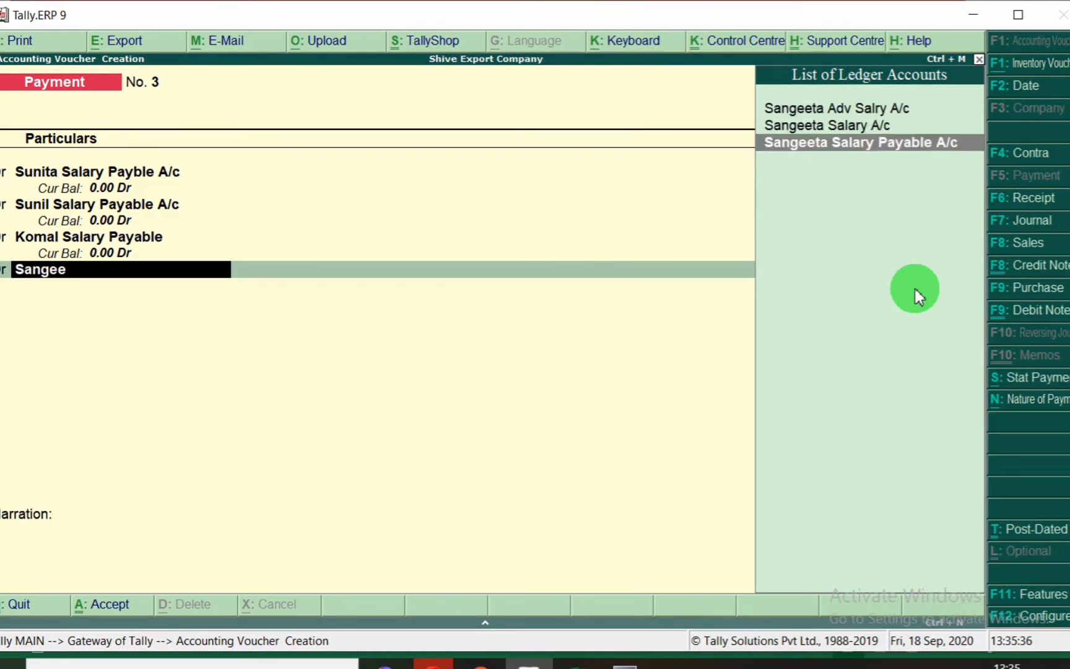
{"action": "key", "text": "Return"}
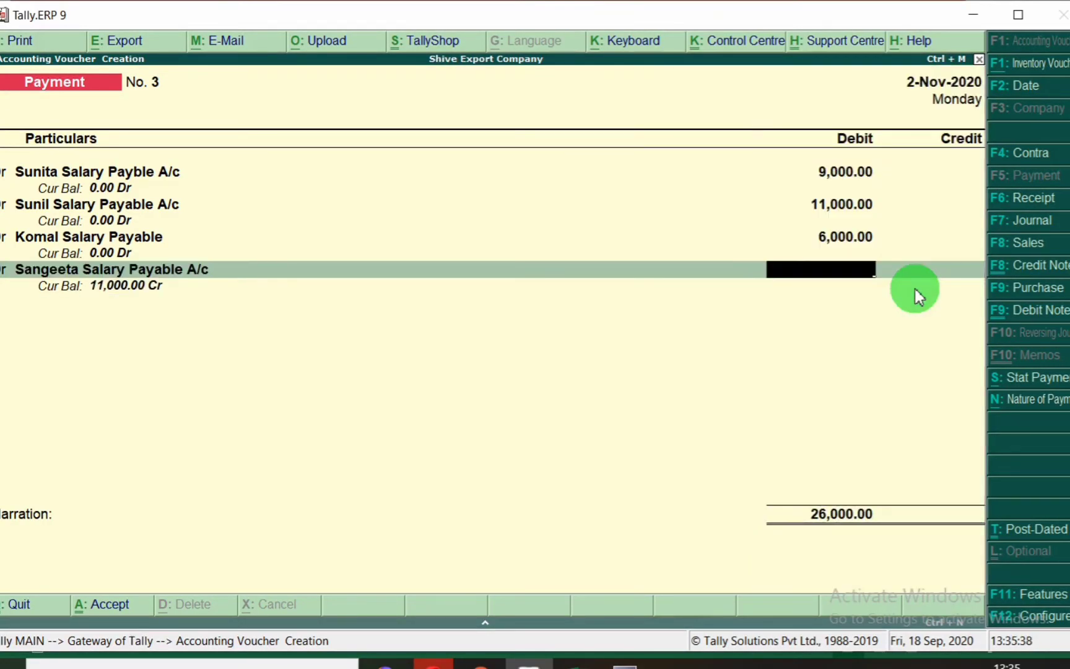
{"action": "type", "text": "11,000"}
{"action": "key", "text": "Return"}
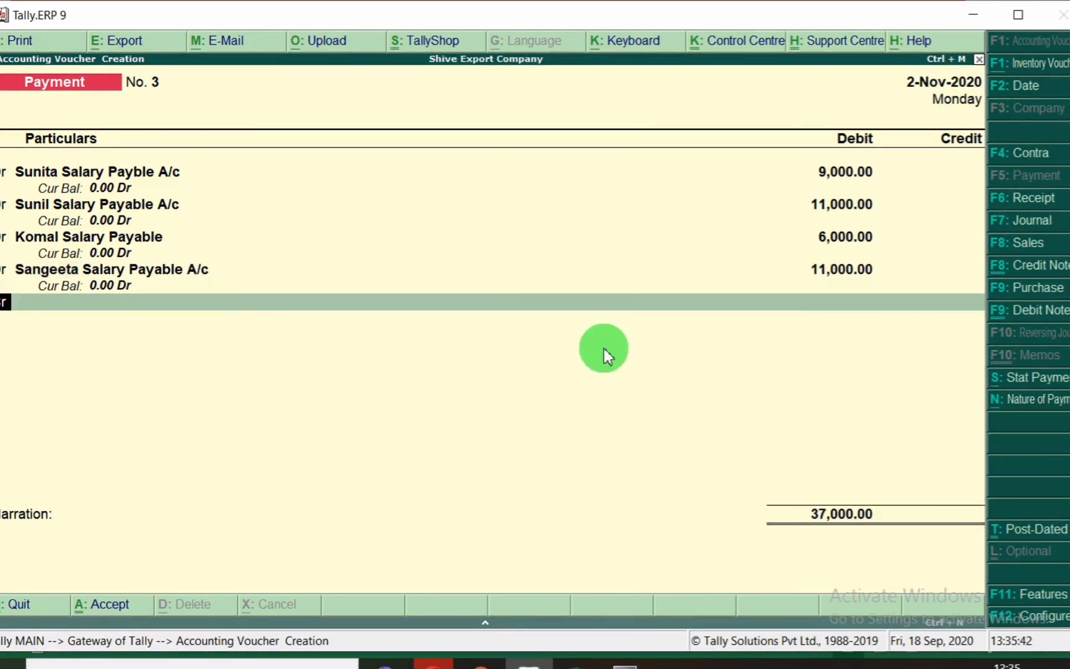
- Highlight the fifth employee's row in the Excel salary sheet and debit that employee's salary payable account with 14,000 in Tally
{"action": "key", "text": "Return"}
{"action": "key", "text": "alt+Tab"}
{"action": "left_click", "coordinate": [2, 329]}
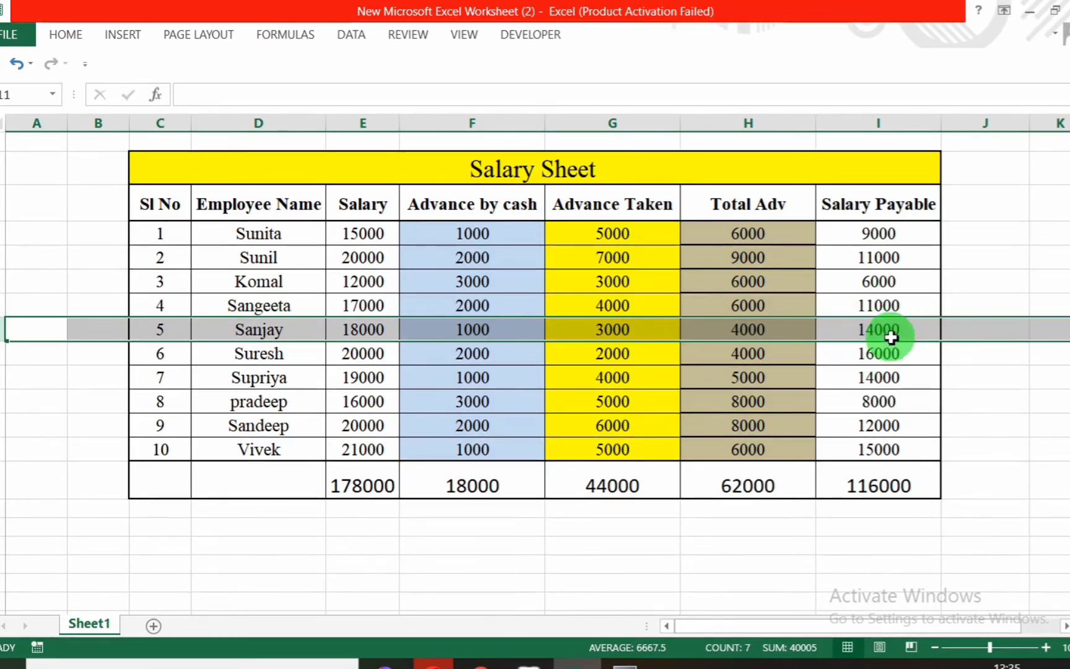
{"action": "key", "text": "alt+Tab"}
{"action": "type", "text": "san"}
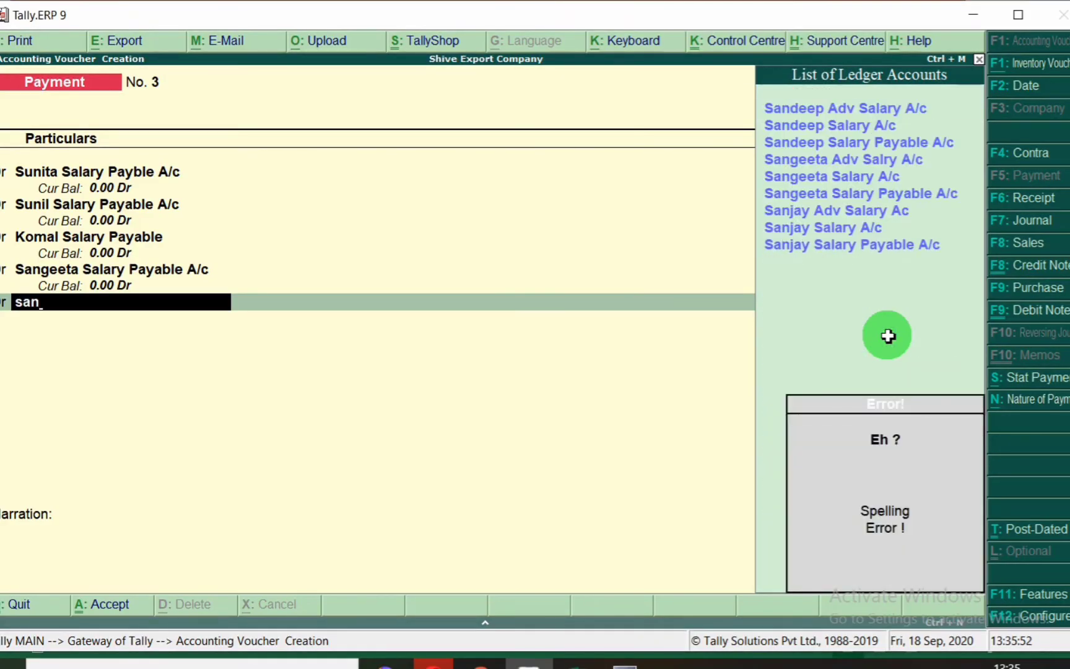
{"action": "type", "text": "ja"}
{"action": "key", "text": "Down"}
{"action": "key", "text": "Down"}
{"action": "key", "text": "Return"}
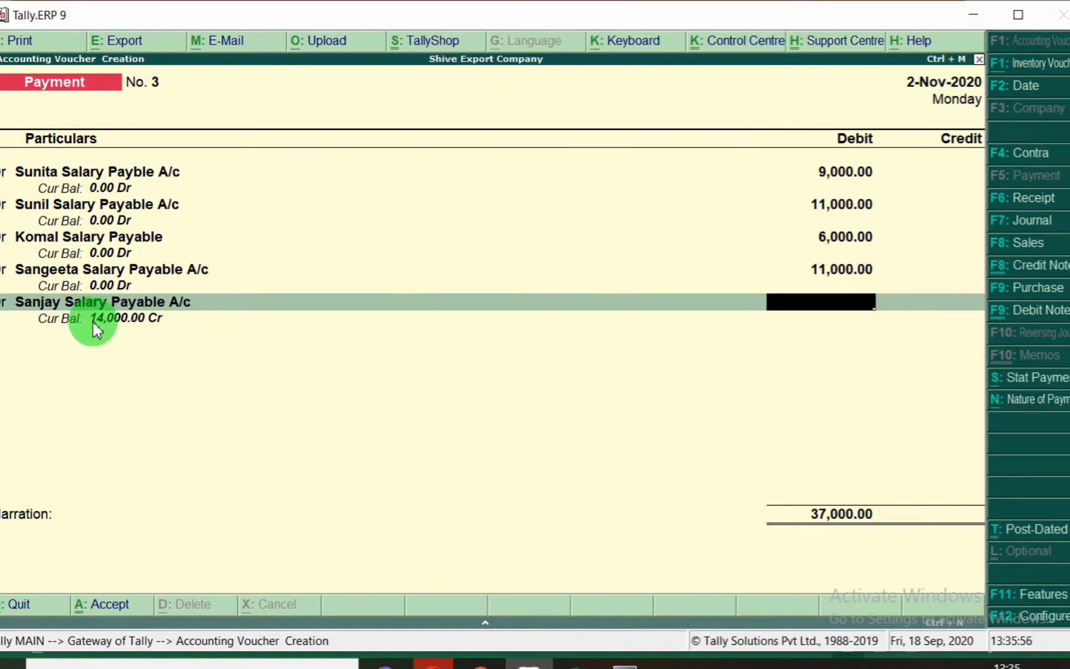
{"action": "type", "text": "14000"}
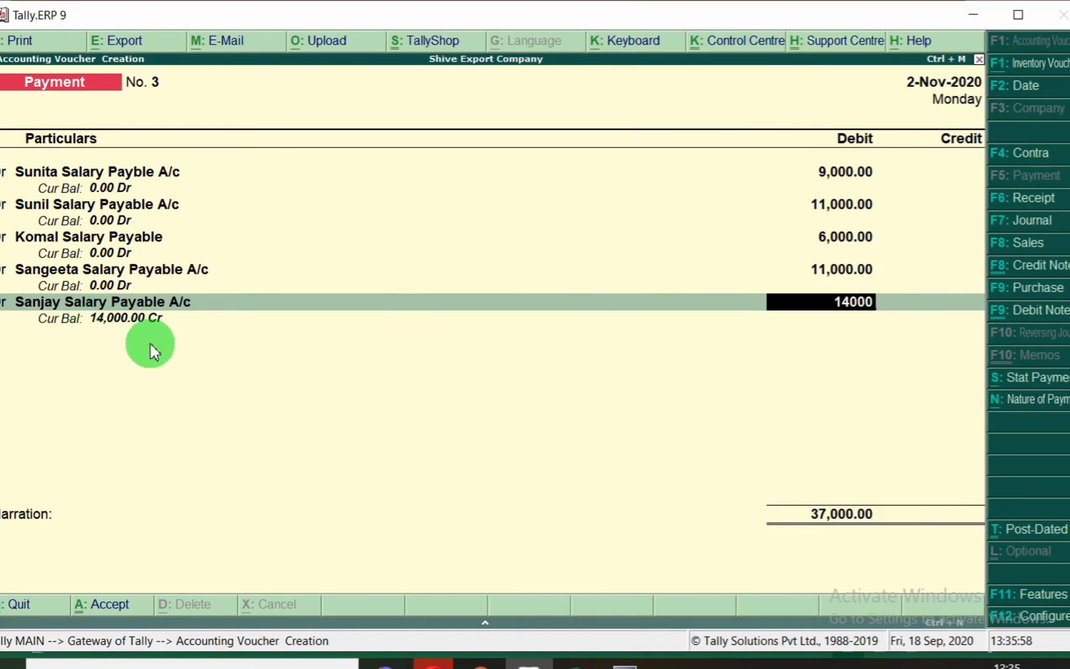
{"action": "key", "text": "Return"}
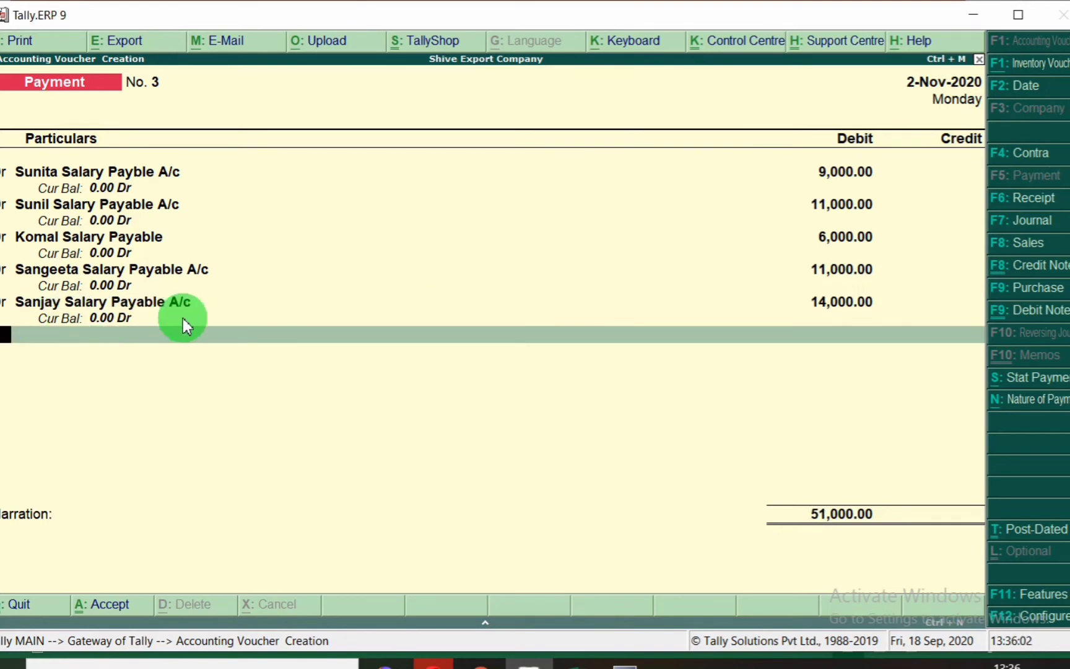
- Highlight the sixth employee's row in the Excel salary sheet and debit that employee's salary payable account with 16,000 in Tally
{"action": "key", "text": "Return"}
{"action": "key", "text": "alt+Tab"}
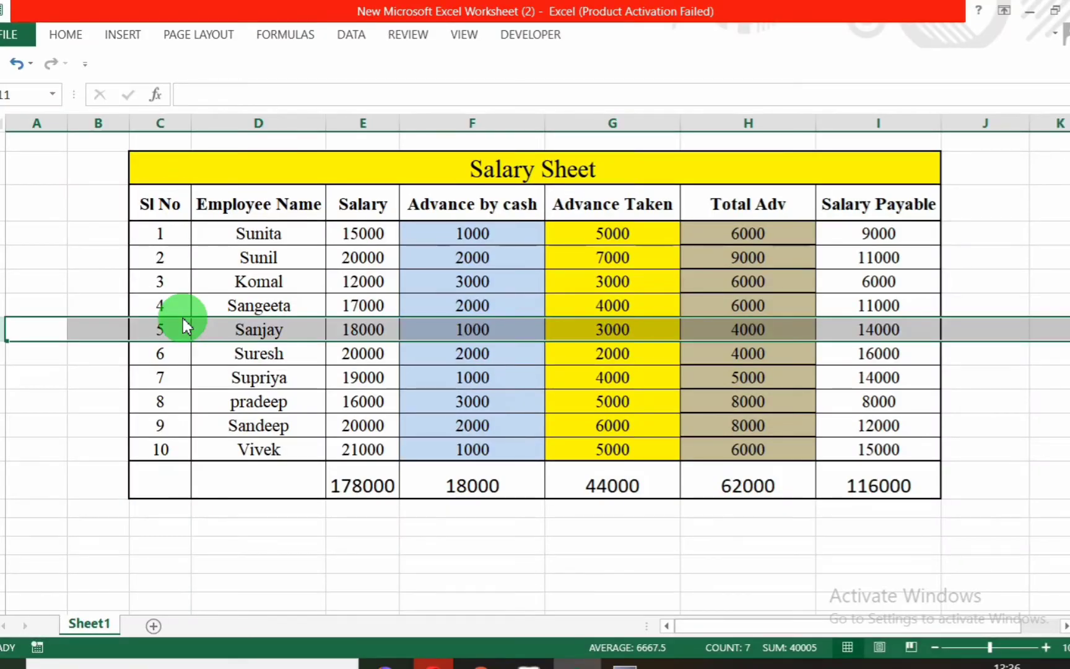
{"action": "left_click", "coordinate": [5, 355]}
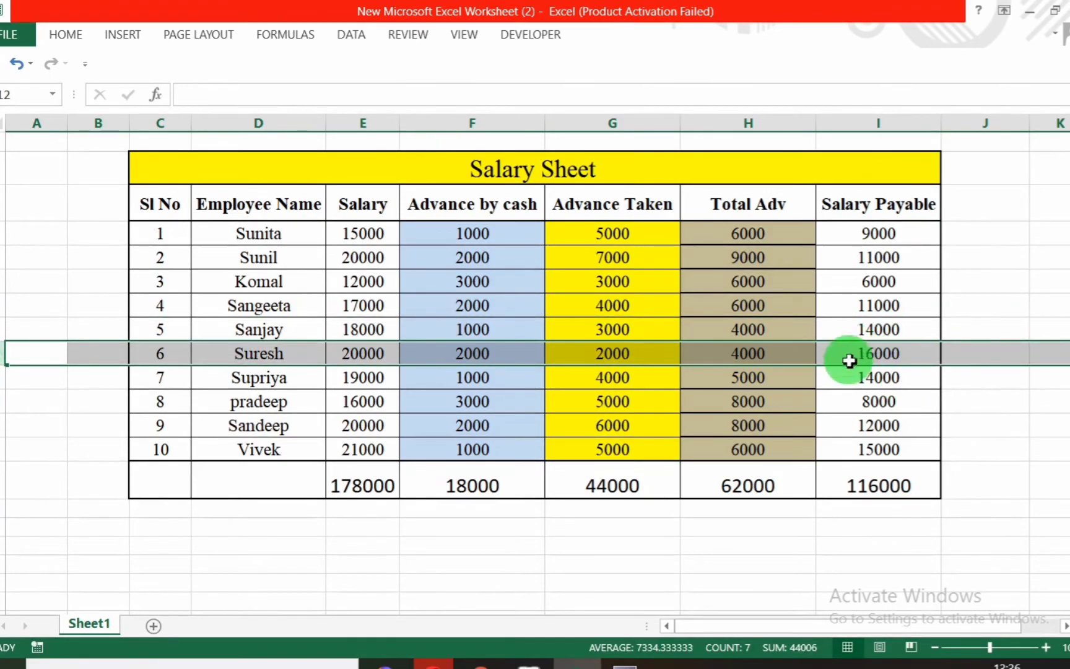
{"action": "key", "text": "alt+Tab"}
{"action": "type", "text": "Sures"}
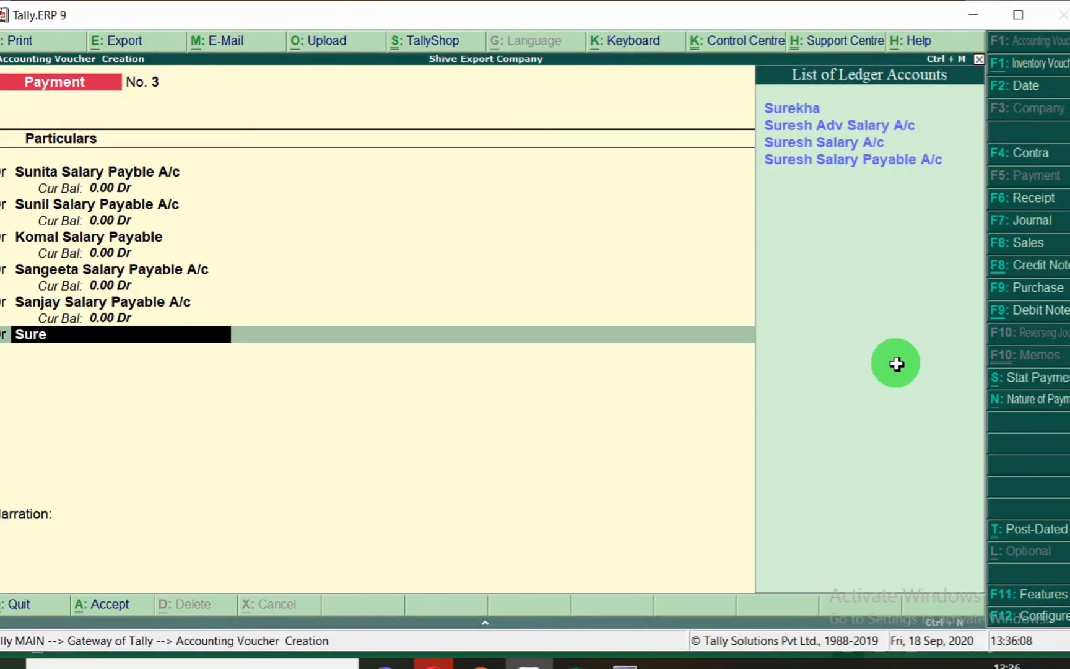
{"action": "key", "text": "Down"}
{"action": "key", "text": "Down"}
{"action": "key", "text": "Return"}
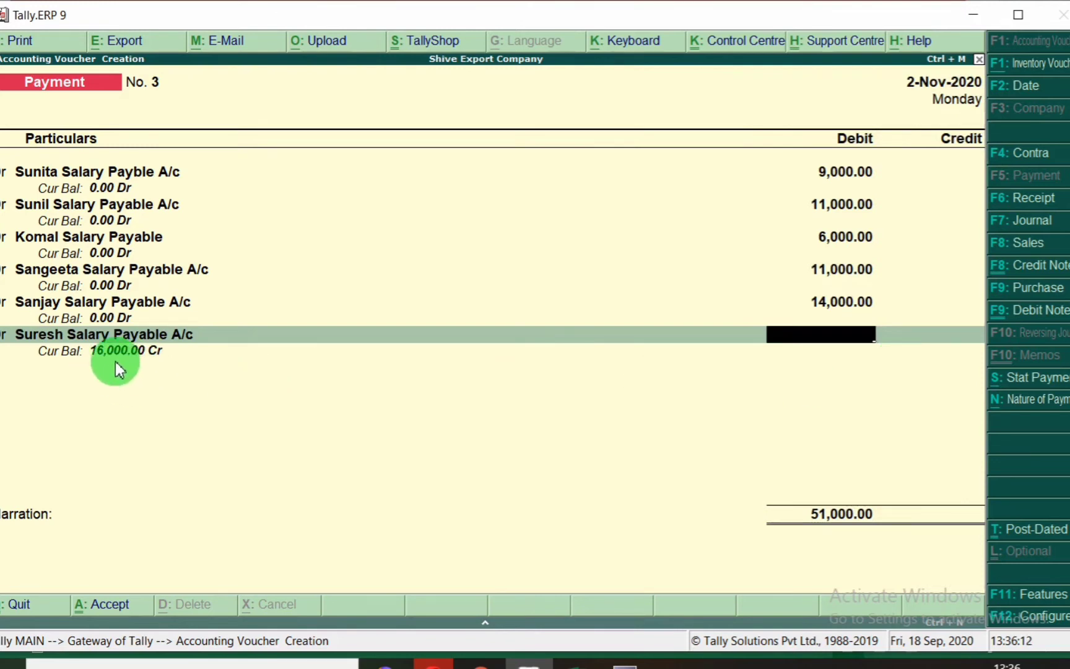
{"action": "type", "text": "16000"}
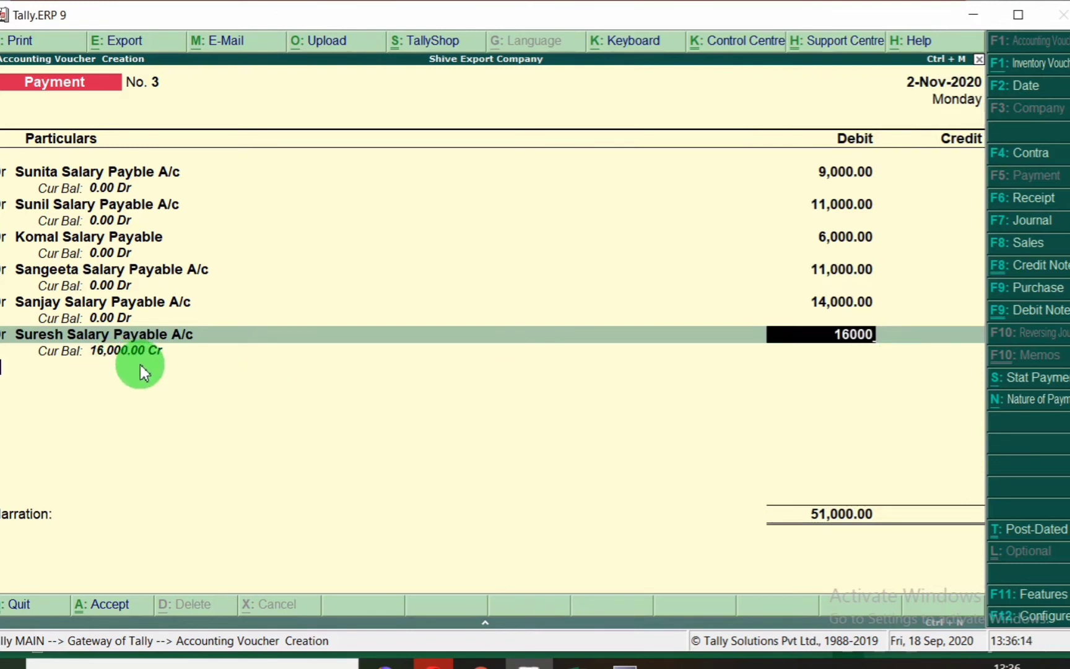
{"action": "key", "text": "Return"}
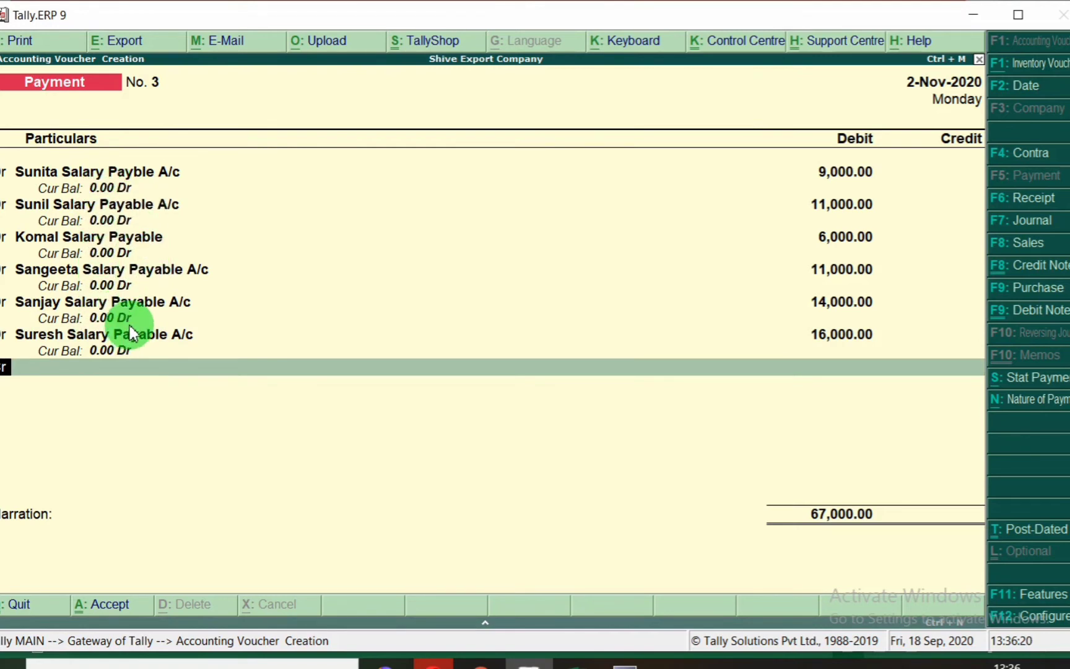
- Highlight the seventh employee's row in the Excel salary sheet and debit that employee's salary payable account with 14,000 in Tally
{"action": "key", "text": "alt+Tab"}
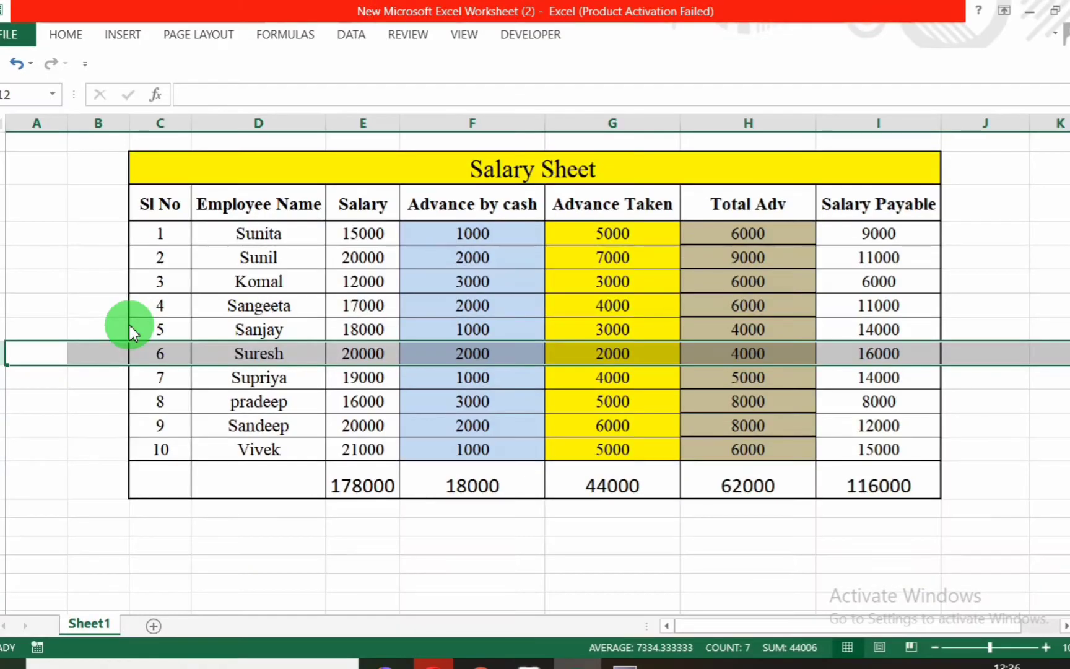
{"action": "left_click", "coordinate": [3, 374]}
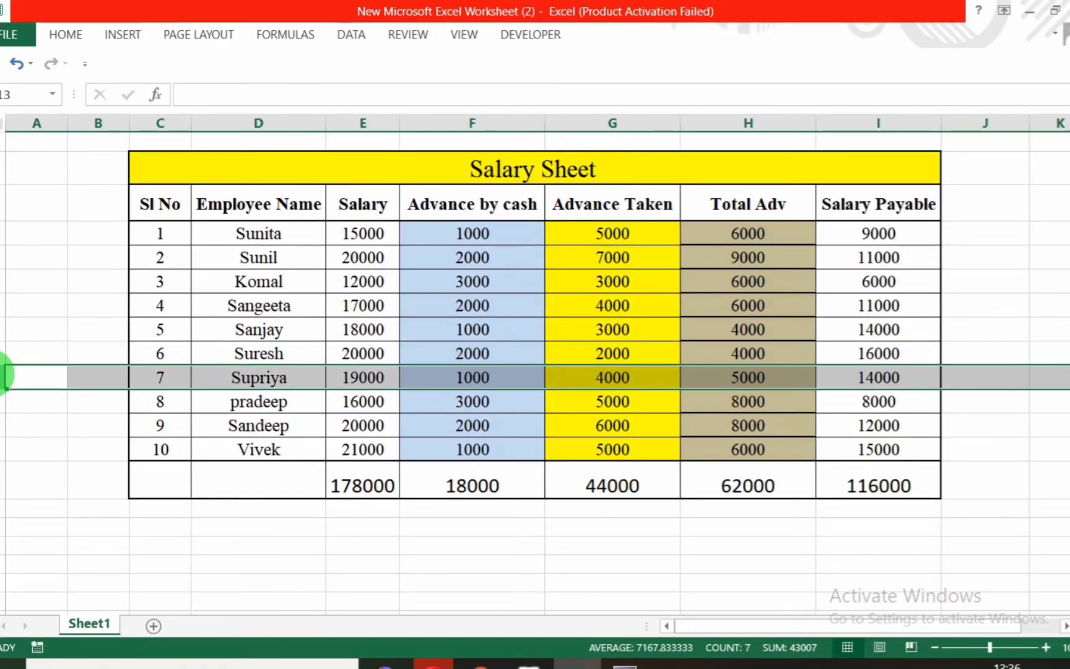
{"action": "key", "text": "alt+Tab"}
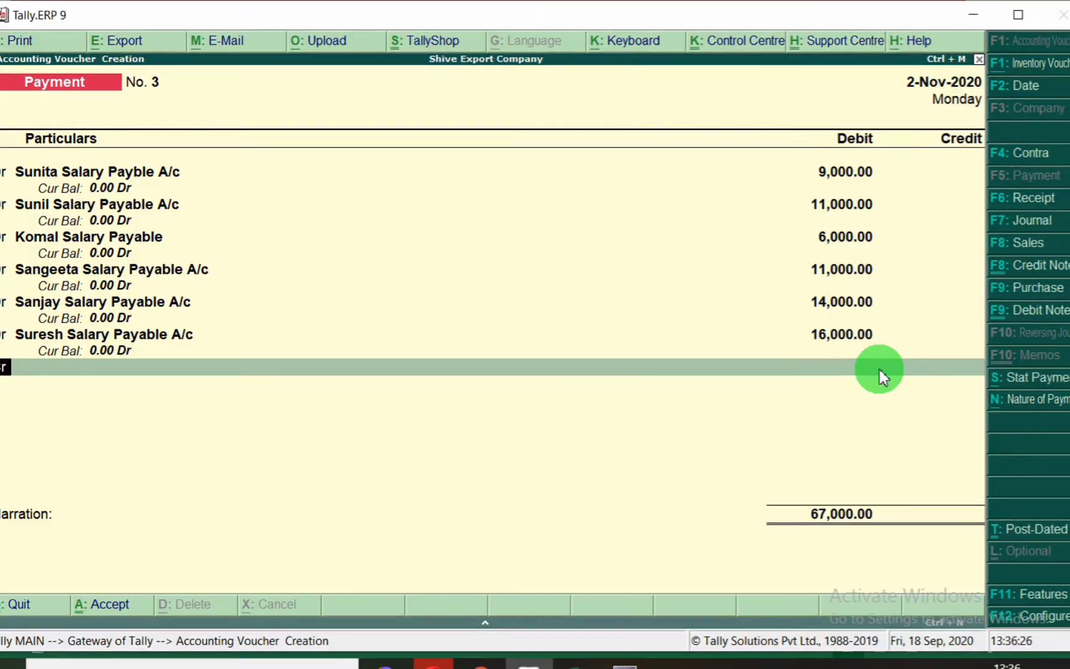
{"action": "type", "text": "Supri"}
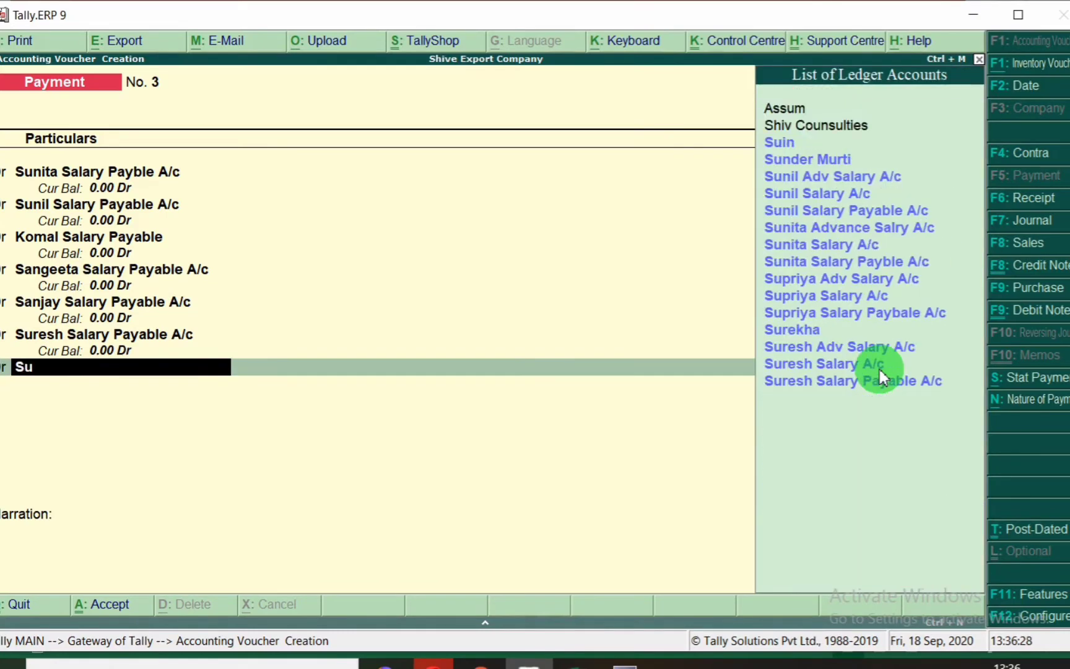
{"action": "key", "text": "Down"}
{"action": "key", "text": "Down"}
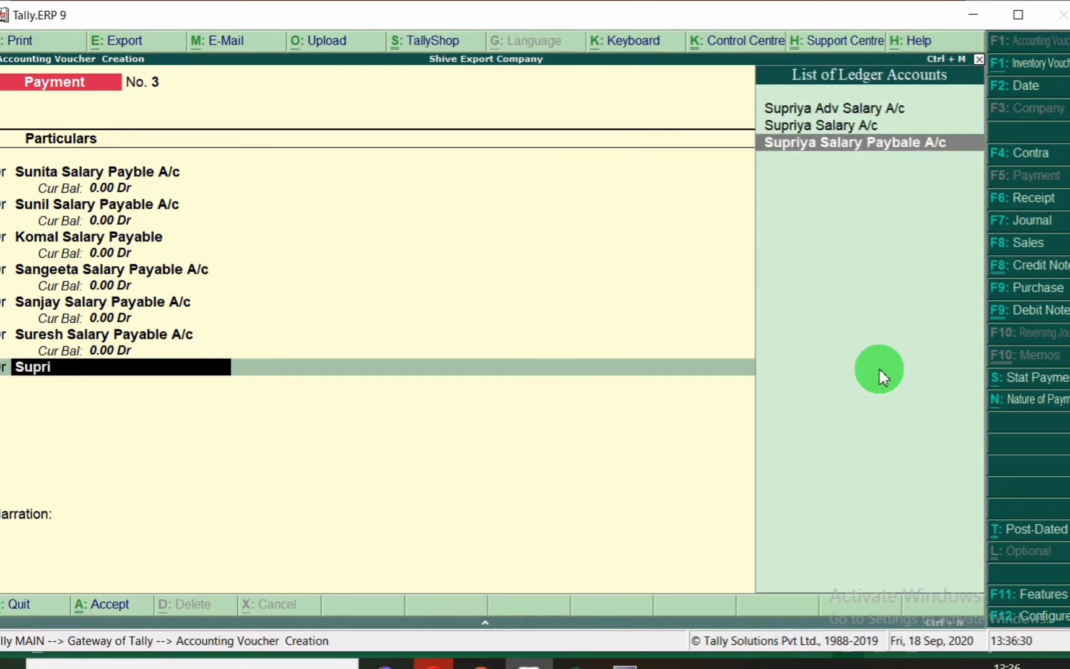
{"action": "key", "text": "Return"}
{"action": "type", "text": "14000"}
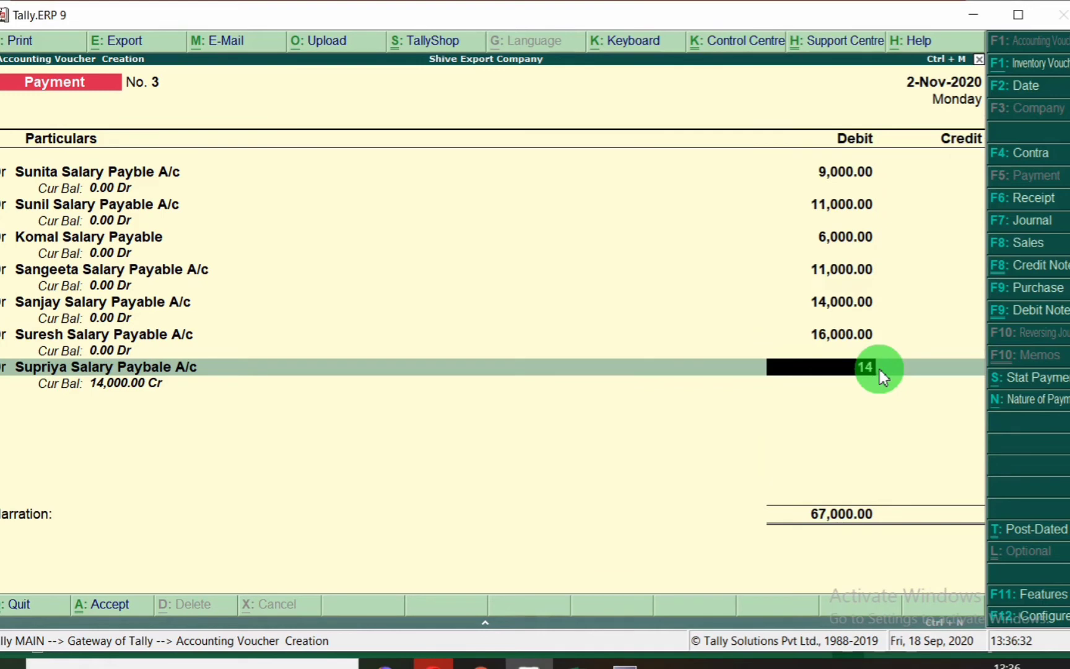
{"action": "key", "text": "Return"}
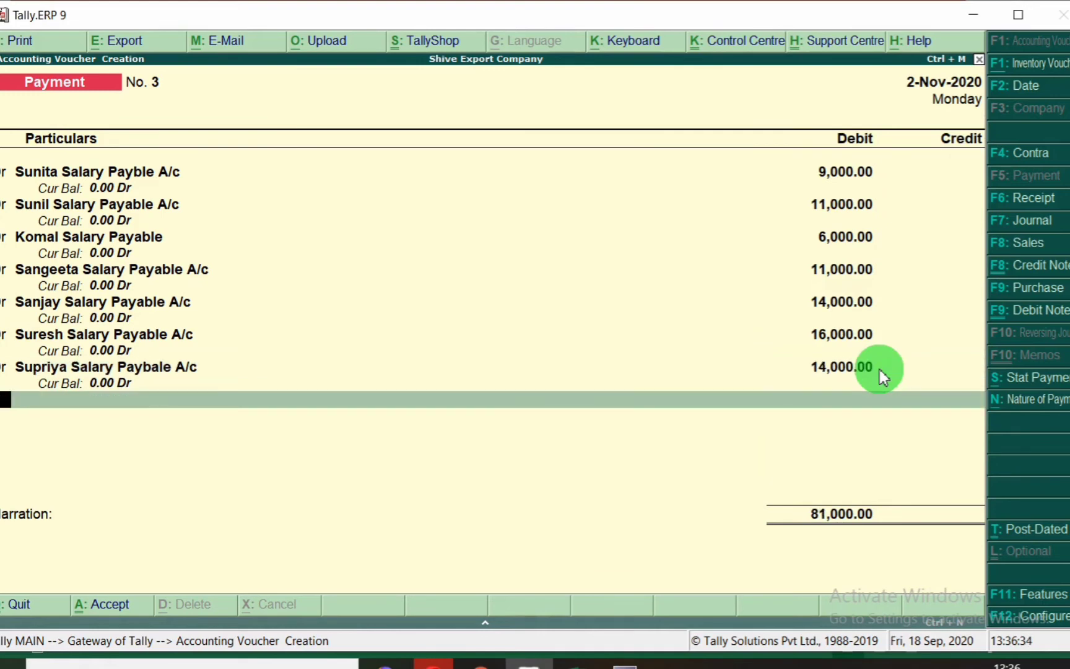
- Highlight the eighth employee's row in the Excel salary sheet and debit that employee's salary payable account with 8,000 in Tally
{"action": "key", "text": "Return"}
{"action": "key", "text": "alt+Tab"}
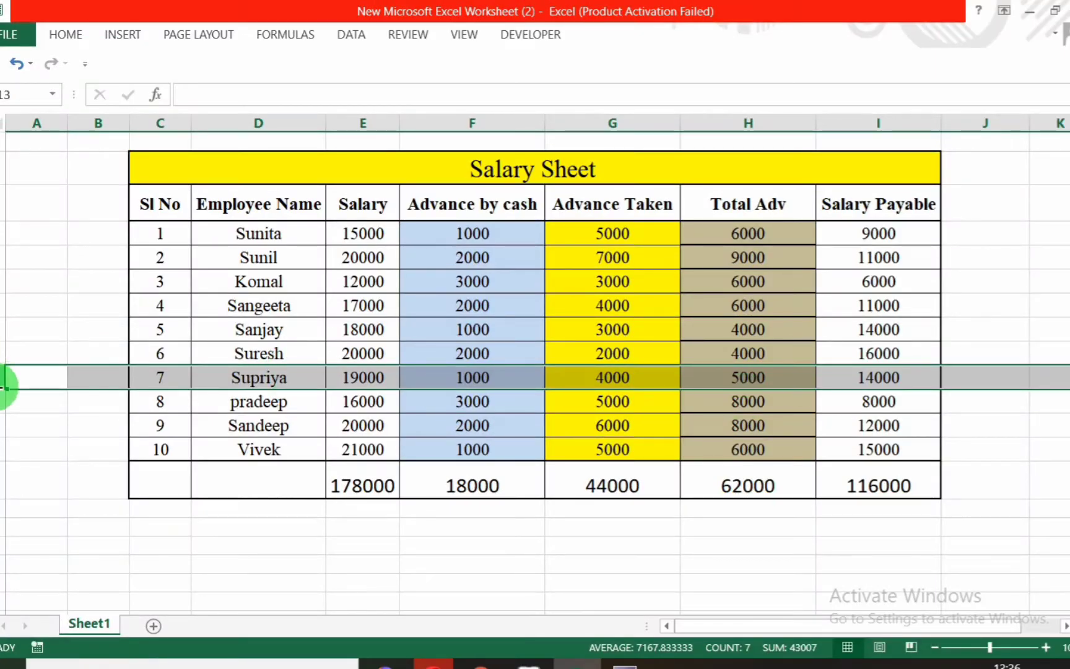
{"action": "left_click", "coordinate": [6, 401]}
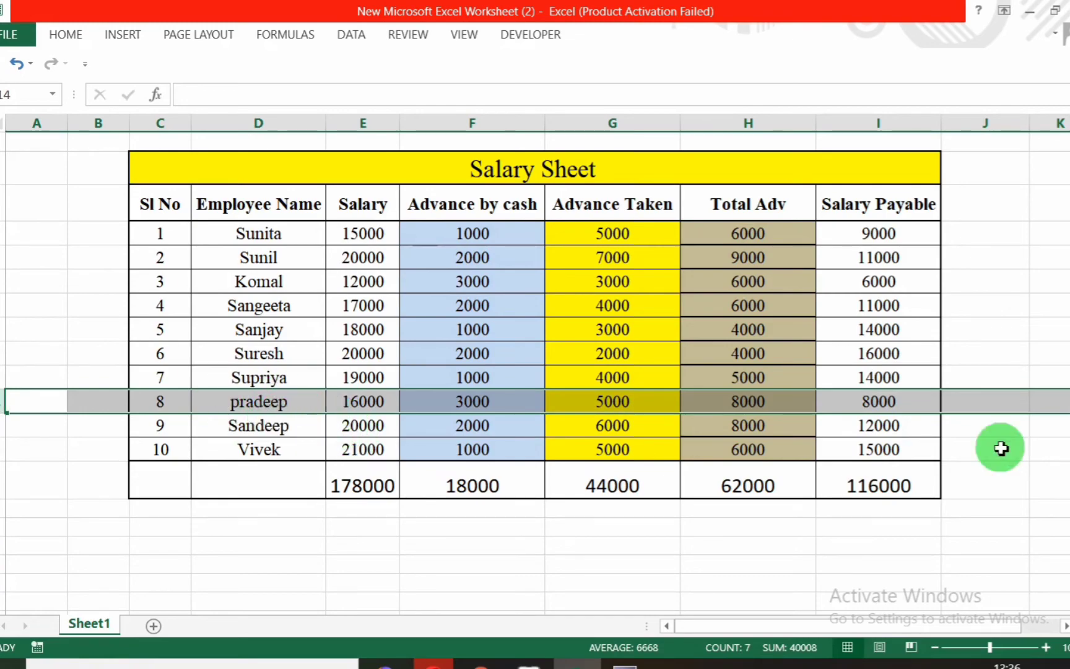
{"action": "key", "text": "alt+Tab"}
{"action": "type", "text": "Pradee"}
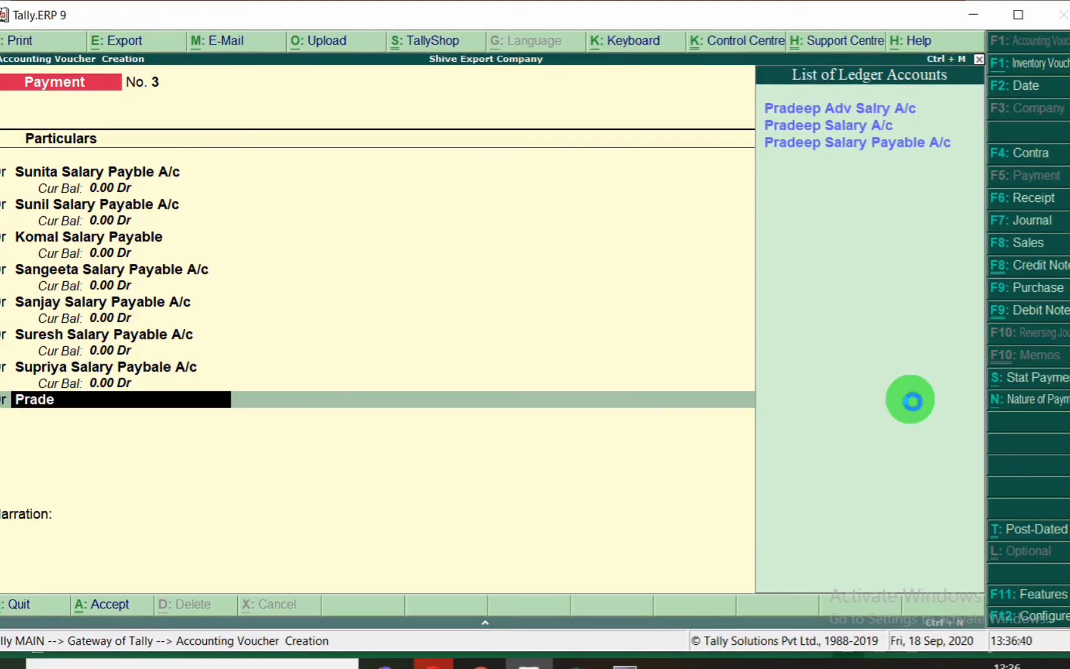
{"action": "key", "text": "Down"}
{"action": "key", "text": "Down"}
{"action": "key", "text": "Return"}
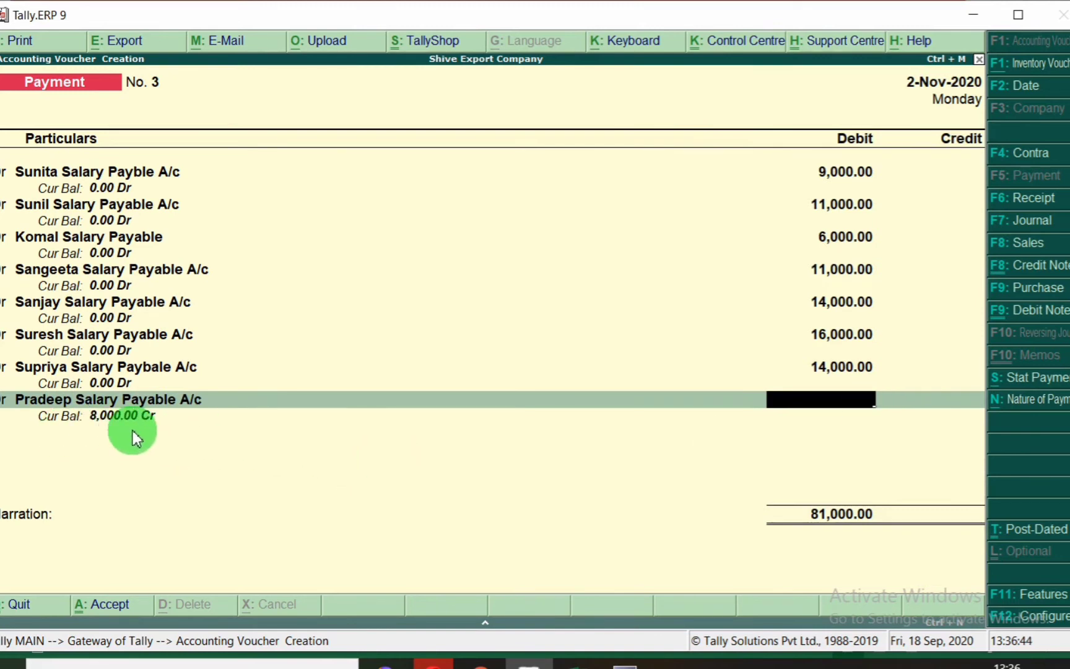
{"action": "type", "text": "8000"}
{"action": "key", "text": "Return"}
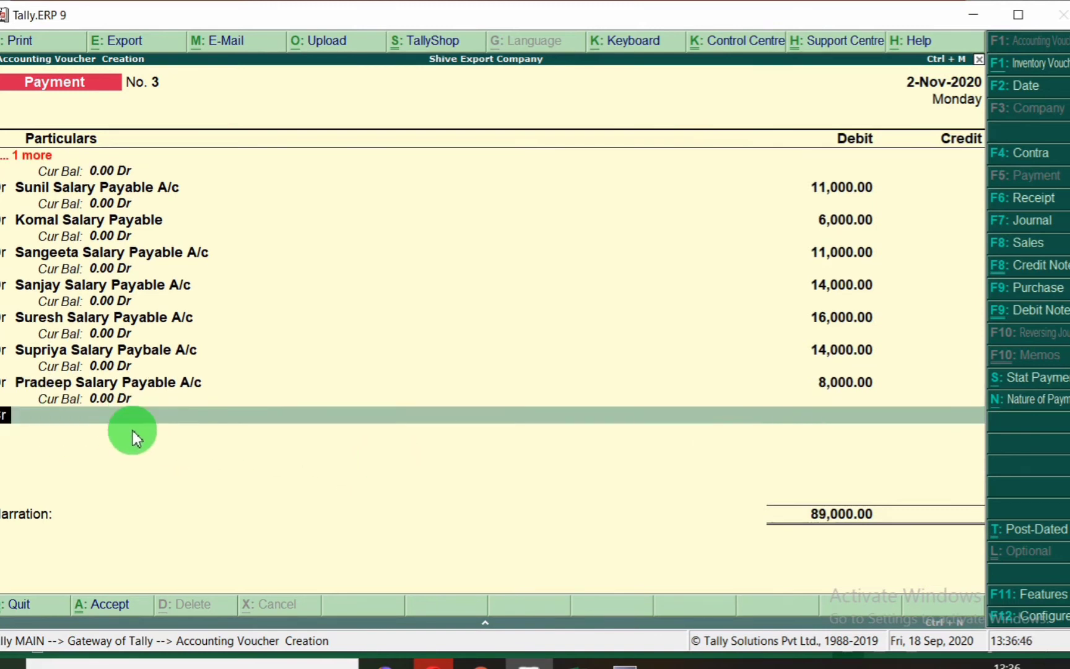
- Highlight the ninth employee's row in the Excel salary sheet and debit that employee's salary payable account with 12,000 in Tally
{"action": "key", "text": "Return"}
{"action": "key", "text": "alt+Tab"}
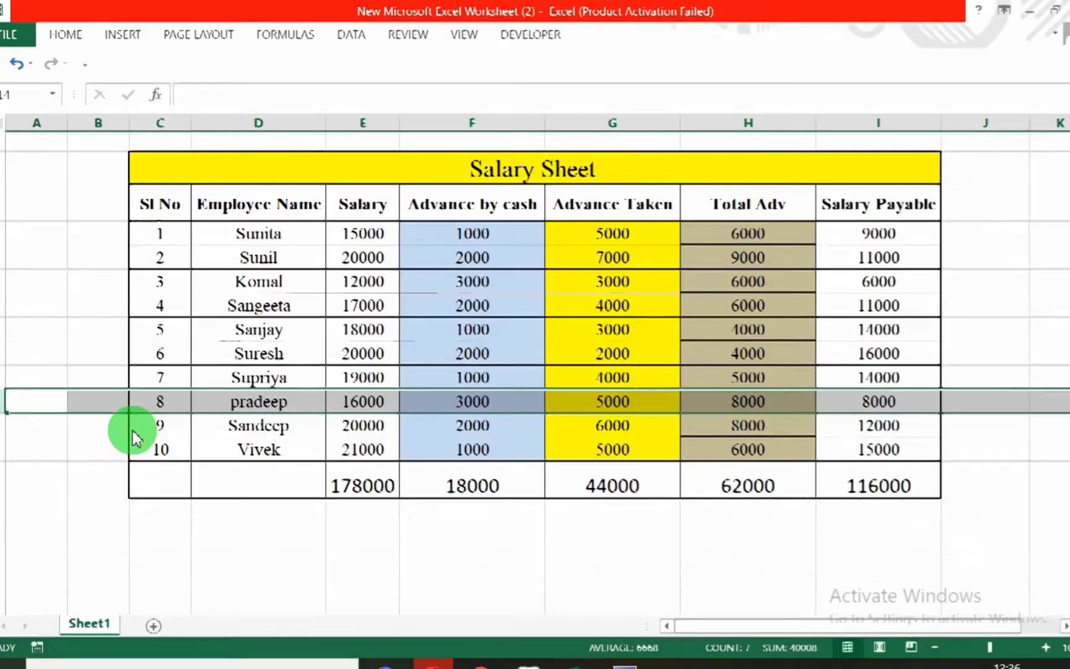
{"action": "left_click", "coordinate": [7, 426]}
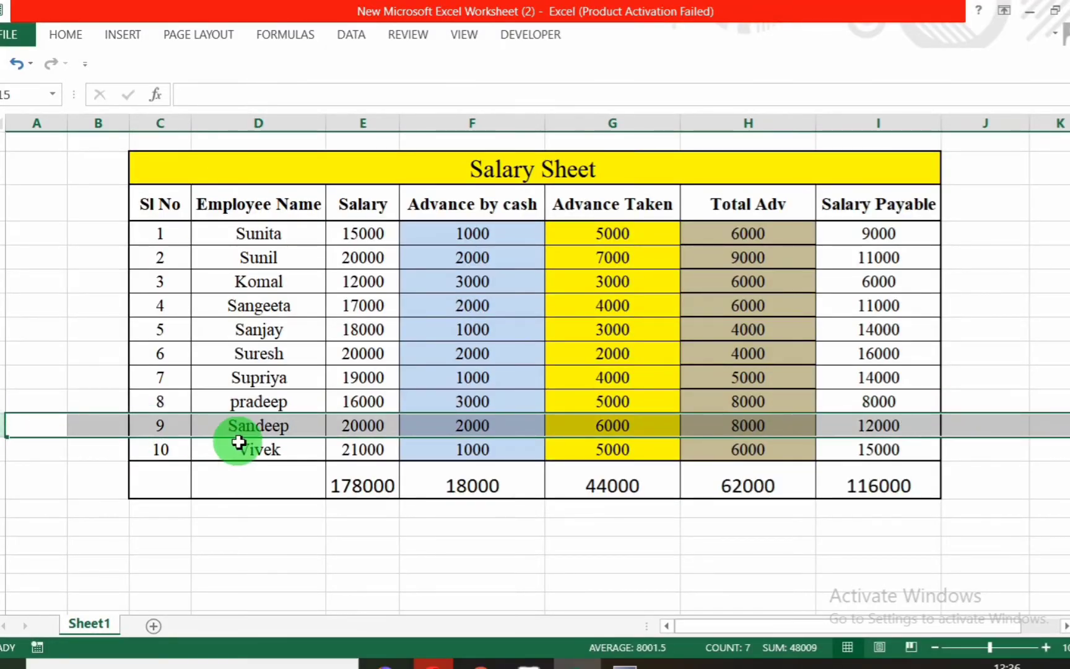
{"action": "key", "text": "alt+Tab"}
{"action": "type", "text": "San"}
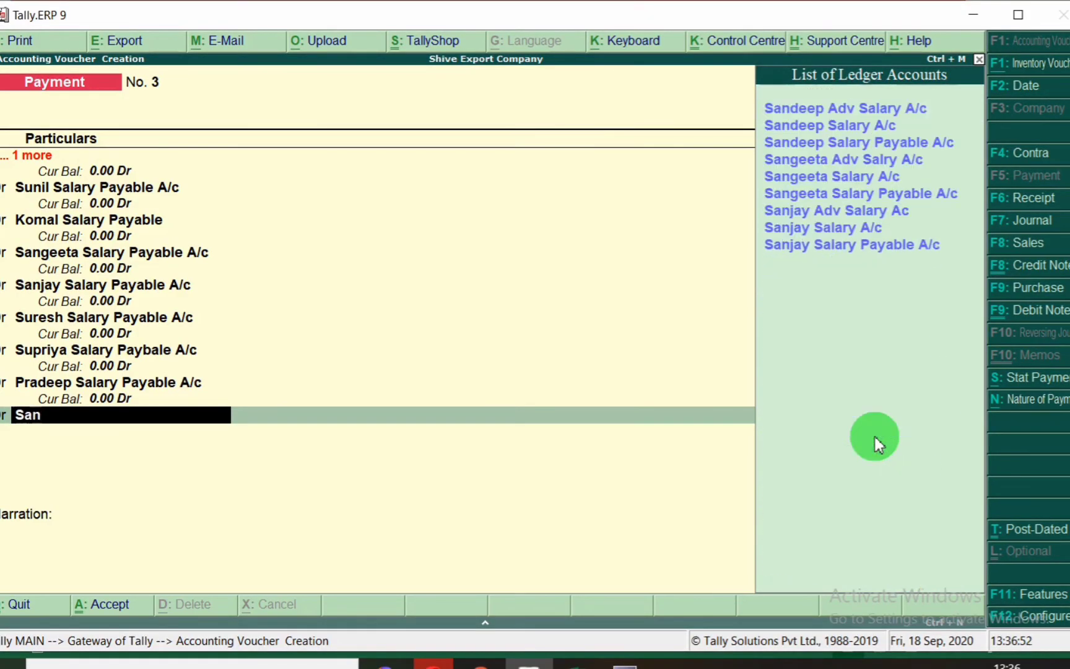
{"action": "type", "text": "dee"}
{"action": "key", "text": "Down"}
{"action": "key", "text": "Down"}
{"action": "key", "text": "Down"}
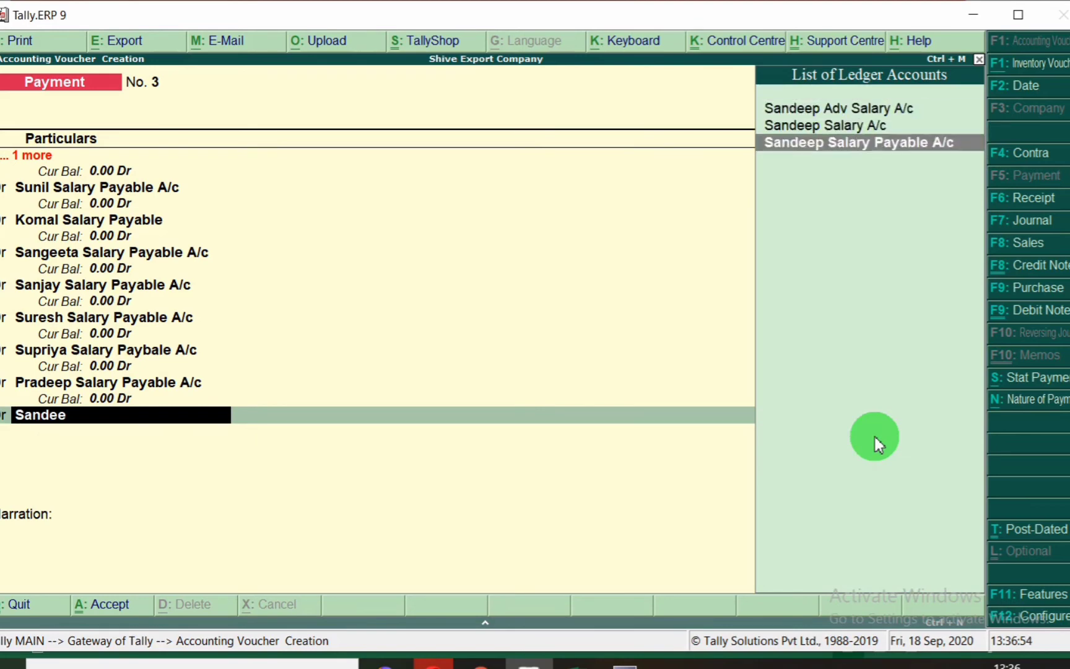
{"action": "key", "text": "Return"}
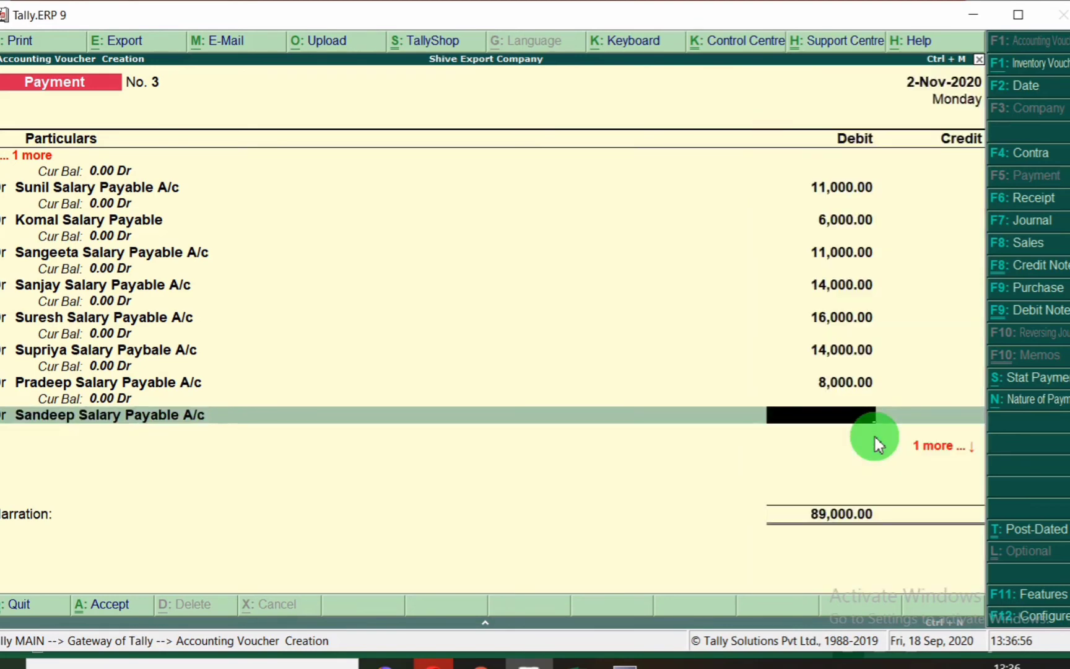
{"action": "key", "text": "alt+Tab"}
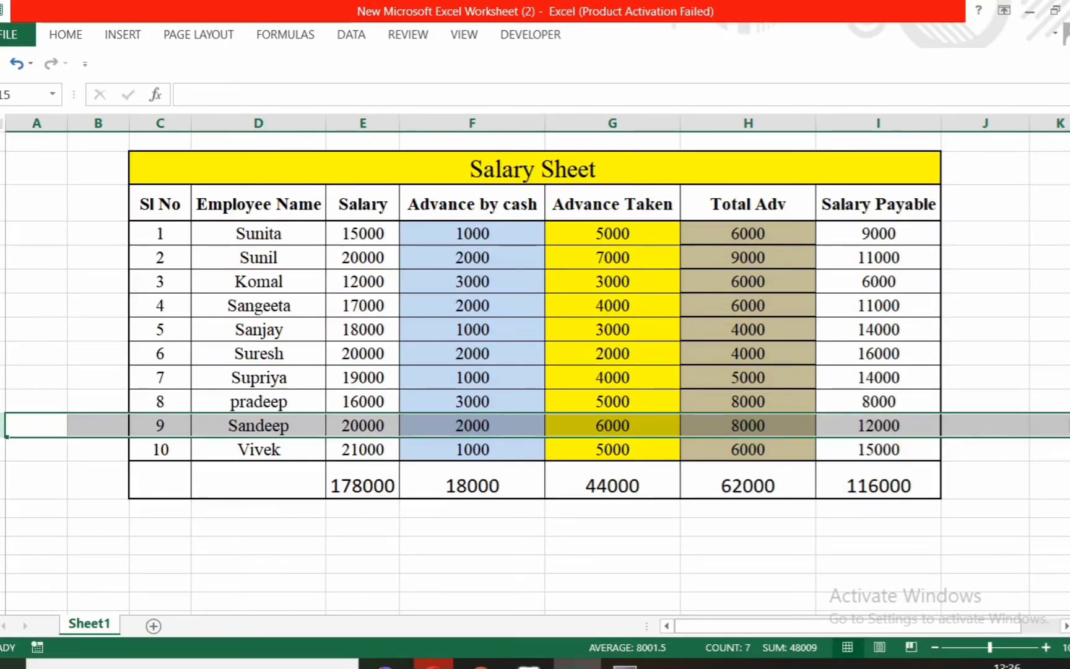
{"action": "key", "text": "alt+Tab"}
{"action": "type", "text": "12,000"}
{"action": "key", "text": "Return"}
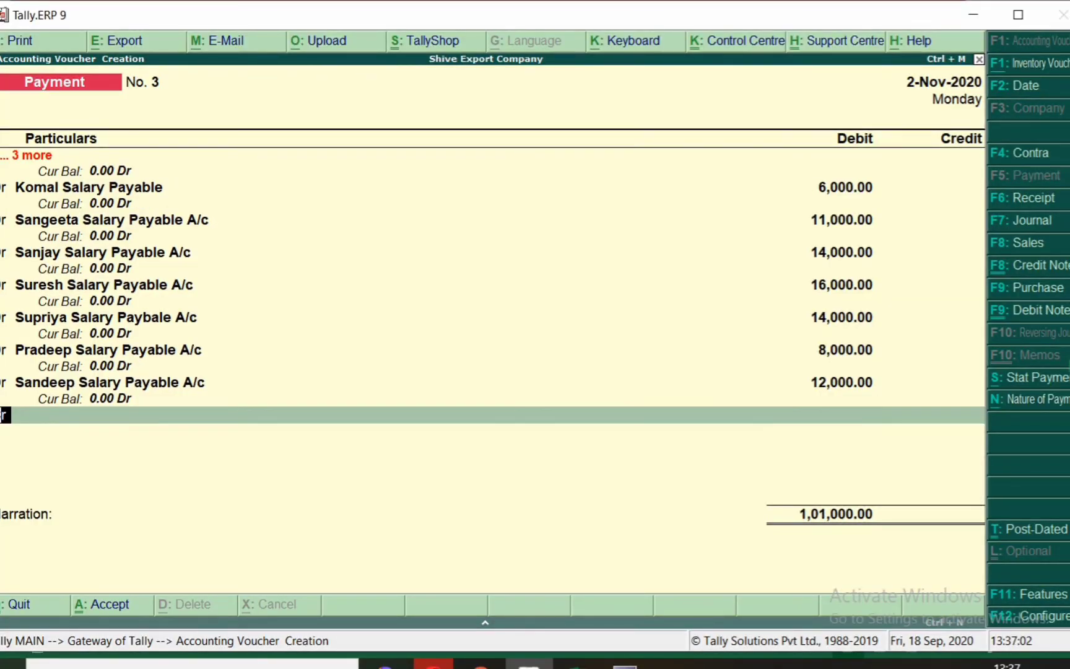
- Highlight the tenth employee's row in the Excel salary sheet and debit that employee's salary payable account with 15,000 in Tally
{"action": "key", "text": "alt+Tab"}
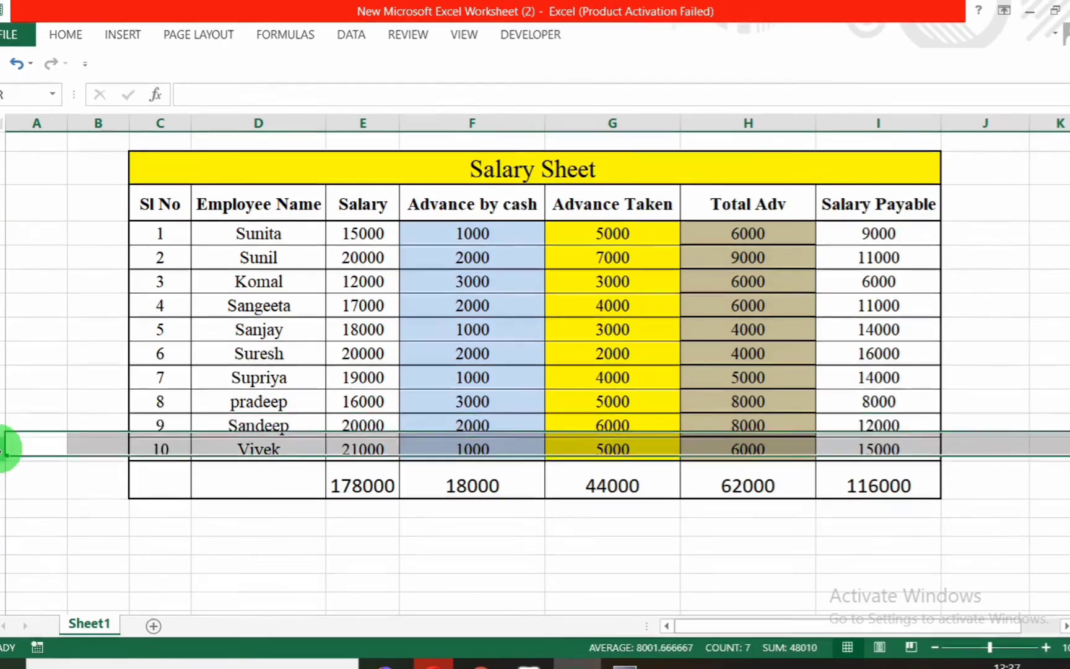
{"action": "key", "text": "alt+Tab"}
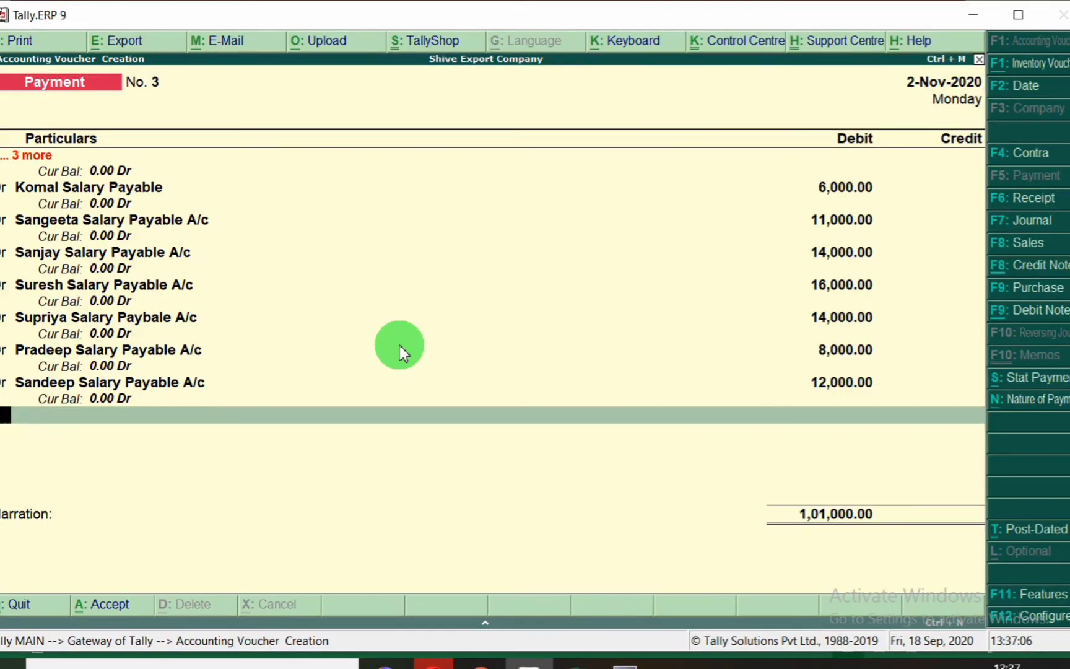
{"action": "key", "text": "Return"}
{"action": "type", "text": "i"}
{"action": "key", "text": "BackSpace"}
{"action": "type", "text": "Vivek"}
{"action": "key", "text": "Down"}
{"action": "key", "text": "Down"}
{"action": "key", "text": "Return"}
{"action": "key", "text": "alt+Tab"}
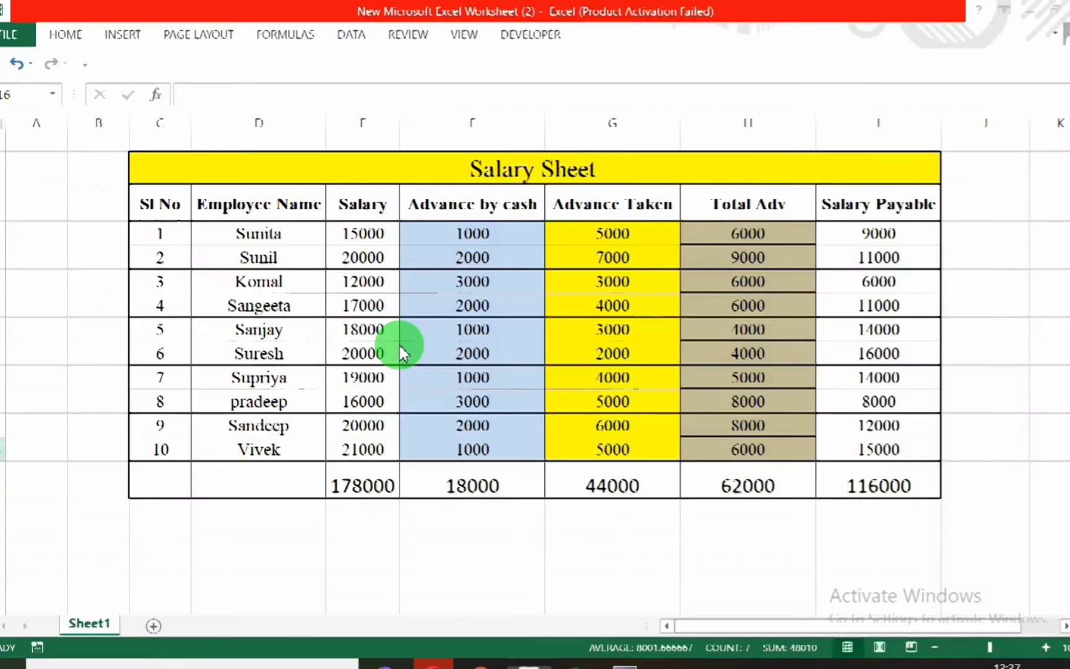
{"action": "key", "text": "alt+Tab"}
{"action": "type", "text": "15000"}
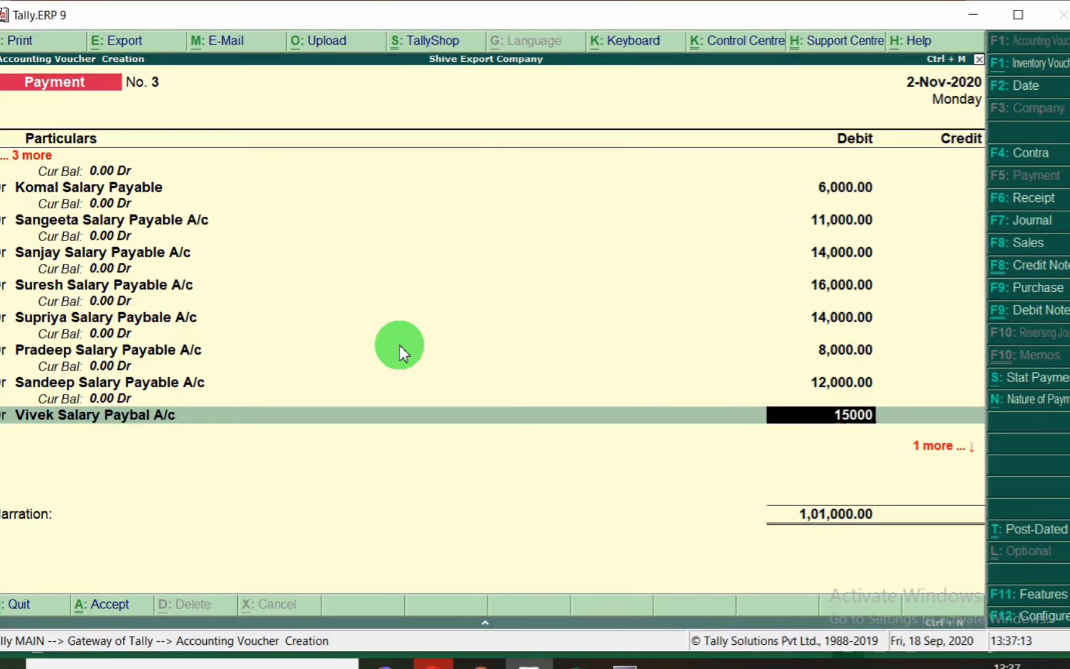
{"action": "key", "text": "Return"}
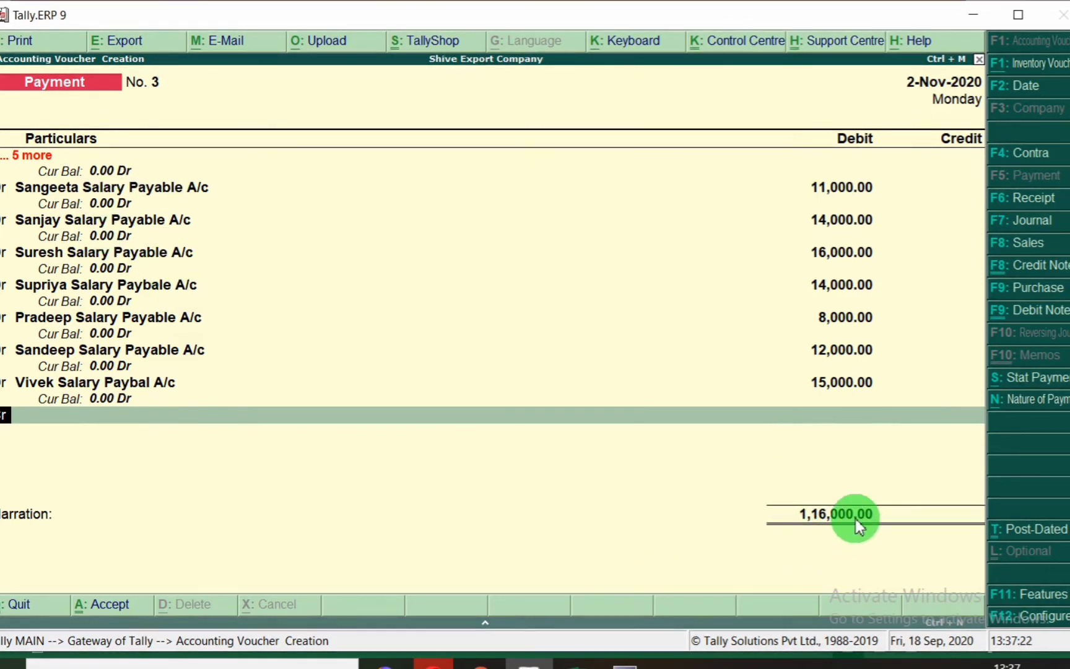
- Switch to Excel and check the voucher's debit total against the Salary Payable total, selecting all ten employees' payable amounts
{"action": "key", "text": "alt+Tab"}
{"action": "left_click", "coordinate": [864, 486]}
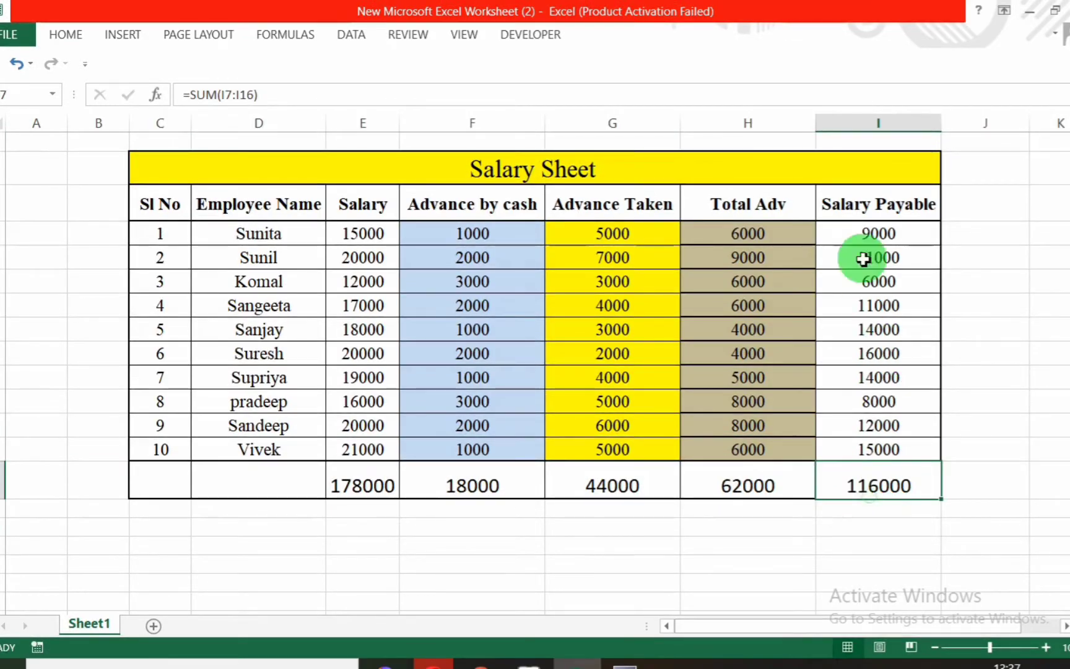
{"action": "left_click_drag", "start_coordinate": [863, 240], "coordinate": [891, 449]}
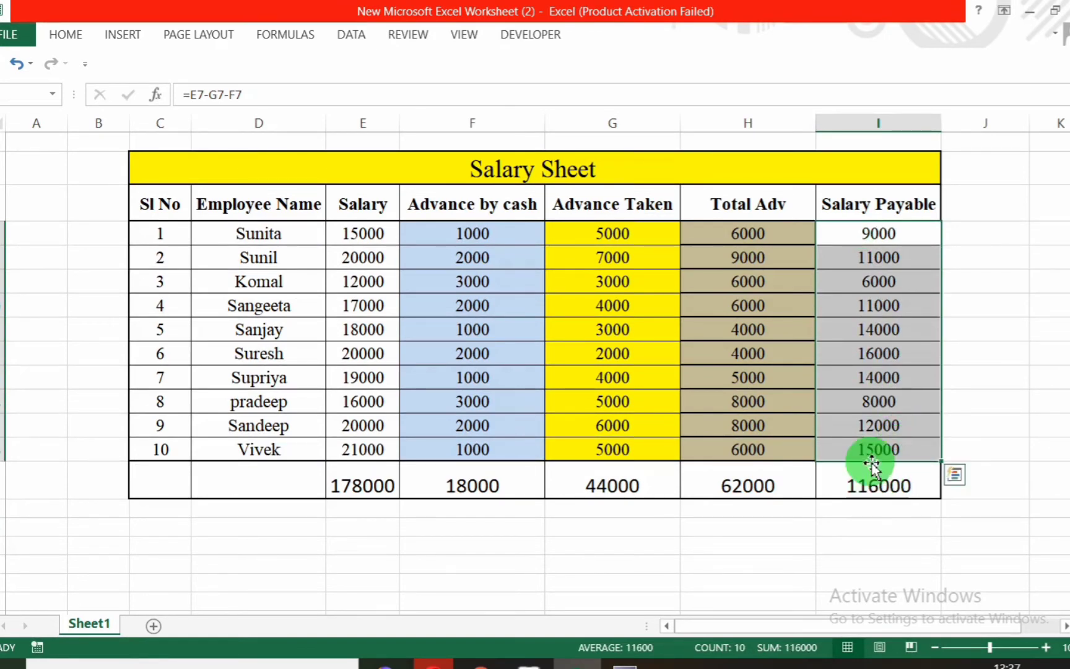
- Switch back to the Tally payment voucher and credit Sbi with 1,16,000 for the ten employees' salaries
{"action": "key", "text": "alt+Tab"}
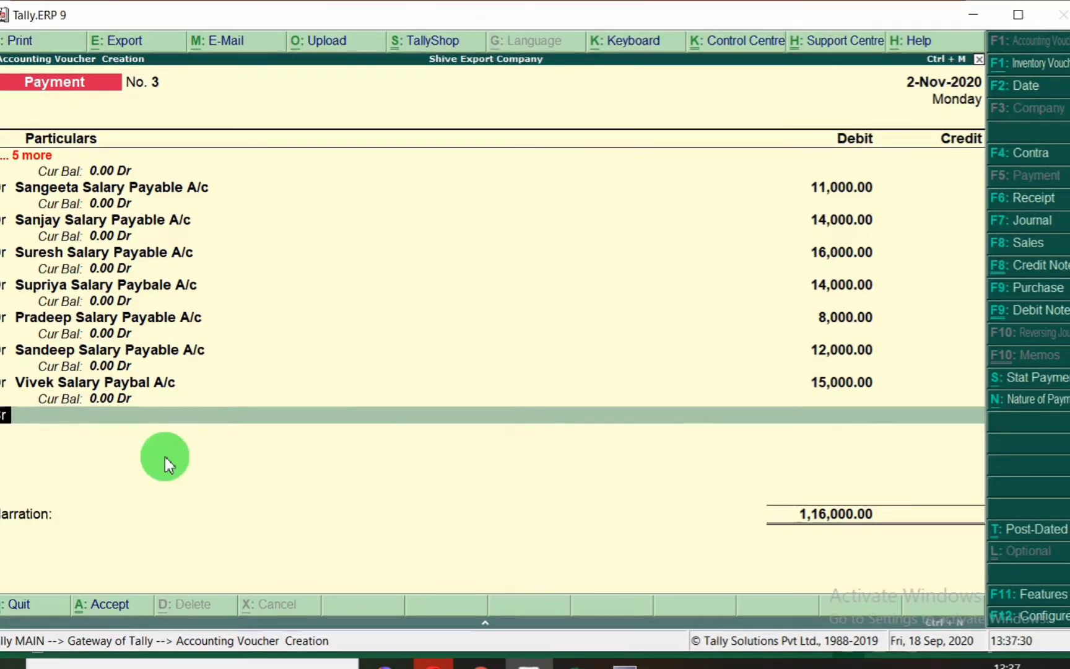
{"action": "key", "text": "Return"}
{"action": "type", "text": "Sbi"}
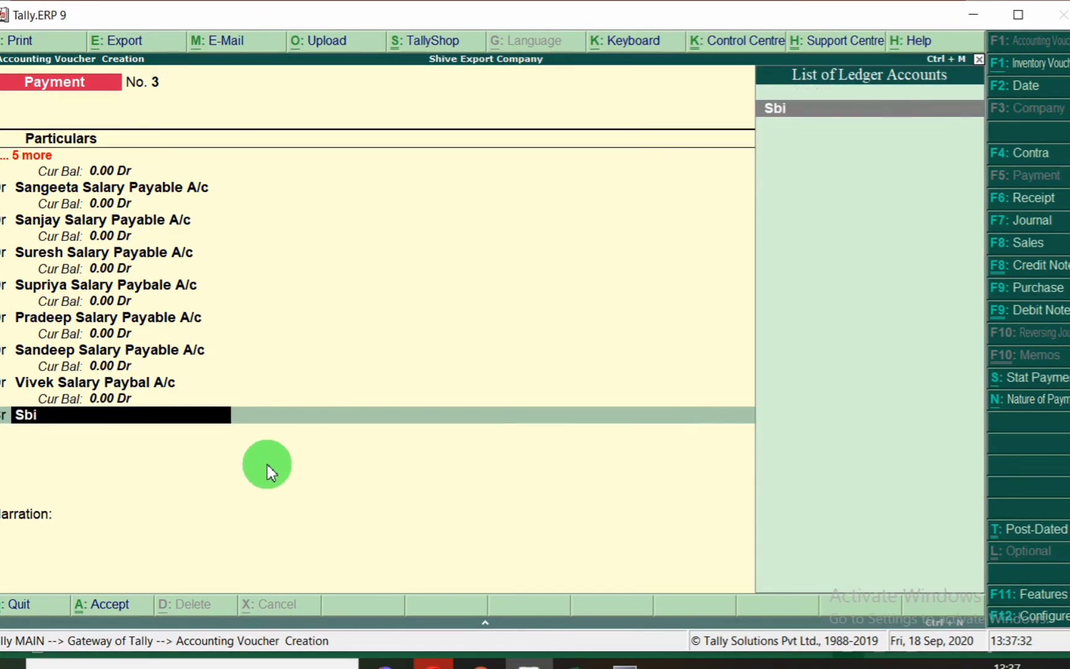
{"action": "key", "text": "Return"}
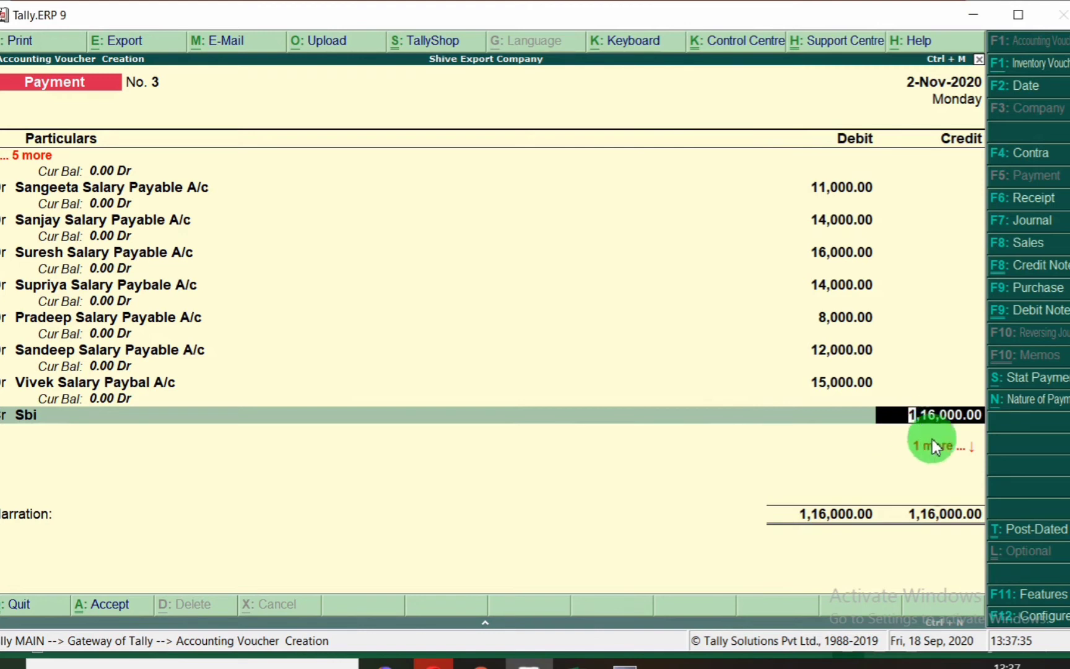
- Enter the narration "Salary paid for the month of october 20" and save the payment voucher
{"action": "left_click", "coordinate": [54, 560]}
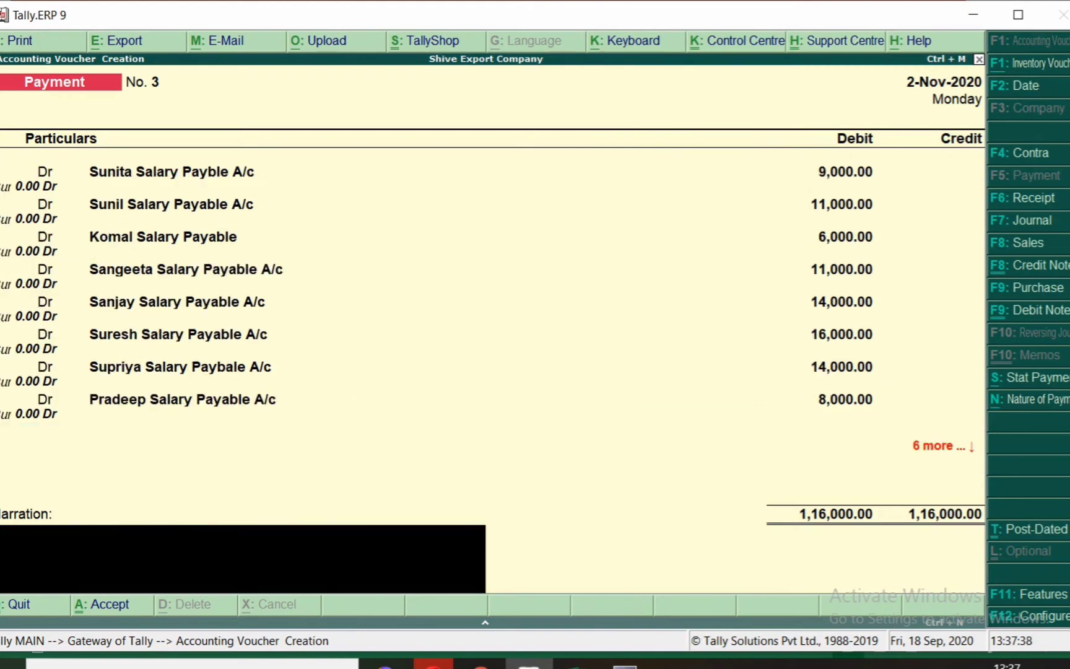
{"action": "type", "text": "Salary paid for the month of actober"}
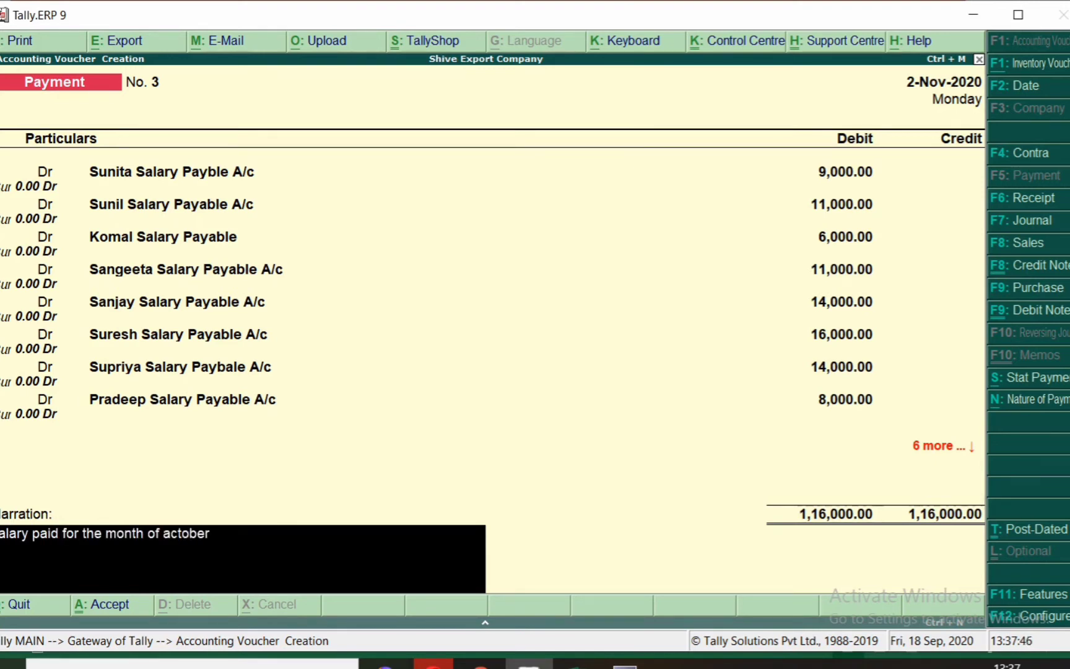
{"action": "key", "text": "BackSpace"}
{"action": "key", "text": "BackSpace"}
{"action": "key", "text": "BackSpace"}
{"action": "key", "text": "BackSpace"}
{"action": "key", "text": "BackSpace"}
{"action": "type", "text": "october 2"}
{"action": "key", "text": "BackSpace"}
{"action": "type", "text": "2"}
{"action": "key", "text": "Return"}
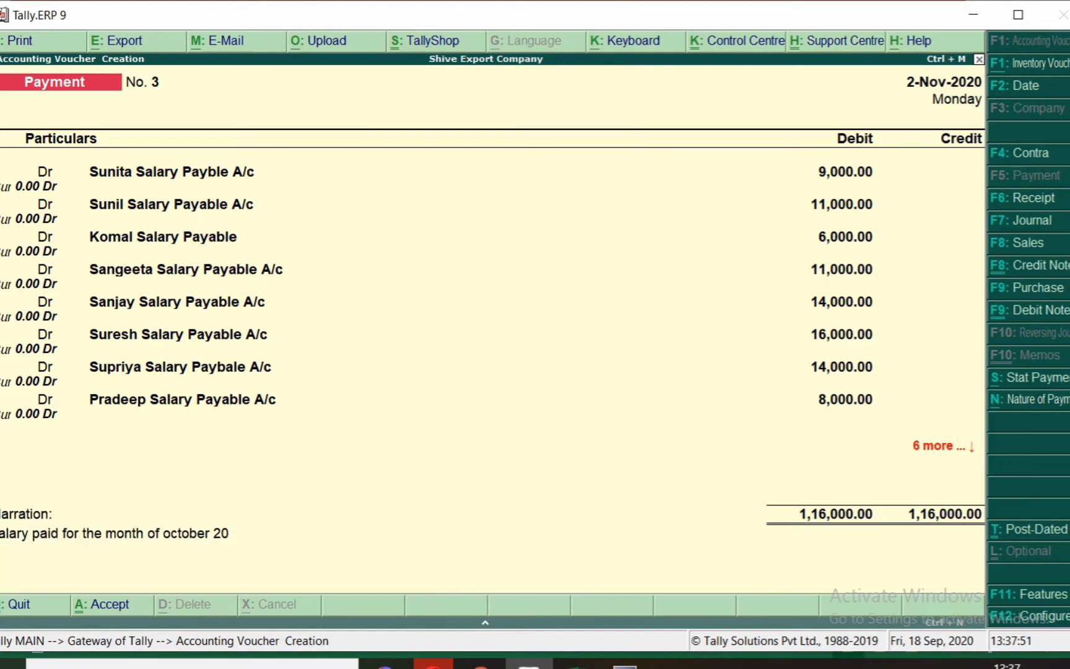
{"action": "key", "text": "Return"}
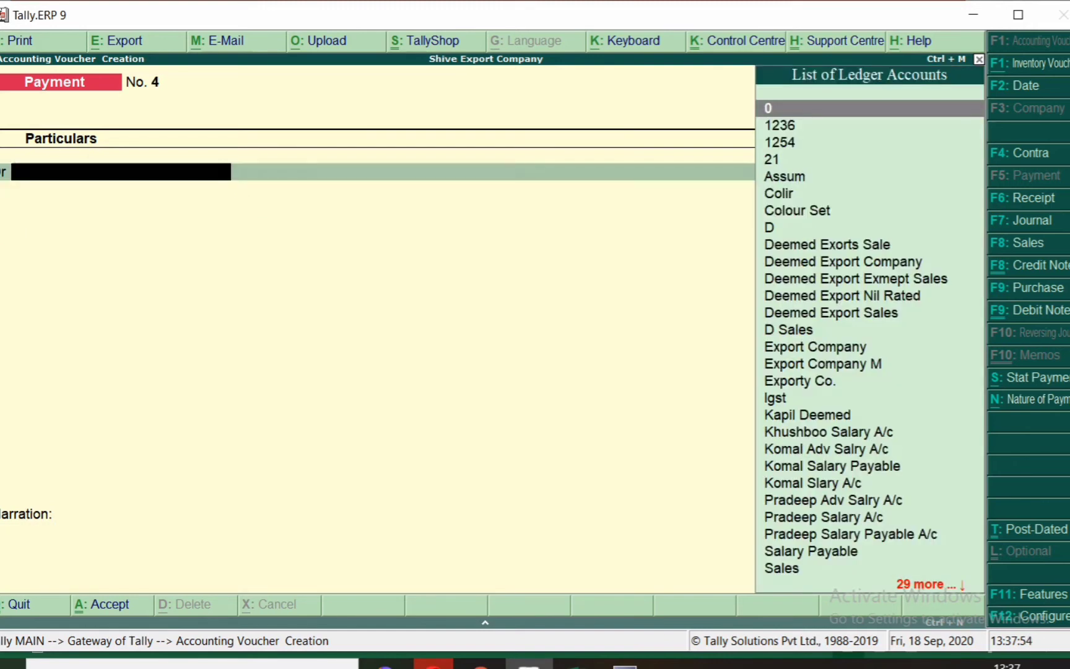
- Leave voucher entry and examine the Current Liabilities group in the balance sheet for remaining salary payable balances
{"action": "key", "text": "Escape"}
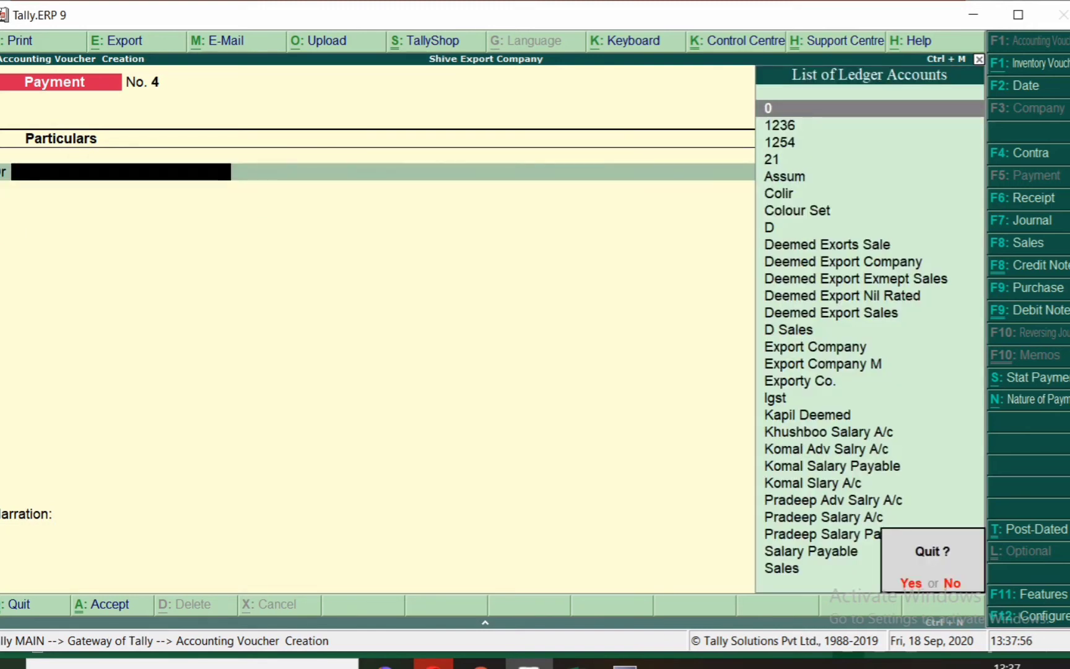
{"action": "key", "text": "Return"}
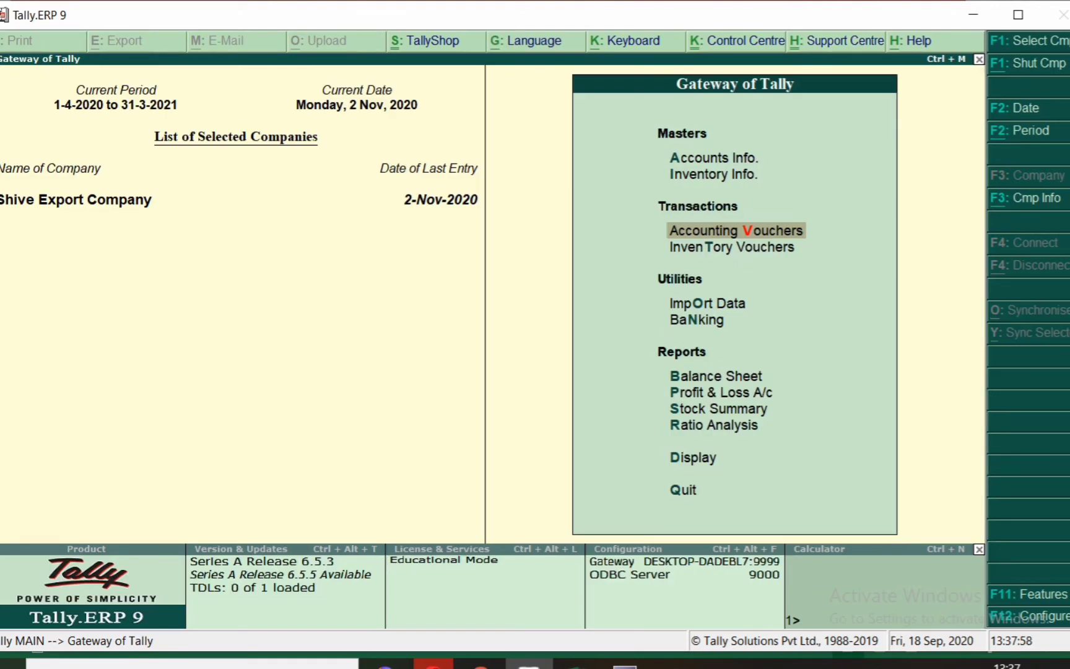
{"action": "key", "text": "b"}
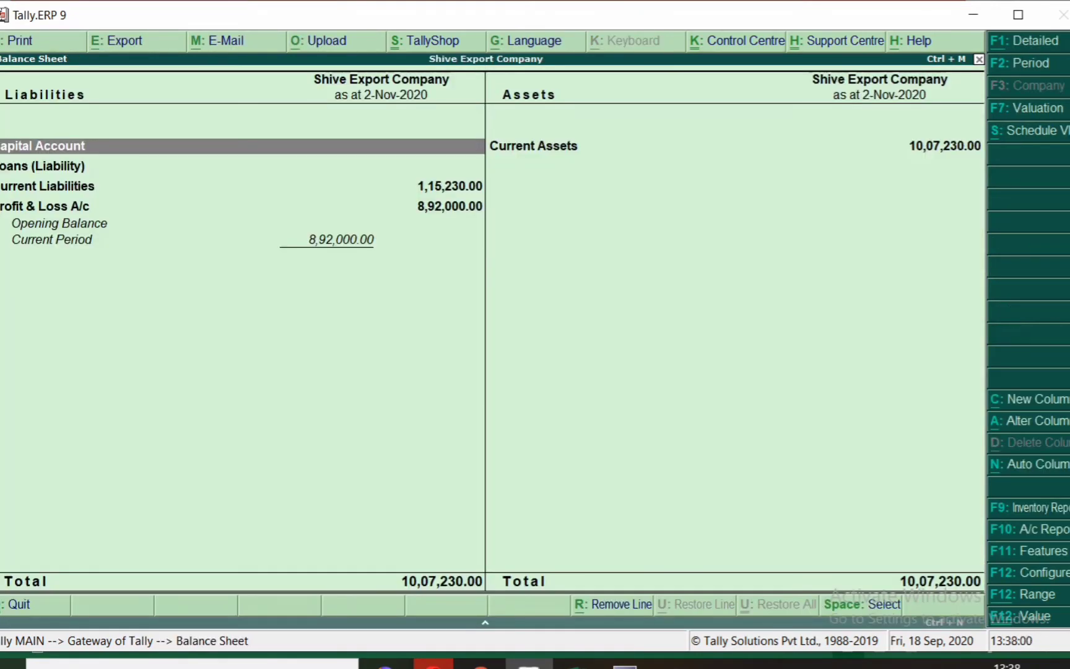
{"action": "key", "text": "Down"}
{"action": "key", "text": "Down"}
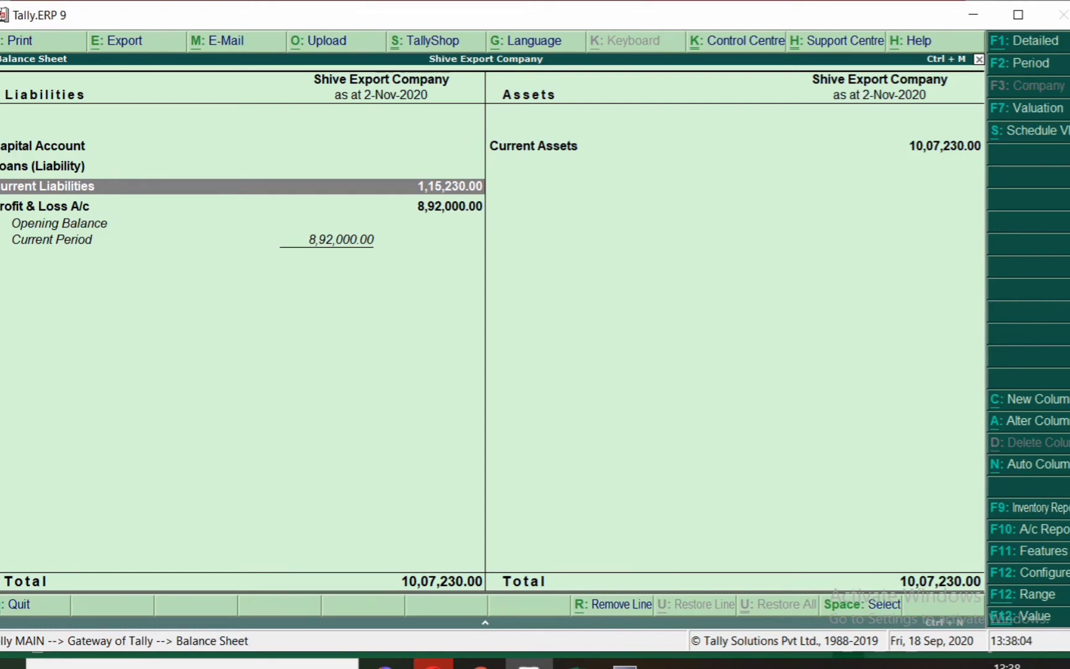
{"action": "key", "text": "Return"}
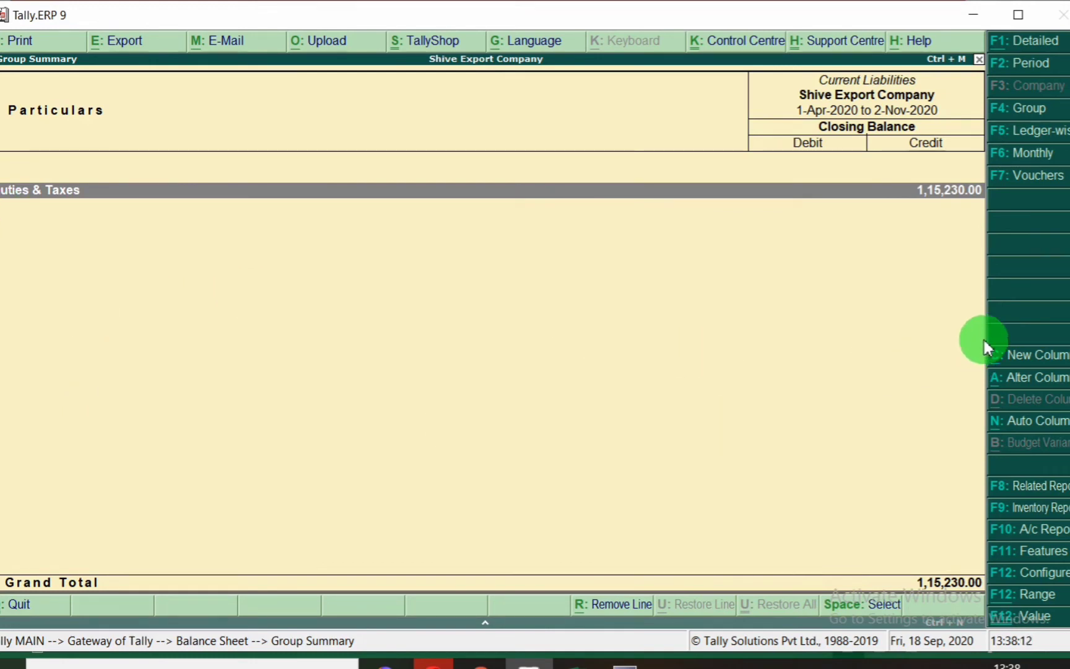
{"action": "key", "text": "Escape"}
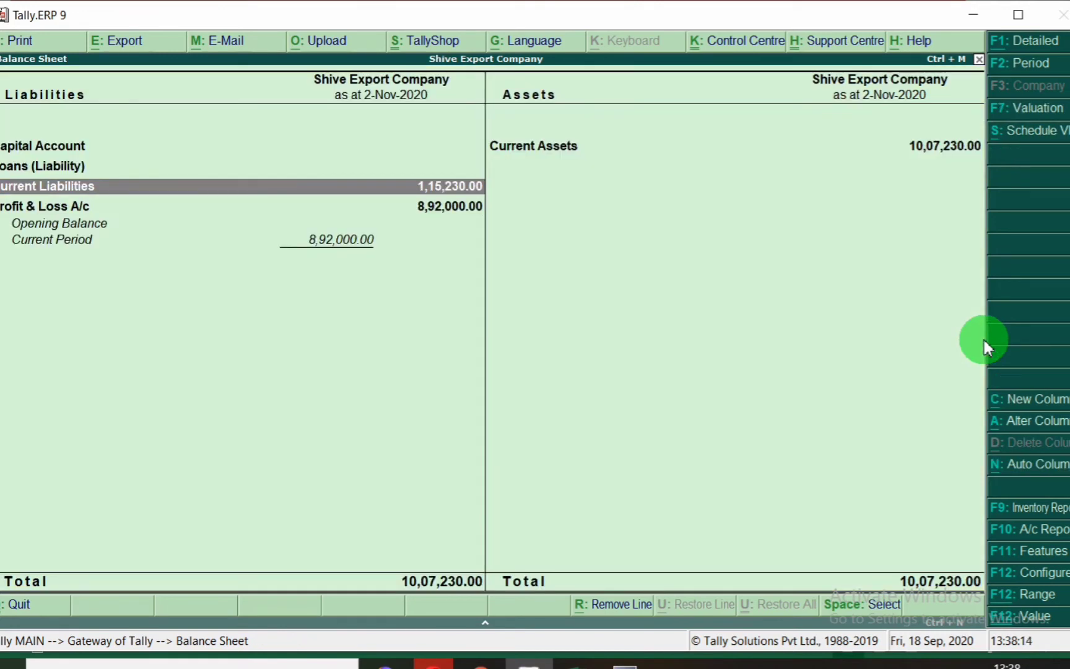
- Examine Loans & Advances (Asset) under Current Assets in the balance sheet, and return to the Gateway of Tally
{"action": "key", "text": "Right"}
{"action": "key", "text": "Return"}
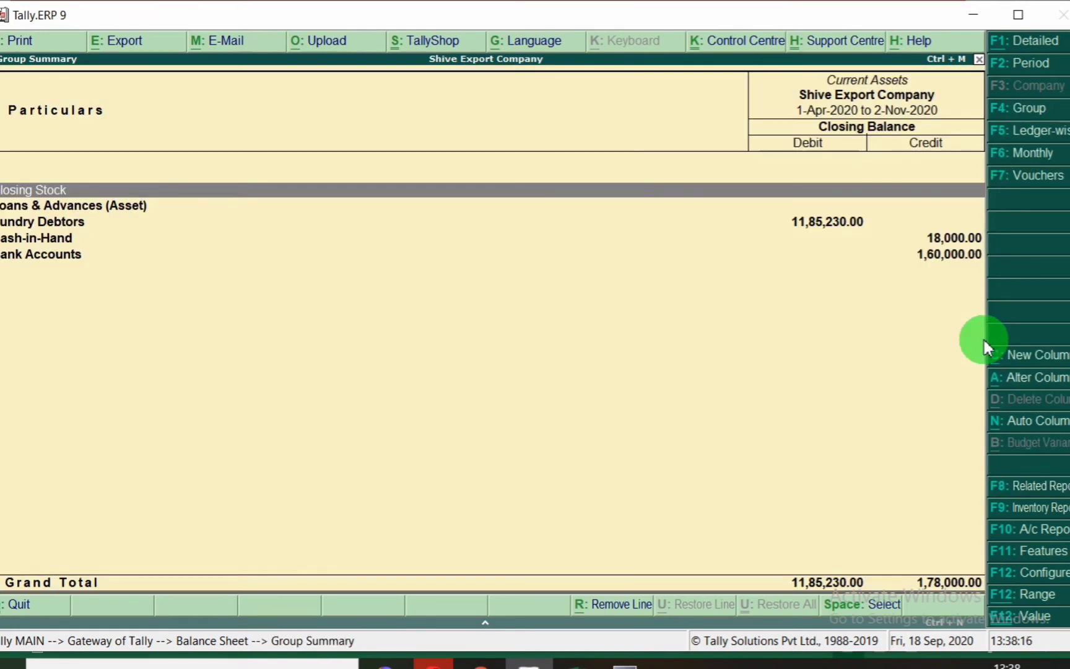
{"action": "key", "text": "Down"}
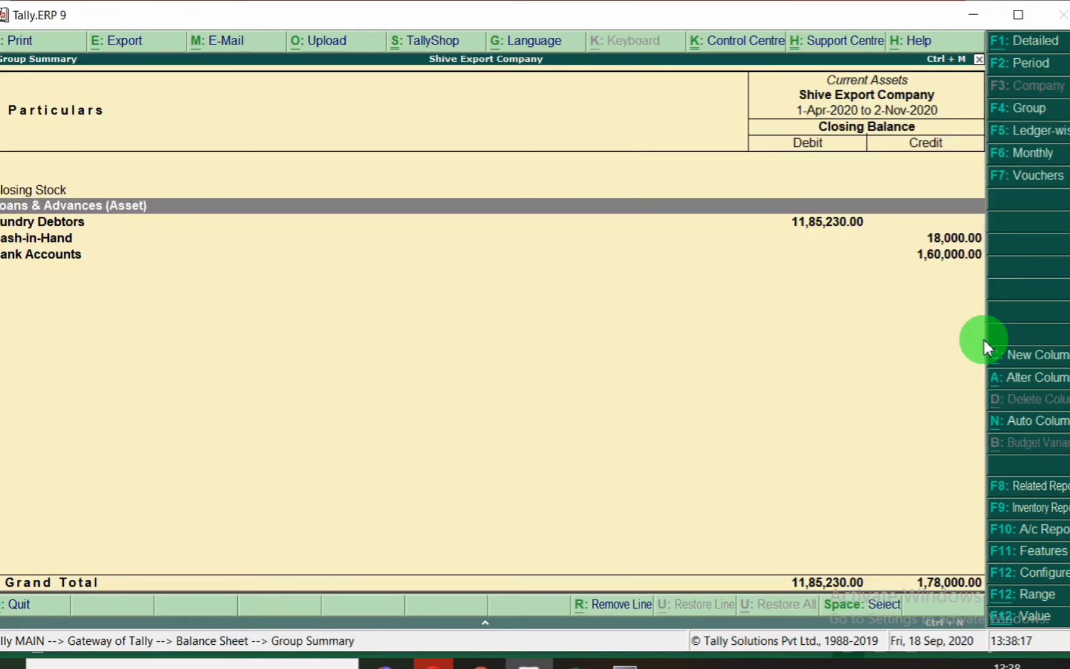
{"action": "left_click", "coordinate": [73, 208]}
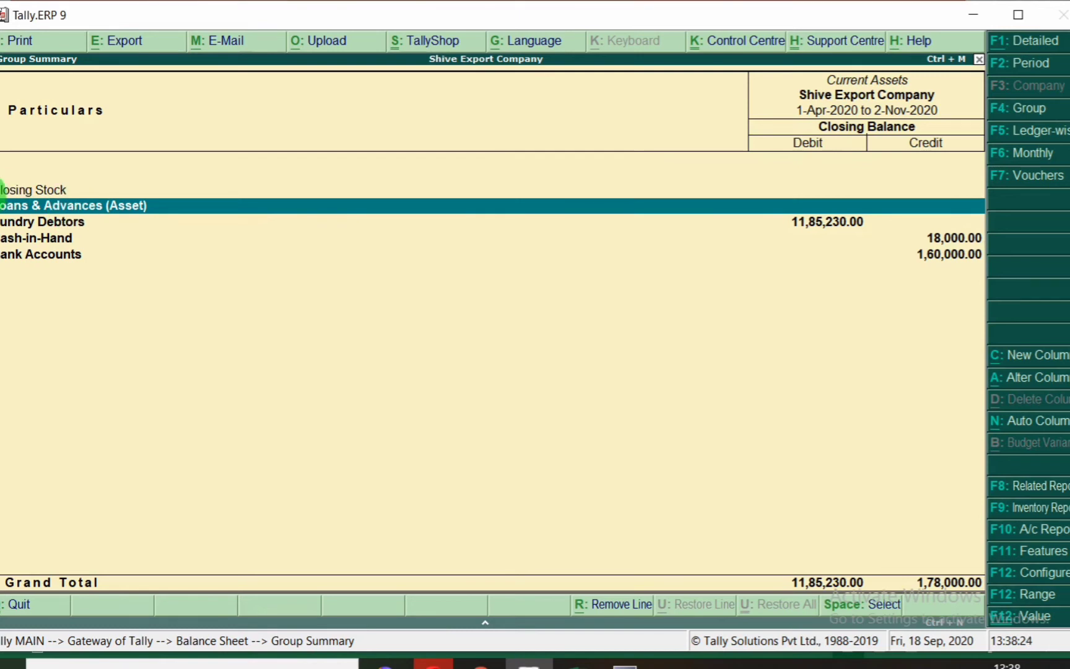
{"action": "key", "text": "Escape"}
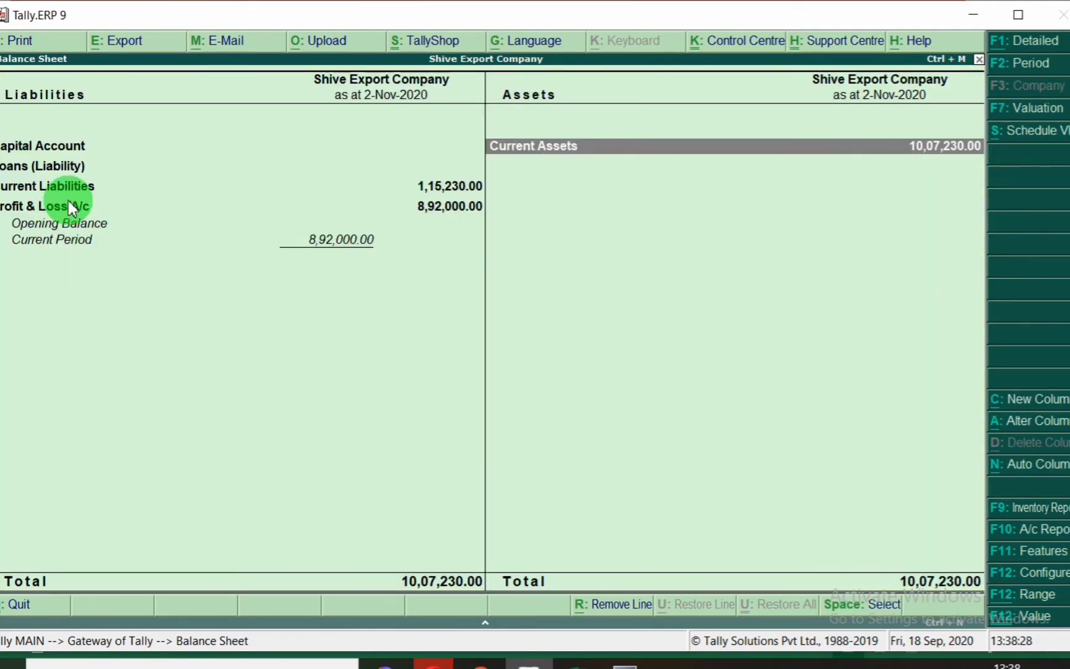
{"action": "key", "text": "Escape"}
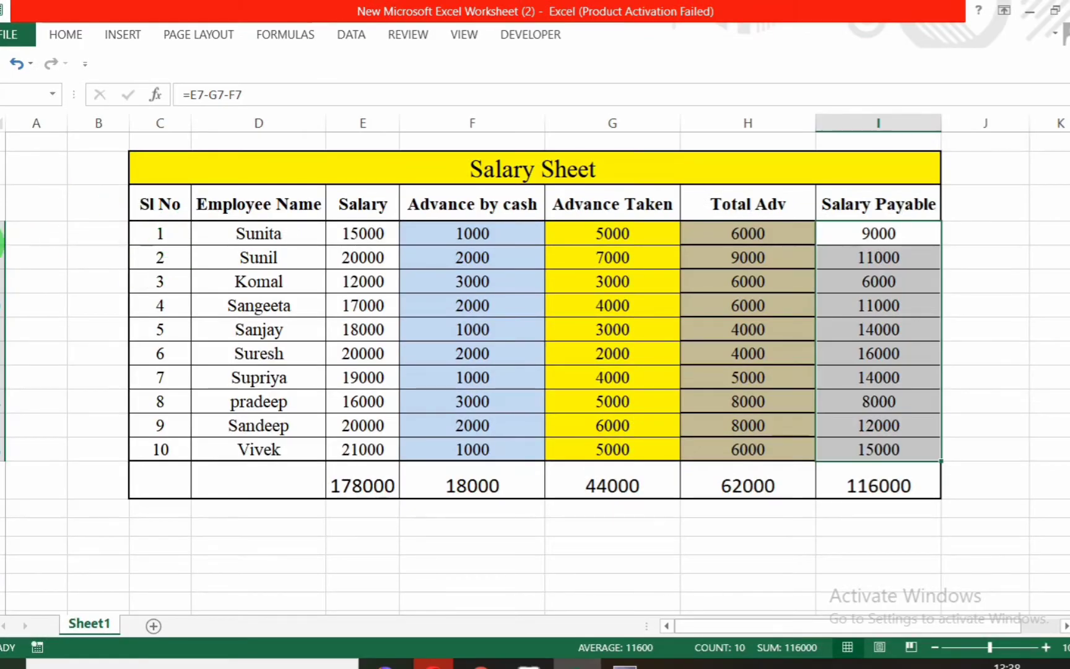
- Highlight the first employee's row in the Excel salary sheet and start a Tally payment voucher dated 2-Nov-2020
{"action": "left_click", "coordinate": [6, 232]}
{"action": "key", "text": "alt+Tab"}
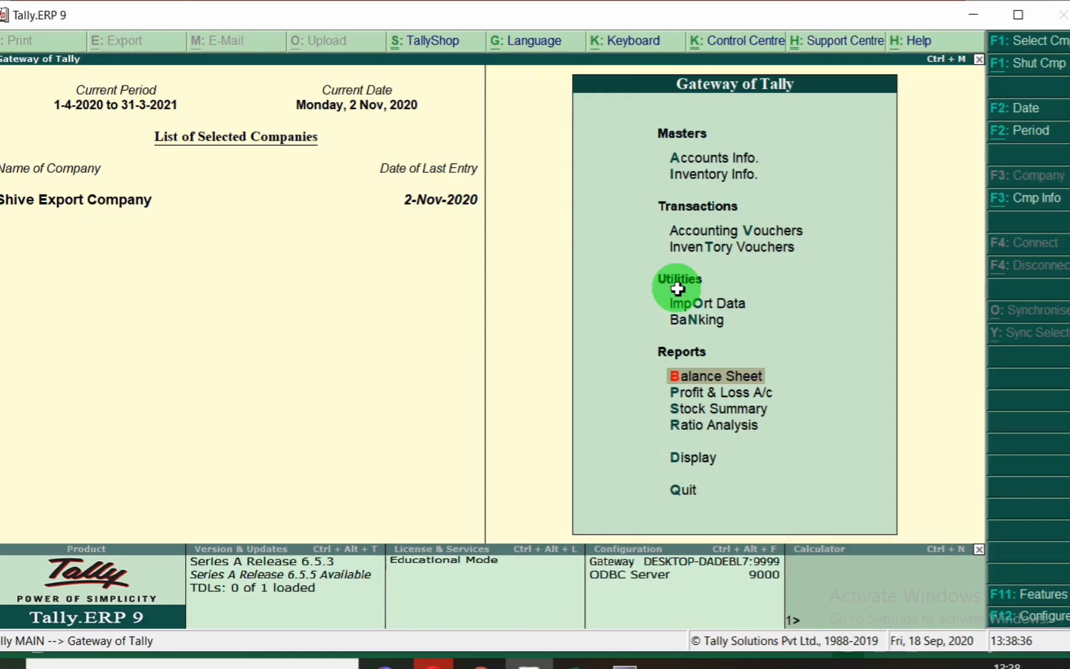
{"action": "key", "text": "v"}
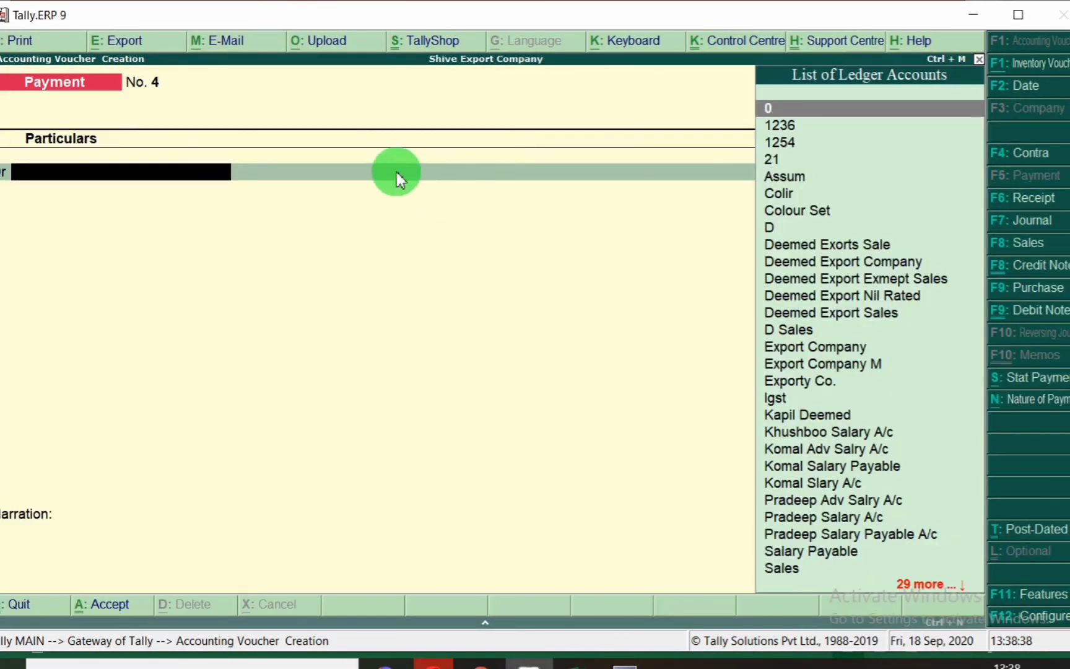
{"action": "key", "text": "F2"}
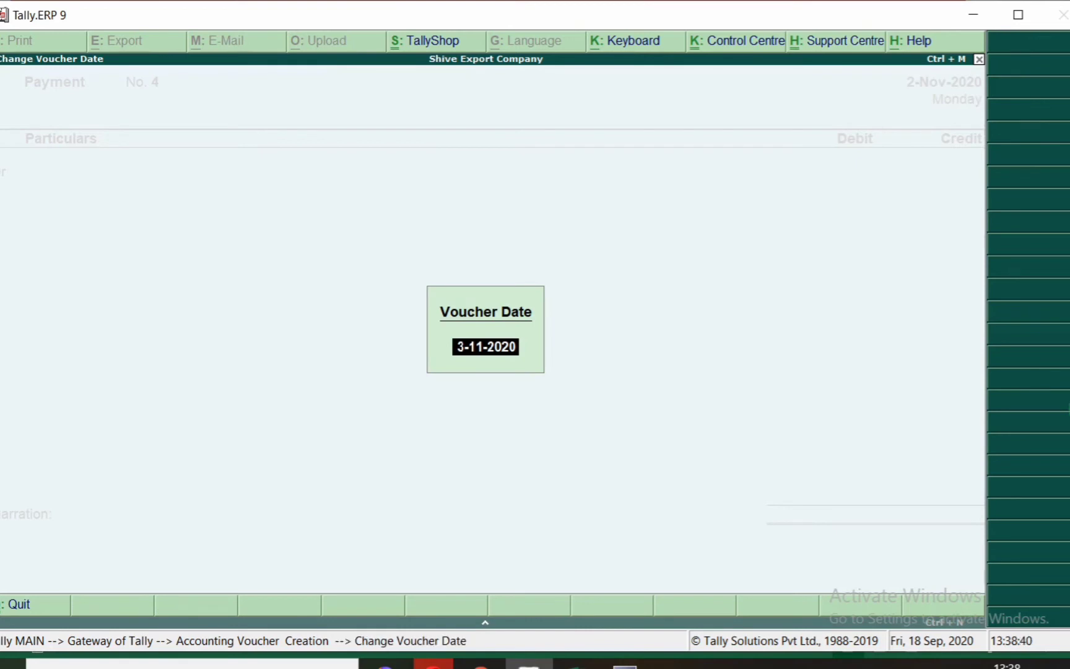
{"action": "type", "text": "2.11"}
{"action": "key", "text": "Return"}
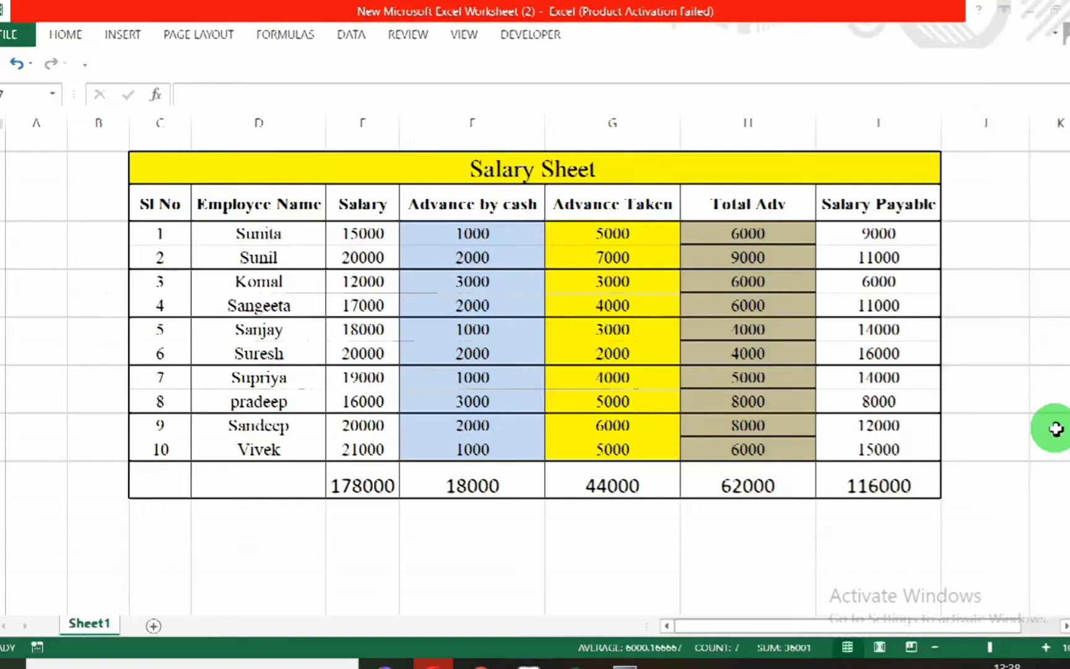
- Debit the first employee's salary payable account with 9,000 in the new payment voucher, checking the amount in Excel
{"action": "key", "text": "shift+space"}
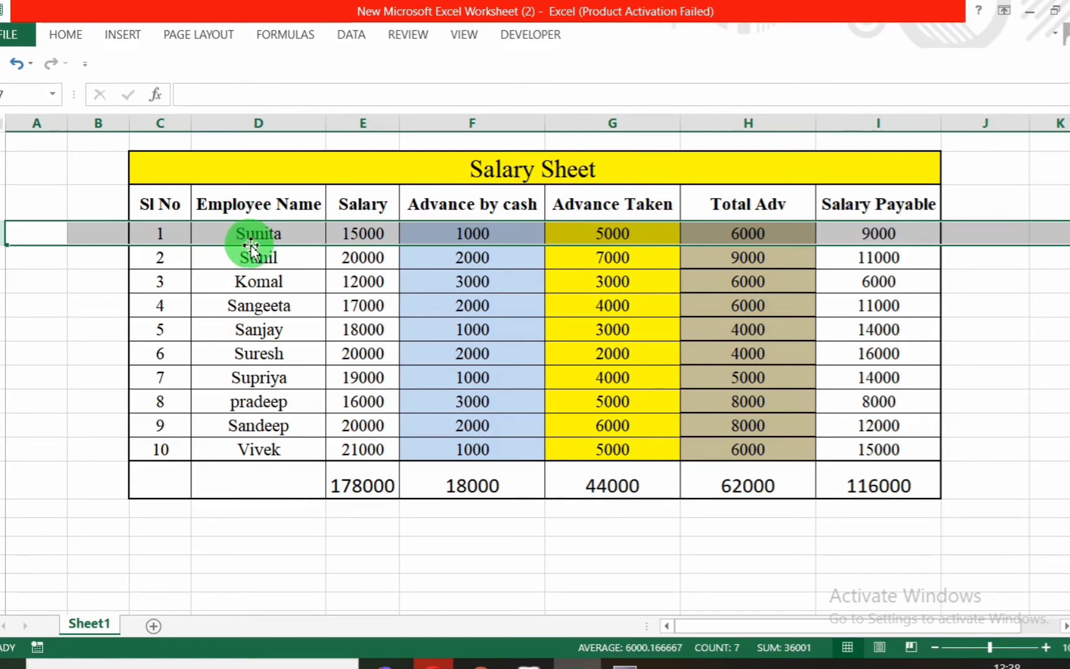
{"action": "key", "text": "alt+Tab"}
{"action": "type", "text": "S"}
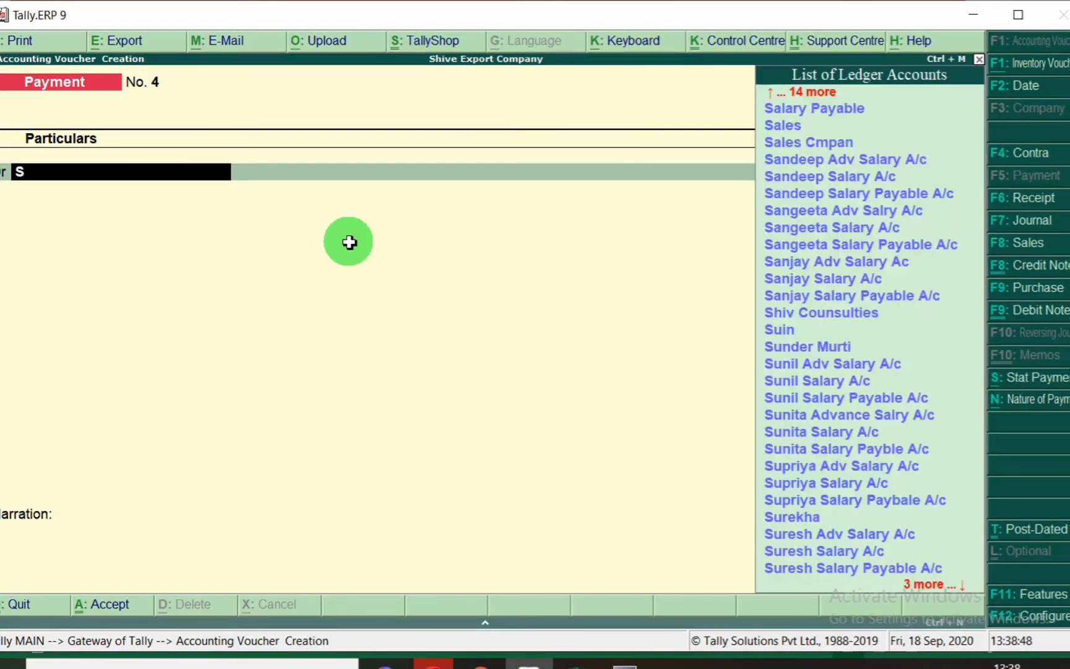
{"action": "type", "text": "unita"}
{"action": "key", "text": "Down"}
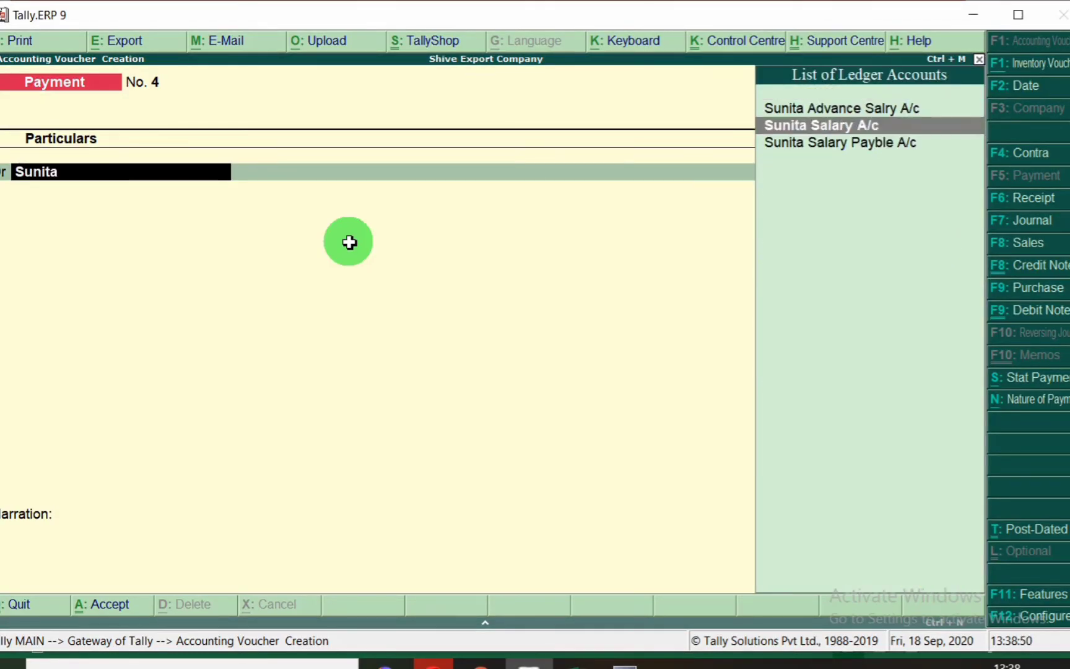
{"action": "key", "text": "Down"}
{"action": "key", "text": "Return"}
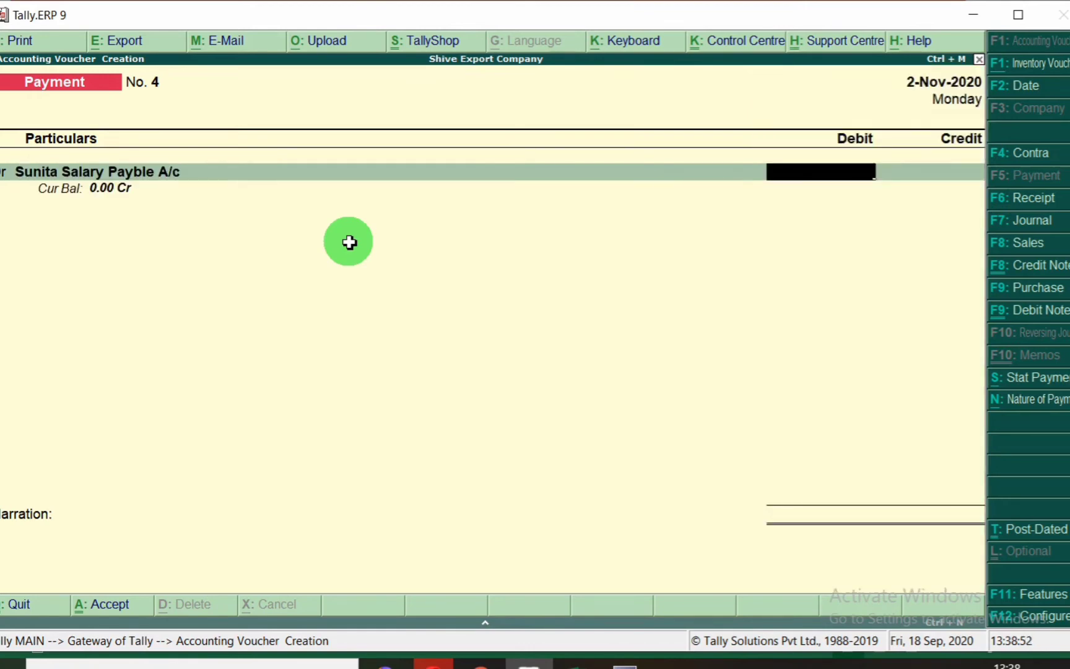
{"action": "key", "text": "alt+Tab"}
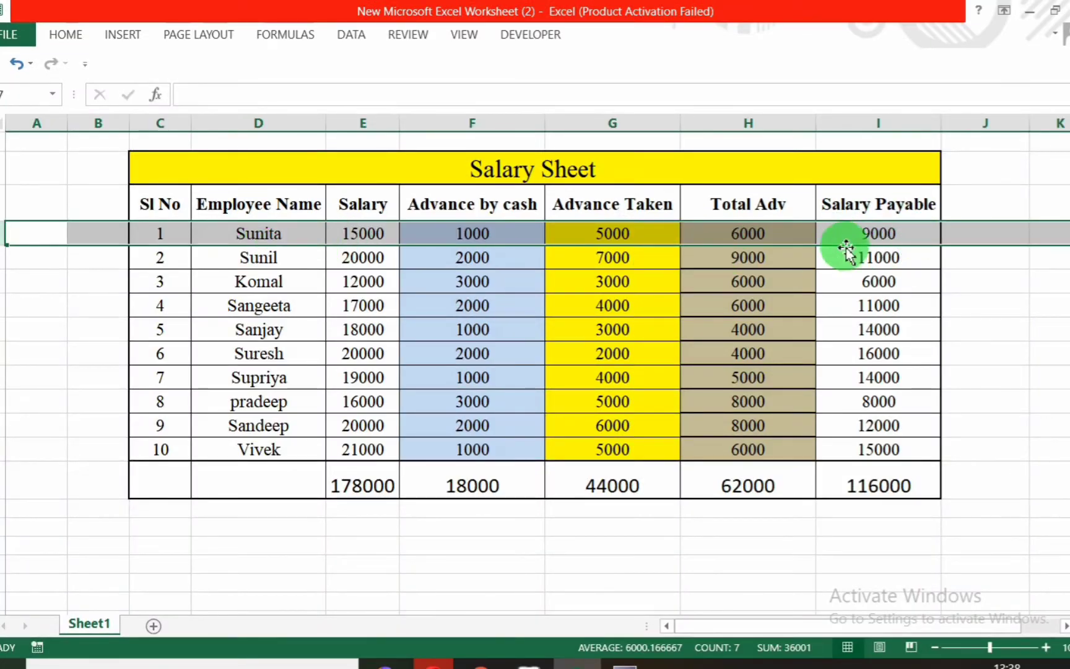
{"action": "key", "text": "alt+Tab"}
{"action": "type", "text": "9,000"}
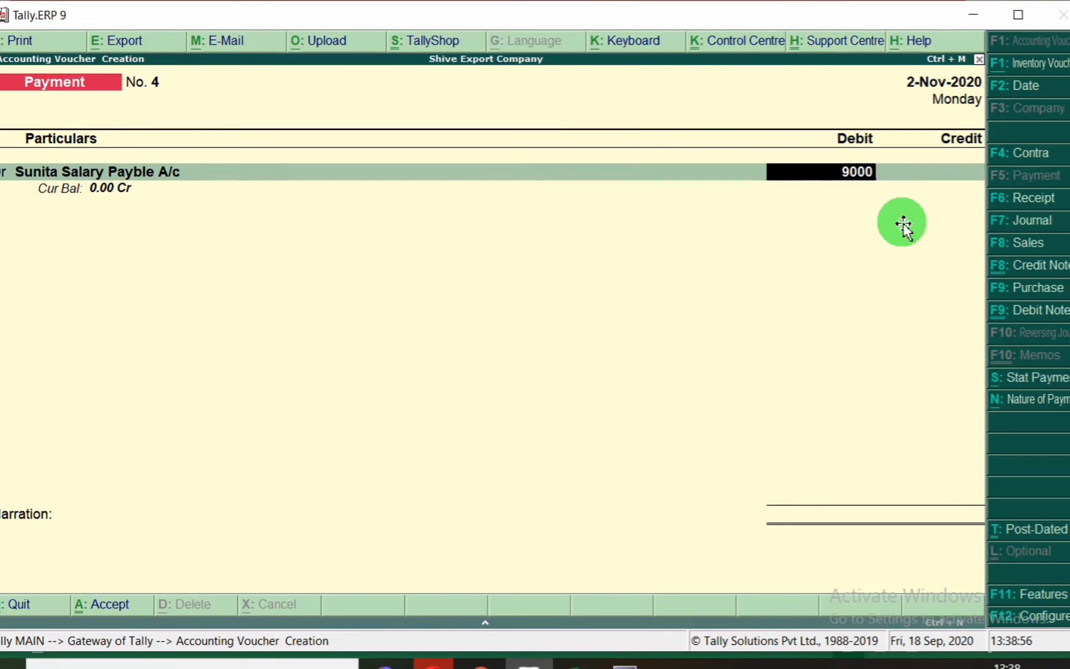
{"action": "key", "text": "Return"}
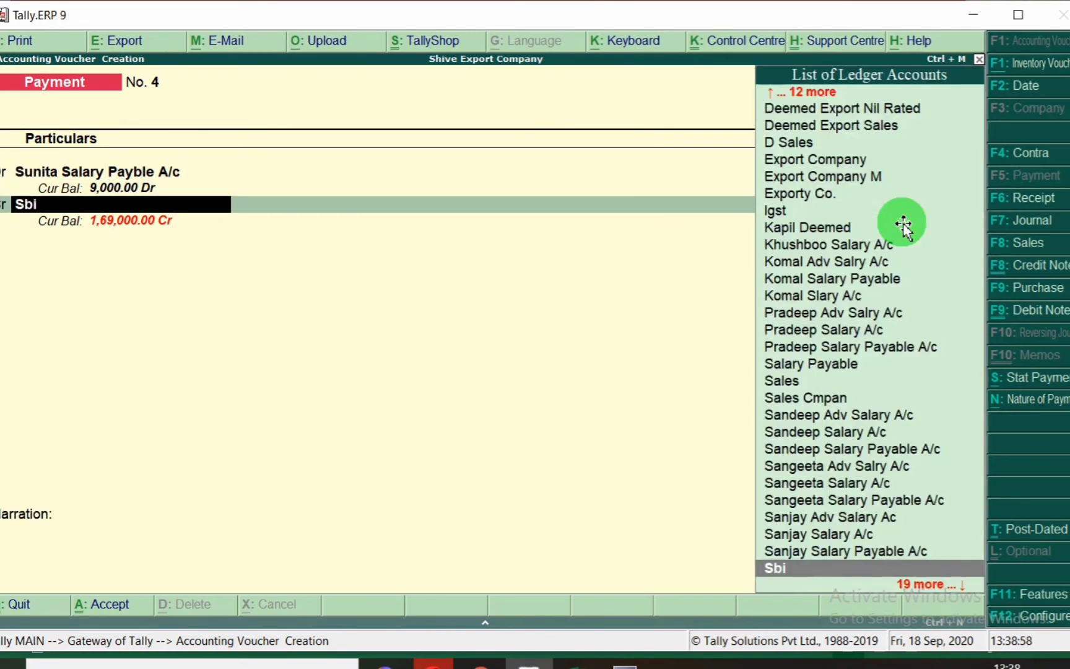
- Credit Sbi with 9,000 in the single-employee payment voucher and quit it without saving
{"action": "key", "text": "Return"}
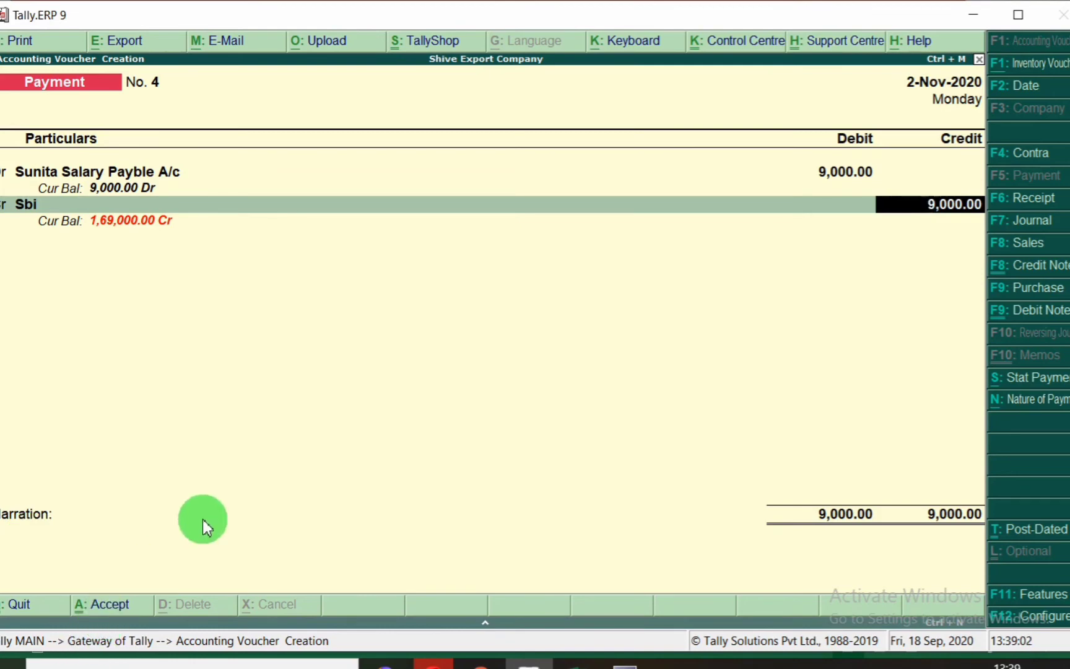
{"action": "key", "text": "Escape"}
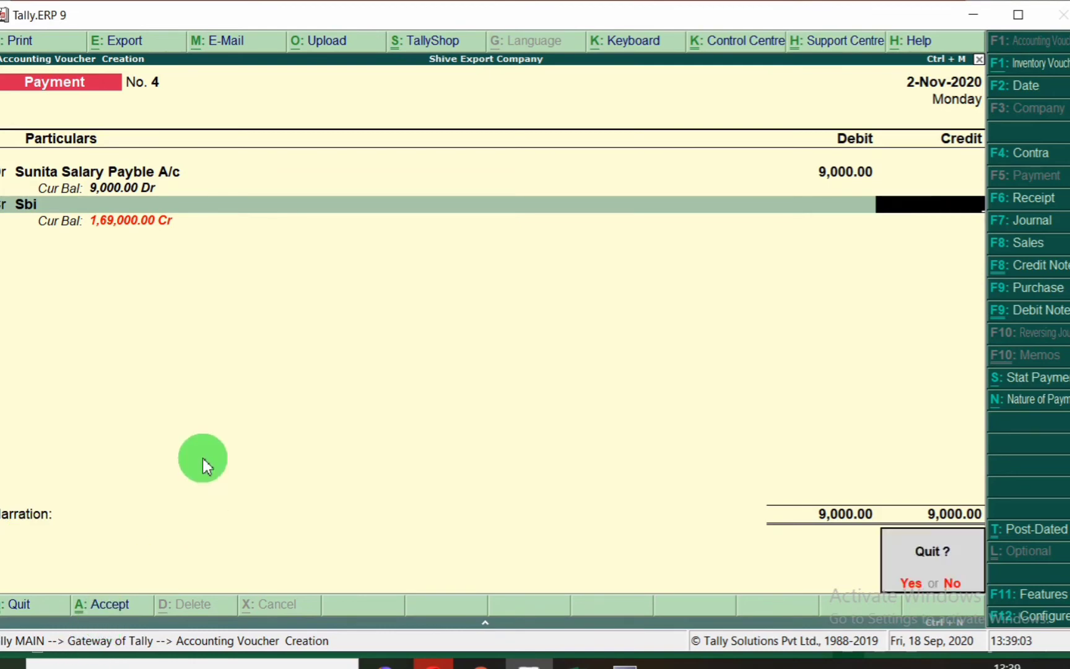
{"action": "key", "text": "Return"}
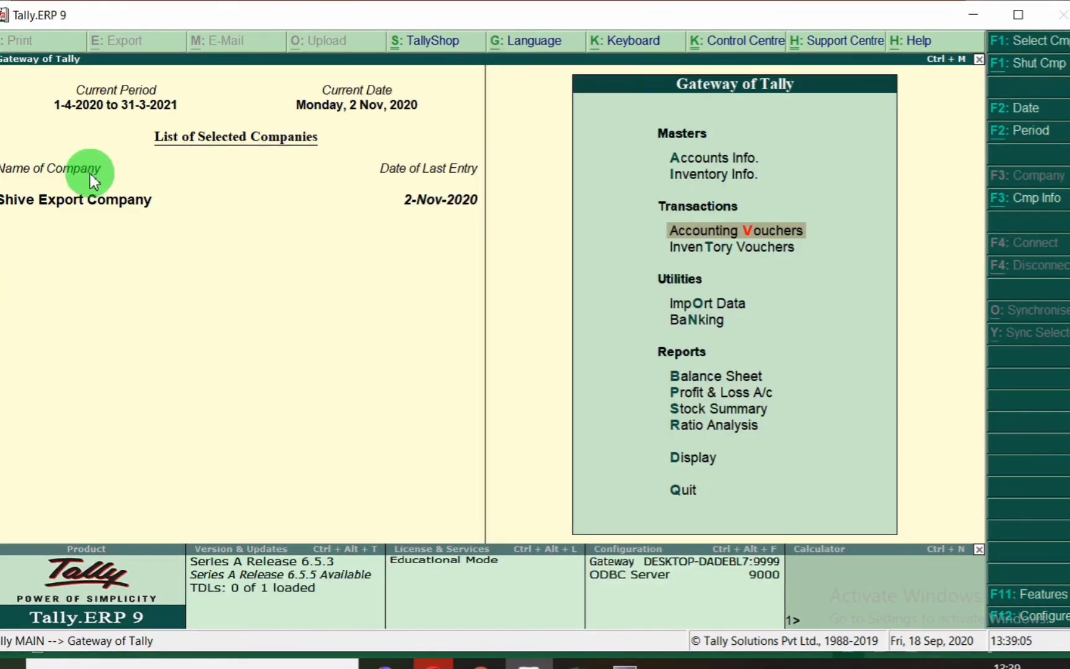
- Start a new payment voucher in Tally dated 2-Nov-2020
{"action": "key", "text": "Return"}
{"action": "key", "text": "F2"}
{"action": "type", "text": "2.11"}
{"action": "key", "text": "Return"}
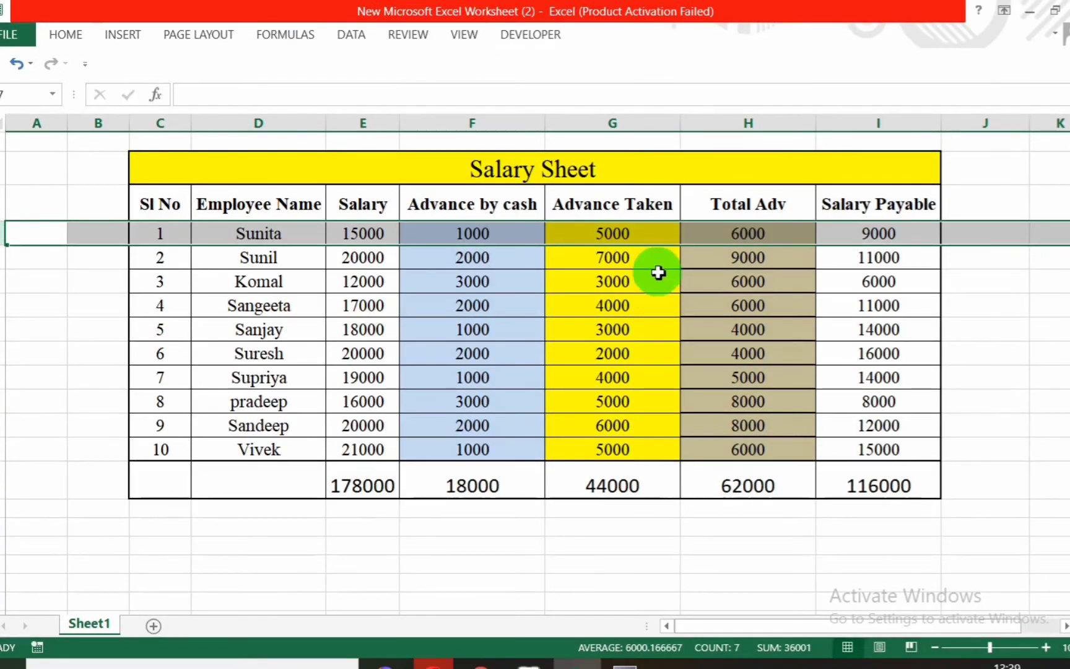
- Highlight the second employee's row in the Excel salary sheet and debit their salary payable account with 11,000 in the Tally payment voucher
{"action": "left_click", "coordinate": [5, 257]}
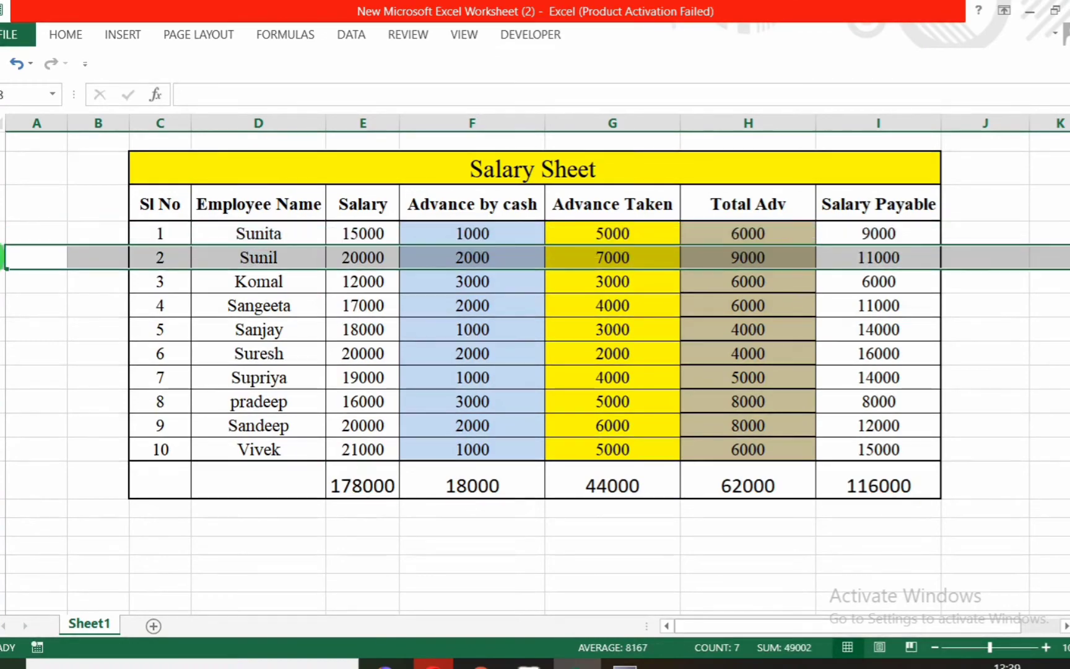
{"action": "key", "text": "alt+Tab"}
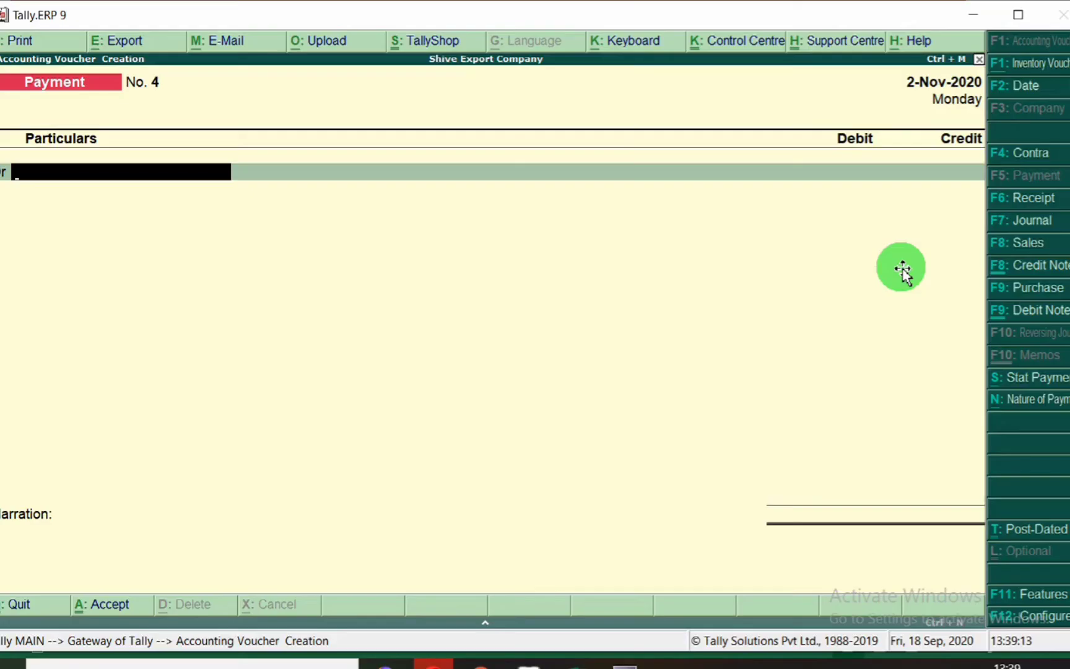
{"action": "type", "text": "Sunil"}
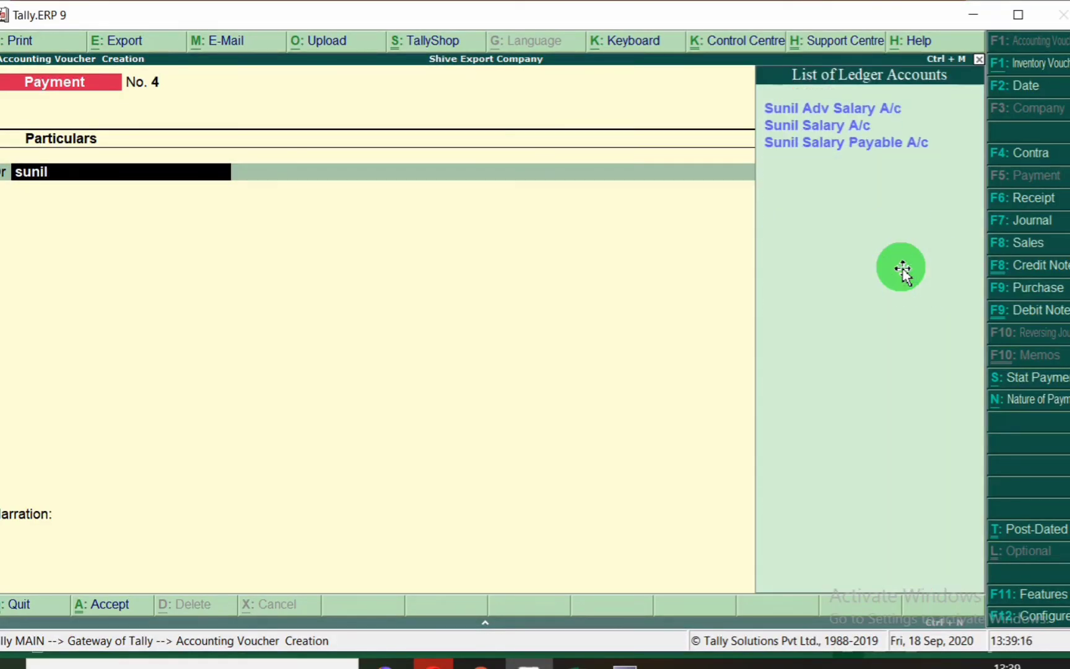
{"action": "key", "text": "Down"}
{"action": "key", "text": "Down"}
{"action": "key", "text": "Return"}
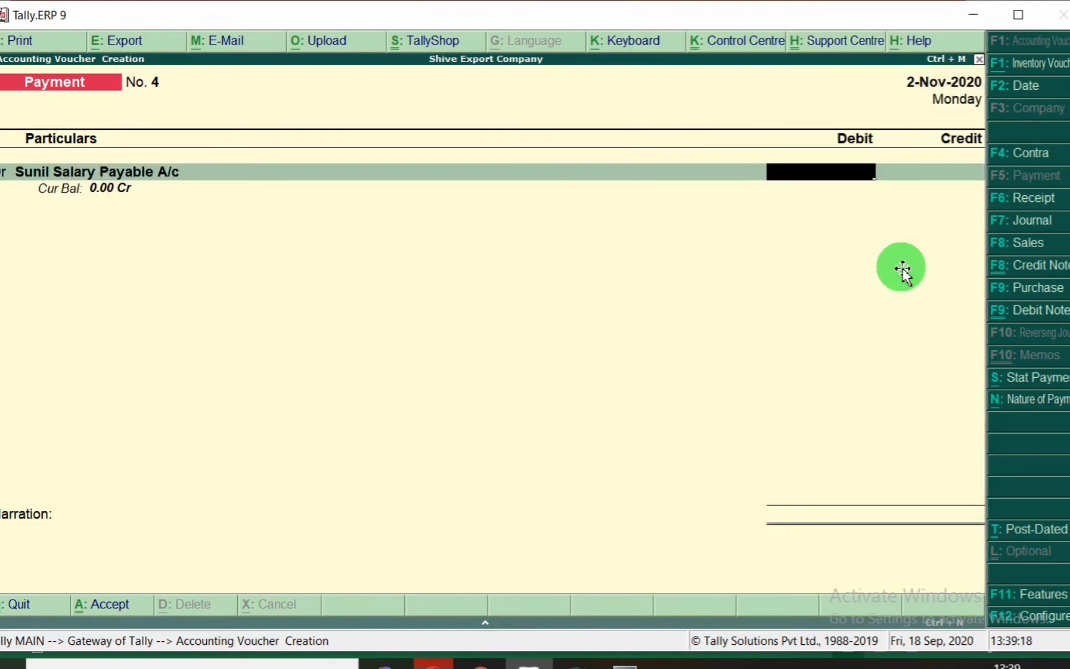
{"action": "key", "text": "alt+Tab"}
{"action": "key", "text": "alt+Tab"}
{"action": "type", "text": "11000"}
{"action": "key", "text": "Return"}
- Credit Sbi with 11,000 in the second employee's payment voucher and quit it without saving
{"action": "type", "text": "Sbi"}
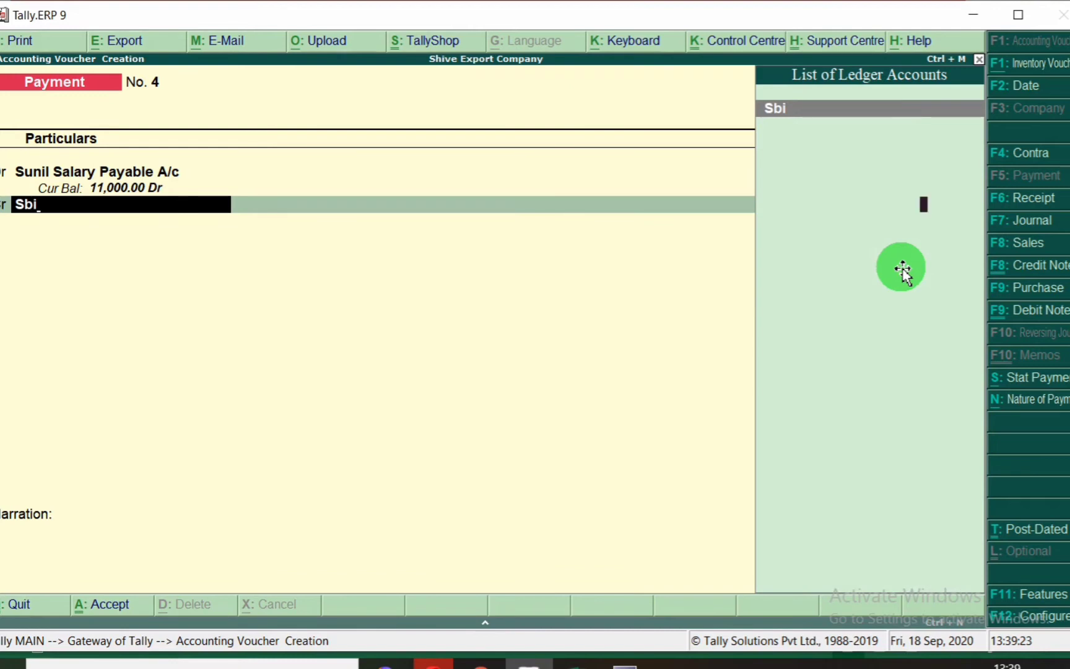
{"action": "key", "text": "Return"}
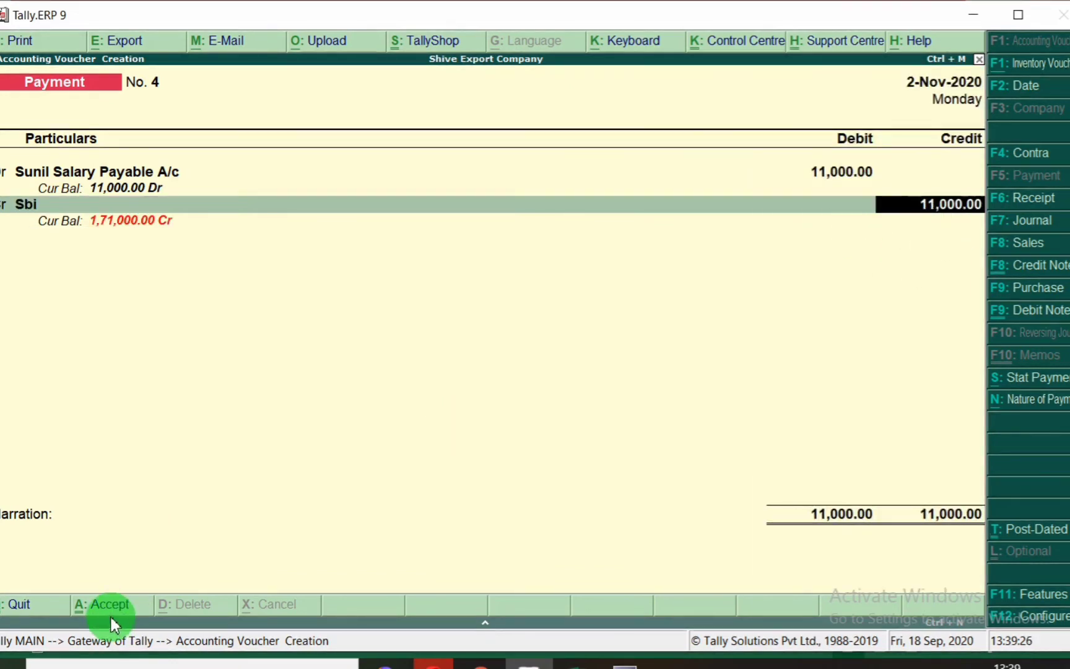
{"action": "key", "text": "Escape"}
{"action": "key", "text": "y"}
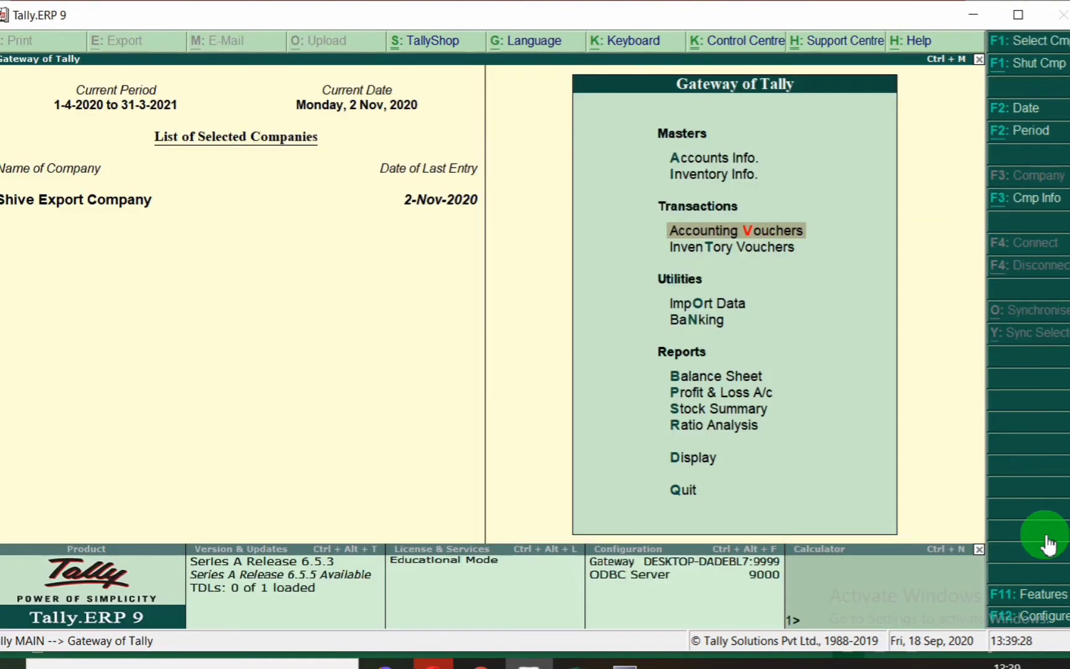
- Start a new payment voucher dated 2-Nov-2020 and highlight the third employee's row in the Excel salary sheet
{"action": "key", "text": "Return"}
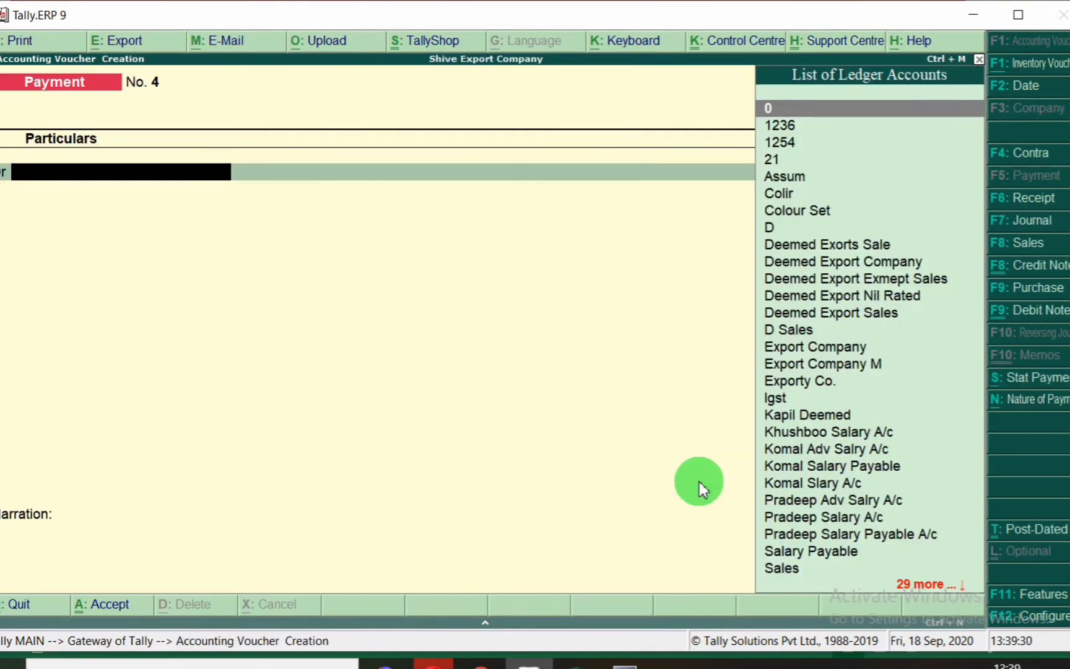
{"action": "key", "text": "F2"}
{"action": "type", "text": "2.11"}
{"action": "key", "text": "Return"}
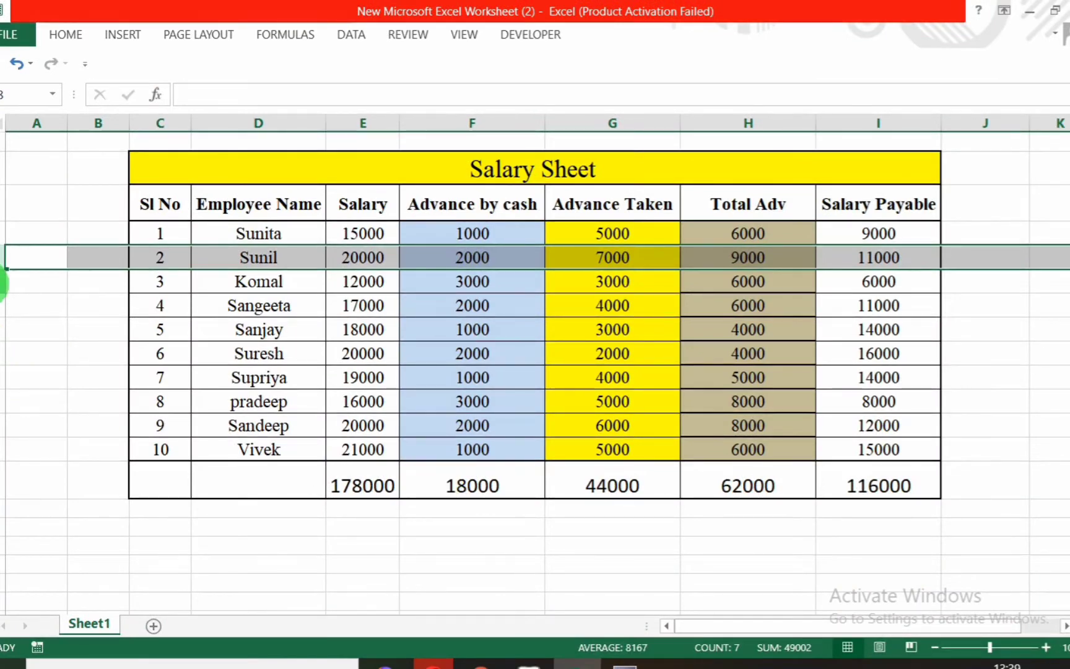
{"action": "left_click", "coordinate": [3, 281]}
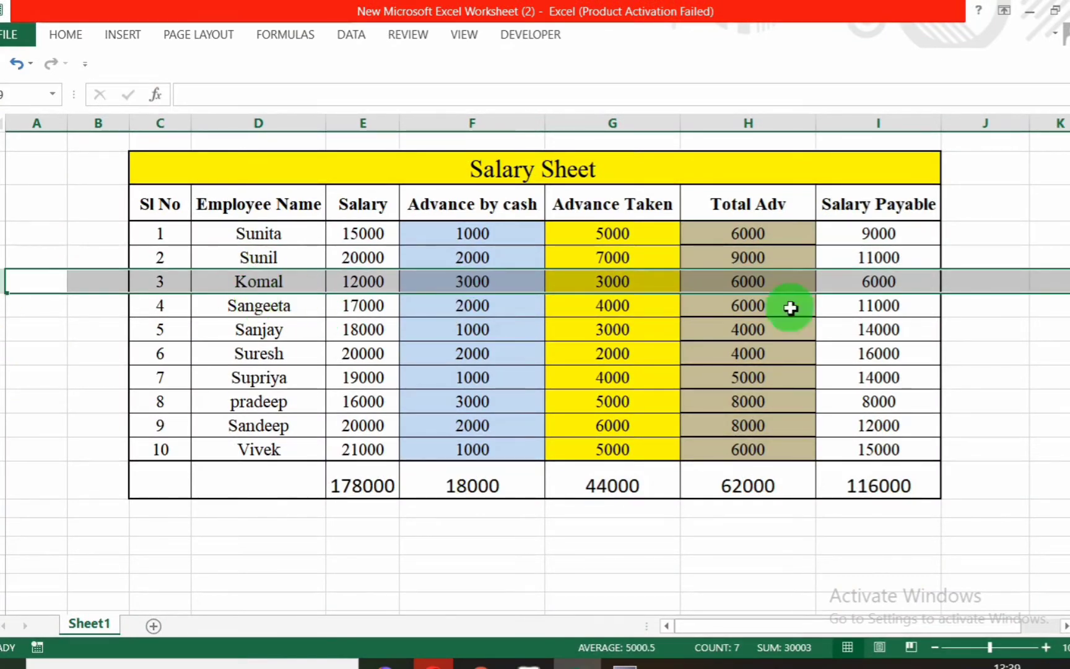
- Debit the third employee's salary payable account with 6,000 in the Tally payment voucher, checking the amount in Excel
{"action": "key", "text": "alt+Tab"}
{"action": "type", "text": "Ko"}
{"action": "key", "text": "Down"}
{"action": "key", "text": "Down"}
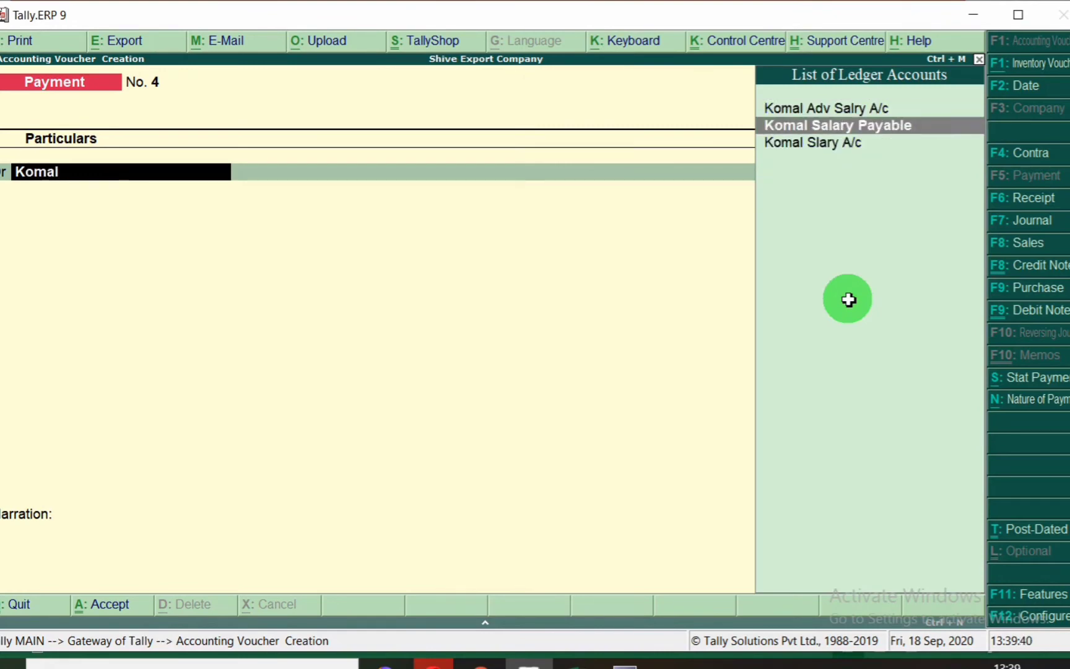
{"action": "key", "text": "Return"}
{"action": "key", "text": "alt+Tab"}
{"action": "key", "text": "alt+Tab"}
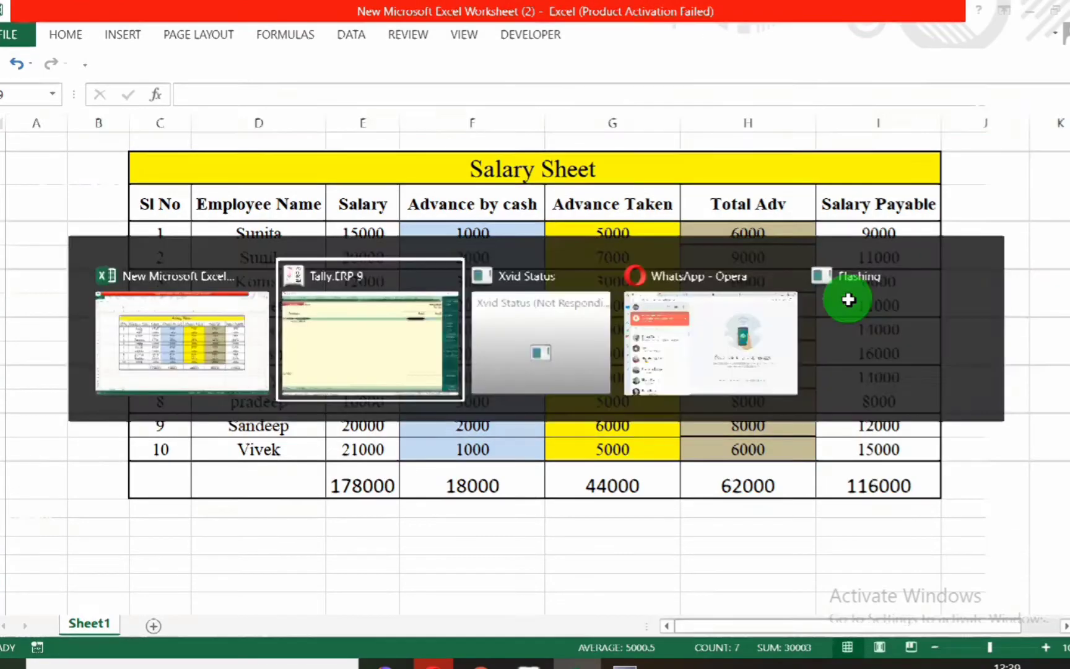
{"action": "type", "text": "6000"}
{"action": "key", "text": "Return"}
- Credit Sbi with 6,000 in the third employee's payment voucher and quit it without saving
{"action": "type", "text": "Sbi"}
{"action": "key", "text": "Return"}
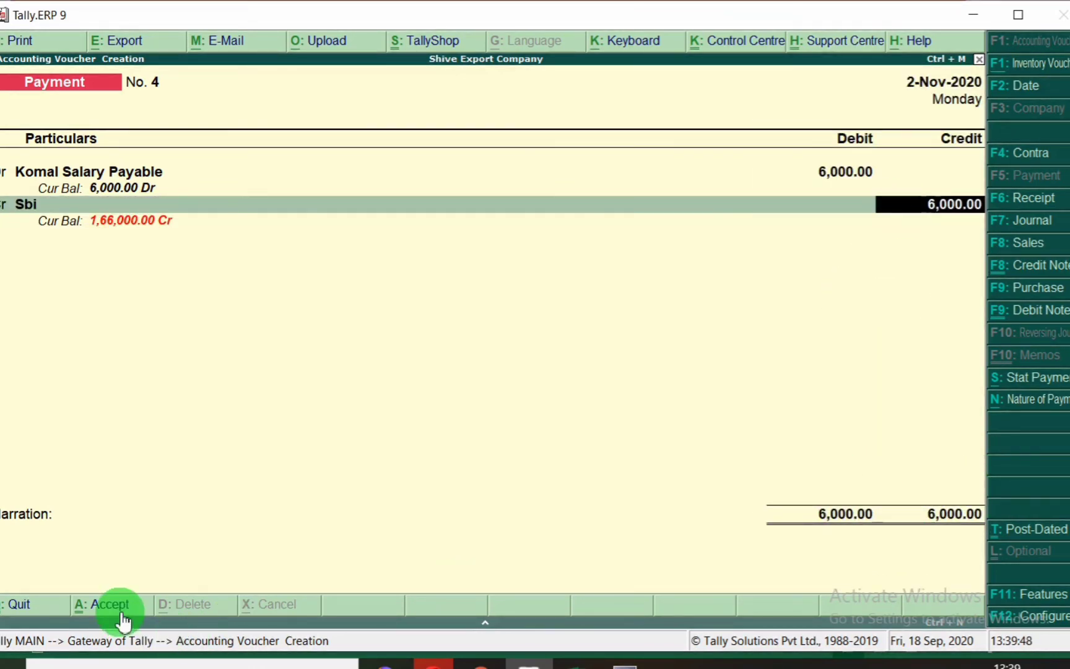
{"action": "key", "text": "Escape"}
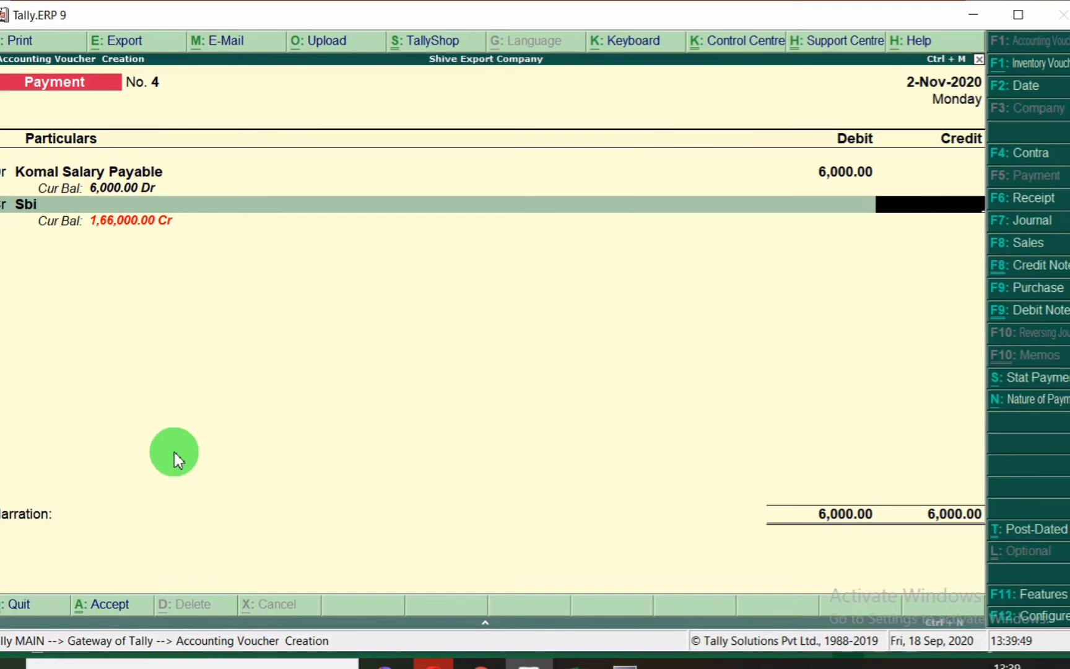
{"action": "key", "text": "Return"}
- Start another payment voucher in Tally dated 2-Nov-2020, highlighting the fourth employee's row in the Excel salary sheet
{"action": "key", "text": "Return"}
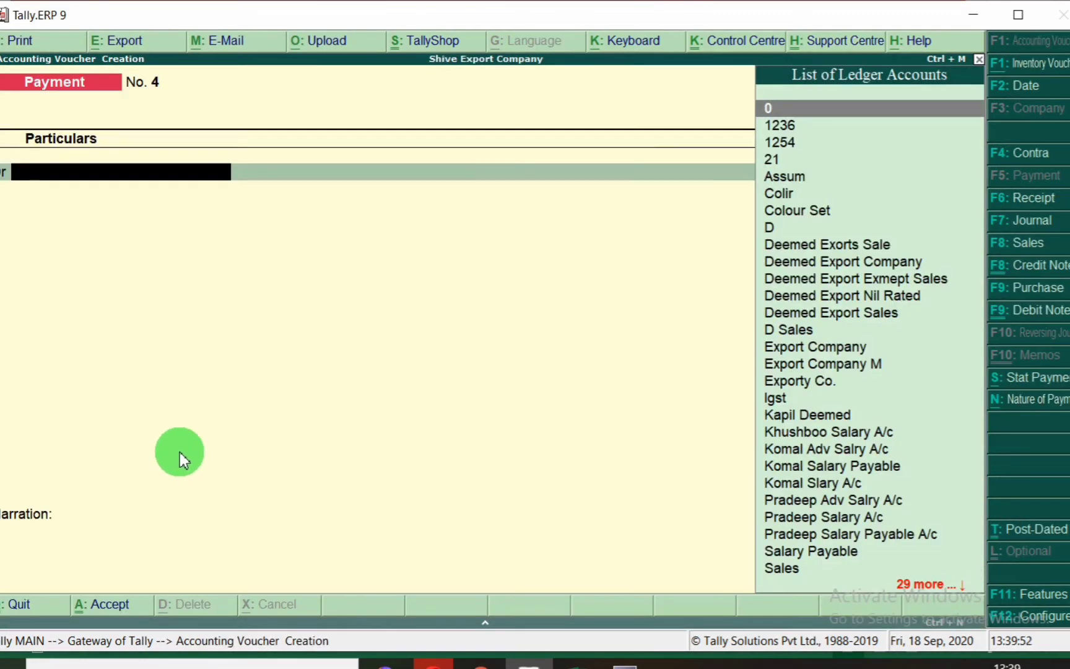
{"action": "key", "text": "alt+Tab"}
{"action": "left_click", "coordinate": [2, 306]}
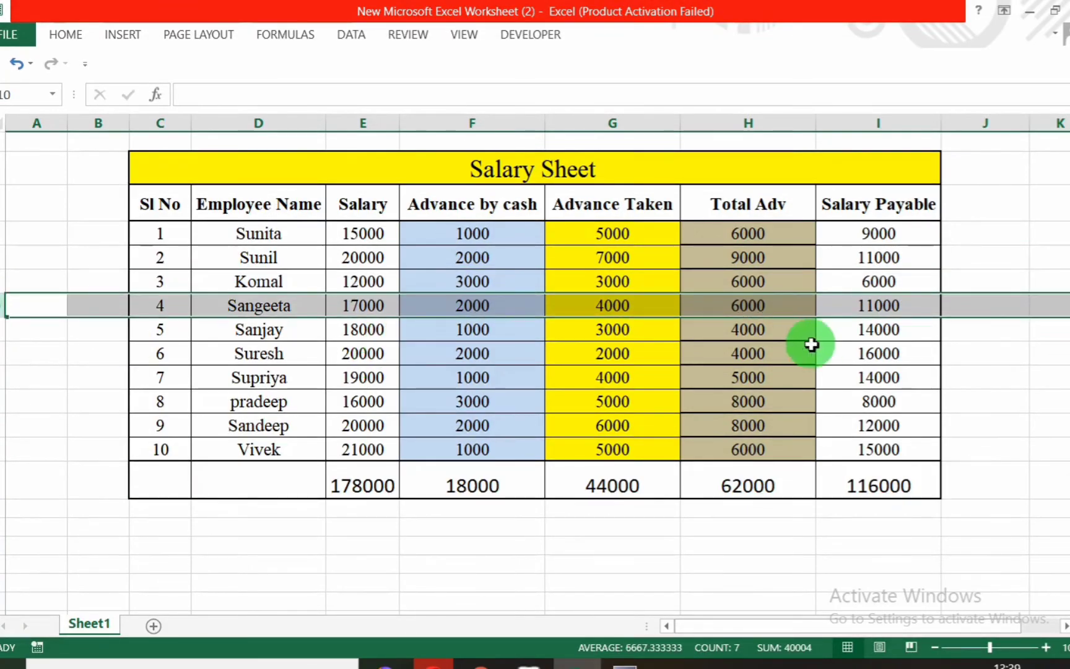
{"action": "key", "text": "alt+Tab"}
{"action": "key", "text": "F2"}
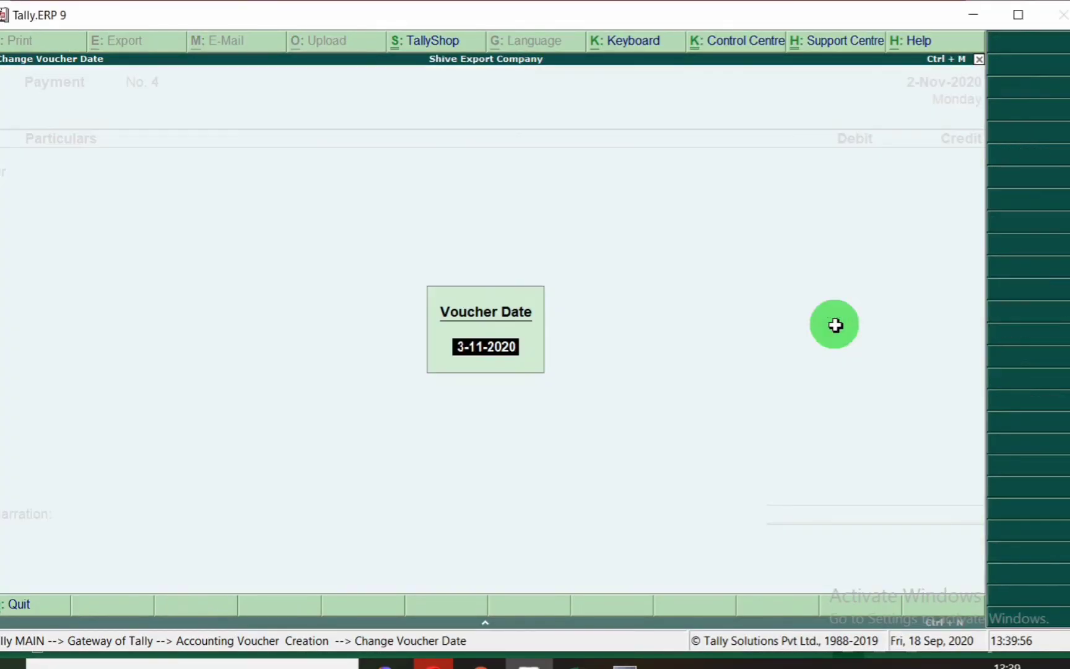
{"action": "type", "text": "2"}
{"action": "key", "text": "Return"}
- Debit the fourth employee's salary payable account with 11,000 in the payment voucher, checking the amount in Excel
{"action": "type", "text": "Sange"}
{"action": "key", "text": "Down"}
{"action": "key", "text": "Down"}
{"action": "key", "text": "Return"}
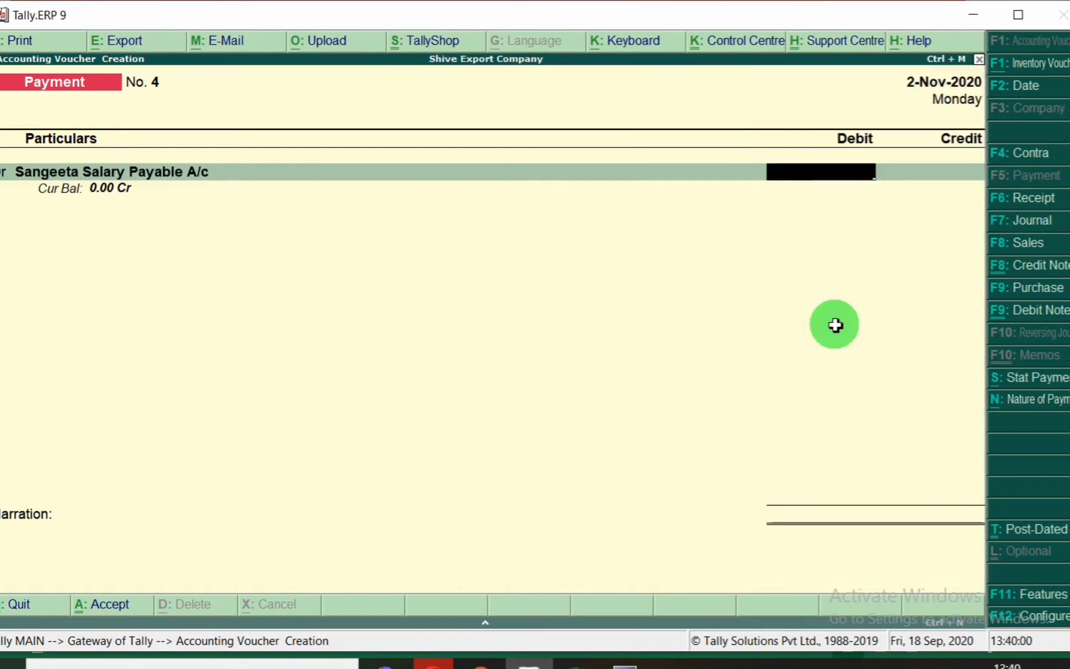
{"action": "key", "text": "alt+Tab"}
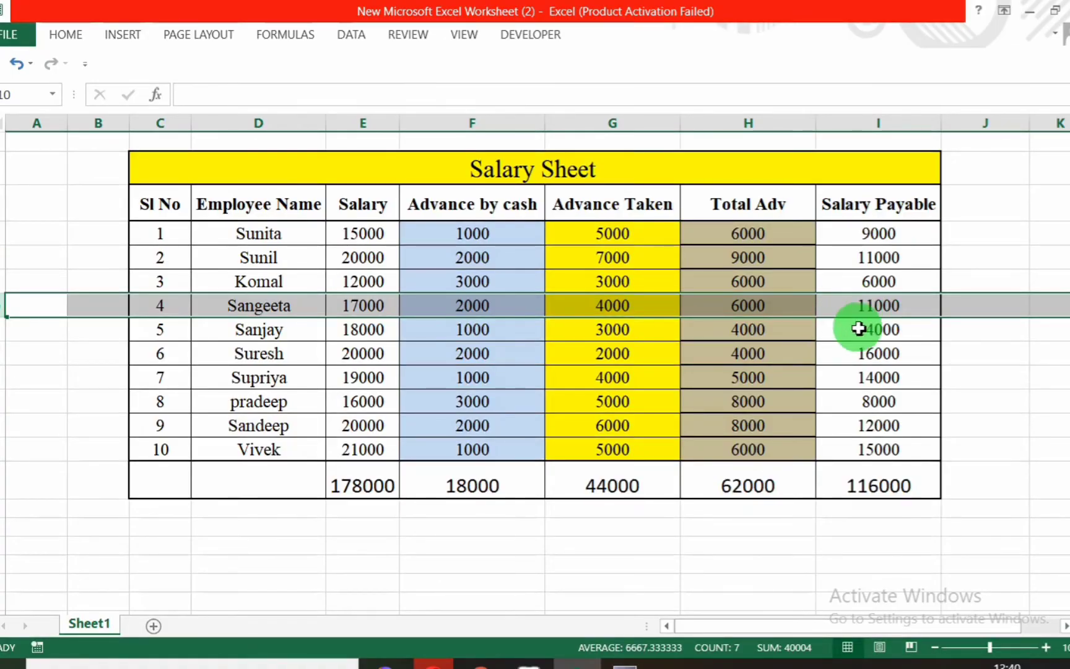
{"action": "key", "text": "alt+Tab"}
{"action": "type", "text": "11,000"}
{"action": "key", "text": "Return"}
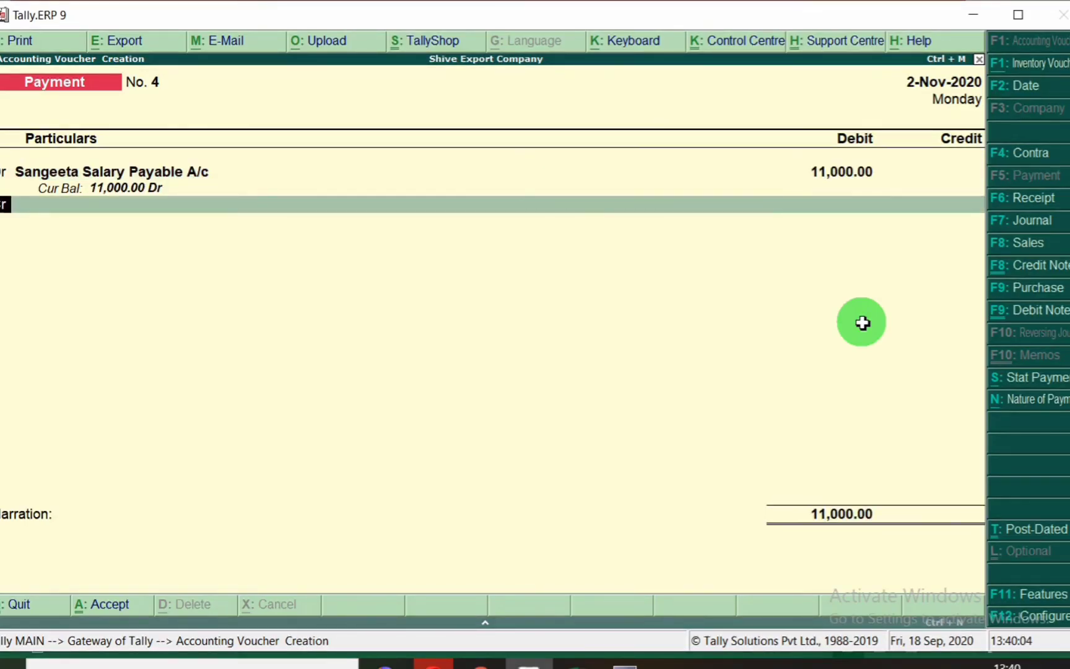
- Credit Sbi with 11,000 in the fourth employee's payment voucher and quit it without saving
{"action": "key", "text": "Return"}
{"action": "type", "text": "Sbi"}
{"action": "key", "text": "Return"}
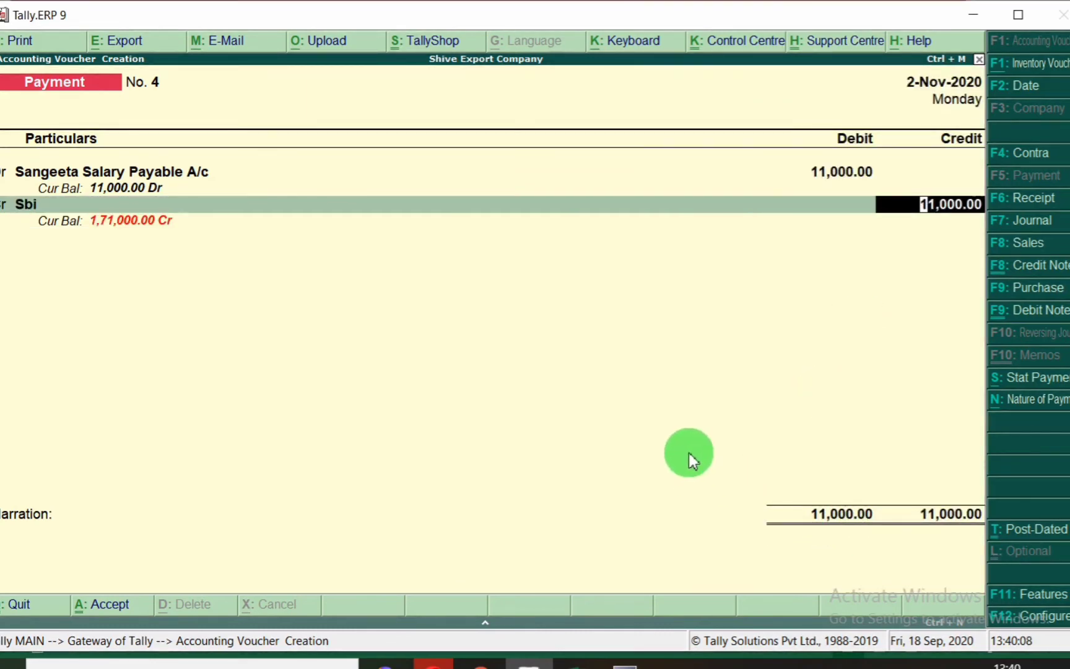
{"action": "key", "text": "Escape"}
{"action": "key", "text": "y"}
- Start a new payment voucher dated 2-Nov-2020 and highlight the fifth employee's row in the Excel salary sheet
{"action": "key", "text": "v"}
{"action": "key", "text": "F2"}
{"action": "type", "text": "2"}
{"action": "key", "text": "Return"}
{"action": "key", "text": "alt+Tab"}
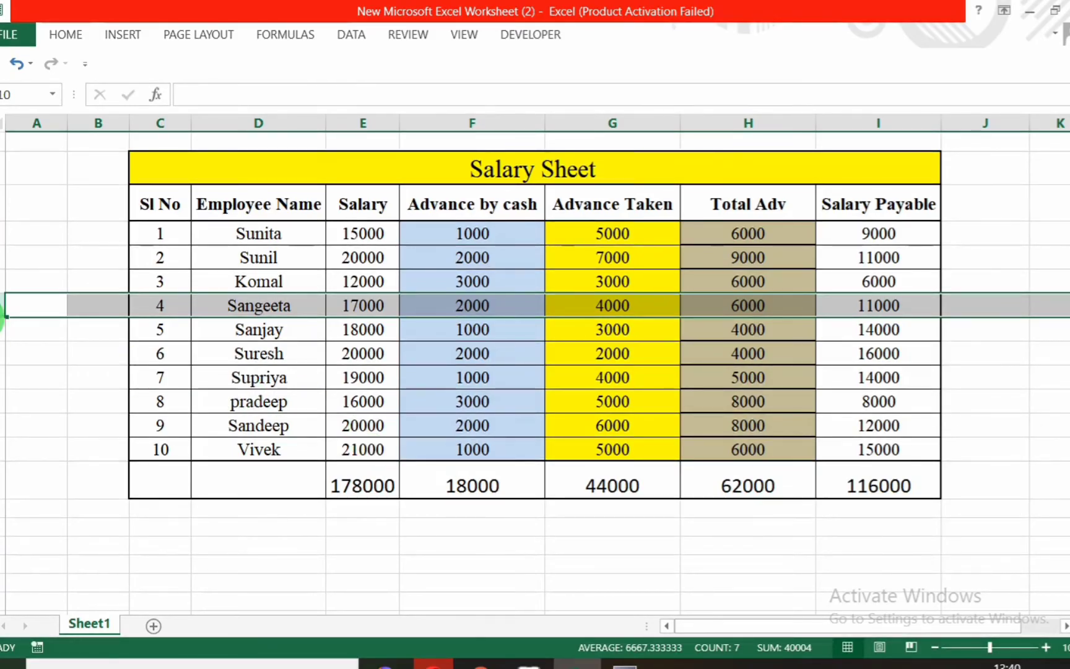
{"action": "left_click", "coordinate": [4, 329]}
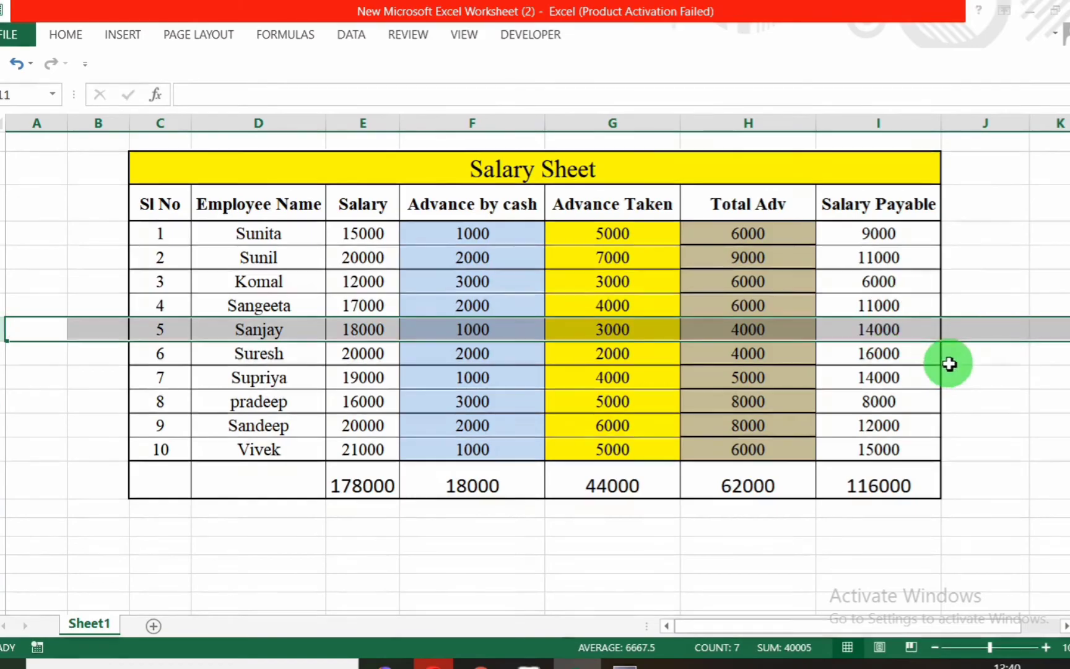
- Debit the fifth employee's salary payable account with 14,000 in the Tally payment voucher, checking the amount in Excel
{"action": "key", "text": "alt+Tab"}
{"action": "type", "text": "Sanj"}
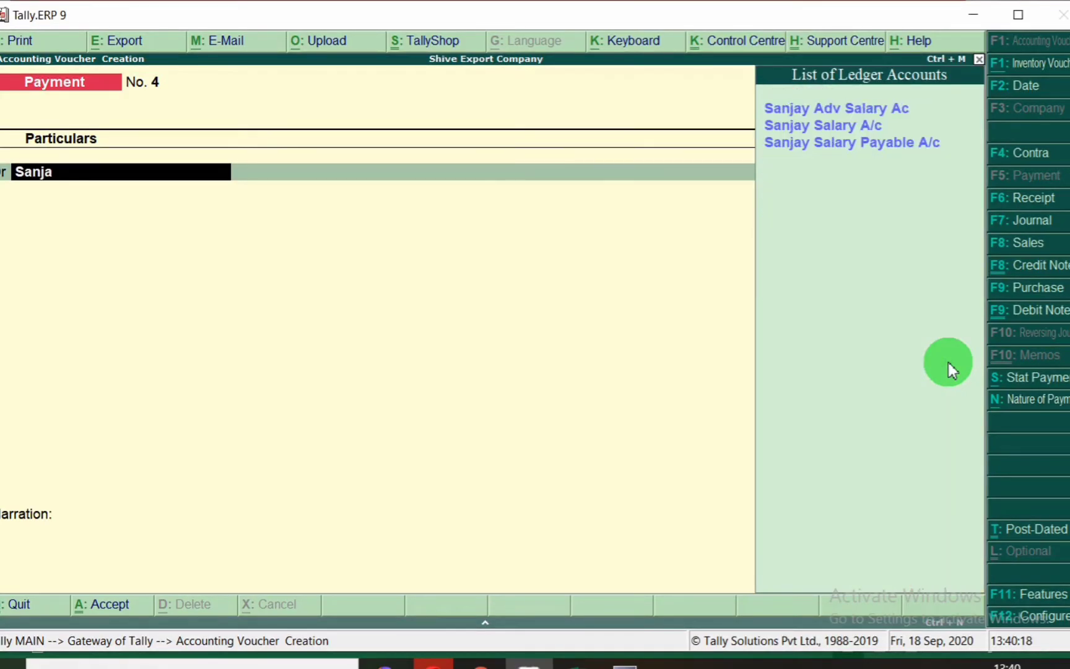
{"action": "key", "text": "Down"}
{"action": "key", "text": "Down"}
{"action": "key", "text": "Down"}
{"action": "key", "text": "Return"}
{"action": "key", "text": "alt+Tab"}
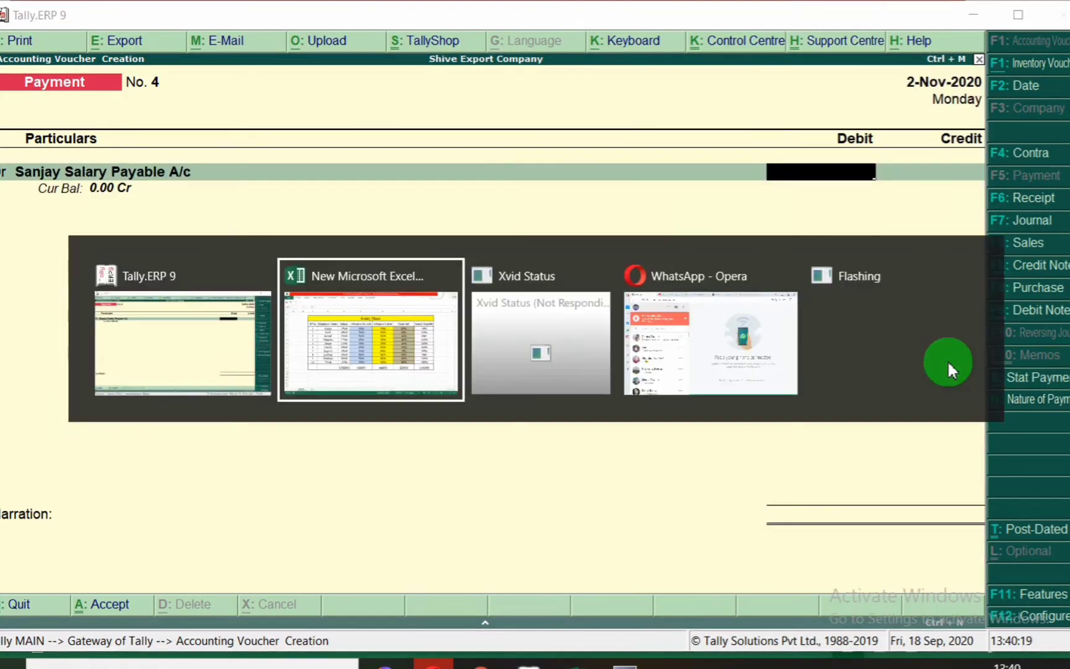
{"action": "key", "text": "alt+Tab"}
{"action": "type", "text": "14,00"}
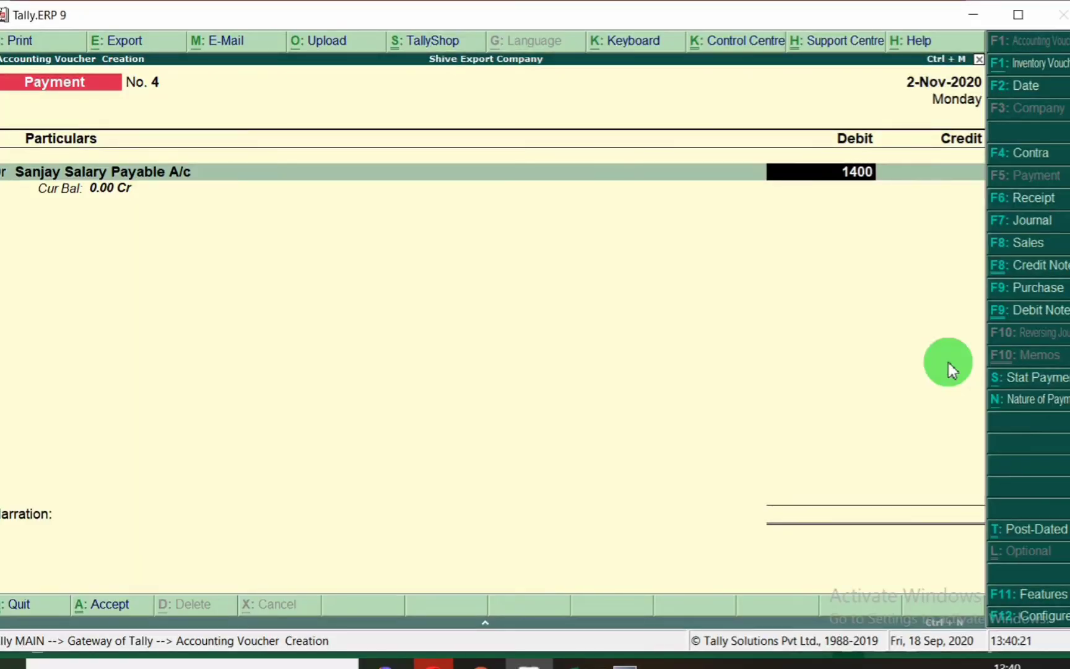
{"action": "type", "text": "0"}
{"action": "key", "text": "Return"}
- Credit Sbi with 14,000 in the fifth employee's payment voucher and quit it without saving
{"action": "key", "text": "Return"}
{"action": "type", "text": "Sbi"}
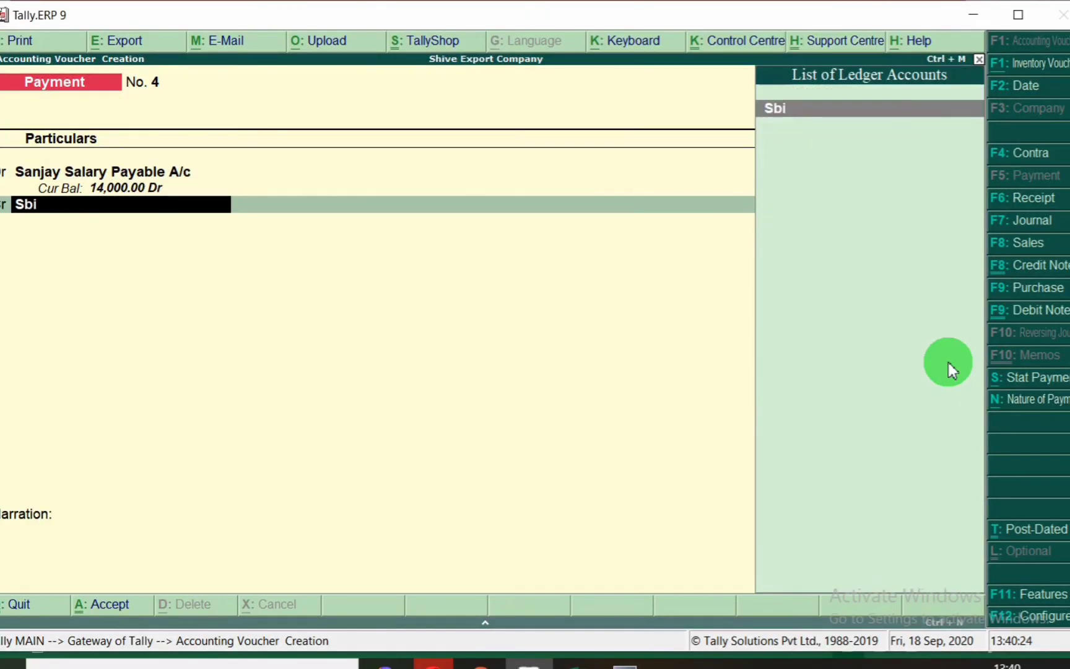
{"action": "key", "text": "Return"}
{"action": "key", "text": "Escape"}
{"action": "key", "text": "Escape"}
{"action": "key", "text": "y"}
- Start a new payment voucher dated 2-Nov-2020 and highlight the sixth employee's row in the Excel salary sheet
{"action": "key", "text": "v"}
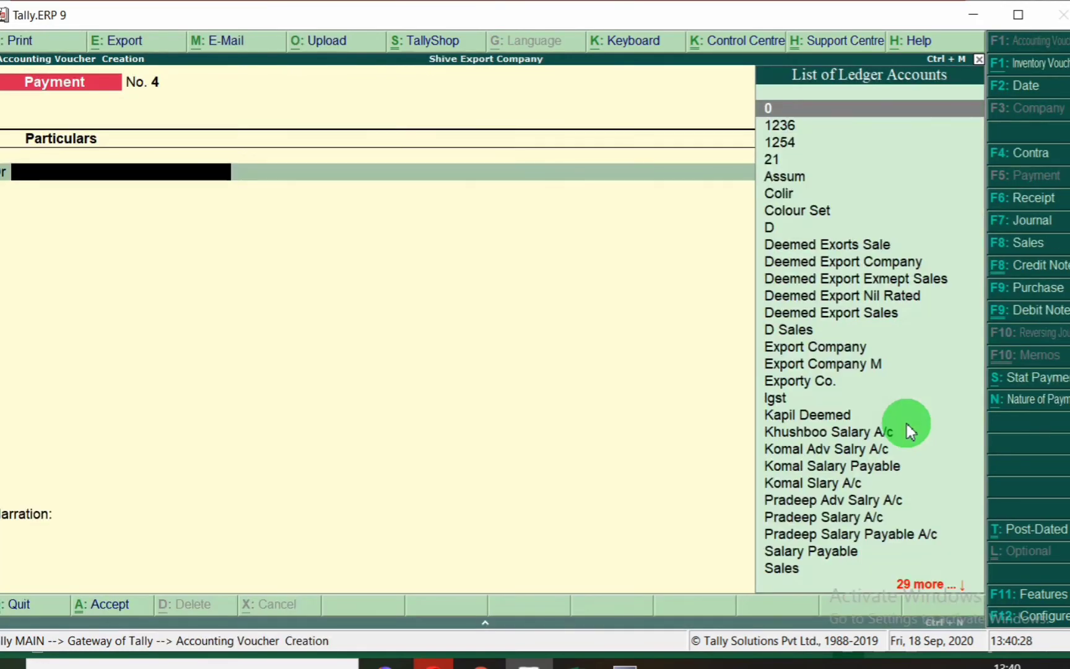
{"action": "key", "text": "F2"}
{"action": "type", "text": "2.11"}
{"action": "key", "text": "Return"}
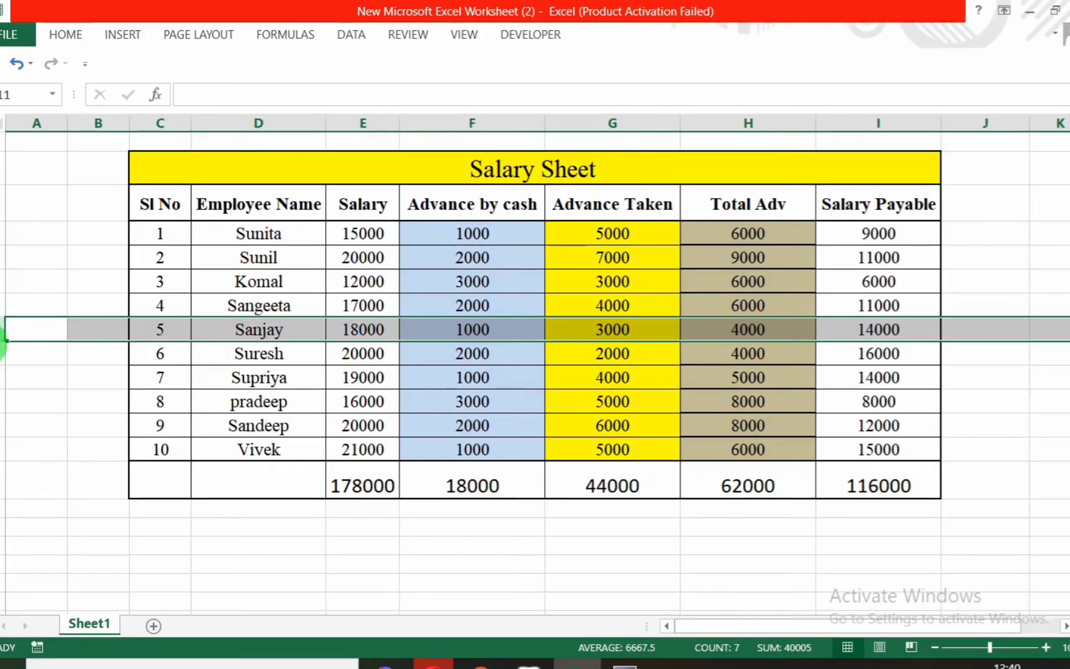
{"action": "left_click", "coordinate": [5, 351]}
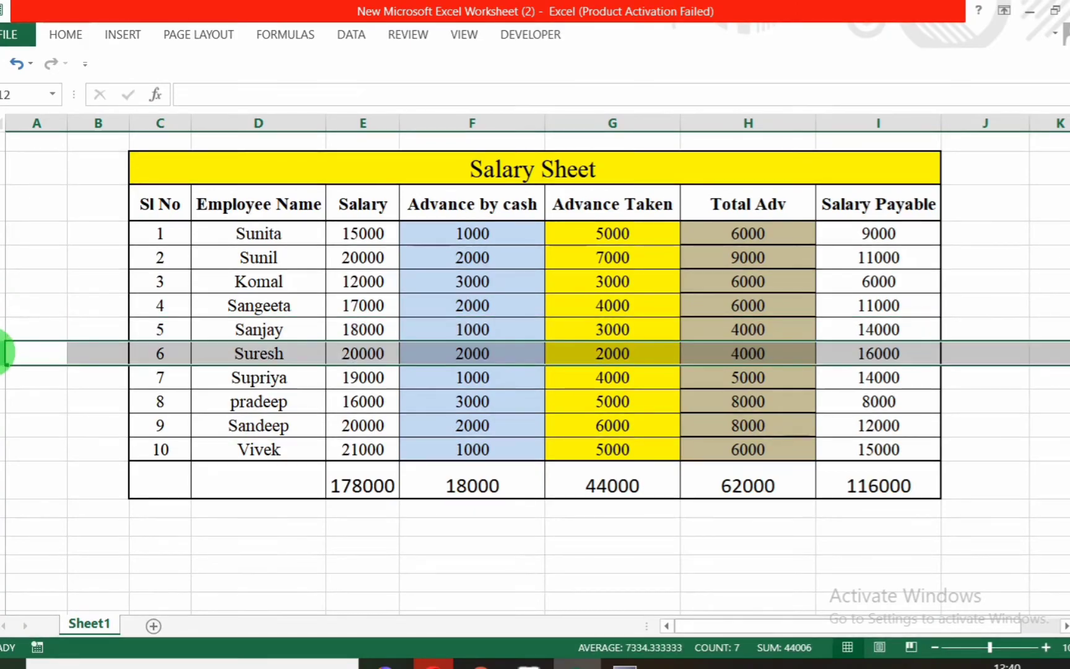
- Debit the sixth employee's salary payable account with 16,000 in the Tally payment voucher
{"action": "key", "text": "alt+Tab"}
{"action": "type", "text": "Suresh"}
{"action": "key", "text": "Down"}
{"action": "key", "text": "Down"}
{"action": "key", "text": "Return"}
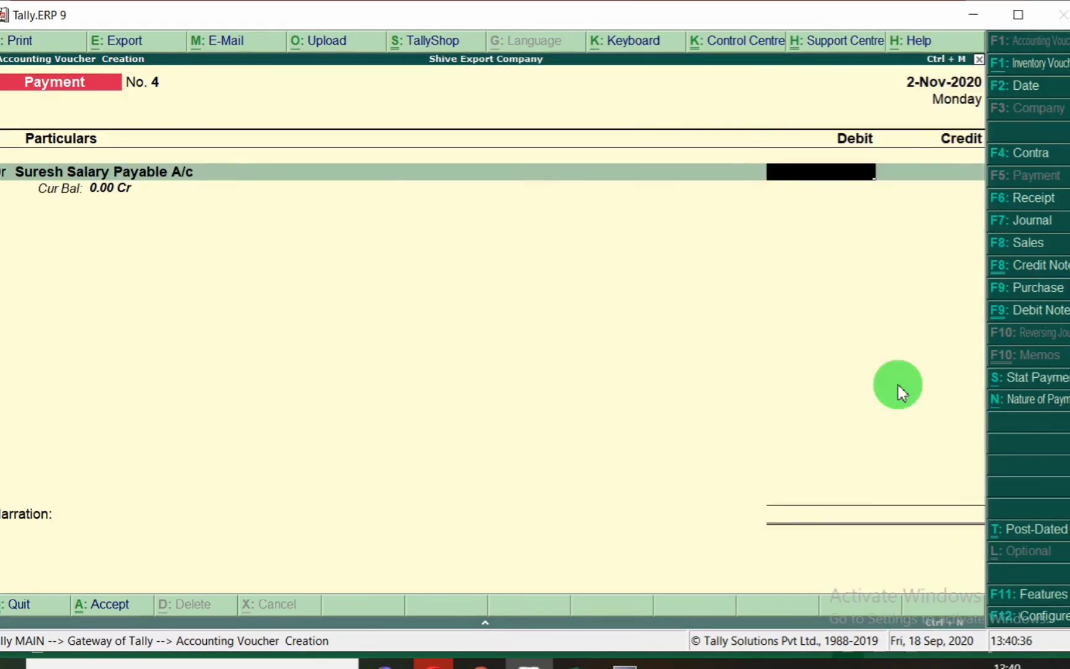
{"action": "key", "text": "Return"}
- Credit Sbi with 16,000 in the sixth employee's payment voucher and quit it without saving
{"action": "key", "text": "Return"}
{"action": "type", "text": "Sbi"}
{"action": "key", "text": "Return"}
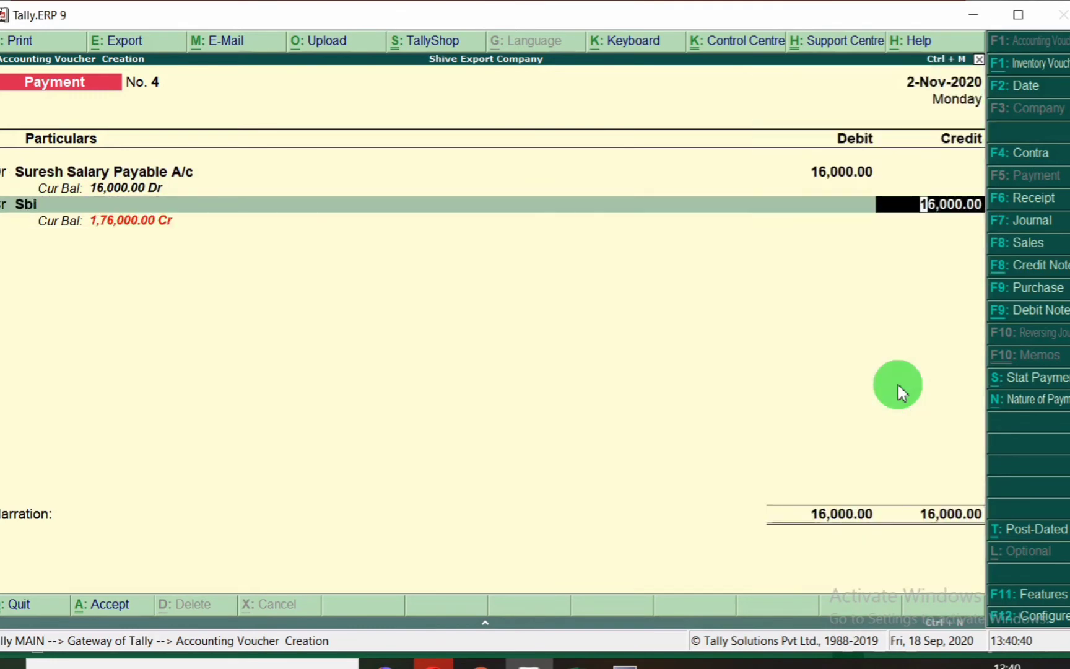
{"action": "key", "text": "Escape"}
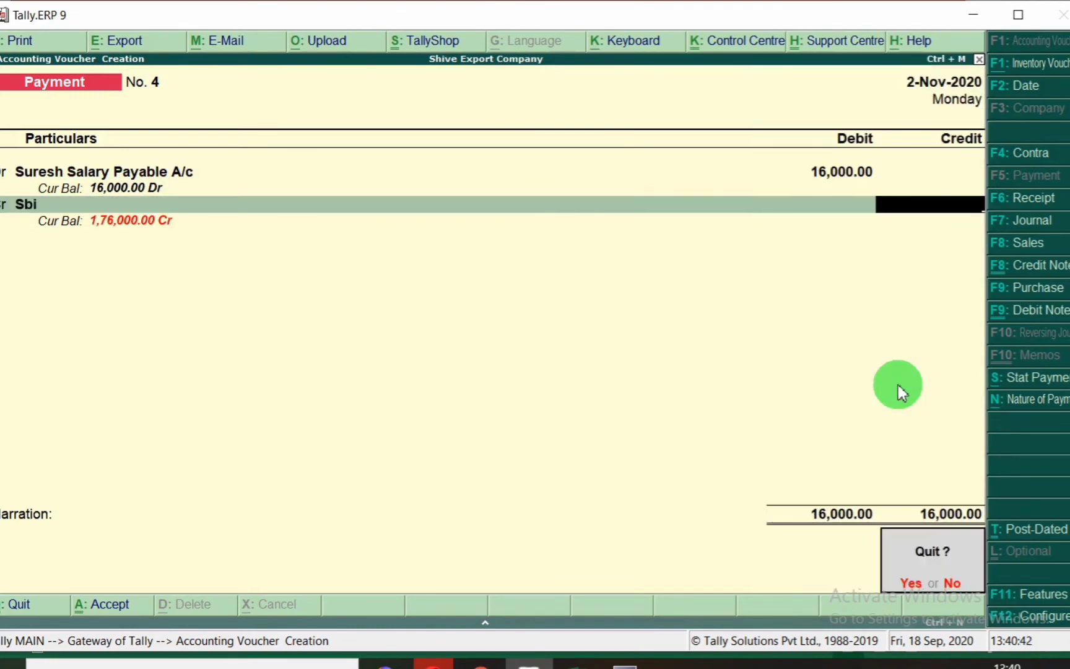
{"action": "key", "text": "Return"}
- Start a new payment voucher dated 2-Nov-2020 and highlight the seventh employee's row in the Excel salary sheet
{"action": "key", "text": "Return"}
{"action": "key", "text": "F2"}
{"action": "type", "text": "2"}
{"action": "key", "text": "Return"}
{"action": "key", "text": "alt+Tab"}
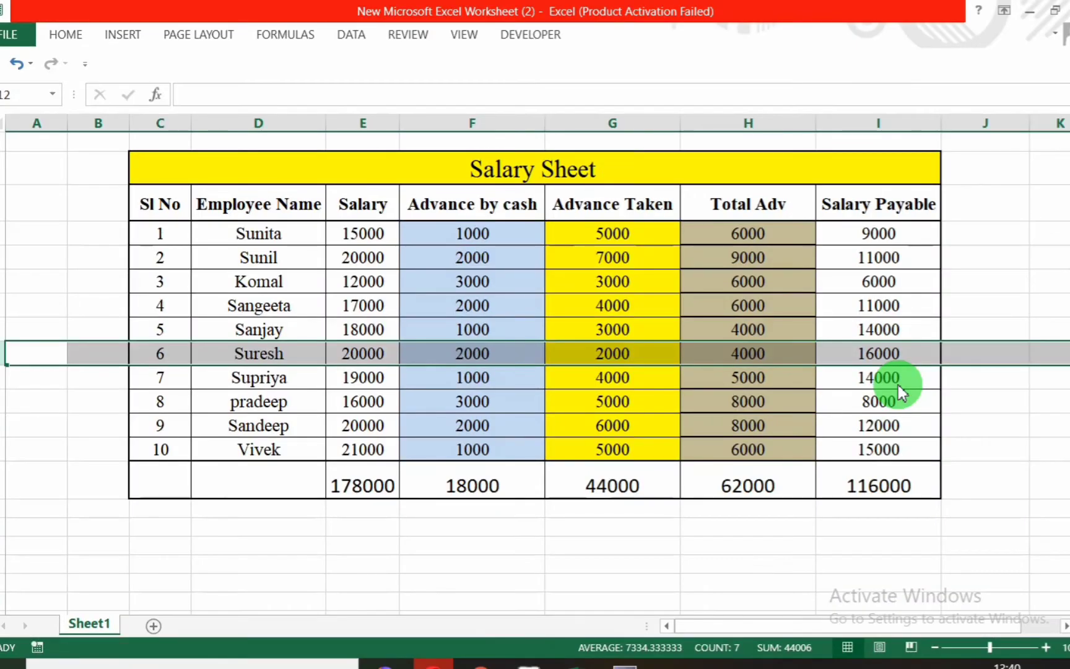
{"action": "left_click", "coordinate": [7, 378]}
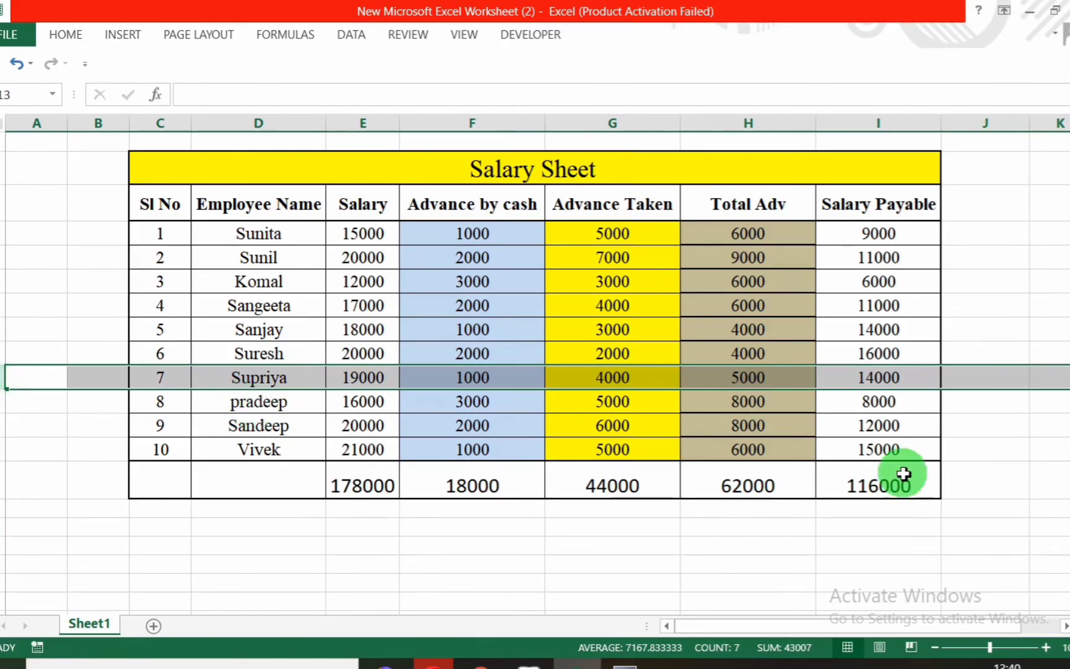
- Debit the seventh employee's salary payable account with 14,000 in the Tally payment voucher, using the figure from the Excel salary sheet
{"action": "key", "text": "alt+Tab"}
{"action": "type", "text": "Sur"}
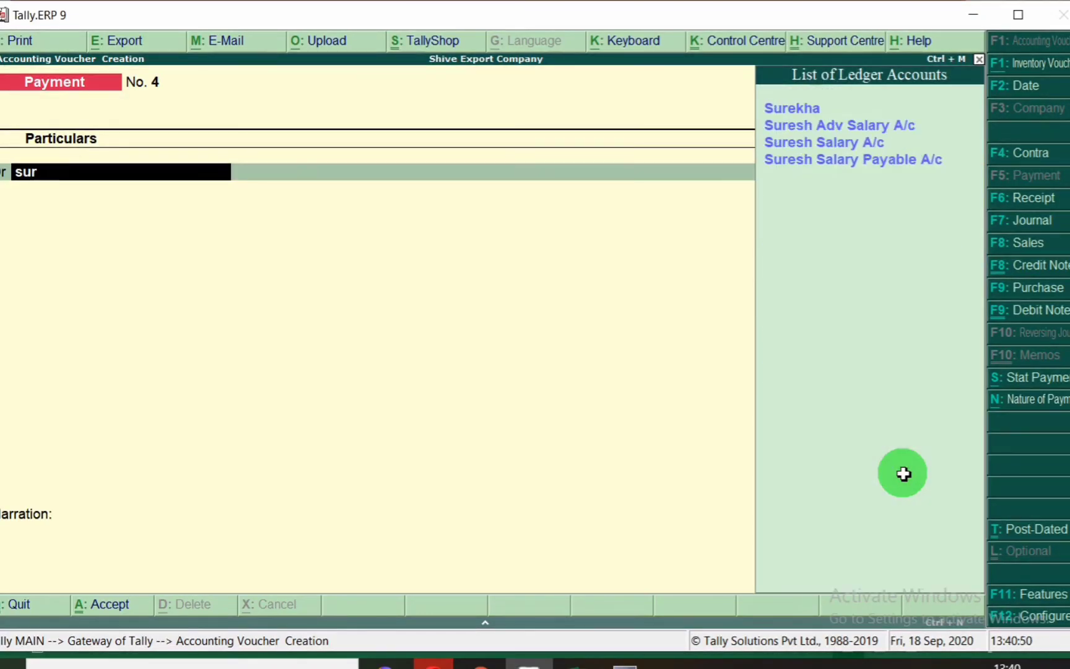
{"action": "key", "text": "BackSpace"}
{"action": "type", "text": "p"}
{"action": "key", "text": "Down"}
{"action": "key", "text": "Down"}
{"action": "key", "text": "Return"}
{"action": "key", "text": "alt+Tab"}
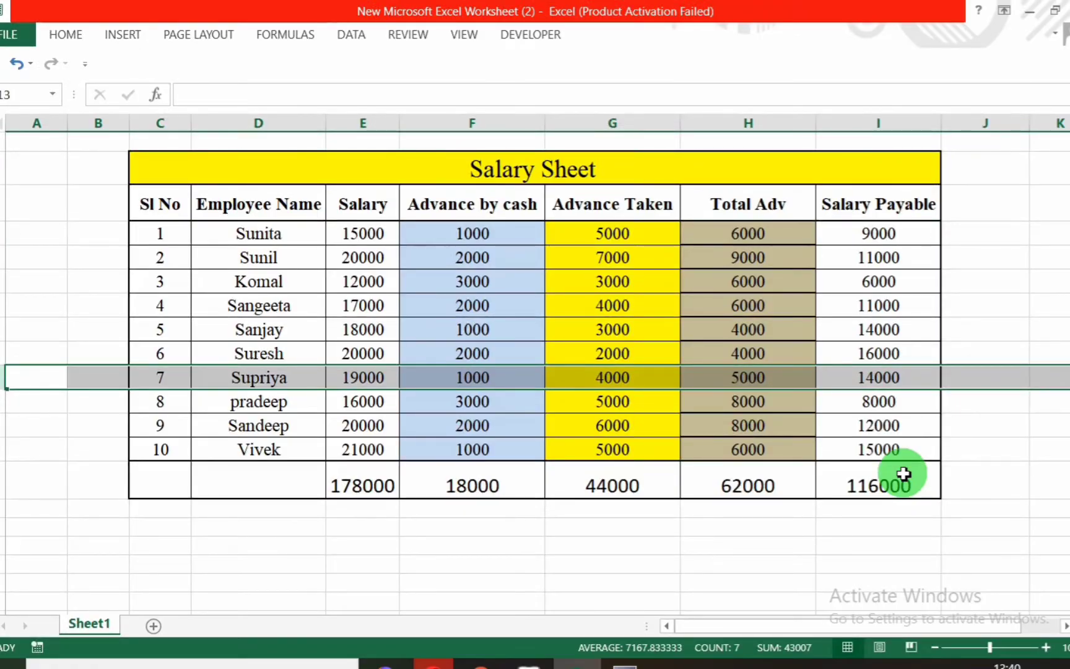
{"action": "key", "text": "alt+Tab"}
{"action": "type", "text": "1"}
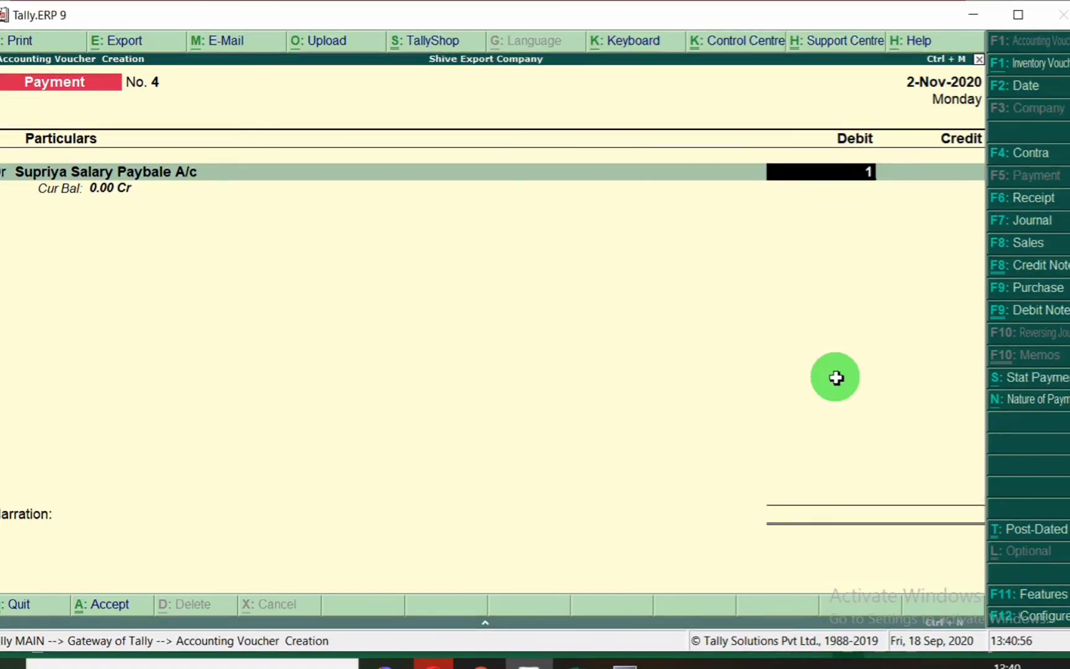
{"action": "key", "text": "Return"}
- Credit Sbi with 14,000 in the seventh employee's payment voucher and quit it without saving
{"action": "type", "text": "Sbi"}
{"action": "key", "text": "Return"}
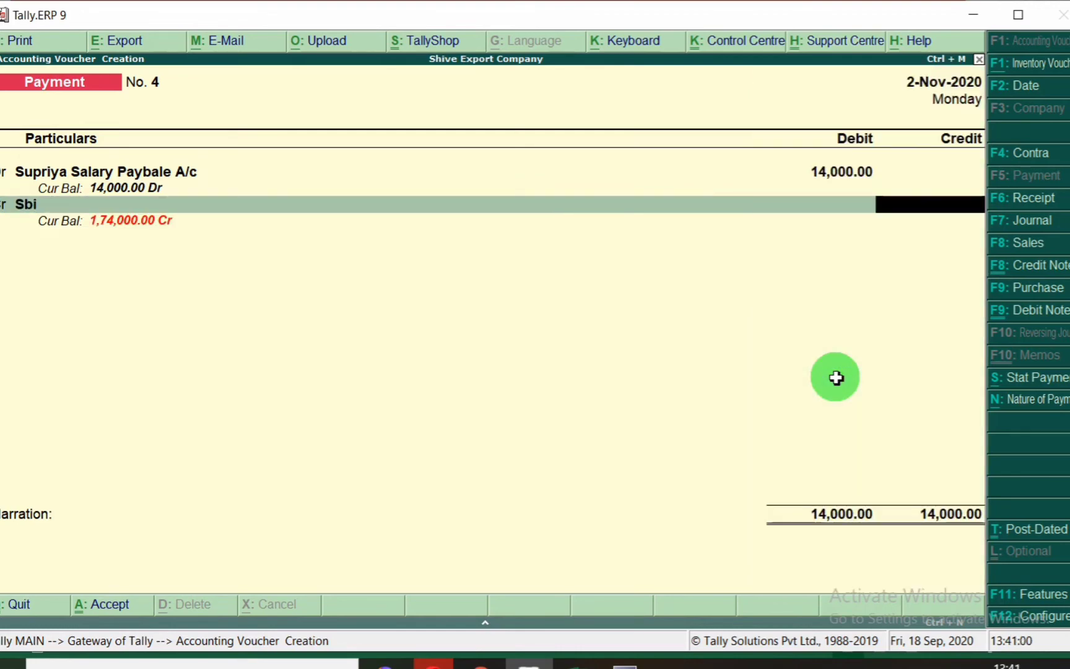
{"action": "key", "text": "Escape"}
- Review the employee names, Advance Taken and Salary Payable columns of the salary sheet in Excel
{"action": "key", "text": "alt+Tab"}
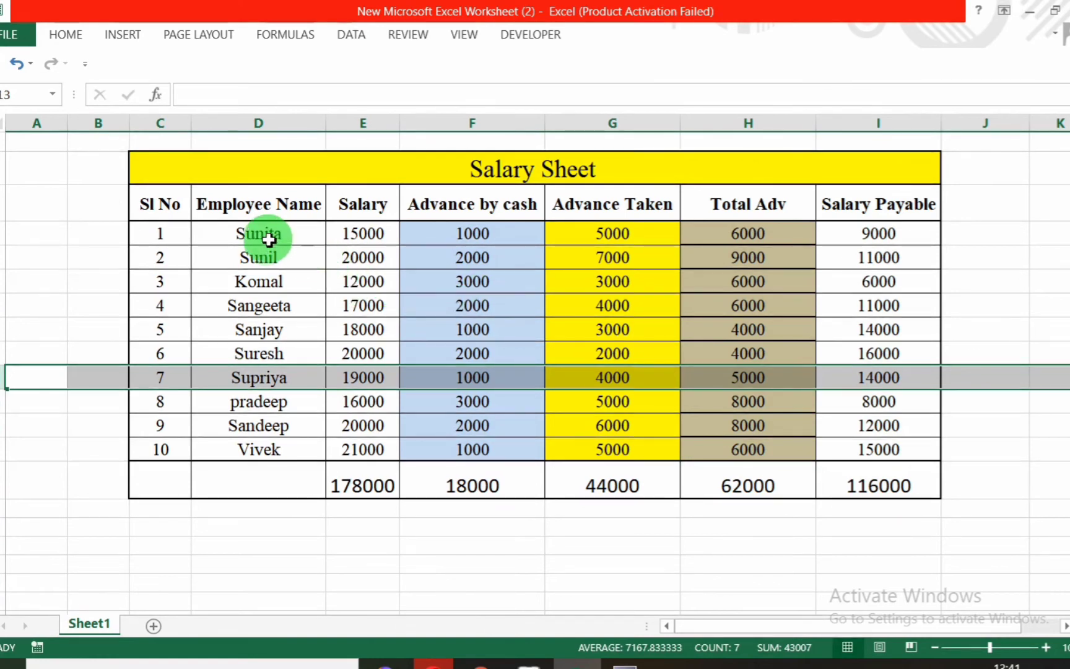
{"action": "left_click_drag", "start_coordinate": [275, 233], "coordinate": [327, 450]}
{"action": "left_click_drag", "start_coordinate": [628, 228], "coordinate": [635, 447]}
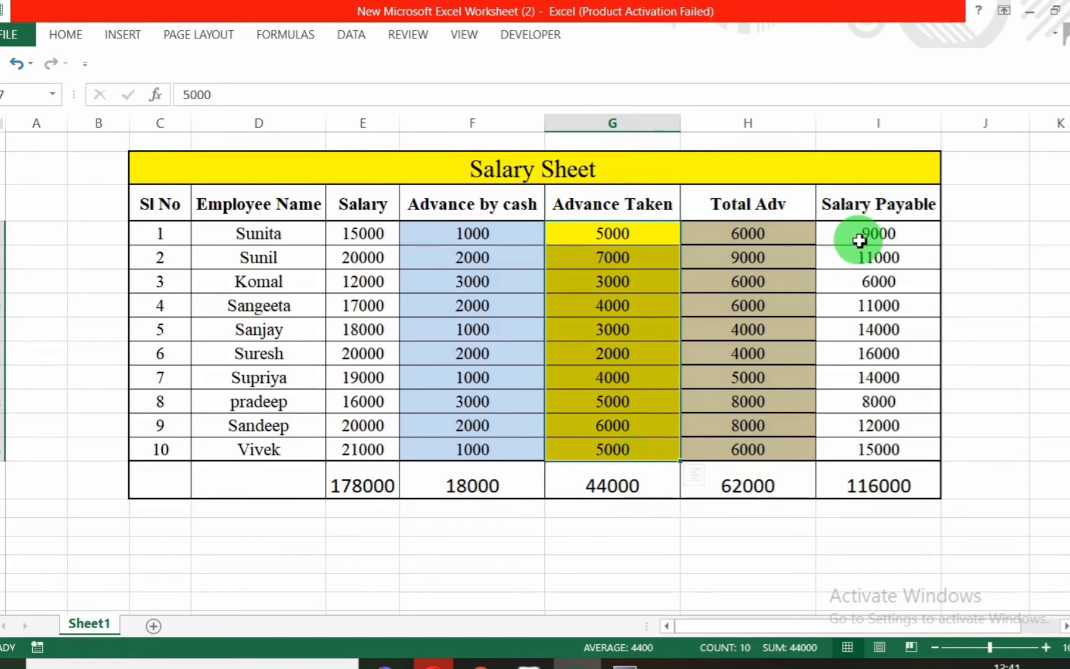
{"action": "left_click_drag", "start_coordinate": [860, 209], "coordinate": [879, 450]}
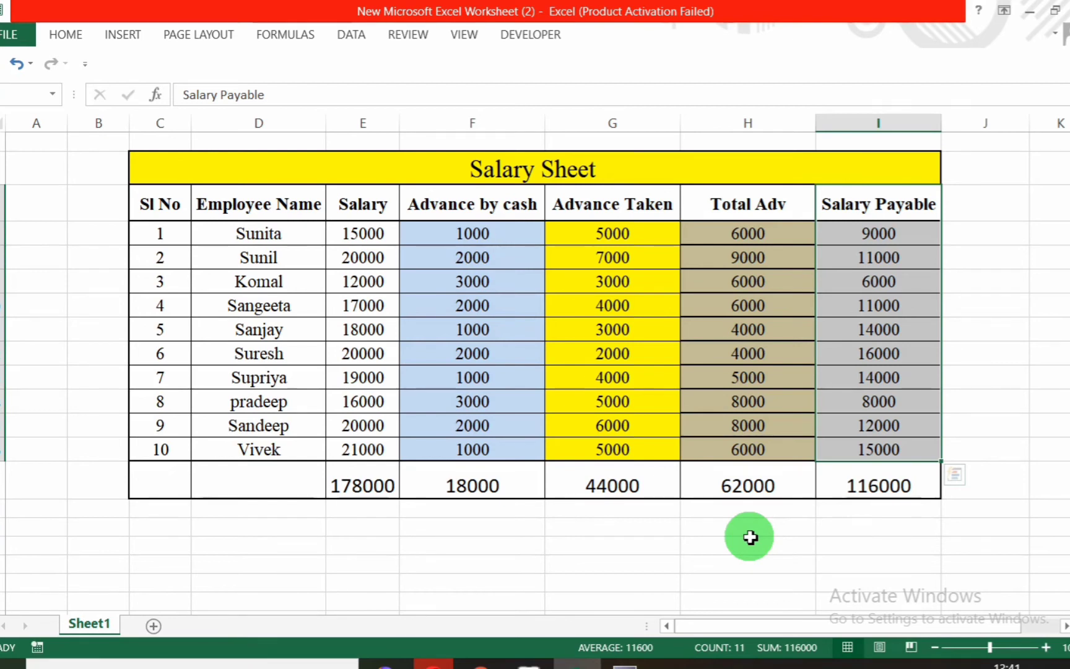
{"action": "left_click", "coordinate": [882, 664]}
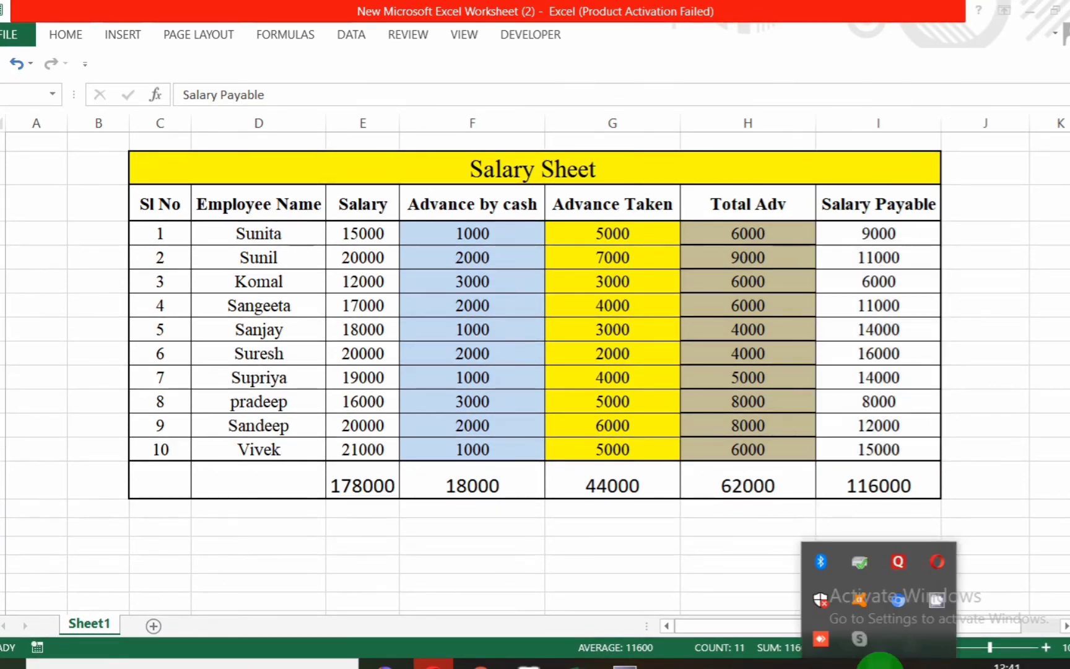
{"action": "right_click", "coordinate": [938, 601]}
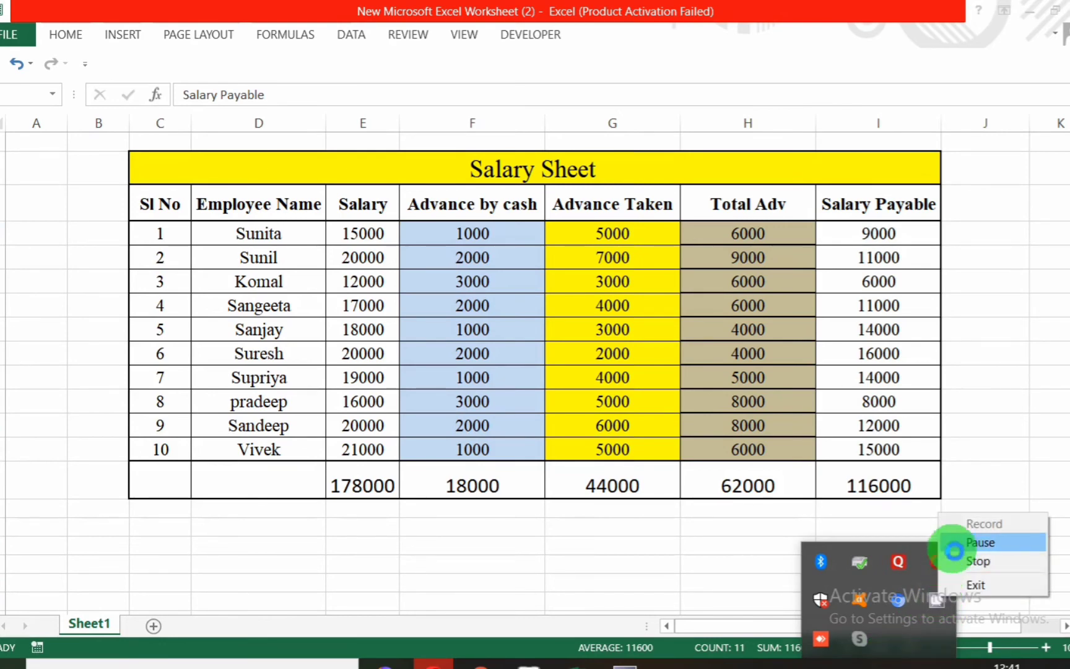
{"action": "left_click", "coordinate": [980, 542]}
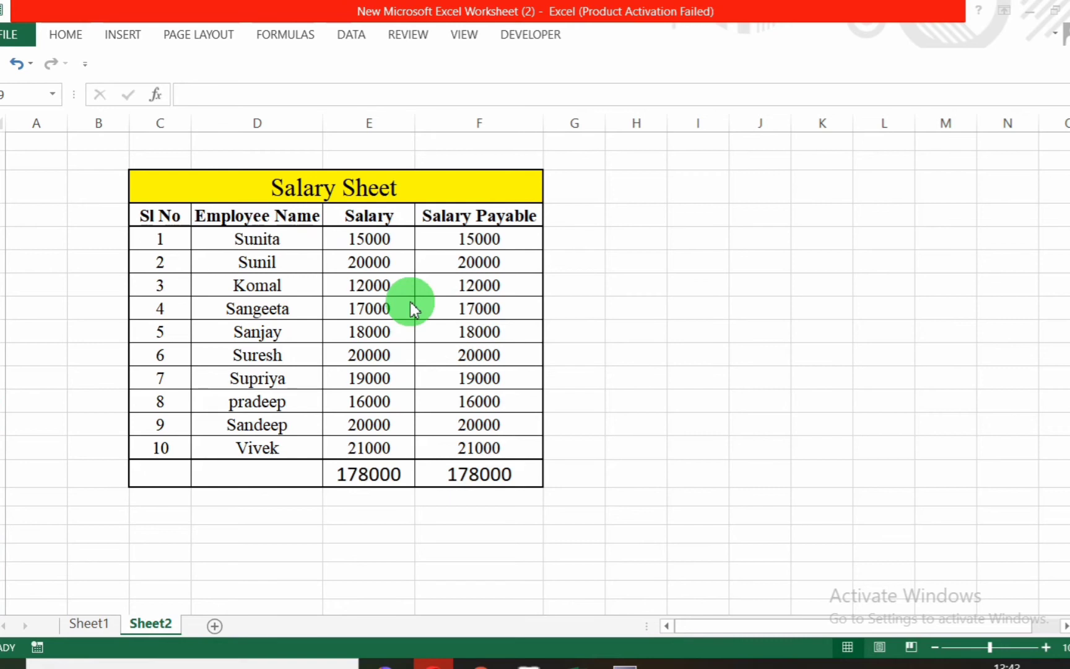
- Switch to Tally and start a journal voucher dated 31-Oct-2020
{"action": "key", "text": "alt+Tab"}
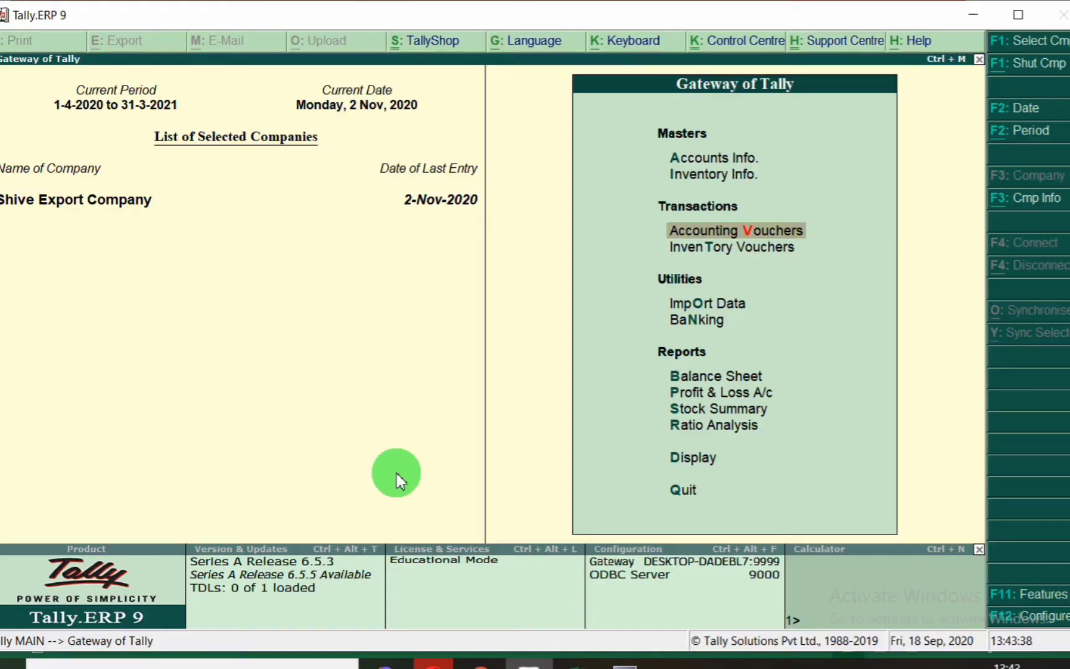
{"action": "key", "text": "Return"}
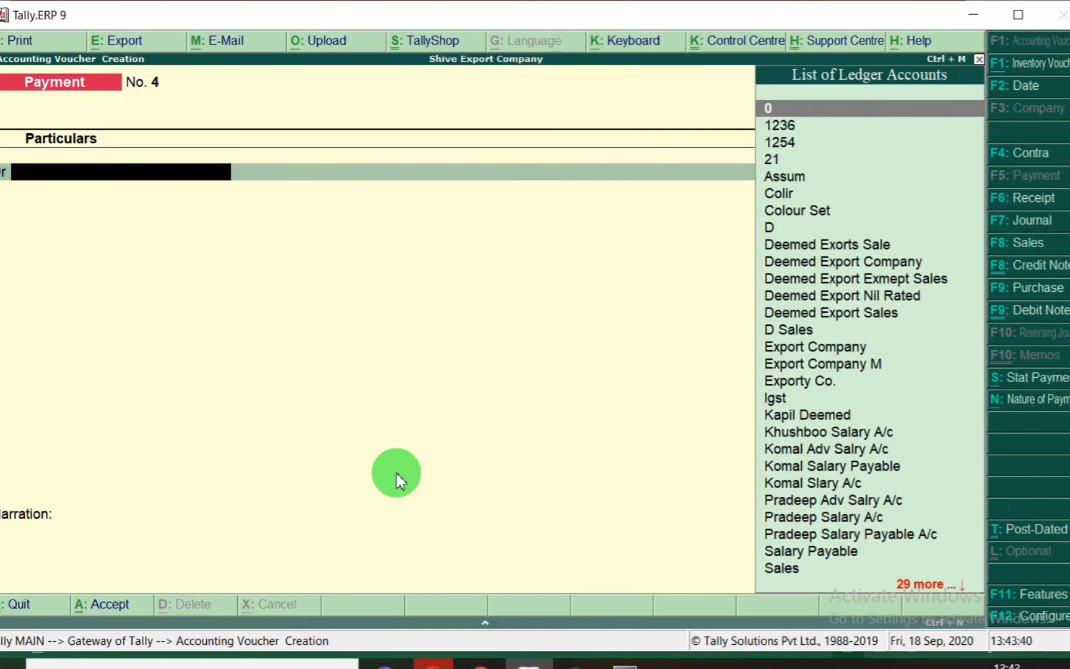
{"action": "key", "text": "F2"}
{"action": "type", "text": "31.10"}
{"action": "key", "text": "Return"}
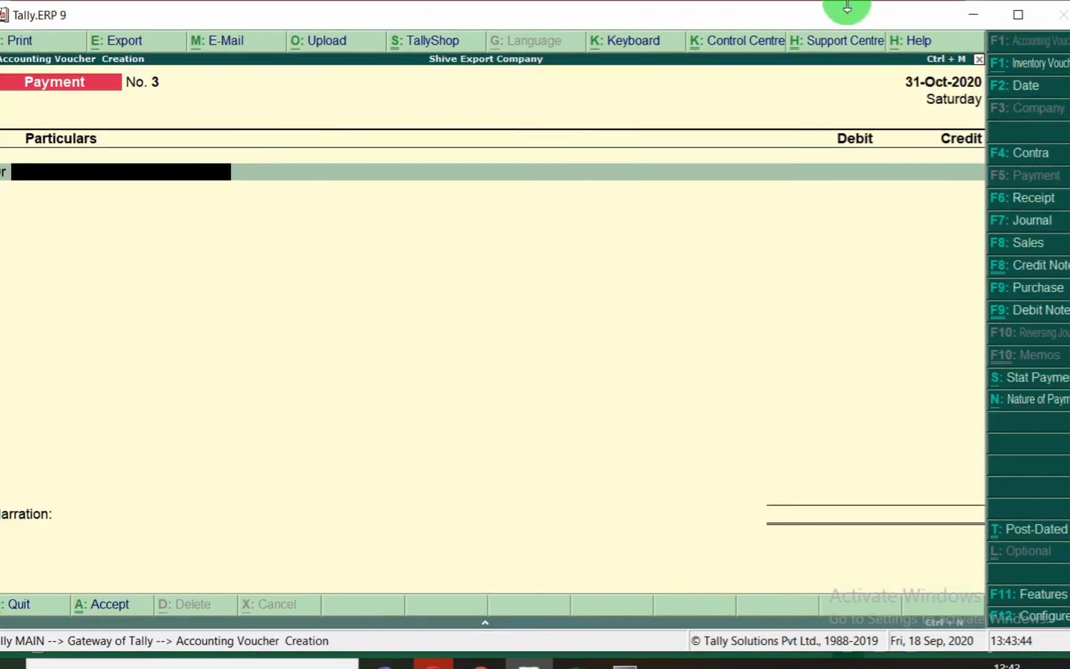
{"action": "left_click", "coordinate": [1031, 222]}
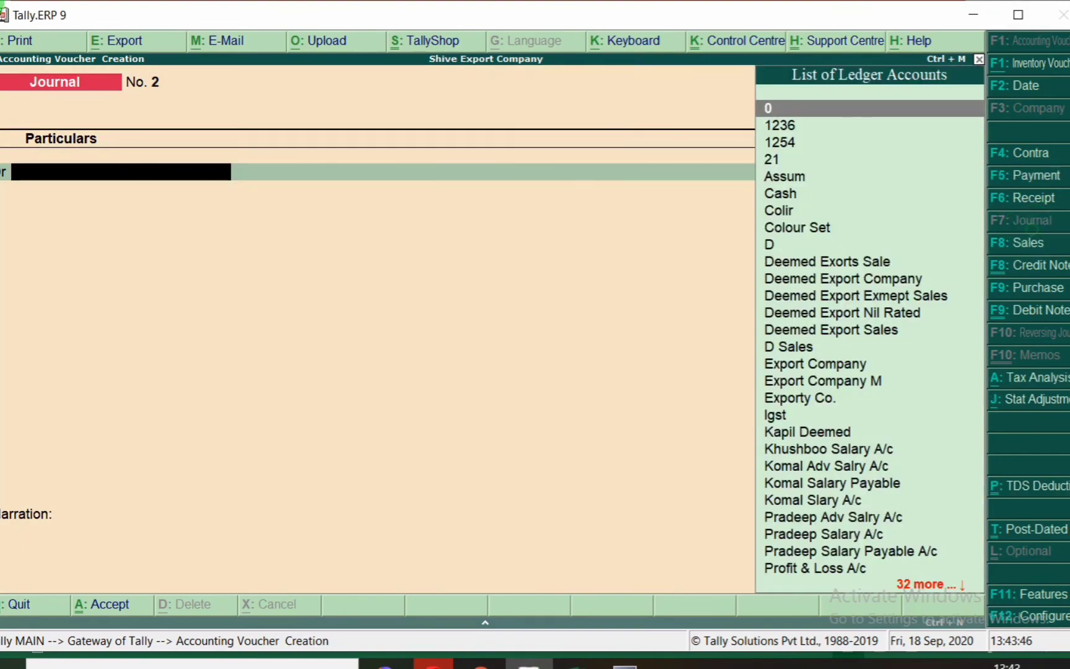
- Review the employee names in the Sheet2 salary sheet in Excel
{"action": "key", "text": "alt+Tab"}
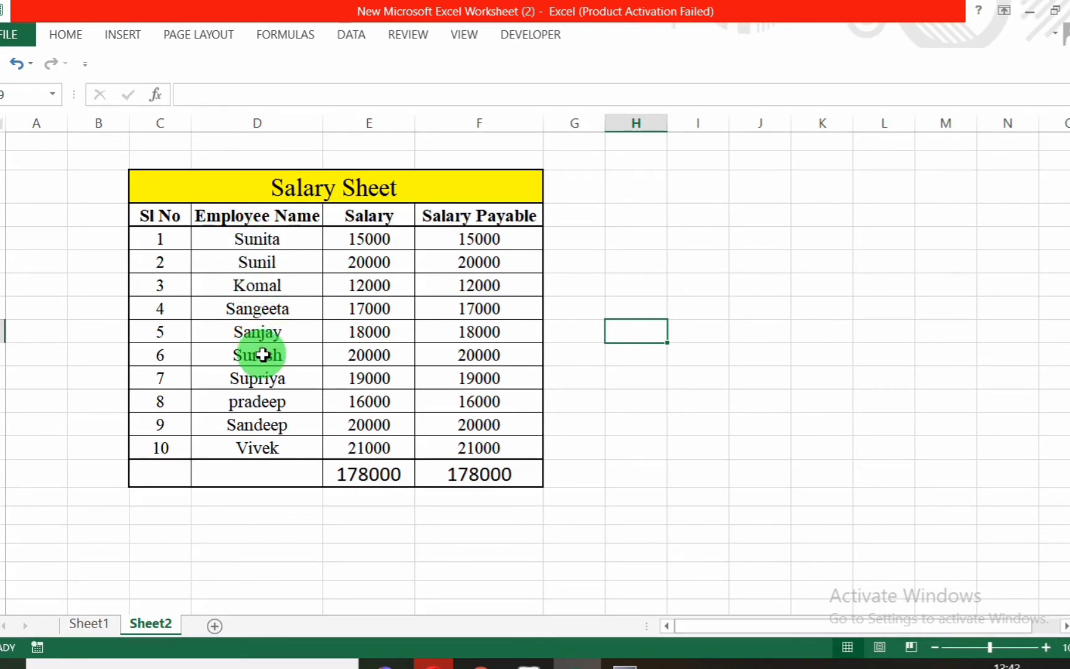
{"action": "left_click_drag", "start_coordinate": [274, 238], "coordinate": [279, 441]}
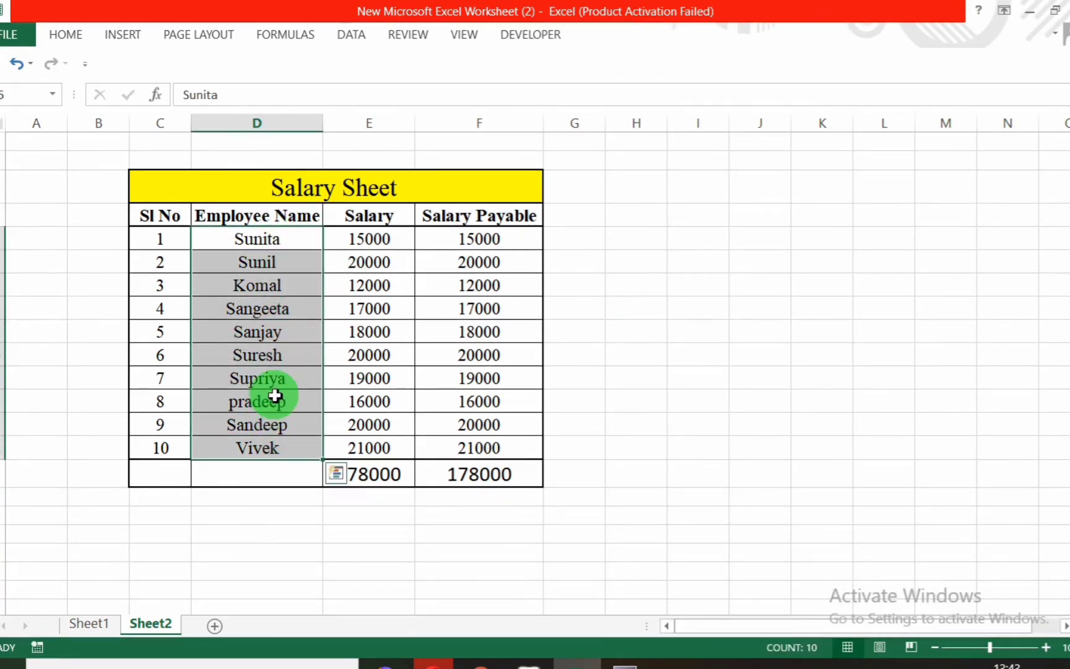
{"action": "left_click", "coordinate": [222, 239]}
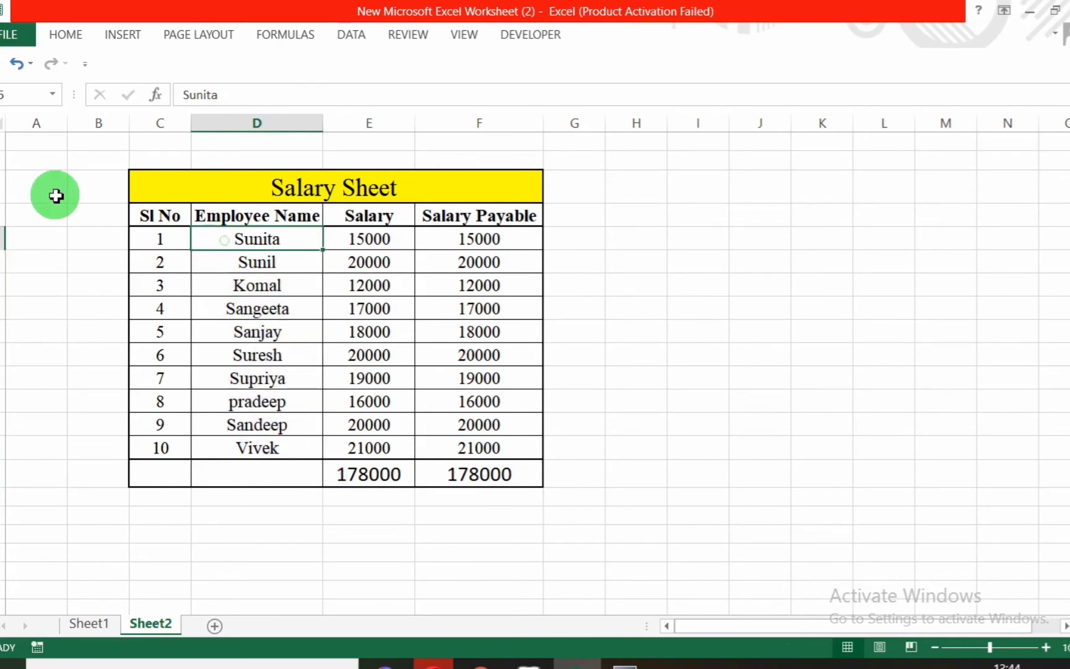
- Highlight the first employee's row in Excel and debit that employee's salary account with 15,000 in the Tally journal voucher
{"action": "left_click", "coordinate": [2, 234]}
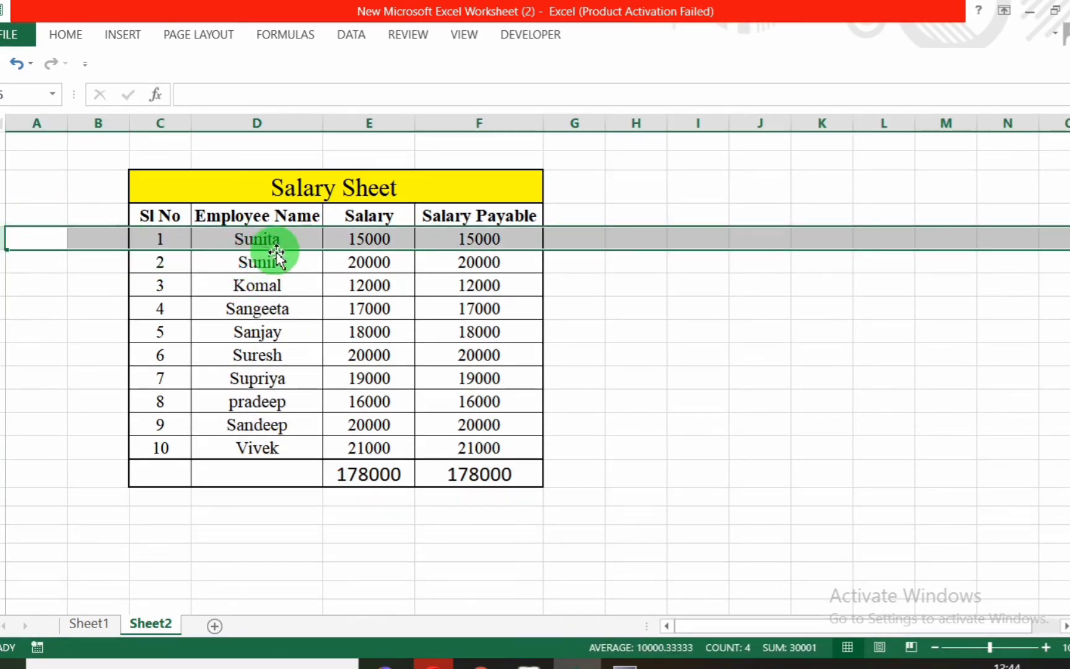
{"action": "key", "text": "alt+Tab"}
{"action": "type", "text": "Sunita"}
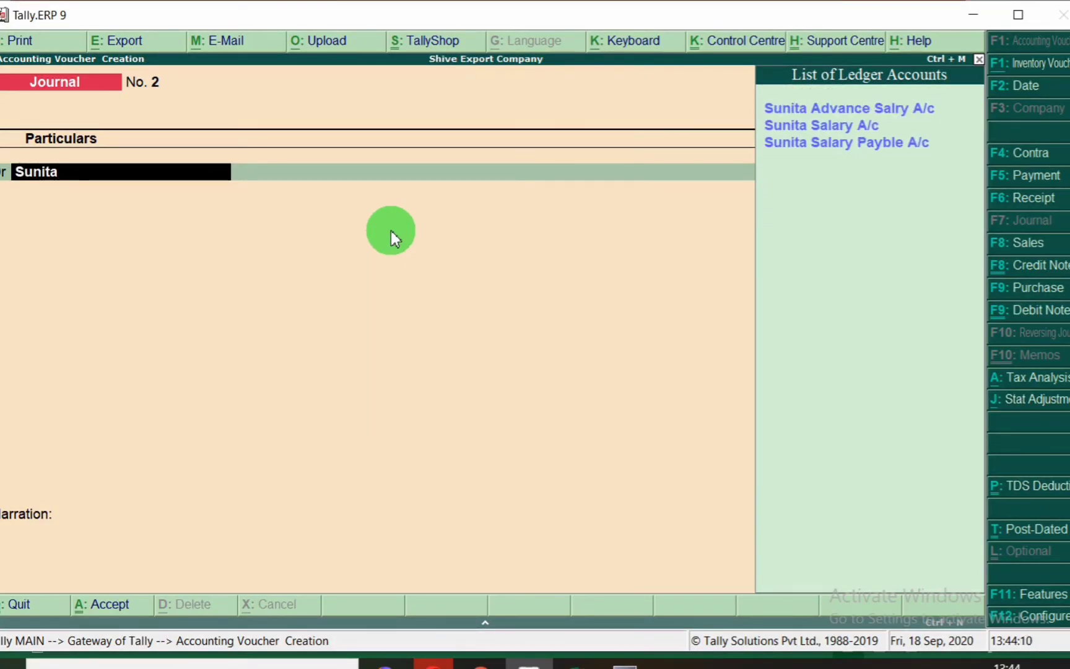
{"action": "key", "text": "Down"}
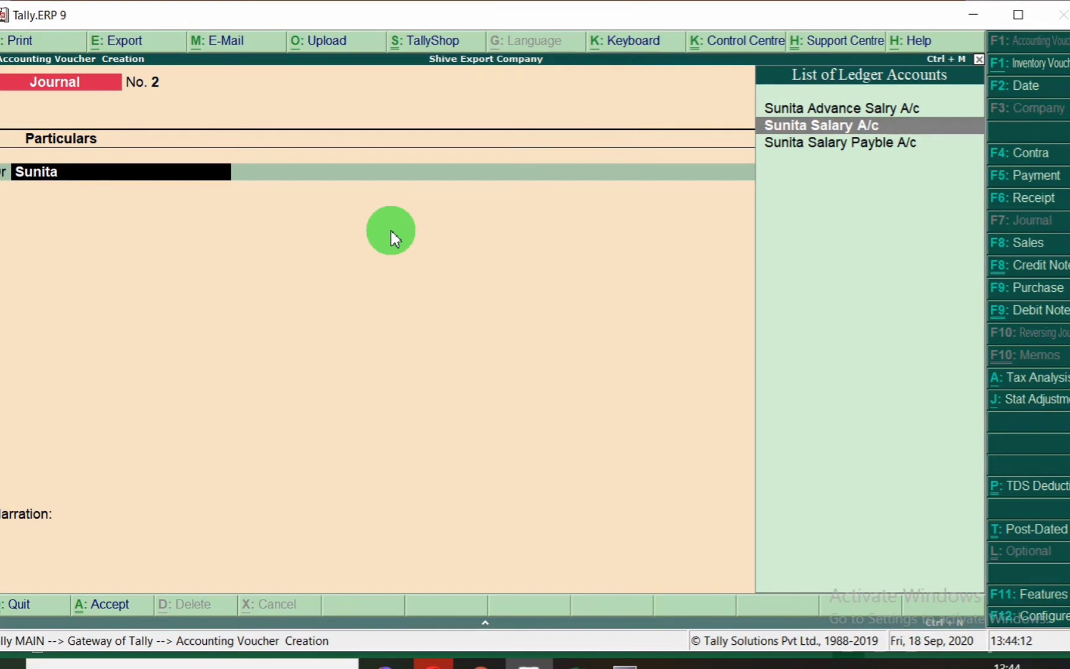
{"action": "key", "text": "Return"}
{"action": "key", "text": "alt+Tab"}
{"action": "left_click", "coordinate": [396, 243]}
{"action": "key", "text": "alt+Tab"}
{"action": "type", "text": "15"}
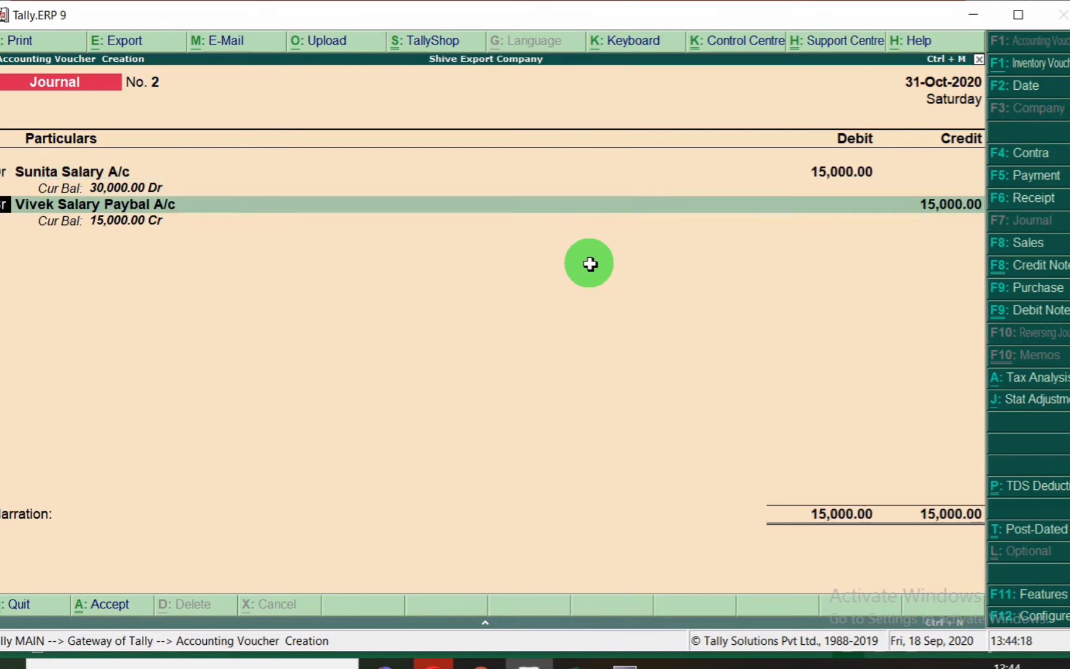
- Highlight the second employee's row in Excel and add a 20,000 debit to that employee's salary account in the journal voucher
{"action": "key", "text": "BackSpace"}
{"action": "key", "text": "alt+Tab"}
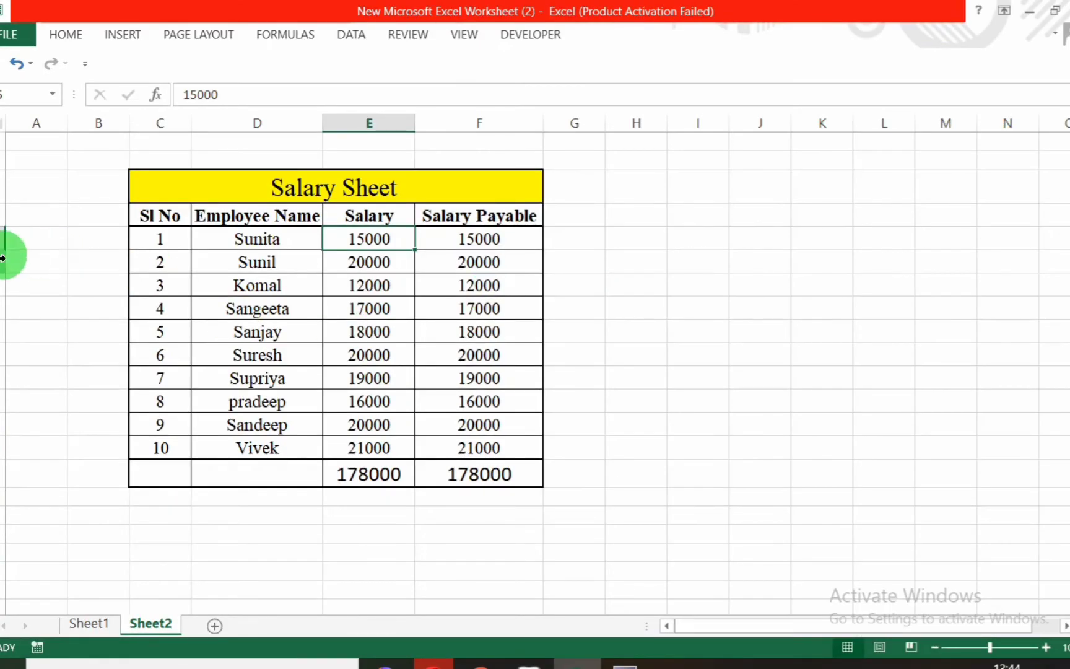
{"action": "left_click", "coordinate": [3, 258]}
{"action": "key", "text": "alt+Tab"}
{"action": "type", "text": "Sunil"}
{"action": "key", "text": "Down"}
{"action": "key", "text": "Return"}
{"action": "key", "text": "alt+Tab"}
{"action": "key", "text": "alt+Tab"}
{"action": "type", "text": "20,000"}
{"action": "key", "text": "Return"}
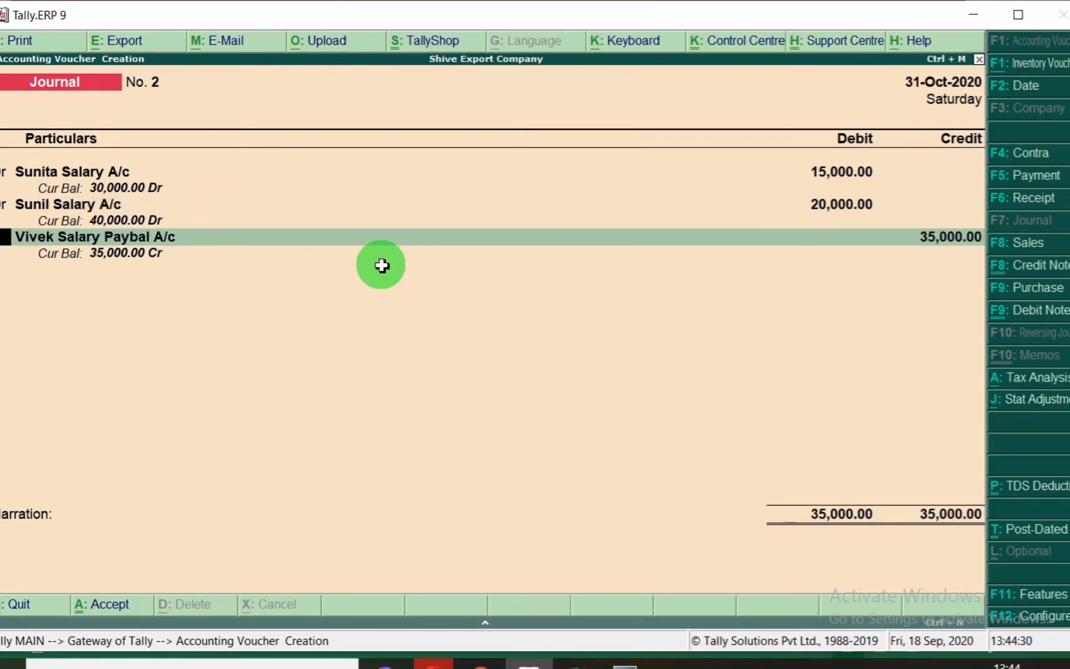
- Highlight the third employee's row in Excel and add a 12,000 debit to that employee's salary account in the journal voucher
{"action": "key", "text": "alt+Tab"}
{"action": "left_click", "coordinate": [2, 284]}
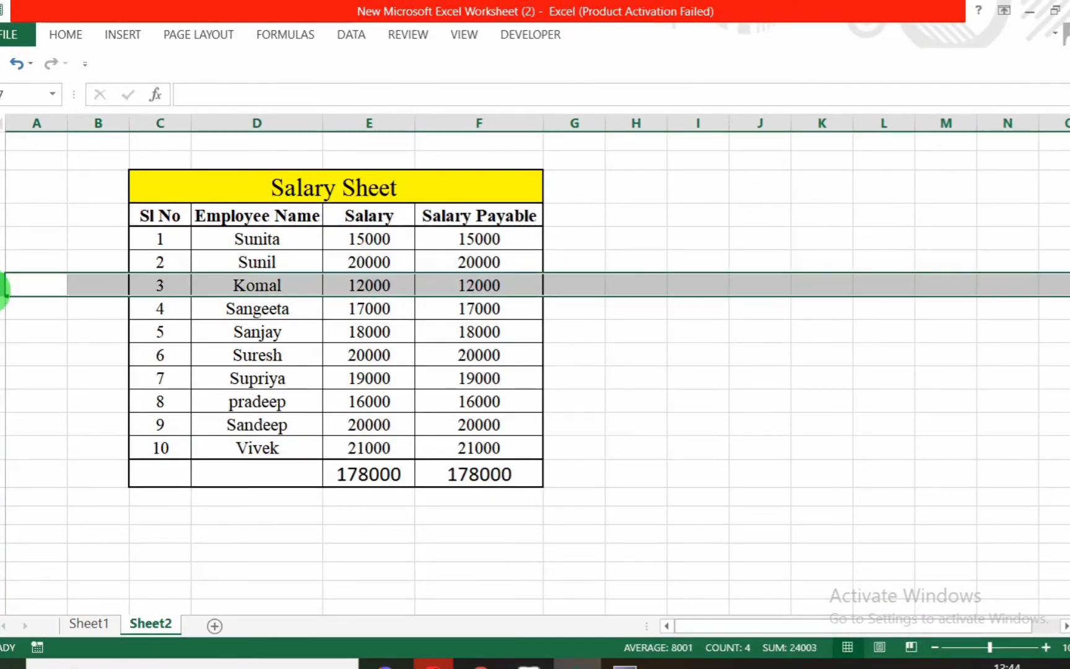
{"action": "key", "text": "alt+Tab"}
{"action": "type", "text": "Ko"}
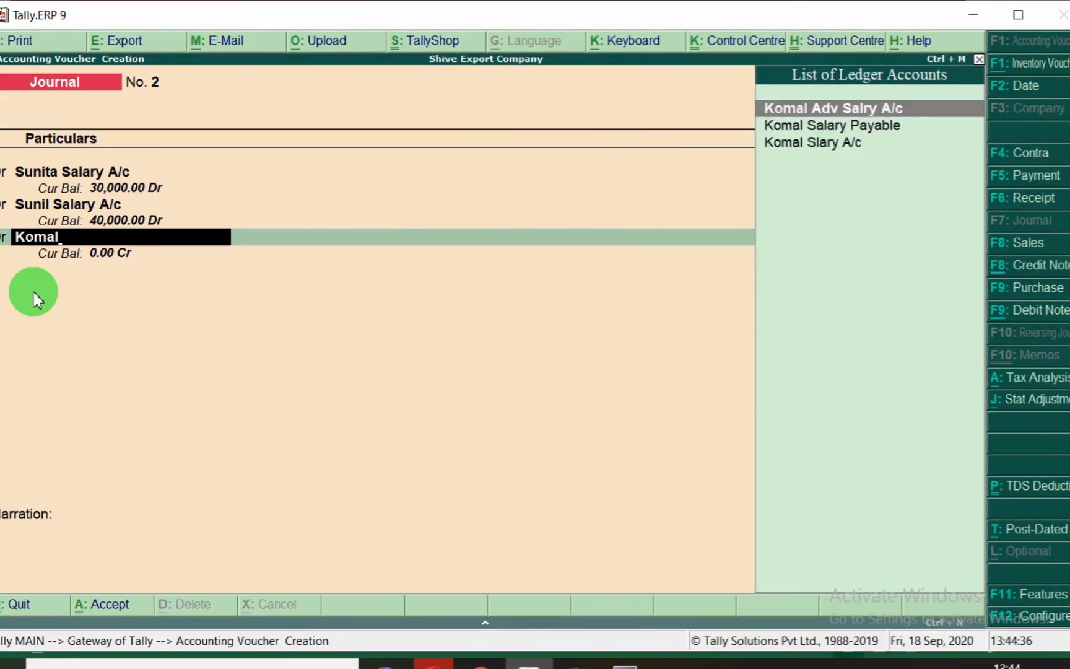
{"action": "key", "text": "Down"}
{"action": "key", "text": "Down"}
{"action": "key", "text": "Return"}
{"action": "type", "text": "12000"}
{"action": "key", "text": "Return"}
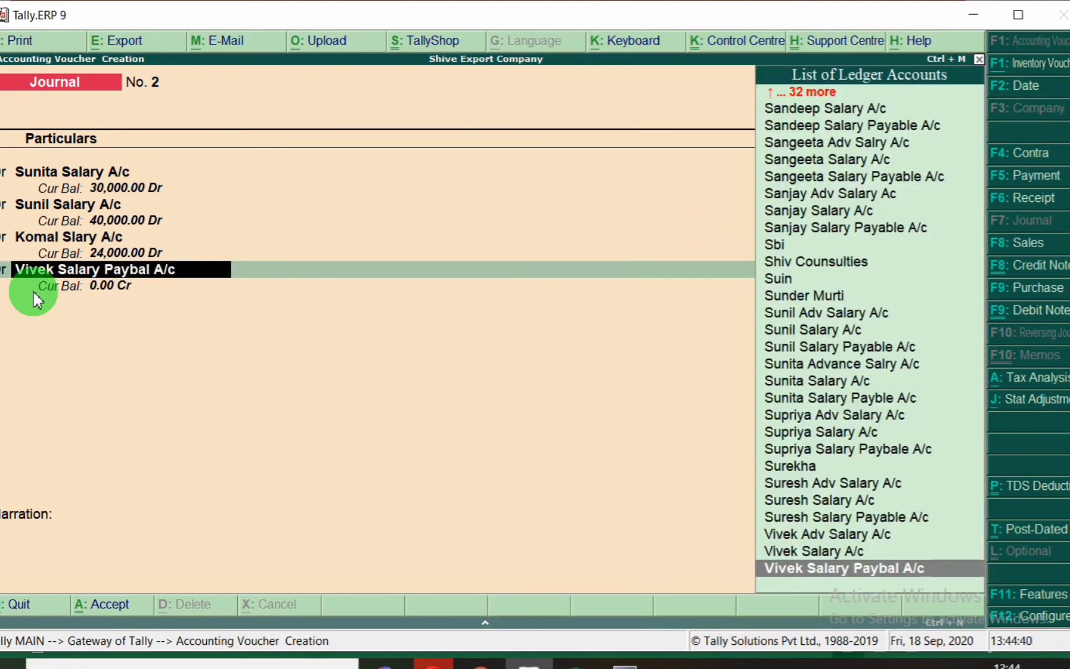
- Highlight the fourth employee's row in Excel and add a 17,000 debit to that employee's salary account in the journal voucher
{"action": "key", "text": "alt+Tab"}
{"action": "left_click", "coordinate": [4, 308]}
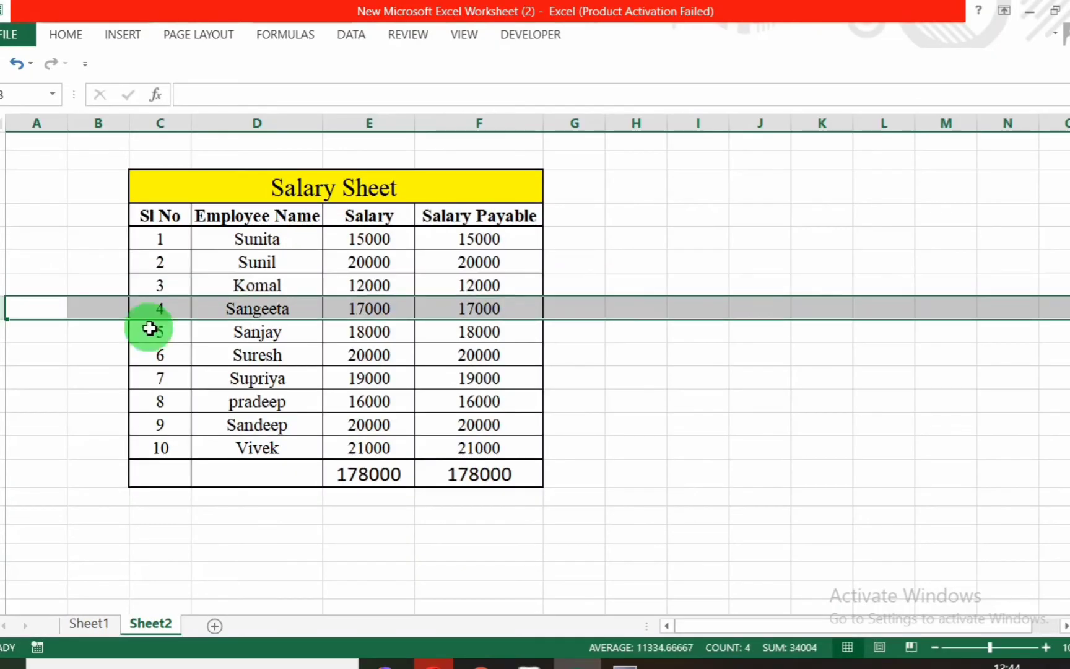
{"action": "key", "text": "alt+Tab"}
{"action": "type", "text": "sange"}
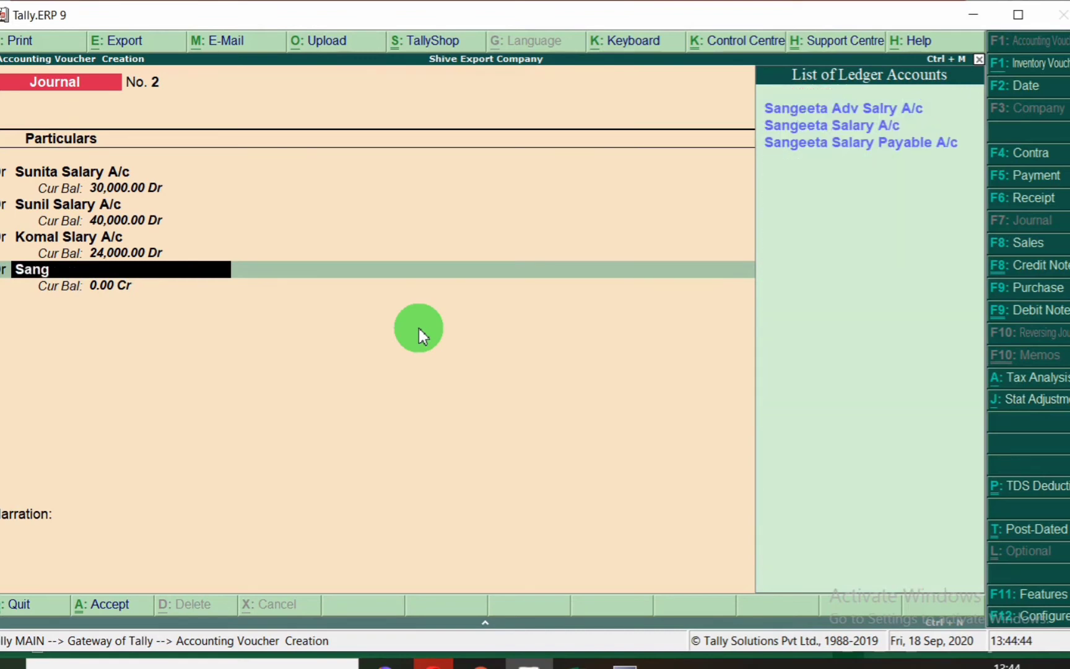
{"action": "key", "text": "Down"}
{"action": "key", "text": "Return"}
{"action": "type", "text": "17,000"}
{"action": "key", "text": "Return"}
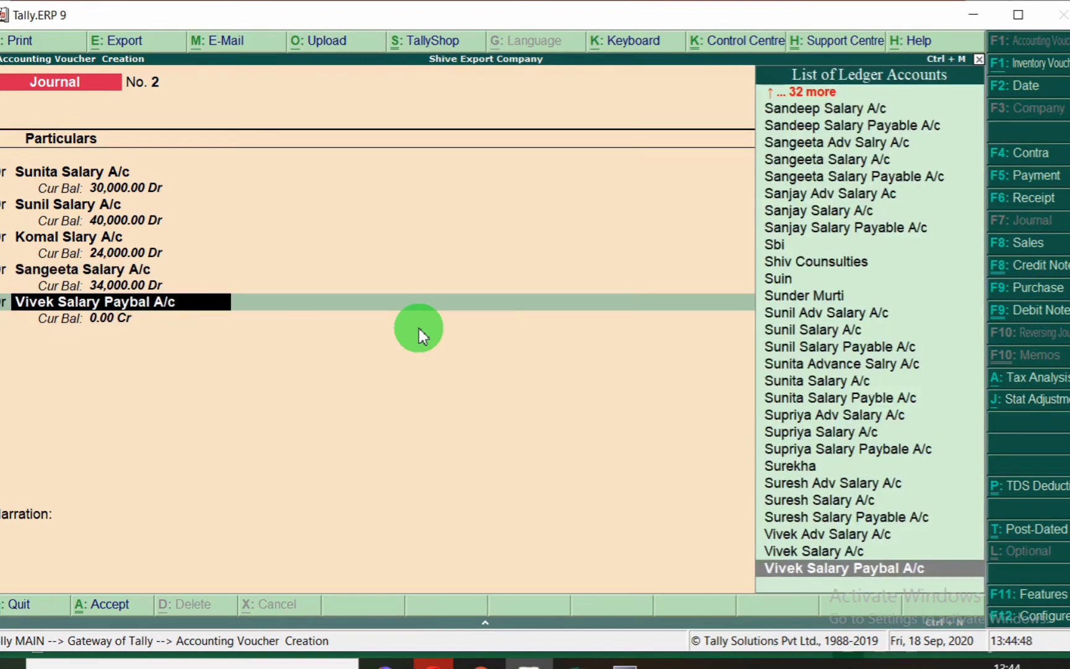
- Highlight the fifth employee's row in Excel and add an 18,000 debit to that employee's salary account in the journal voucher
{"action": "key", "text": "alt+Tab"}
{"action": "left_click", "coordinate": [2, 331]}
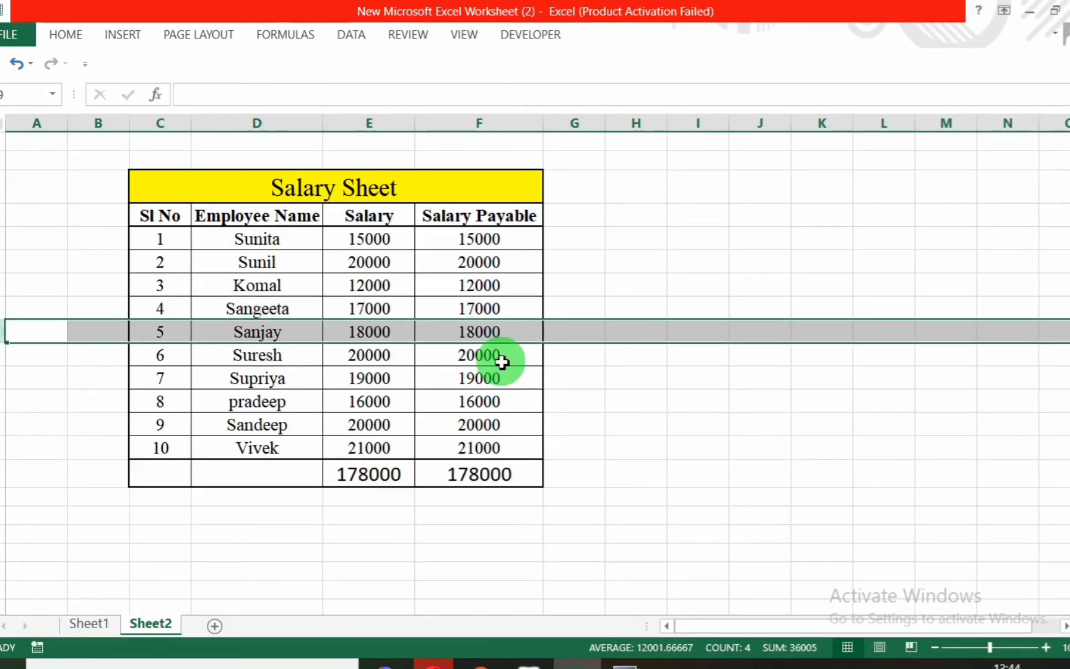
{"action": "key", "text": "alt+Tab"}
{"action": "type", "text": "Sanjay"}
{"action": "key", "text": "Down"}
{"action": "key", "text": "Return"}
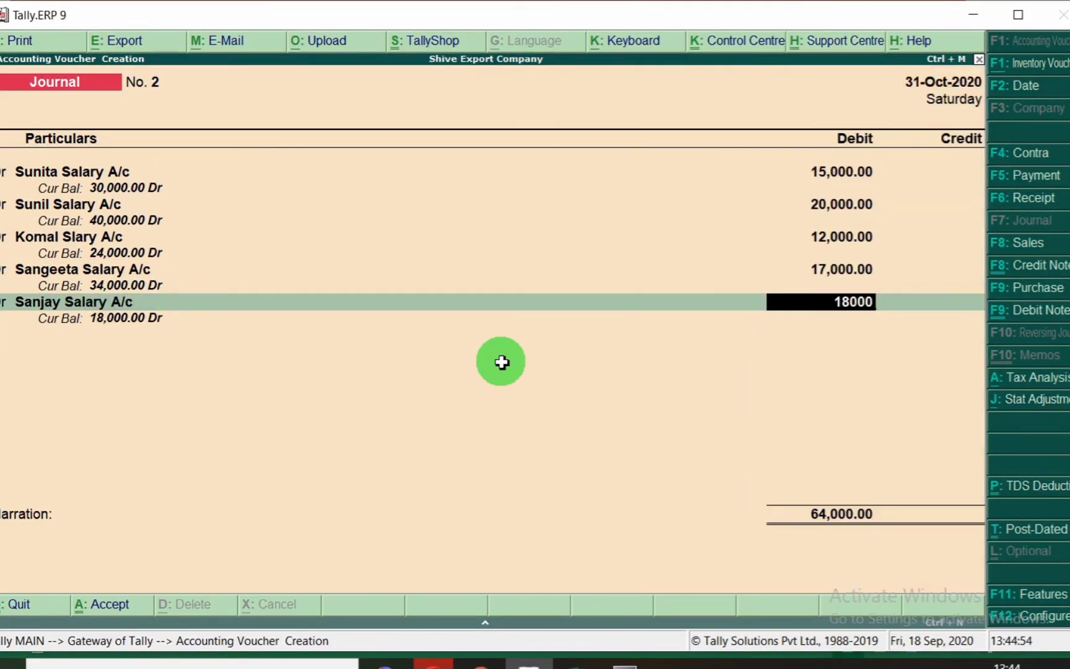
{"action": "key", "text": "Return"}
- Highlight the sixth employee's row in Excel and add a 20,000 debit to that employee's salary account in the journal voucher
{"action": "key", "text": "alt+Tab"}
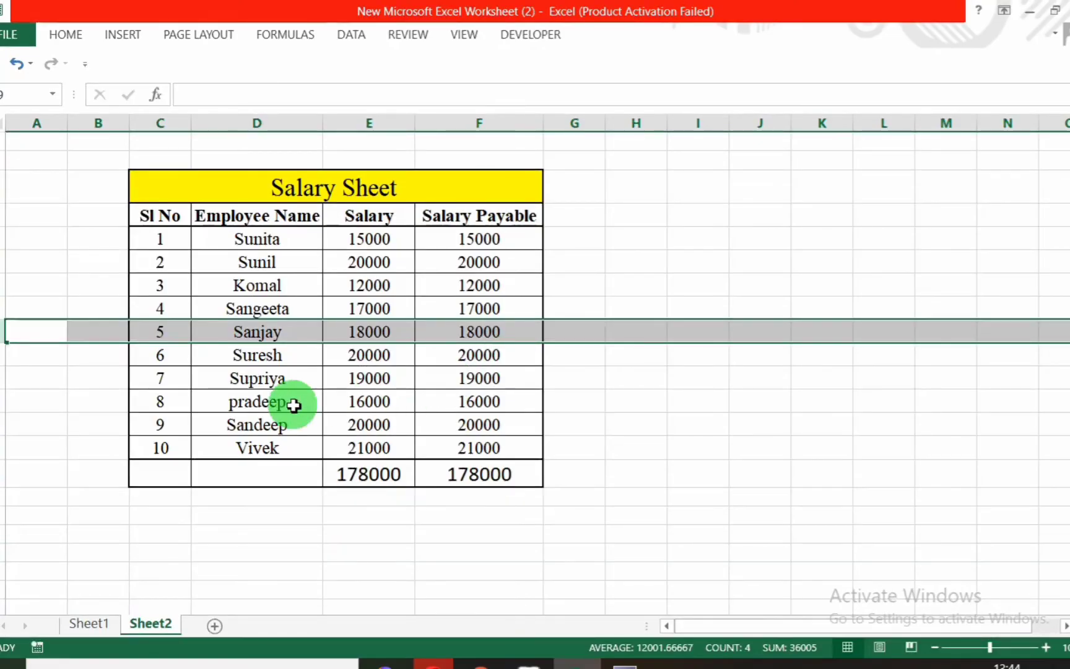
{"action": "left_click", "coordinate": [3, 355]}
{"action": "key", "text": "alt+Tab"}
{"action": "type", "text": "Suresh"}
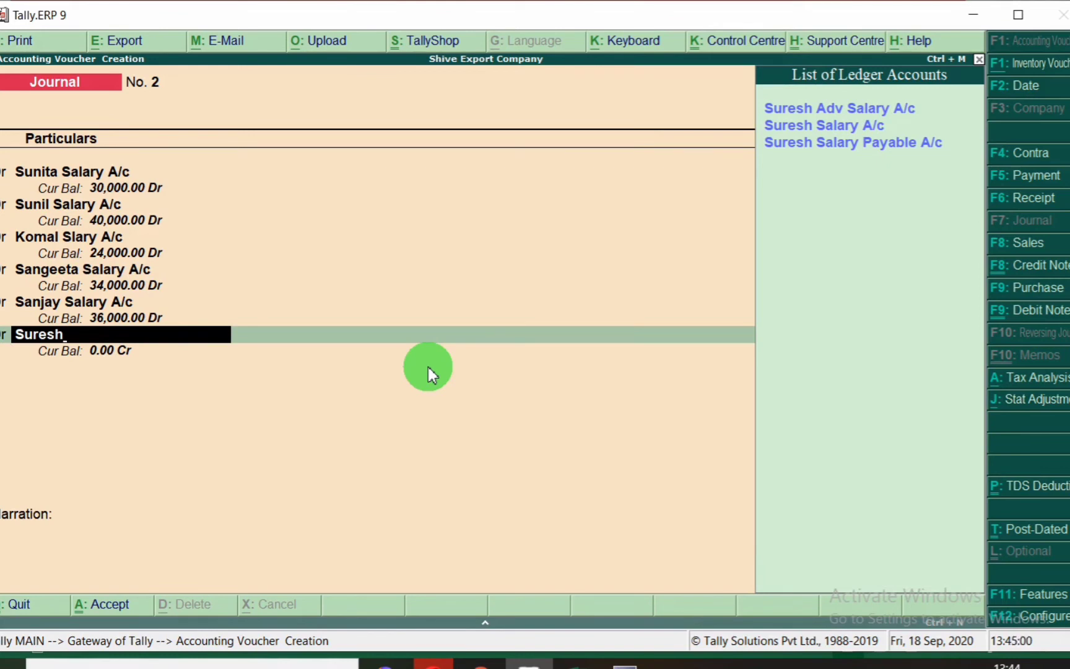
{"action": "key", "text": "Down"}
{"action": "key", "text": "Return"}
{"action": "type", "text": "20,000"}
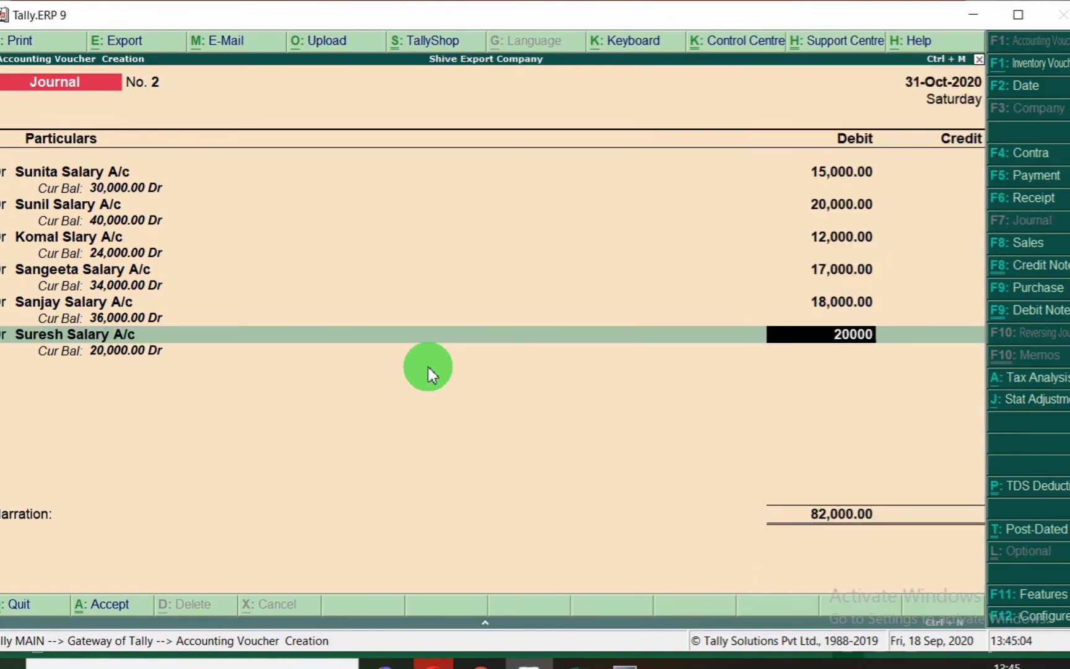
{"action": "key", "text": "Return"}
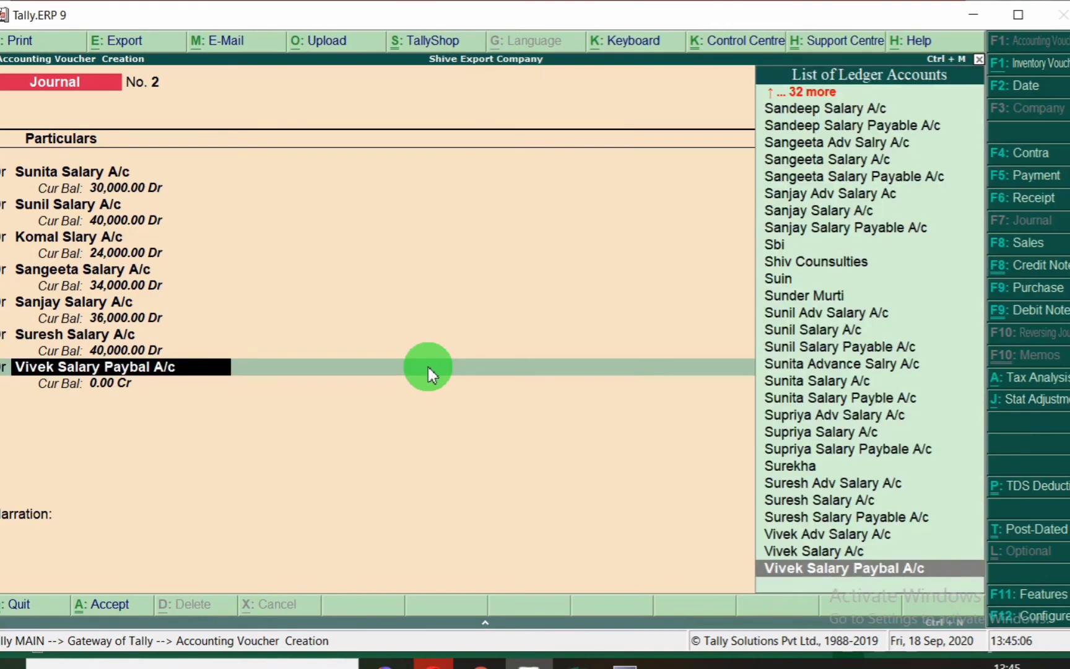
- Highlight the seventh employee's row in Excel and add a 19,000 debit to that employee's salary account in the journal voucher
{"action": "key", "text": "alt+Tab"}
{"action": "left_click", "coordinate": [3, 374]}
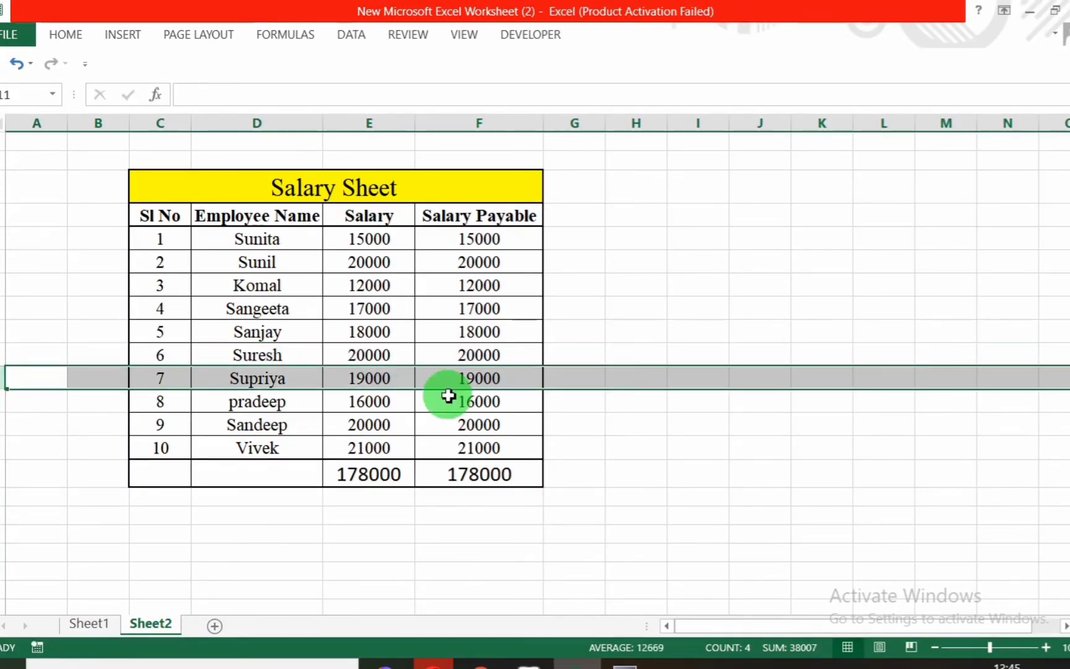
{"action": "key", "text": "alt+Tab"}
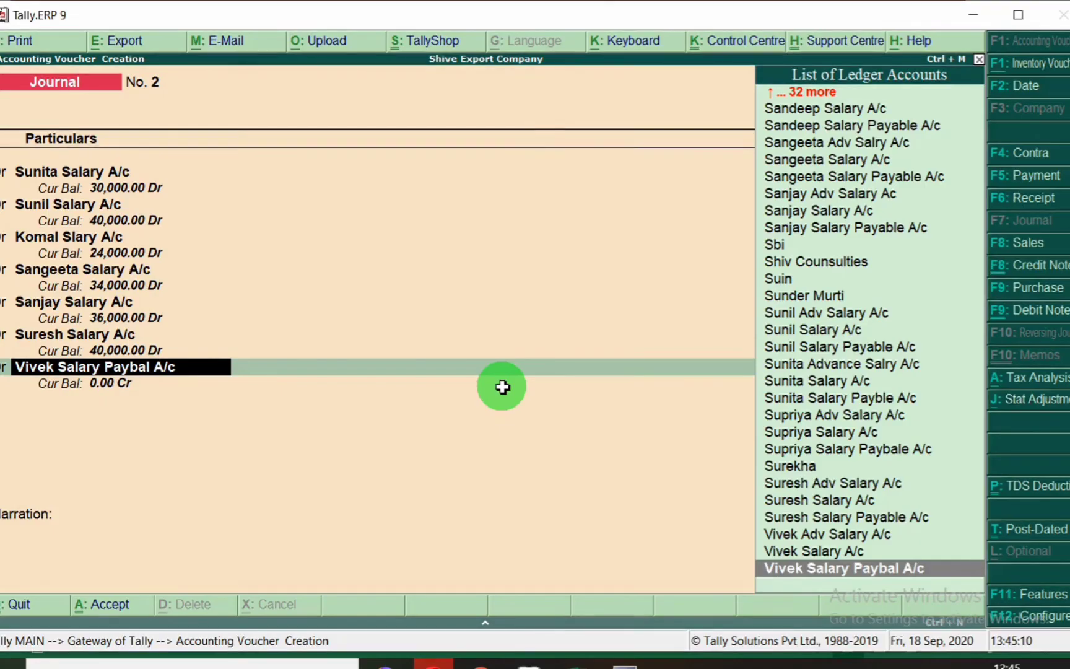
{"action": "type", "text": "Supriya"}
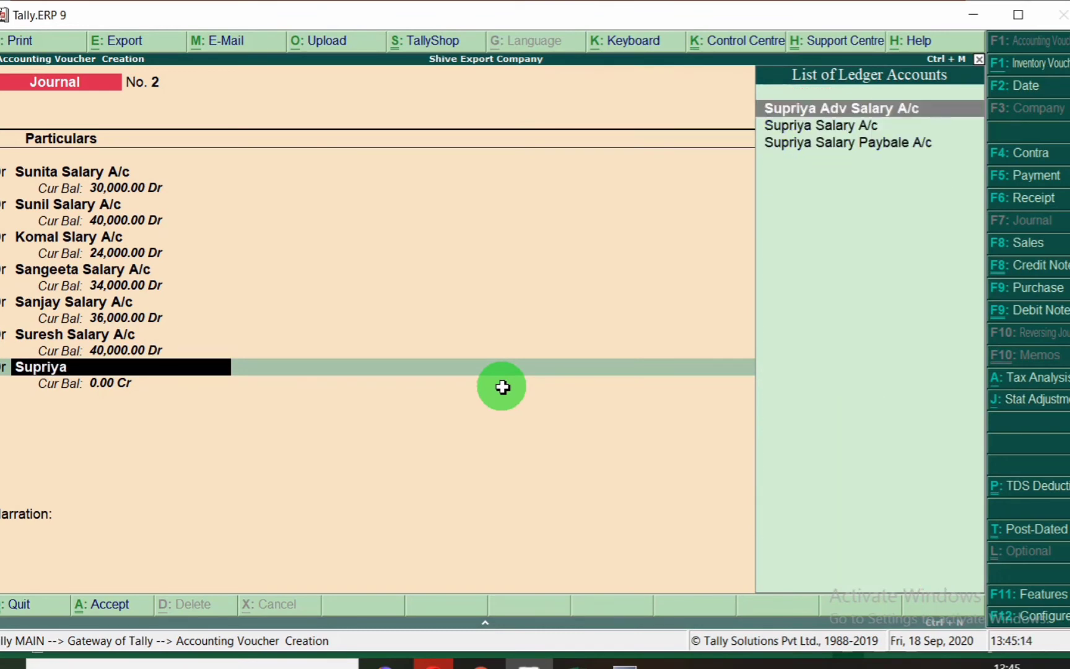
{"action": "key", "text": "Down"}
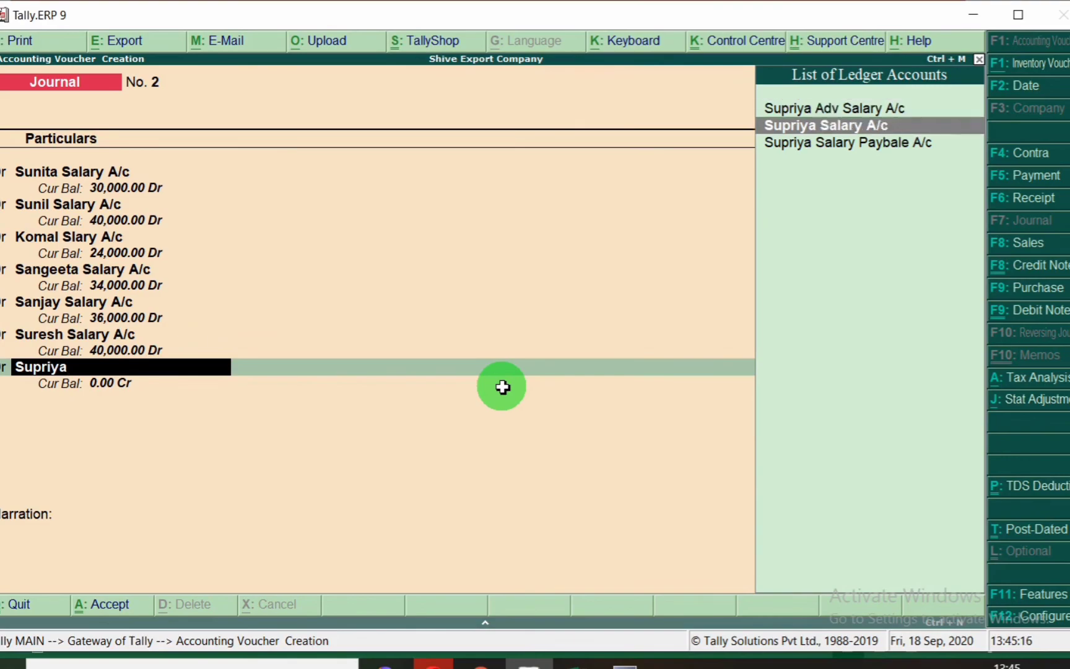
{"action": "key", "text": "Return"}
{"action": "key", "text": "alt+Tab"}
{"action": "key", "text": "alt+Tab"}
{"action": "type", "text": "19"}
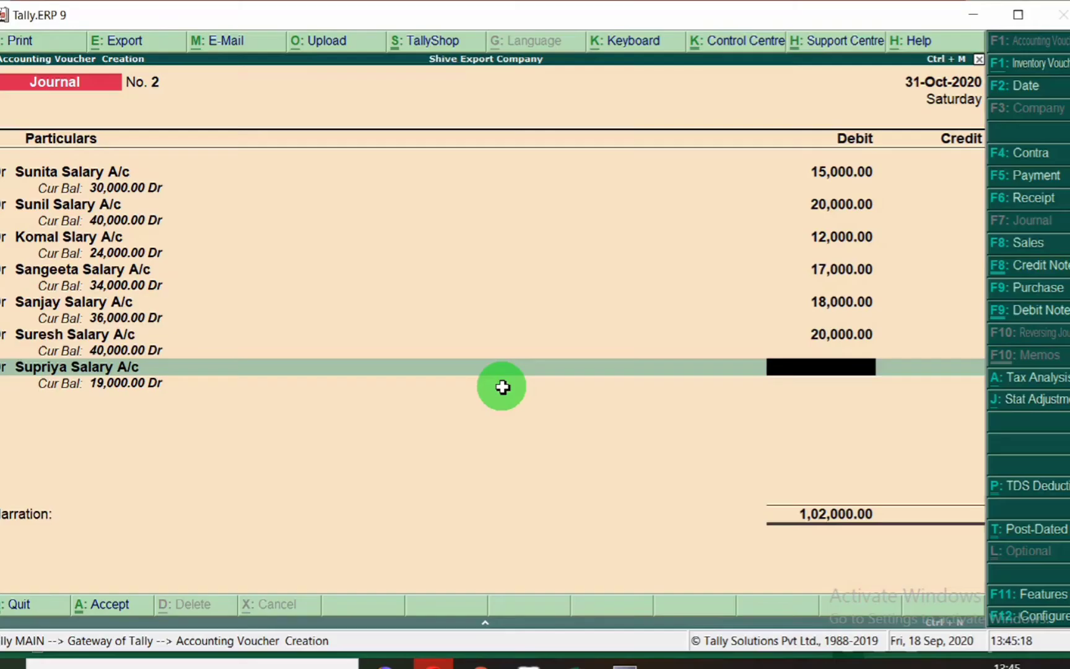
{"action": "key", "text": "Return"}
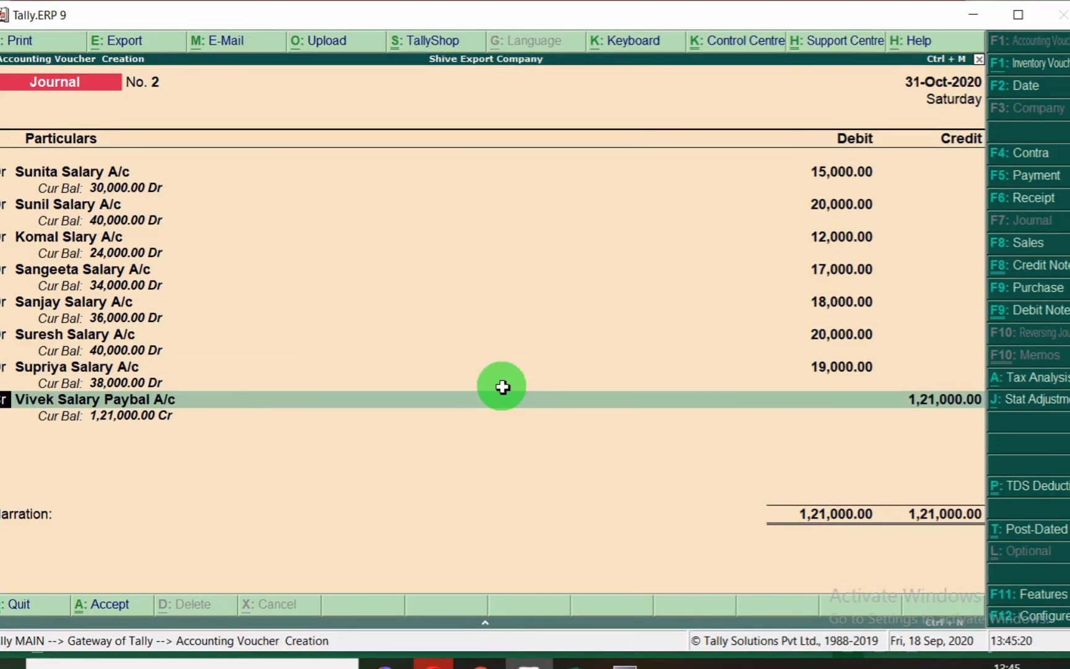
{"action": "key", "text": "Return"}
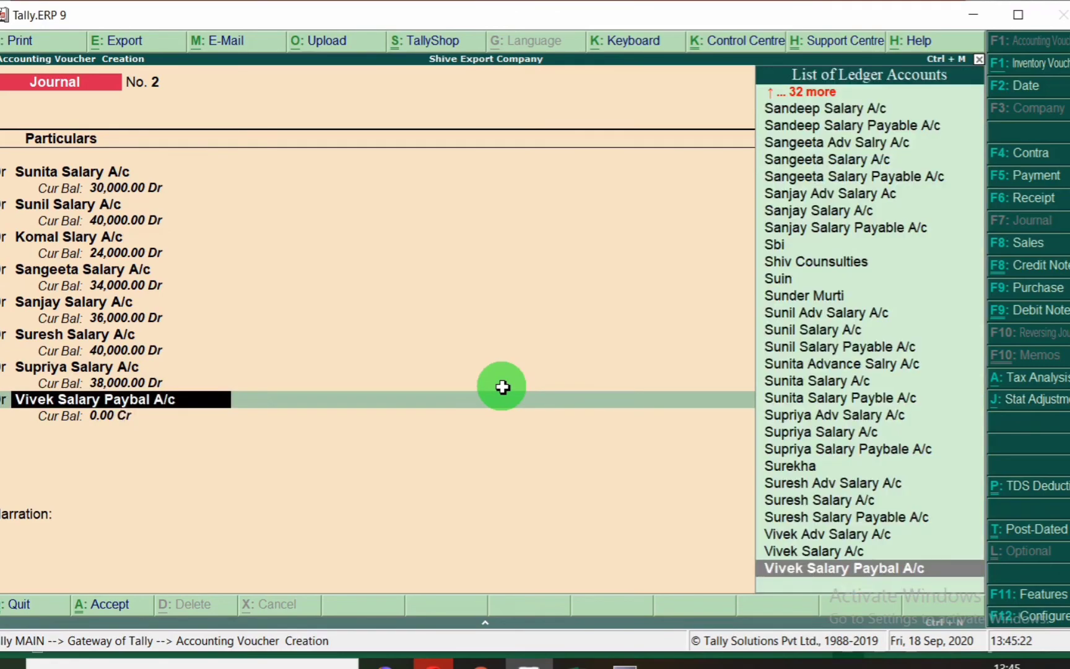
- Highlight the eighth employee's row in Excel and add a 16,000 debit to that employee's salary account in the journal voucher
{"action": "key", "text": "alt+Tab"}
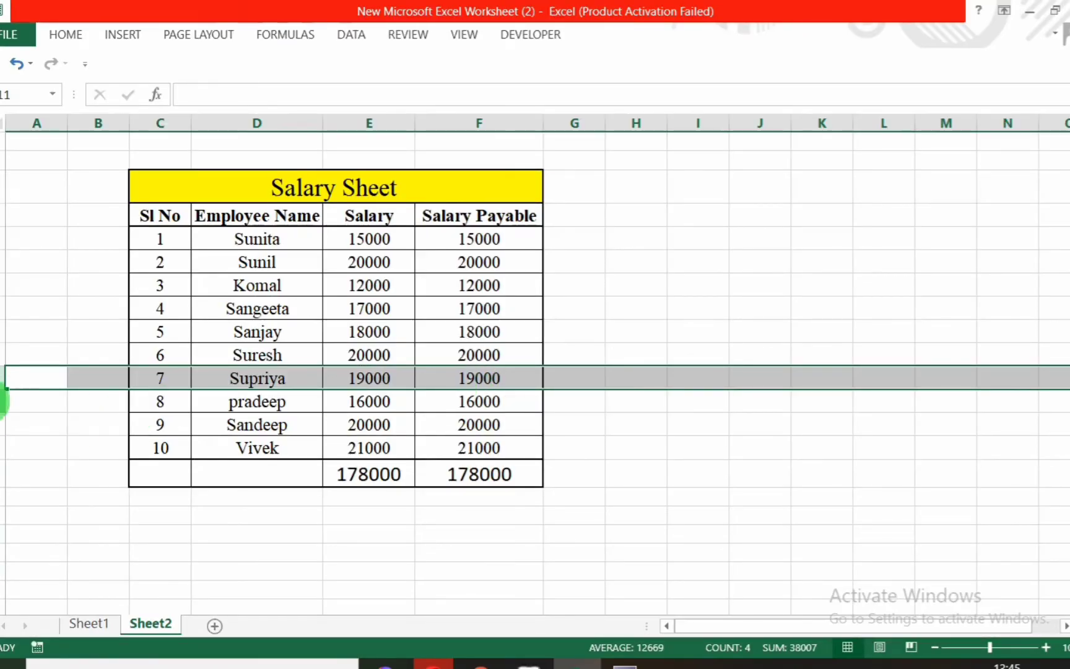
{"action": "left_click", "coordinate": [5, 401]}
{"action": "key", "text": "alt+Tab"}
{"action": "type", "text": "Pra"}
{"action": "key", "text": "Down"}
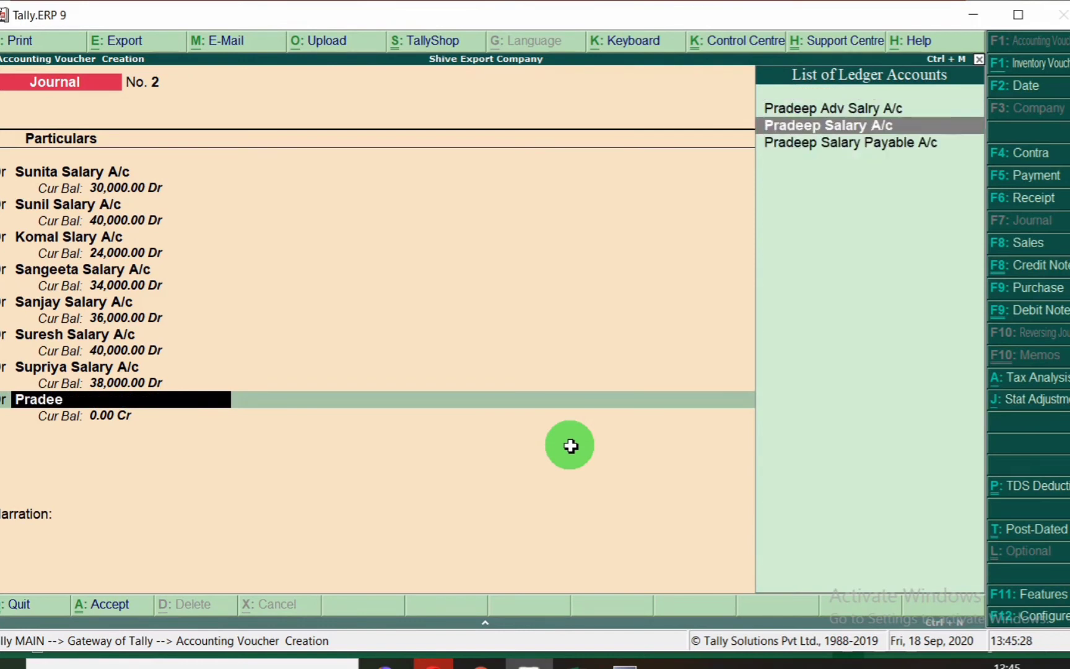
{"action": "key", "text": "Return"}
{"action": "key", "text": "alt+Tab"}
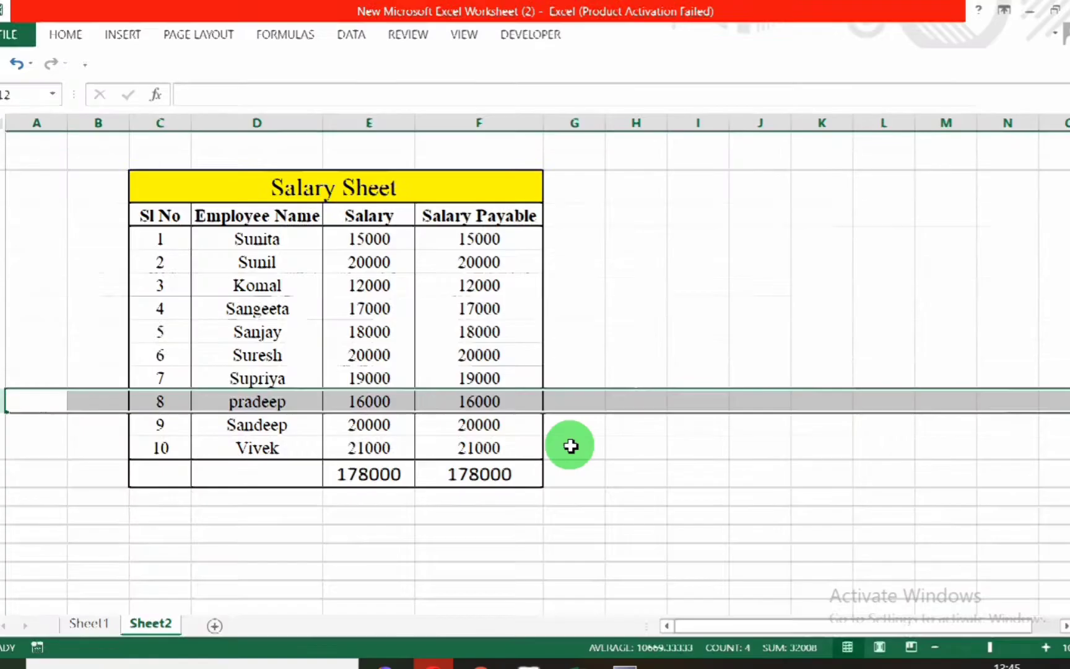
{"action": "key", "text": "alt+Tab"}
{"action": "type", "text": "16"}
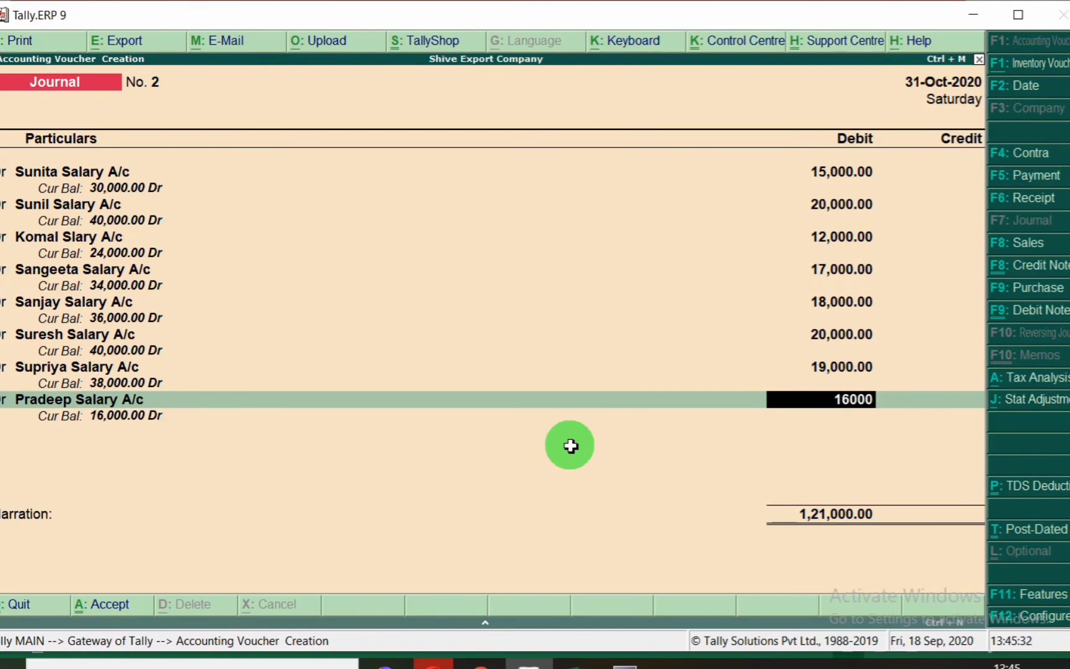
{"action": "key", "text": "Return"}
{"action": "key", "text": "BackSpace"}
- Highlight the ninth employee's row in Excel and add a 20,000 debit to that employee's salary account in the journal voucher
{"action": "key", "text": "alt+Tab"}
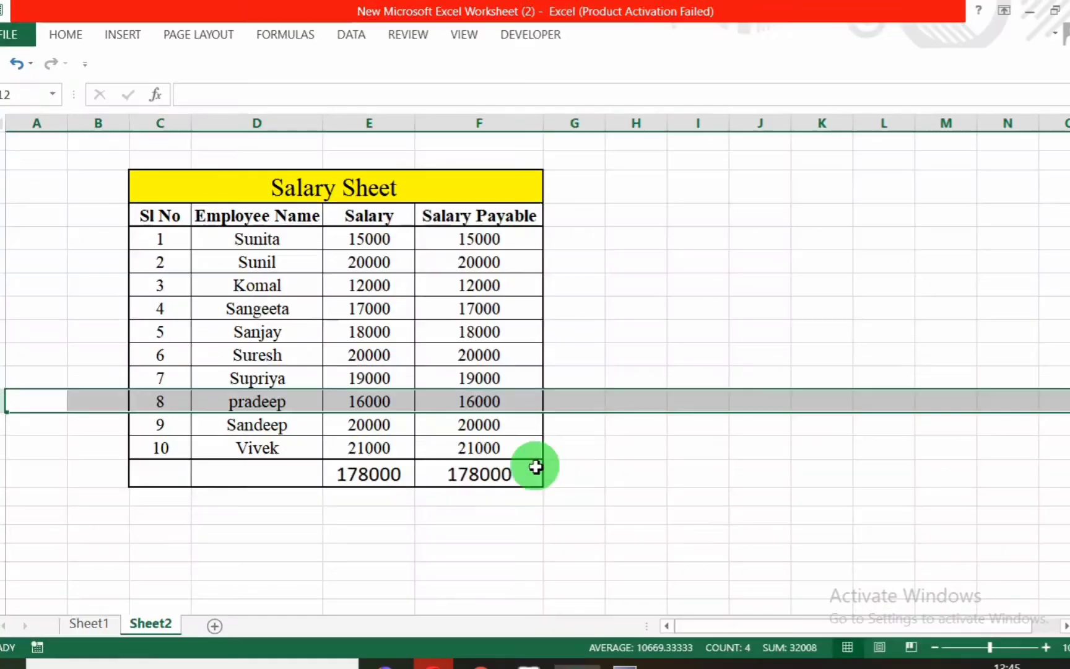
{"action": "left_click", "coordinate": [6, 426]}
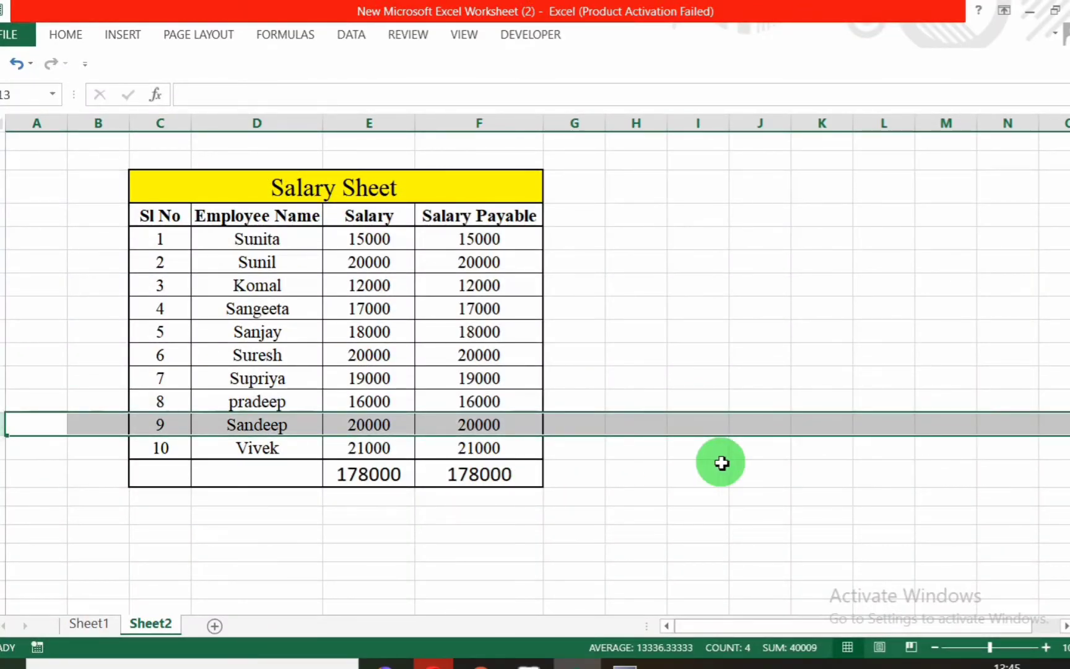
{"action": "key", "text": "alt+Tab"}
{"action": "type", "text": "Sand"}
{"action": "key", "text": "Down"}
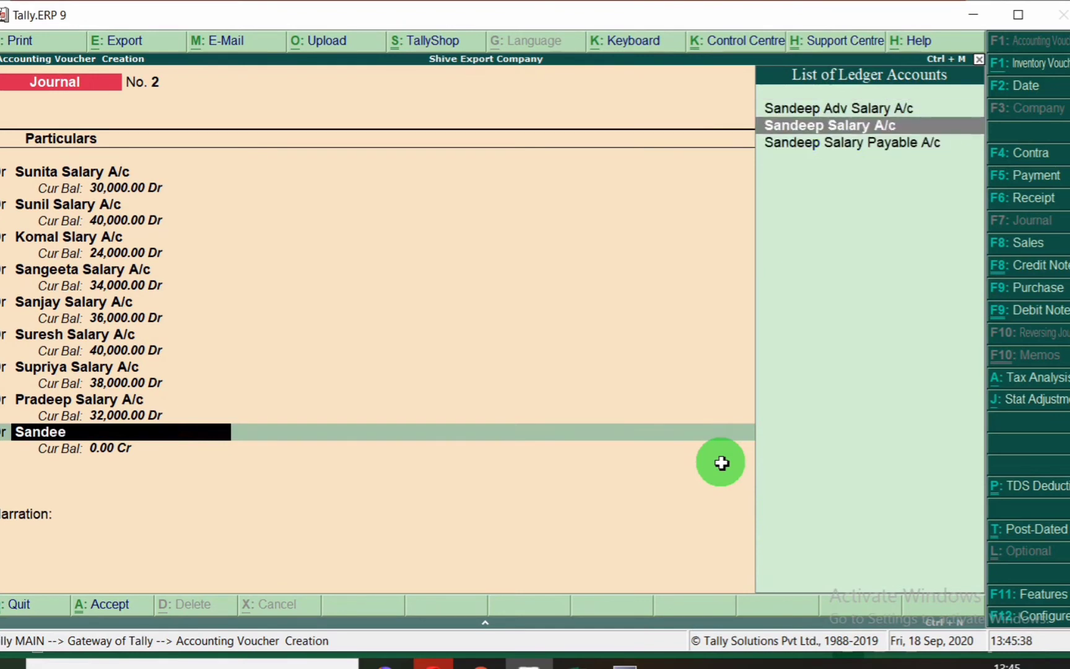
{"action": "key", "text": "Return"}
{"action": "type", "text": "20,000"}
{"action": "key", "text": "Return"}
- Check the tenth employee's salary in Excel and add a 21,000 debit to that employee's salary account in the journal voucher
{"action": "type", "text": "Vivek"}
{"action": "key", "text": "Return"}
{"action": "key", "text": "Return"}
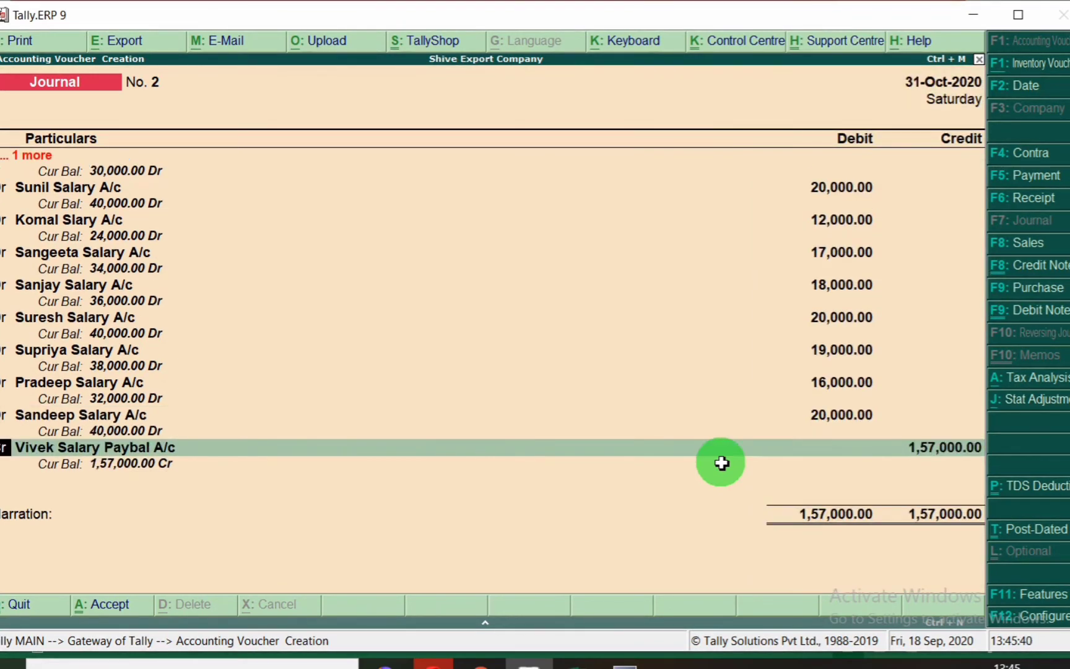
{"action": "key", "text": "Return"}
{"action": "key", "text": "alt+Tab"}
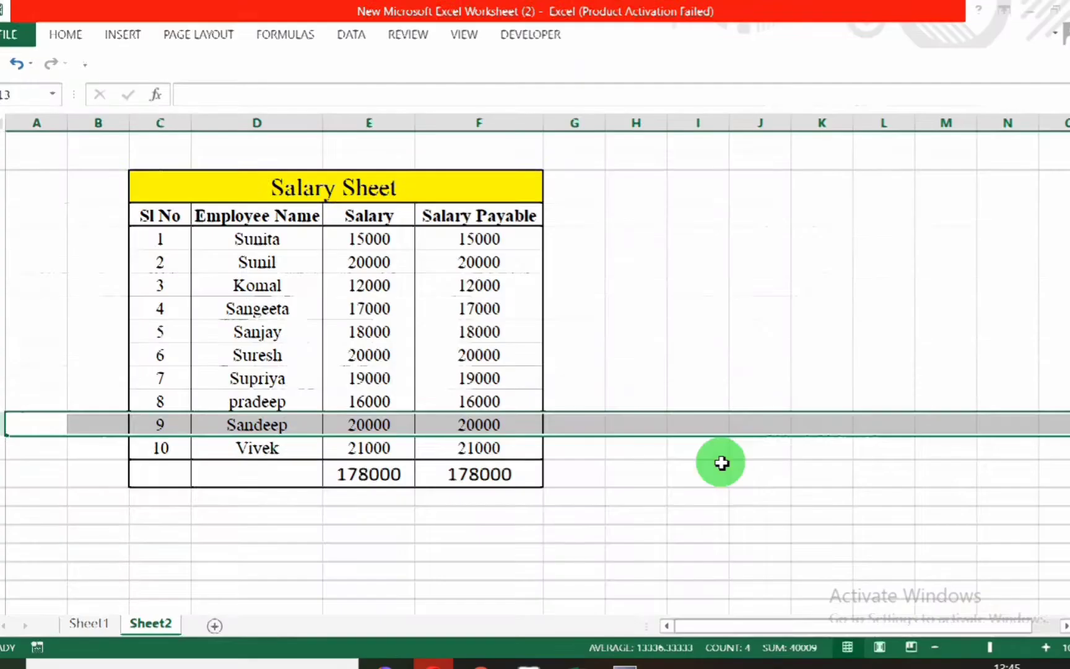
{"action": "key", "text": "alt+Tab"}
{"action": "type", "text": "Viv"}
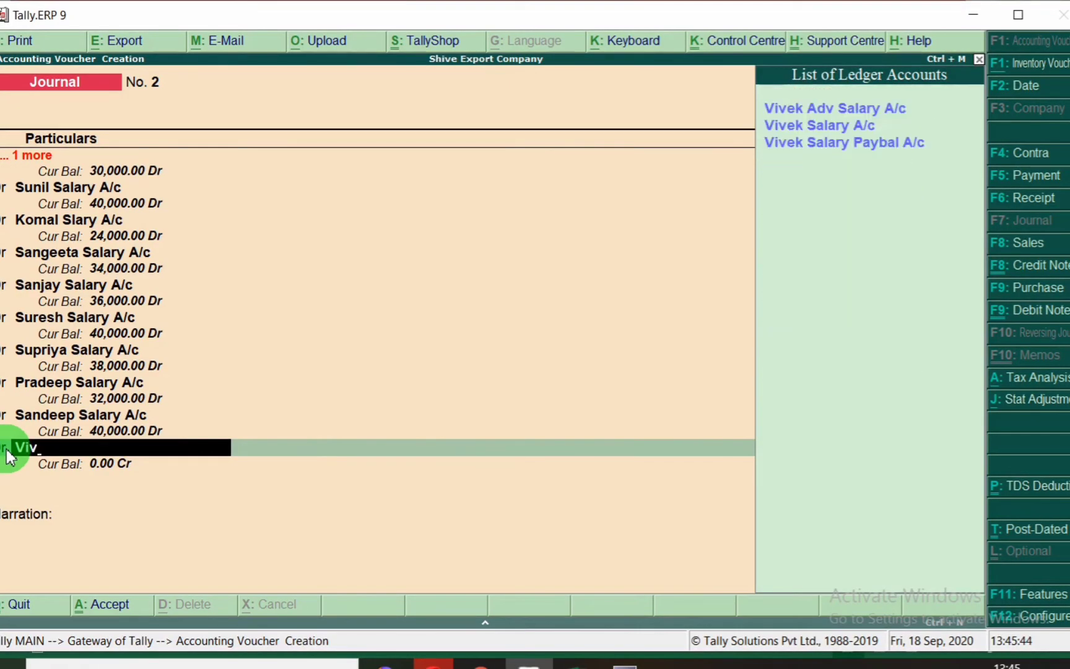
{"action": "key", "text": "Down"}
{"action": "key", "text": "Return"}
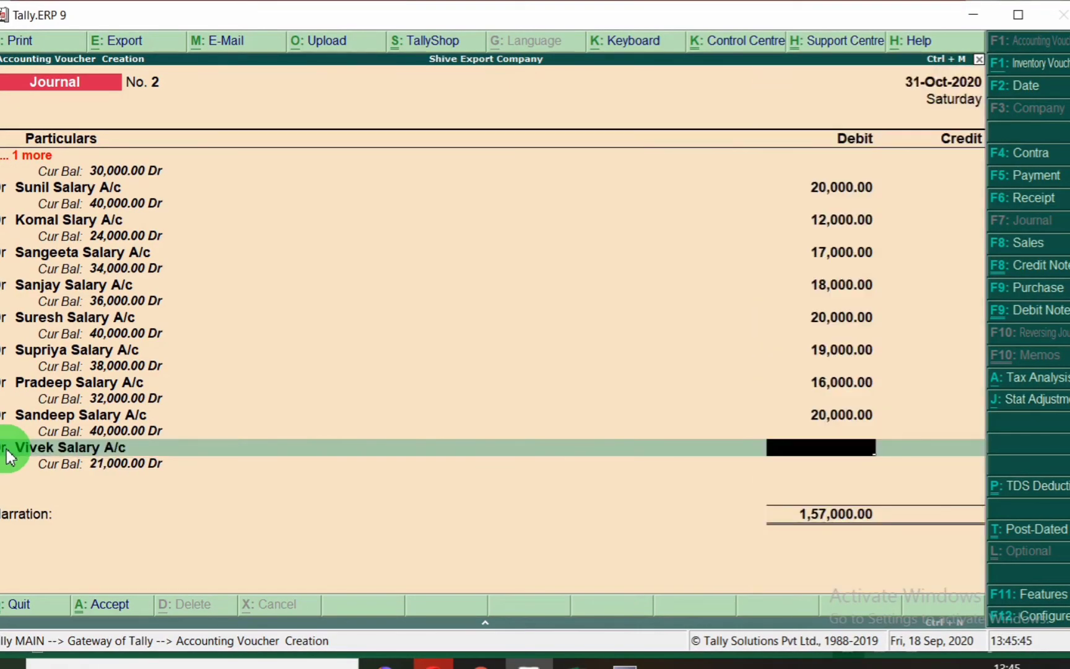
{"action": "key", "text": "Return"}
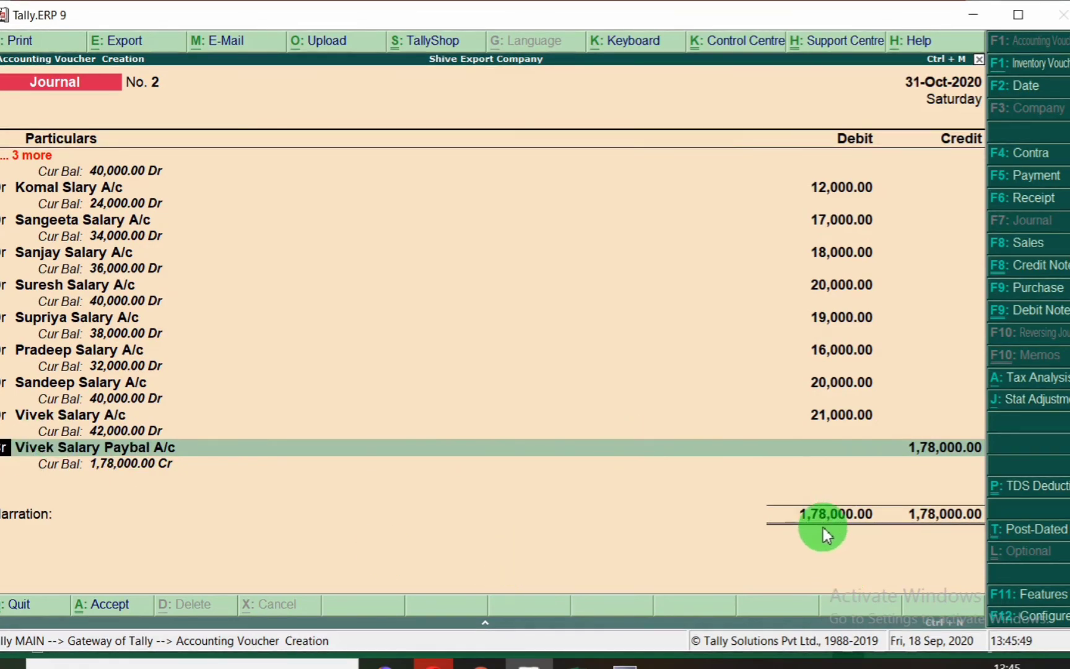
- Select the Salary and Salary Payable figures in Excel to compare their totals with the journal voucher in Tally
{"action": "key", "text": "alt+Tab"}
{"action": "left_click", "coordinate": [370, 475]}
{"action": "left_click_drag", "start_coordinate": [374, 239], "coordinate": [372, 475]}
{"action": "left_click_drag", "start_coordinate": [502, 239], "coordinate": [519, 446]}
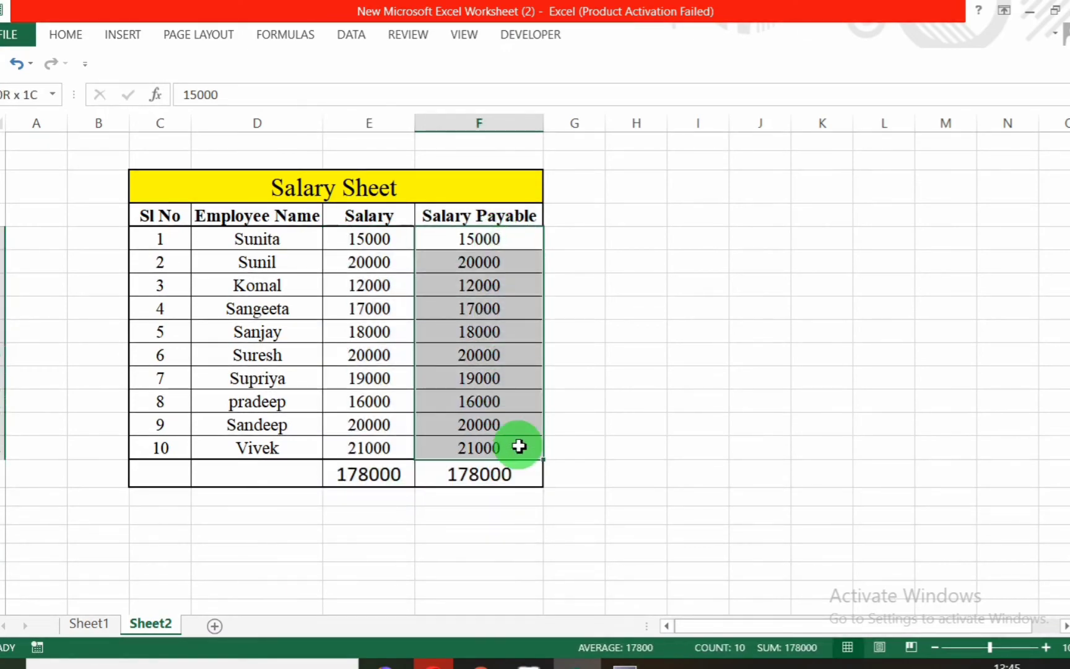
{"action": "key", "text": "alt+Tab"}
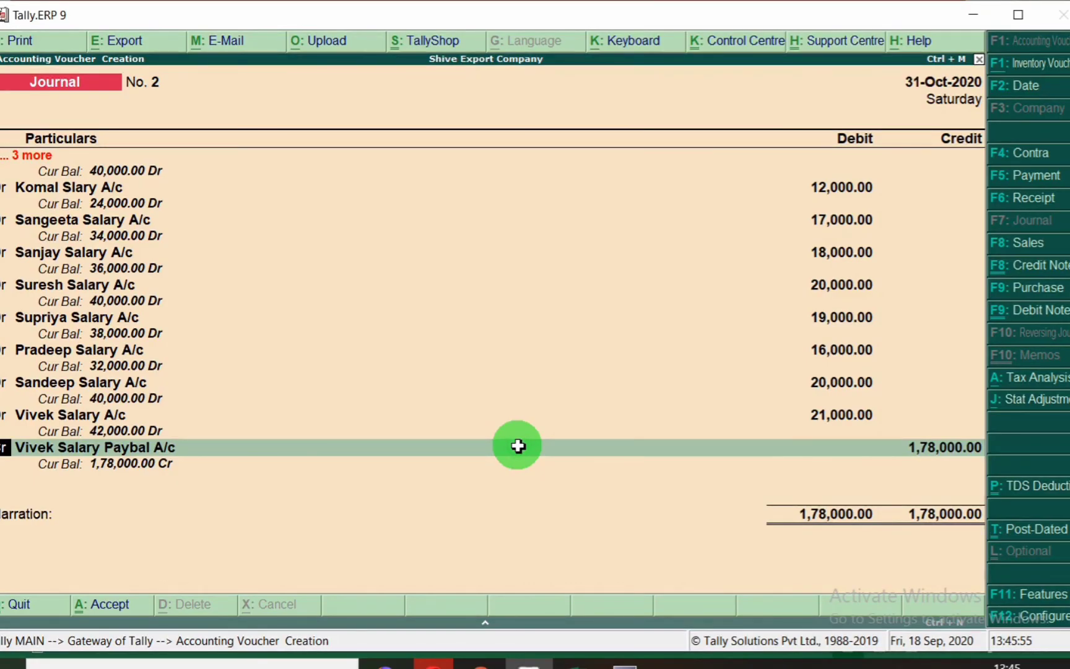
- Highlight the first employee's row in Excel and add a 15,000 credit to that employee's salary payable account in the journal voucher
{"action": "left_click", "coordinate": [518, 446]}
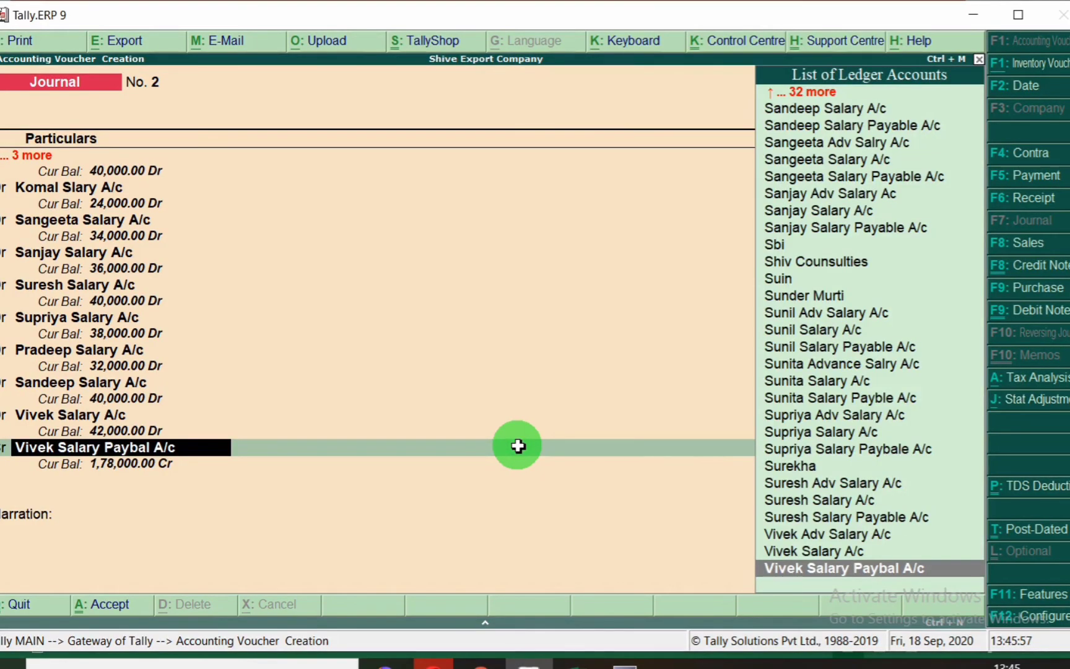
{"action": "key", "text": "alt+Tab"}
{"action": "left_click", "coordinate": [2, 239]}
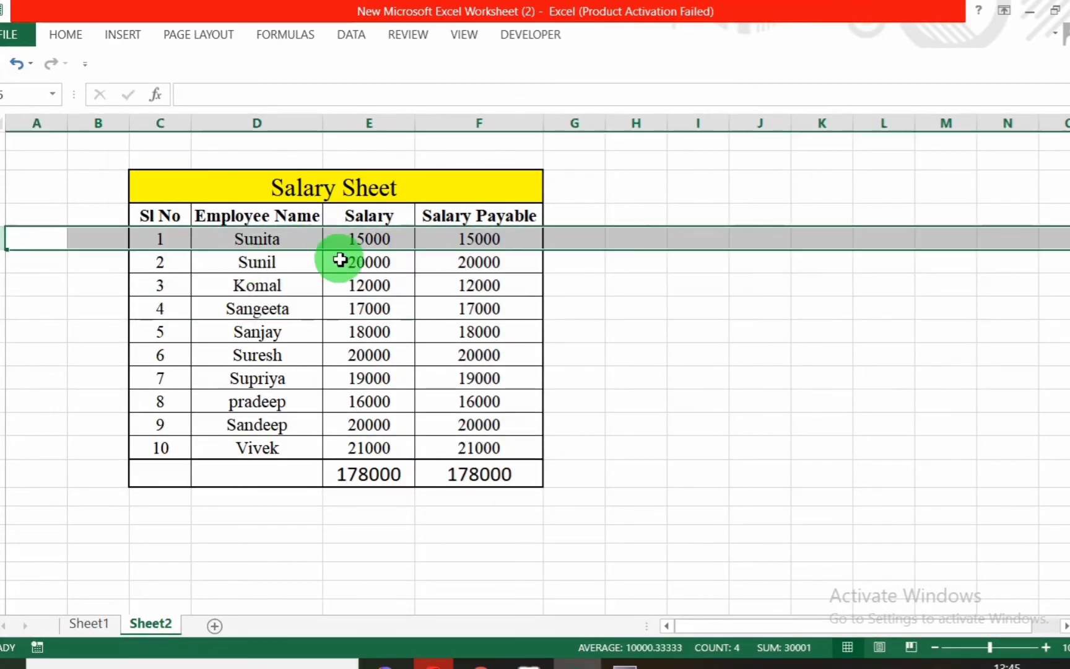
{"action": "key", "text": "alt+Tab"}
{"action": "type", "text": "Sunita"}
{"action": "key", "text": "Down"}
{"action": "key", "text": "Down"}
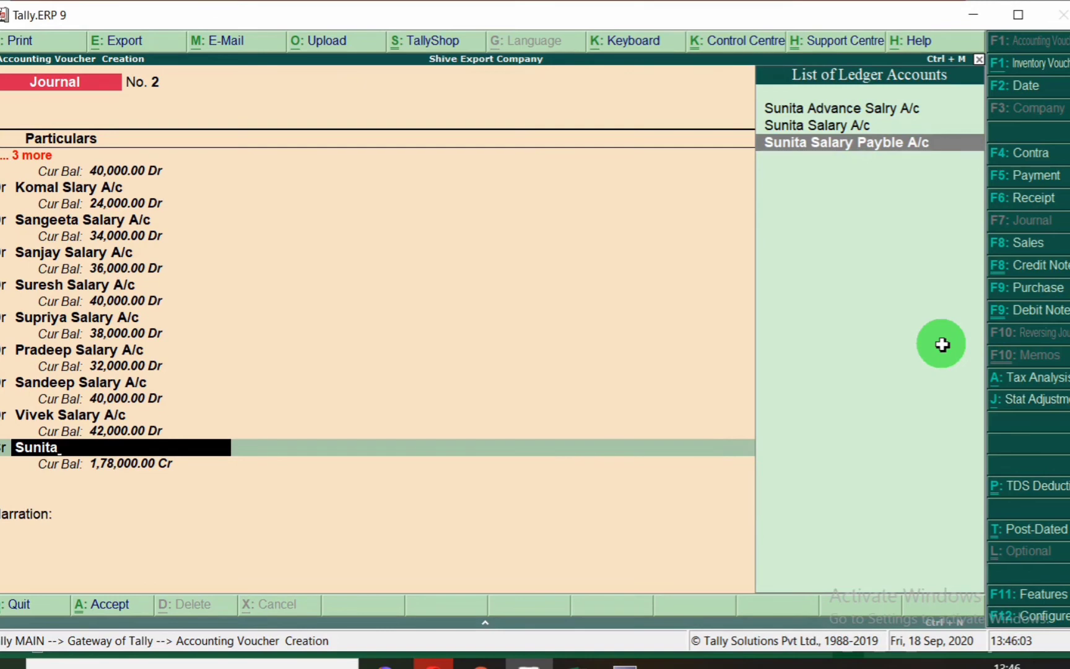
{"action": "key", "text": "Return"}
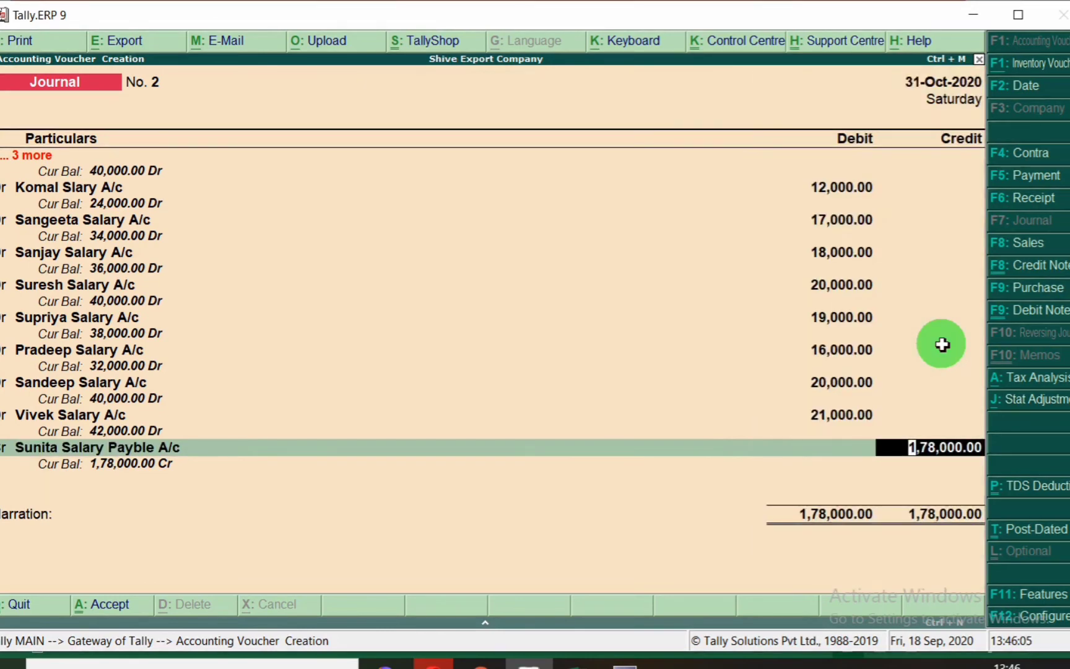
{"action": "key", "text": "alt+Tab"}
{"action": "key", "text": "alt+Tab"}
{"action": "type", "text": "1500"}
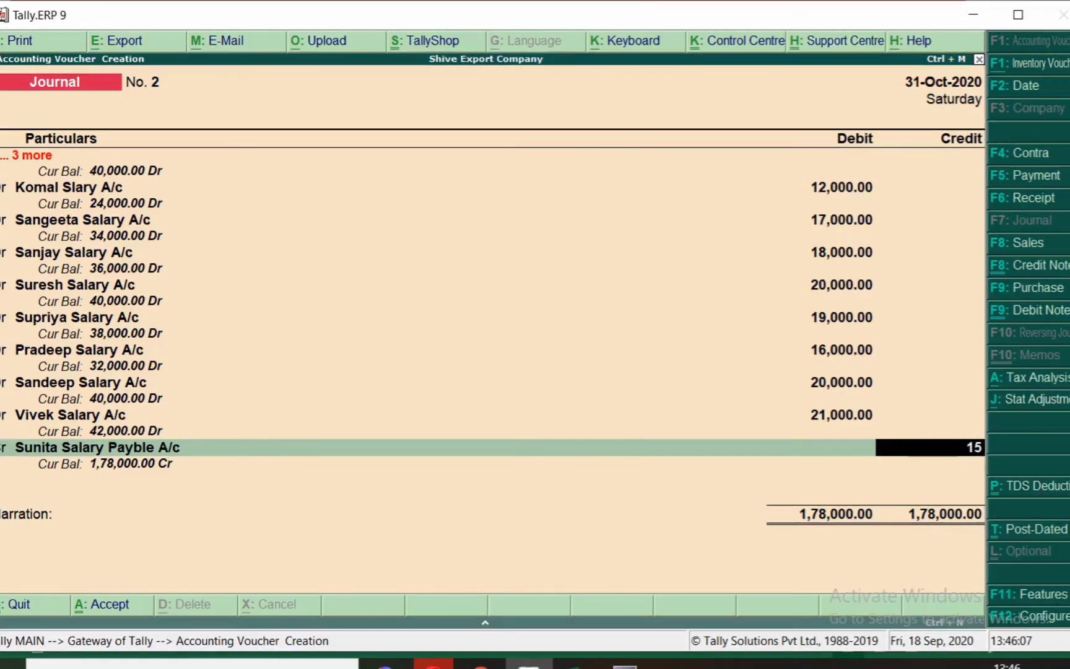
{"action": "key", "text": "Return"}
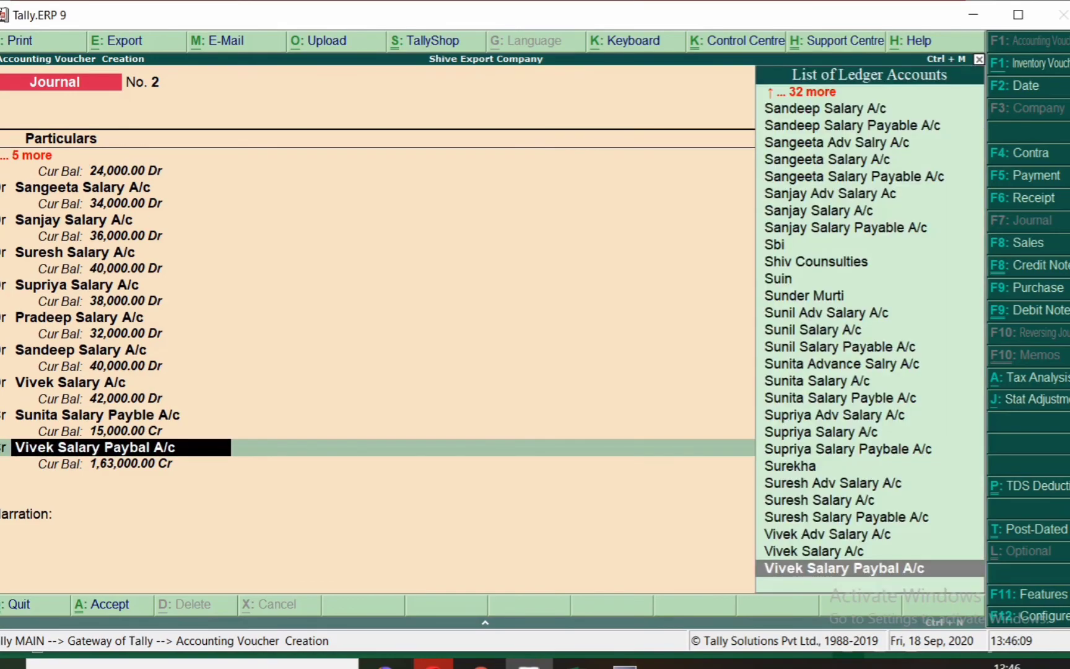
- Highlight the second employee's row in Excel and add a 20,000 credit to that employee's salary payable account in the journal voucher
{"action": "key", "text": "alt+Tab"}
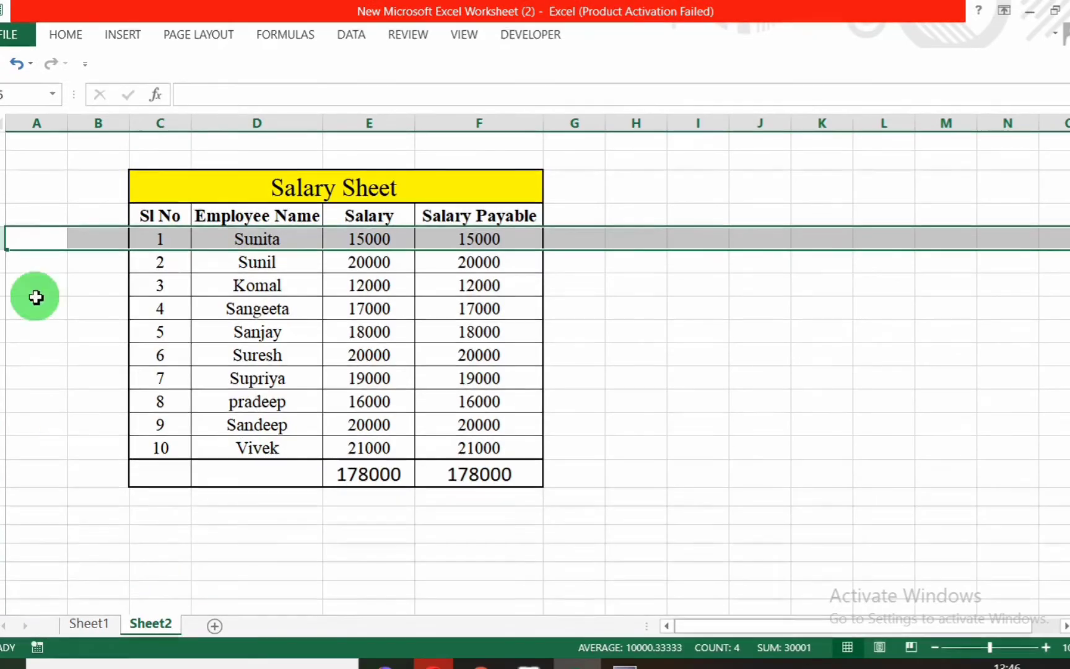
{"action": "left_click", "coordinate": [3, 262]}
{"action": "key", "text": "alt+Tab"}
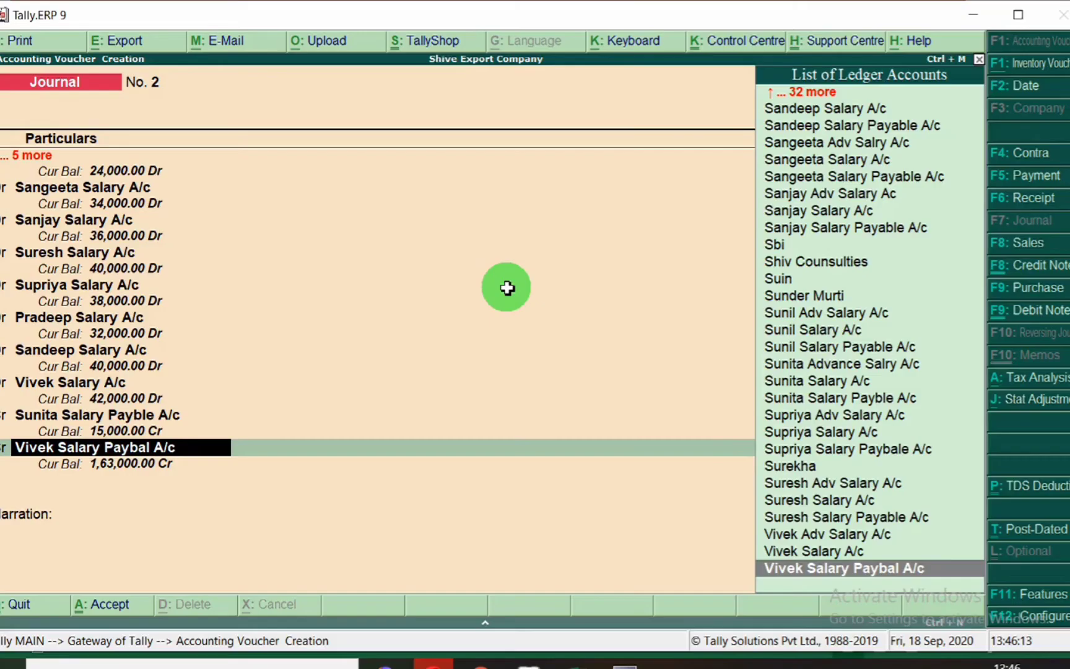
{"action": "type", "text": "Sunil"}
{"action": "key", "text": "Down"}
{"action": "key", "text": "Down"}
{"action": "key", "text": "Return"}
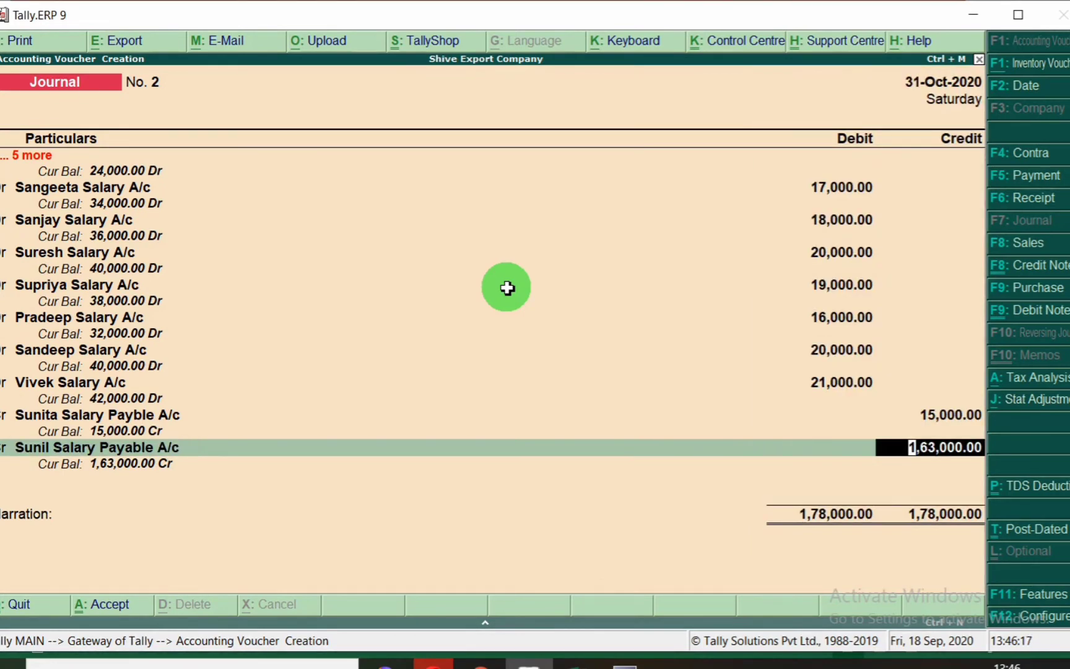
{"action": "key", "text": "alt+Tab"}
{"action": "key", "text": "alt+Tab"}
{"action": "type", "text": "2"}
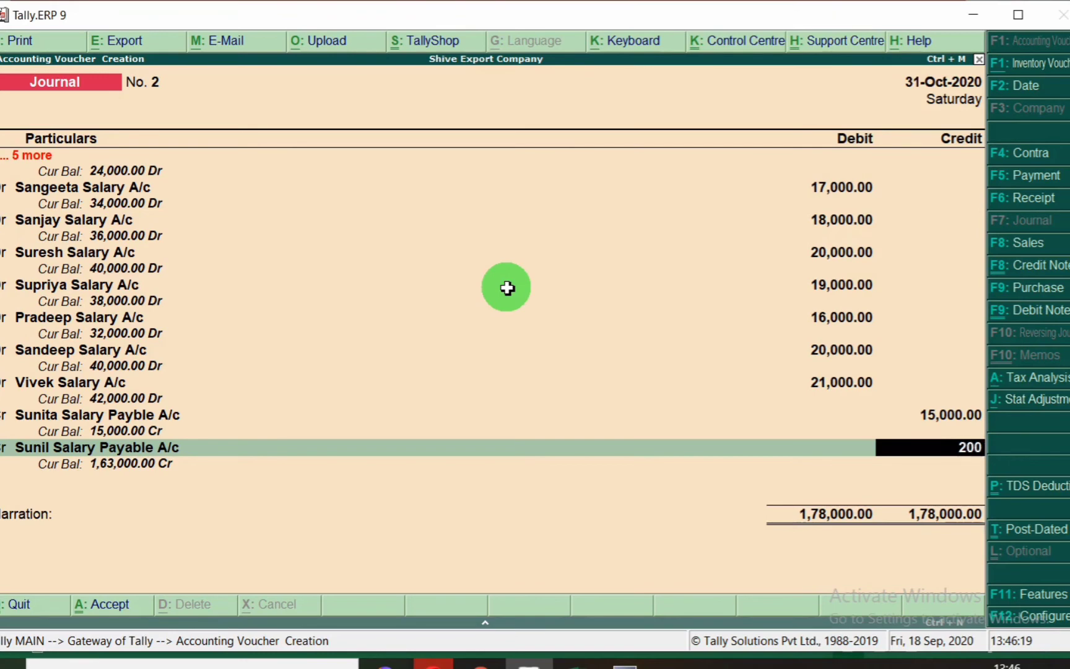
{"action": "type", "text": "0000"}
{"action": "key", "text": "Return"}
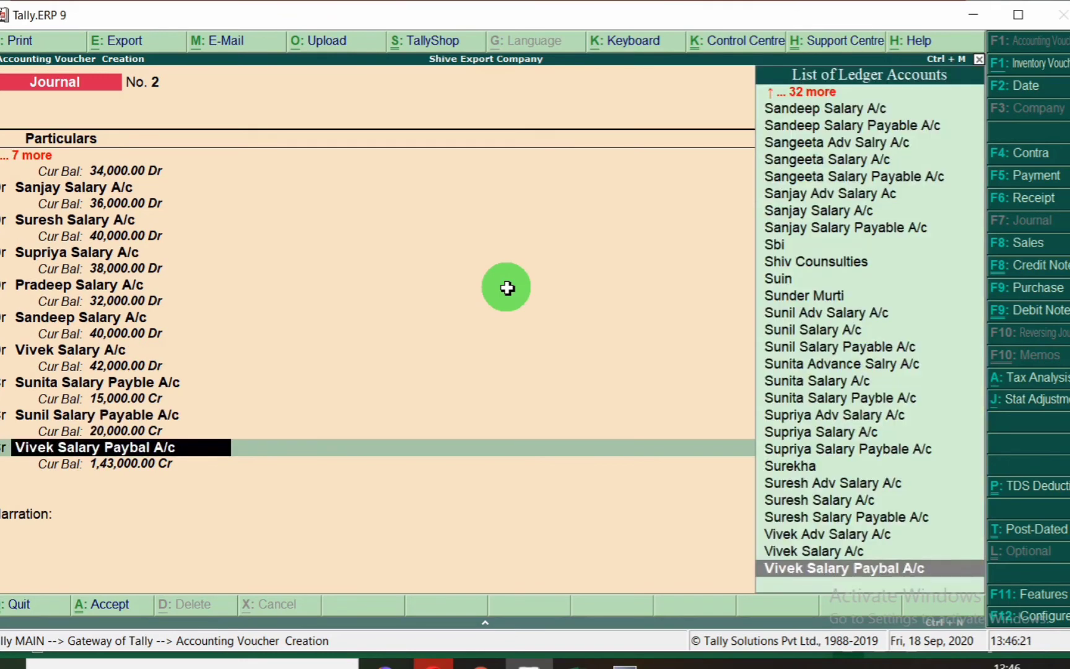
- Highlight the third employee's row in Excel and add a 12,000 credit to that employee's salary payable account in the journal voucher
{"action": "key", "text": "alt+Tab"}
{"action": "left_click", "coordinate": [3, 285]}
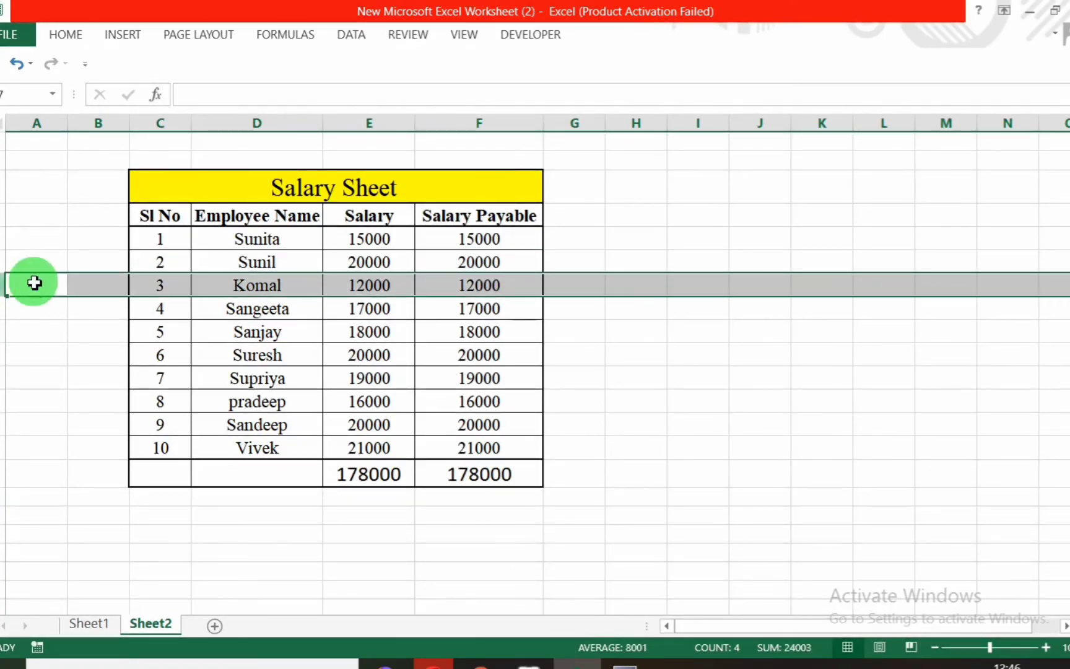
{"action": "key", "text": "alt+Tab"}
{"action": "type", "text": "Komal"}
{"action": "key", "text": "Down"}
{"action": "key", "text": "Return"}
{"action": "type", "text": "12000"}
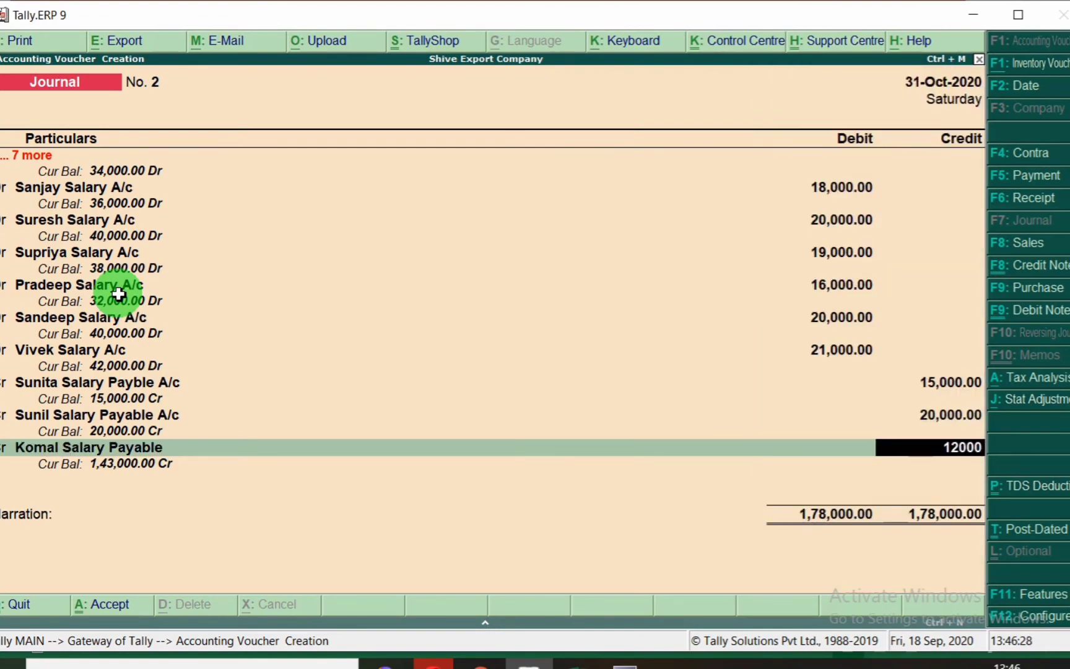
{"action": "key", "text": "Return"}
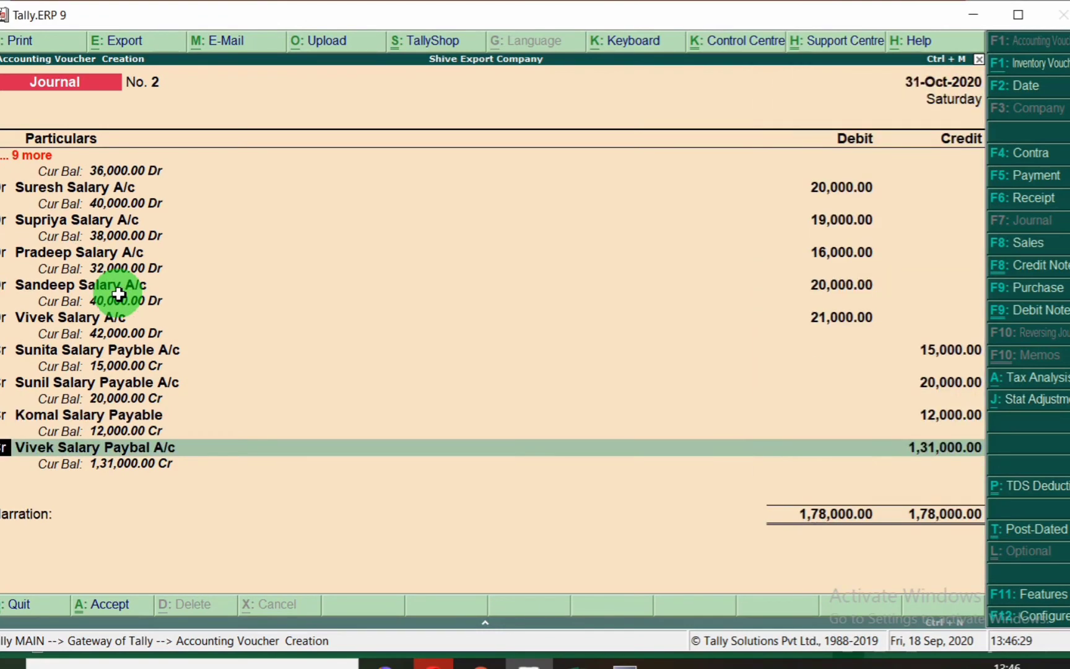
- Highlight the fourth employee's row in Excel and add a 17,000 credit to that employee's salary payable account in the journal voucher
{"action": "key", "text": "alt+Tab"}
{"action": "left_click", "coordinate": [4, 308]}
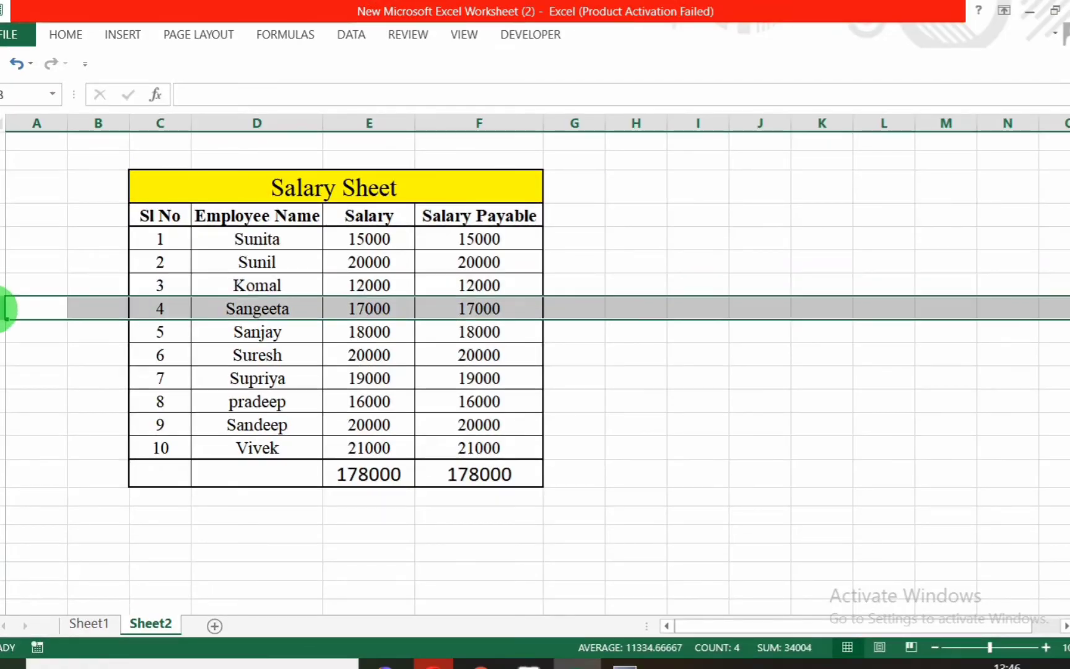
{"action": "key", "text": "alt+Tab"}
{"action": "type", "text": "Sang"}
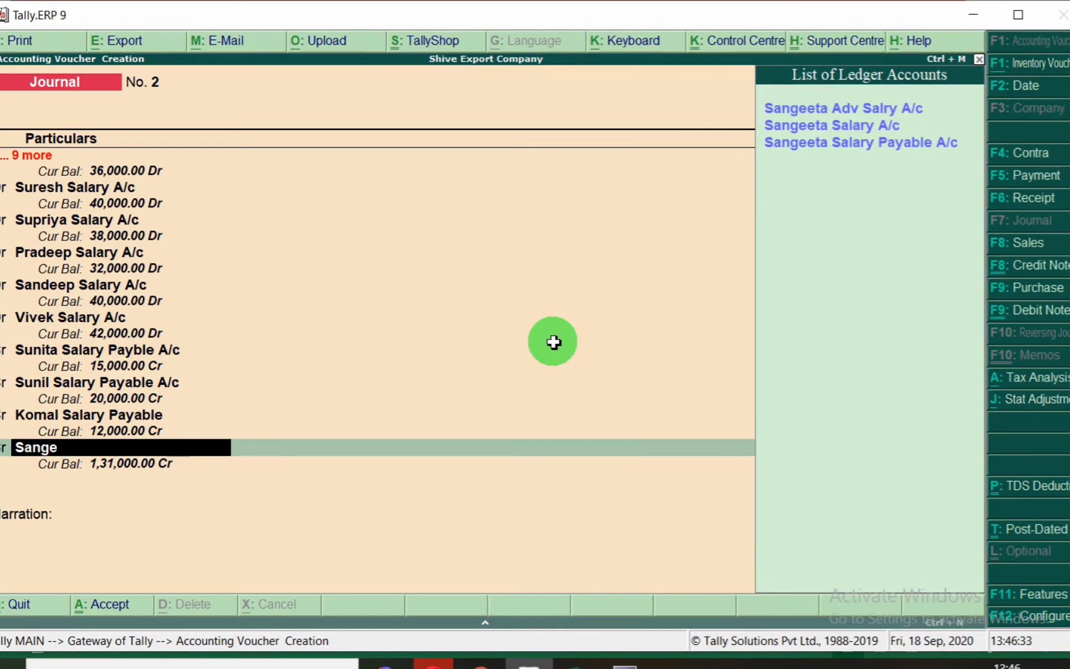
{"action": "key", "text": "Down"}
{"action": "key", "text": "Down"}
{"action": "key", "text": "Down"}
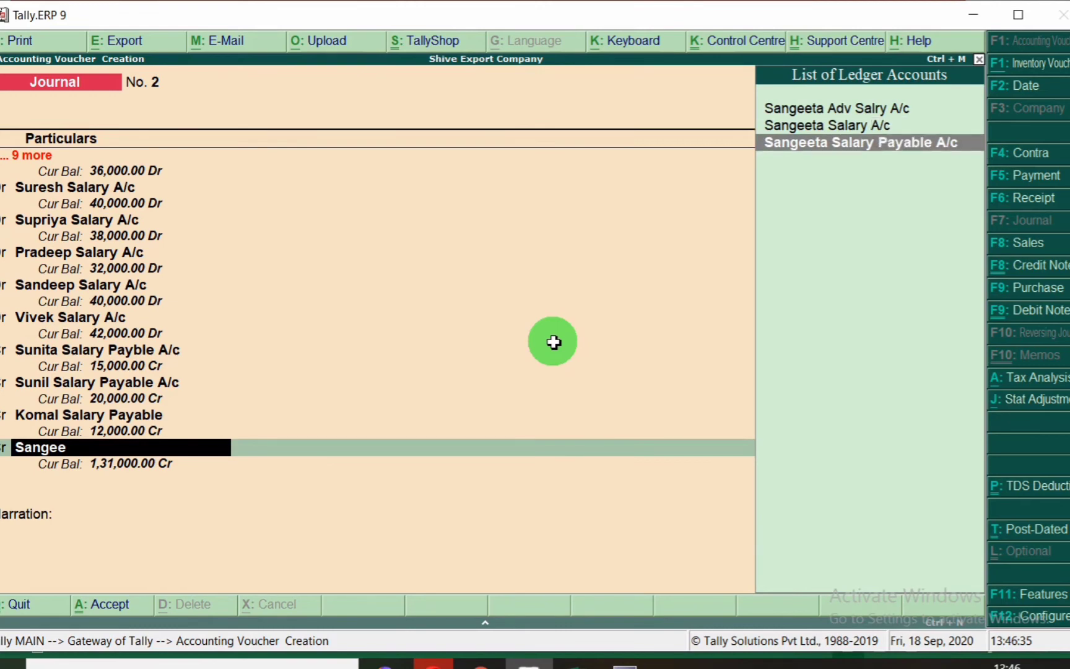
{"action": "key", "text": "Return"}
{"action": "type", "text": "17000"}
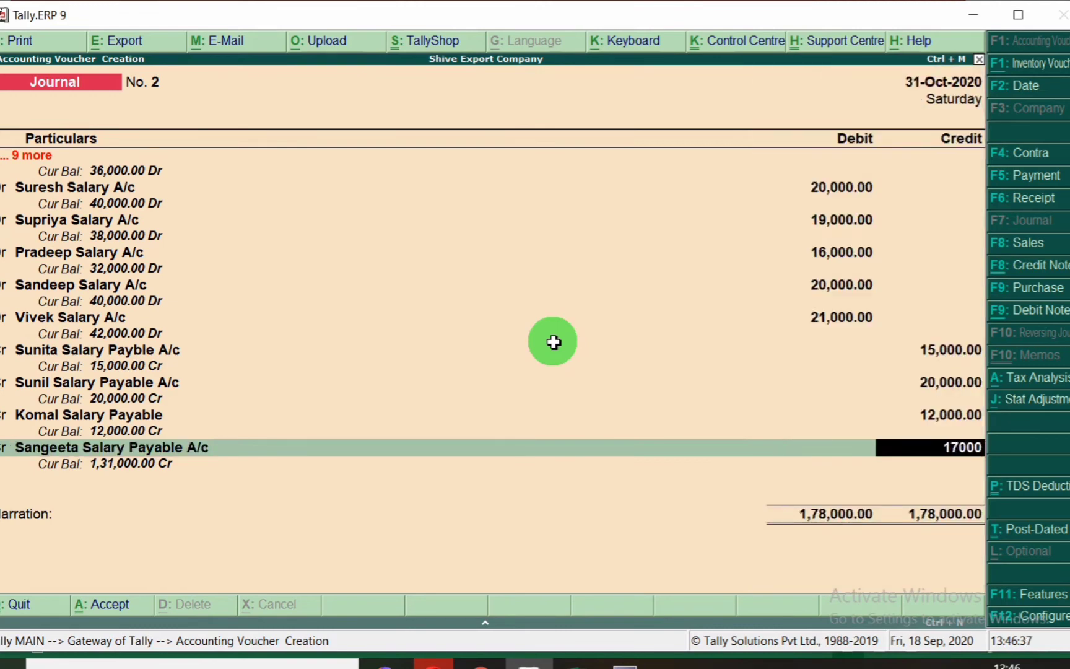
{"action": "key", "text": "Return"}
{"action": "key", "text": "Return"}
- Switch to Excel and highlight the fifth employee's row in the salary sheet
{"action": "key", "text": "alt+Tab"}
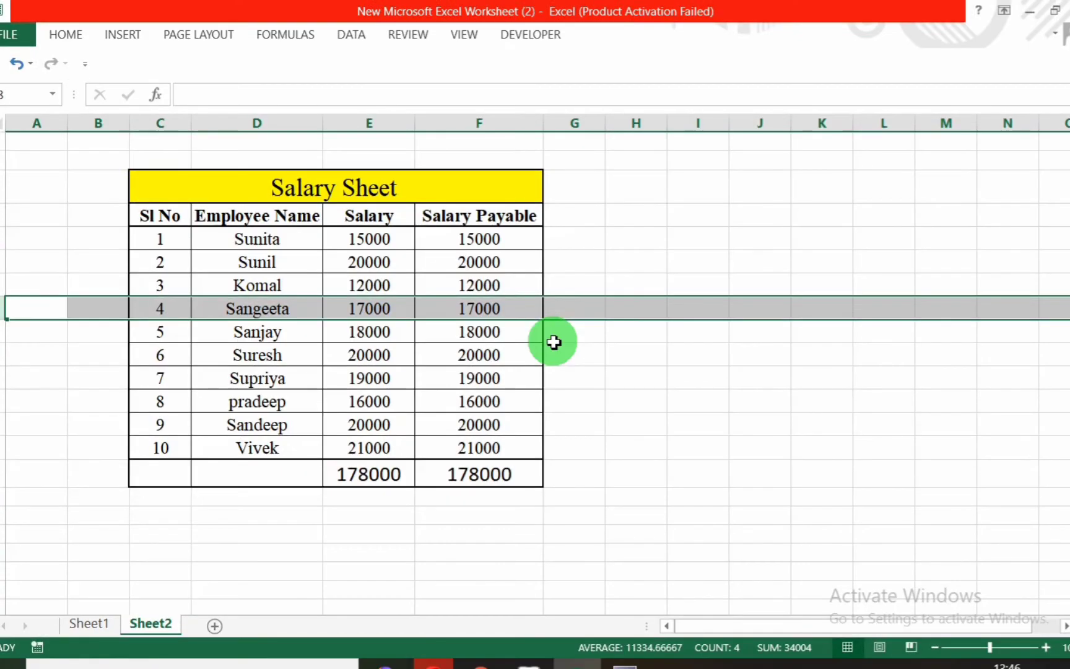
{"action": "left_click", "coordinate": [2, 331]}
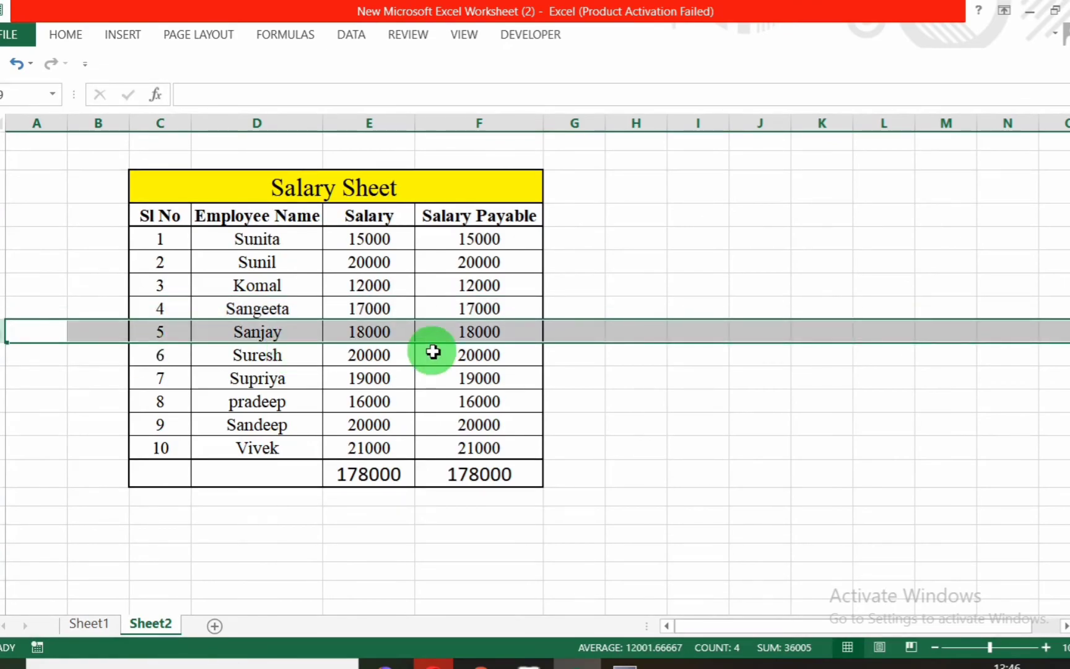